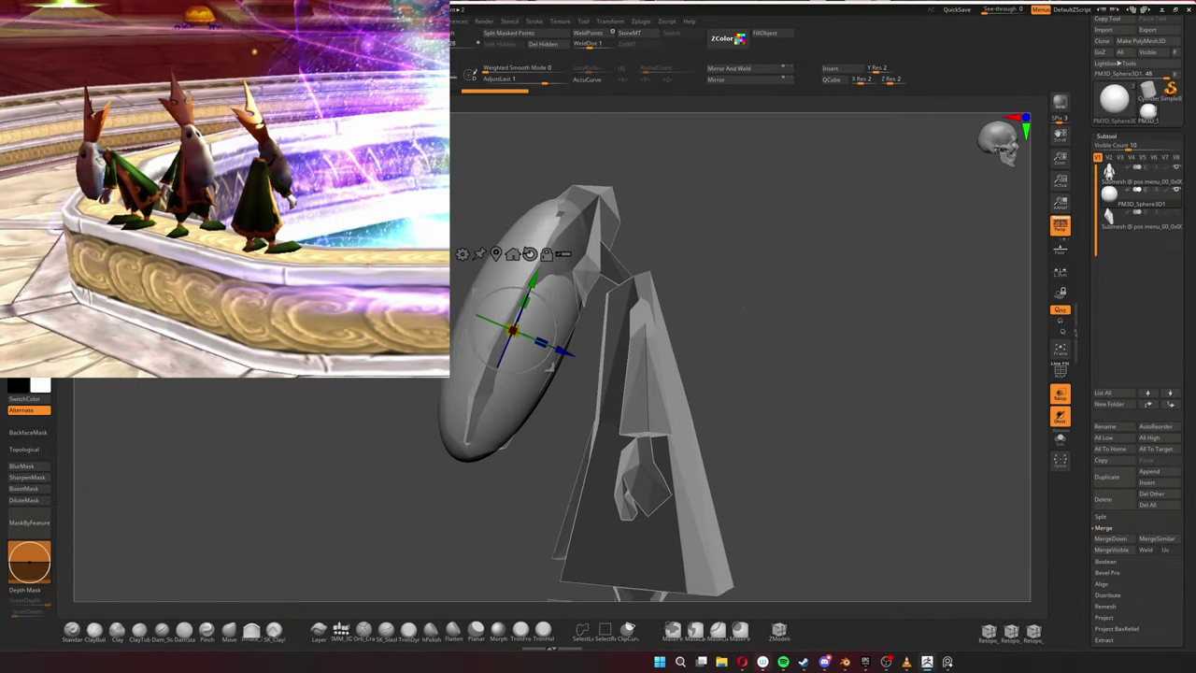
Select the egg-shaped head subtool and solo it.
{"action": "right_click_drag", "start_coordinate": [465, 441], "coordinate": [552, 412], "text": "shift"}
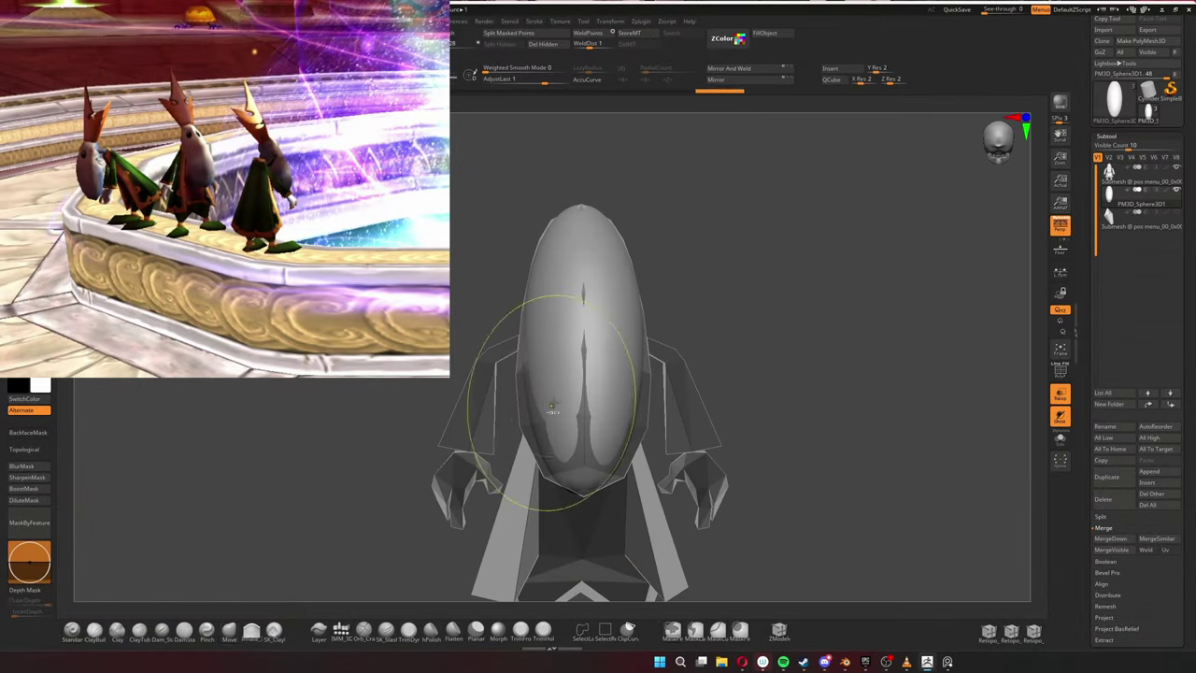
{"action": "right_click_drag", "start_coordinate": [694, 363], "coordinate": [712, 332]}
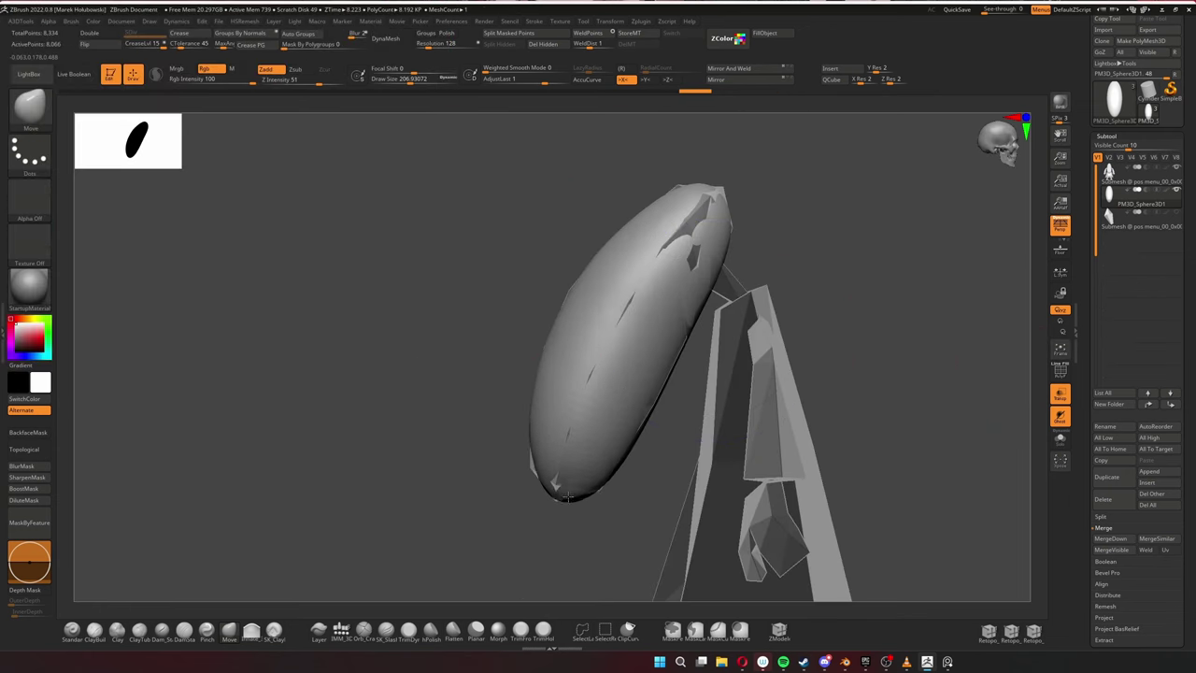
{"action": "mouse_move", "coordinate": [721, 224]}
{"action": "right_mouse_down", "text": "shift"}
{"action": "mouse_move", "coordinate": [729, 315]}
{"action": "mouse_move", "coordinate": [947, 331]}
{"action": "mouse_move", "coordinate": [711, 187]}
{"action": "mouse_move", "coordinate": [700, 383]}
{"action": "mouse_move", "coordinate": [621, 245]}
{"action": "right_mouse_up", "text": "shift"}
{"action": "left_click", "coordinate": [729, 315], "text": "alt"}
{"action": "key", "text": "s"}
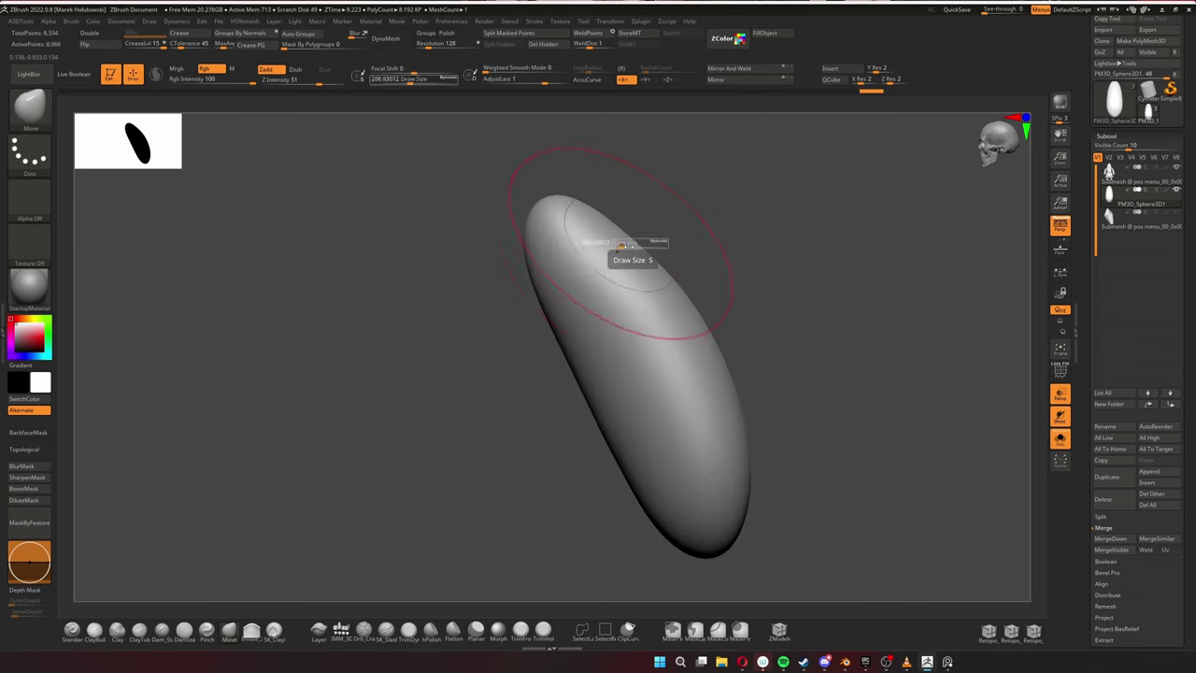
Turn on Polyframe and DynaMesh the head at resolution 256.
{"action": "left_click_drag", "start_coordinate": [554, 314], "coordinate": [626, 468]}
{"action": "mouse_move", "coordinate": [628, 309]}
{"action": "right_mouse_down"}
{"action": "mouse_move", "coordinate": [814, 347]}
{"action": "mouse_move", "coordinate": [598, 140]}
{"action": "mouse_move", "coordinate": [884, 321]}
{"action": "mouse_move", "coordinate": [783, 272]}
{"action": "mouse_move", "coordinate": [816, 297]}
{"action": "mouse_move", "coordinate": [641, 342]}
{"action": "mouse_move", "coordinate": [601, 387]}
{"action": "mouse_move", "coordinate": [542, 339]}
{"action": "mouse_move", "coordinate": [612, 353]}
{"action": "mouse_move", "coordinate": [619, 399]}
{"action": "mouse_move", "coordinate": [526, 278]}
{"action": "right_mouse_up"}
{"action": "key", "text": "shift+f"}
{"action": "left_click", "coordinate": [385, 38]}
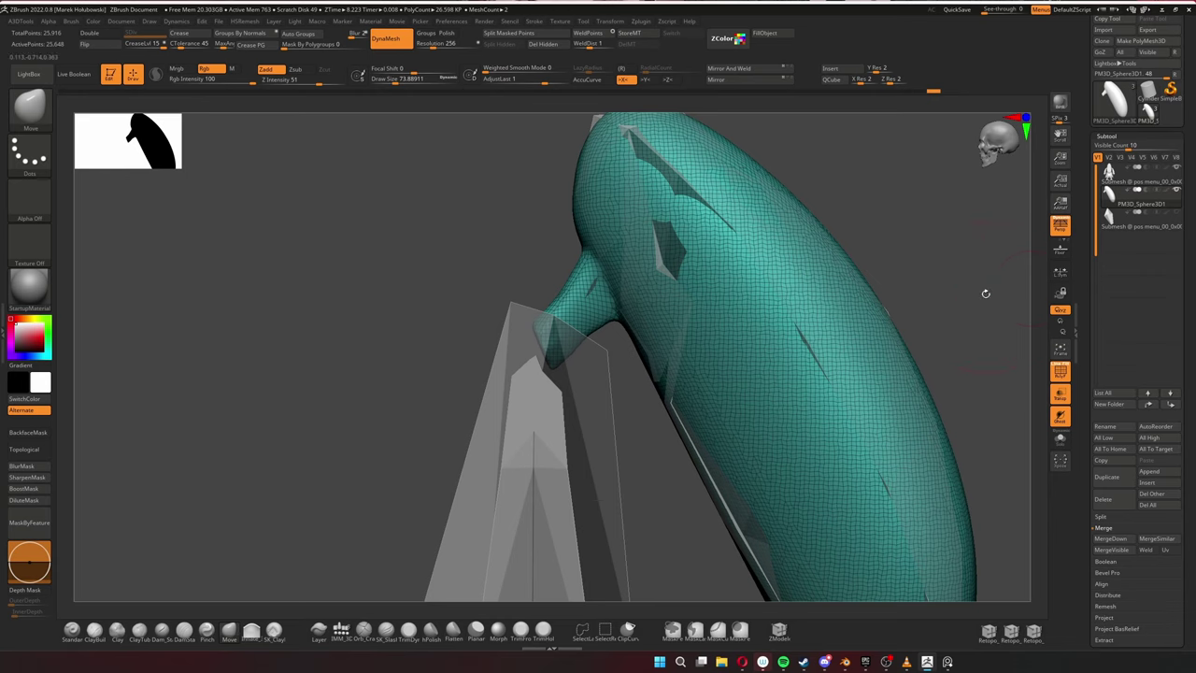
Build up a lip under the snout with ClayBuildup, with the wireframe hidden.
{"action": "right_click_drag", "start_coordinate": [985, 293], "coordinate": [695, 320]}
{"action": "mouse_move", "coordinate": [652, 493]}
{"action": "right_mouse_down"}
{"action": "mouse_move", "coordinate": [641, 409]}
{"action": "mouse_move", "coordinate": [667, 365]}
{"action": "mouse_move", "coordinate": [430, 498]}
{"action": "mouse_move", "coordinate": [724, 222]}
{"action": "mouse_move", "coordinate": [619, 432]}
{"action": "mouse_move", "coordinate": [490, 543]}
{"action": "right_mouse_up"}
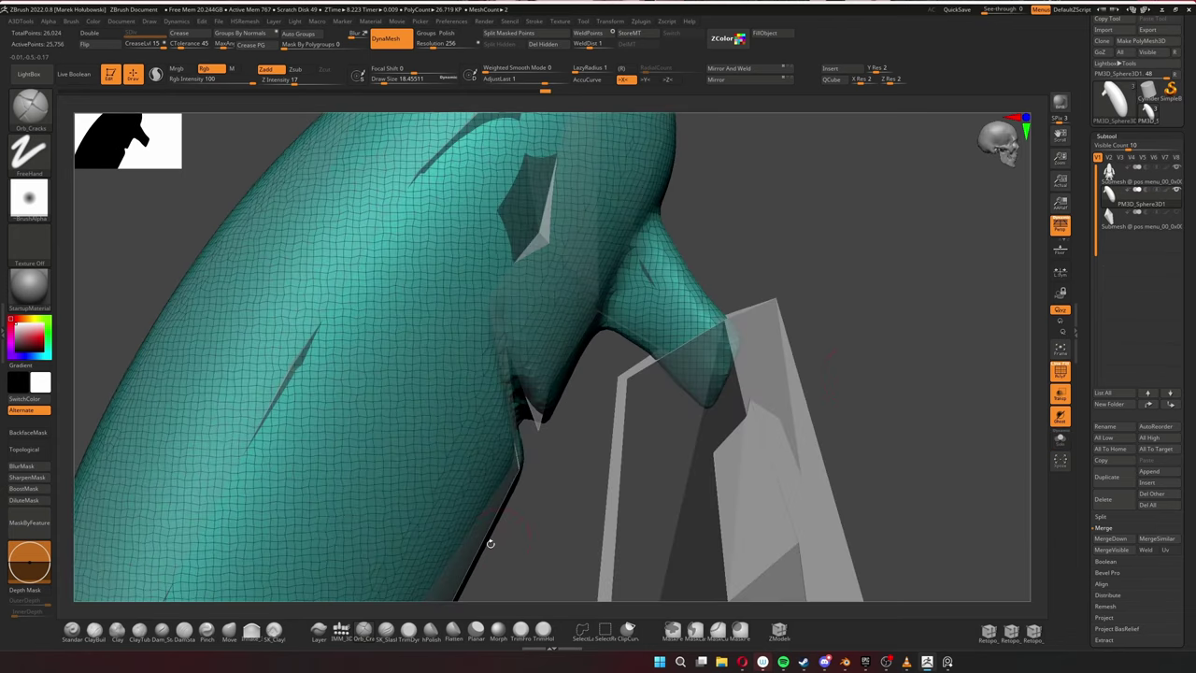
{"action": "right_click_drag", "start_coordinate": [547, 371], "coordinate": [881, 272]}
{"action": "key", "text": "b"}
{"action": "key", "text": "c"}
{"action": "key", "text": "b"}
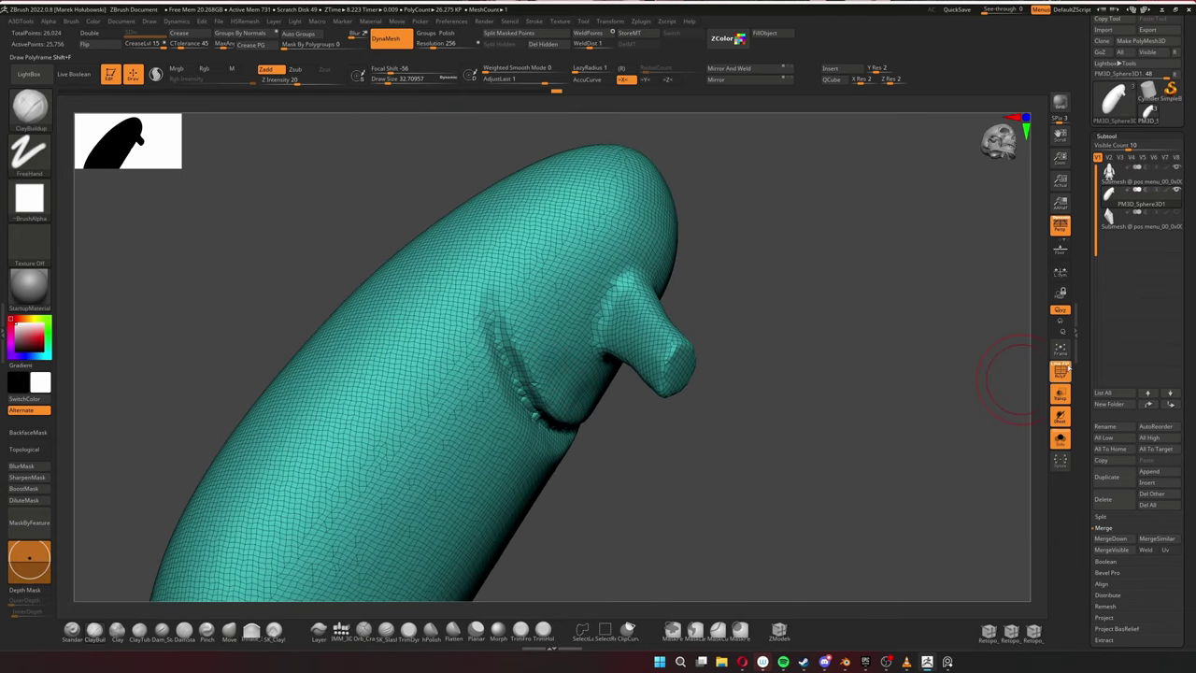
{"action": "left_click", "coordinate": [1060, 371]}
{"action": "mouse_move", "coordinate": [535, 296]}
{"action": "right_mouse_down"}
{"action": "mouse_move", "coordinate": [782, 286]}
{"action": "mouse_move", "coordinate": [755, 339]}
{"action": "mouse_move", "coordinate": [804, 326]}
{"action": "mouse_move", "coordinate": [520, 334]}
{"action": "mouse_move", "coordinate": [654, 393]}
{"action": "right_mouse_up"}
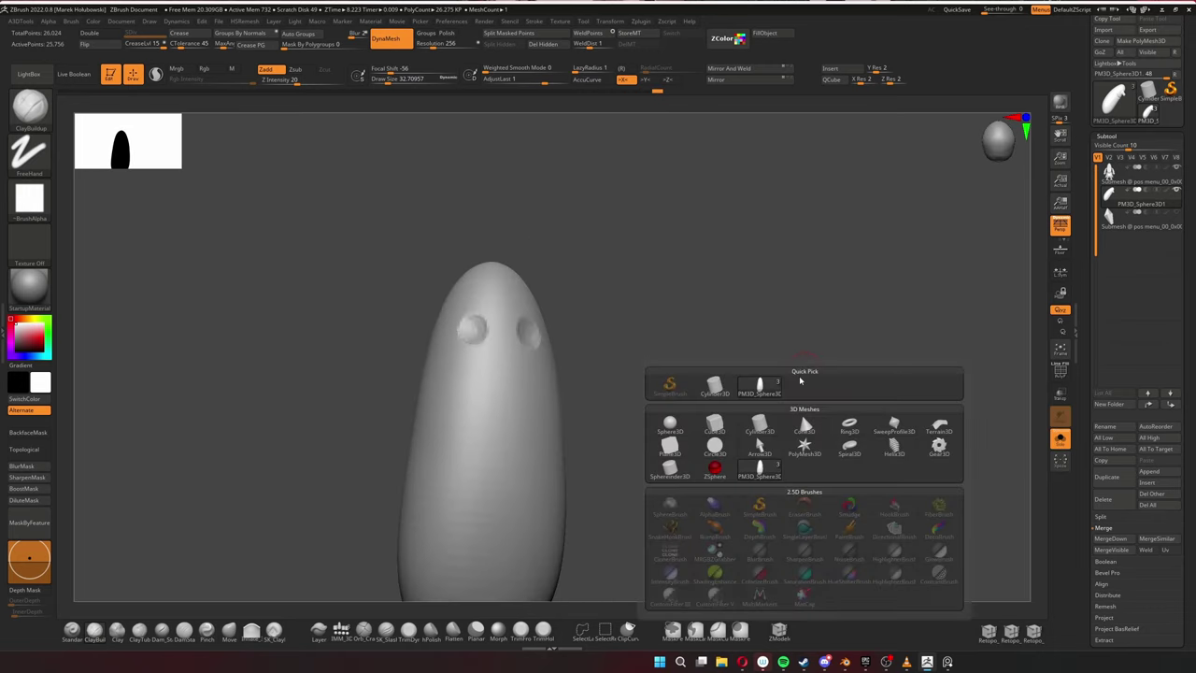
Move the eye sphere into the right eye socket with the Transpose gizmo.
{"action": "left_click", "coordinate": [481, 547], "text": "alt"}
{"action": "key", "text": "w"}
{"action": "left_click_drag", "start_coordinate": [480, 547], "coordinate": [440, 228]}
{"action": "mouse_move", "coordinate": [440, 227]}
{"action": "right_mouse_down"}
{"action": "mouse_move", "coordinate": [472, 346]}
{"action": "mouse_move", "coordinate": [385, 343]}
{"action": "right_mouse_up"}
{"action": "key", "text": "q"}
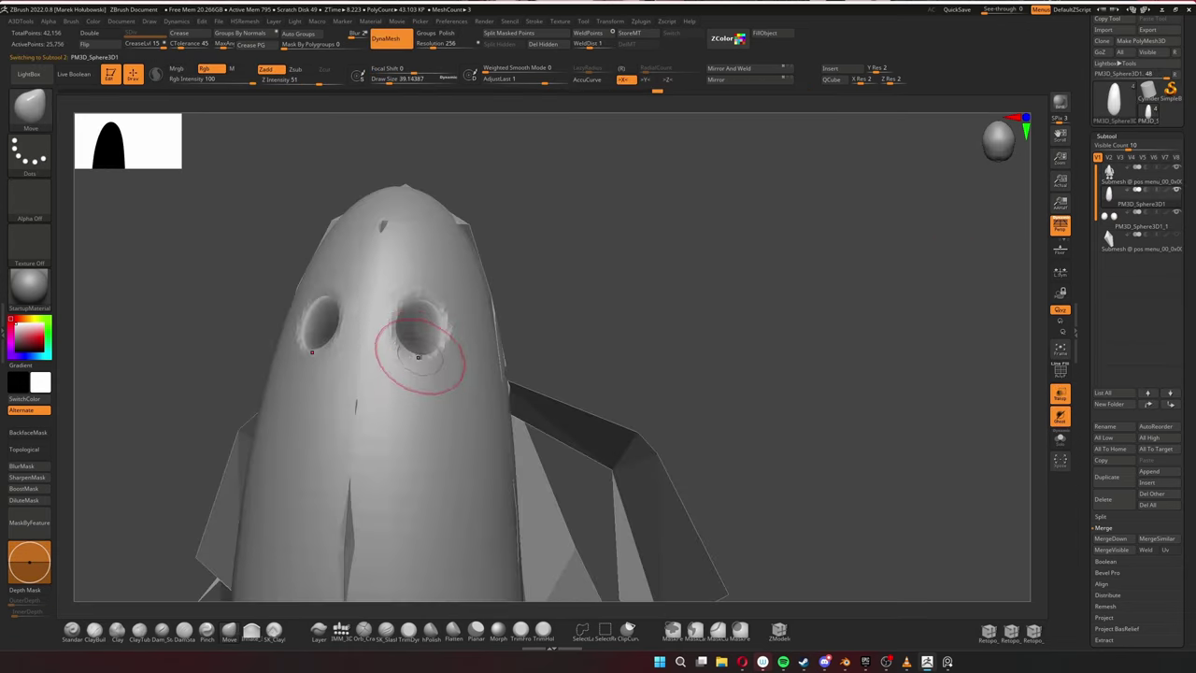
{"action": "right_click_drag", "start_coordinate": [404, 332], "coordinate": [408, 358]}
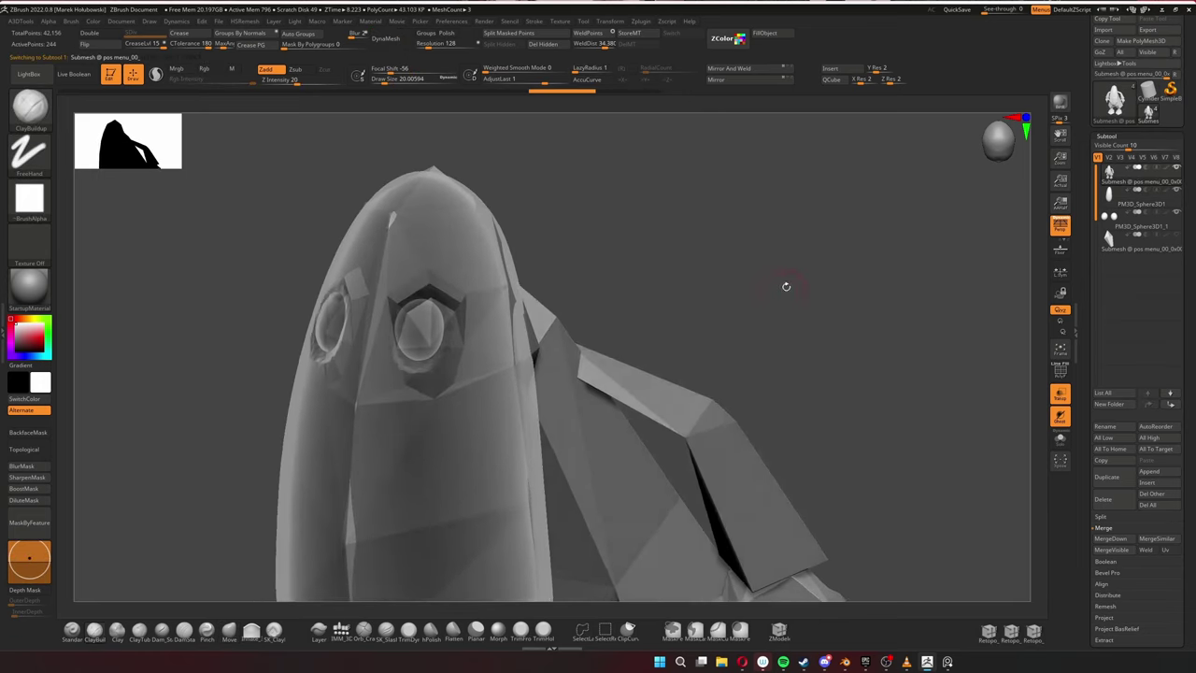
{"action": "mouse_move", "coordinate": [778, 219]}
{"action": "right_mouse_down"}
{"action": "mouse_move", "coordinate": [472, 365]}
{"action": "mouse_move", "coordinate": [748, 262]}
{"action": "right_mouse_up"}
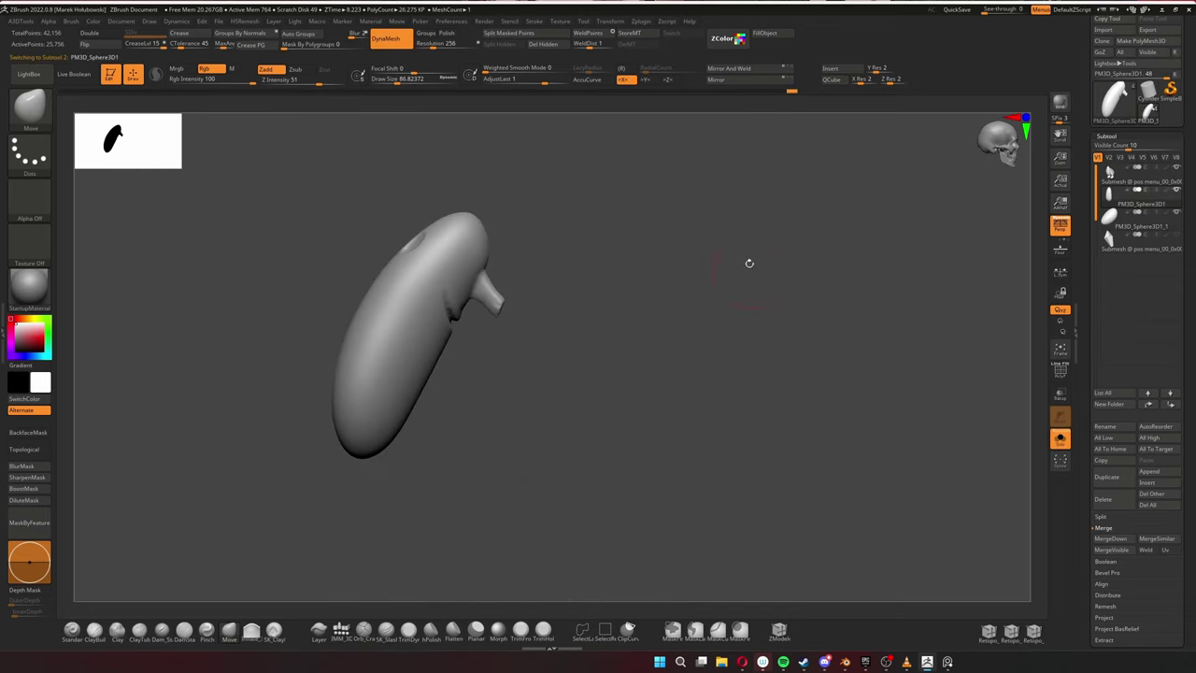
Deepen the eye sockets and build up their rims with ClayBuildup.
{"action": "key", "text": "f"}
{"action": "right_click_drag", "start_coordinate": [745, 303], "coordinate": [565, 287]}
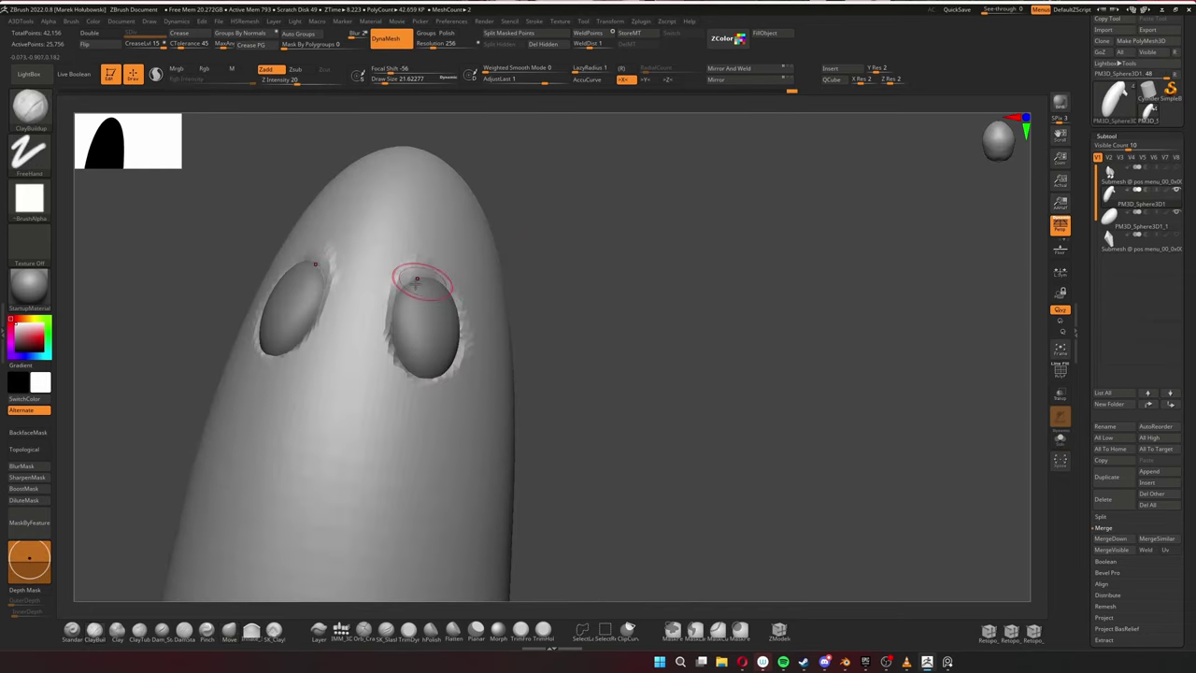
{"action": "mouse_move", "coordinate": [414, 277]}
{"action": "right_mouse_down"}
{"action": "mouse_move", "coordinate": [515, 272]}
{"action": "mouse_move", "coordinate": [401, 294]}
{"action": "mouse_move", "coordinate": [485, 323]}
{"action": "mouse_move", "coordinate": [491, 252]}
{"action": "mouse_move", "coordinate": [676, 336]}
{"action": "mouse_move", "coordinate": [495, 301]}
{"action": "mouse_move", "coordinate": [654, 331]}
{"action": "mouse_move", "coordinate": [425, 308]}
{"action": "mouse_move", "coordinate": [414, 281]}
{"action": "mouse_move", "coordinate": [601, 249]}
{"action": "mouse_move", "coordinate": [535, 313]}
{"action": "mouse_move", "coordinate": [732, 361]}
{"action": "mouse_move", "coordinate": [716, 334]}
{"action": "mouse_move", "coordinate": [839, 258]}
{"action": "mouse_move", "coordinate": [589, 379]}
{"action": "mouse_move", "coordinate": [875, 280]}
{"action": "mouse_move", "coordinate": [673, 340]}
{"action": "mouse_move", "coordinate": [654, 378]}
{"action": "mouse_move", "coordinate": [520, 436]}
{"action": "mouse_move", "coordinate": [887, 476]}
{"action": "mouse_move", "coordinate": [657, 416]}
{"action": "mouse_move", "coordinate": [526, 474]}
{"action": "right_mouse_up"}
{"action": "key", "text": "w"}
{"action": "key", "text": "q"}
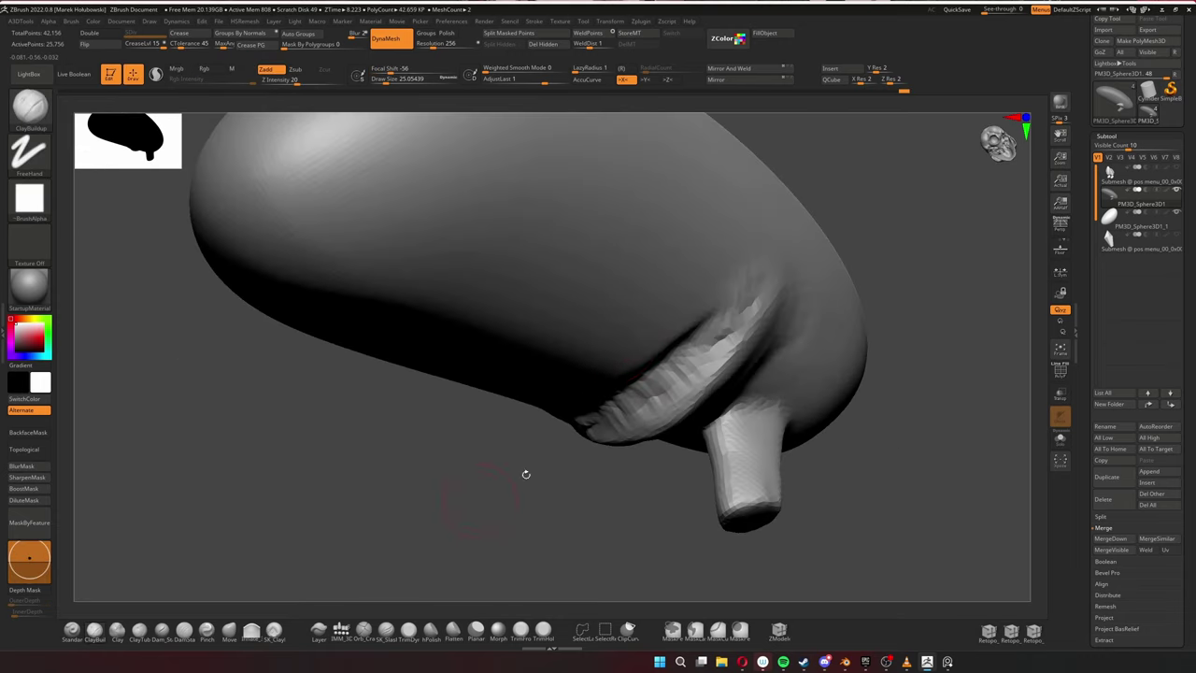
Retopologize the head with ZRemesher and check the remeshed lip.
{"action": "mouse_move", "coordinate": [715, 332]}
{"action": "right_mouse_down"}
{"action": "mouse_move", "coordinate": [598, 374]}
{"action": "mouse_move", "coordinate": [526, 551]}
{"action": "mouse_move", "coordinate": [593, 342]}
{"action": "mouse_move", "coordinate": [621, 364]}
{"action": "mouse_move", "coordinate": [804, 262]}
{"action": "mouse_move", "coordinate": [758, 389]}
{"action": "mouse_move", "coordinate": [800, 360]}
{"action": "mouse_move", "coordinate": [663, 387]}
{"action": "mouse_move", "coordinate": [700, 334]}
{"action": "mouse_move", "coordinate": [641, 401]}
{"action": "mouse_move", "coordinate": [722, 311]}
{"action": "mouse_move", "coordinate": [906, 420]}
{"action": "mouse_move", "coordinate": [689, 475]}
{"action": "mouse_move", "coordinate": [869, 359]}
{"action": "mouse_move", "coordinate": [849, 401]}
{"action": "mouse_move", "coordinate": [985, 459]}
{"action": "mouse_move", "coordinate": [931, 301]}
{"action": "mouse_move", "coordinate": [984, 361]}
{"action": "mouse_move", "coordinate": [779, 499]}
{"action": "mouse_move", "coordinate": [702, 302]}
{"action": "mouse_move", "coordinate": [736, 441]}
{"action": "mouse_move", "coordinate": [683, 445]}
{"action": "mouse_move", "coordinate": [692, 439]}
{"action": "mouse_move", "coordinate": [666, 313]}
{"action": "right_mouse_up"}
{"action": "key", "text": "shift+f"}
{"action": "key", "text": "shift+f"}
{"action": "right_click_drag", "start_coordinate": [723, 392], "coordinate": [727, 499]}
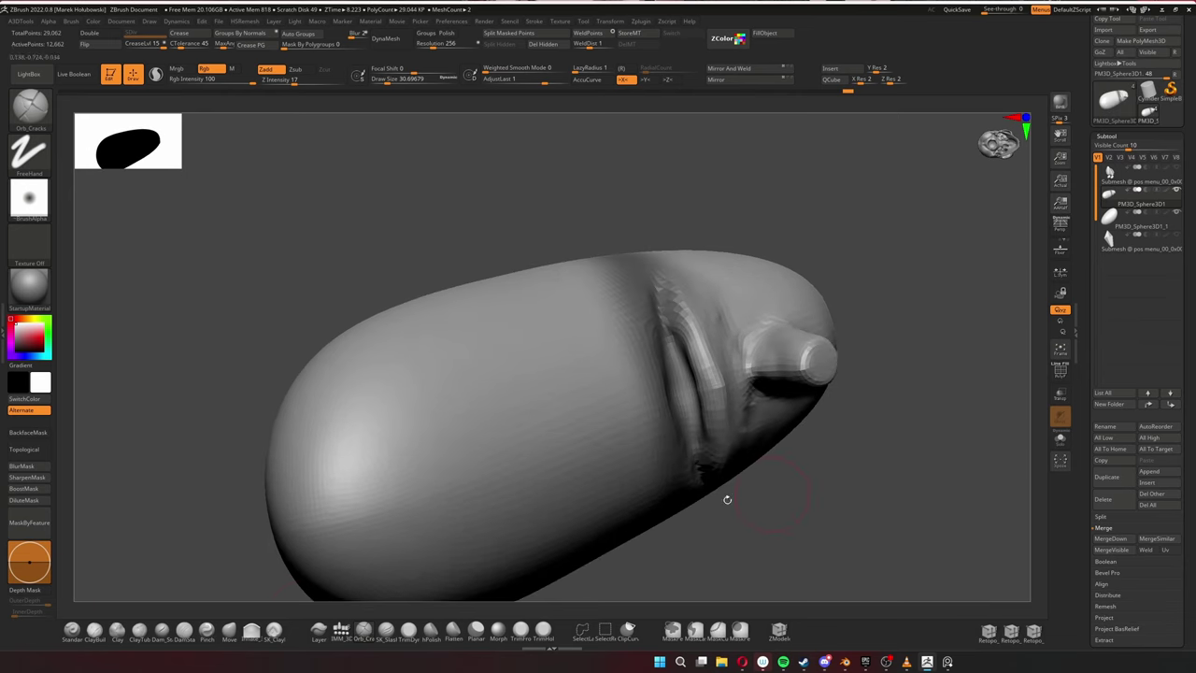
{"action": "right_click_drag", "start_coordinate": [689, 347], "coordinate": [681, 294]}
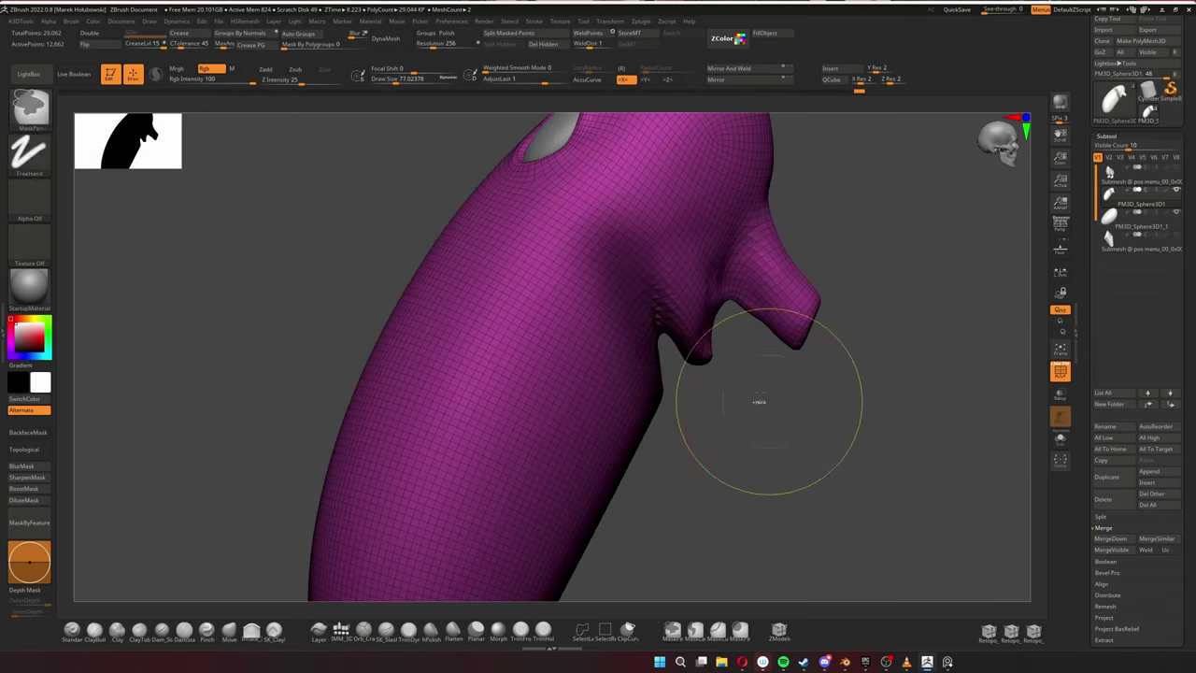
Mask the lip with a curved MaskCurve and give the brush a round alpha.
{"action": "left_click_drag", "start_coordinate": [761, 401], "coordinate": [716, 480], "text": "ctrl"}
{"action": "mouse_move", "coordinate": [989, 367]}
{"action": "right_mouse_down"}
{"action": "mouse_move", "coordinate": [667, 307]}
{"action": "mouse_move", "coordinate": [695, 376]}
{"action": "mouse_move", "coordinate": [654, 327]}
{"action": "right_mouse_up"}
{"action": "left_click", "coordinate": [385, 631]}
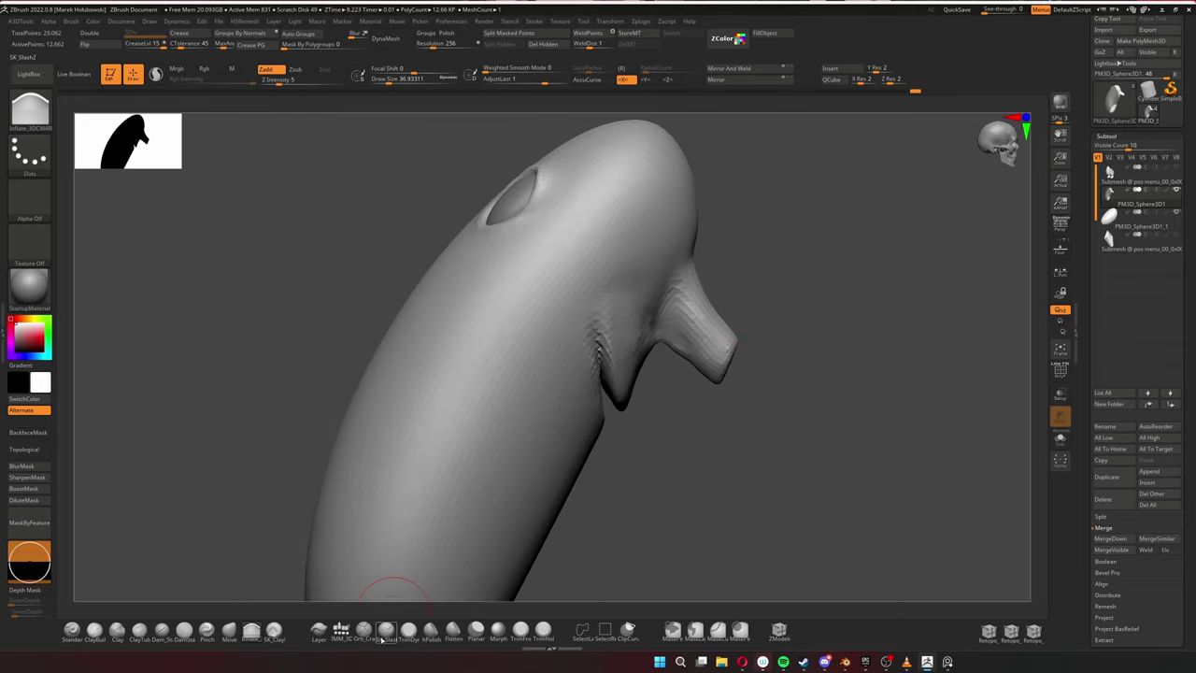
{"action": "left_click", "coordinate": [28, 198]}
{"action": "left_click", "coordinate": [266, 207]}
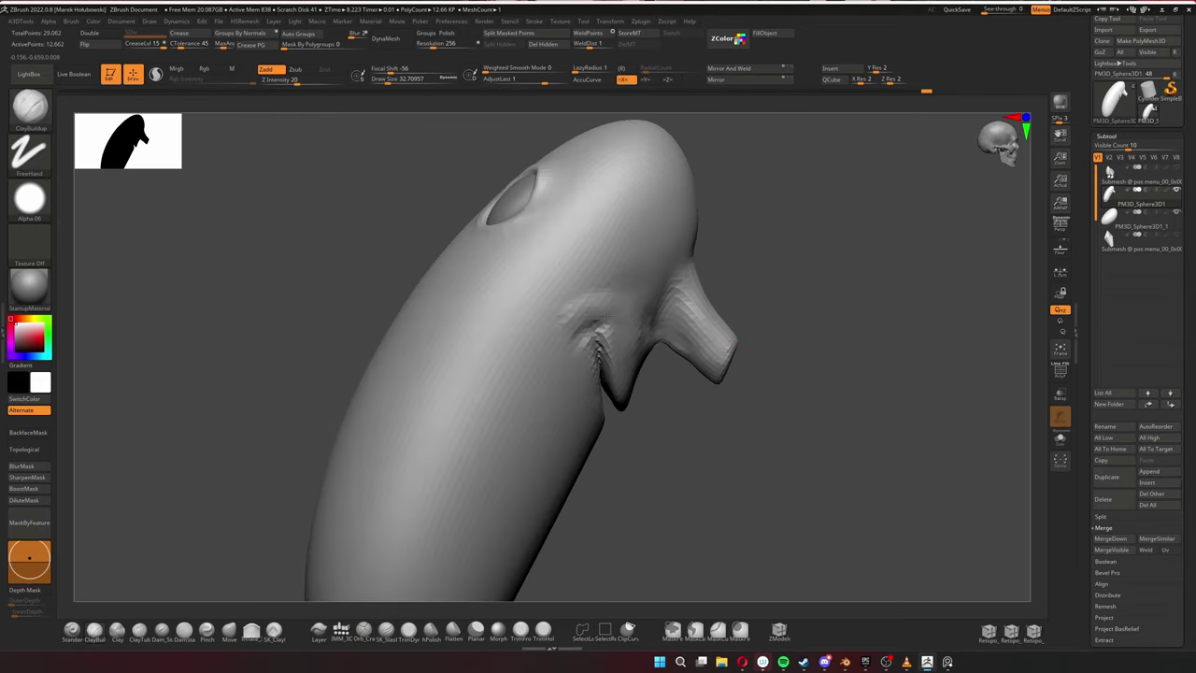
Smooth the mouth area into a curved cheek fold around the snout's base.
{"action": "mouse_move", "coordinate": [670, 402]}
{"action": "right_mouse_down"}
{"action": "mouse_move", "coordinate": [691, 367]}
{"action": "mouse_move", "coordinate": [833, 324]}
{"action": "mouse_move", "coordinate": [761, 282]}
{"action": "right_mouse_up"}
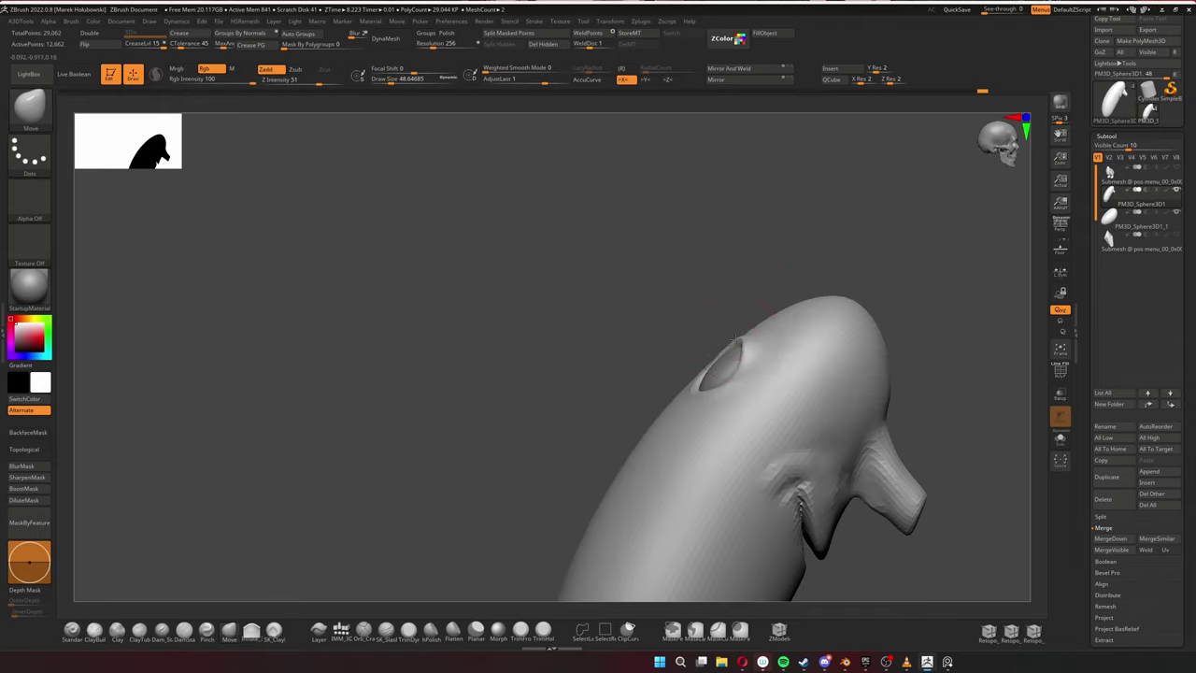
{"action": "right_click_drag", "start_coordinate": [736, 339], "coordinate": [530, 525]}
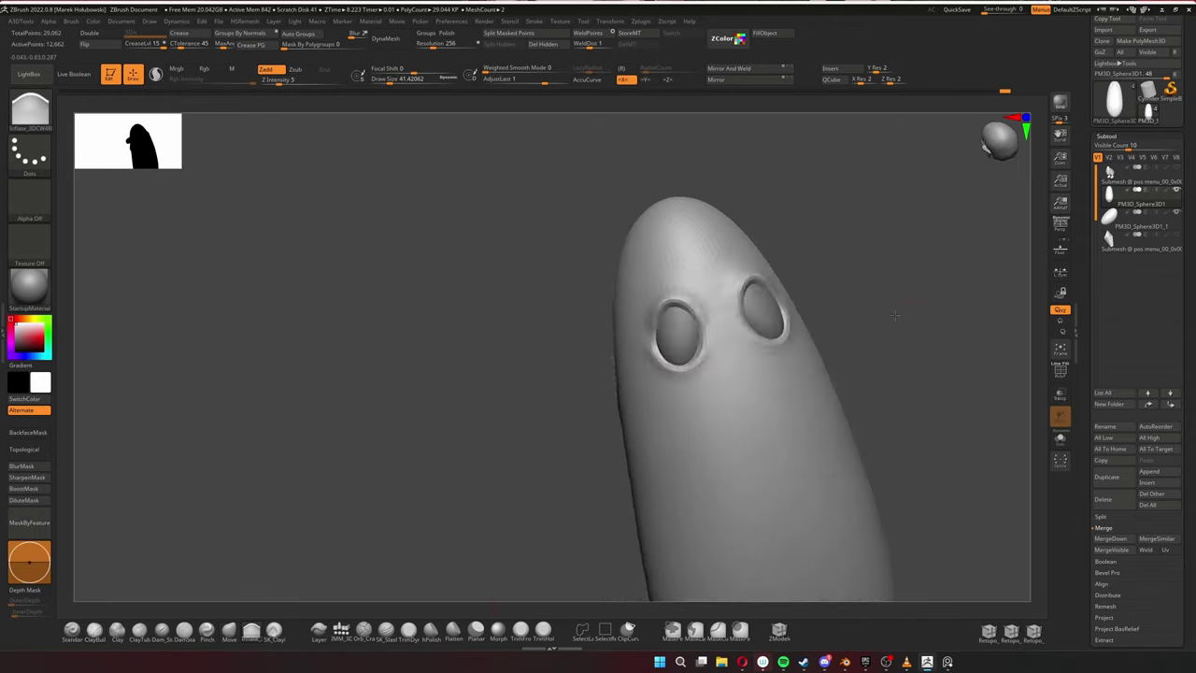
{"action": "right_click_drag", "start_coordinate": [668, 327], "coordinate": [830, 576]}
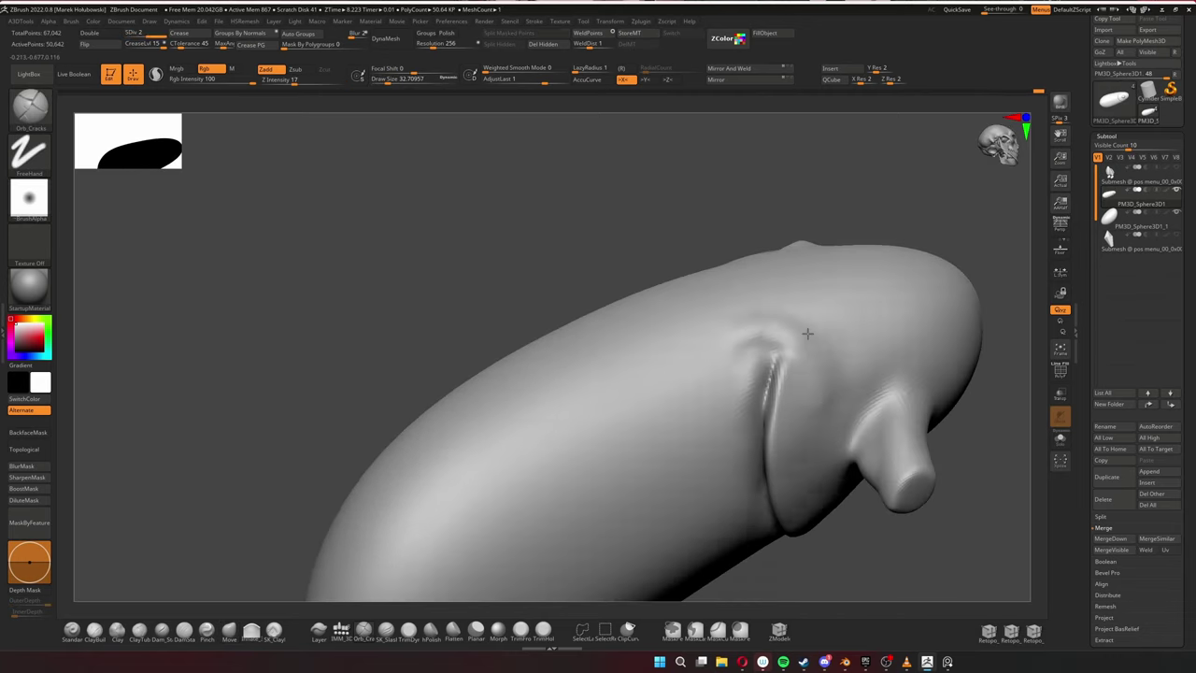
{"action": "right_click_drag", "start_coordinate": [930, 472], "coordinate": [764, 408], "text": "ctrl"}
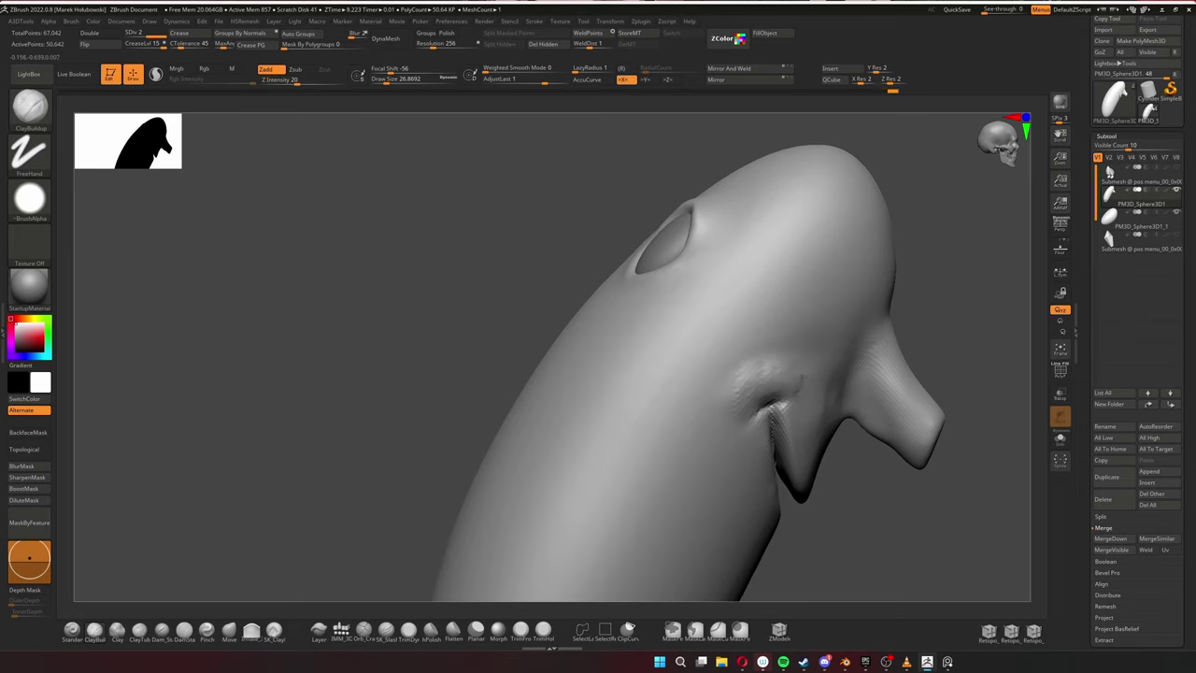
{"action": "mouse_move", "coordinate": [801, 414]}
{"action": "right_mouse_down", "text": "shift"}
{"action": "mouse_move", "coordinate": [977, 387]}
{"action": "mouse_move", "coordinate": [800, 382]}
{"action": "mouse_move", "coordinate": [794, 423]}
{"action": "mouse_move", "coordinate": [814, 414]}
{"action": "mouse_move", "coordinate": [760, 459]}
{"action": "mouse_move", "coordinate": [582, 515]}
{"action": "mouse_move", "coordinate": [881, 316]}
{"action": "mouse_move", "coordinate": [580, 219]}
{"action": "mouse_move", "coordinate": [608, 280]}
{"action": "mouse_move", "coordinate": [547, 339]}
{"action": "mouse_move", "coordinate": [664, 297]}
{"action": "mouse_move", "coordinate": [568, 347]}
{"action": "right_mouse_up", "text": "shift"}
{"action": "mouse_move", "coordinate": [542, 286]}
{"action": "right_mouse_down", "text": "ctrl"}
{"action": "mouse_move", "coordinate": [736, 367]}
{"action": "mouse_move", "coordinate": [509, 411]}
{"action": "right_mouse_up", "text": "ctrl"}
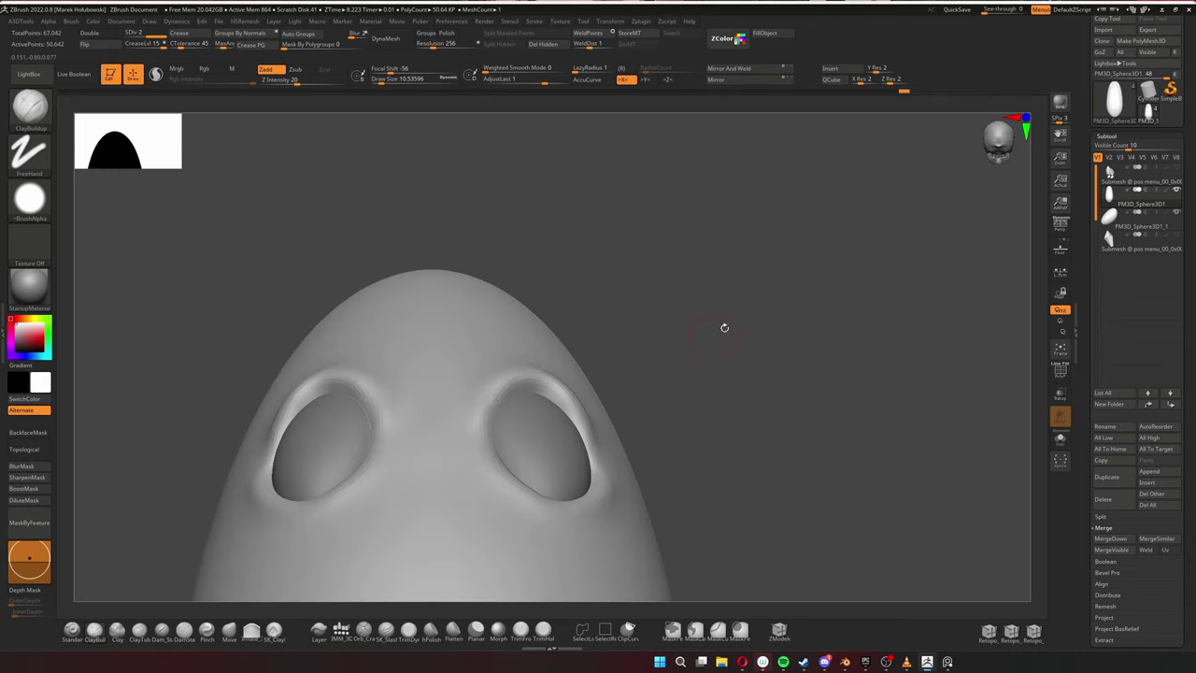
Add a subdivision level to the head and reshape the eye area with Move.
{"action": "right_click_drag", "start_coordinate": [724, 327], "coordinate": [755, 377]}
{"action": "key", "text": "d"}
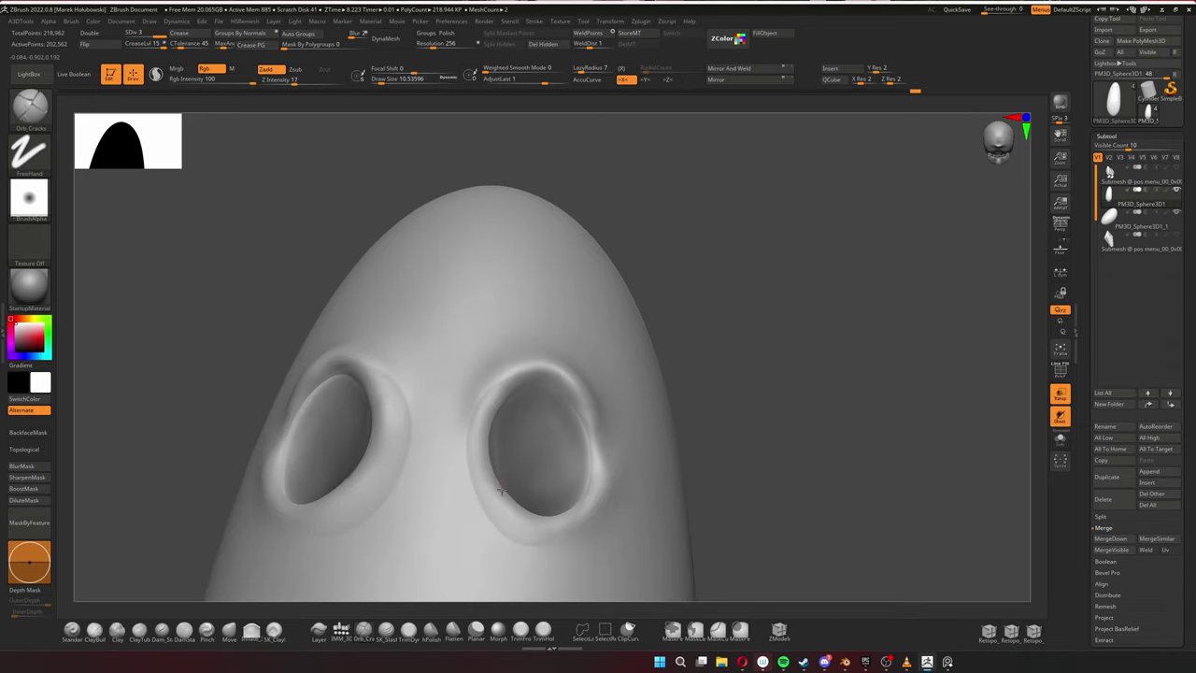
{"action": "mouse_move", "coordinate": [586, 443]}
{"action": "right_mouse_down", "text": "ctrl"}
{"action": "mouse_move", "coordinate": [807, 382]}
{"action": "mouse_move", "coordinate": [505, 399]}
{"action": "right_mouse_up", "text": "ctrl"}
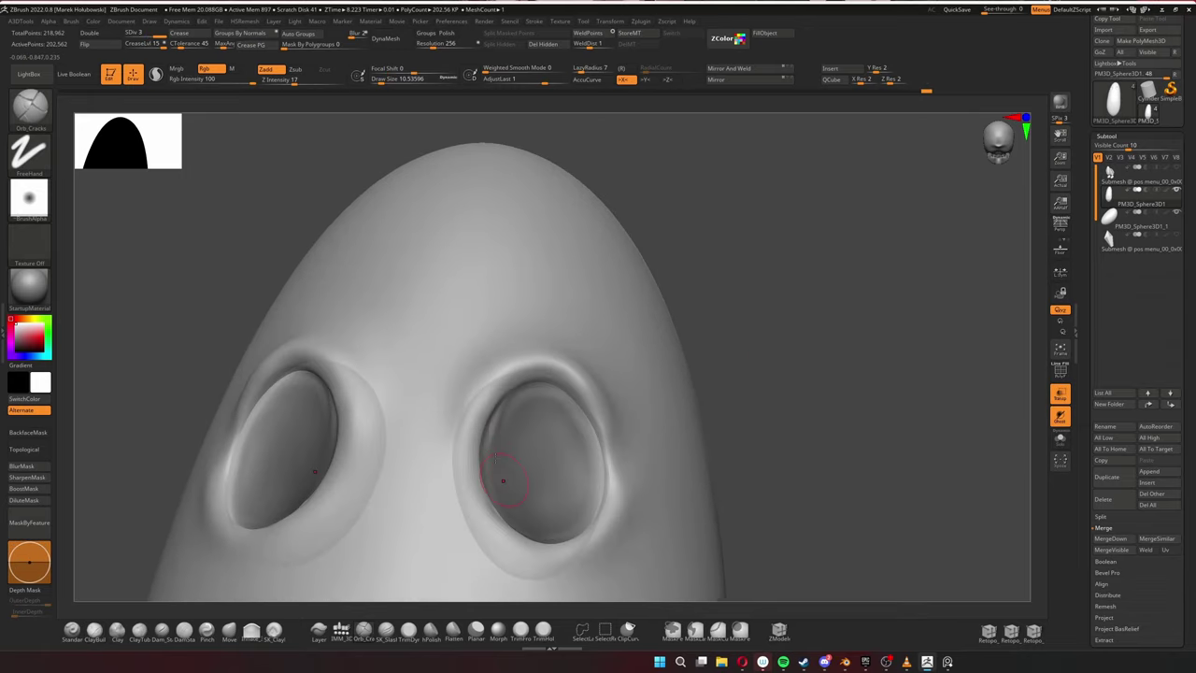
{"action": "mouse_move", "coordinate": [503, 481]}
{"action": "right_mouse_down"}
{"action": "mouse_move", "coordinate": [739, 387]}
{"action": "mouse_move", "coordinate": [849, 380]}
{"action": "mouse_move", "coordinate": [681, 458]}
{"action": "mouse_move", "coordinate": [572, 442]}
{"action": "mouse_move", "coordinate": [809, 400]}
{"action": "right_mouse_up"}
{"action": "left_click", "coordinate": [225, 639]}
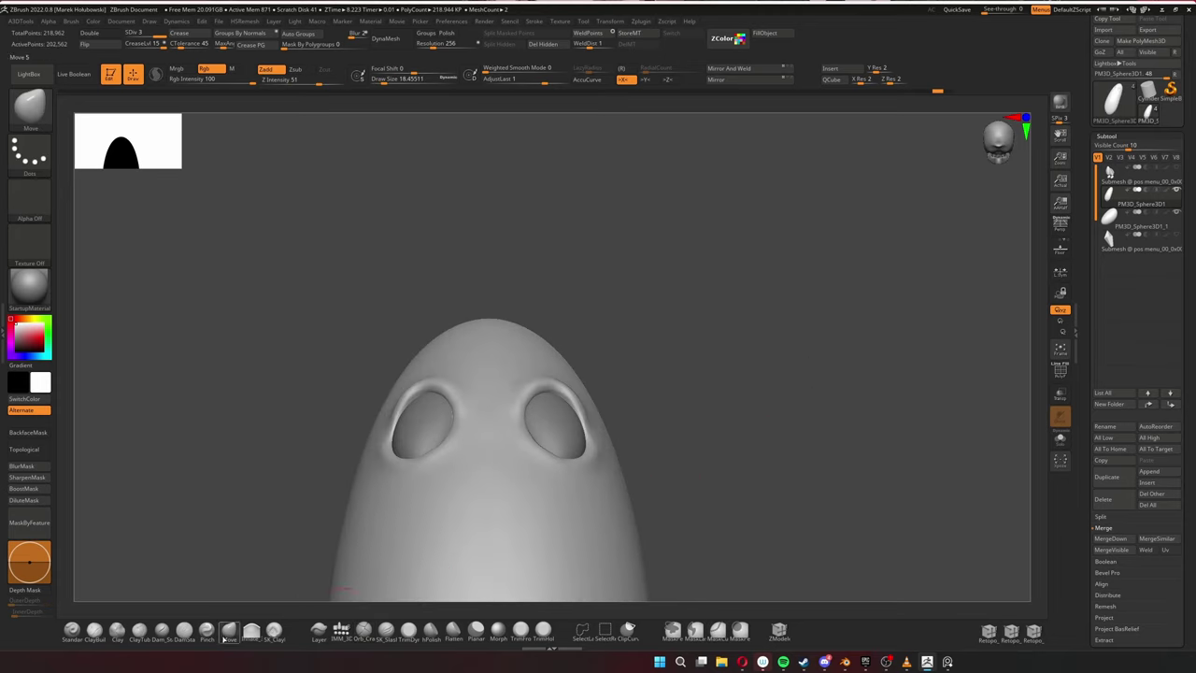
{"action": "right_click_drag", "start_coordinate": [750, 436], "coordinate": [813, 371]}
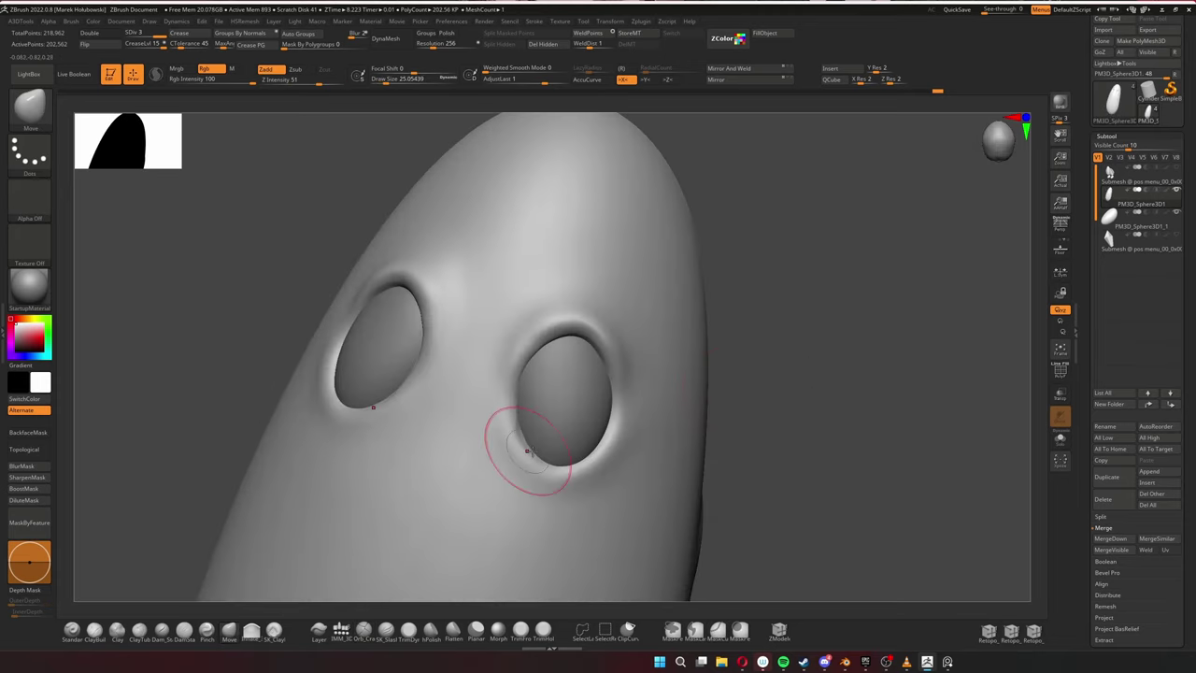
Carve the two eye sockets with the Orb_Cracks brush, checking several angles.
{"action": "key", "text": "b"}
{"action": "key", "text": "o"}
{"action": "key", "text": "c"}
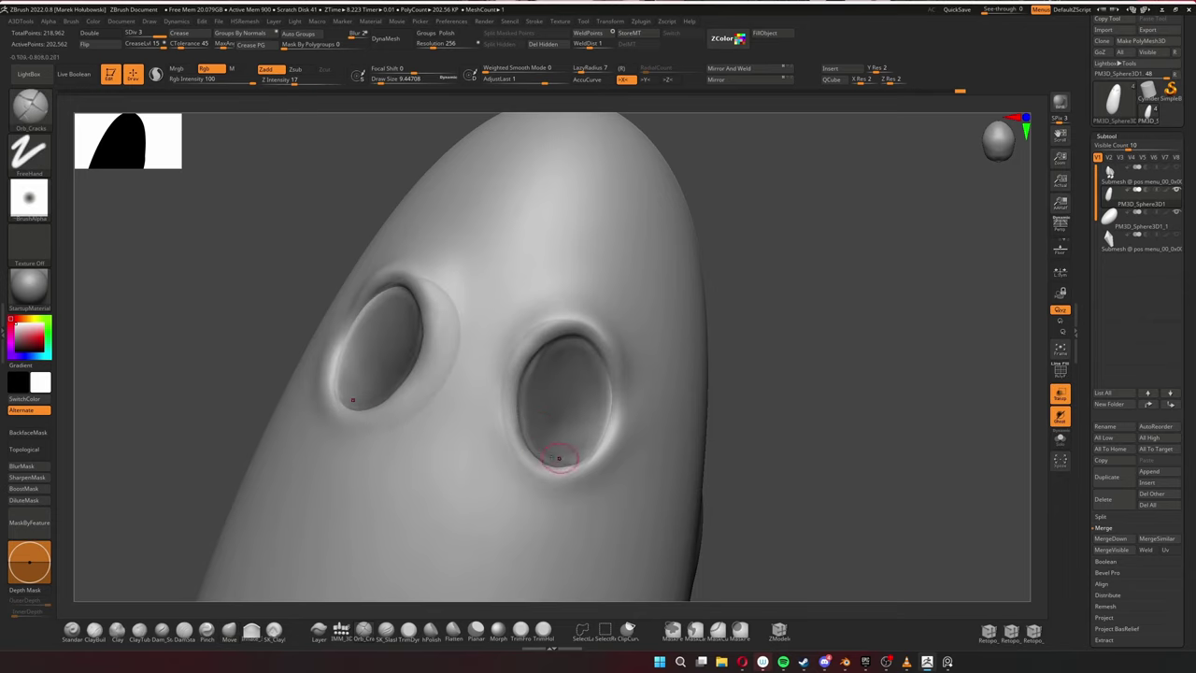
{"action": "mouse_move", "coordinate": [599, 439]}
{"action": "right_mouse_down"}
{"action": "mouse_move", "coordinate": [798, 350]}
{"action": "mouse_move", "coordinate": [649, 382]}
{"action": "mouse_move", "coordinate": [791, 383]}
{"action": "right_mouse_up"}
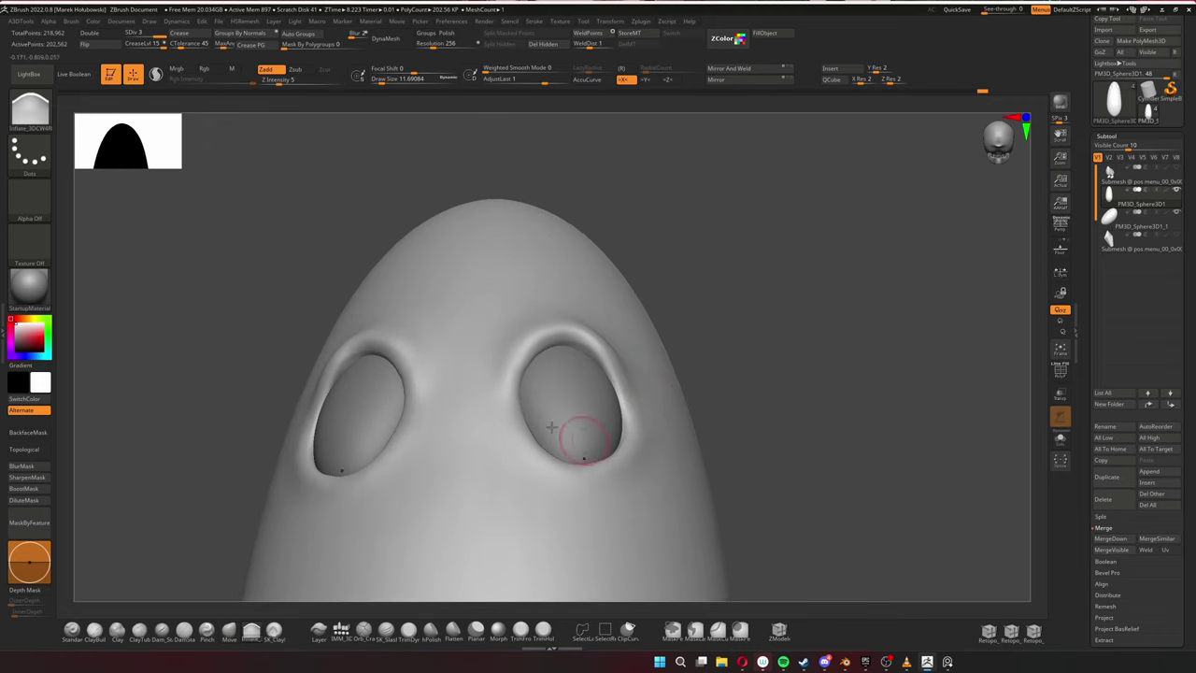
{"action": "mouse_move", "coordinate": [552, 428]}
{"action": "right_mouse_down", "text": "ctrl"}
{"action": "mouse_move", "coordinate": [713, 302]}
{"action": "mouse_move", "coordinate": [710, 408]}
{"action": "right_mouse_up", "text": "ctrl"}
{"action": "right_click_drag", "start_coordinate": [798, 401], "coordinate": [462, 329]}
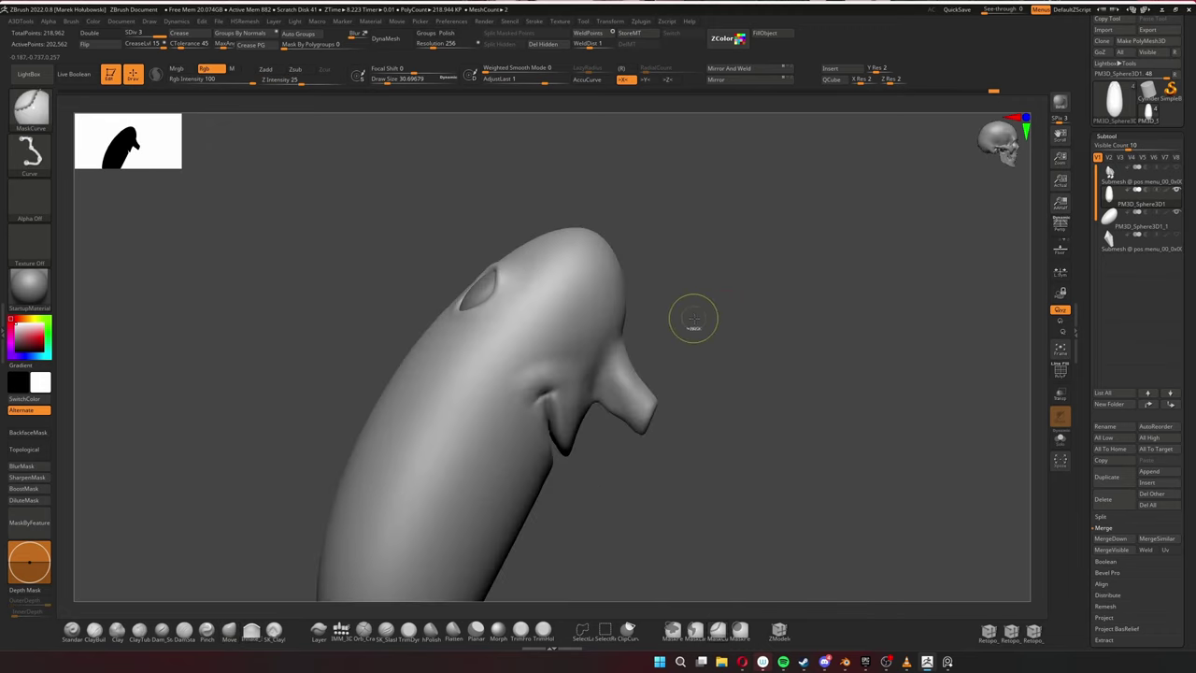
{"action": "mouse_move", "coordinate": [714, 295]}
{"action": "left_mouse_down"}
{"action": "mouse_move", "coordinate": [544, 260]}
{"action": "mouse_move", "coordinate": [581, 223]}
{"action": "left_mouse_up"}
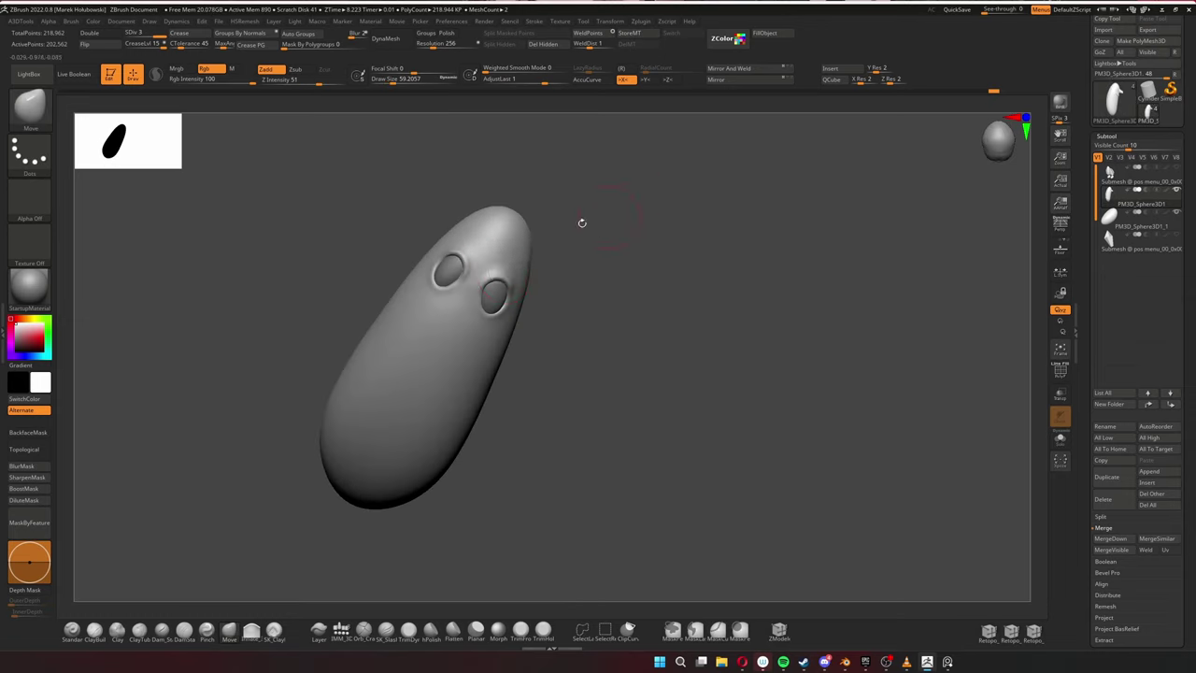
{"action": "left_click_drag", "start_coordinate": [558, 271], "coordinate": [579, 258]}
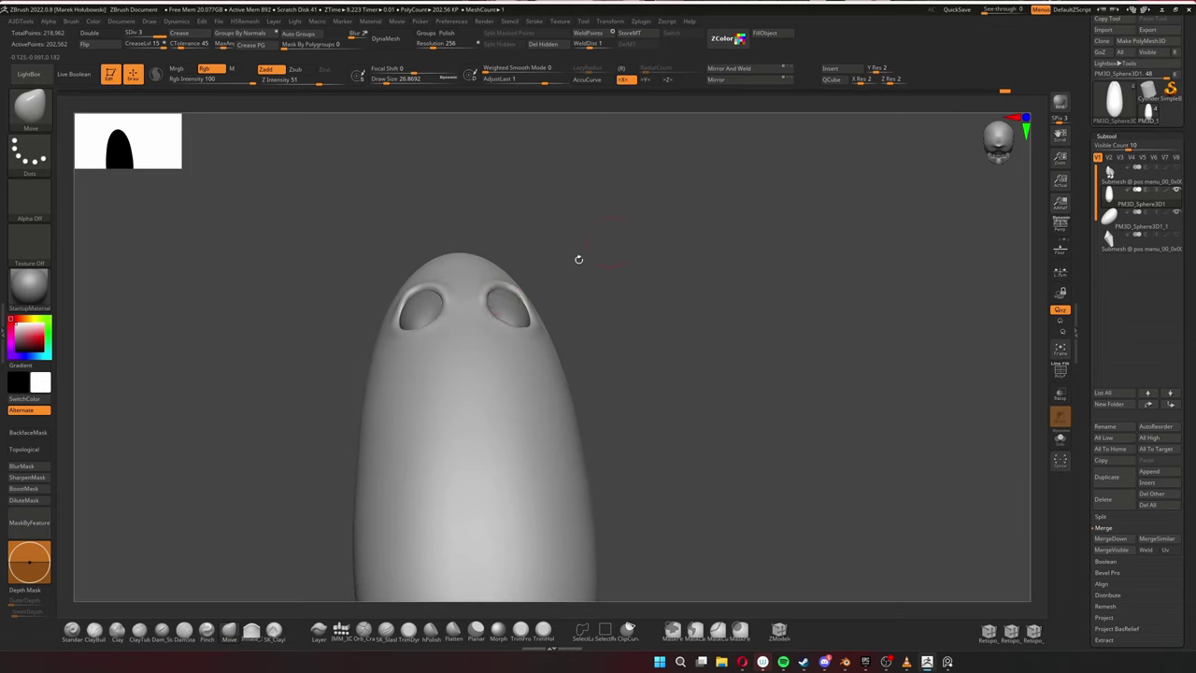
{"action": "right_click_drag", "start_coordinate": [512, 290], "coordinate": [610, 392]}
Refine the socket creases with Orb_Cracks and round them out with ClayBuildup.
{"action": "key", "text": "s"}
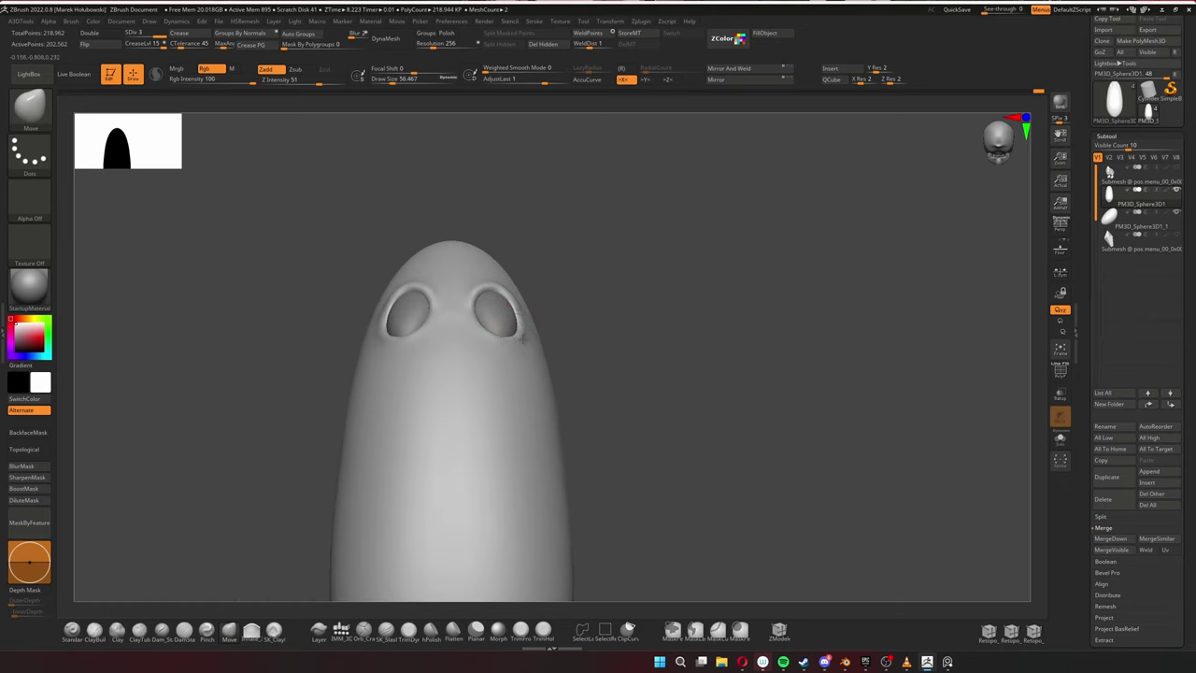
{"action": "key", "text": "b"}
{"action": "key", "text": "o"}
{"action": "key", "text": "c"}
{"action": "mouse_move", "coordinate": [521, 341]}
{"action": "right_mouse_down"}
{"action": "mouse_move", "coordinate": [534, 326]}
{"action": "mouse_move", "coordinate": [663, 328]}
{"action": "mouse_move", "coordinate": [531, 324]}
{"action": "mouse_move", "coordinate": [616, 311]}
{"action": "mouse_move", "coordinate": [540, 344]}
{"action": "mouse_move", "coordinate": [660, 395]}
{"action": "mouse_move", "coordinate": [691, 356]}
{"action": "mouse_move", "coordinate": [654, 280]}
{"action": "mouse_move", "coordinate": [733, 323]}
{"action": "mouse_move", "coordinate": [705, 377]}
{"action": "mouse_move", "coordinate": [539, 470]}
{"action": "mouse_move", "coordinate": [873, 286]}
{"action": "mouse_move", "coordinate": [732, 284]}
{"action": "mouse_move", "coordinate": [860, 235]}
{"action": "mouse_move", "coordinate": [868, 312]}
{"action": "mouse_move", "coordinate": [701, 296]}
{"action": "mouse_move", "coordinate": [775, 248]}
{"action": "mouse_move", "coordinate": [715, 275]}
{"action": "mouse_move", "coordinate": [810, 177]}
{"action": "mouse_move", "coordinate": [738, 280]}
{"action": "mouse_move", "coordinate": [738, 301]}
{"action": "mouse_move", "coordinate": [716, 305]}
{"action": "mouse_move", "coordinate": [794, 299]}
{"action": "mouse_move", "coordinate": [854, 270]}
{"action": "mouse_move", "coordinate": [861, 323]}
{"action": "mouse_move", "coordinate": [846, 294]}
{"action": "mouse_move", "coordinate": [801, 281]}
{"action": "mouse_move", "coordinate": [845, 355]}
{"action": "right_mouse_up"}
{"action": "key", "text": "b"}
{"action": "key", "text": "c"}
{"action": "key", "text": "b"}
Select the eyeball sphere subtool and inspect how it sits in the sockets.
{"action": "left_click", "coordinate": [715, 275], "text": "alt"}
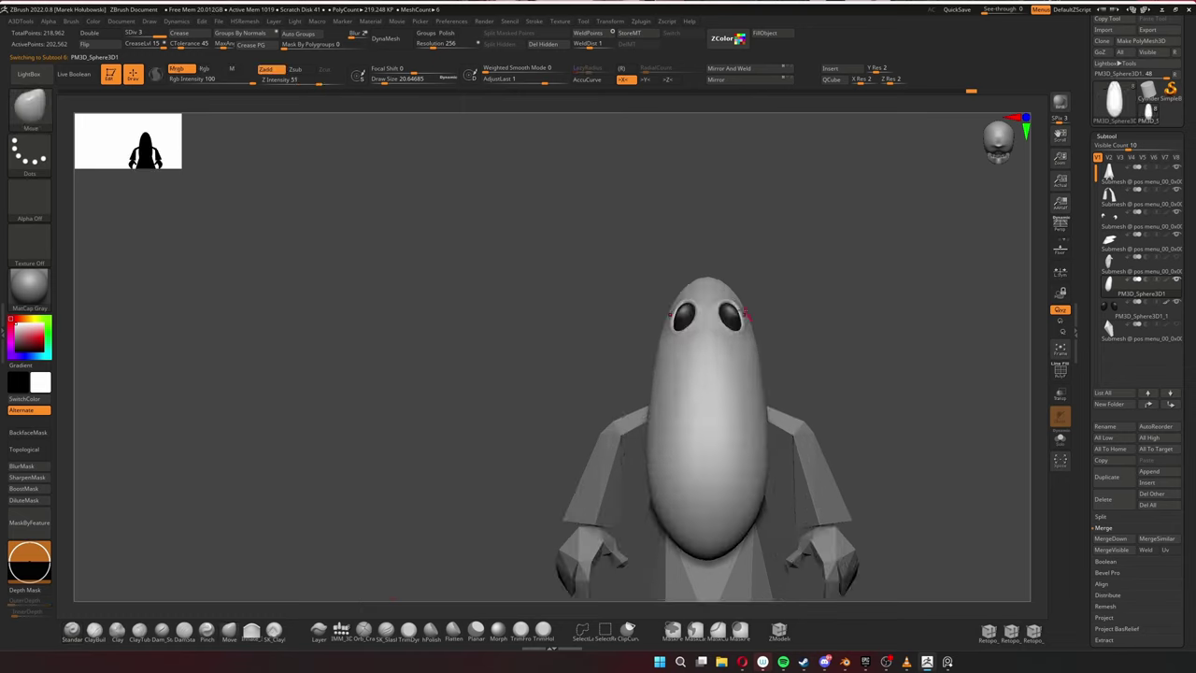
{"action": "mouse_move", "coordinate": [744, 312]}
{"action": "right_mouse_down"}
{"action": "mouse_move", "coordinate": [716, 315]}
{"action": "mouse_move", "coordinate": [745, 299]}
{"action": "right_mouse_up"}
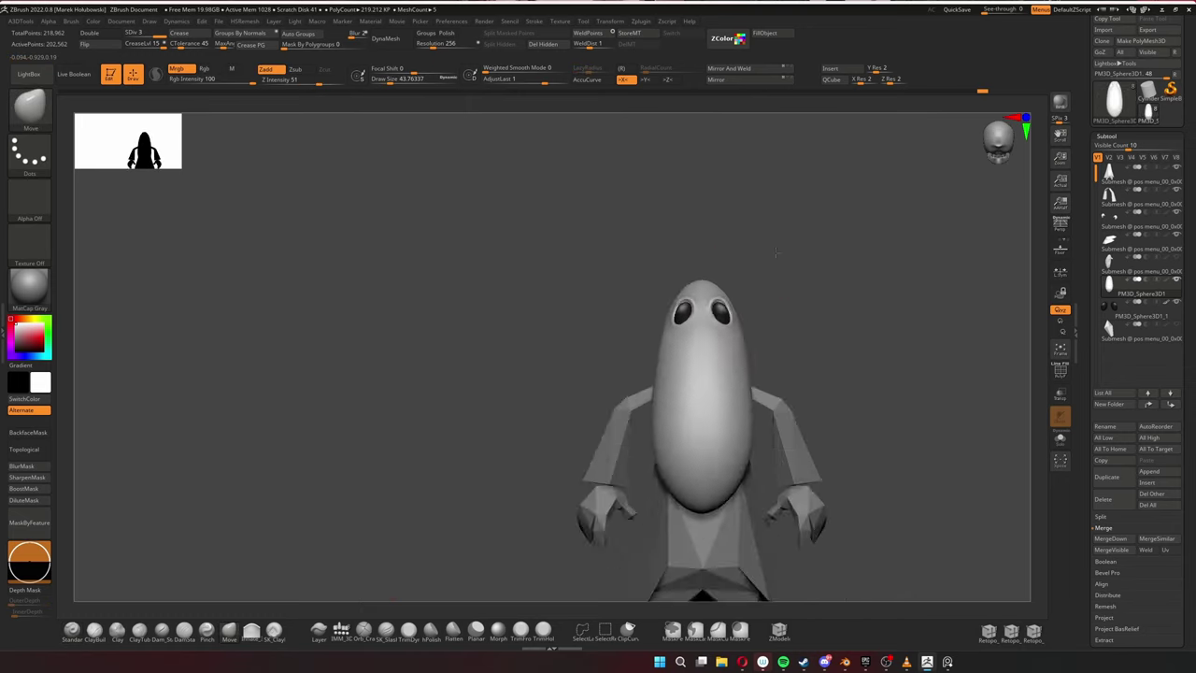
{"action": "right_click_drag", "start_coordinate": [777, 251], "coordinate": [707, 320]}
{"action": "mouse_move", "coordinate": [667, 361]}
{"action": "right_mouse_down"}
{"action": "mouse_move", "coordinate": [699, 347]}
{"action": "mouse_move", "coordinate": [672, 360]}
{"action": "right_mouse_up"}
{"action": "key", "text": "s"}
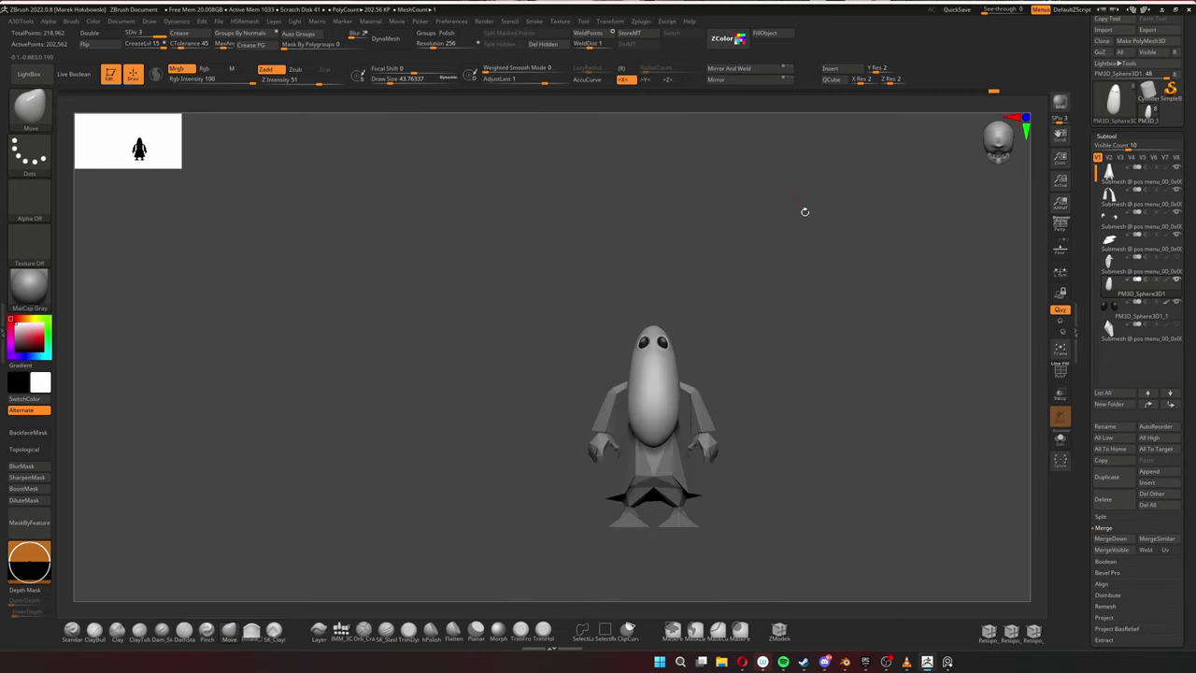
{"action": "mouse_move", "coordinate": [713, 301]}
{"action": "right_mouse_down"}
{"action": "mouse_move", "coordinate": [673, 355]}
{"action": "mouse_move", "coordinate": [1022, 176]}
{"action": "right_mouse_up"}
{"action": "right_click_drag", "start_coordinate": [645, 331], "coordinate": [787, 243]}
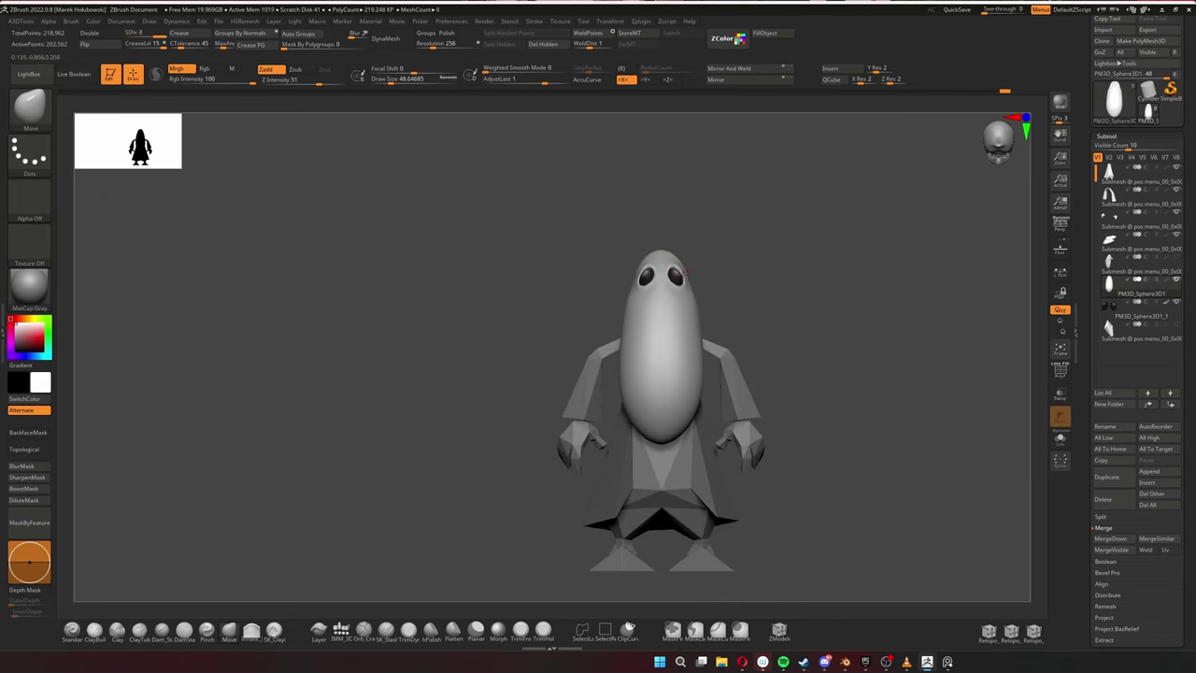
{"action": "mouse_move", "coordinate": [692, 219]}
{"action": "right_mouse_down", "text": "alt"}
{"action": "mouse_move", "coordinate": [825, 336]}
{"action": "mouse_move", "coordinate": [555, 311]}
{"action": "right_mouse_up", "text": "alt"}
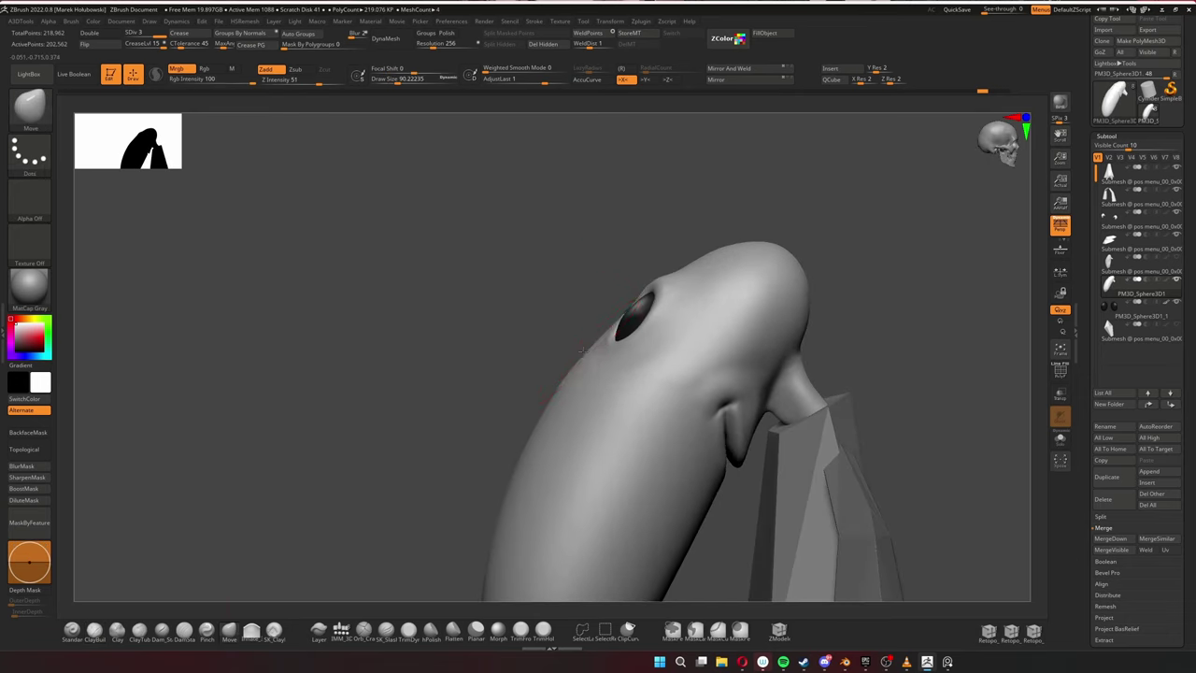
{"action": "mouse_move", "coordinate": [428, 409]}
{"action": "right_mouse_down"}
{"action": "mouse_move", "coordinate": [760, 328]}
{"action": "mouse_move", "coordinate": [784, 228]}
{"action": "mouse_move", "coordinate": [607, 238]}
{"action": "right_mouse_up"}
Carve a crease beneath the eye with the Orb_Cracks brush.
{"action": "left_click", "coordinate": [607, 238], "text": "alt"}
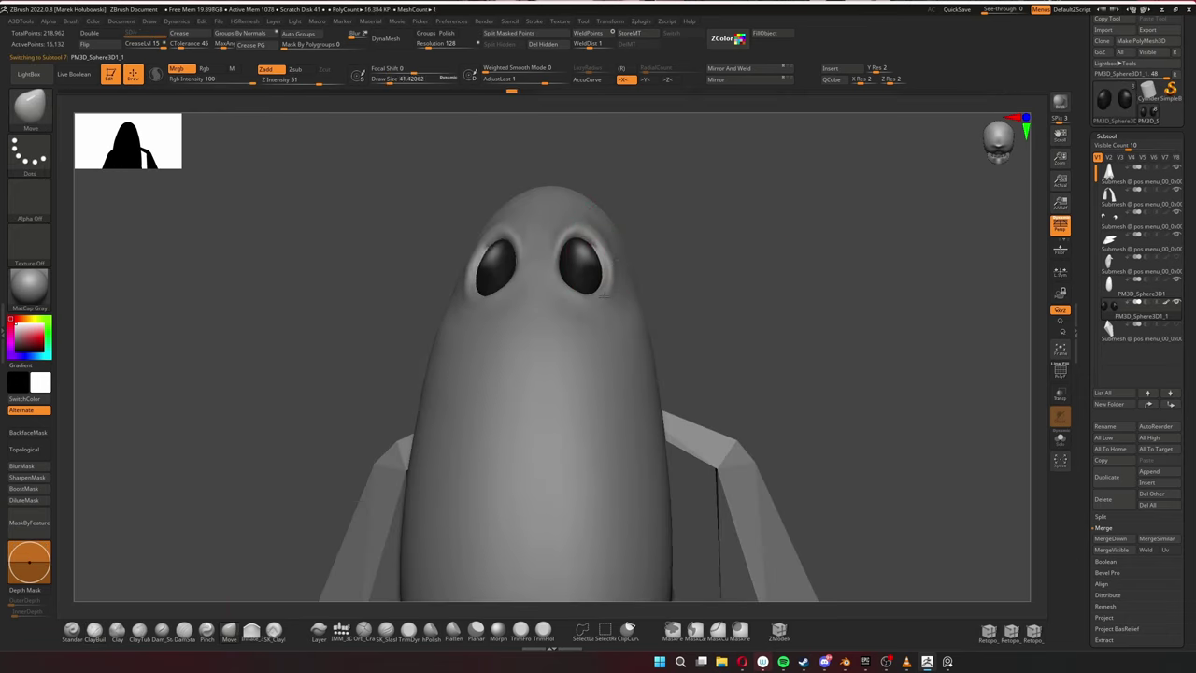
{"action": "right_click_drag", "start_coordinate": [605, 295], "coordinate": [553, 296]}
{"action": "mouse_move", "coordinate": [552, 242]}
{"action": "right_mouse_down"}
{"action": "mouse_move", "coordinate": [654, 261]}
{"action": "mouse_move", "coordinate": [686, 283]}
{"action": "right_mouse_up"}
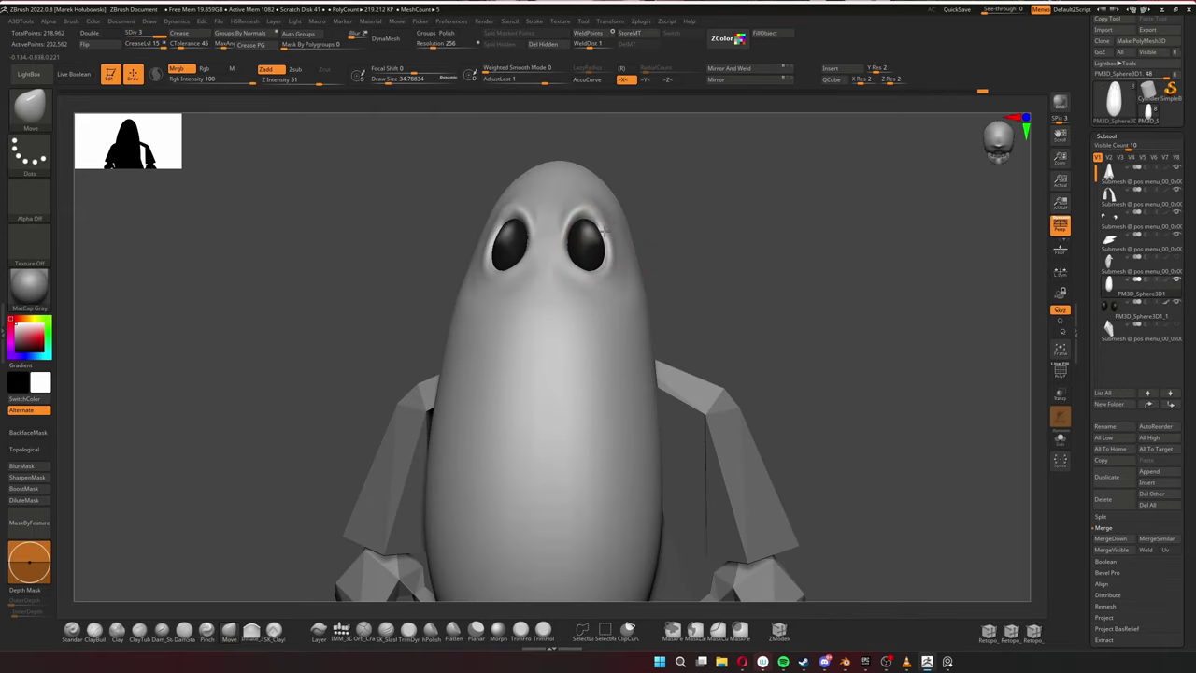
{"action": "mouse_move", "coordinate": [604, 231]}
{"action": "right_mouse_down"}
{"action": "mouse_move", "coordinate": [603, 274]}
{"action": "mouse_move", "coordinate": [730, 278]}
{"action": "right_mouse_up"}
{"action": "key", "text": "b"}
{"action": "key", "text": "o"}
{"action": "key", "text": "c"}
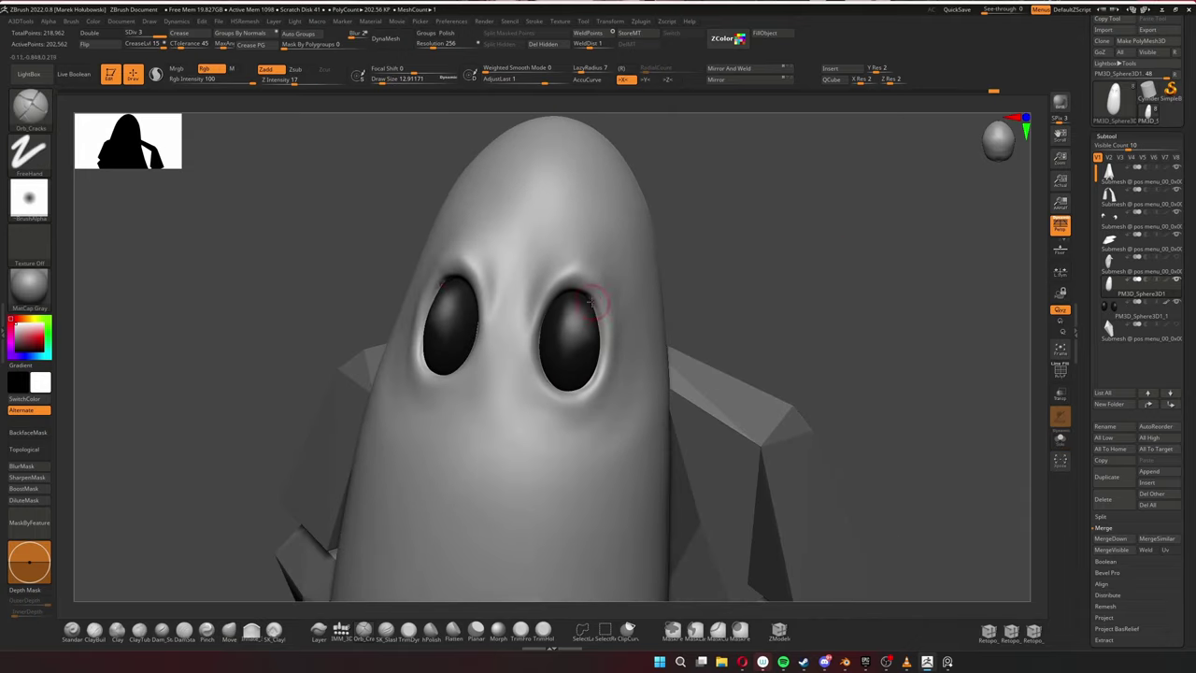
{"action": "right_click_drag", "start_coordinate": [591, 301], "coordinate": [710, 281]}
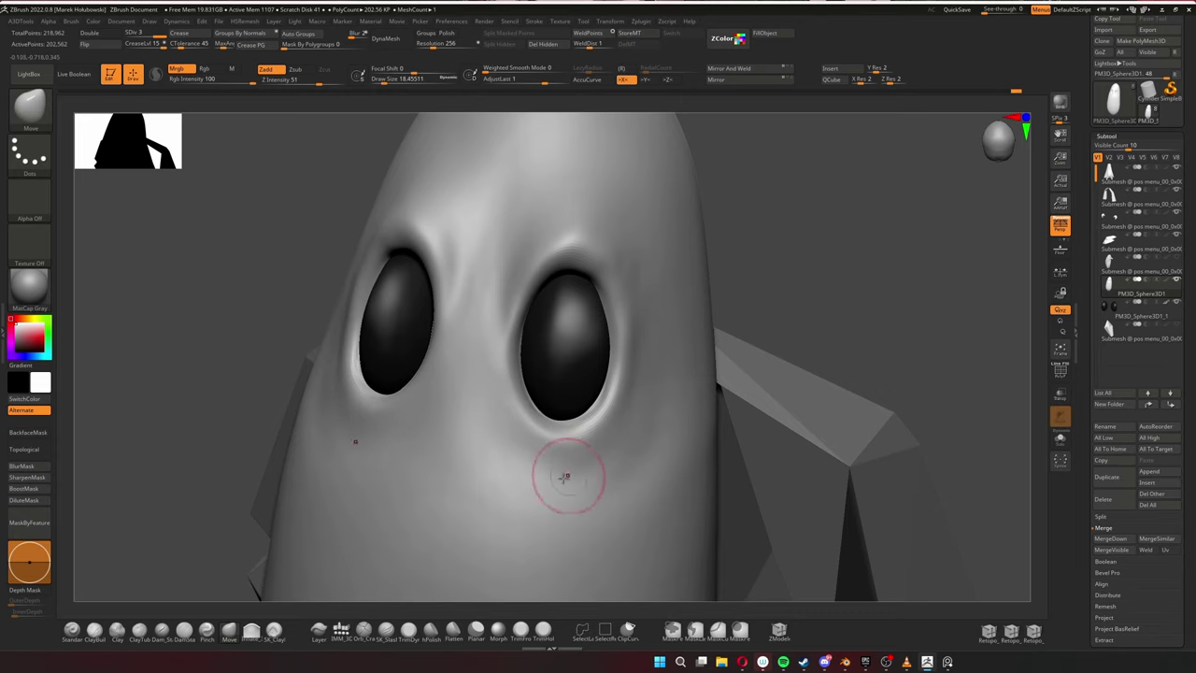
{"action": "right_click_drag", "start_coordinate": [852, 220], "coordinate": [540, 269]}
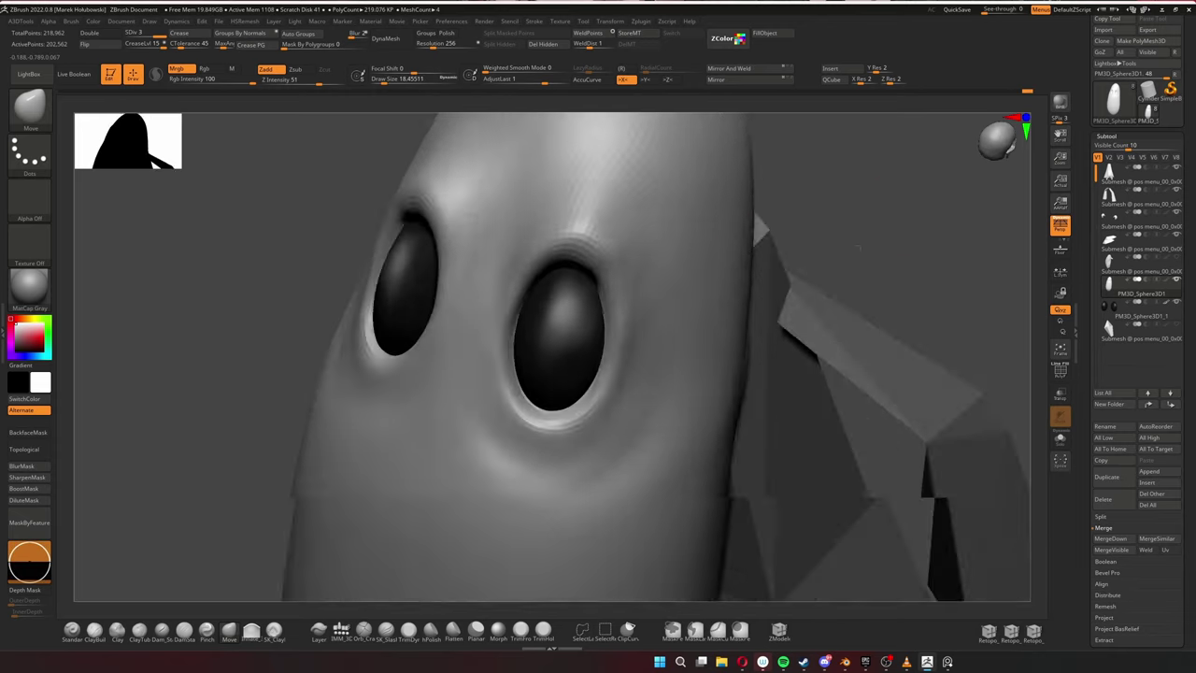
Build up a soft lid around the eye with ClayBuildup.
{"action": "key", "text": "b"}
{"action": "key", "text": "c"}
{"action": "key", "text": "b"}
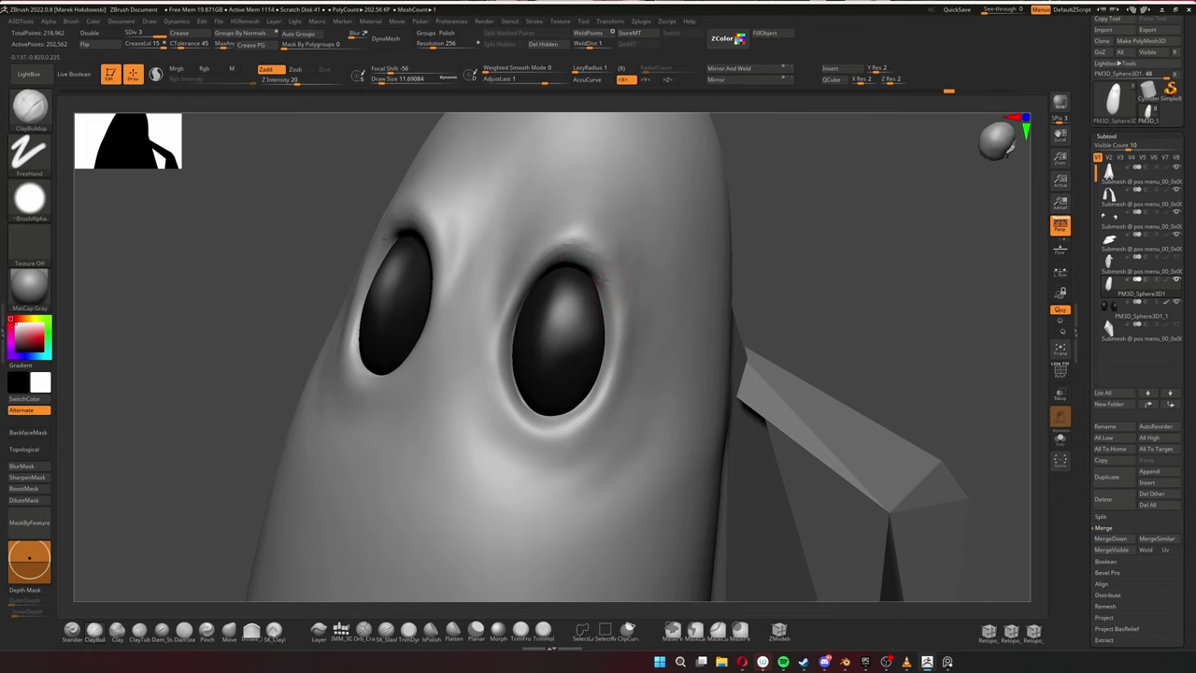
{"action": "right_click_drag", "start_coordinate": [618, 352], "coordinate": [714, 282]}
{"action": "mouse_move", "coordinate": [587, 304]}
{"action": "right_mouse_down"}
{"action": "mouse_move", "coordinate": [560, 307]}
{"action": "mouse_move", "coordinate": [552, 293]}
{"action": "right_mouse_up"}
Turn on transparency and check the eyes from the front and in profile.
{"action": "key", "text": "b"}
{"action": "key", "text": "c"}
{"action": "key", "text": "b"}
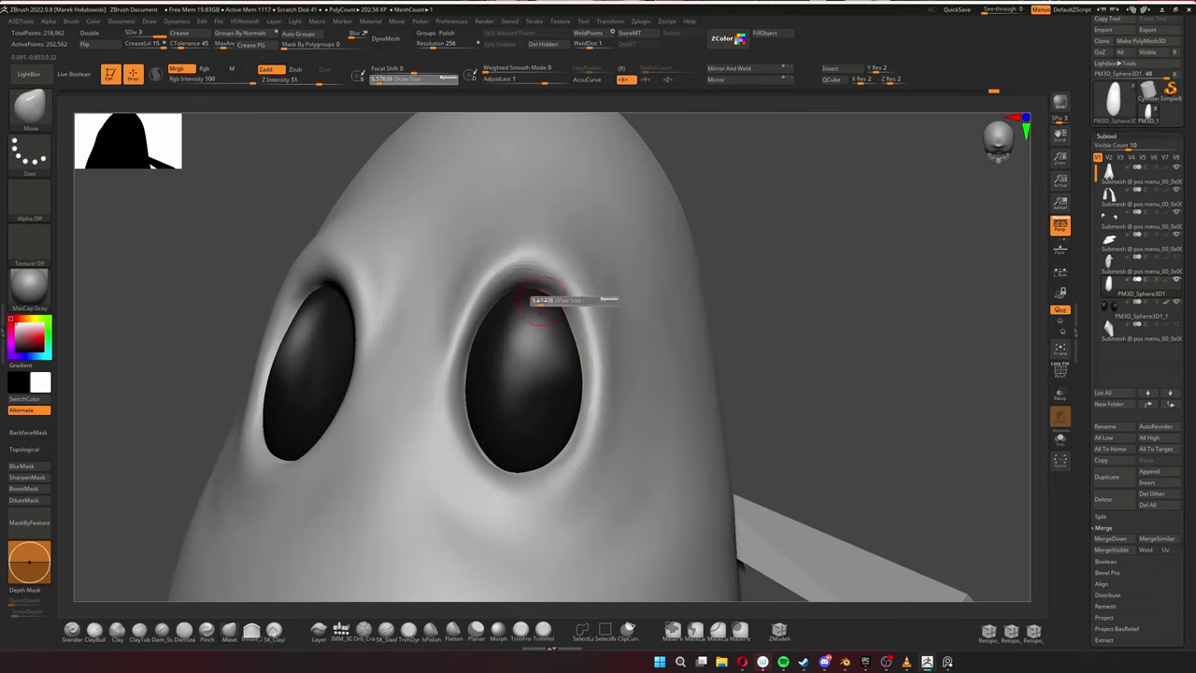
{"action": "key", "text": "b"}
{"action": "key", "text": "o"}
{"action": "key", "text": "c"}
{"action": "mouse_move", "coordinate": [578, 361]}
{"action": "right_mouse_down"}
{"action": "mouse_move", "coordinate": [775, 308]}
{"action": "mouse_move", "coordinate": [701, 263]}
{"action": "mouse_move", "coordinate": [738, 293]}
{"action": "right_mouse_up"}
{"action": "key", "text": "f"}
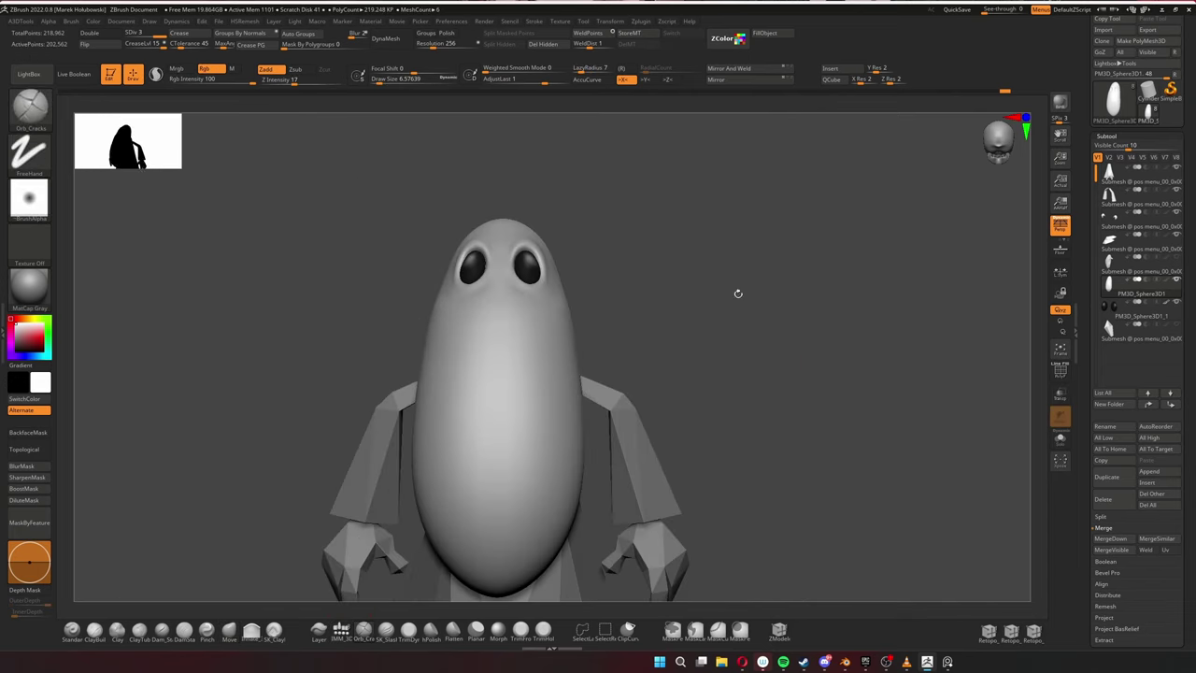
{"action": "right_click_drag", "start_coordinate": [542, 265], "coordinate": [687, 311]}
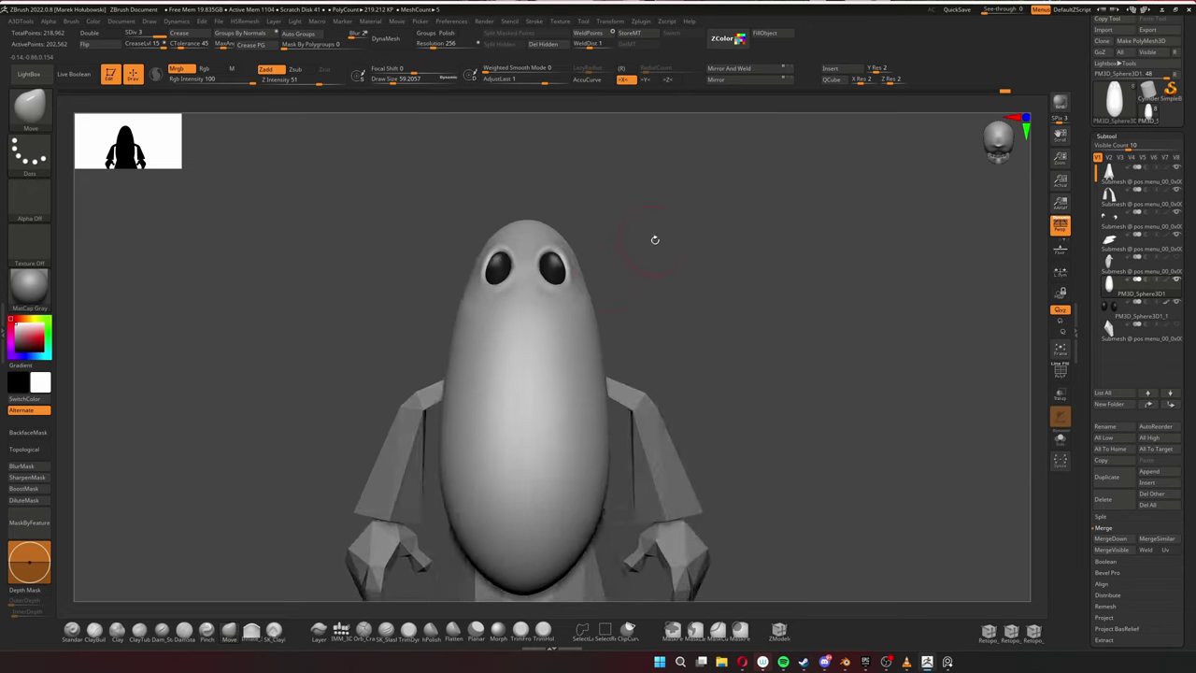
{"action": "mouse_move", "coordinate": [655, 240]}
{"action": "right_mouse_down", "text": "alt"}
{"action": "mouse_move", "coordinate": [682, 265]}
{"action": "mouse_move", "coordinate": [710, 233]}
{"action": "mouse_move", "coordinate": [613, 346]}
{"action": "mouse_move", "coordinate": [881, 235]}
{"action": "mouse_move", "coordinate": [733, 305]}
{"action": "mouse_move", "coordinate": [900, 366]}
{"action": "right_mouse_up", "text": "alt"}
Solo the cone-shaped robe piece and switch to ZModeler.
{"action": "left_click", "coordinate": [1060, 439]}
{"action": "key", "text": "b"}
{"action": "key", "text": "z"}
{"action": "key", "text": "m"}
{"action": "key", "text": "space"}
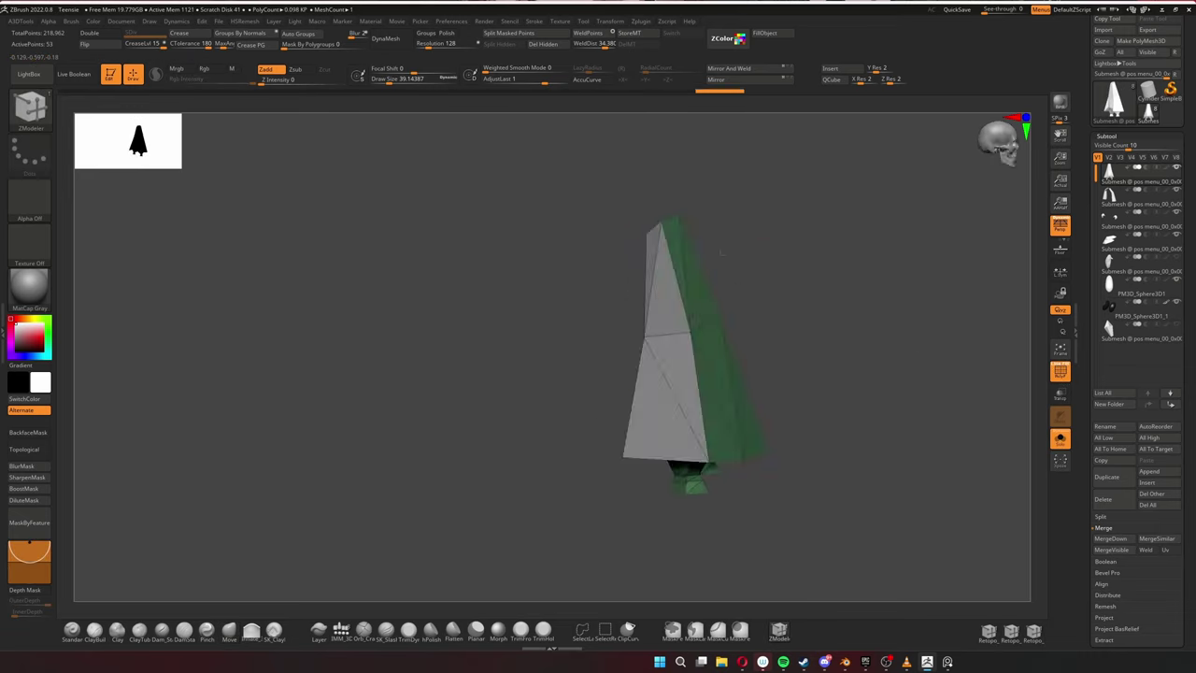
{"action": "mouse_move", "coordinate": [721, 252]}
{"action": "right_mouse_down"}
{"action": "mouse_move", "coordinate": [785, 401]}
{"action": "mouse_move", "coordinate": [814, 232]}
{"action": "mouse_move", "coordinate": [752, 315]}
{"action": "mouse_move", "coordinate": [935, 449]}
{"action": "right_mouse_up"}
Group the cone into one polygroup and ZRemesh it into even quads.
{"action": "key", "text": "ctrl+w"}
{"action": "left_click", "coordinate": [752, 316], "text": "alt"}
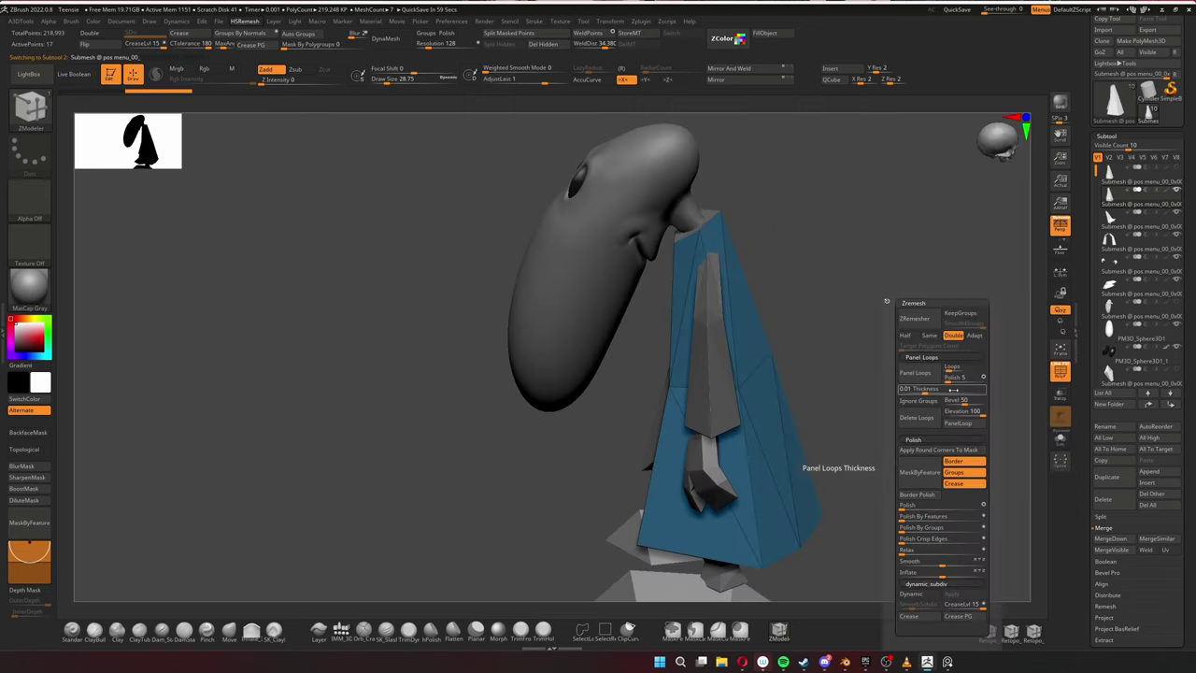
{"action": "left_click", "coordinate": [900, 318]}
{"action": "mouse_move", "coordinate": [932, 270]}
{"action": "right_mouse_down"}
{"action": "mouse_move", "coordinate": [820, 301]}
{"action": "mouse_move", "coordinate": [887, 317]}
{"action": "mouse_move", "coordinate": [897, 355]}
{"action": "mouse_move", "coordinate": [952, 412]}
{"action": "mouse_move", "coordinate": [923, 387]}
{"action": "mouse_move", "coordinate": [538, 592]}
{"action": "right_mouse_up"}
{"action": "right_click", "coordinate": [952, 412]}
{"action": "mouse_move", "coordinate": [607, 455]}
{"action": "right_mouse_down"}
{"action": "mouse_move", "coordinate": [470, 481]}
{"action": "mouse_move", "coordinate": [562, 396]}
{"action": "mouse_move", "coordinate": [547, 440]}
{"action": "mouse_move", "coordinate": [673, 454]}
{"action": "right_mouse_up"}
Exit Solo and smooth the cloak into a flared robe behind the body.
{"action": "left_click", "coordinate": [505, 420], "text": "alt"}
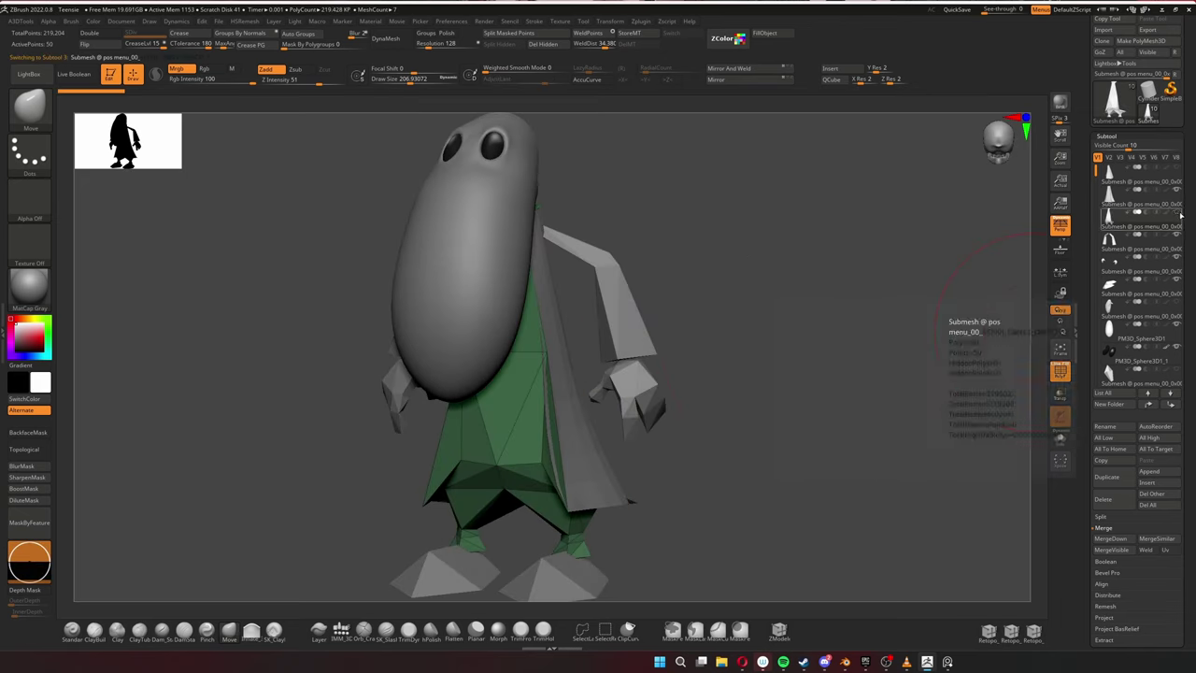
{"action": "mouse_move", "coordinate": [989, 346]}
{"action": "right_mouse_down"}
{"action": "mouse_move", "coordinate": [841, 360]}
{"action": "mouse_move", "coordinate": [402, 495]}
{"action": "mouse_move", "coordinate": [729, 457]}
{"action": "mouse_move", "coordinate": [448, 484]}
{"action": "mouse_move", "coordinate": [526, 433]}
{"action": "mouse_move", "coordinate": [408, 350]}
{"action": "mouse_move", "coordinate": [423, 377]}
{"action": "mouse_move", "coordinate": [455, 313]}
{"action": "mouse_move", "coordinate": [462, 336]}
{"action": "mouse_move", "coordinate": [448, 360]}
{"action": "mouse_move", "coordinate": [561, 262]}
{"action": "mouse_move", "coordinate": [568, 231]}
{"action": "mouse_move", "coordinate": [420, 259]}
{"action": "right_mouse_up"}
{"action": "key", "text": "s"}
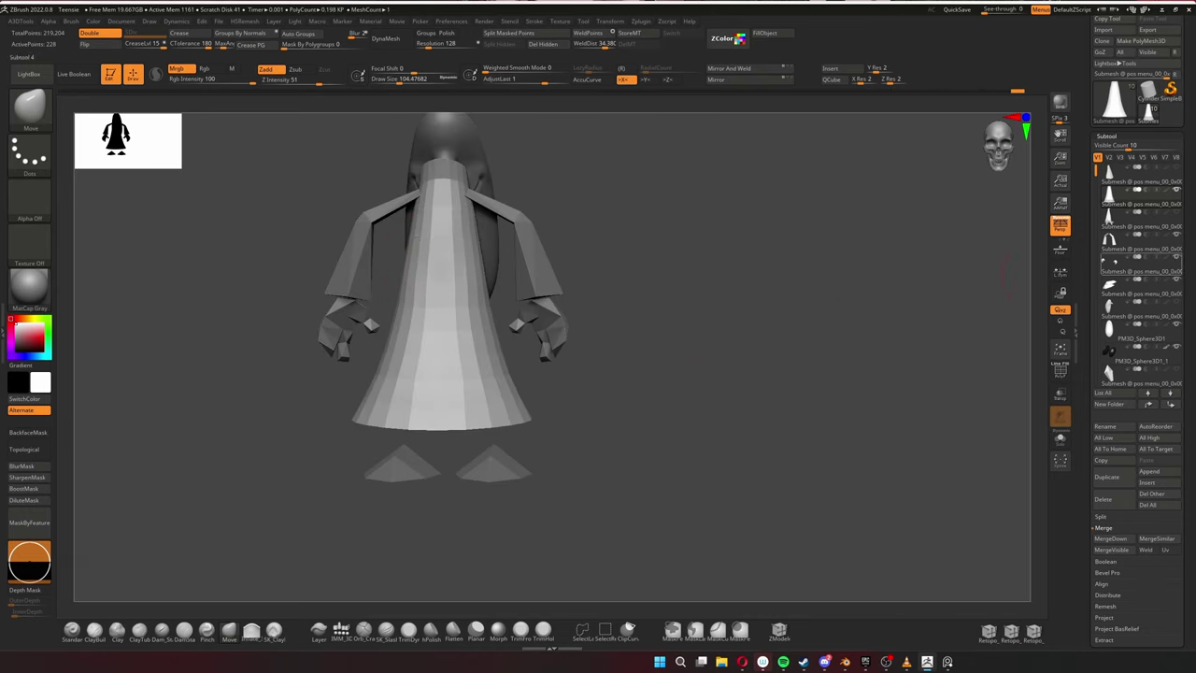
{"action": "right_click_drag", "start_coordinate": [1007, 271], "coordinate": [672, 237], "text": "shift"}
{"action": "mouse_move", "coordinate": [407, 296]}
{"action": "right_mouse_down"}
{"action": "mouse_move", "coordinate": [395, 280]}
{"action": "mouse_move", "coordinate": [582, 331]}
{"action": "mouse_move", "coordinate": [561, 369]}
{"action": "right_mouse_up"}
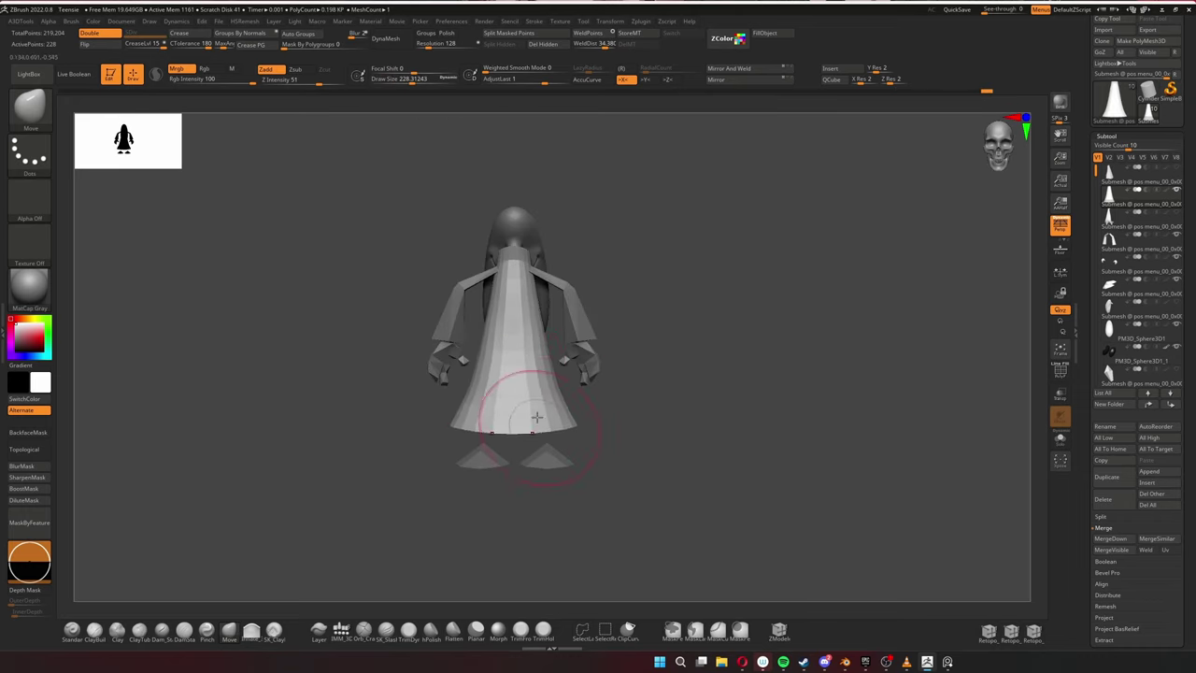
{"action": "mouse_move", "coordinate": [538, 417]}
{"action": "right_mouse_down"}
{"action": "mouse_move", "coordinate": [654, 346]}
{"action": "mouse_move", "coordinate": [667, 356]}
{"action": "mouse_move", "coordinate": [671, 332]}
{"action": "mouse_move", "coordinate": [769, 283]}
{"action": "mouse_move", "coordinate": [671, 293]}
{"action": "mouse_move", "coordinate": [729, 355]}
{"action": "mouse_move", "coordinate": [903, 435]}
{"action": "mouse_move", "coordinate": [940, 360]}
{"action": "mouse_move", "coordinate": [931, 406]}
{"action": "right_mouse_up"}
{"action": "mouse_move", "coordinate": [810, 427]}
{"action": "right_mouse_down"}
{"action": "mouse_move", "coordinate": [876, 342]}
{"action": "mouse_move", "coordinate": [393, 588]}
{"action": "right_mouse_up"}
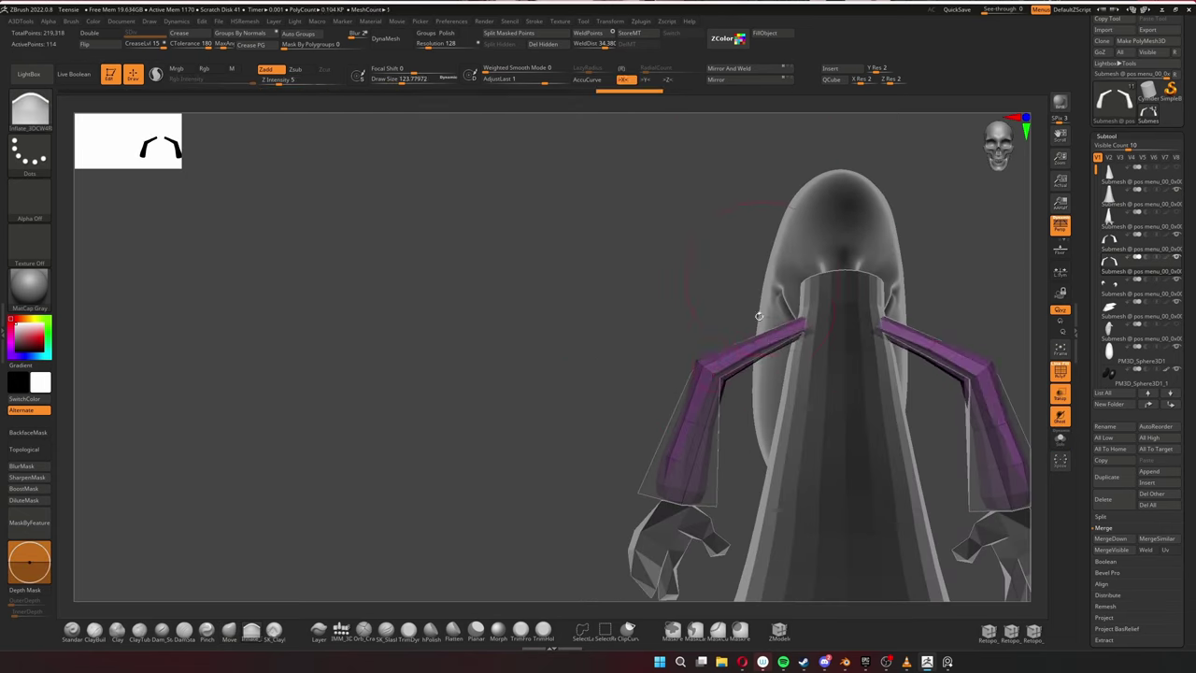
Reshape the purple sleeves with the Move brush, checking from low and steep angles.
{"action": "right_click_drag", "start_coordinate": [759, 315], "coordinate": [299, 561]}
{"action": "left_click", "coordinate": [229, 630]}
{"action": "scroll", "coordinate": [926, 374], "scroll_direction": "up", "scroll_amount": 3}
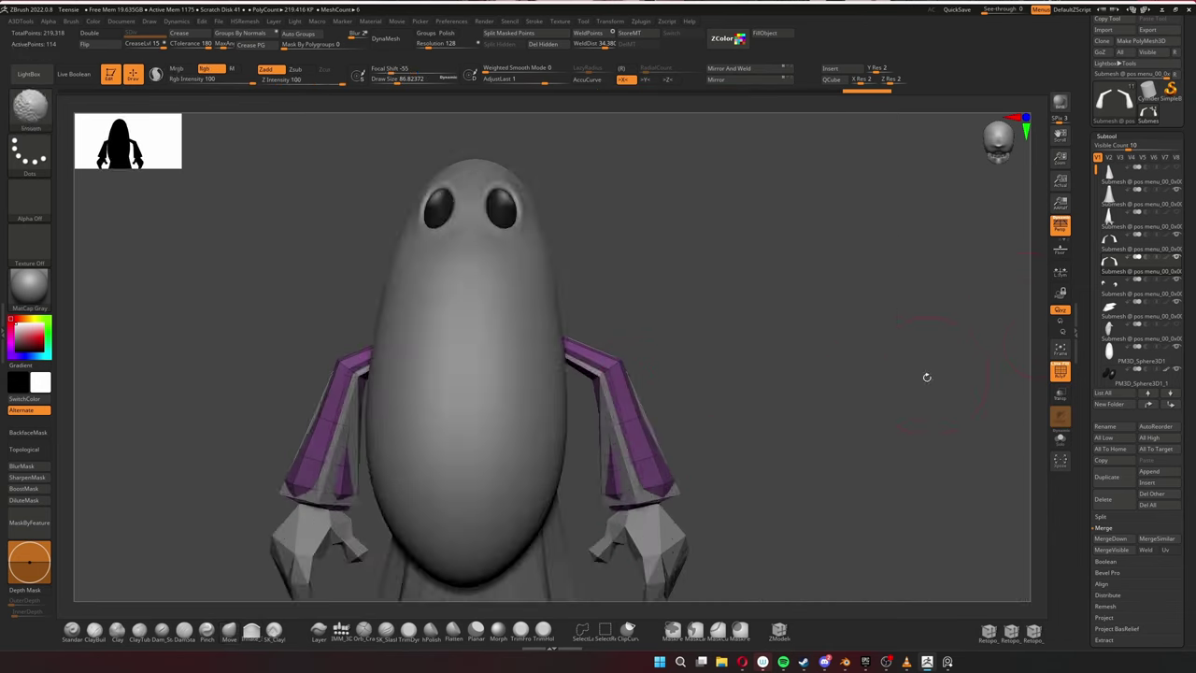
{"action": "scroll", "coordinate": [926, 374], "scroll_direction": "down", "scroll_amount": 4}
{"action": "scroll", "coordinate": [926, 374], "scroll_direction": "up", "scroll_amount": 4}
{"action": "mouse_move", "coordinate": [926, 374]}
{"action": "right_mouse_down"}
{"action": "mouse_move", "coordinate": [735, 311]}
{"action": "mouse_move", "coordinate": [620, 345]}
{"action": "right_mouse_up"}
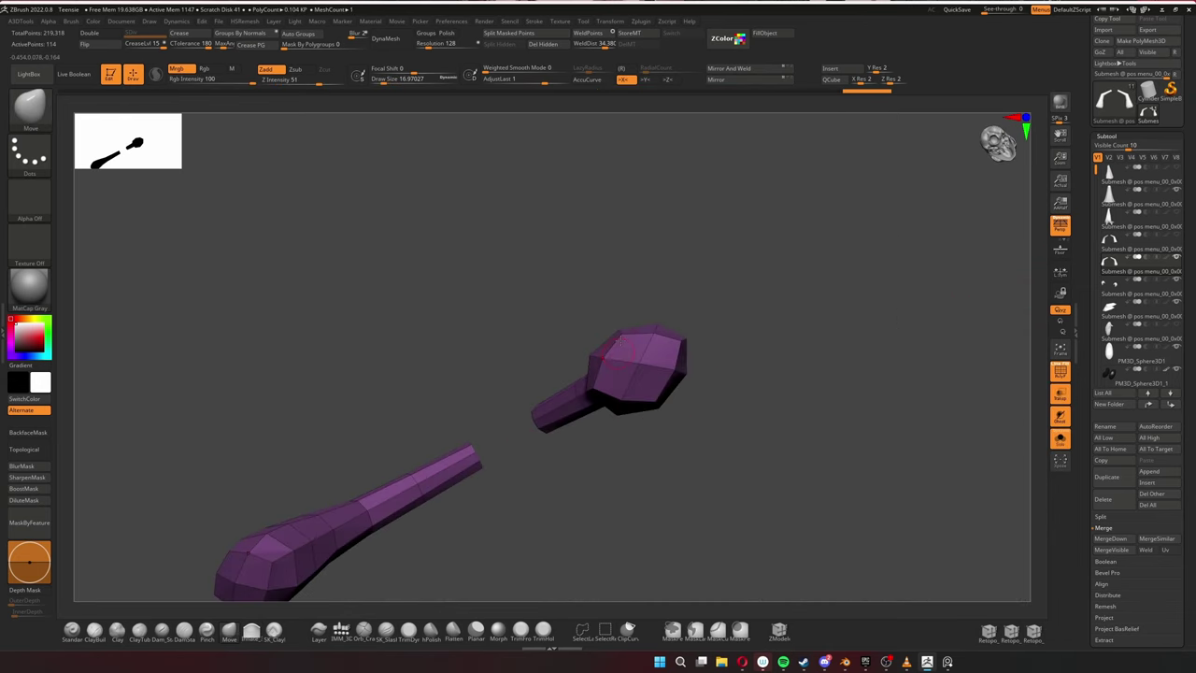
{"action": "right_click_drag", "start_coordinate": [689, 335], "coordinate": [796, 334]}
{"action": "scroll", "coordinate": [626, 374], "scroll_direction": "up", "scroll_amount": 2}
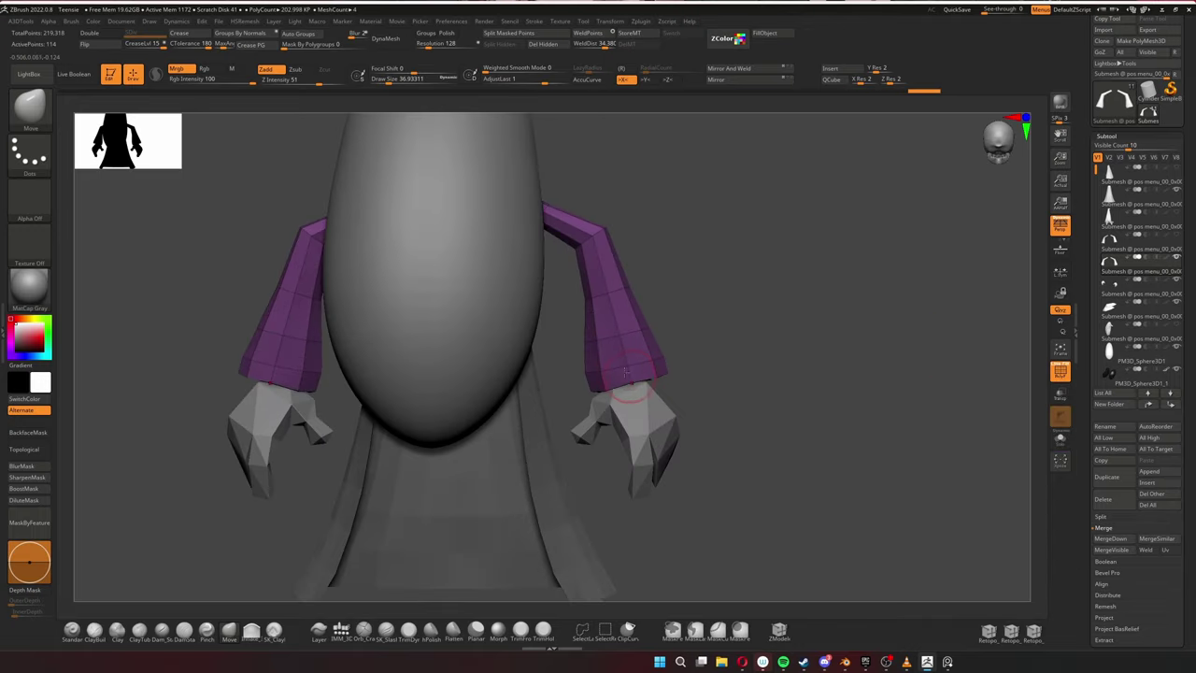
{"action": "mouse_move", "coordinate": [668, 354]}
{"action": "right_mouse_down"}
{"action": "mouse_move", "coordinate": [904, 256]}
{"action": "mouse_move", "coordinate": [684, 412]}
{"action": "mouse_move", "coordinate": [767, 399]}
{"action": "mouse_move", "coordinate": [842, 356]}
{"action": "right_mouse_up"}
Briefly isolate the sleeves, then ready ZModeler on the low-poly piece.
{"action": "left_click", "coordinate": [1060, 437]}
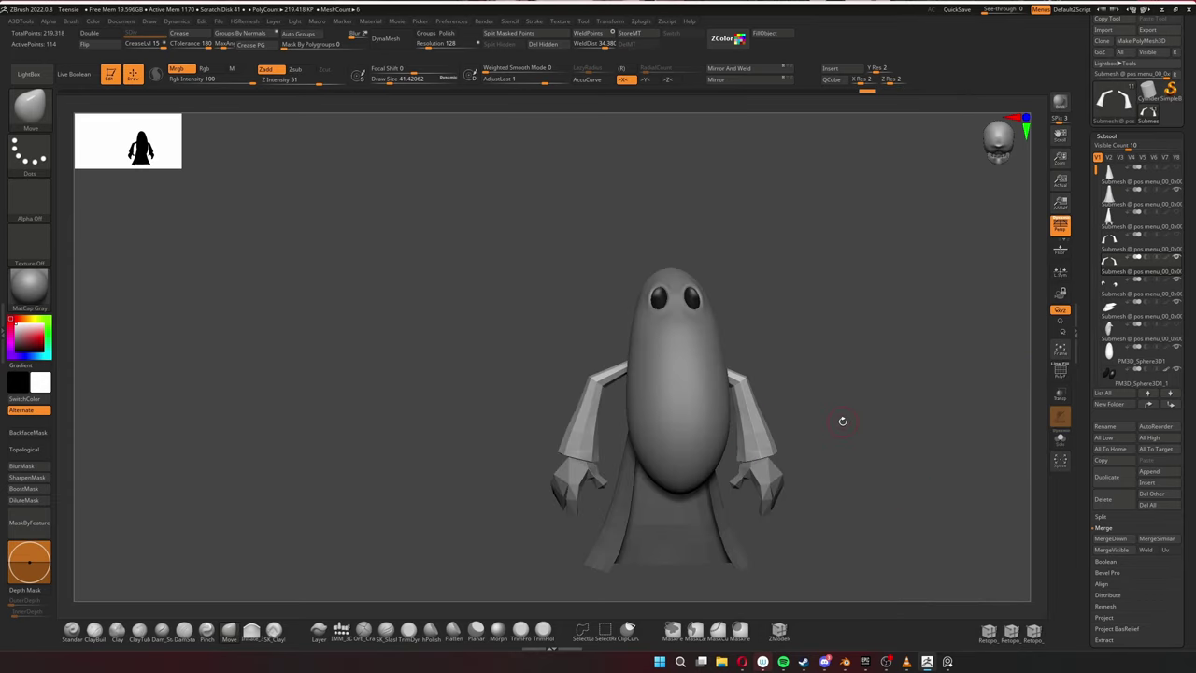
{"action": "left_click", "coordinate": [1059, 437]}
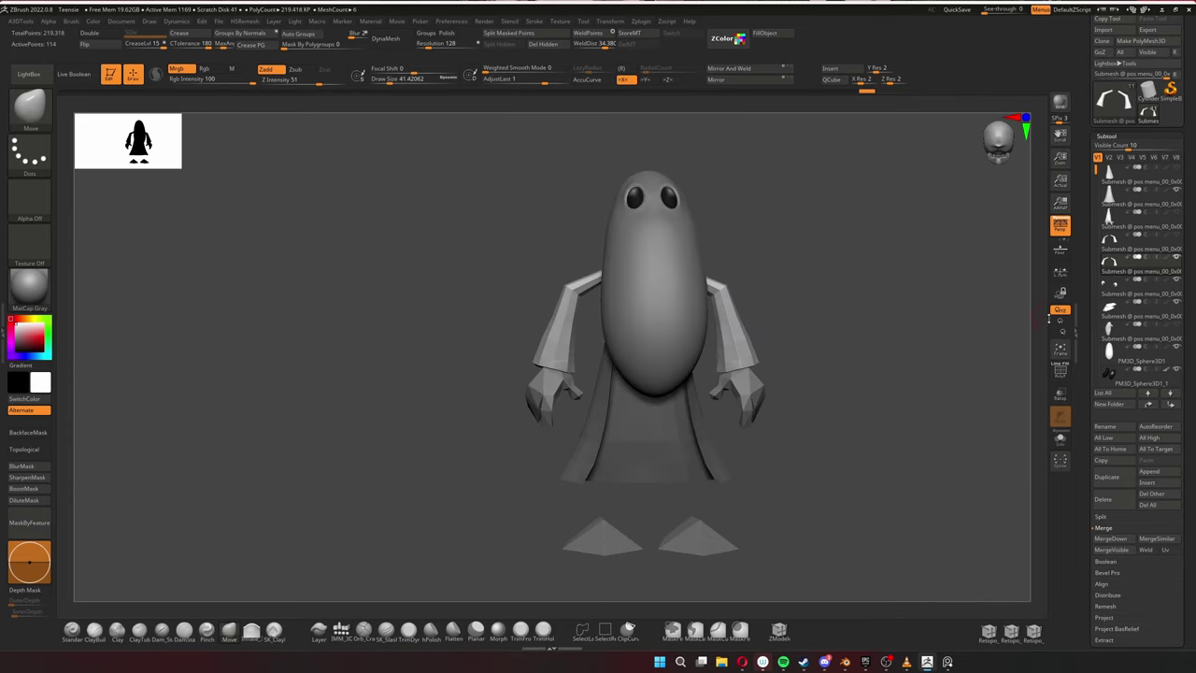
{"action": "scroll", "coordinate": [1115, 296], "scroll_direction": "down", "scroll_amount": 2}
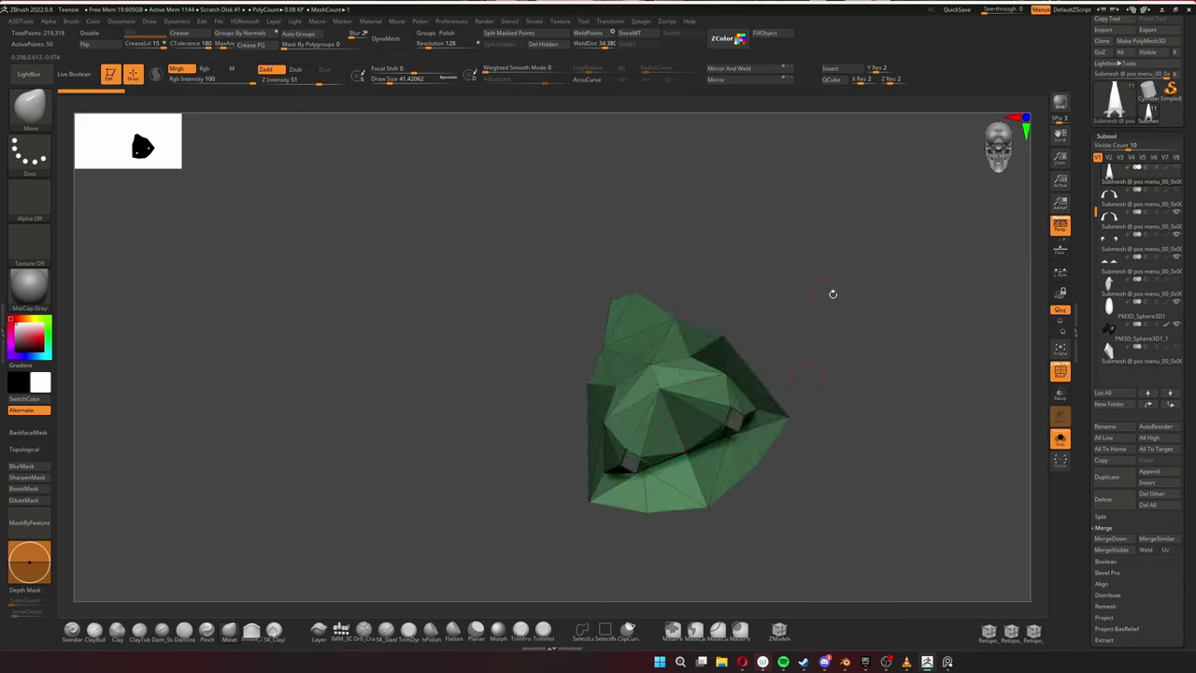
{"action": "key", "text": "b"}
{"action": "key", "text": "z"}
{"action": "key", "text": "m"}
{"action": "right_click_drag", "start_coordinate": [871, 346], "coordinate": [852, 440]}
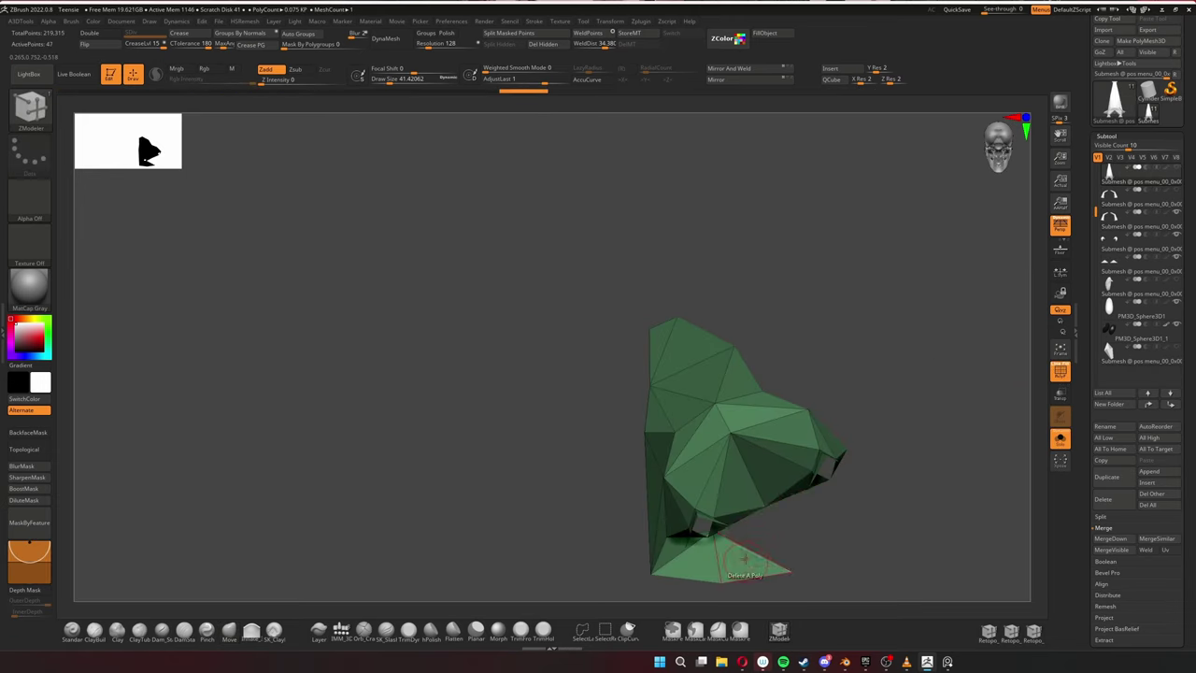
{"action": "right_click_drag", "start_coordinate": [942, 216], "coordinate": [930, 332], "text": "ctrl"}
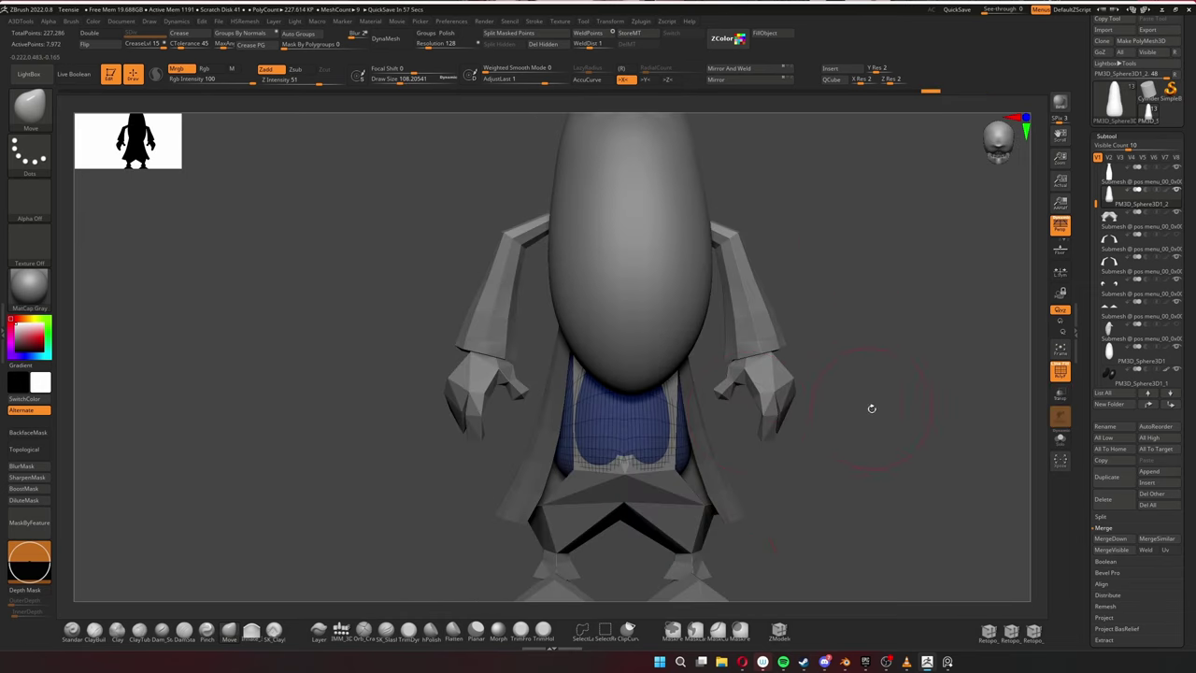
Sculpt the blue body into a long rounded torso, checking from behind and below.
{"action": "mouse_move", "coordinate": [871, 408]}
{"action": "left_mouse_down"}
{"action": "mouse_move", "coordinate": [916, 349]}
{"action": "mouse_move", "coordinate": [894, 286]}
{"action": "left_mouse_up"}
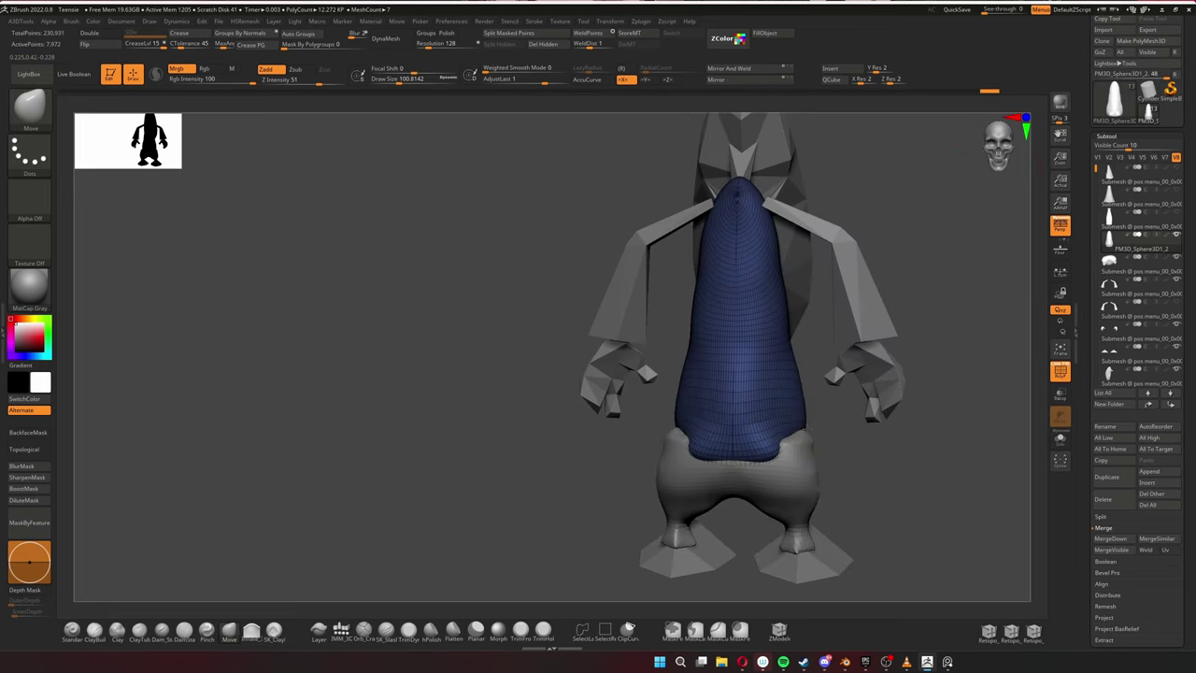
{"action": "mouse_move", "coordinate": [1008, 397]}
{"action": "left_mouse_down"}
{"action": "mouse_move", "coordinate": [659, 416]}
{"action": "mouse_move", "coordinate": [831, 238]}
{"action": "mouse_move", "coordinate": [916, 497]}
{"action": "left_mouse_up"}
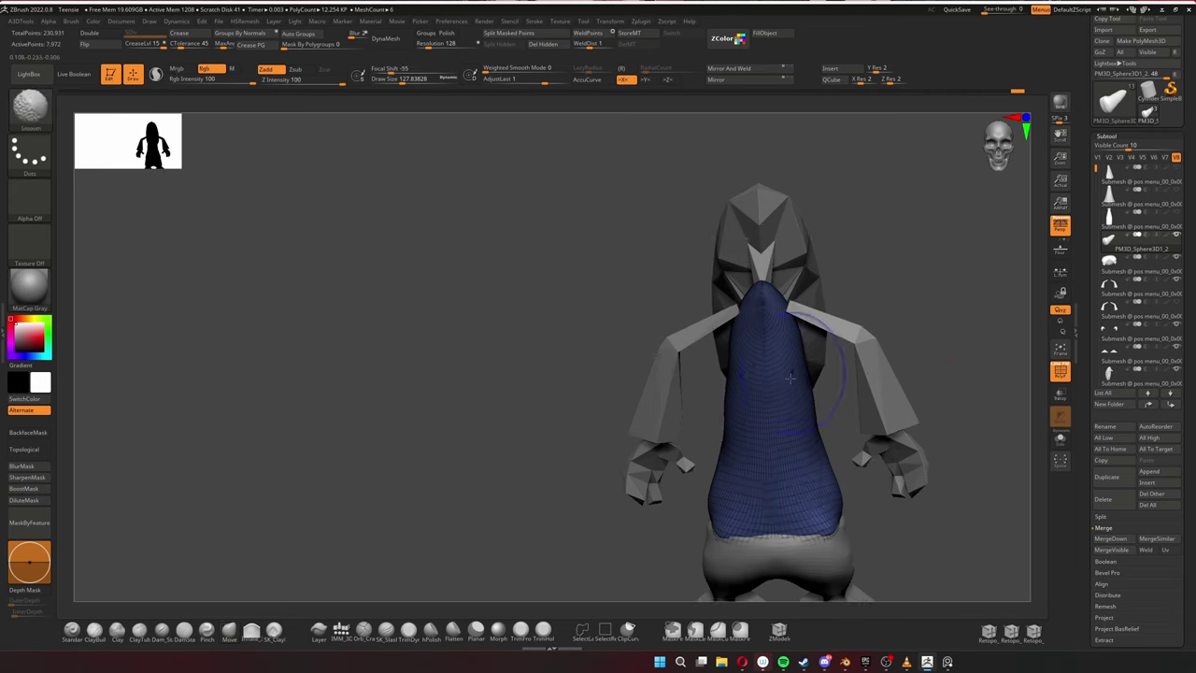
{"action": "mouse_move", "coordinate": [971, 390]}
{"action": "left_mouse_down"}
{"action": "mouse_move", "coordinate": [763, 414]}
{"action": "mouse_move", "coordinate": [854, 387]}
{"action": "mouse_move", "coordinate": [913, 411]}
{"action": "mouse_move", "coordinate": [884, 402]}
{"action": "left_mouse_up"}
{"action": "left_click", "coordinate": [854, 387], "text": "alt"}
{"action": "mouse_move", "coordinate": [690, 436]}
{"action": "left_mouse_down"}
{"action": "mouse_move", "coordinate": [691, 390]}
{"action": "mouse_move", "coordinate": [926, 414]}
{"action": "mouse_move", "coordinate": [846, 383]}
{"action": "mouse_move", "coordinate": [850, 193]}
{"action": "mouse_move", "coordinate": [991, 364]}
{"action": "mouse_move", "coordinate": [897, 373]}
{"action": "mouse_move", "coordinate": [607, 334]}
{"action": "mouse_move", "coordinate": [614, 374]}
{"action": "mouse_move", "coordinate": [636, 355]}
{"action": "mouse_move", "coordinate": [608, 401]}
{"action": "mouse_move", "coordinate": [521, 480]}
{"action": "mouse_move", "coordinate": [654, 421]}
{"action": "mouse_move", "coordinate": [839, 412]}
{"action": "mouse_move", "coordinate": [582, 427]}
{"action": "mouse_move", "coordinate": [579, 513]}
{"action": "left_mouse_up"}
Select the pants subtool and turn off Polyframe.
{"action": "left_click", "coordinate": [694, 395], "text": "alt"}
{"action": "key", "text": "shift+f"}
{"action": "key", "text": "f"}
{"action": "key", "text": "f"}
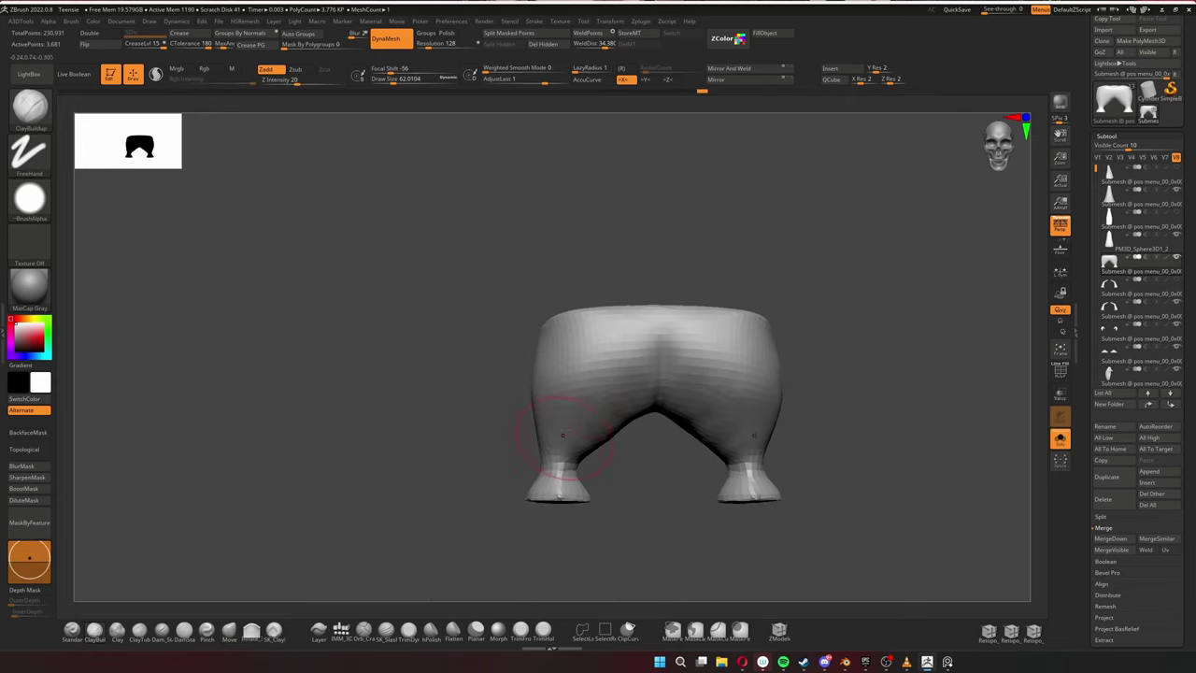
Turn the two low-poly shoe pieces and ZRemesh them from the floating remesh menu.
{"action": "mouse_move", "coordinate": [563, 435]}
{"action": "left_mouse_down"}
{"action": "mouse_move", "coordinate": [523, 398]}
{"action": "mouse_move", "coordinate": [521, 352]}
{"action": "left_mouse_up"}
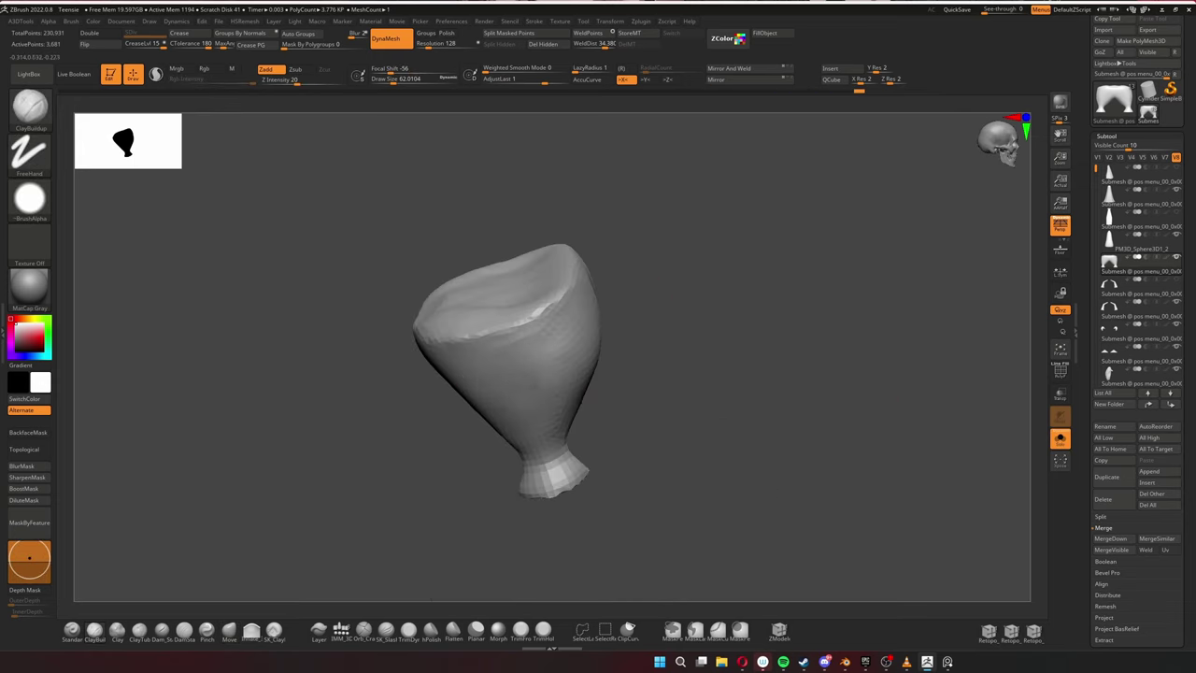
{"action": "left_click_drag", "start_coordinate": [560, 430], "coordinate": [806, 319], "text": "shift"}
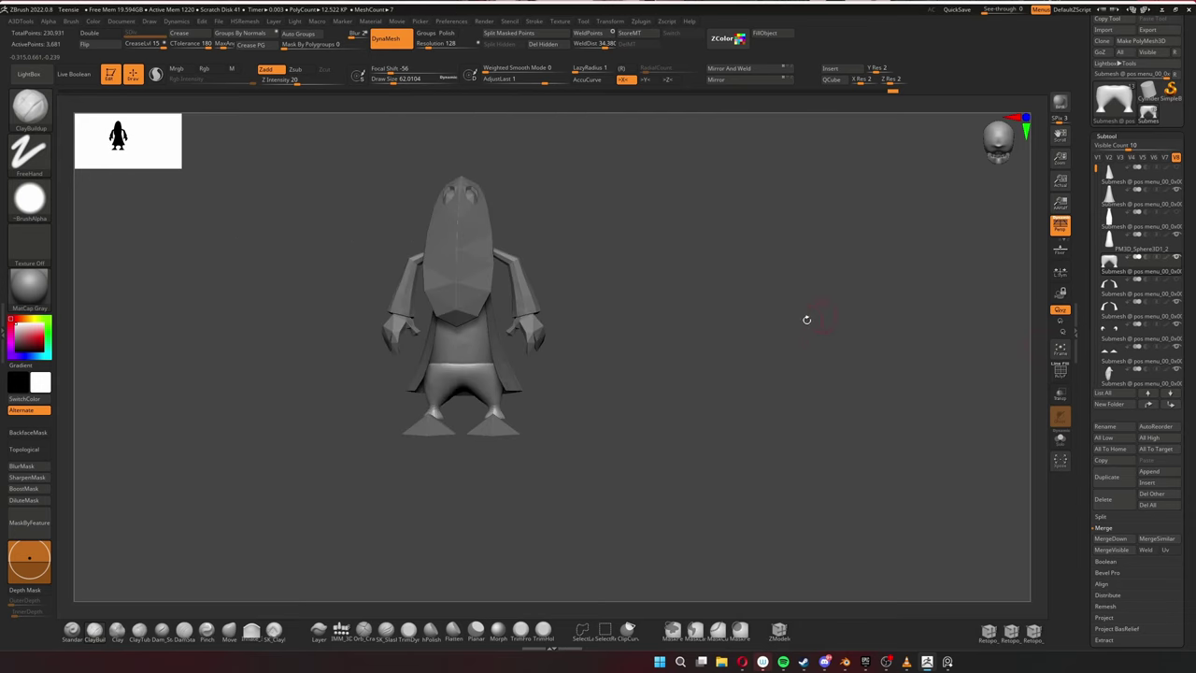
{"action": "left_click_drag", "start_coordinate": [1028, 345], "coordinate": [999, 400]}
{"action": "key", "text": "shift+f"}
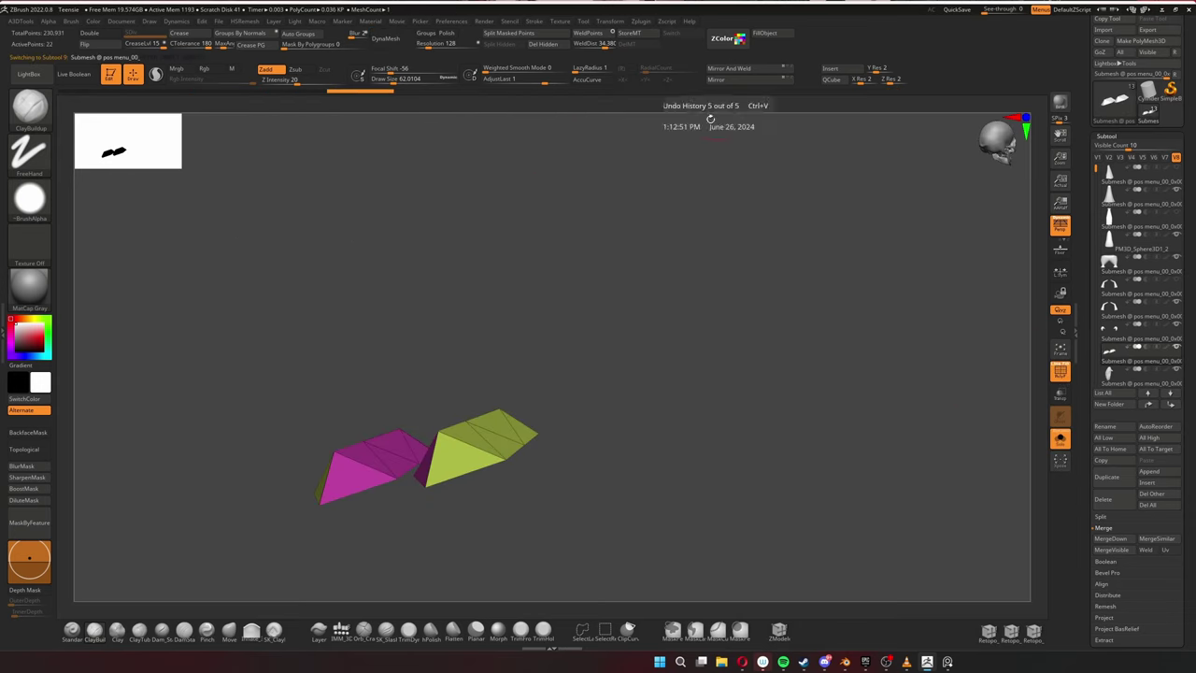
{"action": "left_click_drag", "start_coordinate": [499, 374], "coordinate": [543, 301]}
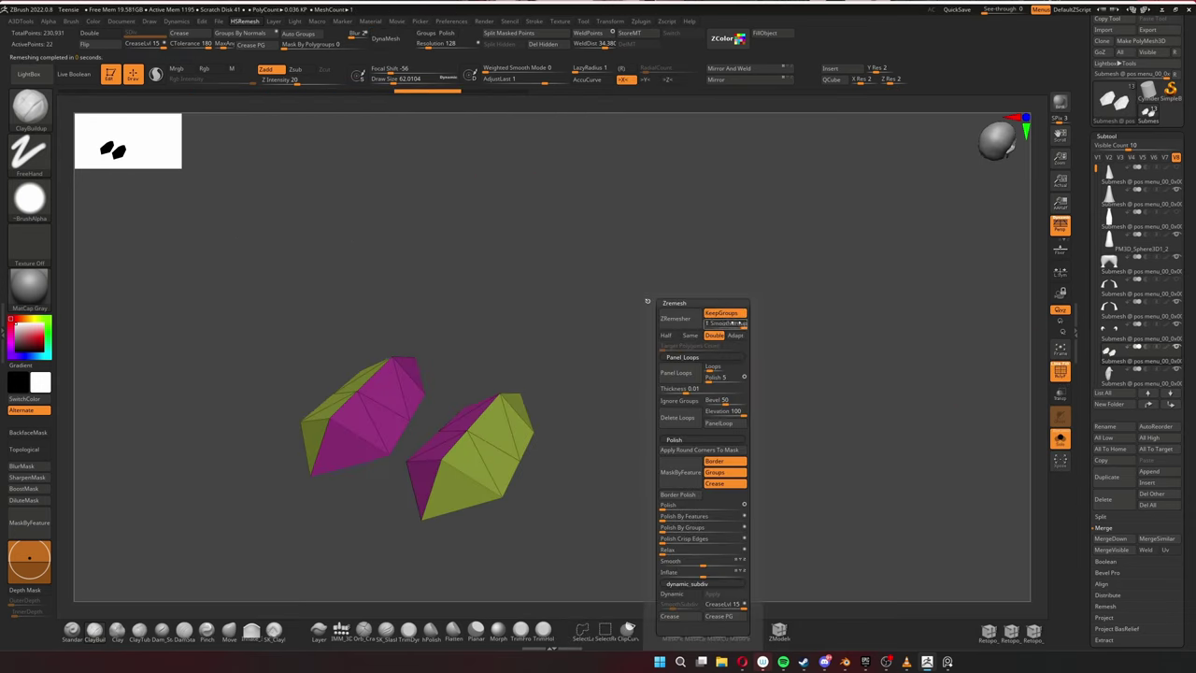
{"action": "left_click", "coordinate": [649, 318]}
{"action": "left_click_drag", "start_coordinate": [691, 327], "coordinate": [243, 571], "text": "shift"}
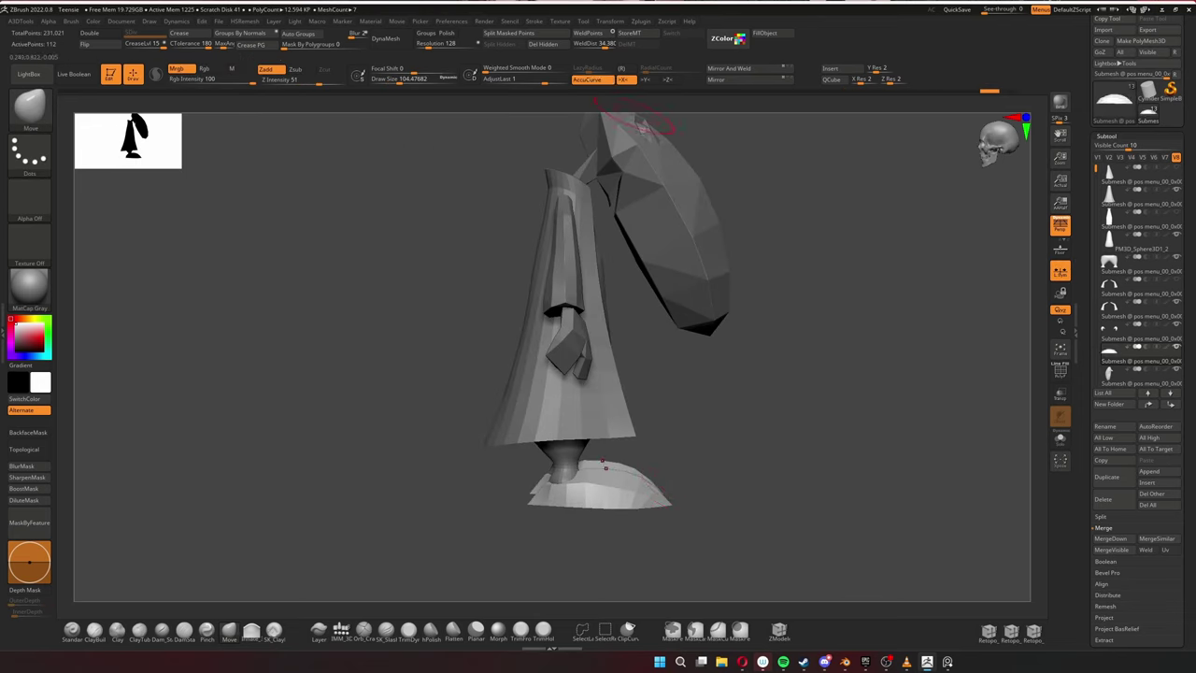
Orbit around the robe to check the shoes, then make the foot piece active.
{"action": "left_click_drag", "start_coordinate": [671, 472], "coordinate": [850, 388]}
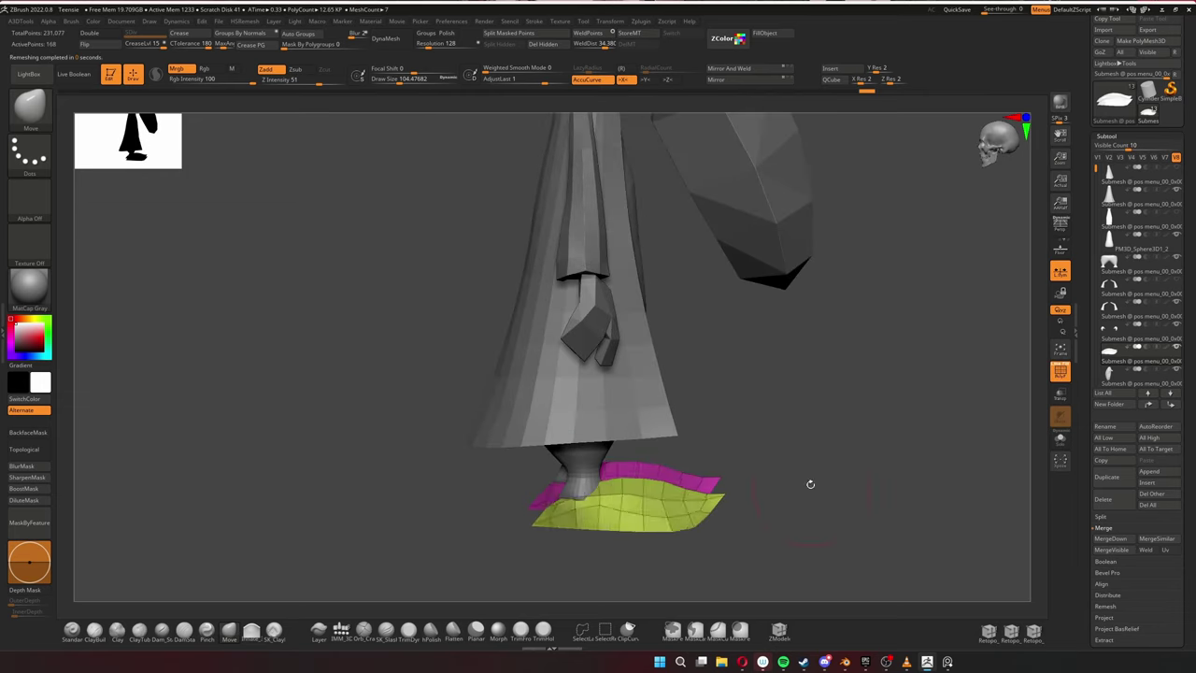
{"action": "key", "text": "b"}
{"action": "key", "text": "m"}
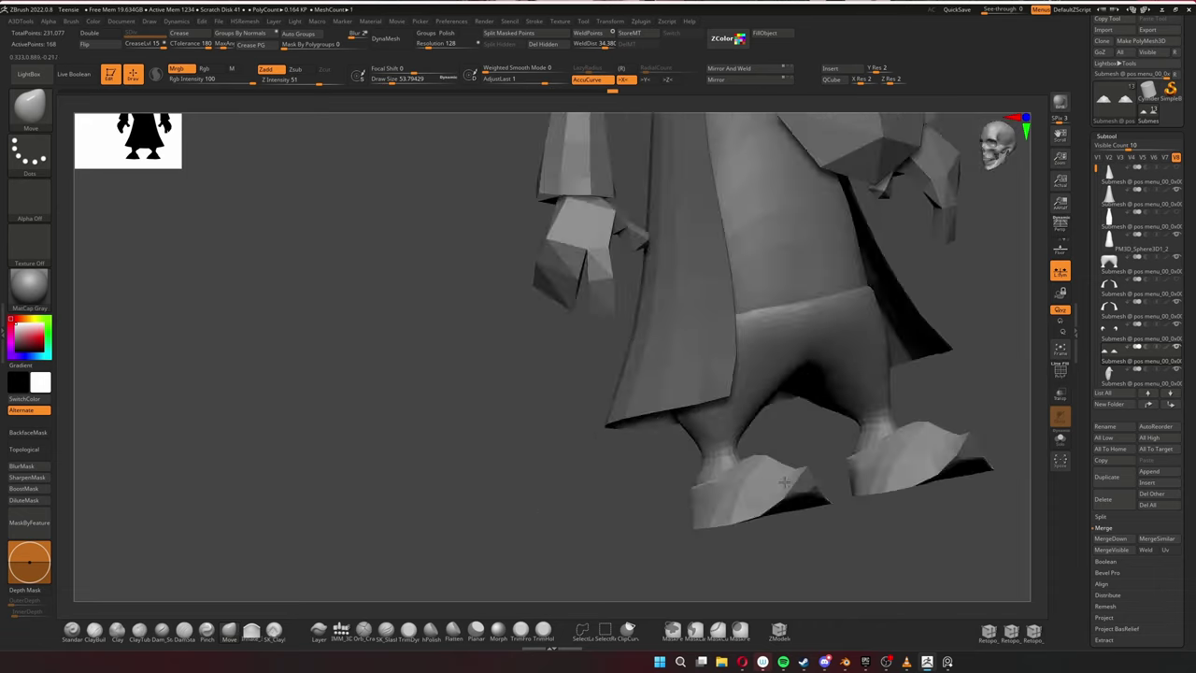
{"action": "mouse_move", "coordinate": [790, 477]}
{"action": "right_mouse_down"}
{"action": "mouse_move", "coordinate": [736, 477]}
{"action": "mouse_move", "coordinate": [828, 494]}
{"action": "mouse_move", "coordinate": [788, 534]}
{"action": "right_mouse_up"}
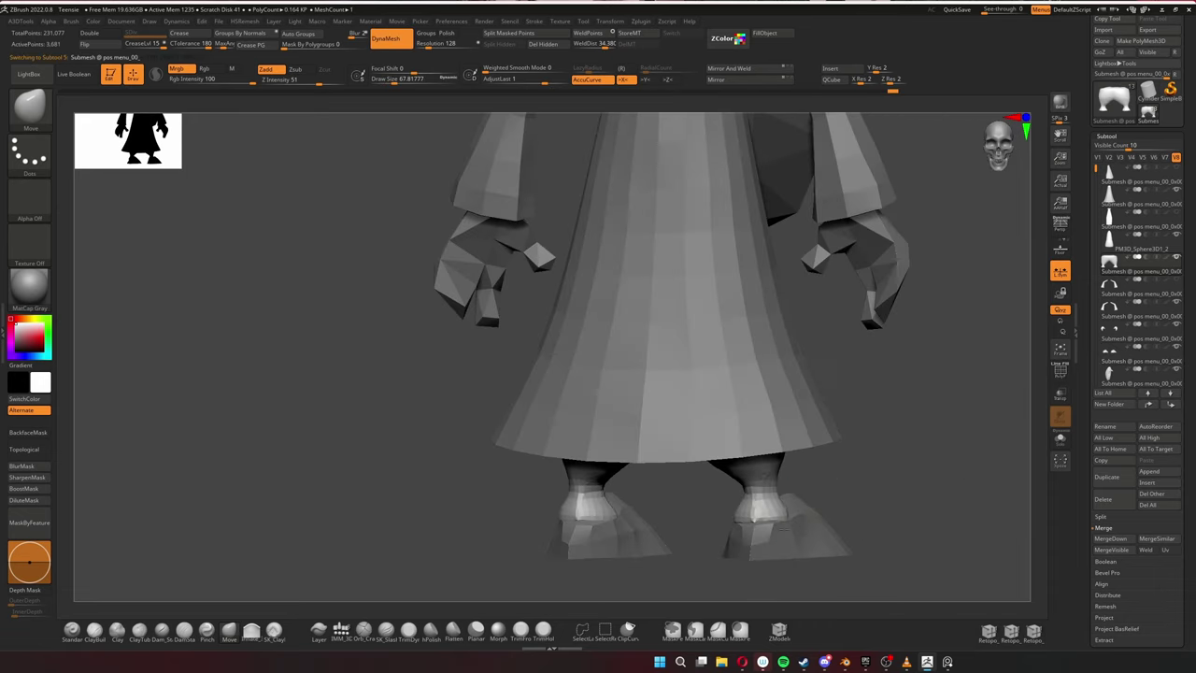
{"action": "left_click", "coordinate": [703, 514], "text": "alt"}
{"action": "mouse_move", "coordinate": [702, 514]}
{"action": "right_mouse_down"}
{"action": "mouse_move", "coordinate": [926, 396]}
{"action": "mouse_move", "coordinate": [762, 491]}
{"action": "mouse_move", "coordinate": [673, 481]}
{"action": "mouse_move", "coordinate": [937, 521]}
{"action": "mouse_move", "coordinate": [794, 495]}
{"action": "mouse_move", "coordinate": [716, 465]}
{"action": "mouse_move", "coordinate": [720, 494]}
{"action": "mouse_move", "coordinate": [875, 485]}
{"action": "right_mouse_up"}
{"action": "left_click", "coordinate": [716, 466], "text": "alt"}
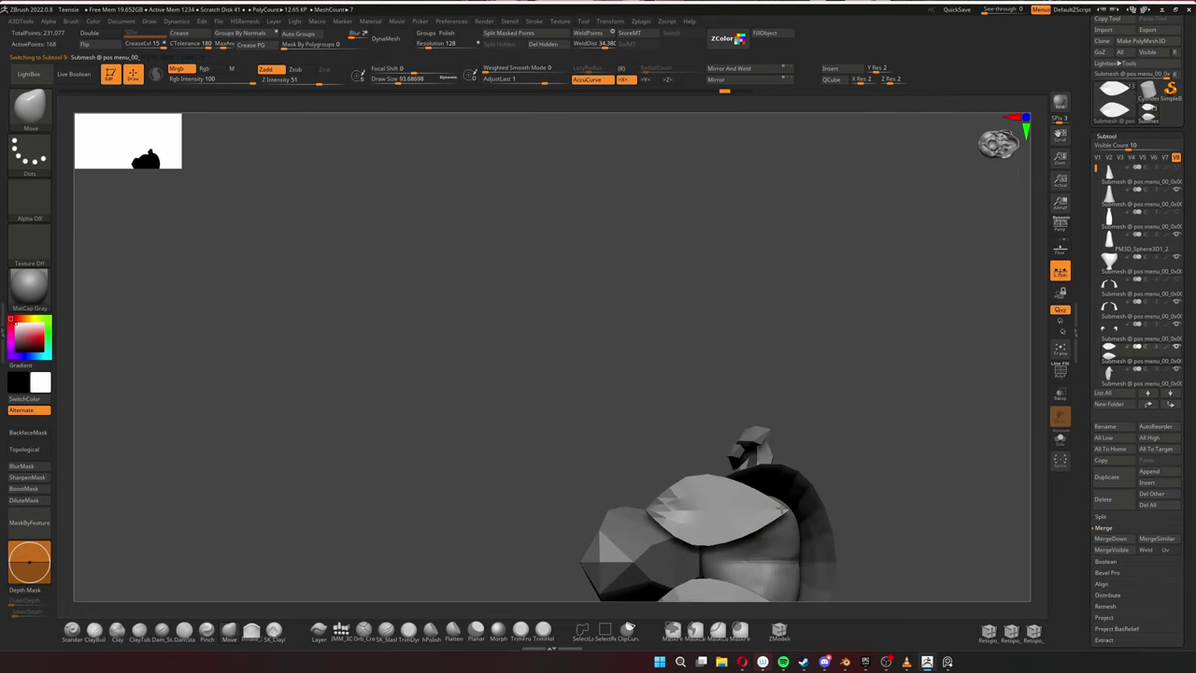
Review the figure from front and three-quarter views and switch to the ZModeler brush.
{"action": "mouse_move", "coordinate": [780, 510]}
{"action": "right_mouse_down"}
{"action": "mouse_move", "coordinate": [817, 542]}
{"action": "mouse_move", "coordinate": [981, 346]}
{"action": "mouse_move", "coordinate": [889, 509]}
{"action": "right_mouse_up"}
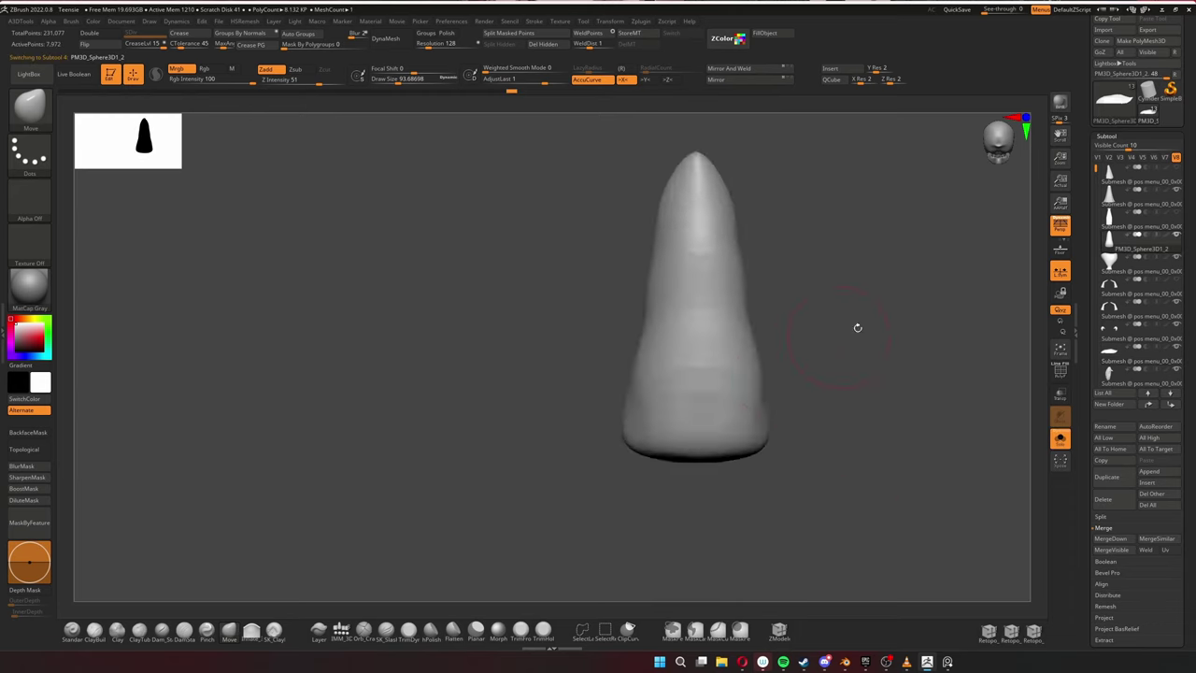
{"action": "mouse_move", "coordinate": [858, 327]}
{"action": "right_mouse_down"}
{"action": "mouse_move", "coordinate": [934, 374]}
{"action": "mouse_move", "coordinate": [614, 455]}
{"action": "mouse_move", "coordinate": [795, 232]}
{"action": "mouse_move", "coordinate": [656, 363]}
{"action": "right_mouse_up"}
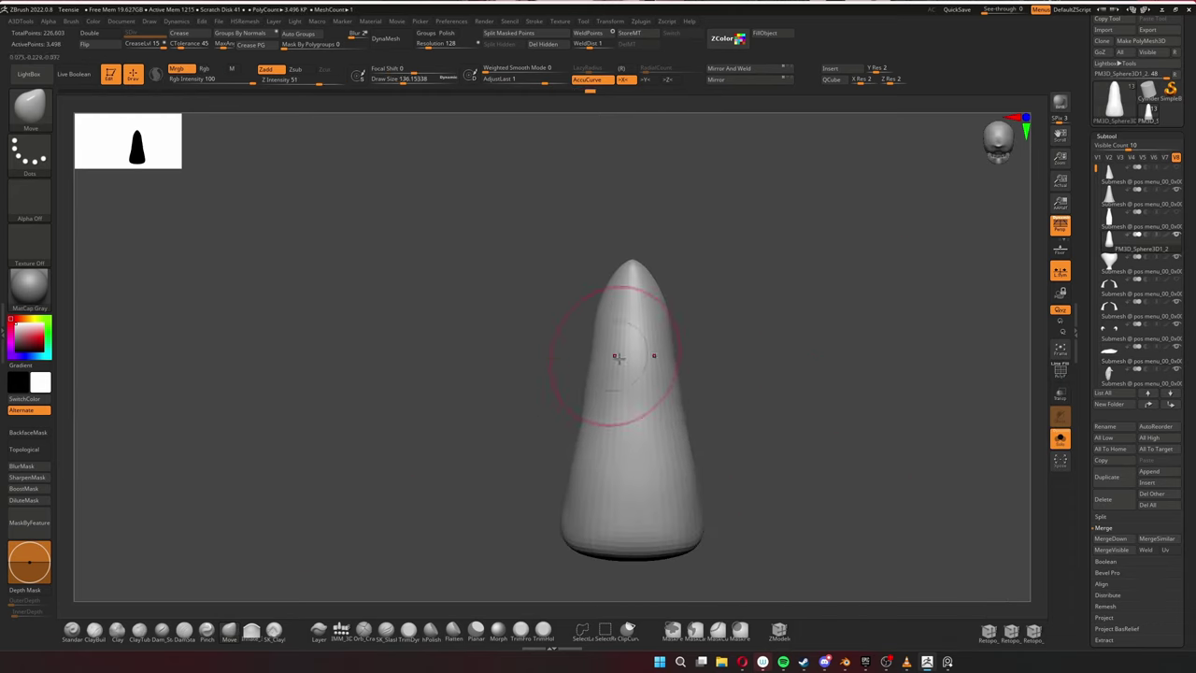
{"action": "mouse_move", "coordinate": [835, 469]}
{"action": "right_mouse_down"}
{"action": "mouse_move", "coordinate": [919, 476]}
{"action": "mouse_move", "coordinate": [548, 413]}
{"action": "mouse_move", "coordinate": [655, 402]}
{"action": "mouse_move", "coordinate": [728, 413]}
{"action": "mouse_move", "coordinate": [829, 389]}
{"action": "right_mouse_up"}
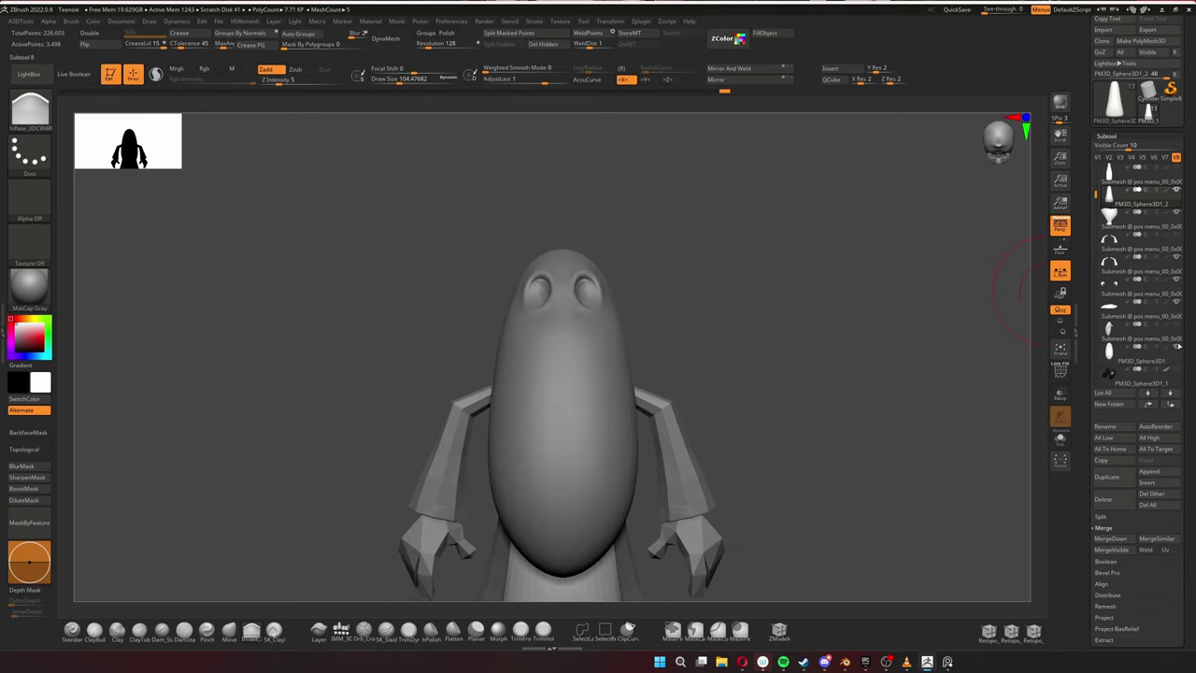
{"action": "mouse_move", "coordinate": [963, 267]}
{"action": "right_mouse_down"}
{"action": "mouse_move", "coordinate": [859, 421]}
{"action": "mouse_move", "coordinate": [843, 423]}
{"action": "mouse_move", "coordinate": [863, 358]}
{"action": "mouse_move", "coordinate": [798, 417]}
{"action": "mouse_move", "coordinate": [799, 392]}
{"action": "mouse_move", "coordinate": [654, 374]}
{"action": "right_mouse_up"}
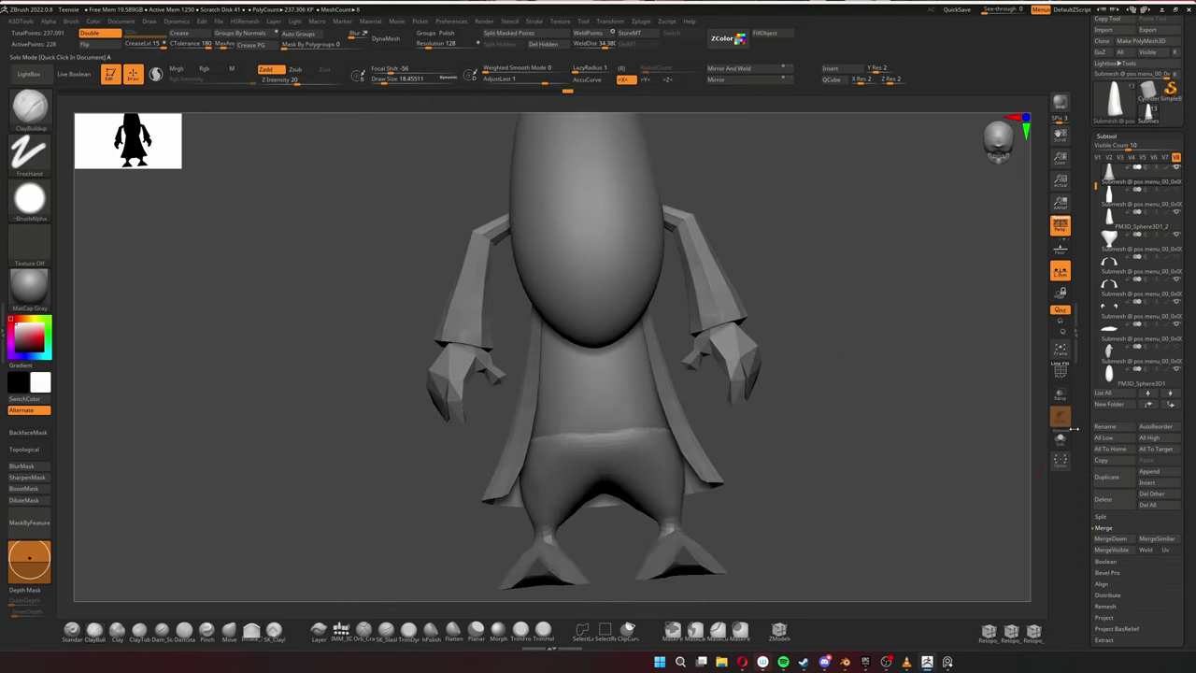
{"action": "key", "text": "b"}
{"action": "key", "text": "z"}
{"action": "key", "text": "m"}
{"action": "key", "text": "space"}
Solo the robe flap with Polyframe off and inspect it close up from the side.
{"action": "key", "text": "alt+s"}
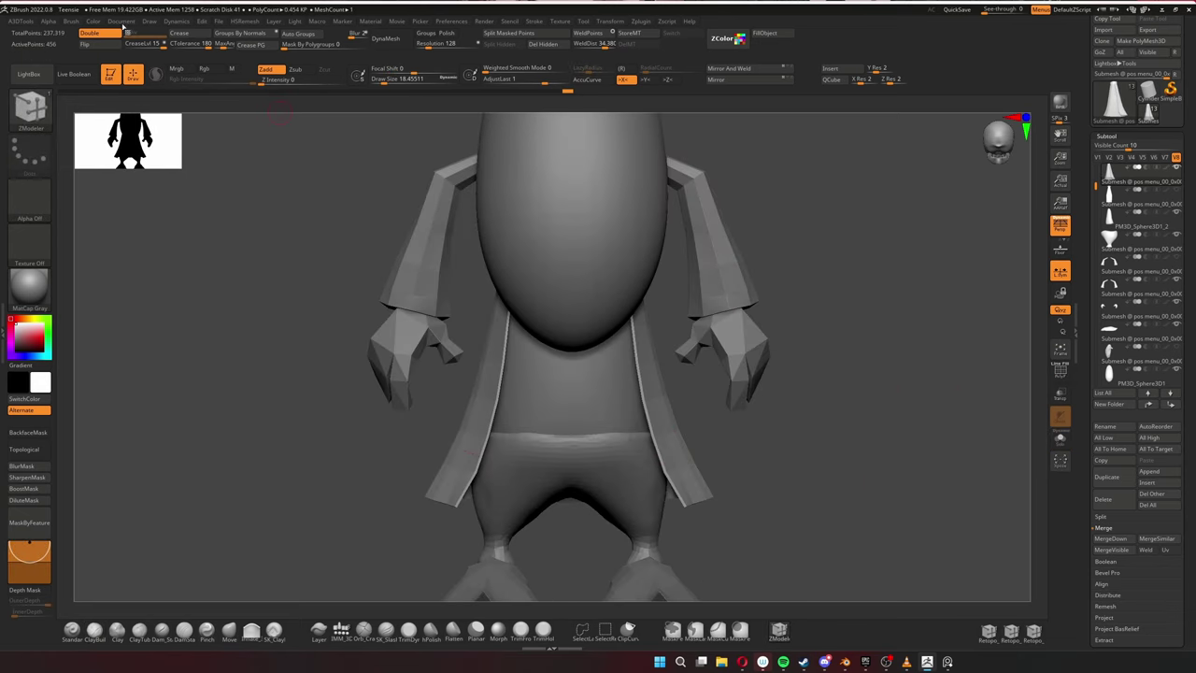
{"action": "key", "text": "shift+f"}
{"action": "left_click_drag", "start_coordinate": [367, 149], "coordinate": [968, 452]}
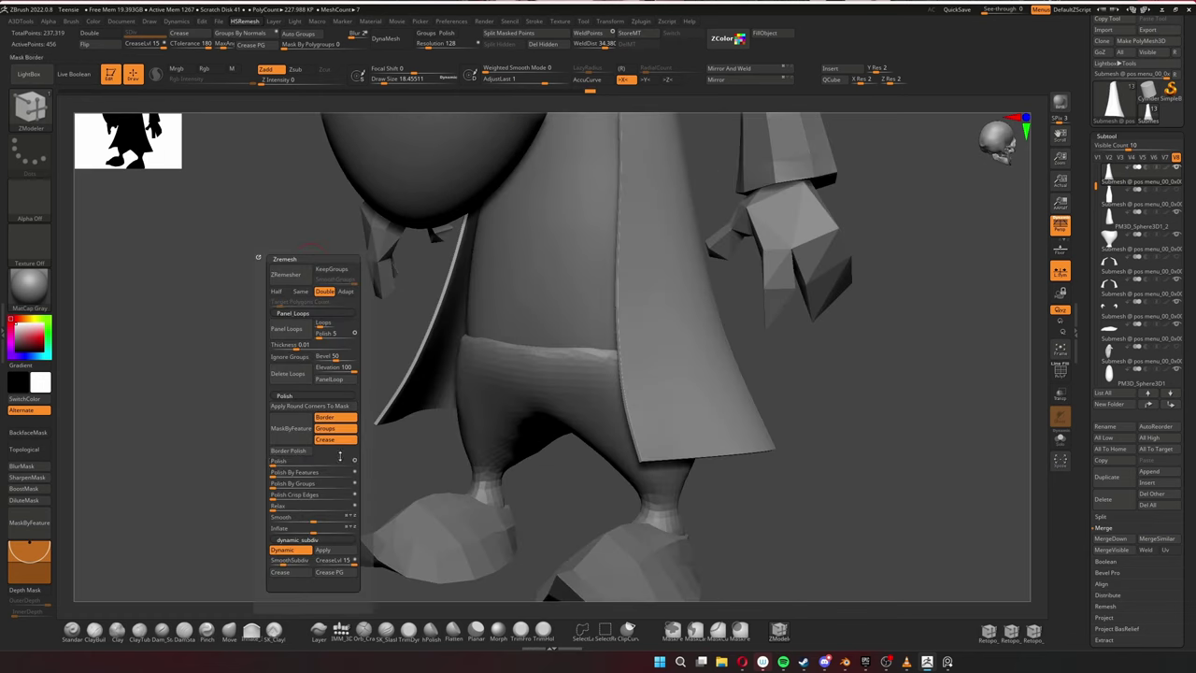
{"action": "mouse_move", "coordinate": [1109, 374]}
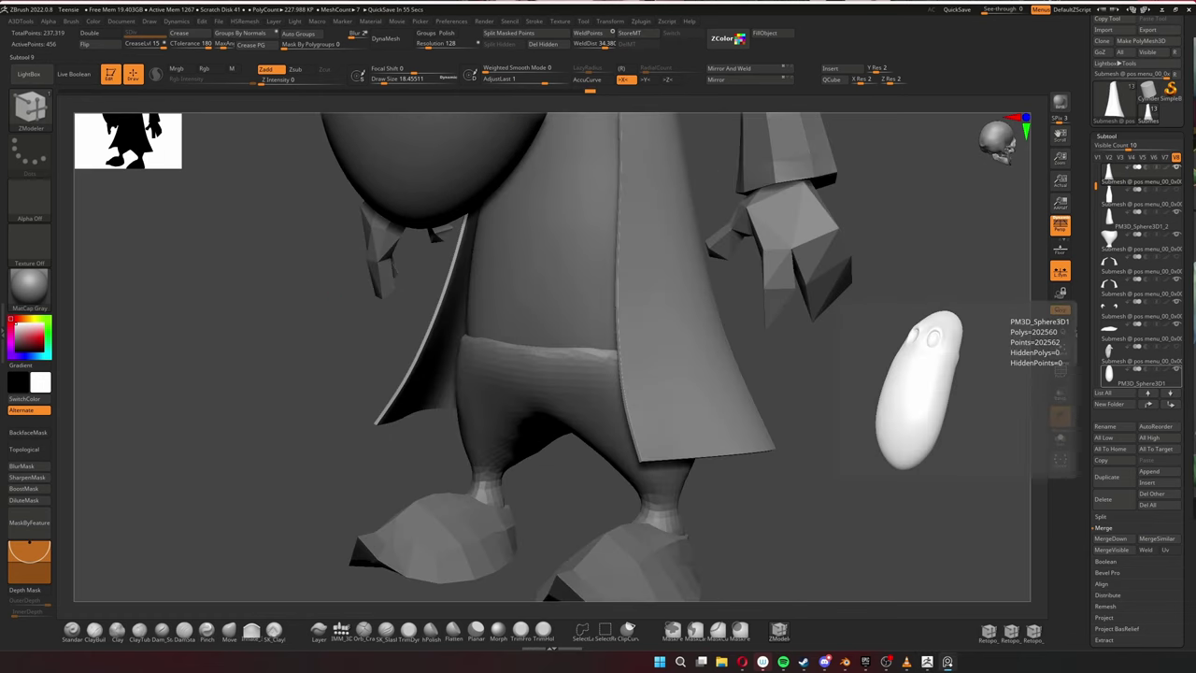
{"action": "left_click_drag", "start_coordinate": [1002, 235], "coordinate": [784, 305]}
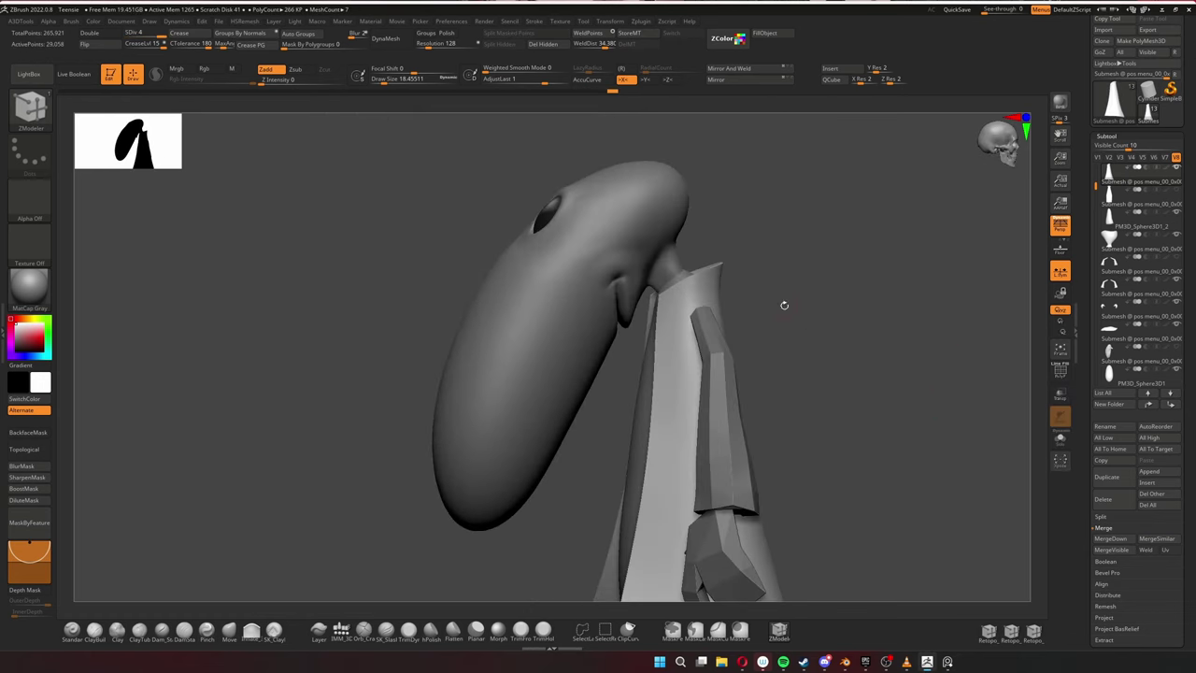
{"action": "mouse_move", "coordinate": [428, 157]}
{"action": "left_mouse_down"}
{"action": "mouse_move", "coordinate": [748, 278]}
{"action": "mouse_move", "coordinate": [581, 474]}
{"action": "mouse_move", "coordinate": [817, 425]}
{"action": "mouse_move", "coordinate": [863, 483]}
{"action": "mouse_move", "coordinate": [868, 374]}
{"action": "mouse_move", "coordinate": [681, 414]}
{"action": "mouse_move", "coordinate": [884, 491]}
{"action": "left_mouse_up"}
Isolate the robe flap and orbit to show its open front.
{"action": "key", "text": "m"}
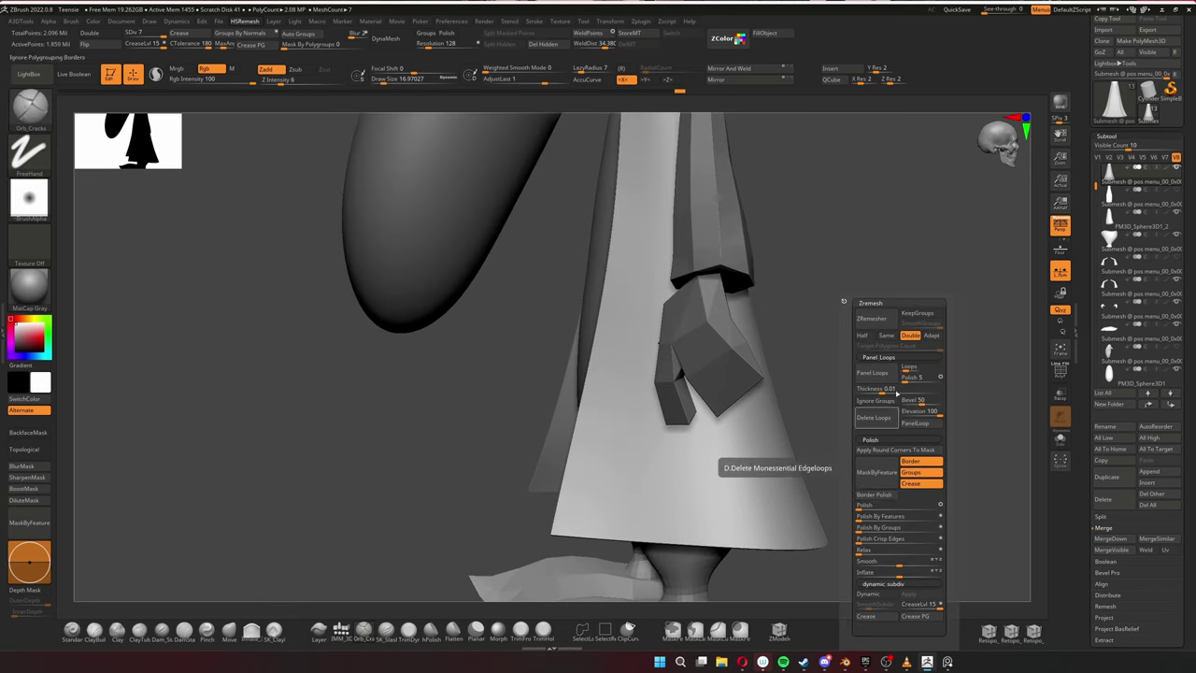
{"action": "mouse_move", "coordinate": [897, 394]}
{"action": "left_mouse_down"}
{"action": "mouse_move", "coordinate": [870, 432]}
{"action": "mouse_move", "coordinate": [870, 374]}
{"action": "left_mouse_up"}
{"action": "key", "text": "ctrl+shift+s"}
{"action": "scroll", "coordinate": [1087, 543], "scroll_direction": "down", "scroll_amount": 3}
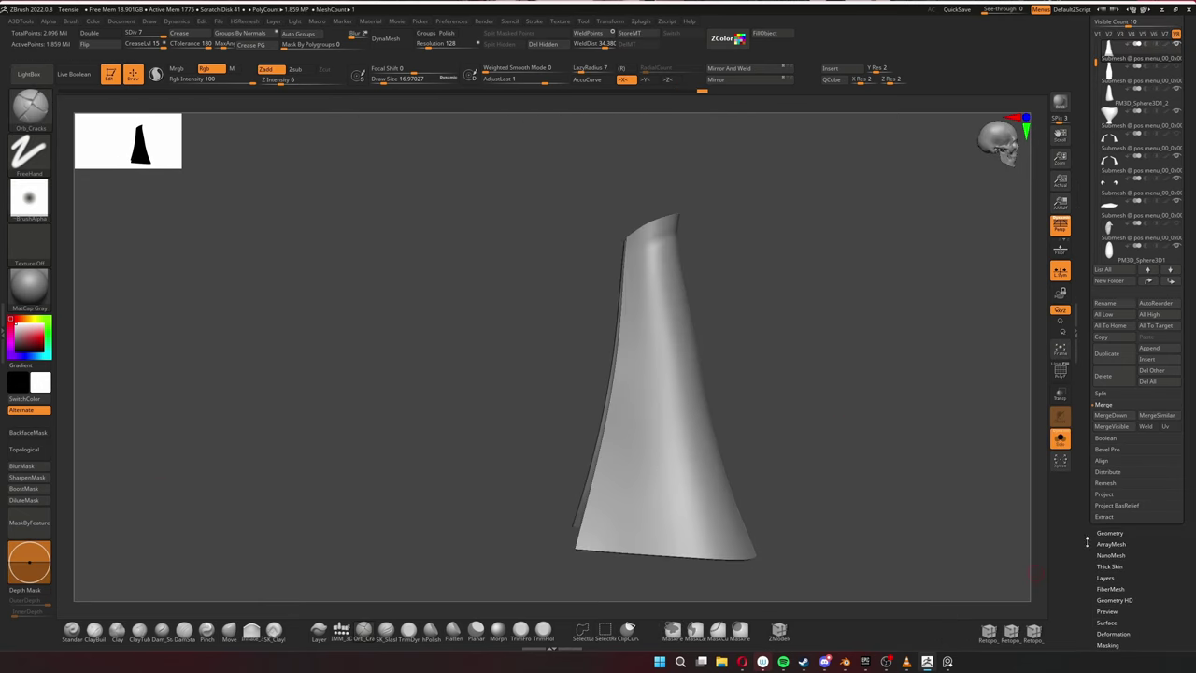
{"action": "scroll", "coordinate": [1087, 542], "scroll_direction": "down", "scroll_amount": 5}
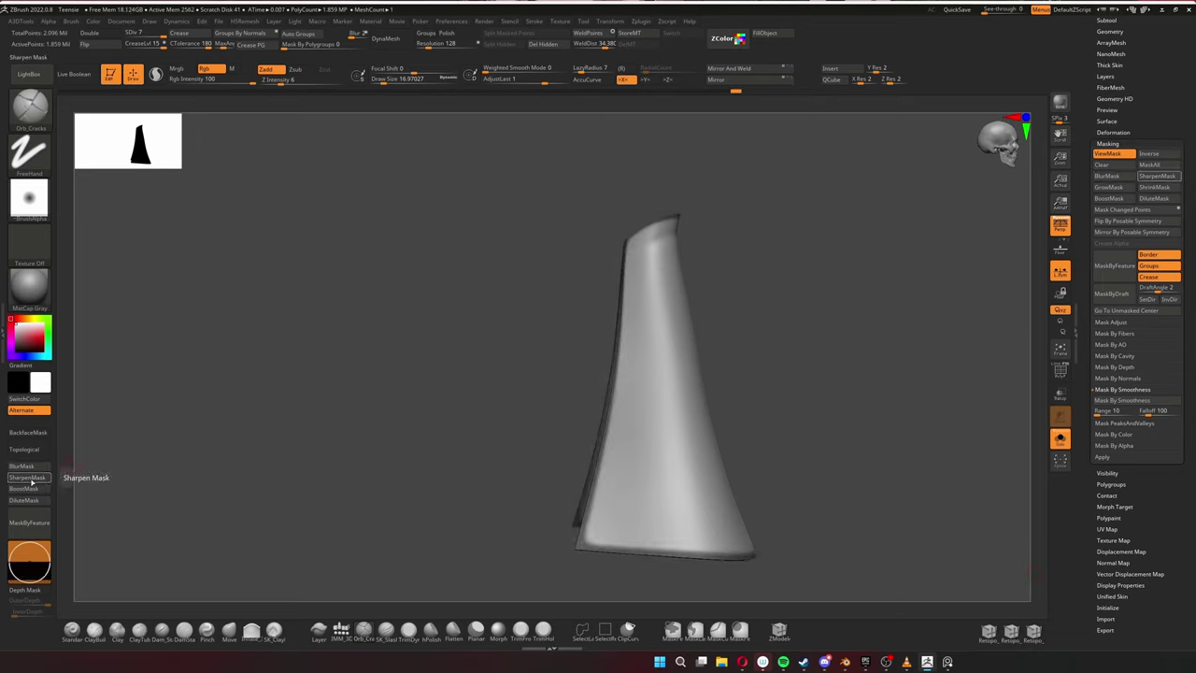
{"action": "mouse_move", "coordinate": [710, 393]}
{"action": "left_mouse_down"}
{"action": "mouse_move", "coordinate": [846, 331]}
{"action": "mouse_move", "coordinate": [934, 309]}
{"action": "mouse_move", "coordinate": [967, 273]}
{"action": "left_mouse_up"}
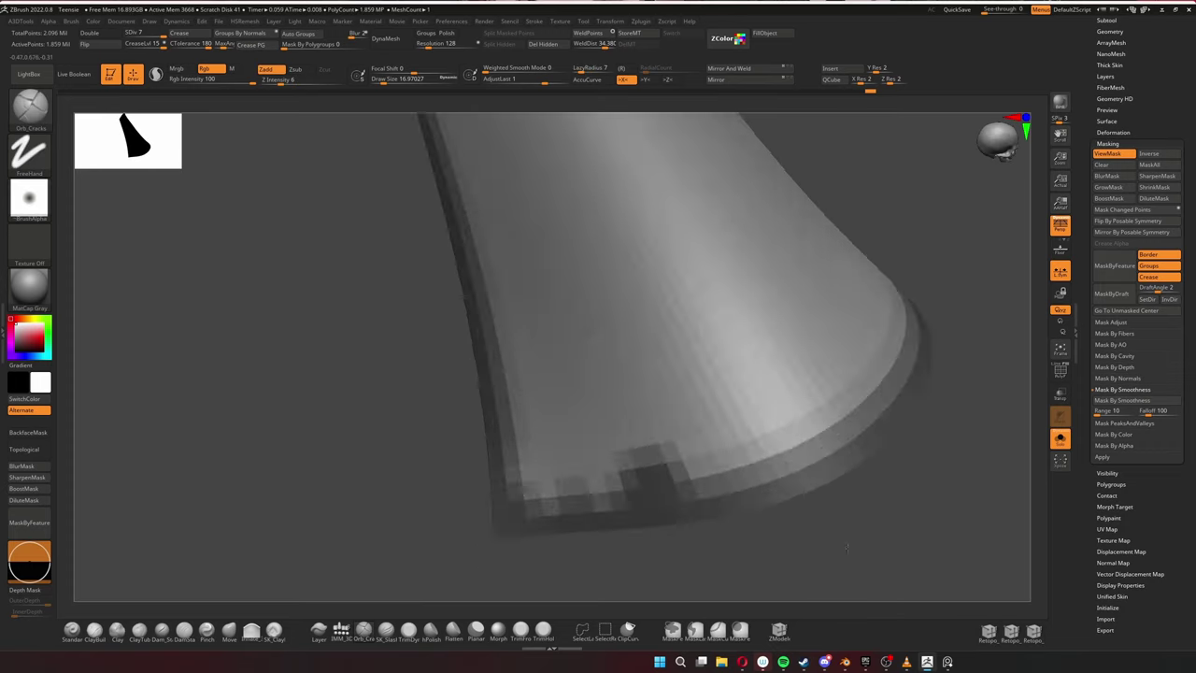
Mask a third and fourth scallop along the flap's hem.
{"action": "left_click", "coordinate": [612, 472]}
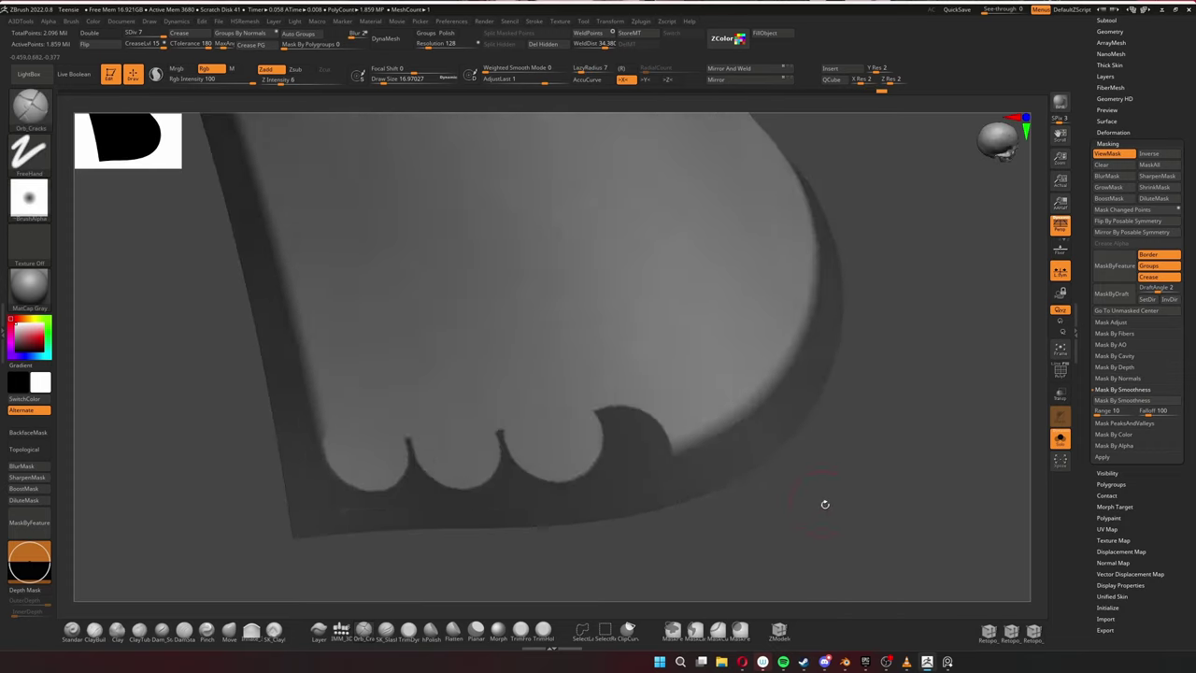
{"action": "mouse_move", "coordinate": [654, 414]}
{"action": "left_mouse_down"}
{"action": "mouse_move", "coordinate": [823, 481]}
{"action": "mouse_move", "coordinate": [551, 407]}
{"action": "mouse_move", "coordinate": [824, 433]}
{"action": "mouse_move", "coordinate": [566, 271]}
{"action": "mouse_move", "coordinate": [555, 328]}
{"action": "mouse_move", "coordinate": [436, 387]}
{"action": "left_mouse_up"}
{"action": "key", "text": "f"}
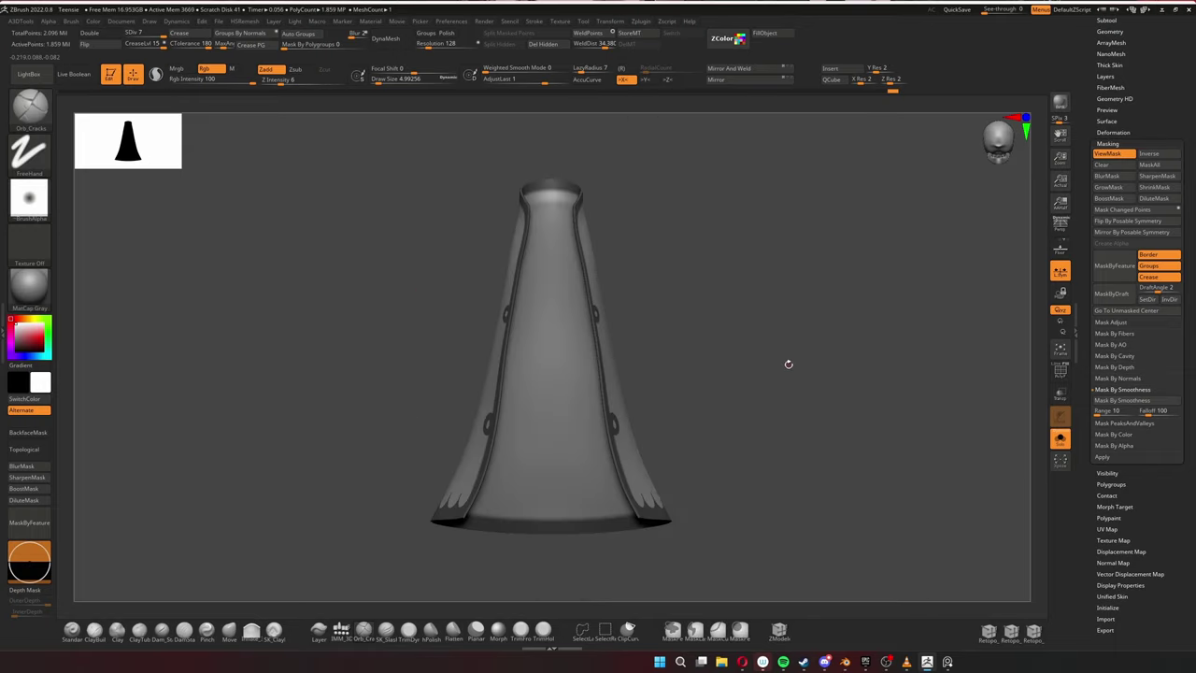
{"action": "mouse_move", "coordinate": [787, 363]}
{"action": "left_mouse_down"}
{"action": "mouse_move", "coordinate": [639, 495]}
{"action": "mouse_move", "coordinate": [727, 453]}
{"action": "mouse_move", "coordinate": [481, 453]}
{"action": "left_mouse_up"}
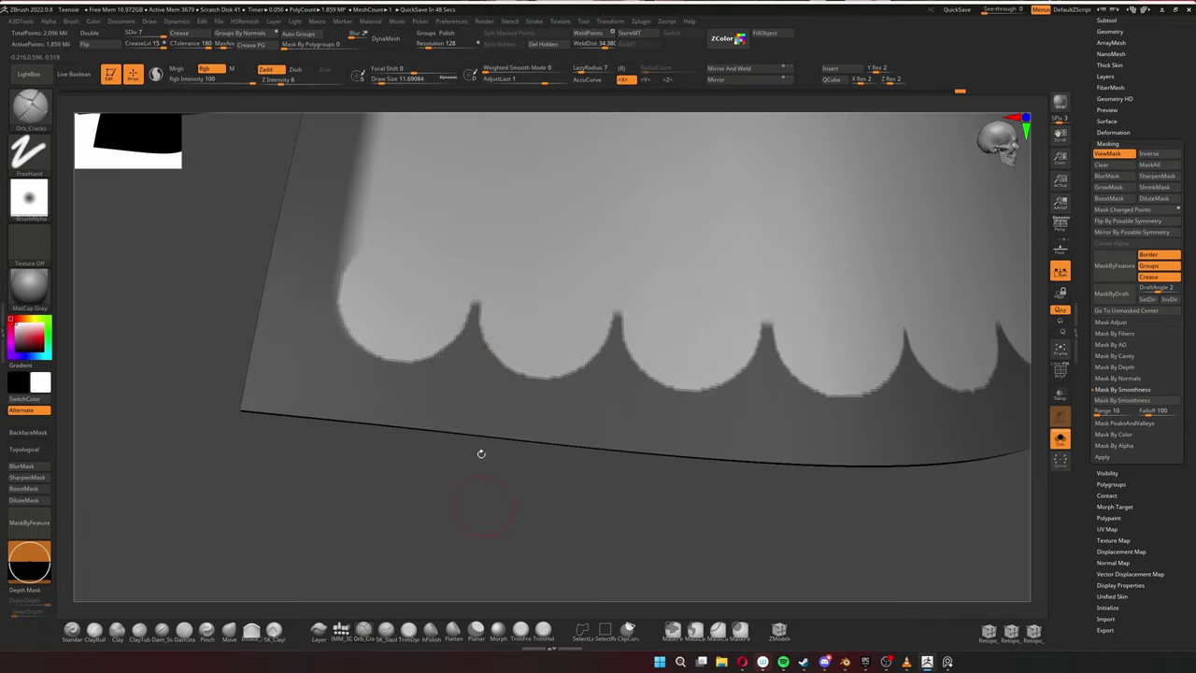
Mask small round dots beneath the scallops along the hem.
{"action": "left_click_drag", "start_coordinate": [463, 397], "coordinate": [441, 342]}
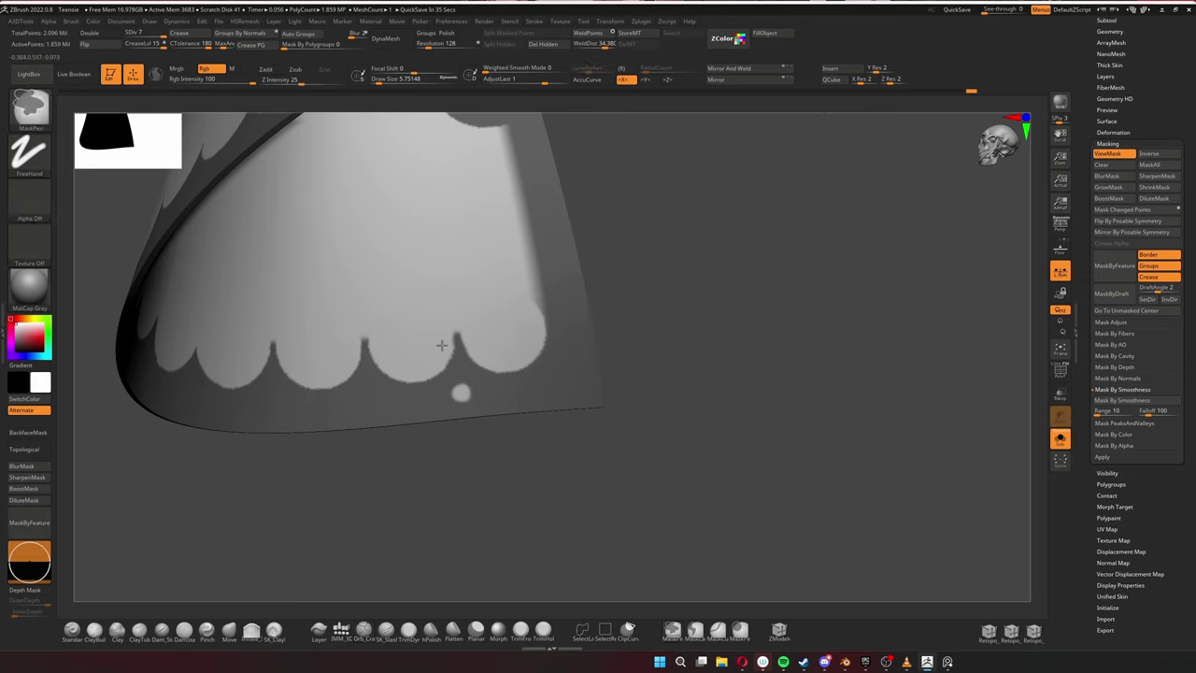
{"action": "left_click_drag", "start_coordinate": [534, 349], "coordinate": [519, 371]}
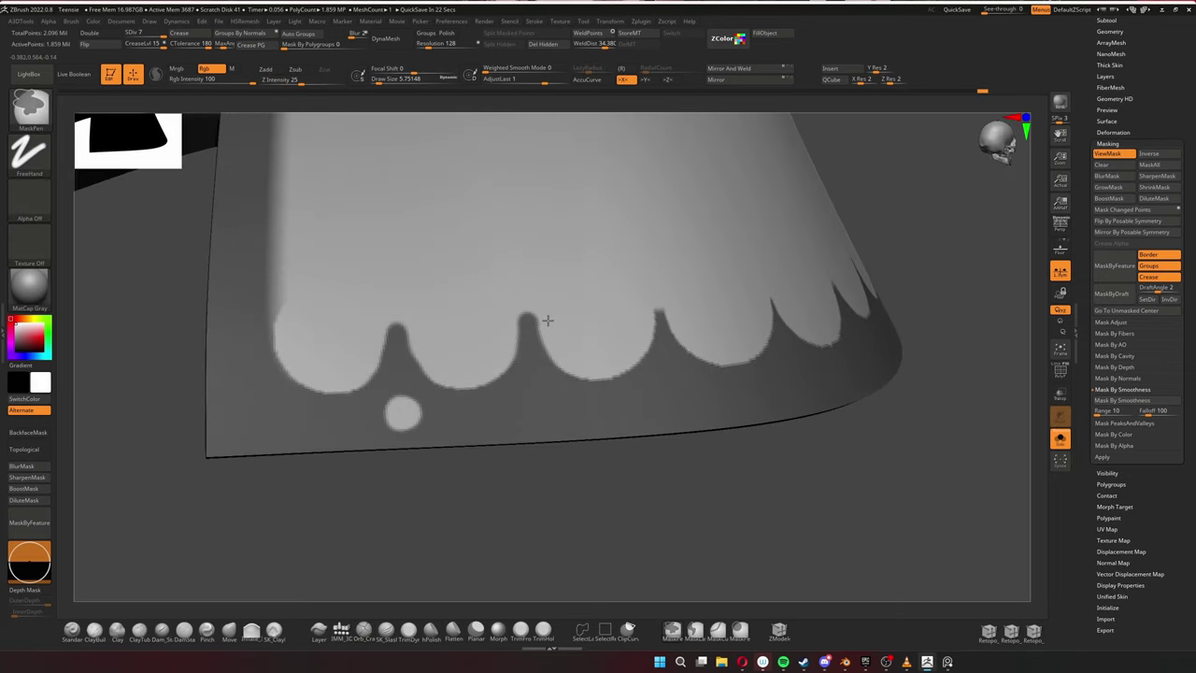
{"action": "left_click_drag", "start_coordinate": [425, 355], "coordinate": [672, 372]}
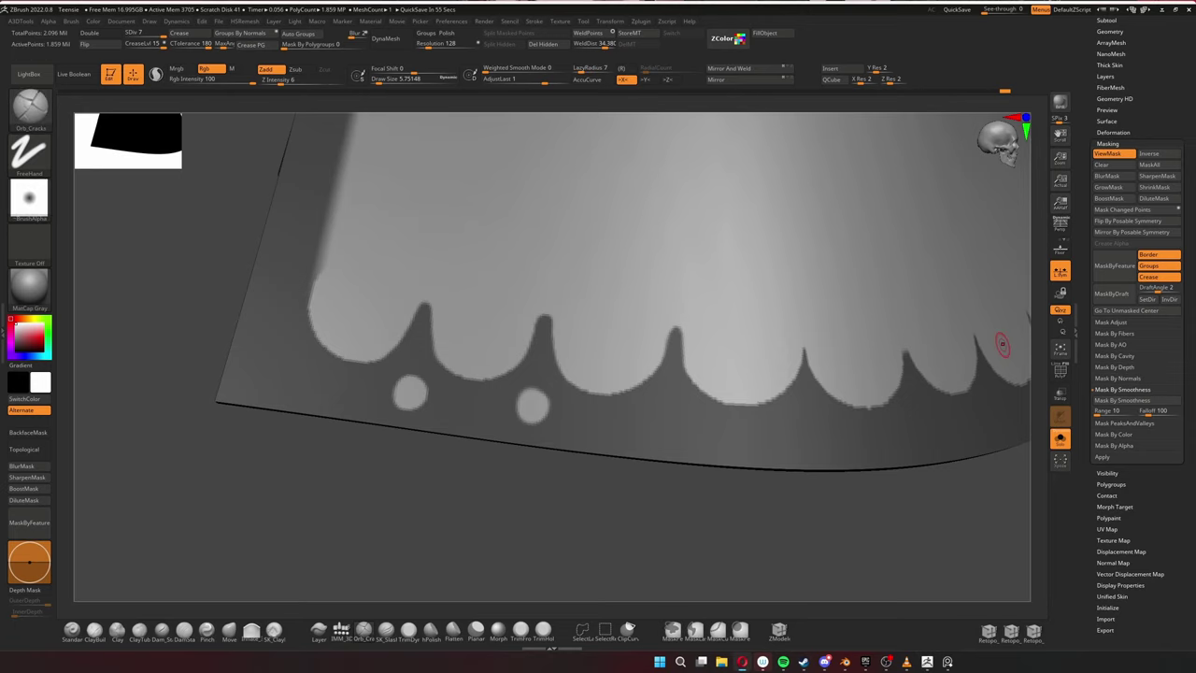
{"action": "mouse_move", "coordinate": [496, 520]}
{"action": "left_mouse_down"}
{"action": "mouse_move", "coordinate": [822, 312]}
{"action": "mouse_move", "coordinate": [841, 439]}
{"action": "left_mouse_up"}
{"action": "mouse_move", "coordinate": [829, 350]}
{"action": "left_mouse_down"}
{"action": "mouse_move", "coordinate": [844, 334]}
{"action": "mouse_move", "coordinate": [940, 465]}
{"action": "mouse_move", "coordinate": [638, 403]}
{"action": "mouse_move", "coordinate": [801, 384]}
{"action": "mouse_move", "coordinate": [738, 412]}
{"action": "mouse_move", "coordinate": [773, 448]}
{"action": "mouse_move", "coordinate": [878, 340]}
{"action": "mouse_move", "coordinate": [868, 233]}
{"action": "mouse_move", "coordinate": [769, 187]}
{"action": "mouse_move", "coordinate": [755, 250]}
{"action": "mouse_move", "coordinate": [921, 393]}
{"action": "left_mouse_up"}
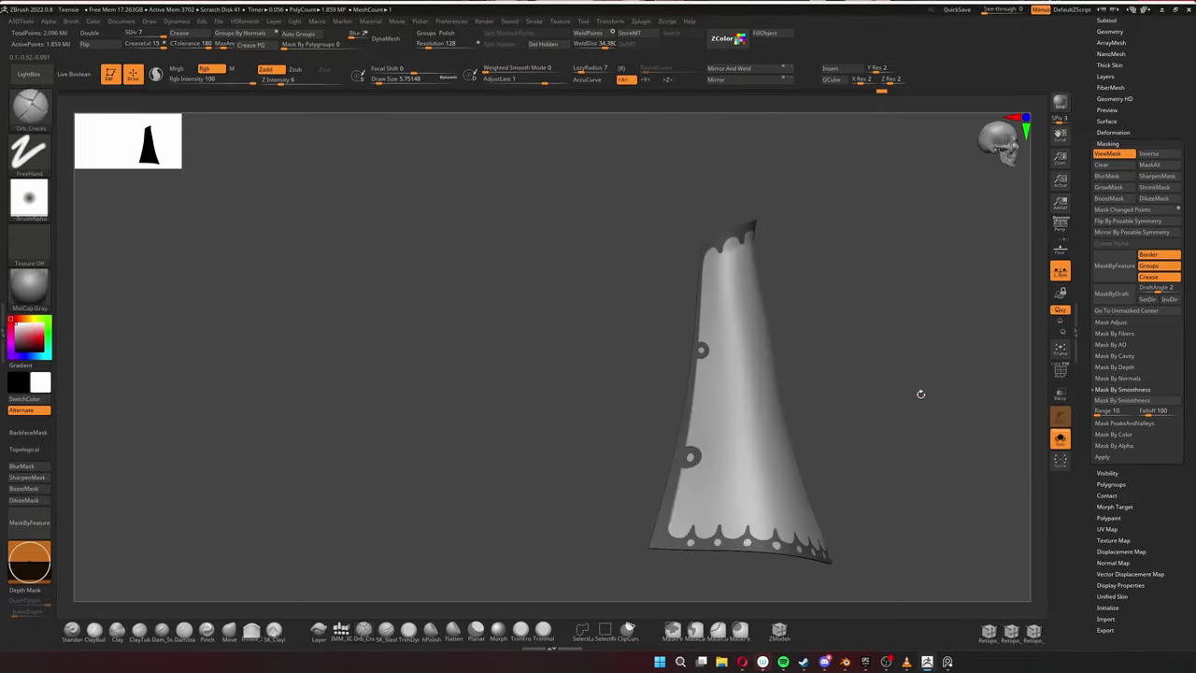
Inspect the masked flap and its trim polygroups from several angles.
{"action": "mouse_move", "coordinate": [932, 346]}
{"action": "left_mouse_down"}
{"action": "mouse_move", "coordinate": [881, 321]}
{"action": "mouse_move", "coordinate": [906, 223]}
{"action": "left_mouse_up"}
{"action": "left_click_drag", "start_coordinate": [895, 294], "coordinate": [869, 261]}
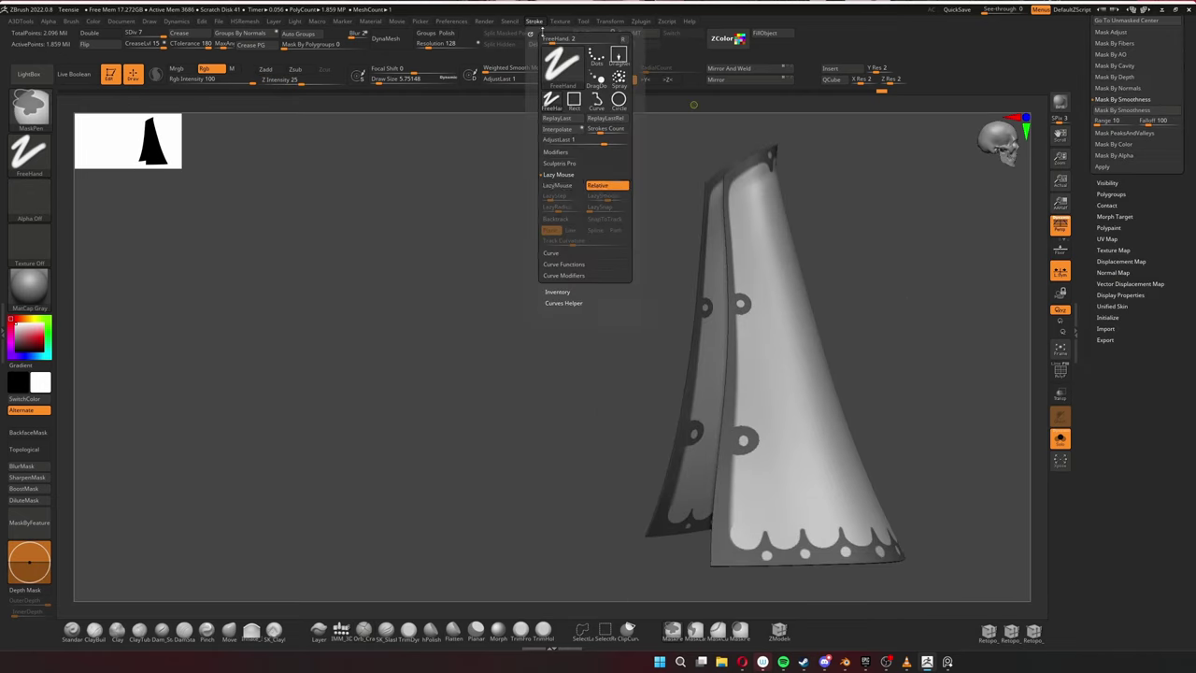
{"action": "mouse_move", "coordinate": [748, 165]}
{"action": "left_mouse_down"}
{"action": "mouse_move", "coordinate": [860, 259]}
{"action": "mouse_move", "coordinate": [748, 260]}
{"action": "left_mouse_up"}
{"action": "left_click_drag", "start_coordinate": [761, 132], "coordinate": [876, 219]}
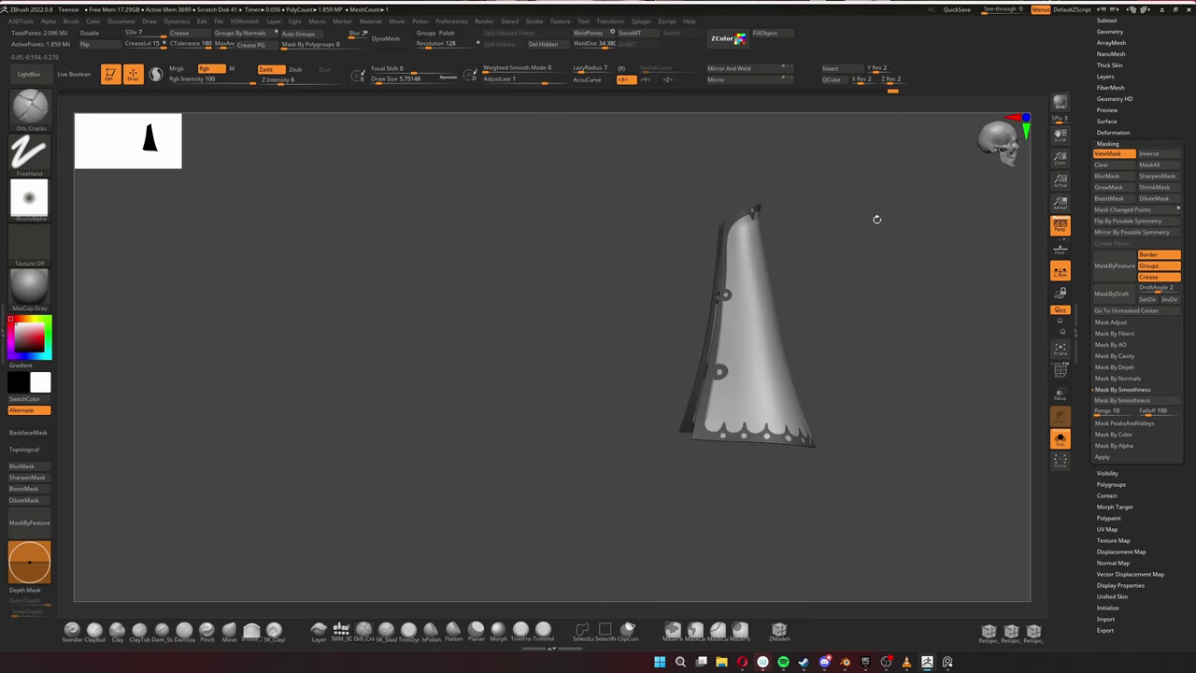
{"action": "left_click_drag", "start_coordinate": [871, 281], "coordinate": [733, 260]}
{"action": "mouse_move", "coordinate": [838, 377]}
{"action": "left_mouse_down"}
{"action": "mouse_move", "coordinate": [963, 434]}
{"action": "mouse_move", "coordinate": [815, 383]}
{"action": "left_mouse_up"}
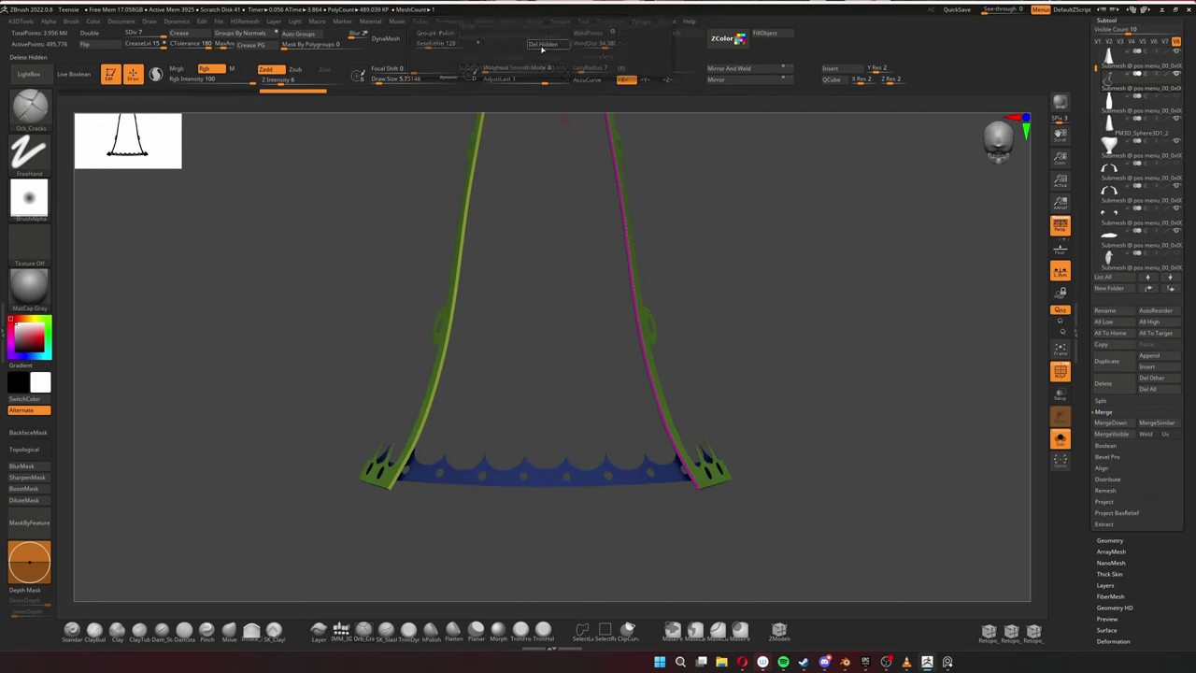
{"action": "left_click_drag", "start_coordinate": [814, 383], "coordinate": [813, 207], "text": "shift"}
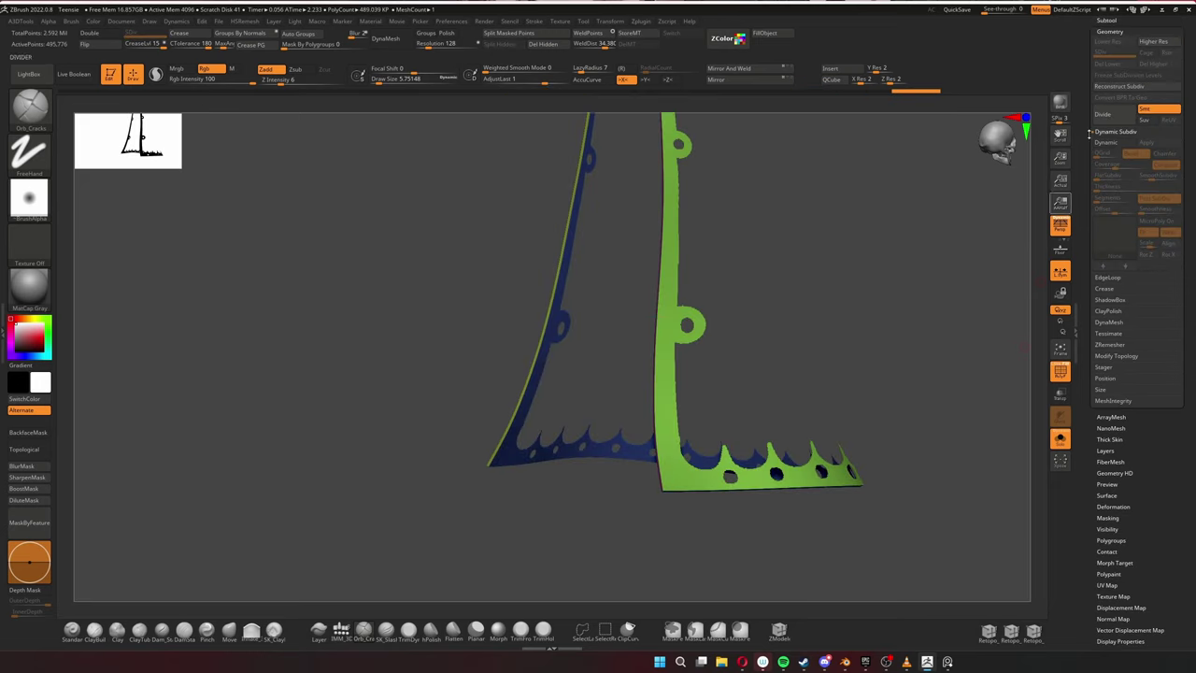
{"action": "left_click", "coordinate": [1060, 439]}
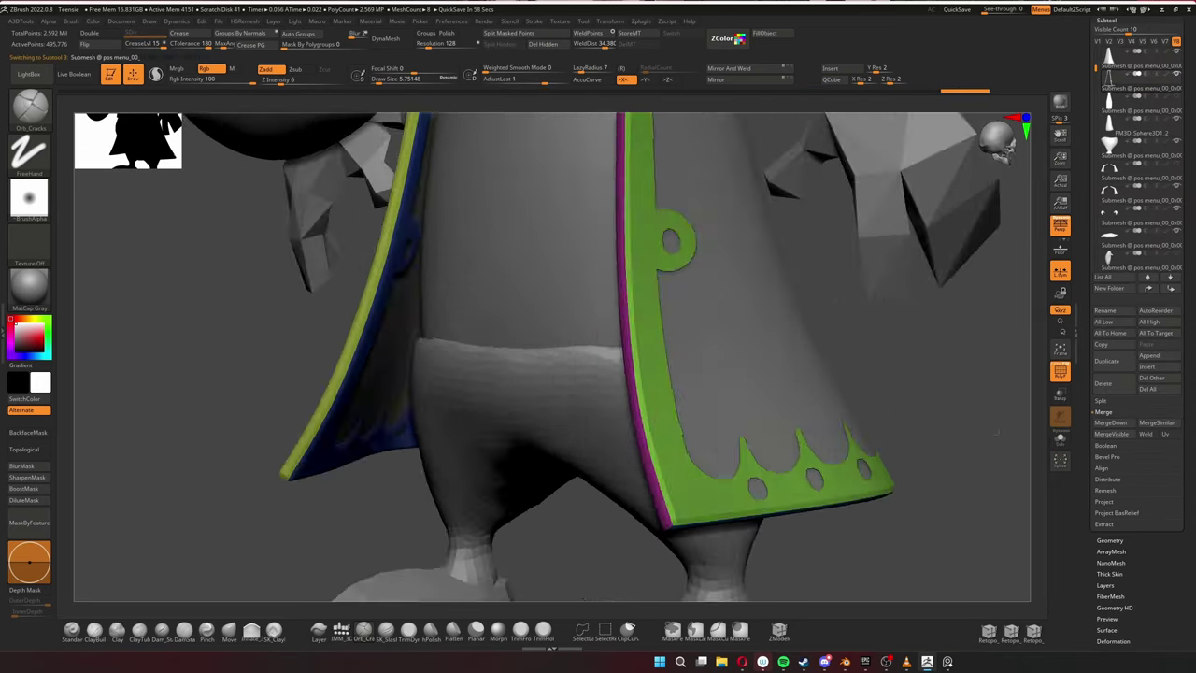
{"action": "mouse_move", "coordinate": [995, 432]}
{"action": "left_mouse_down"}
{"action": "mouse_move", "coordinate": [926, 418]}
{"action": "mouse_move", "coordinate": [942, 467]}
{"action": "mouse_move", "coordinate": [888, 478]}
{"action": "mouse_move", "coordinate": [474, 404]}
{"action": "mouse_move", "coordinate": [767, 358]}
{"action": "mouse_move", "coordinate": [879, 399]}
{"action": "mouse_move", "coordinate": [713, 419]}
{"action": "mouse_move", "coordinate": [857, 405]}
{"action": "mouse_move", "coordinate": [476, 215]}
{"action": "left_mouse_up"}
Switch to the Move brush and ZRemesh the trim strip into clean quads.
{"action": "key", "text": "b"}
{"action": "key", "text": "m"}
{"action": "key", "text": "v"}
{"action": "left_click", "coordinate": [940, 318]}
{"action": "mouse_move", "coordinate": [486, 318]}
{"action": "left_mouse_down"}
{"action": "mouse_move", "coordinate": [655, 420]}
{"action": "mouse_move", "coordinate": [672, 374]}
{"action": "mouse_move", "coordinate": [685, 455]}
{"action": "mouse_move", "coordinate": [654, 374]}
{"action": "mouse_move", "coordinate": [641, 457]}
{"action": "left_mouse_up"}
{"action": "key", "text": "b"}
{"action": "key", "text": "z"}
{"action": "key", "text": "m"}
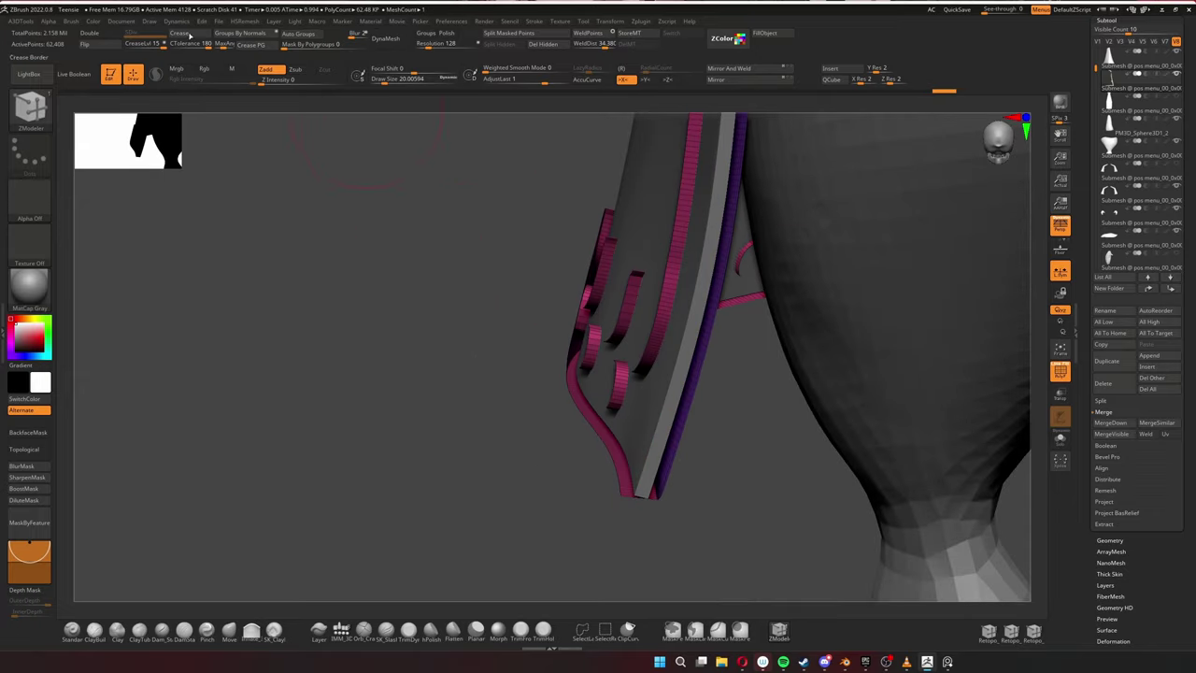
Choose the Move Infinite Depth brush, ZRemesh the hem trim with polygroups shown, then select the robe.
{"action": "left_click_drag", "start_coordinate": [189, 35], "coordinate": [828, 518]}
{"action": "key", "text": "b"}
{"action": "left_click", "coordinate": [755, 489]}
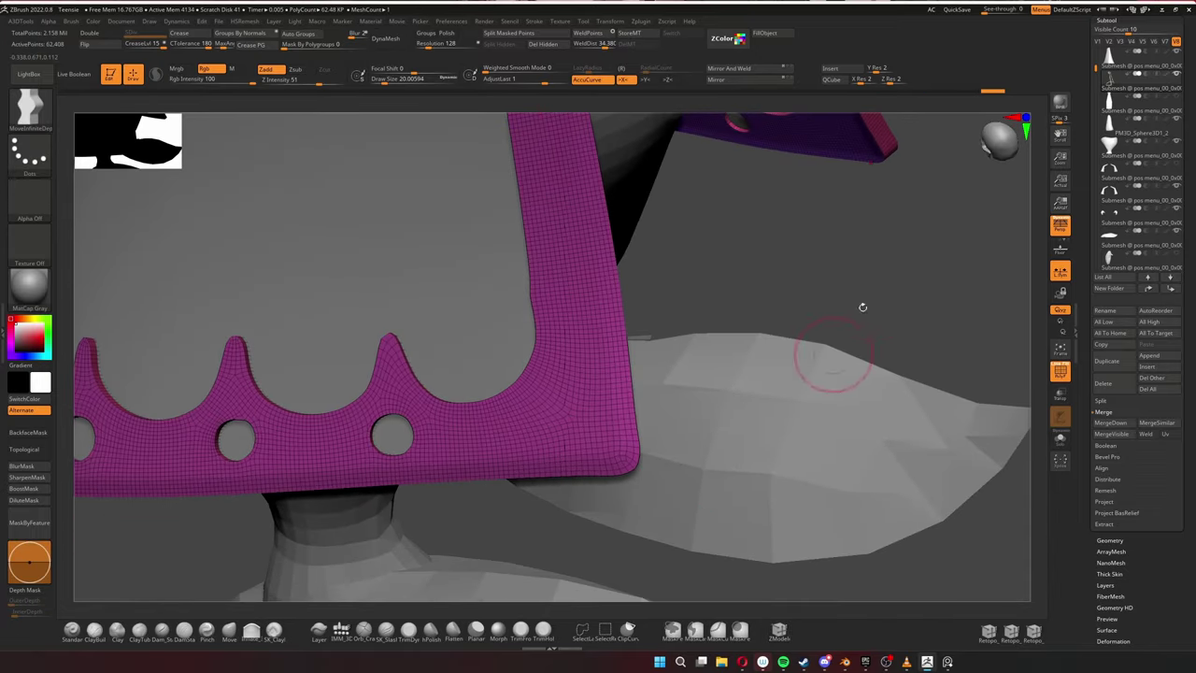
{"action": "mouse_move", "coordinate": [862, 306]}
{"action": "left_mouse_down"}
{"action": "mouse_move", "coordinate": [654, 374]}
{"action": "mouse_move", "coordinate": [560, 327]}
{"action": "left_mouse_up"}
{"action": "key", "text": "f"}
{"action": "key", "text": "shift+f"}
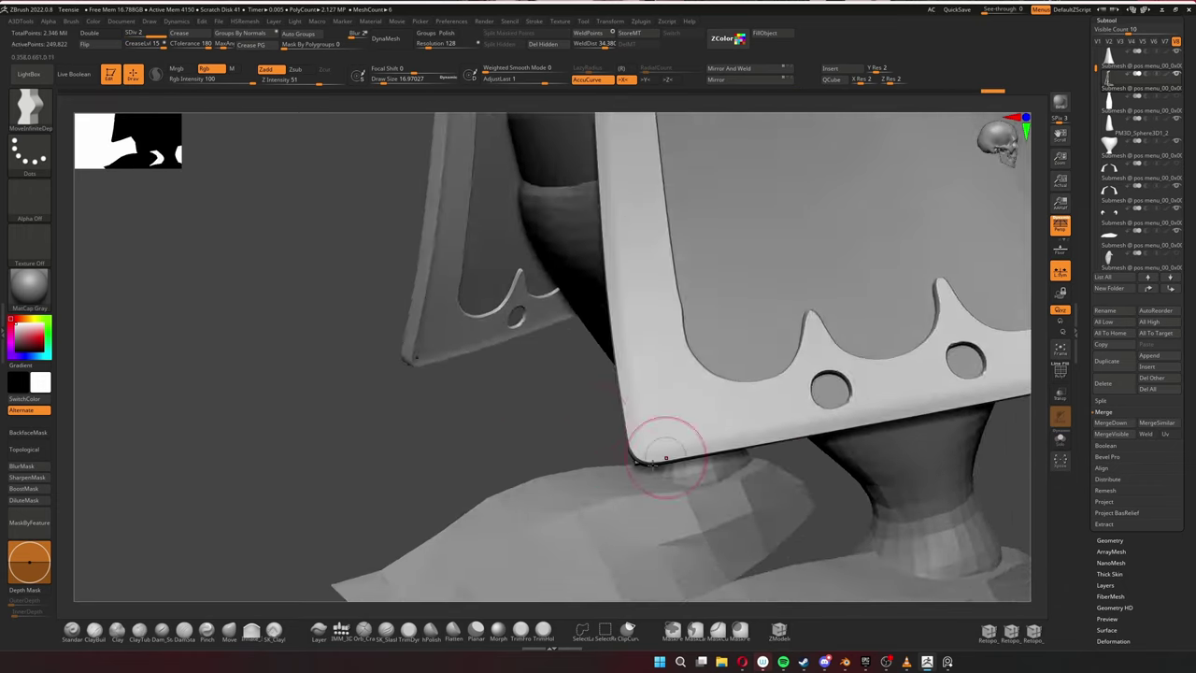
{"action": "mouse_move", "coordinate": [654, 454]}
{"action": "left_mouse_down", "text": "alt"}
{"action": "mouse_move", "coordinate": [403, 345]}
{"action": "mouse_move", "coordinate": [737, 551]}
{"action": "left_mouse_up", "text": "alt"}
{"action": "key", "text": "shift+f"}
{"action": "key", "text": "shift+f"}
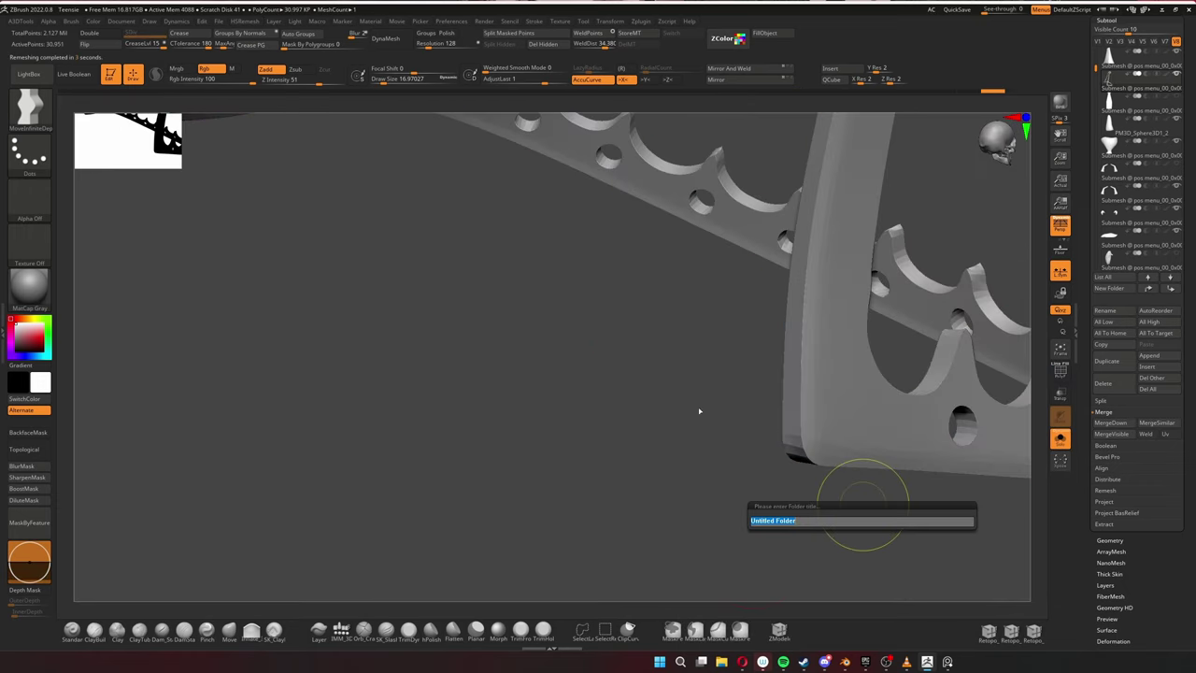
{"action": "mouse_move", "coordinate": [699, 409]}
{"action": "left_mouse_down"}
{"action": "mouse_move", "coordinate": [849, 413]}
{"action": "mouse_move", "coordinate": [838, 461]}
{"action": "mouse_move", "coordinate": [605, 510]}
{"action": "mouse_move", "coordinate": [467, 517]}
{"action": "left_mouse_up"}
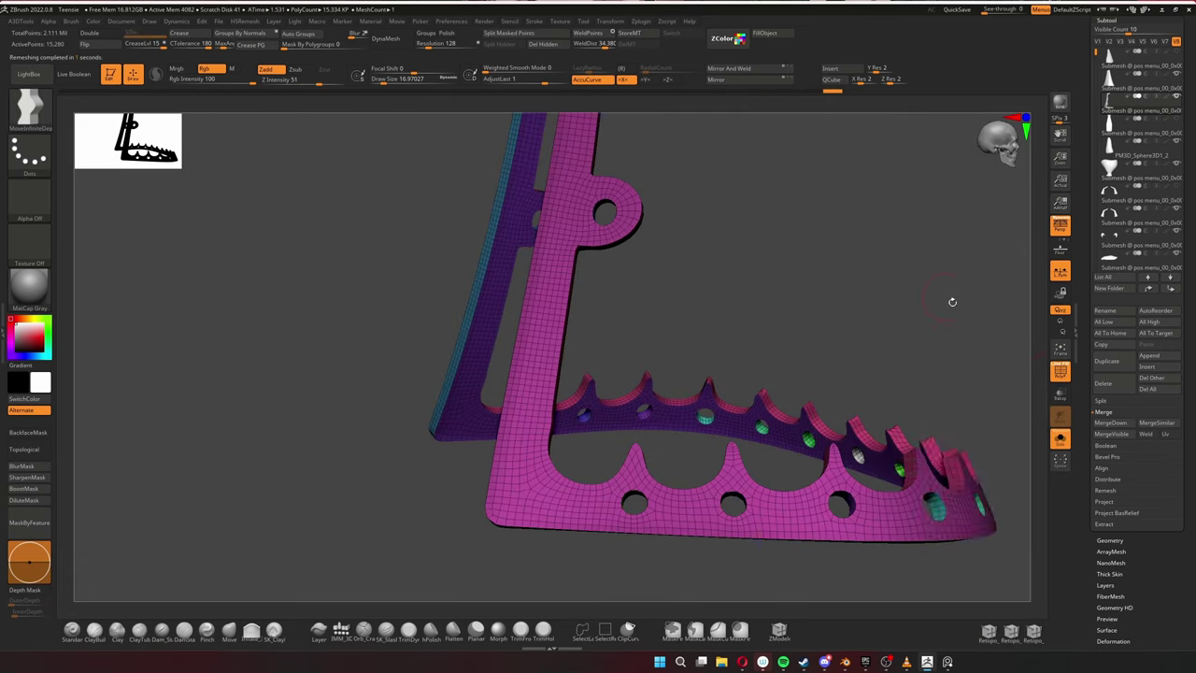
{"action": "mouse_move", "coordinate": [977, 383]}
{"action": "left_mouse_down"}
{"action": "mouse_move", "coordinate": [747, 564]}
{"action": "mouse_move", "coordinate": [464, 457]}
{"action": "left_mouse_up"}
{"action": "left_click", "coordinate": [465, 457], "text": "alt"}
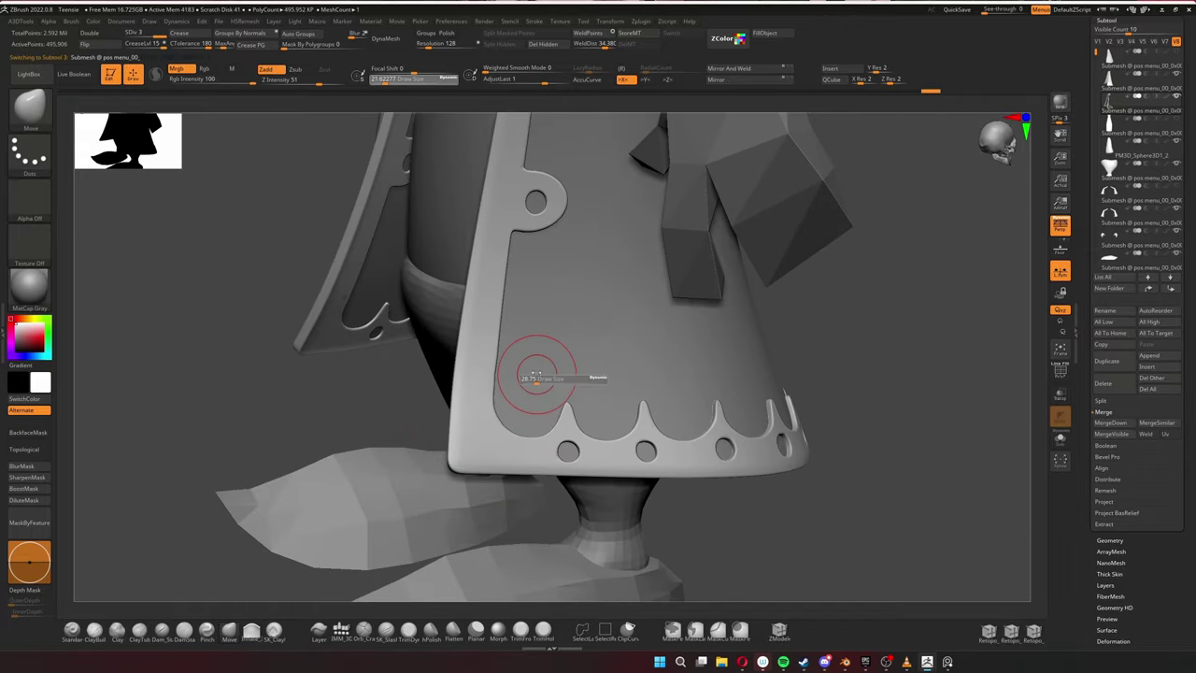
Solo the purple sleeves, hide the wireframe, and zoom onto the body and sleeves.
{"action": "mouse_move", "coordinate": [570, 166]}
{"action": "left_mouse_down"}
{"action": "mouse_move", "coordinate": [851, 348]}
{"action": "mouse_move", "coordinate": [560, 219]}
{"action": "mouse_move", "coordinate": [524, 246]}
{"action": "mouse_move", "coordinate": [817, 380]}
{"action": "mouse_move", "coordinate": [617, 381]}
{"action": "mouse_move", "coordinate": [947, 395]}
{"action": "mouse_move", "coordinate": [865, 330]}
{"action": "mouse_move", "coordinate": [757, 598]}
{"action": "left_mouse_up"}
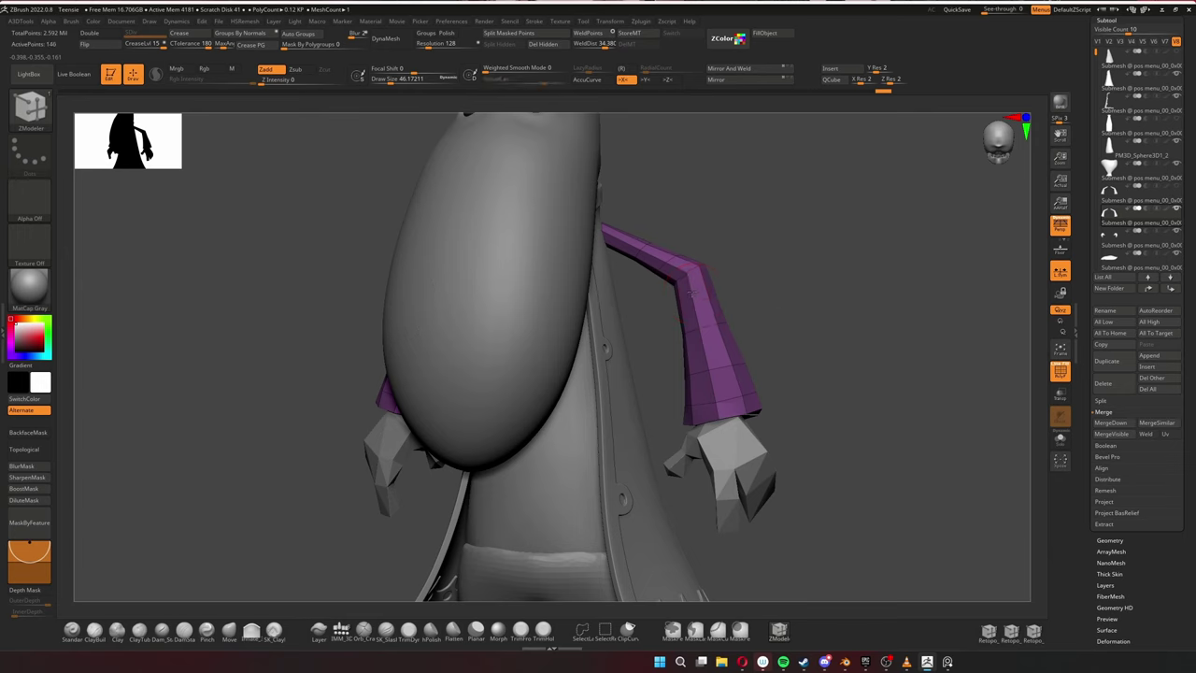
{"action": "mouse_move", "coordinate": [690, 294]}
{"action": "left_mouse_down"}
{"action": "mouse_move", "coordinate": [940, 328]}
{"action": "mouse_move", "coordinate": [988, 414]}
{"action": "mouse_move", "coordinate": [934, 355]}
{"action": "left_mouse_up"}
{"action": "left_click", "coordinate": [1060, 437]}
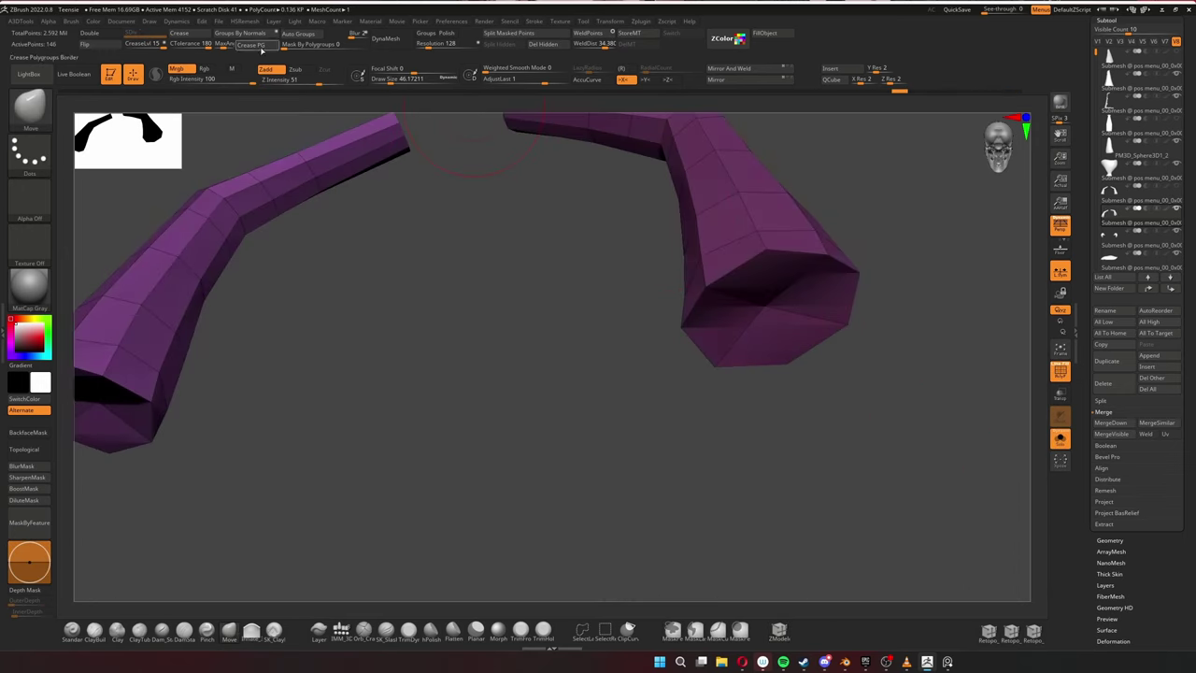
{"action": "key", "text": "shift+f"}
{"action": "key", "text": "f"}
{"action": "left_click", "coordinate": [1060, 437]}
{"action": "mouse_move", "coordinate": [912, 402]}
{"action": "left_mouse_down", "text": "alt"}
{"action": "mouse_move", "coordinate": [917, 362]}
{"action": "mouse_move", "coordinate": [841, 435]}
{"action": "mouse_move", "coordinate": [1019, 215]}
{"action": "left_mouse_up", "text": "alt"}
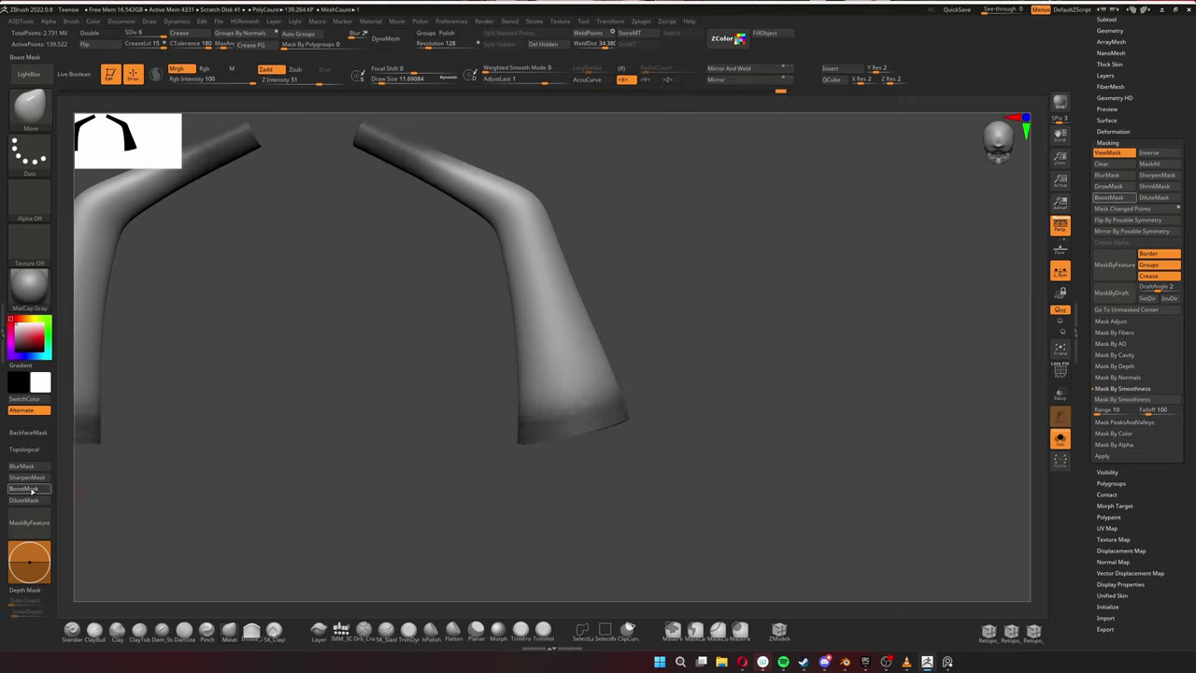
Mask a scalloped band around the sleeve's flared end and isolate it.
{"action": "mouse_move", "coordinate": [787, 267]}
{"action": "left_mouse_down", "text": "alt"}
{"action": "mouse_move", "coordinate": [779, 497]}
{"action": "mouse_move", "coordinate": [638, 474]}
{"action": "left_mouse_up", "text": "alt"}
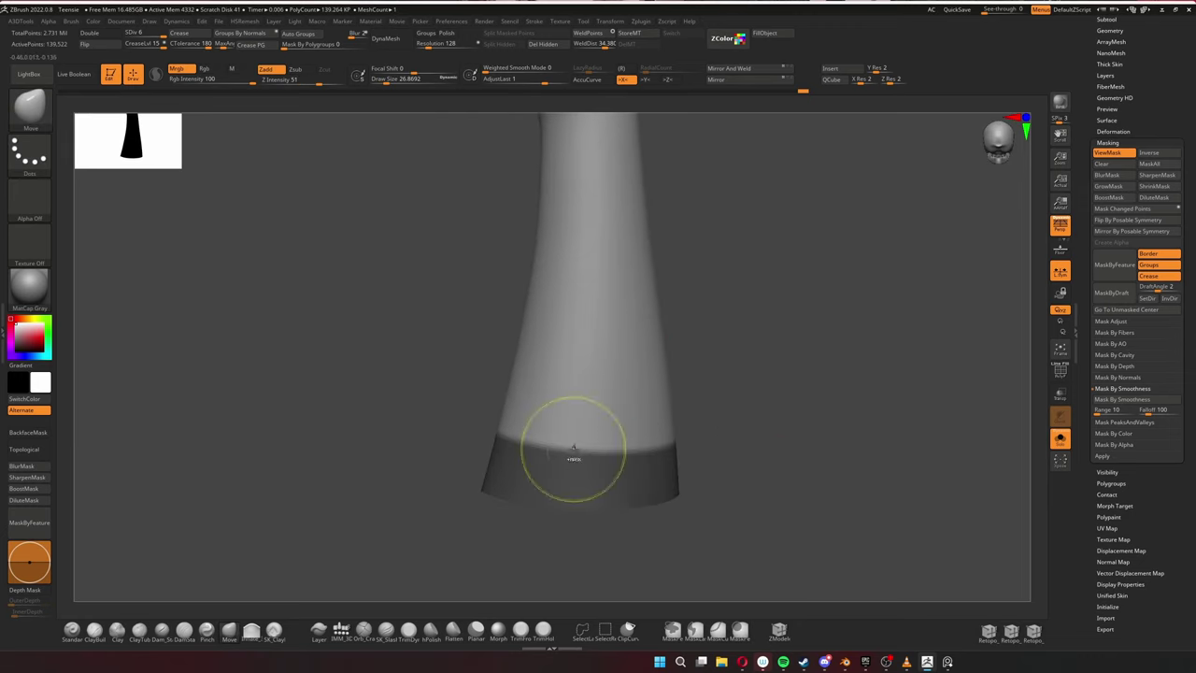
{"action": "key", "text": "ctrl"}
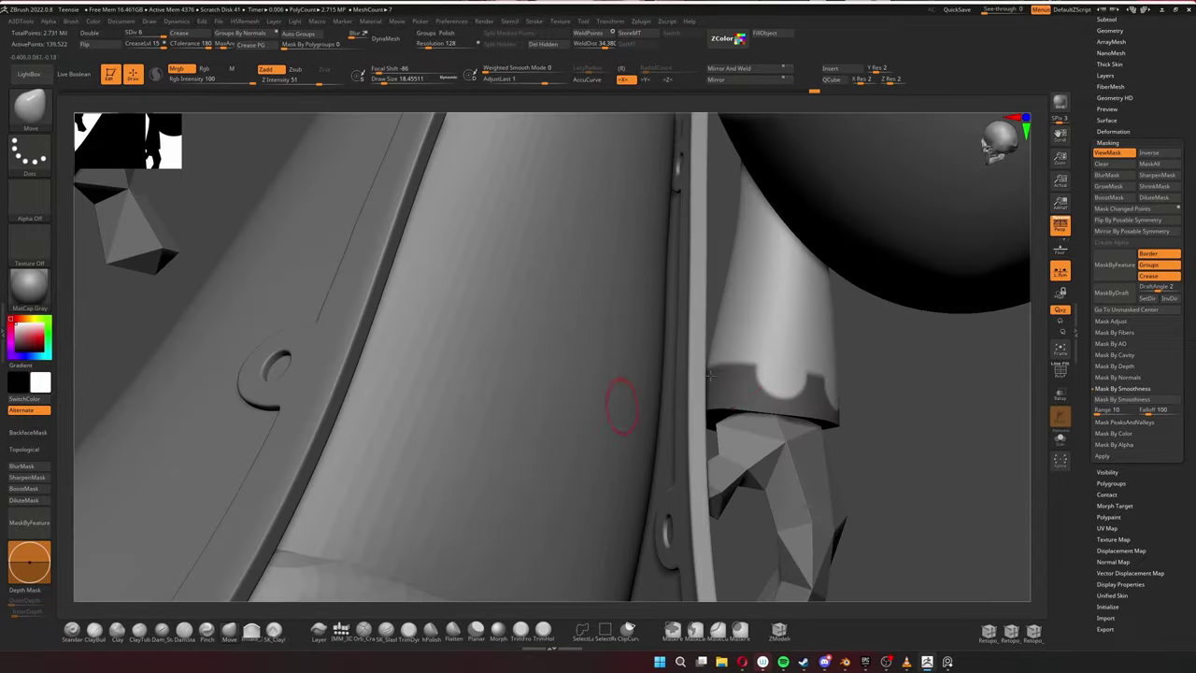
{"action": "key", "text": "alt+s"}
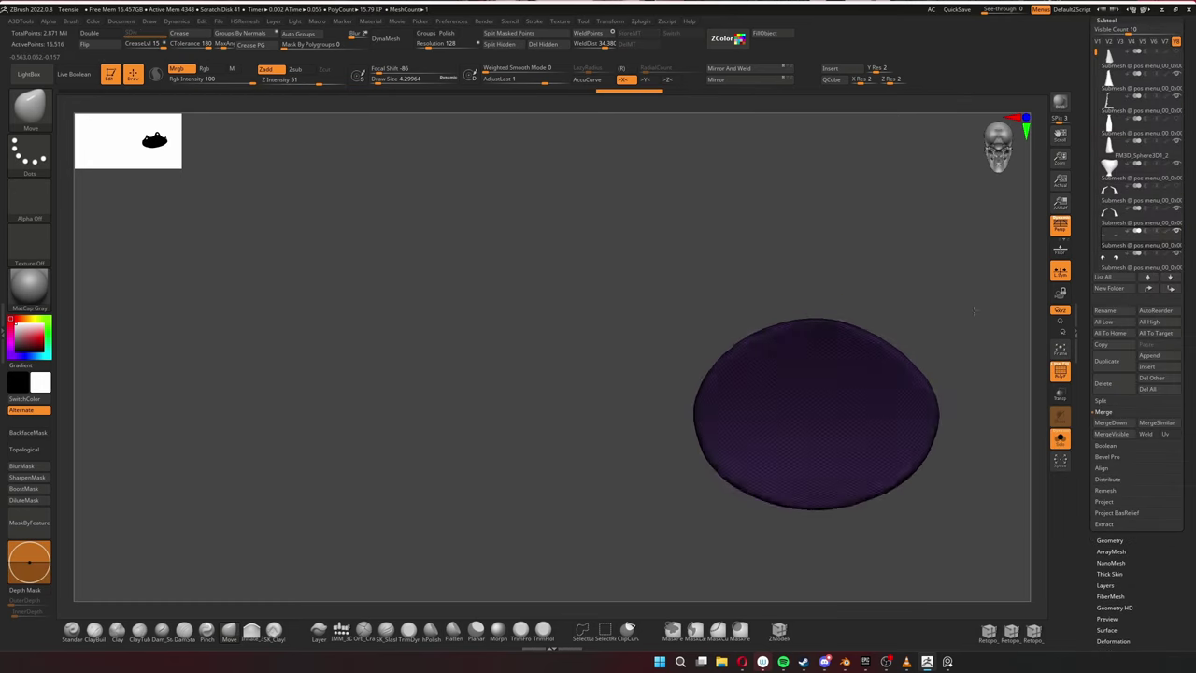
Show polygroups and ZRemesh the cuff band twice, lowering its polygon count.
{"action": "left_click", "coordinate": [1060, 372]}
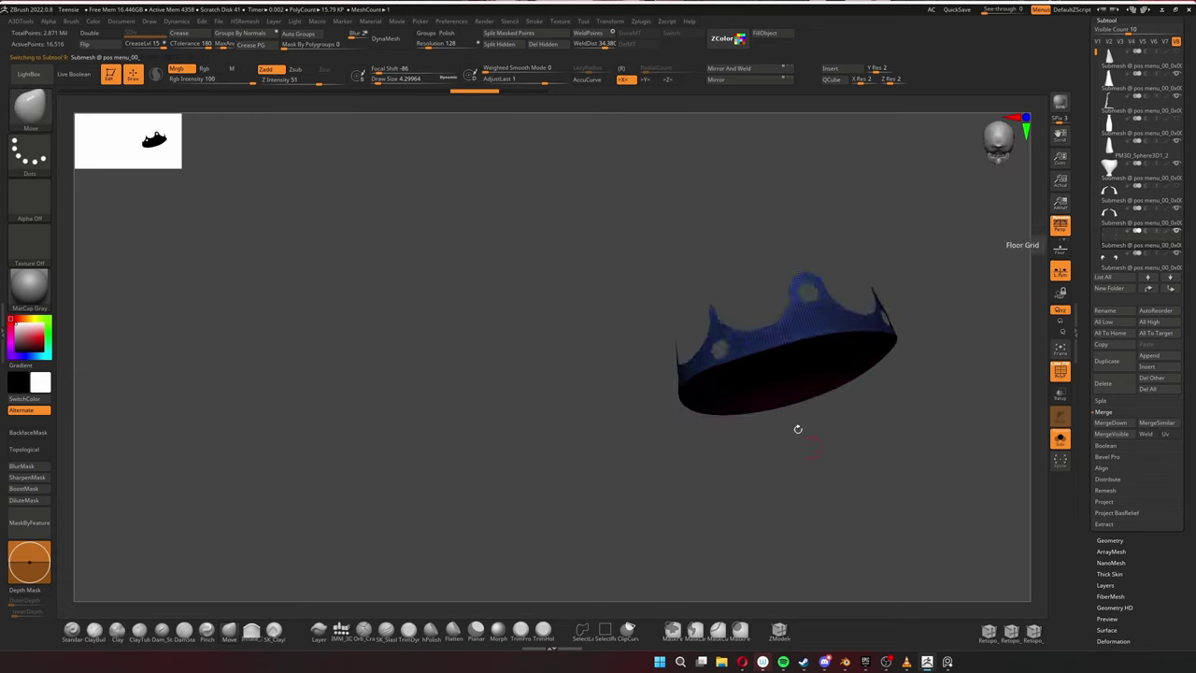
{"action": "left_click_drag", "start_coordinate": [874, 322], "coordinate": [897, 377]}
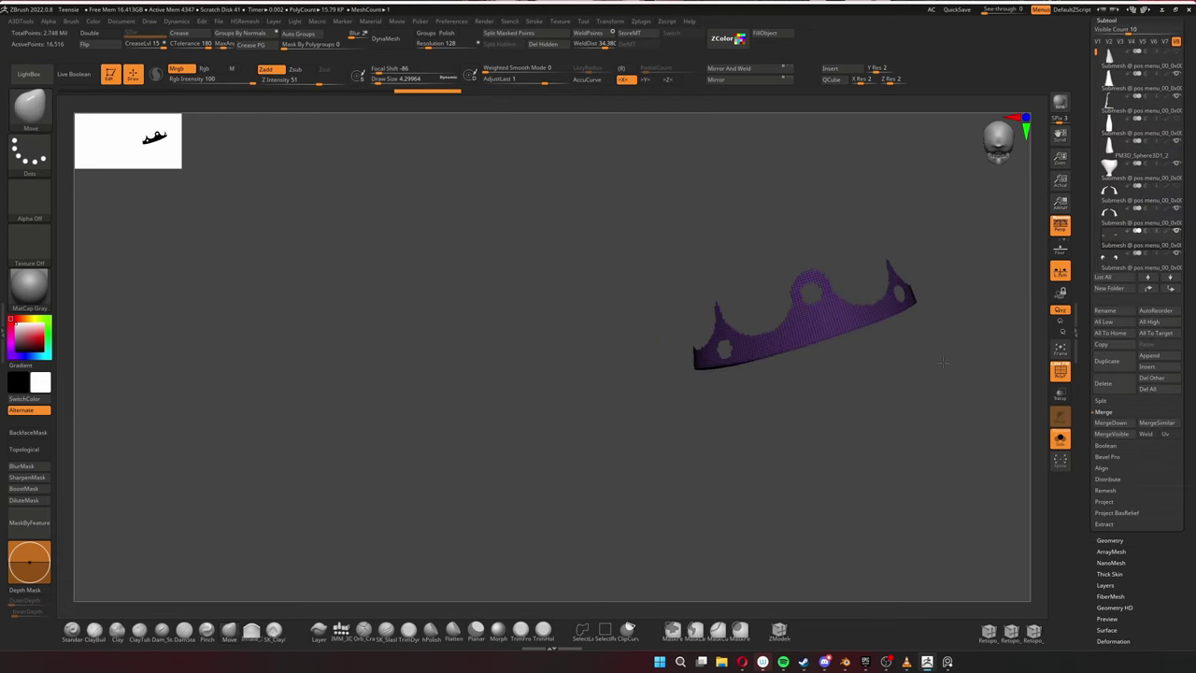
{"action": "left_click_drag", "start_coordinate": [943, 363], "coordinate": [728, 113]}
{"action": "key", "text": "alt+z"}
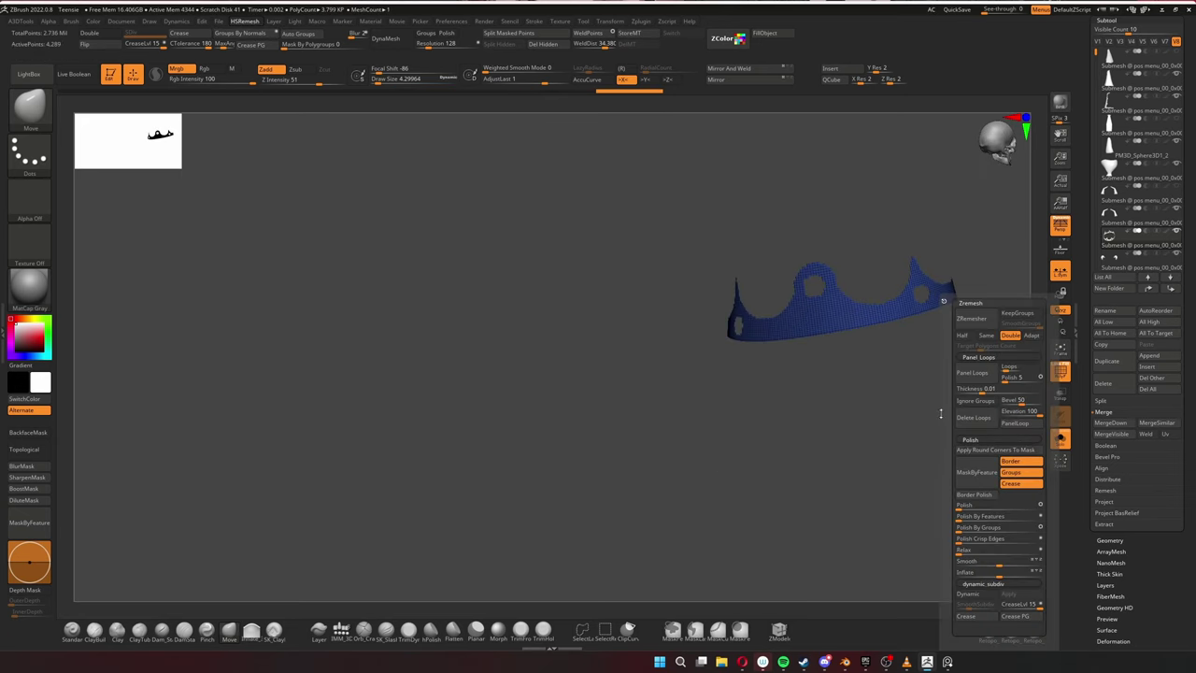
{"action": "left_click", "coordinate": [971, 318]}
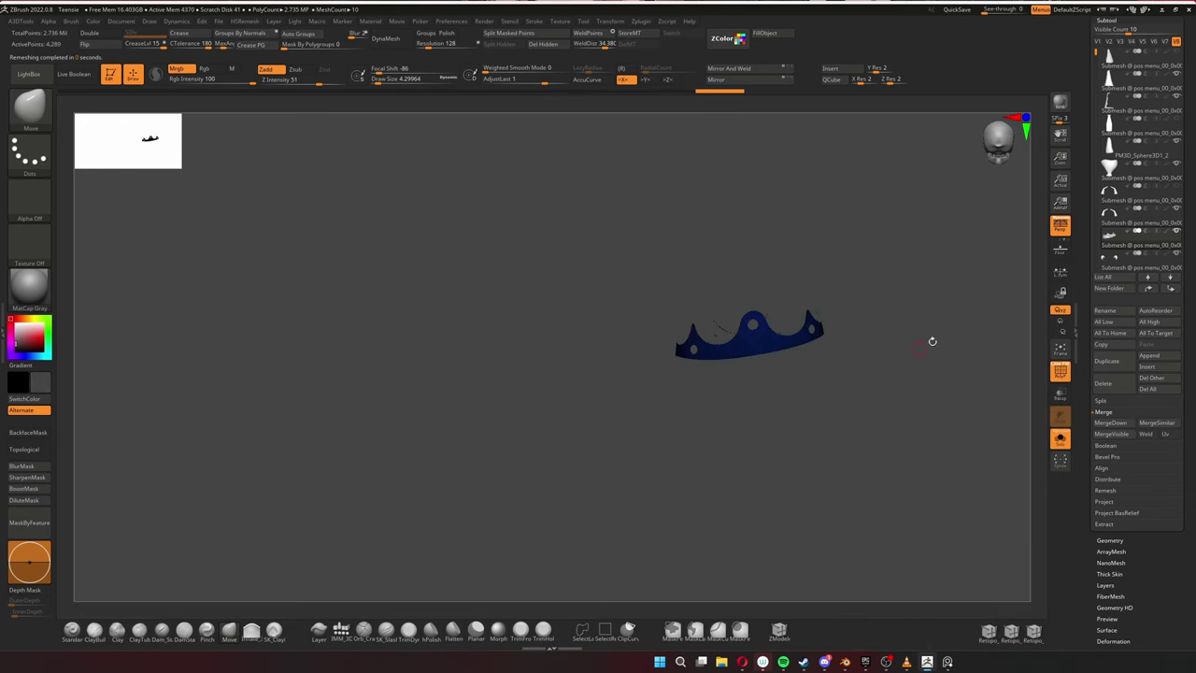
{"action": "key", "text": "alt+z"}
{"action": "left_click", "coordinate": [934, 321]}
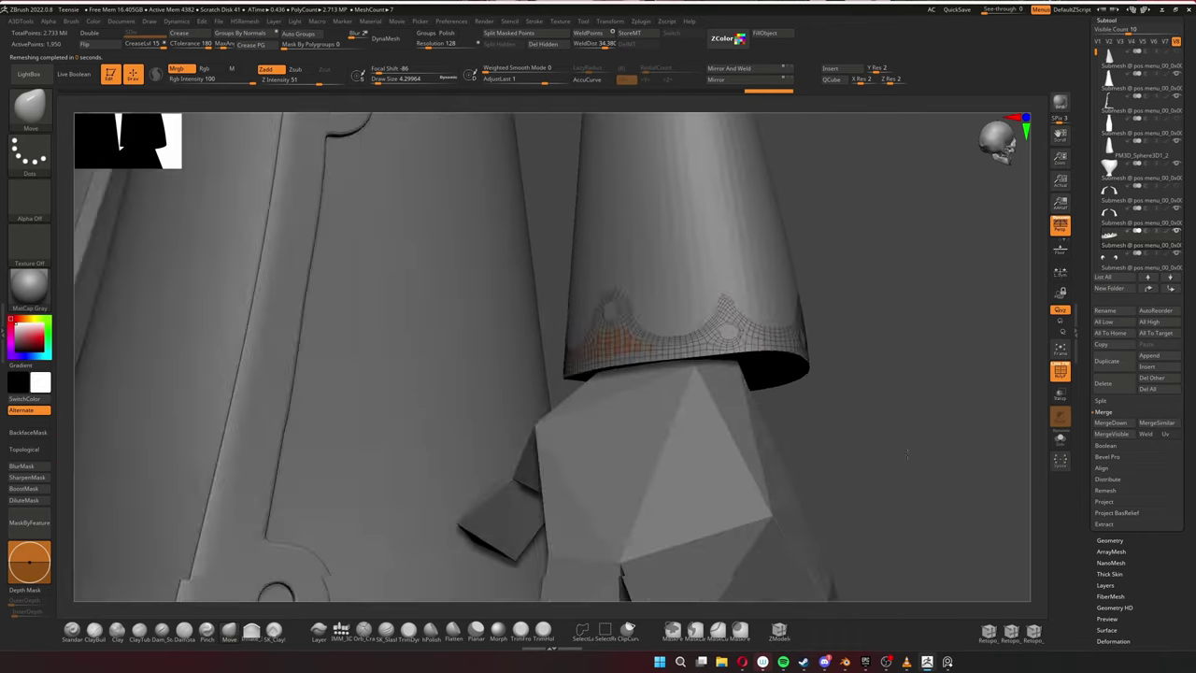
{"action": "key", "text": "alt+z"}
Switch to ZModeler, solo the cuff band and remesh it once more.
{"action": "key", "text": "b"}
{"action": "key", "text": "z"}
{"action": "key", "text": "m"}
{"action": "key", "text": "f"}
{"action": "left_click_drag", "start_coordinate": [654, 374], "coordinate": [841, 355]}
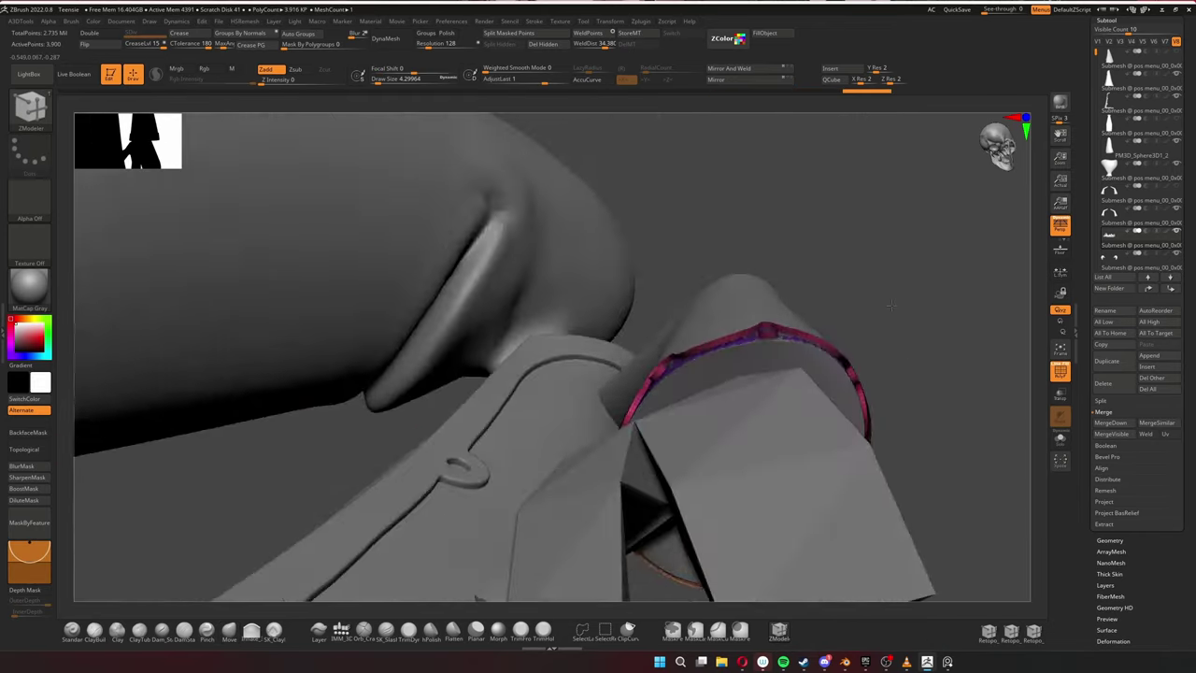
{"action": "left_click", "coordinate": [1060, 439]}
{"action": "key", "text": "alt+z"}
{"action": "left_click", "coordinate": [935, 319]}
{"action": "mouse_move", "coordinate": [935, 319]}
{"action": "left_mouse_down"}
{"action": "mouse_move", "coordinate": [943, 385]}
{"action": "mouse_move", "coordinate": [932, 358]}
{"action": "left_mouse_up"}
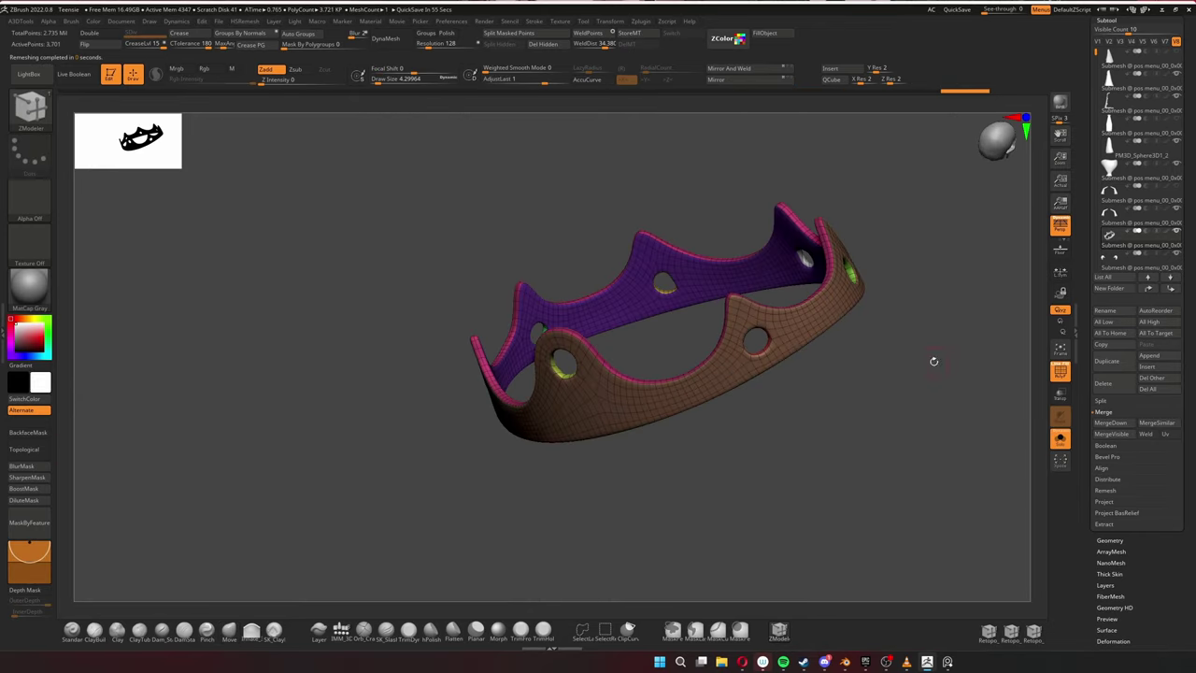
Turn Solo off, check the cuff on the sleeve with Move, then select the tube pieces.
{"action": "left_click", "coordinate": [1059, 440]}
{"action": "left_click_drag", "start_coordinate": [947, 299], "coordinate": [934, 308]}
{"action": "key", "text": "b"}
{"action": "key", "text": "m"}
{"action": "key", "text": "v"}
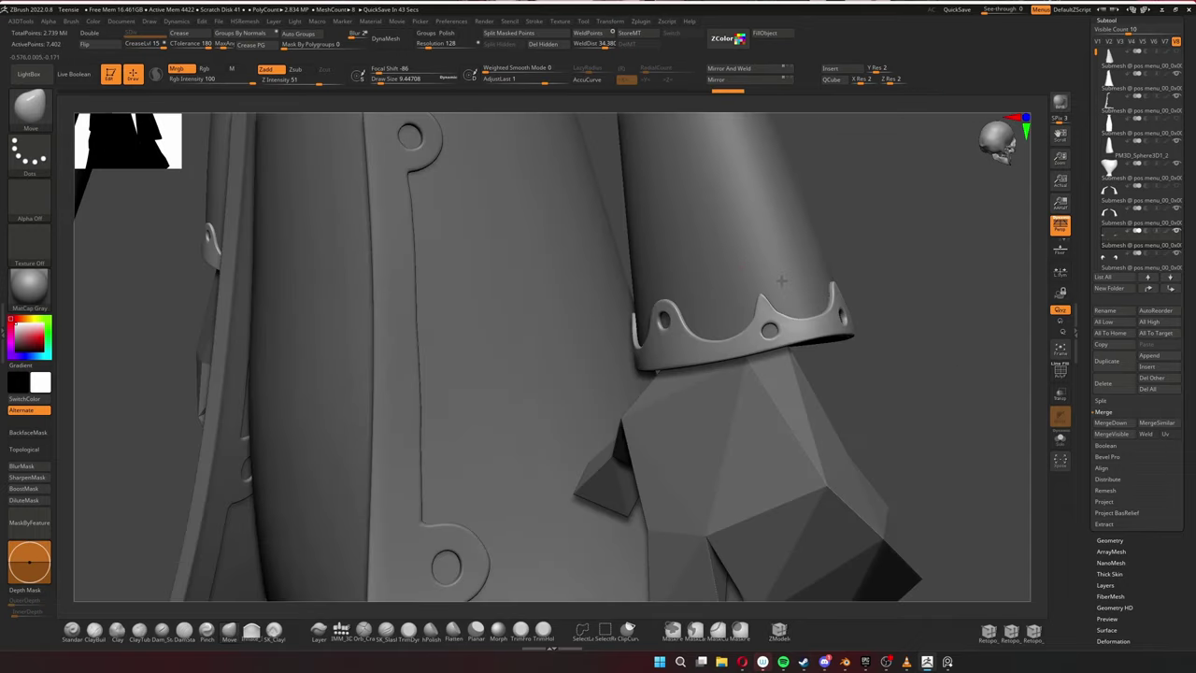
{"action": "right_click_drag", "start_coordinate": [753, 307], "coordinate": [745, 314]}
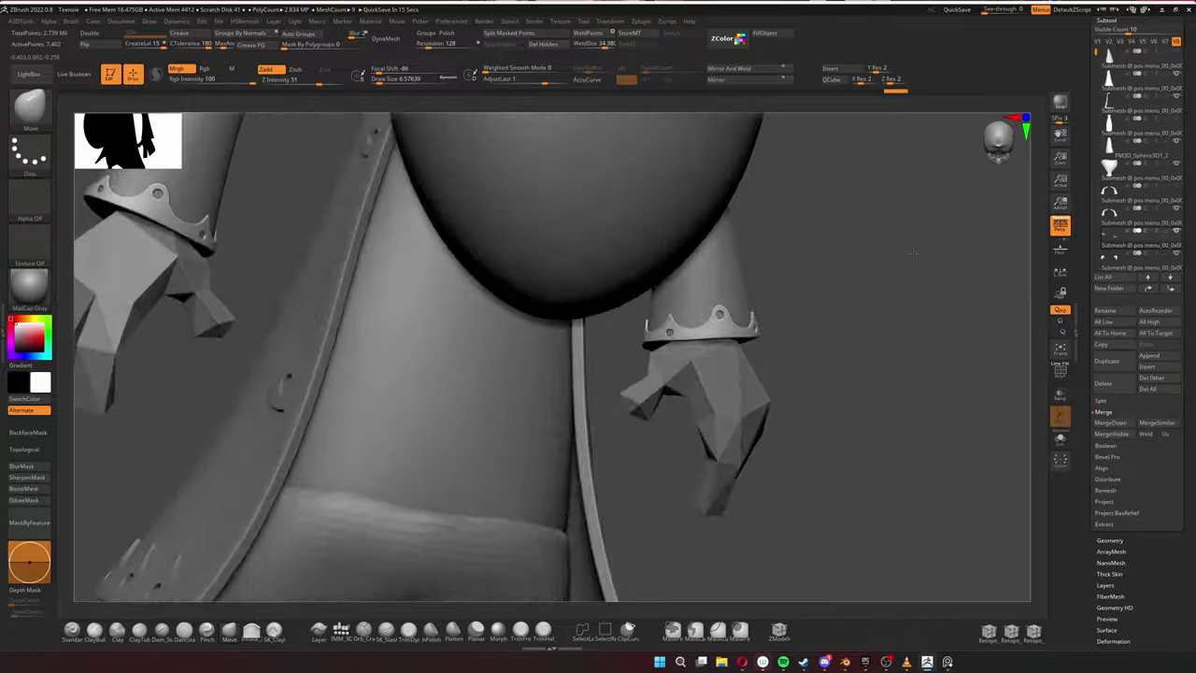
{"action": "key", "text": "f"}
{"action": "left_click_drag", "start_coordinate": [876, 326], "coordinate": [924, 374]}
{"action": "left_click", "coordinate": [789, 465], "text": "alt"}
Look under the robe and hide everything except the two foot pieces.
{"action": "right_click_drag", "start_coordinate": [789, 464], "coordinate": [706, 384]}
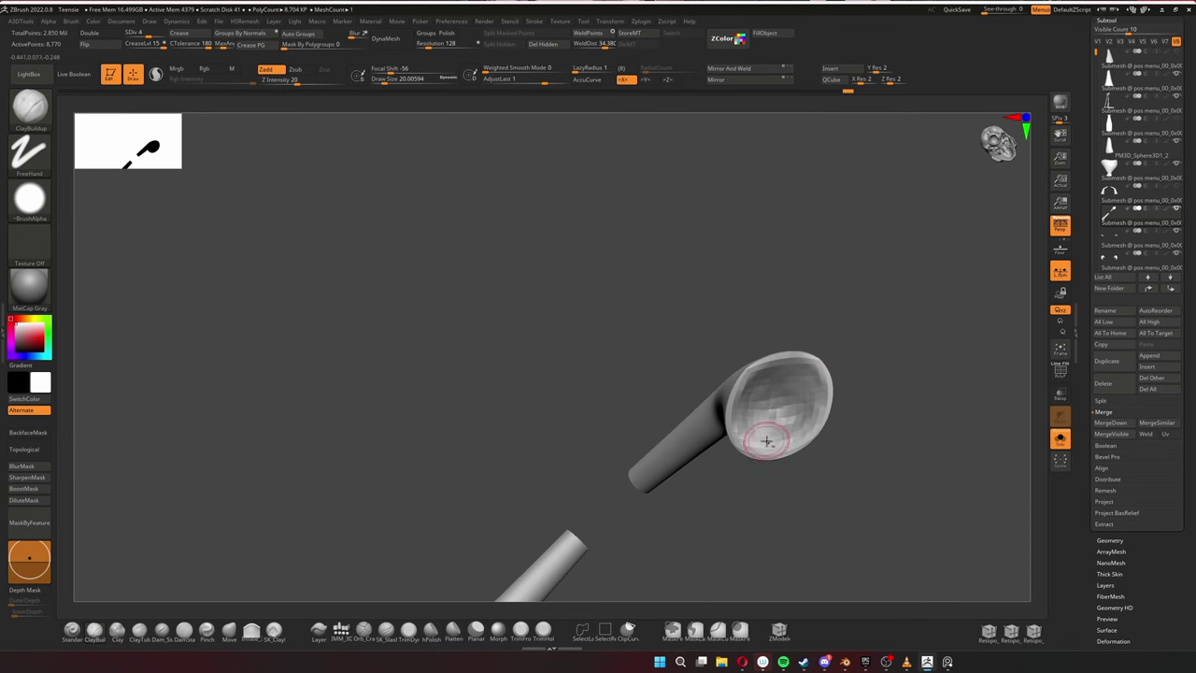
{"action": "mouse_move", "coordinate": [767, 441]}
{"action": "right_mouse_down"}
{"action": "mouse_move", "coordinate": [882, 358]}
{"action": "mouse_move", "coordinate": [872, 403]}
{"action": "mouse_move", "coordinate": [1068, 496]}
{"action": "mouse_move", "coordinate": [920, 367]}
{"action": "right_mouse_up"}
{"action": "right_click_drag", "start_coordinate": [757, 411], "coordinate": [699, 410]}
{"action": "key", "text": "shift+f"}
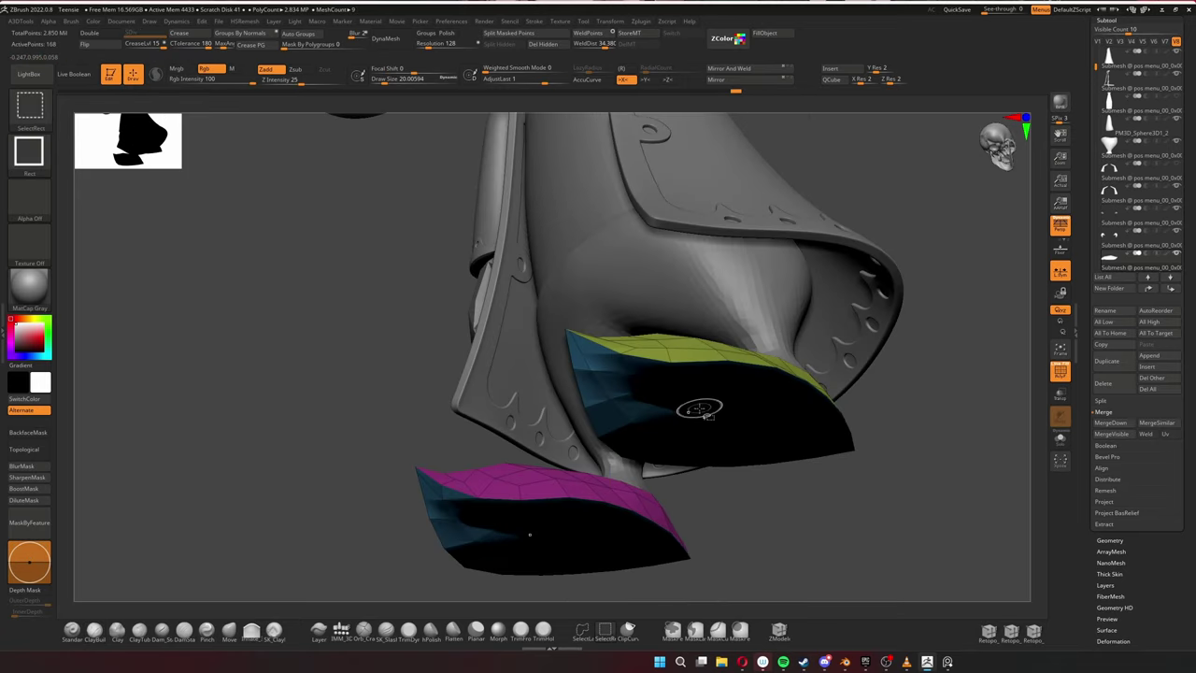
{"action": "right_click_drag", "start_coordinate": [988, 364], "coordinate": [829, 510]}
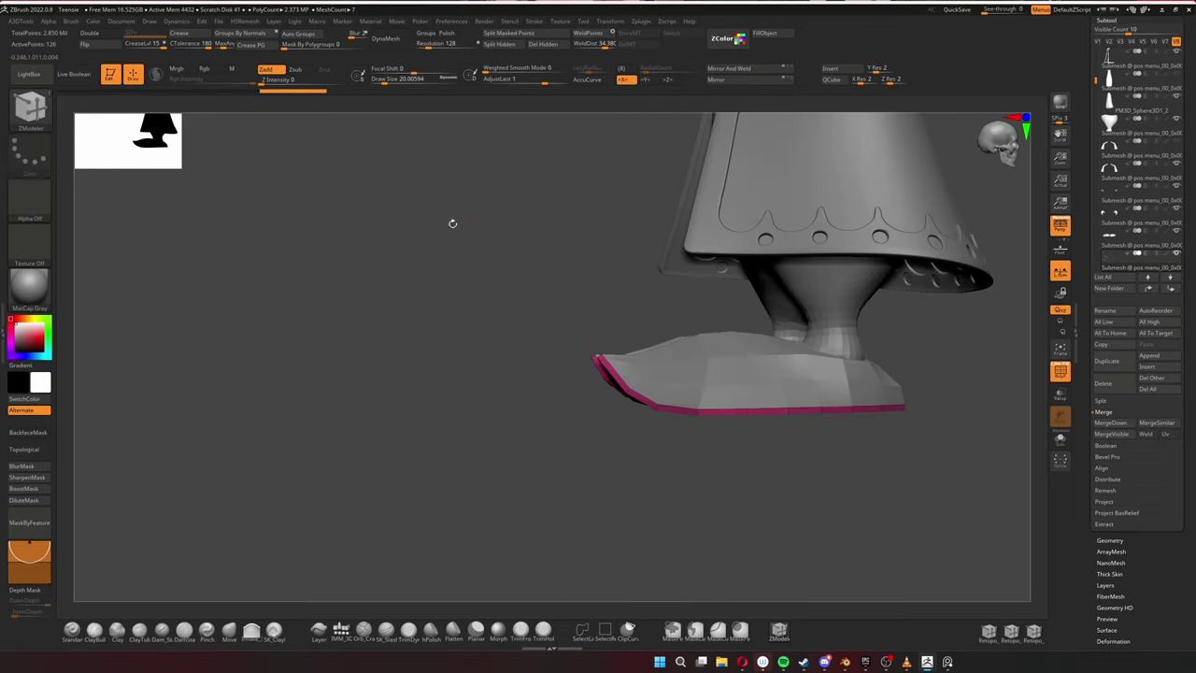
{"action": "mouse_move", "coordinate": [772, 415]}
{"action": "right_mouse_down"}
{"action": "mouse_move", "coordinate": [495, 169]}
{"action": "mouse_move", "coordinate": [577, 325]}
{"action": "right_mouse_up"}
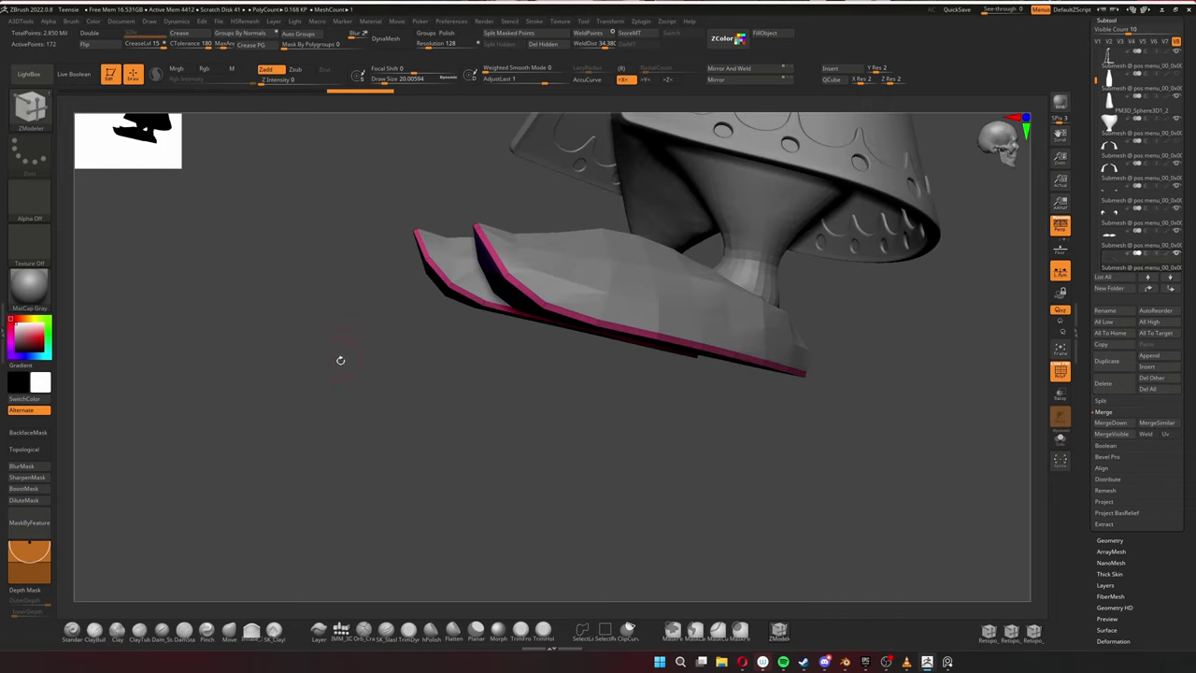
{"action": "mouse_move", "coordinate": [577, 325]}
{"action": "right_mouse_down"}
{"action": "mouse_move", "coordinate": [902, 399]}
{"action": "mouse_move", "coordinate": [765, 335]}
{"action": "right_mouse_up"}
Bring up the remeshing options for the feet and switch brushes.
{"action": "key", "text": "shift+f"}
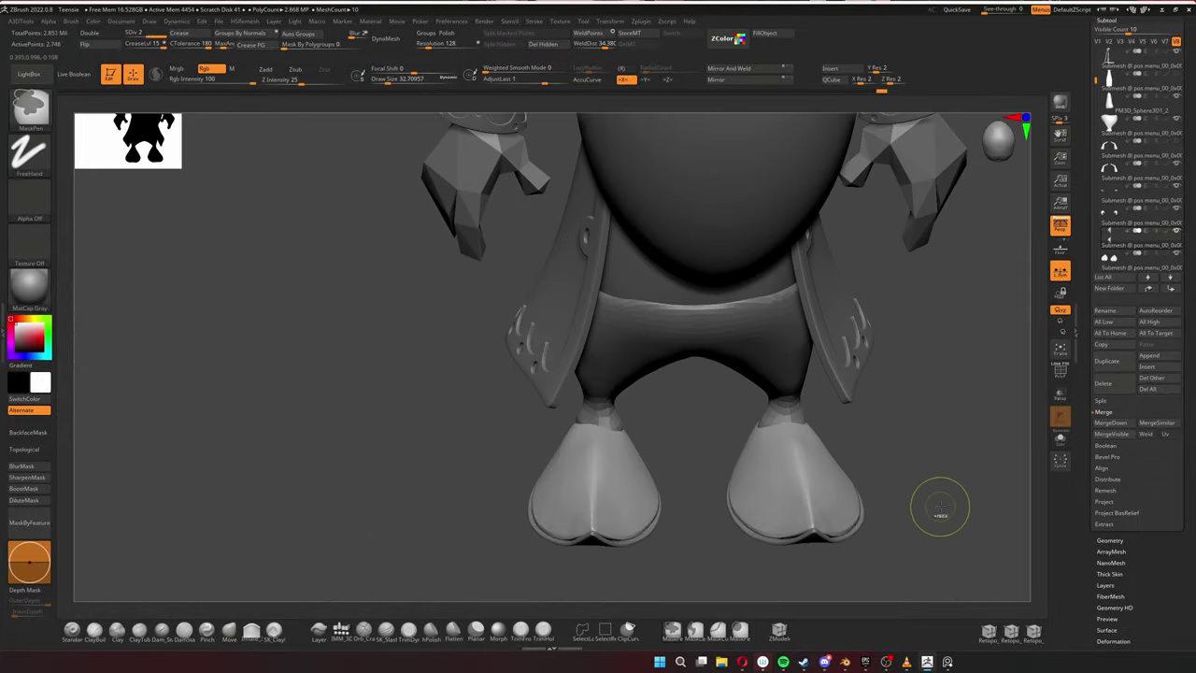
{"action": "key", "text": "b"}
{"action": "key", "text": "m"}
{"action": "key", "text": "v"}
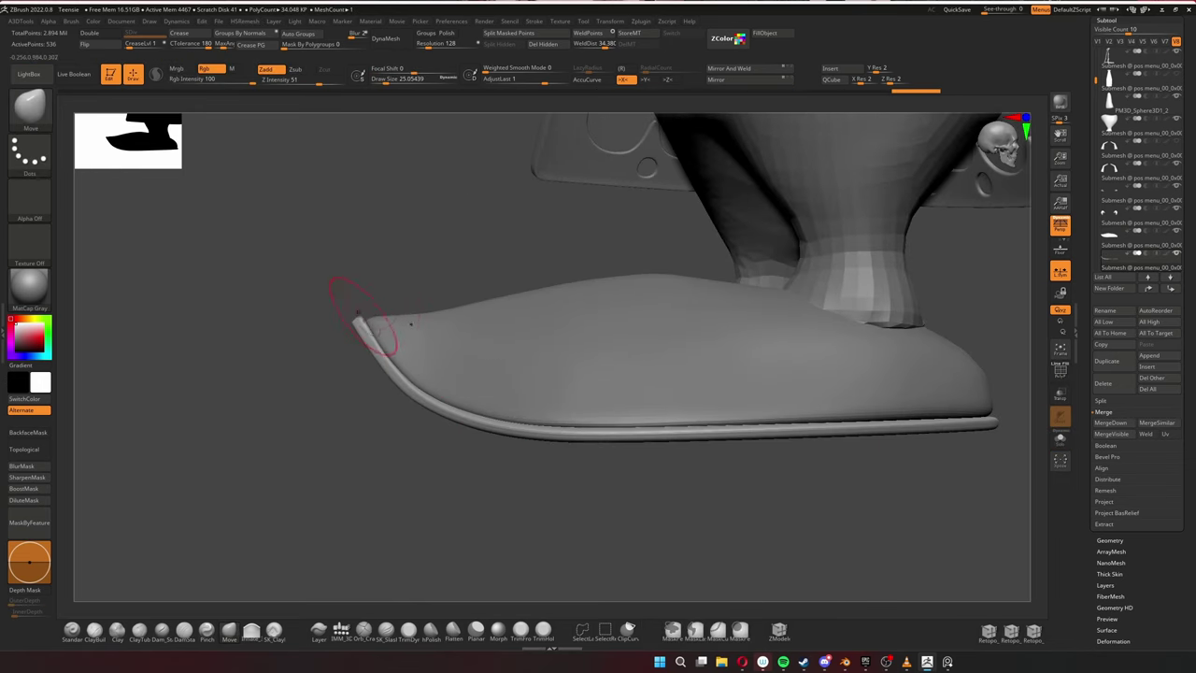
Select the almond-shaped foot piece and carve a rounded socket into its top with hPolish.
{"action": "left_click", "coordinate": [381, 353], "text": "alt"}
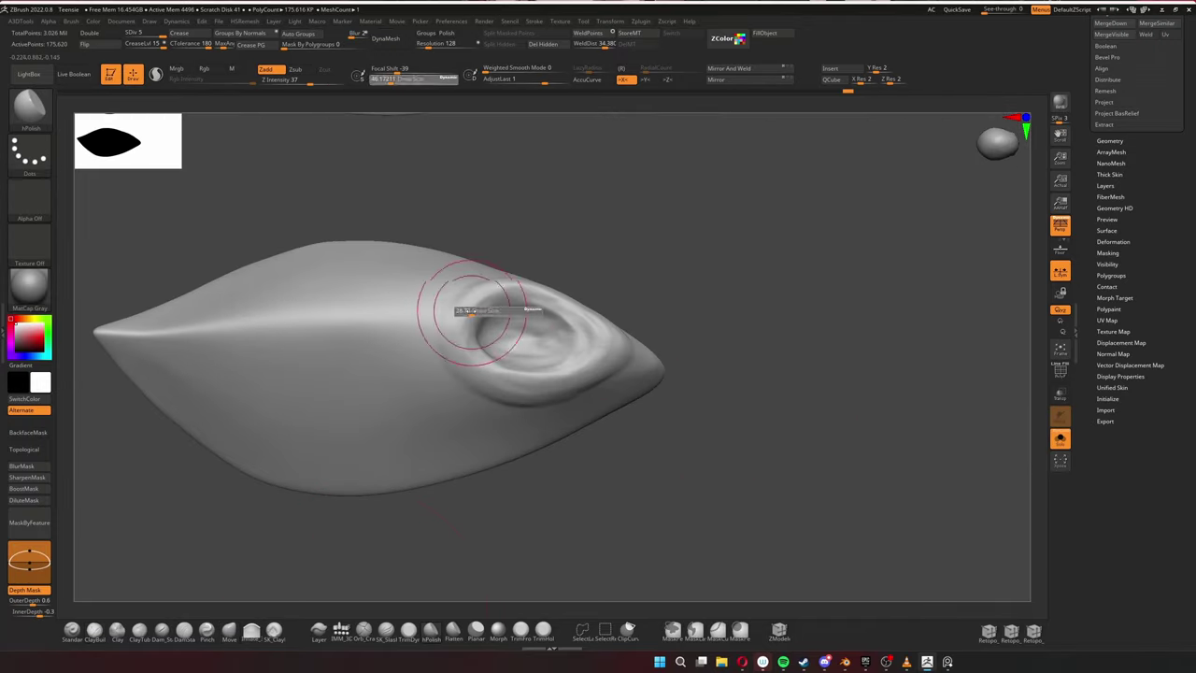
{"action": "mouse_move", "coordinate": [561, 376]}
{"action": "right_mouse_down"}
{"action": "mouse_move", "coordinate": [493, 267]}
{"action": "mouse_move", "coordinate": [507, 361]}
{"action": "mouse_move", "coordinate": [617, 374]}
{"action": "right_mouse_up"}
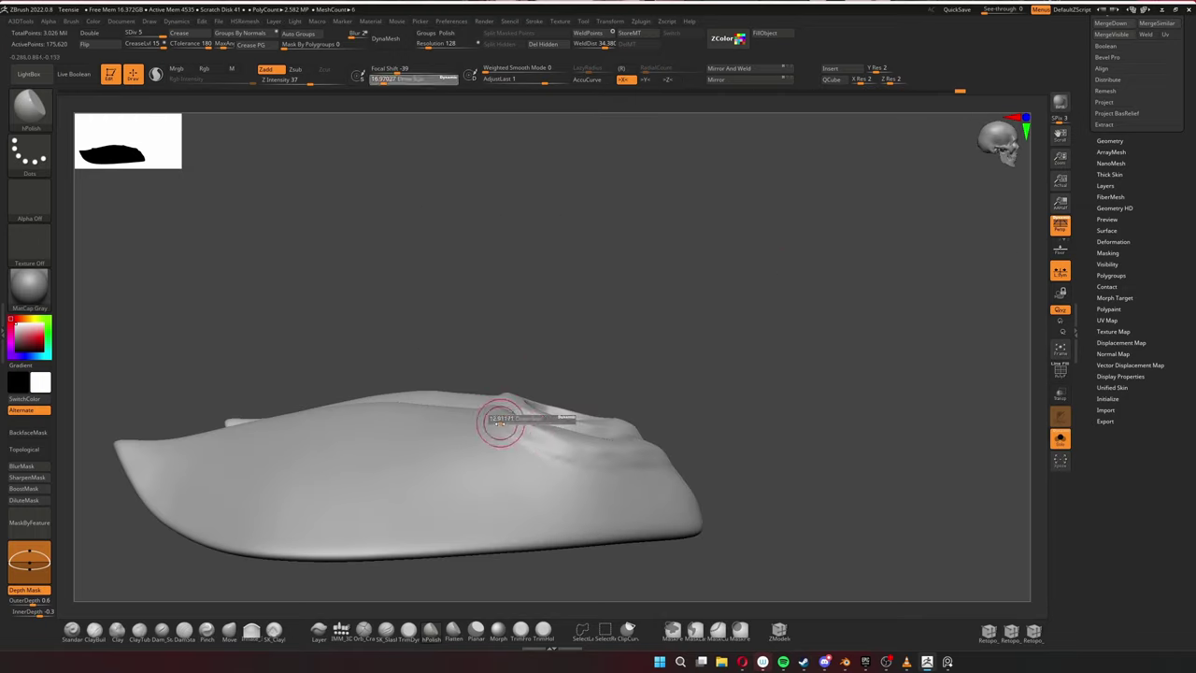
Insert an edge loop on the holed trim with ZModeler and fit it over the shoe toe.
{"action": "mouse_move", "coordinate": [500, 423]}
{"action": "right_mouse_down"}
{"action": "mouse_move", "coordinate": [542, 480]}
{"action": "mouse_move", "coordinate": [716, 480]}
{"action": "mouse_move", "coordinate": [830, 350]}
{"action": "right_mouse_up"}
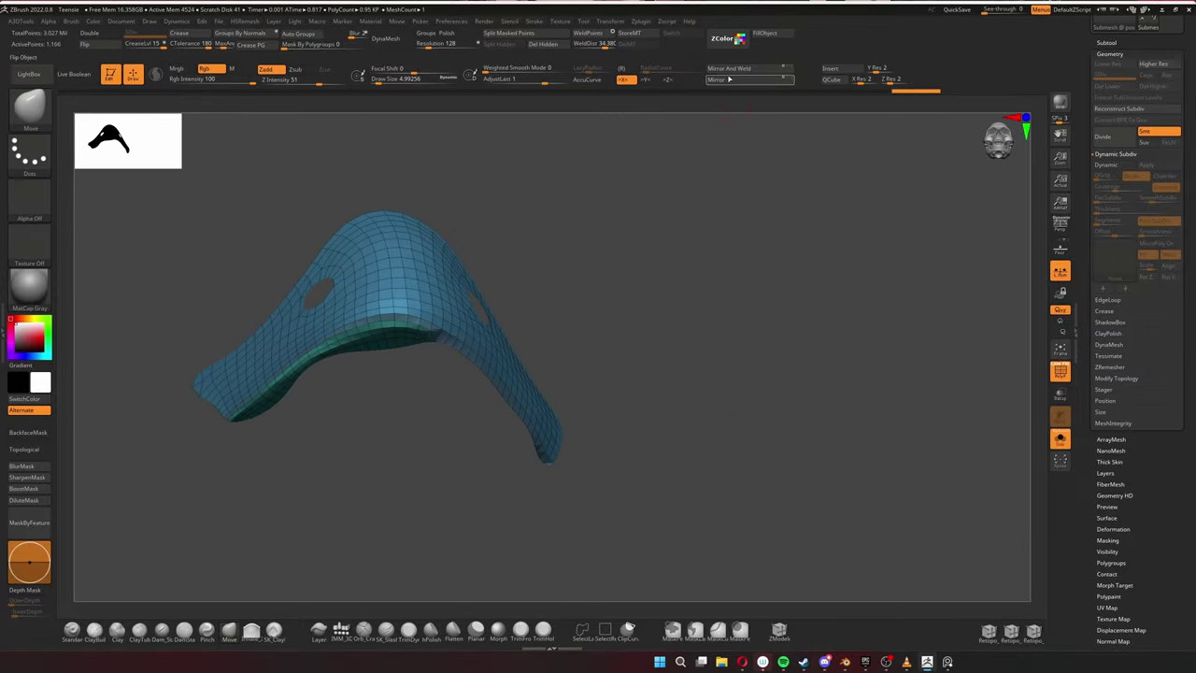
{"action": "key", "text": "space"}
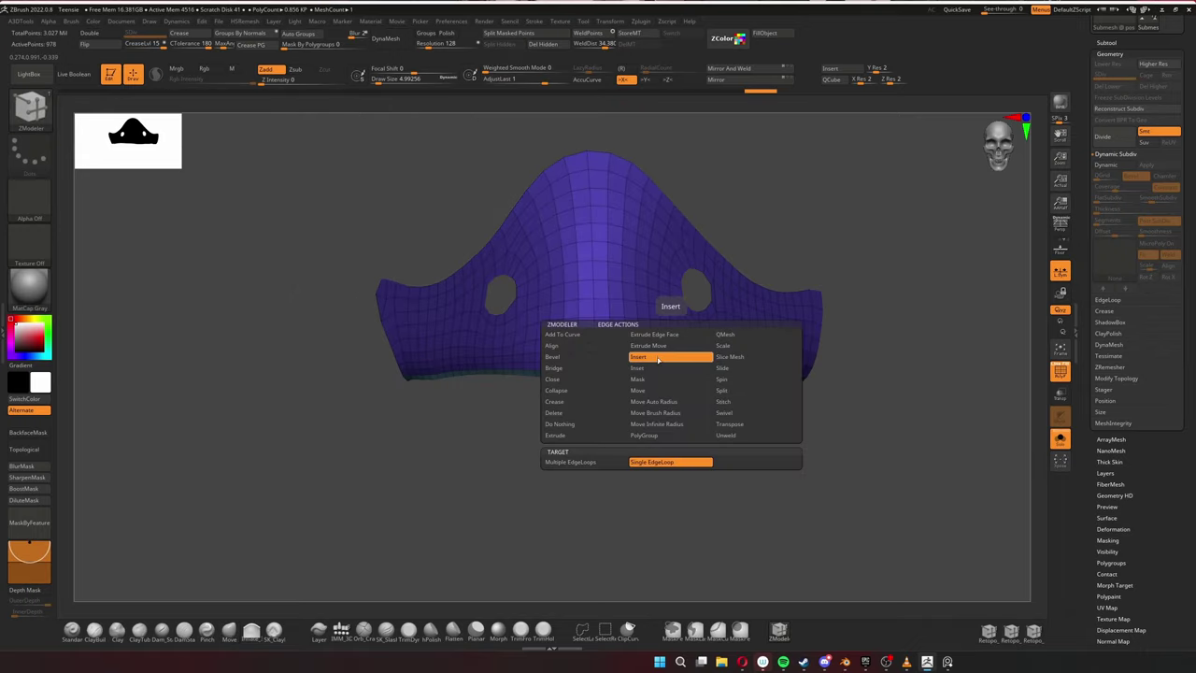
{"action": "left_click", "coordinate": [588, 383]}
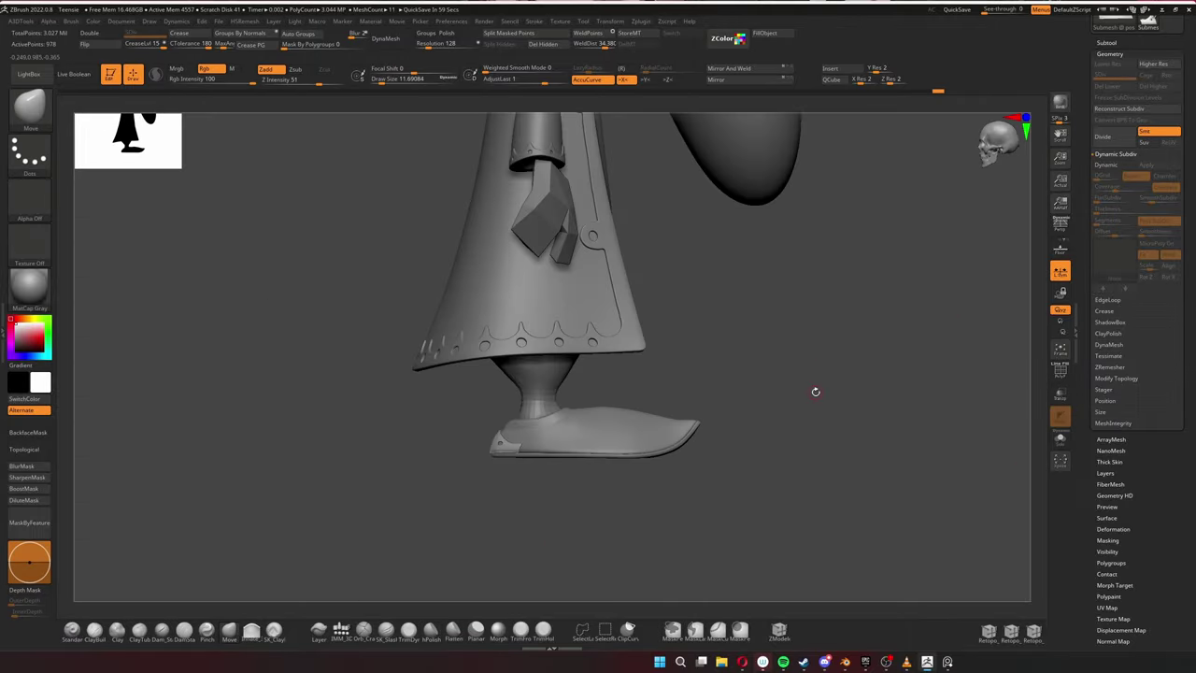
{"action": "right_click_drag", "start_coordinate": [815, 391], "coordinate": [565, 436], "text": "ctrl"}
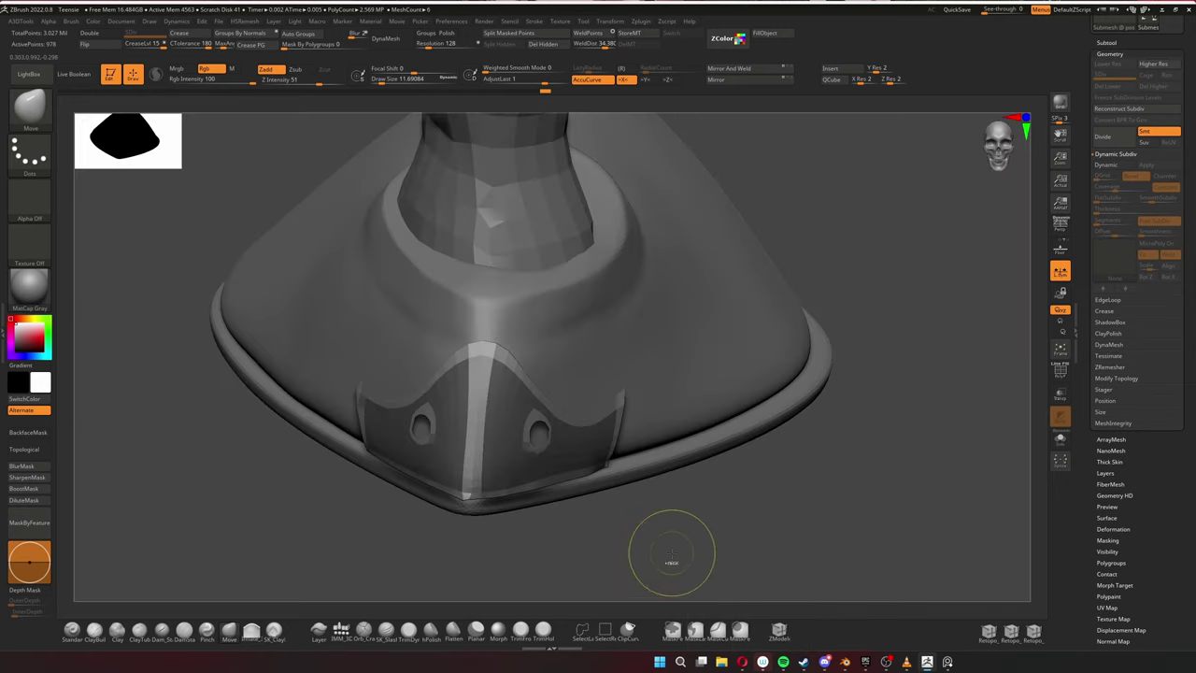
Solo the pants and mask a scalloped band along their top edge.
{"action": "left_click", "coordinate": [1066, 437]}
{"action": "left_click_drag", "start_coordinate": [449, 485], "coordinate": [458, 482]}
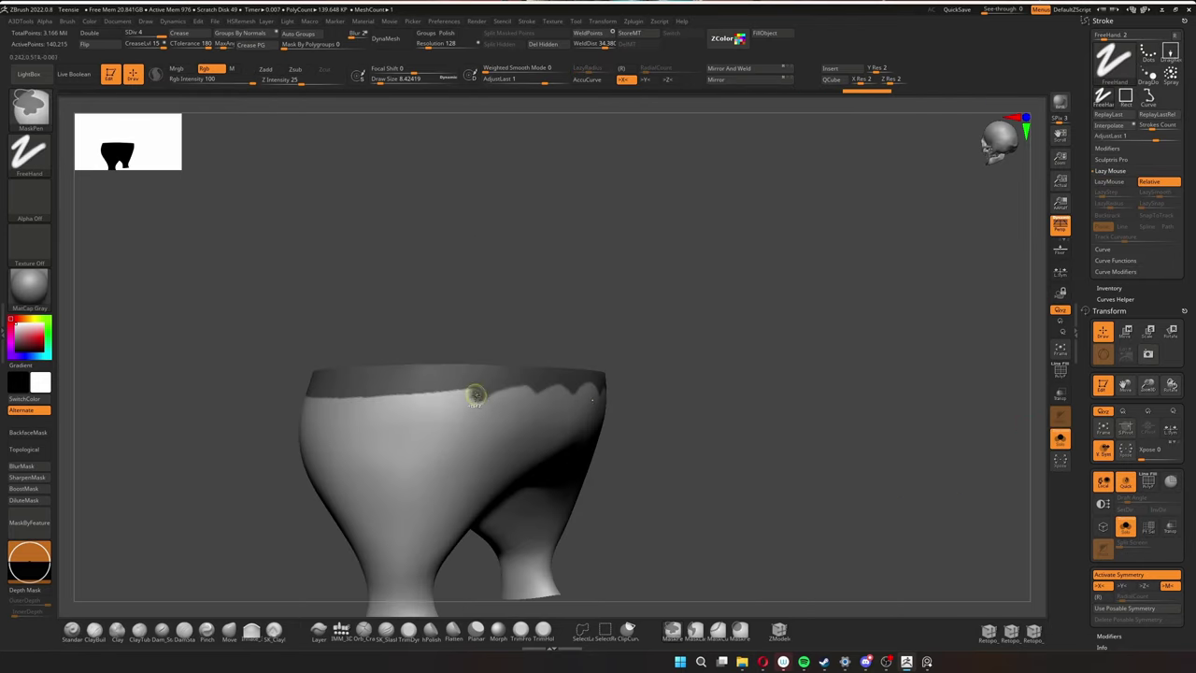
{"action": "right_click_drag", "start_coordinate": [769, 218], "coordinate": [528, 432], "text": "ctrl"}
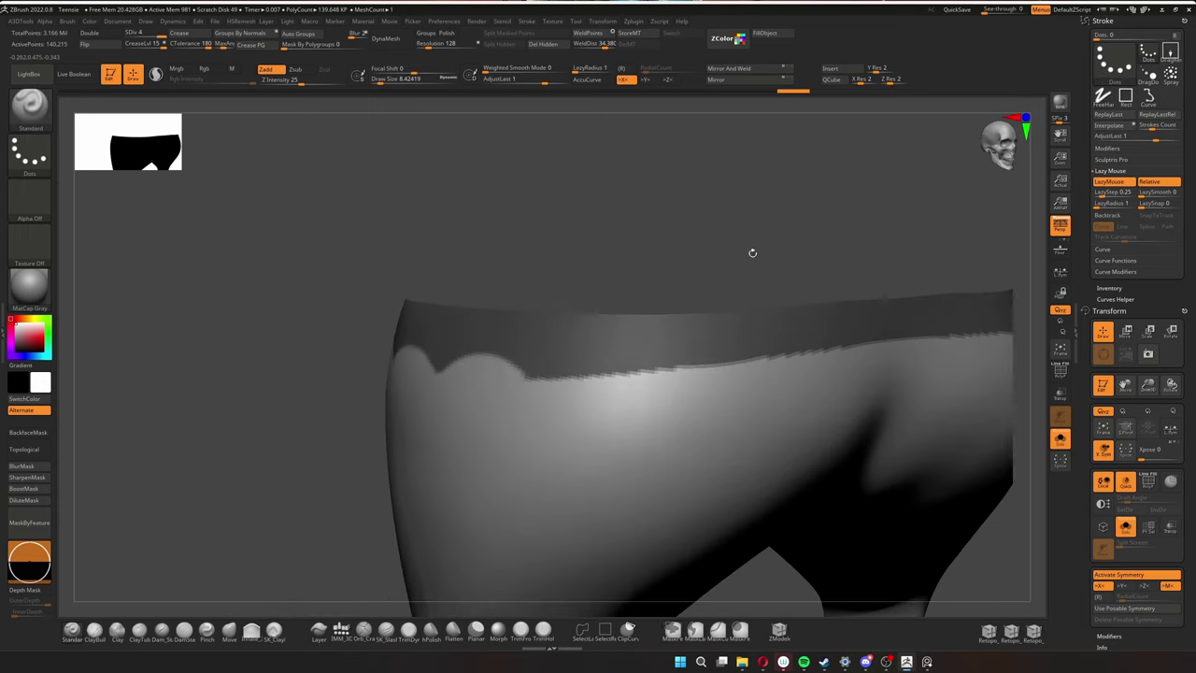
{"action": "mouse_move", "coordinate": [750, 253]}
{"action": "left_mouse_down"}
{"action": "mouse_move", "coordinate": [719, 243]}
{"action": "mouse_move", "coordinate": [706, 301]}
{"action": "left_mouse_up"}
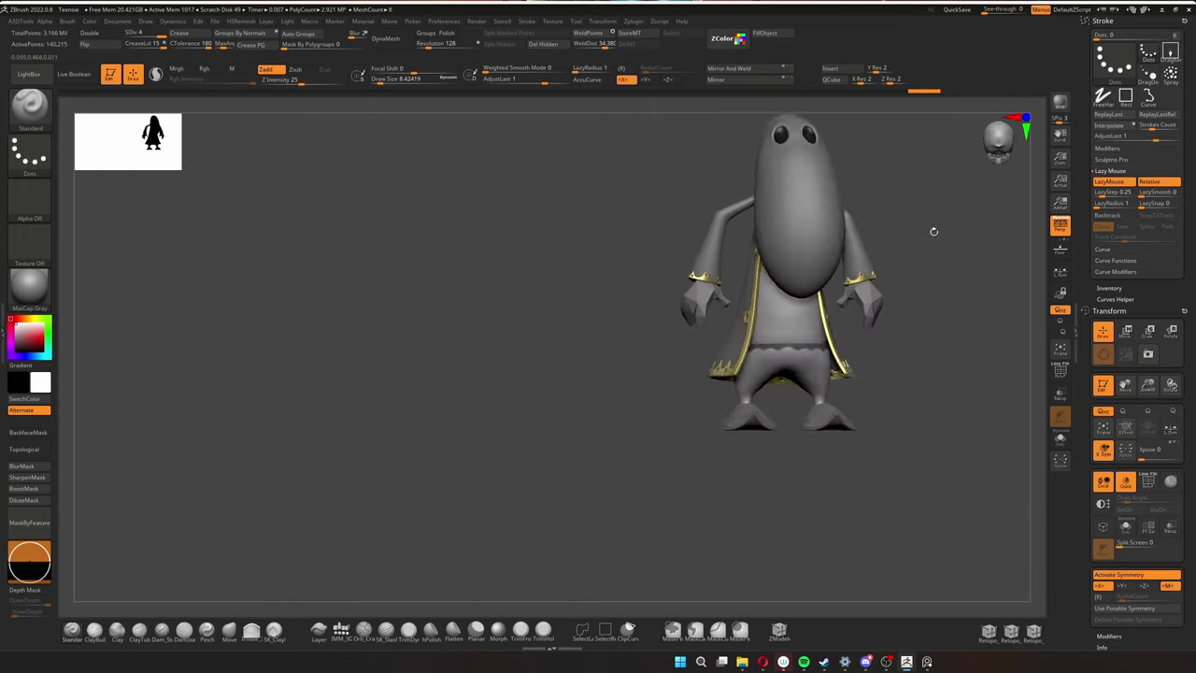
{"action": "left_click_drag", "start_coordinate": [932, 233], "coordinate": [900, 382]}
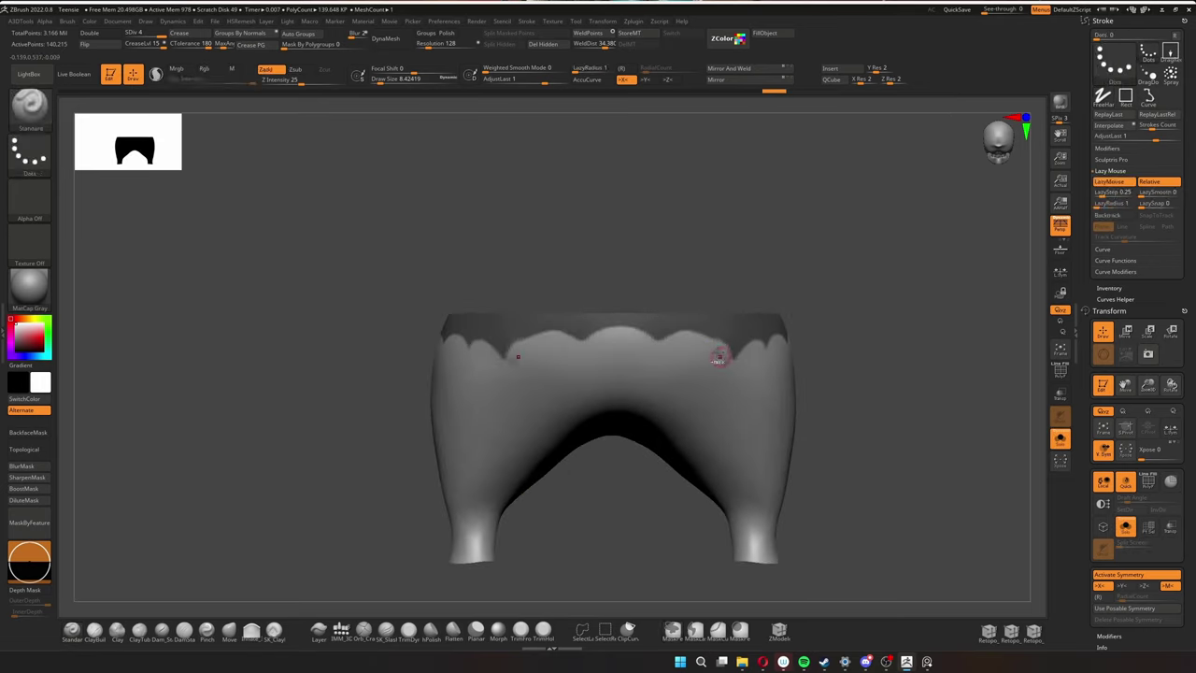
{"action": "left_click_drag", "start_coordinate": [718, 356], "coordinate": [826, 346]}
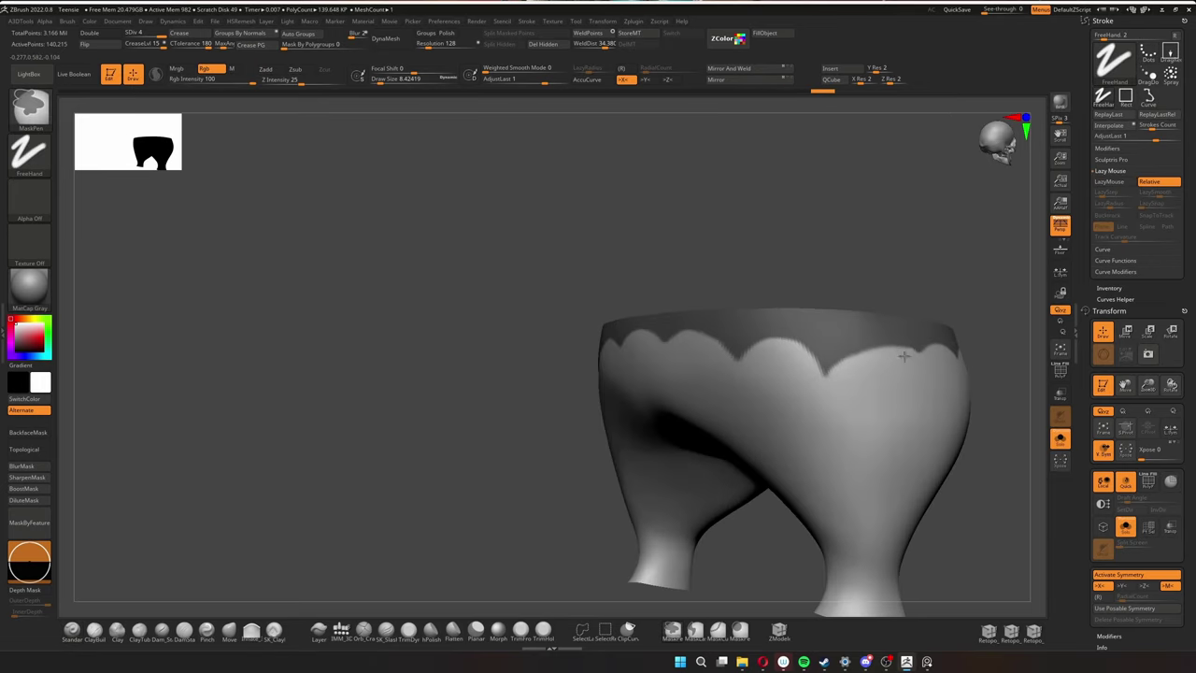
Bring back the full character and zoom in on the pants' belt area.
{"action": "left_click", "coordinate": [953, 345], "text": "ctrl+shift"}
{"action": "mouse_move", "coordinate": [959, 349]}
{"action": "left_mouse_down"}
{"action": "mouse_move", "coordinate": [892, 371]}
{"action": "mouse_move", "coordinate": [719, 259]}
{"action": "mouse_move", "coordinate": [741, 341]}
{"action": "left_mouse_up"}
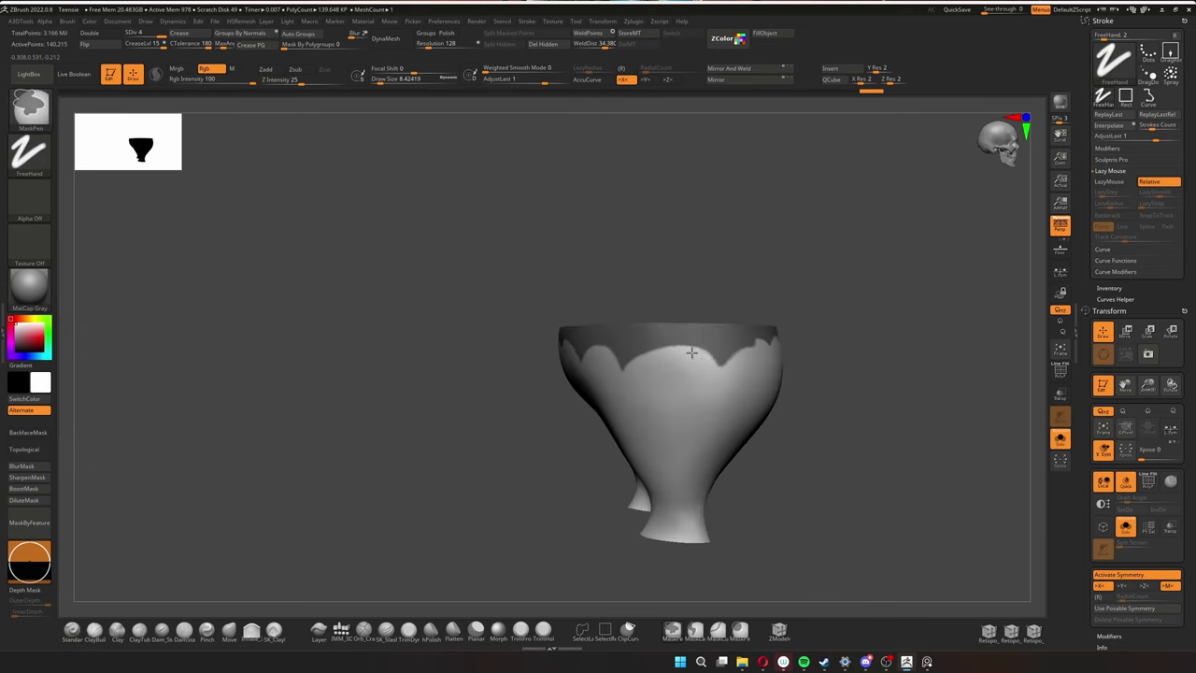
{"action": "left_click", "coordinate": [846, 319], "text": "ctrl+shift"}
{"action": "left_click_drag", "start_coordinate": [848, 321], "coordinate": [801, 289], "text": "alt"}
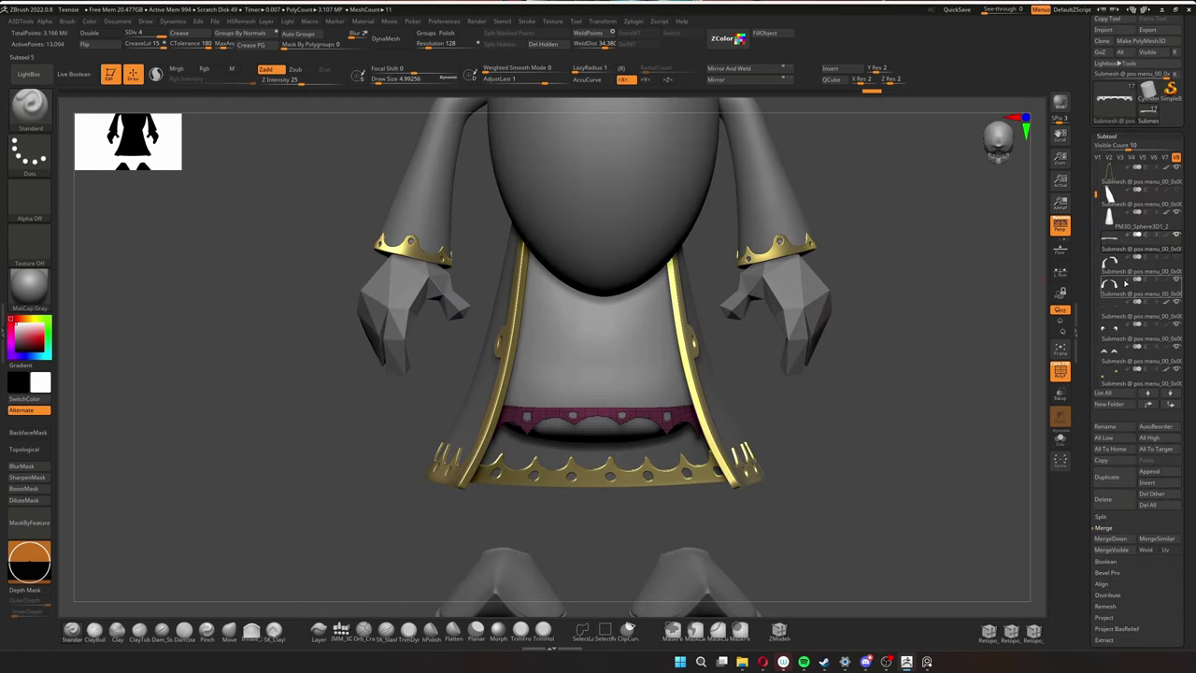
Isolate the new belt and cut a row of holes in it with ZModeler.
{"action": "key", "text": "Down"}
{"action": "key", "text": "Down"}
{"action": "key", "text": "Down"}
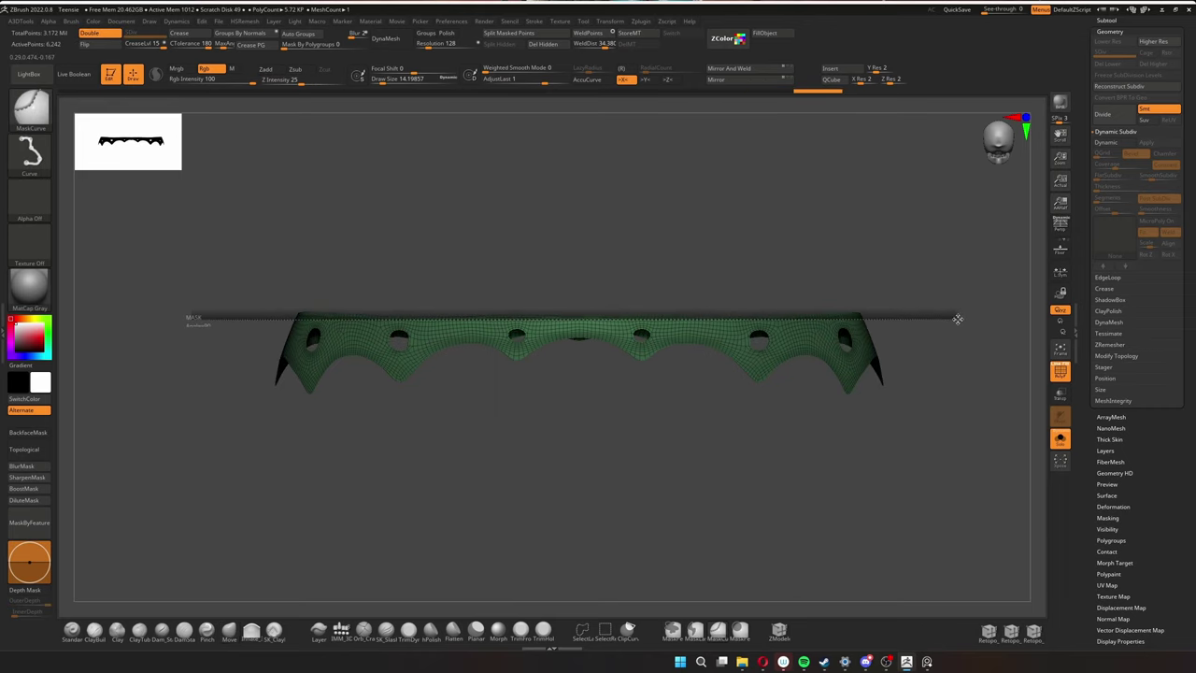
{"action": "left_click_drag", "start_coordinate": [958, 319], "coordinate": [958, 319]}
{"action": "key", "text": "w"}
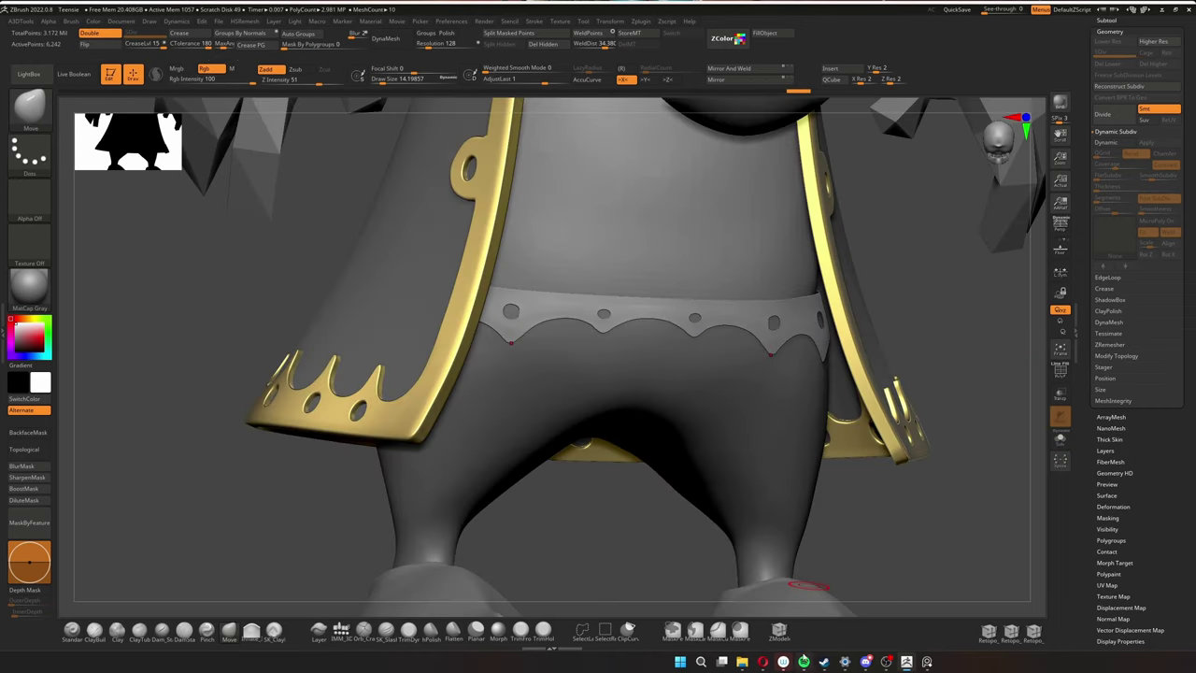
{"action": "key", "text": "b"}
{"action": "key", "text": "z"}
{"action": "key", "text": "m"}
{"action": "key", "text": "space"}
{"action": "left_click", "coordinate": [788, 316]}
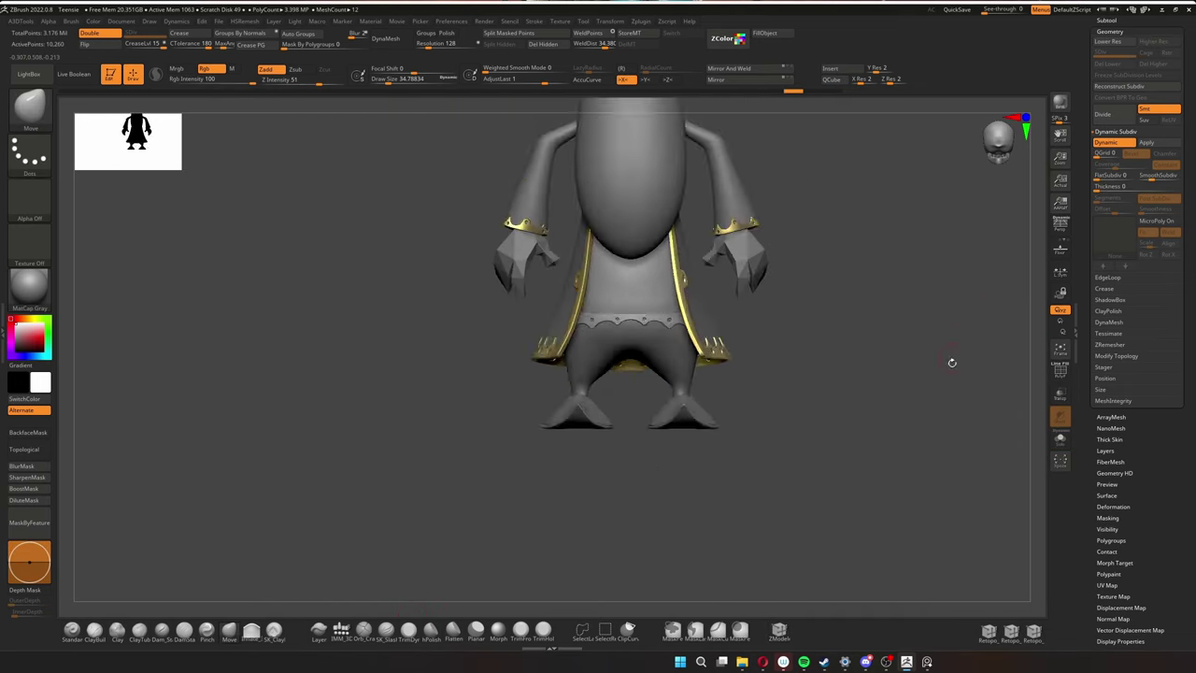
Undo a change, then puff the pants into baggy trousers with a resized ClothNudge brush.
{"action": "mouse_move", "coordinate": [964, 359]}
{"action": "left_mouse_down"}
{"action": "mouse_move", "coordinate": [250, 393]}
{"action": "mouse_move", "coordinate": [328, 488]}
{"action": "left_mouse_up"}
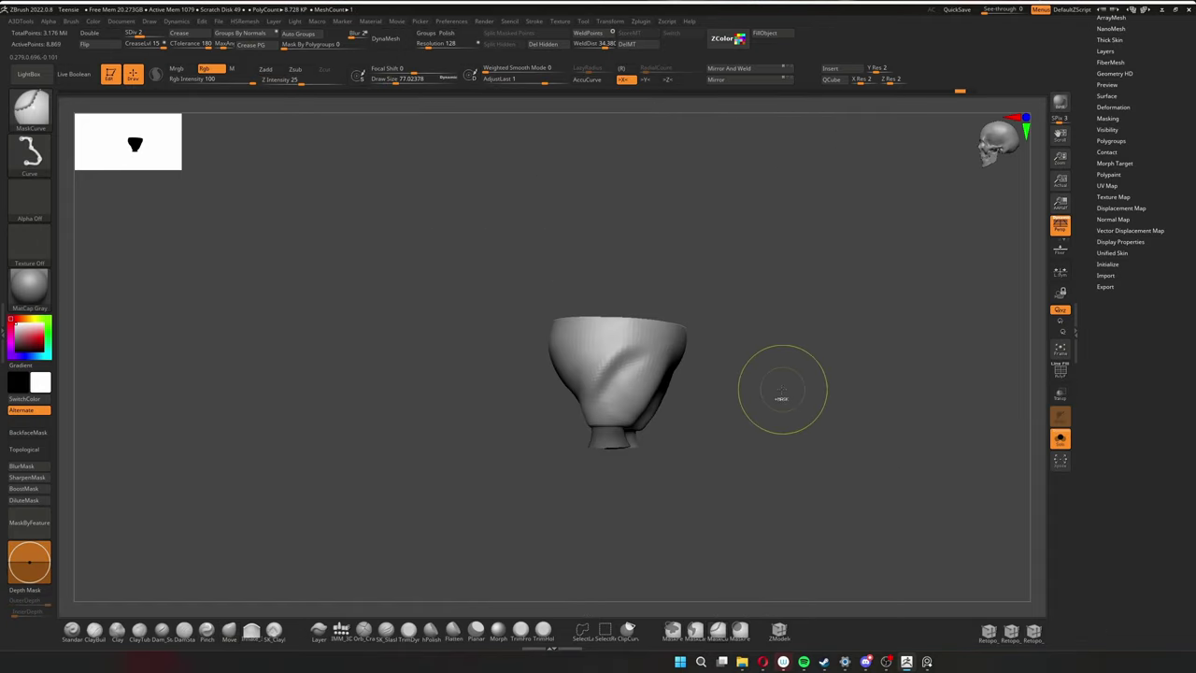
{"action": "left_click_drag", "start_coordinate": [747, 408], "coordinate": [836, 407]}
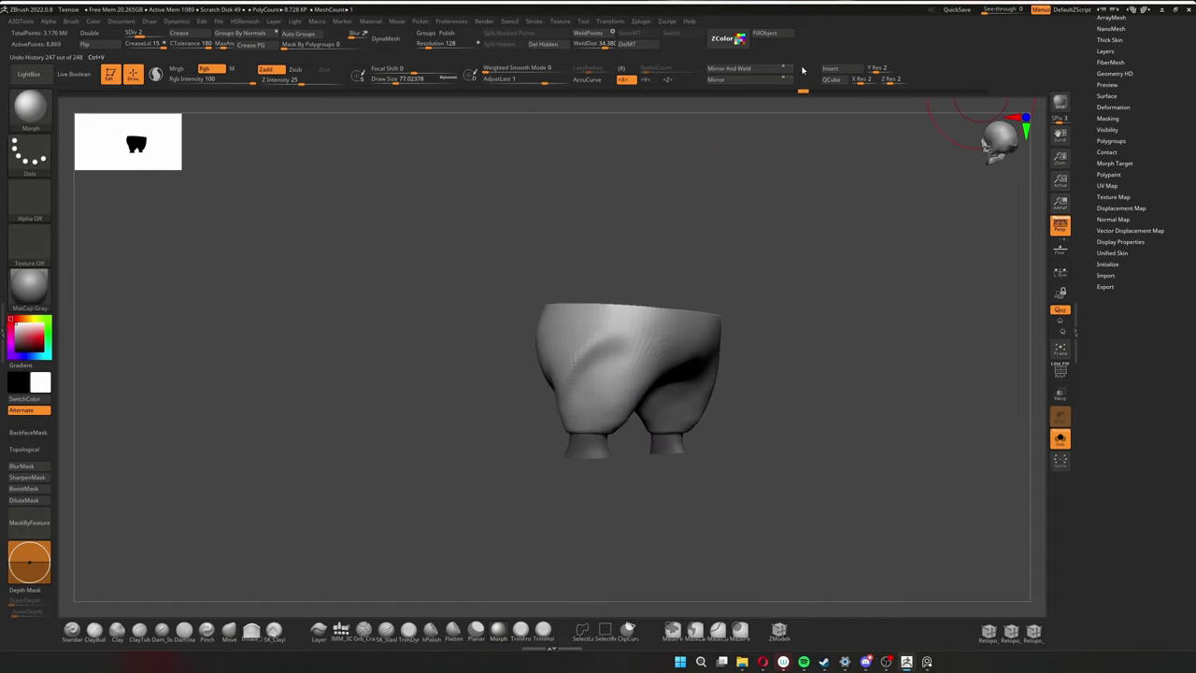
{"action": "left_click_drag", "start_coordinate": [669, 81], "coordinate": [691, 94]}
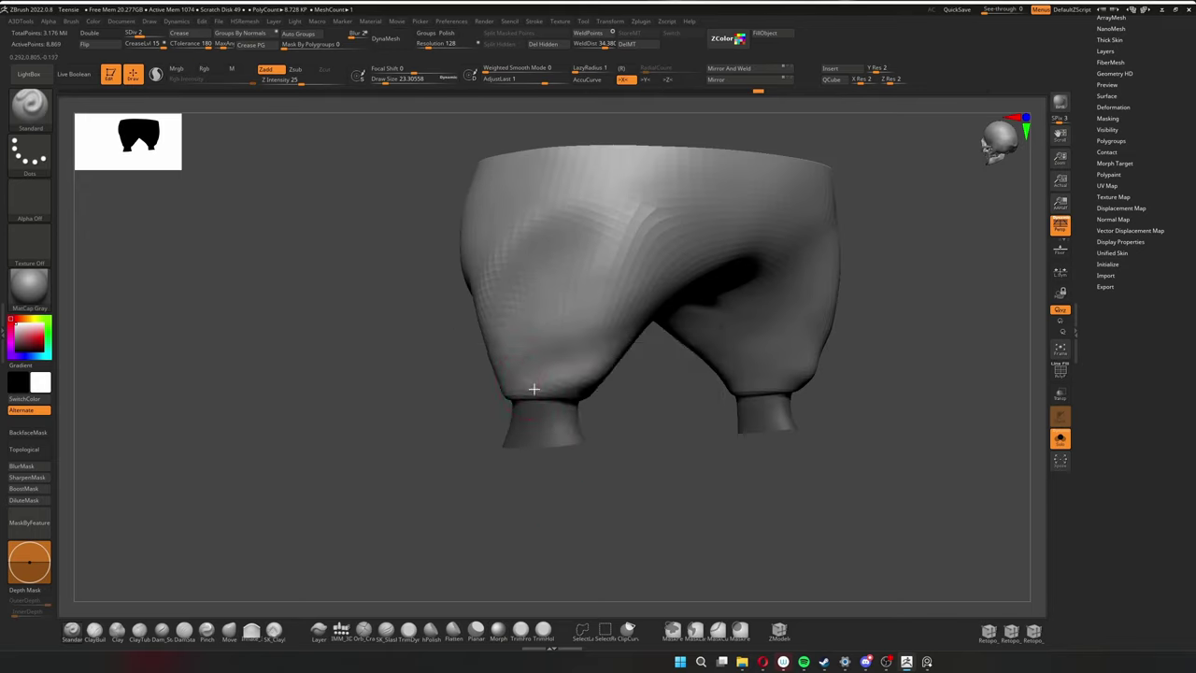
{"action": "left_click_drag", "start_coordinate": [534, 389], "coordinate": [591, 416]}
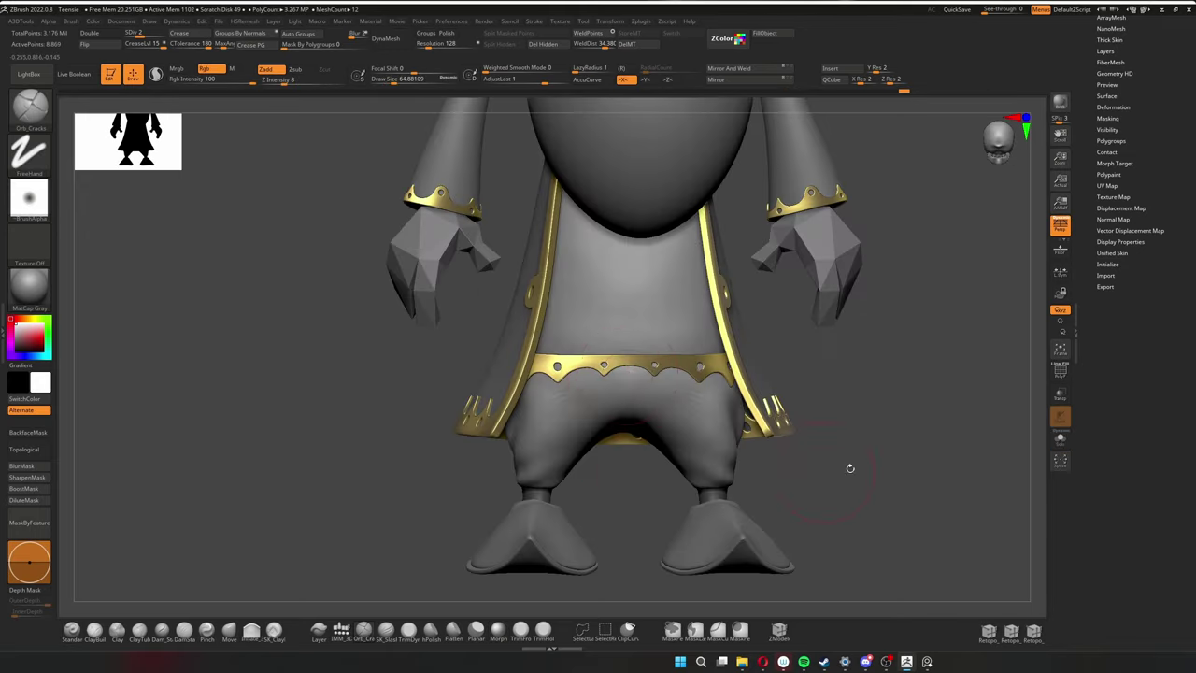
{"action": "mouse_move", "coordinate": [850, 467]}
{"action": "left_mouse_down"}
{"action": "mouse_move", "coordinate": [849, 403]}
{"action": "mouse_move", "coordinate": [861, 419]}
{"action": "mouse_move", "coordinate": [841, 435]}
{"action": "left_mouse_up"}
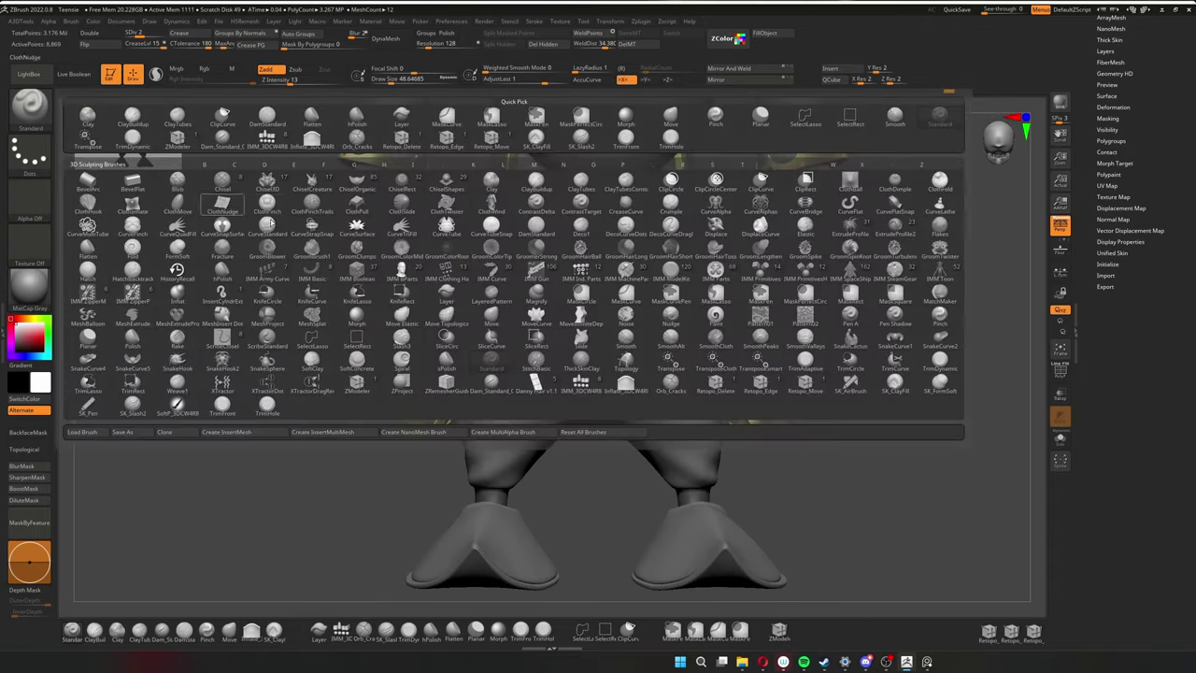
{"action": "left_click", "coordinate": [223, 204]}
{"action": "key", "text": "s"}
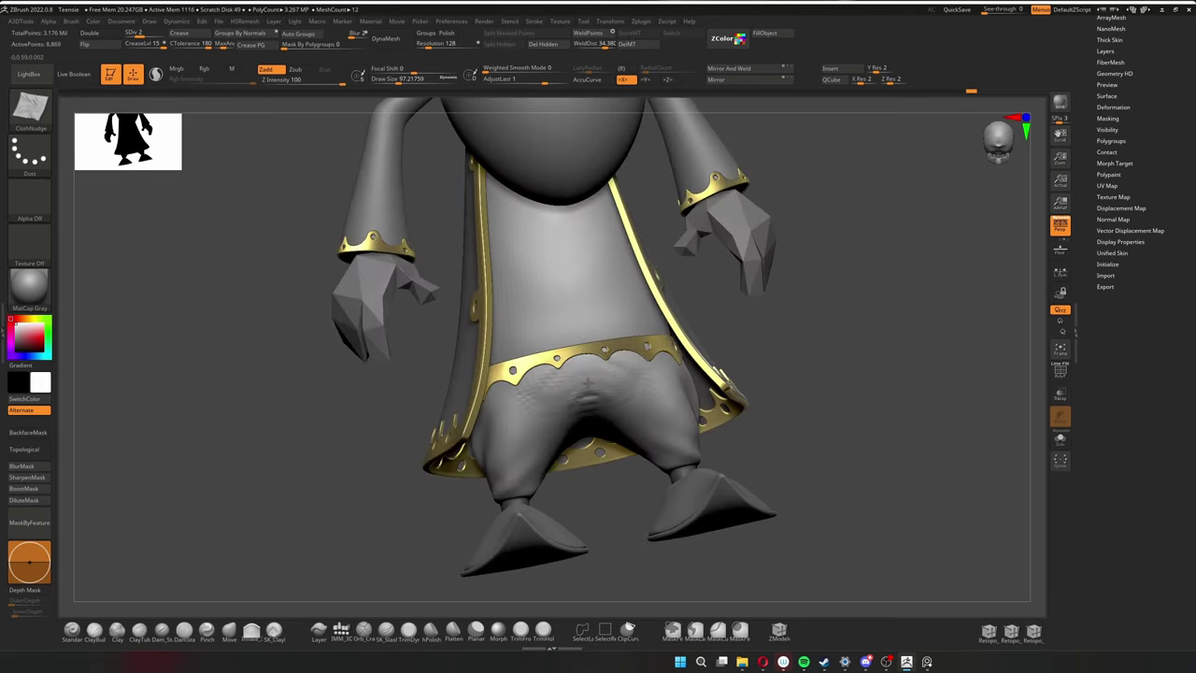
{"action": "left_click_drag", "start_coordinate": [794, 371], "coordinate": [869, 359]}
{"action": "right_click_drag", "start_coordinate": [869, 359], "coordinate": [839, 373], "text": "ctrl"}
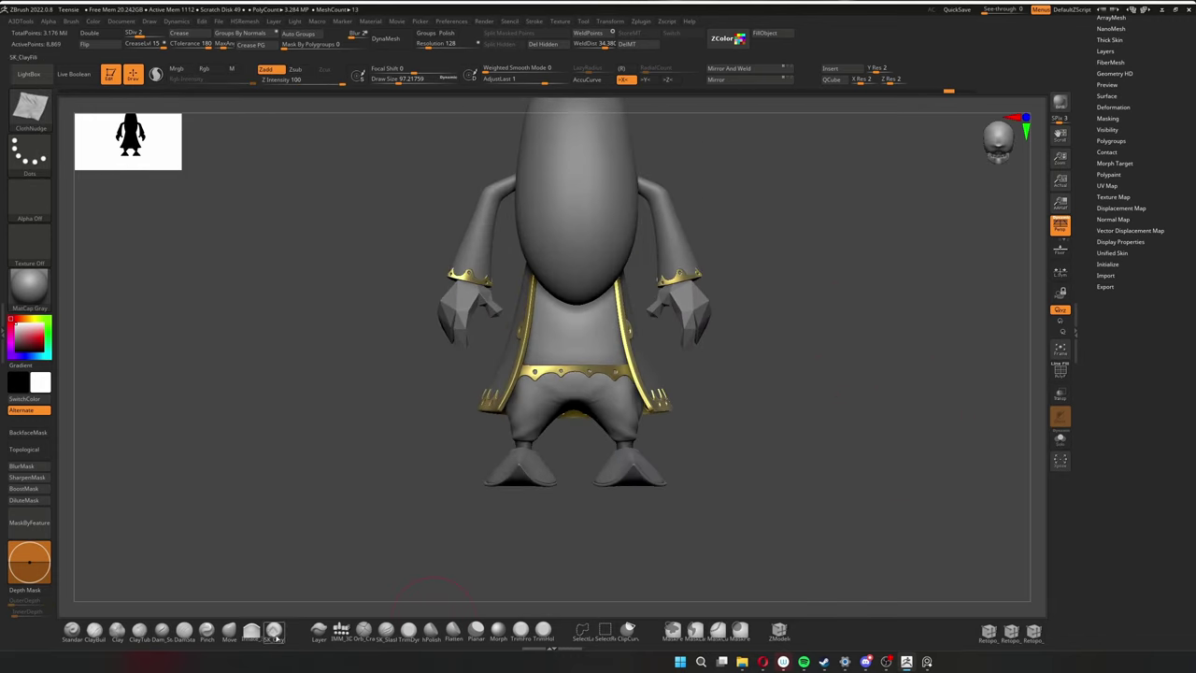
{"action": "left_click_drag", "start_coordinate": [710, 524], "coordinate": [660, 422], "text": "shift"}
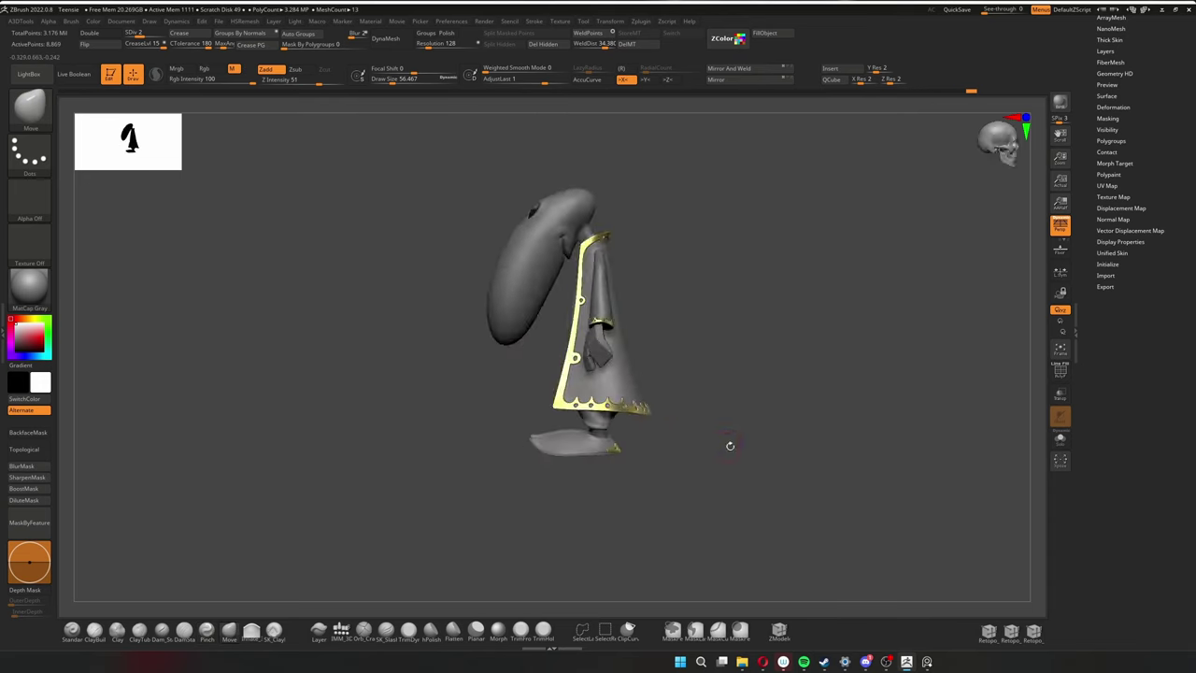
{"action": "left_click", "coordinate": [28, 106]}
Draw a CurveStrapSnap strap panel down the pants leg.
{"action": "left_click", "coordinate": [312, 227]}
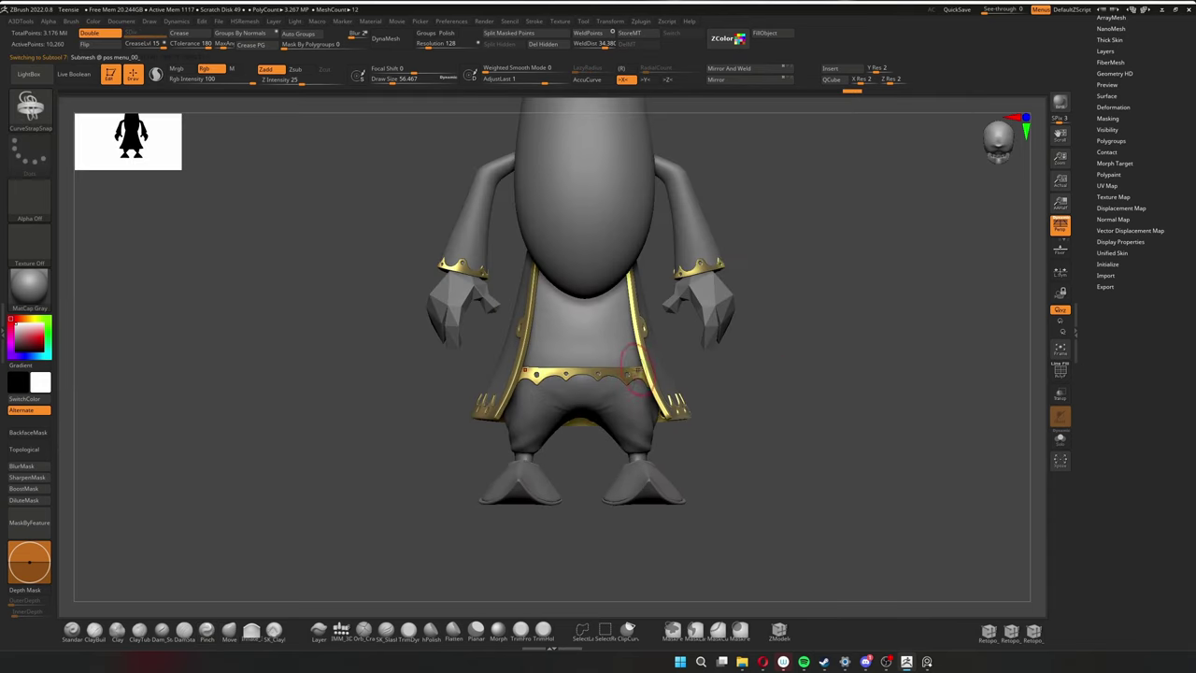
{"action": "scroll", "coordinate": [632, 425], "scroll_direction": "up", "scroll_amount": 5}
{"action": "right_click_drag", "start_coordinate": [633, 427], "coordinate": [669, 468]}
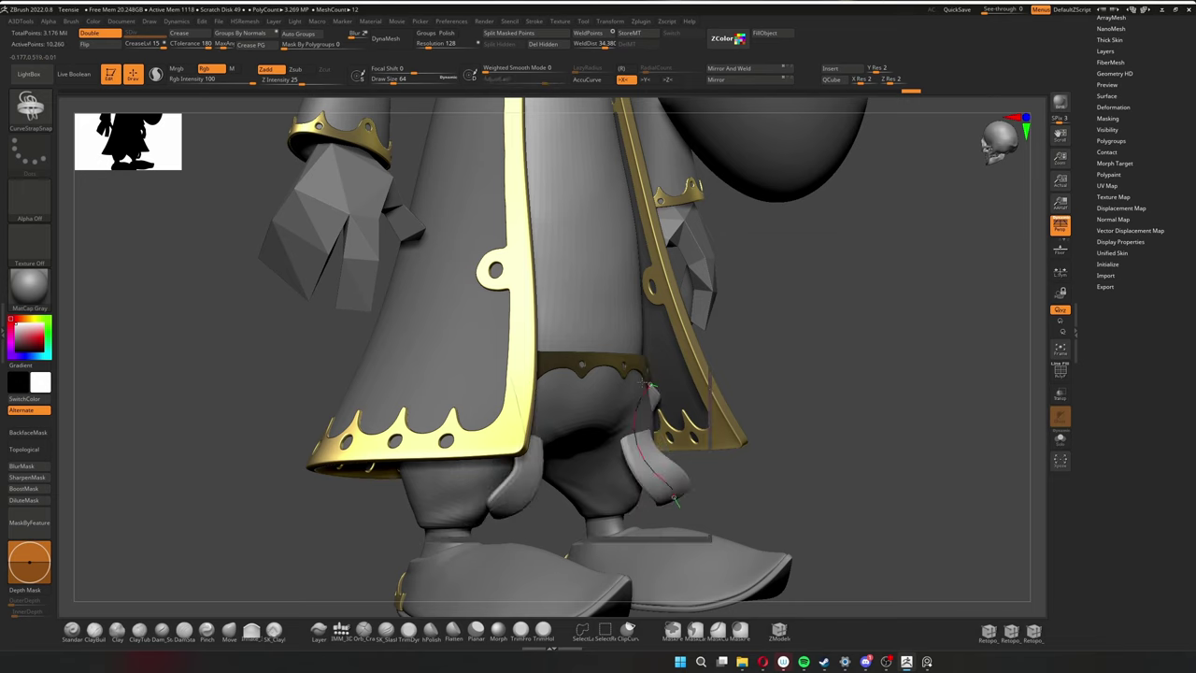
{"action": "right_click_drag", "start_coordinate": [651, 385], "coordinate": [598, 280], "text": "shift"}
{"action": "key", "text": "b"}
{"action": "key", "text": "m"}
{"action": "key", "text": "v"}
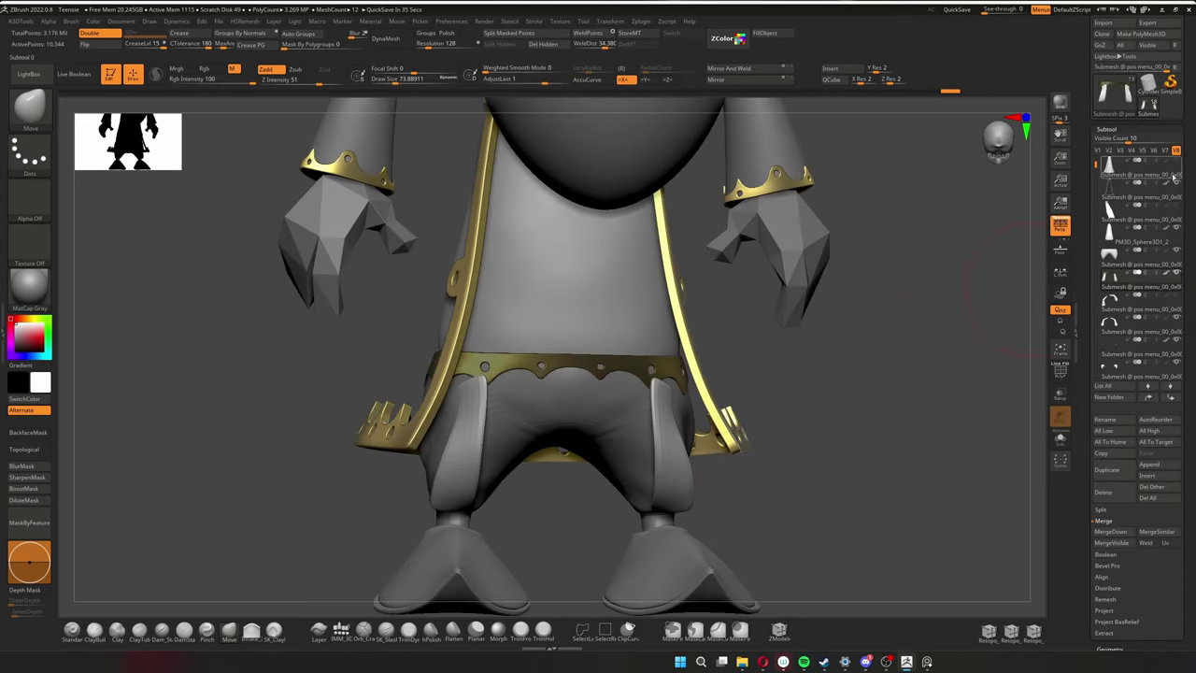
Adjust the leg straps with the Transpose gizmo and Move brush, checking from several angles.
{"action": "mouse_move", "coordinate": [1000, 289]}
{"action": "right_mouse_down"}
{"action": "mouse_move", "coordinate": [606, 486]}
{"action": "mouse_move", "coordinate": [561, 387]}
{"action": "mouse_move", "coordinate": [499, 568]}
{"action": "mouse_move", "coordinate": [486, 385]}
{"action": "right_mouse_up"}
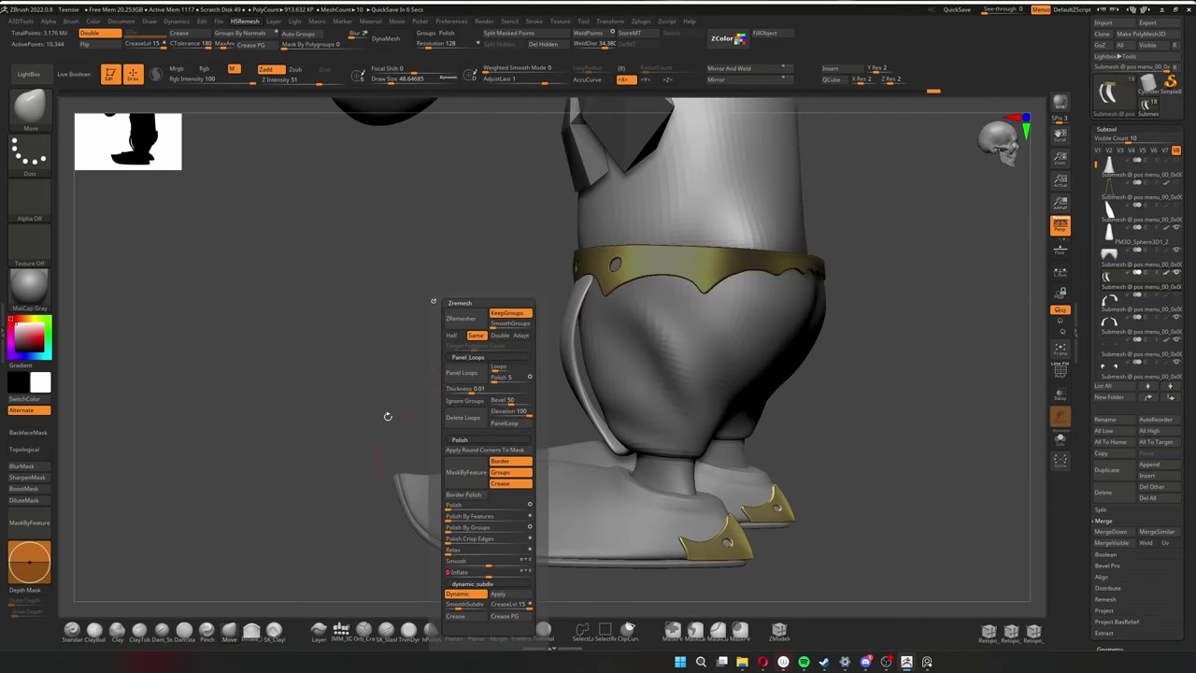
{"action": "mouse_move", "coordinate": [388, 416]}
{"action": "right_mouse_down"}
{"action": "mouse_move", "coordinate": [737, 406]}
{"action": "mouse_move", "coordinate": [561, 421]}
{"action": "mouse_move", "coordinate": [523, 449]}
{"action": "mouse_move", "coordinate": [836, 398]}
{"action": "right_mouse_up"}
{"action": "key", "text": "f"}
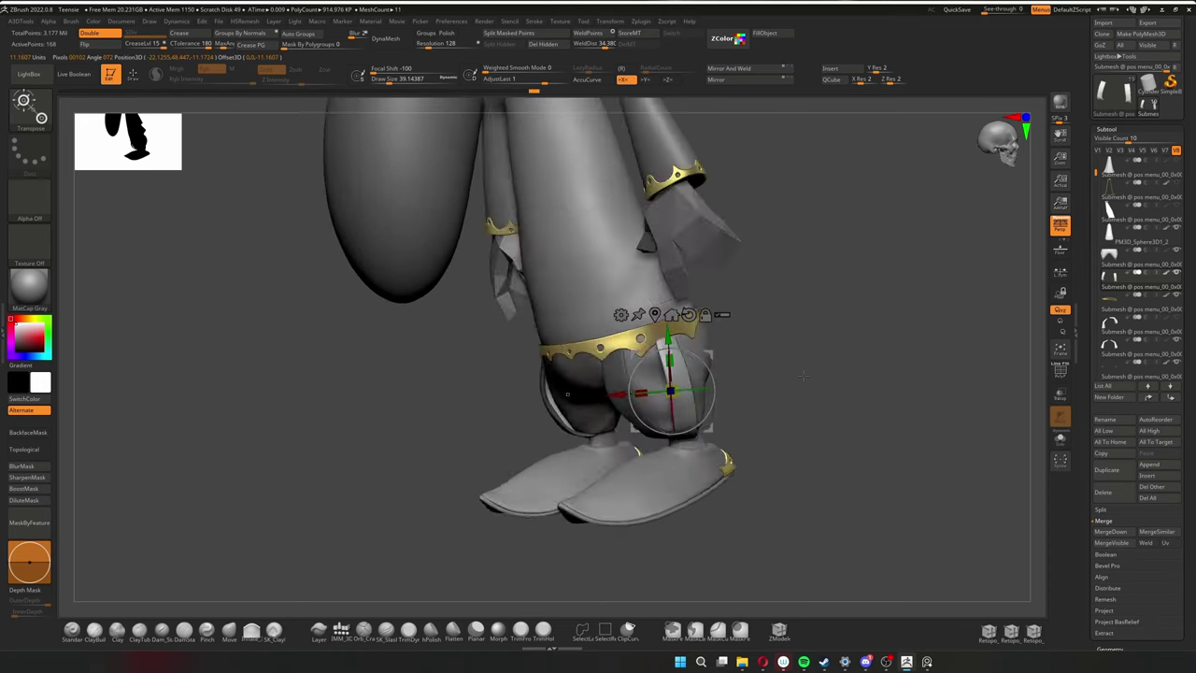
{"action": "mouse_move", "coordinate": [684, 332]}
{"action": "right_mouse_down"}
{"action": "mouse_move", "coordinate": [729, 392]}
{"action": "mouse_move", "coordinate": [635, 393]}
{"action": "mouse_move", "coordinate": [712, 384]}
{"action": "right_mouse_up"}
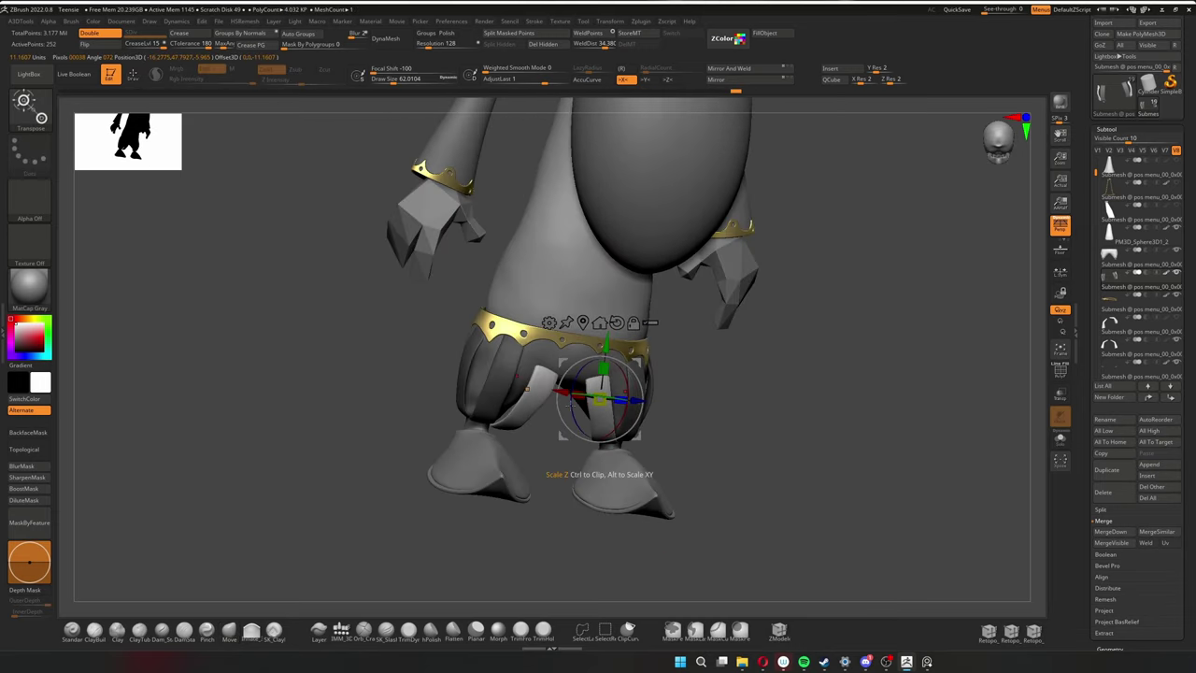
{"action": "mouse_move", "coordinate": [624, 339]}
{"action": "right_mouse_down"}
{"action": "mouse_move", "coordinate": [561, 368]}
{"action": "mouse_move", "coordinate": [547, 342]}
{"action": "mouse_move", "coordinate": [598, 374]}
{"action": "mouse_move", "coordinate": [515, 414]}
{"action": "mouse_move", "coordinate": [548, 467]}
{"action": "mouse_move", "coordinate": [476, 440]}
{"action": "mouse_move", "coordinate": [486, 430]}
{"action": "mouse_move", "coordinate": [514, 509]}
{"action": "right_mouse_up"}
{"action": "key", "text": "w"}
{"action": "mouse_move", "coordinate": [556, 472]}
{"action": "right_mouse_down"}
{"action": "mouse_move", "coordinate": [565, 448]}
{"action": "mouse_move", "coordinate": [524, 455]}
{"action": "mouse_move", "coordinate": [705, 395]}
{"action": "mouse_move", "coordinate": [540, 514]}
{"action": "mouse_move", "coordinate": [669, 461]}
{"action": "right_mouse_up"}
{"action": "key", "text": "q"}
{"action": "right_click_drag", "start_coordinate": [779, 355], "coordinate": [847, 410], "text": "shift"}
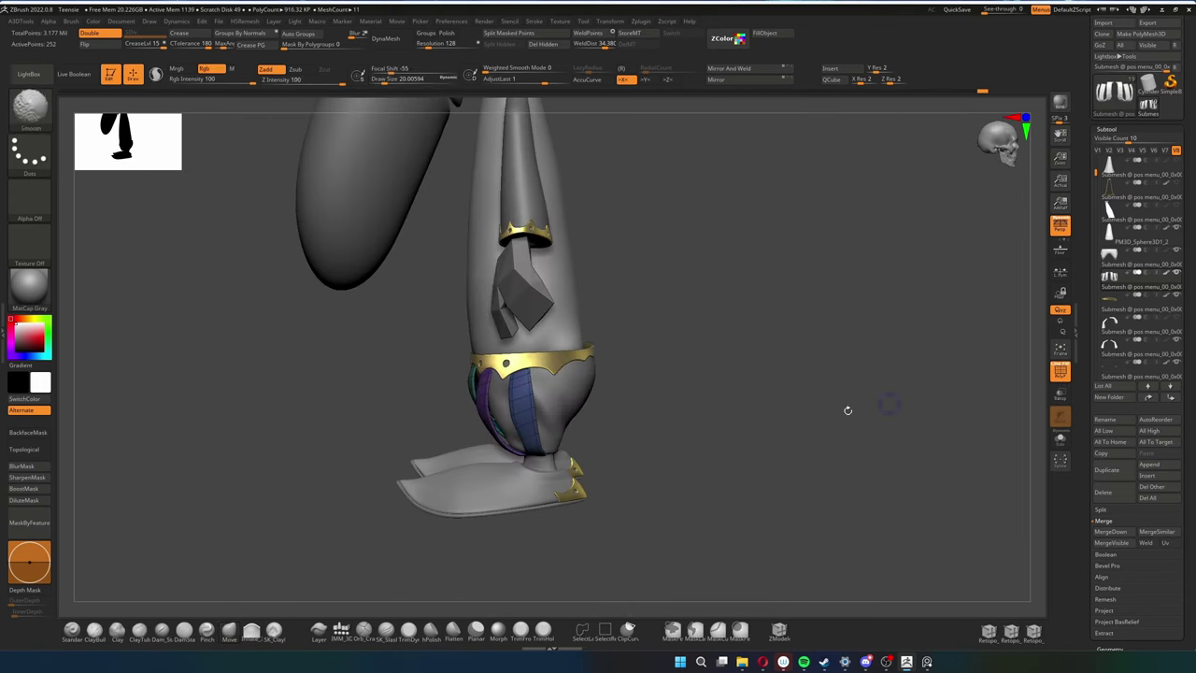
{"action": "mouse_move", "coordinate": [519, 392]}
{"action": "right_mouse_down"}
{"action": "mouse_move", "coordinate": [561, 374]}
{"action": "mouse_move", "coordinate": [542, 383]}
{"action": "mouse_move", "coordinate": [577, 335]}
{"action": "mouse_move", "coordinate": [547, 427]}
{"action": "mouse_move", "coordinate": [601, 454]}
{"action": "right_mouse_up"}
{"action": "key", "text": "q"}
Frame the character and make the robe visible again.
{"action": "key", "text": "f"}
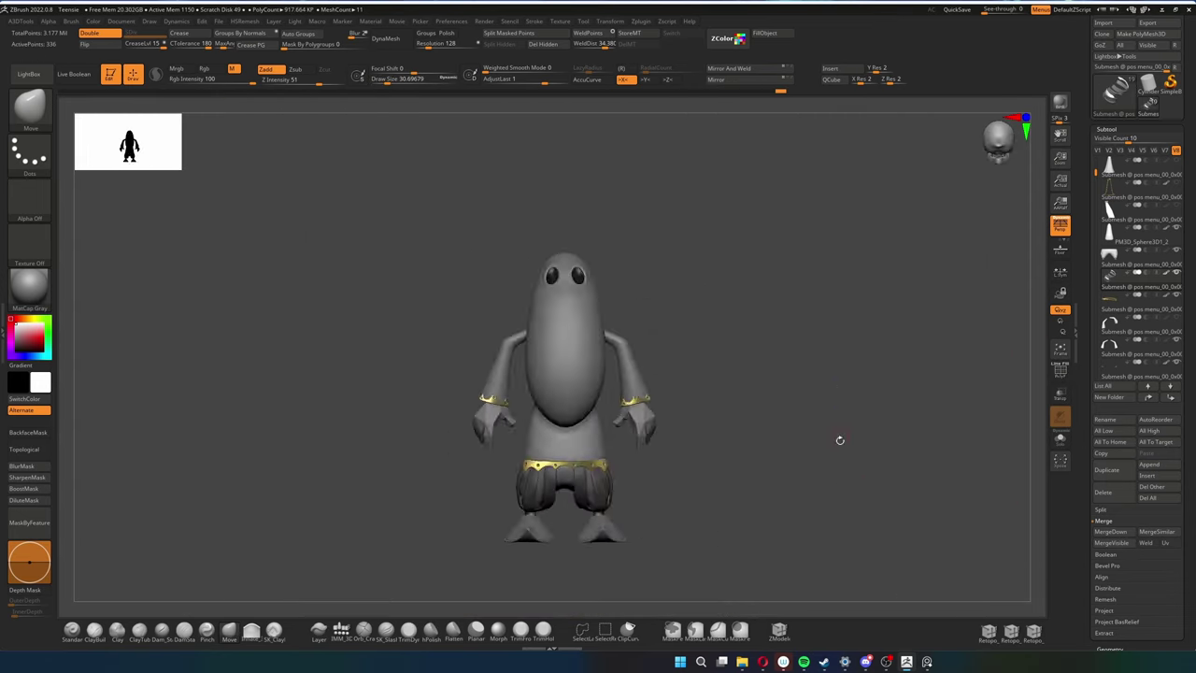
{"action": "mouse_move", "coordinate": [542, 393]}
{"action": "right_mouse_down"}
{"action": "mouse_move", "coordinate": [547, 374]}
{"action": "mouse_move", "coordinate": [601, 374]}
{"action": "mouse_move", "coordinate": [641, 401]}
{"action": "mouse_move", "coordinate": [662, 342]}
{"action": "mouse_move", "coordinate": [606, 445]}
{"action": "mouse_move", "coordinate": [772, 387]}
{"action": "mouse_move", "coordinate": [953, 393]}
{"action": "mouse_move", "coordinate": [489, 468]}
{"action": "mouse_move", "coordinate": [707, 459]}
{"action": "mouse_move", "coordinate": [409, 448]}
{"action": "right_mouse_up"}
{"action": "mouse_move", "coordinate": [546, 503]}
{"action": "right_mouse_down"}
{"action": "mouse_move", "coordinate": [607, 421]}
{"action": "mouse_move", "coordinate": [748, 320]}
{"action": "mouse_move", "coordinate": [776, 447]}
{"action": "mouse_move", "coordinate": [751, 424]}
{"action": "mouse_move", "coordinate": [739, 459]}
{"action": "mouse_move", "coordinate": [596, 454]}
{"action": "mouse_move", "coordinate": [497, 472]}
{"action": "right_mouse_up"}
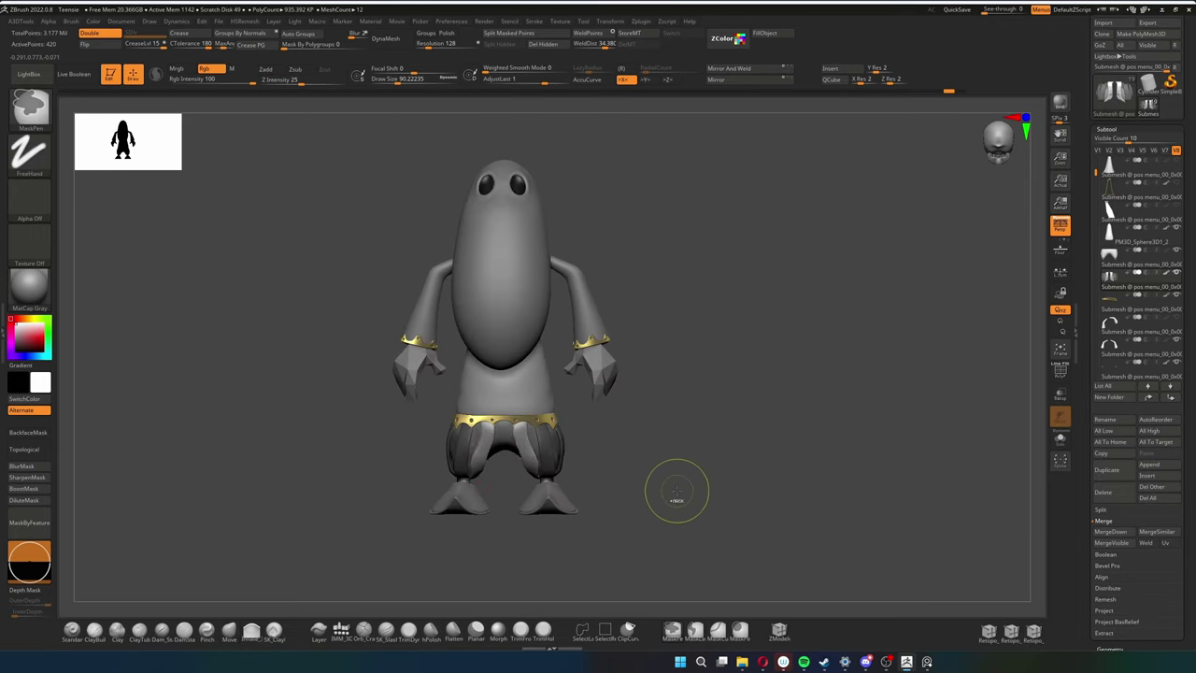
{"action": "mouse_move", "coordinate": [663, 472]}
{"action": "right_mouse_down"}
{"action": "mouse_move", "coordinate": [641, 443]}
{"action": "mouse_move", "coordinate": [573, 508]}
{"action": "mouse_move", "coordinate": [464, 519]}
{"action": "mouse_move", "coordinate": [317, 370]}
{"action": "mouse_move", "coordinate": [360, 379]}
{"action": "mouse_move", "coordinate": [360, 440]}
{"action": "mouse_move", "coordinate": [227, 440]}
{"action": "mouse_move", "coordinate": [705, 402]}
{"action": "right_mouse_up"}
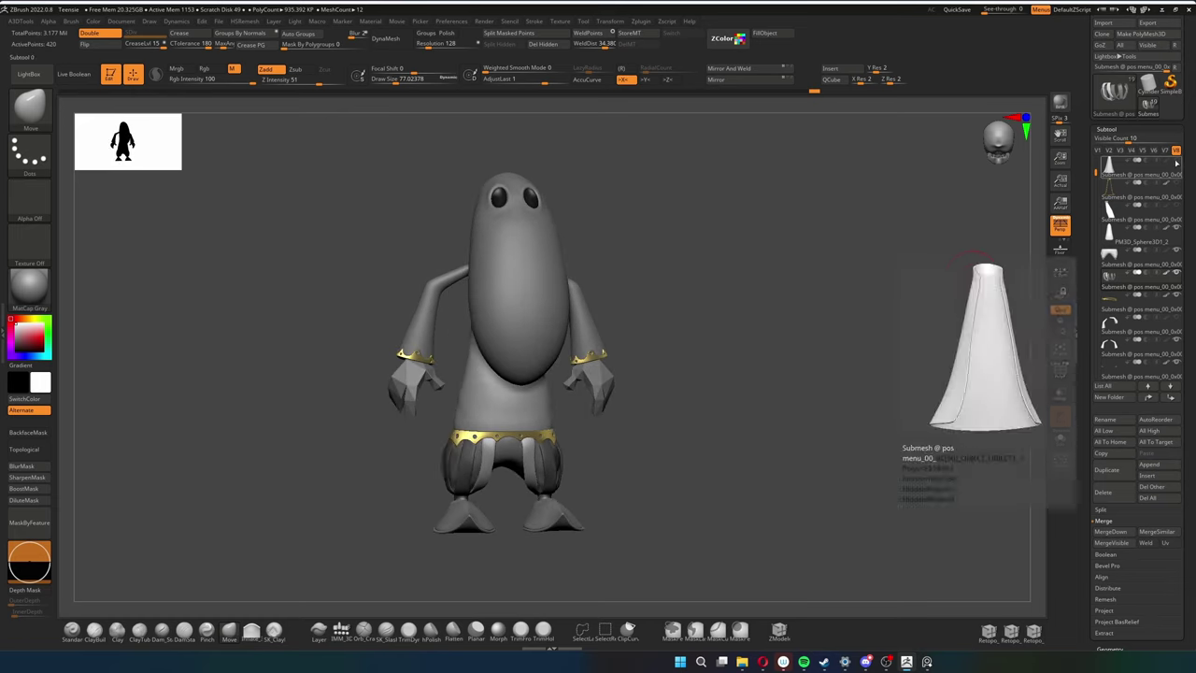
{"action": "left_click", "coordinate": [1166, 275]}
{"action": "right_click_drag", "start_coordinate": [523, 336], "coordinate": [484, 391], "text": "ctrl"}
{"action": "scroll", "coordinate": [695, 367], "scroll_direction": "up", "scroll_amount": 2}
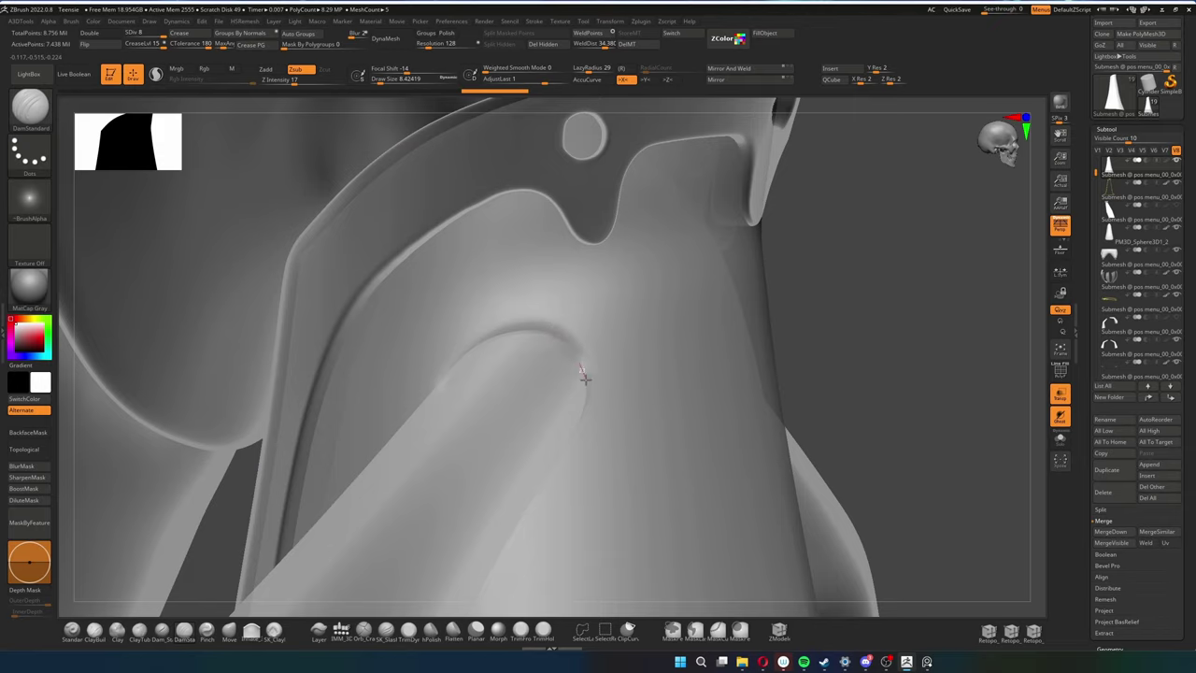
Carve vertical grooves down the robe, tuning groove depth with AdjustLast.
{"action": "right_click_drag", "start_coordinate": [581, 418], "coordinate": [730, 371]}
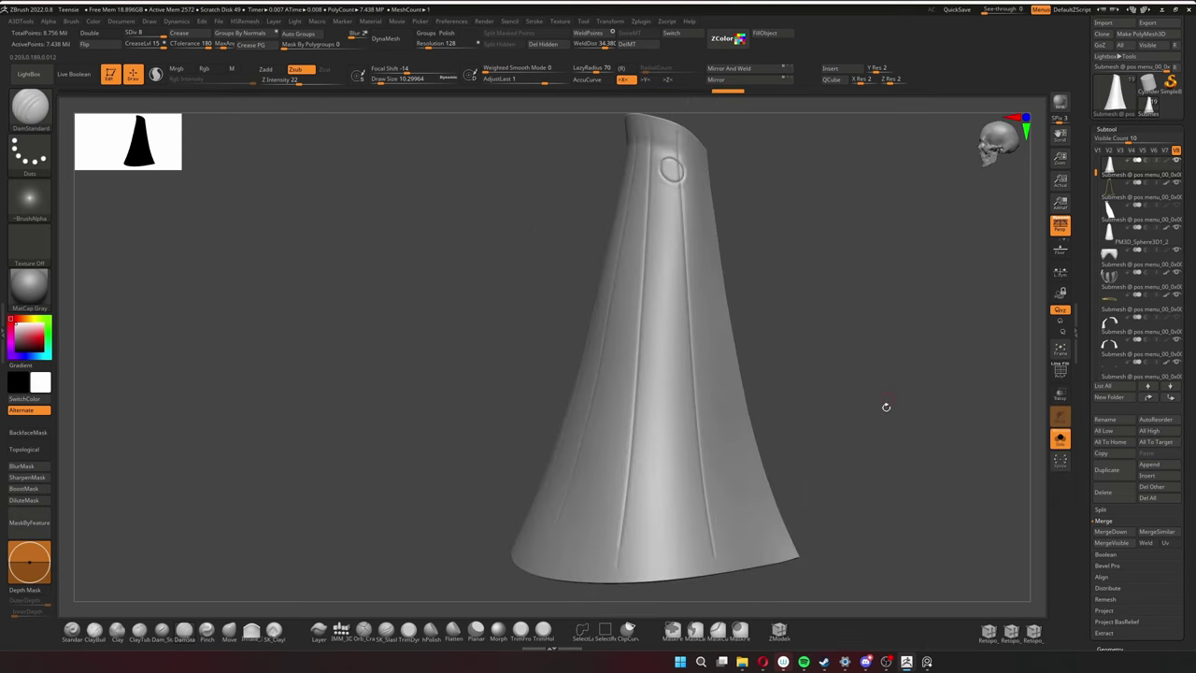
{"action": "left_click_drag", "start_coordinate": [545, 81], "coordinate": [537, 80]}
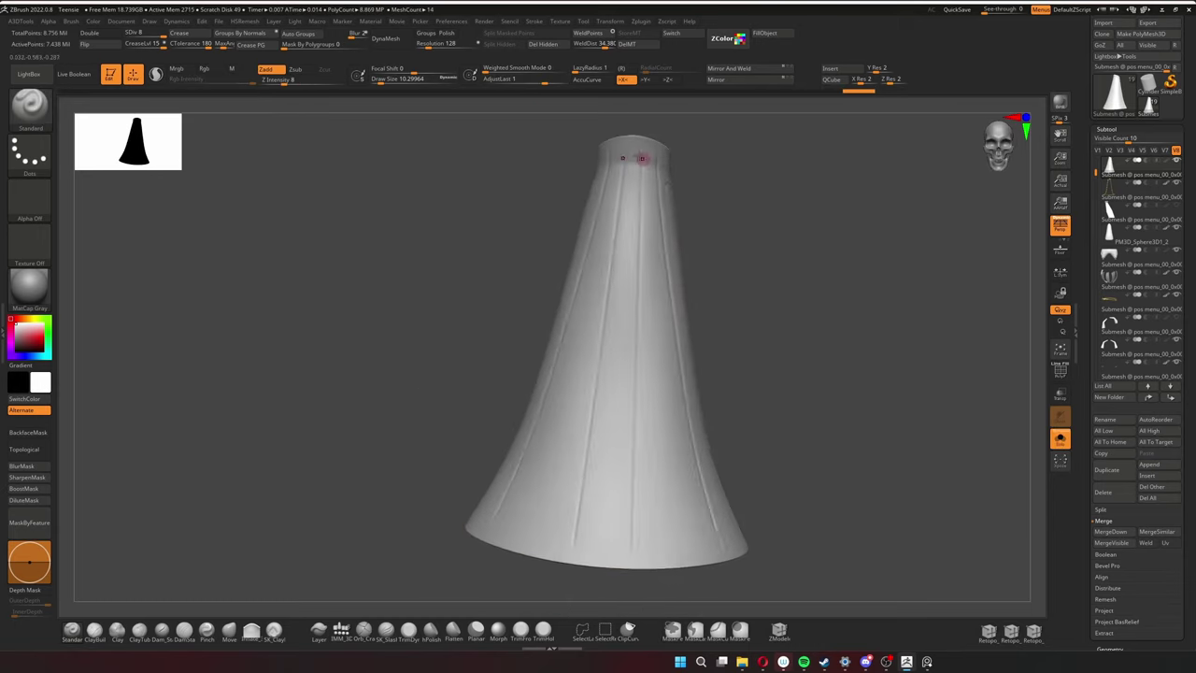
{"action": "left_click_drag", "start_coordinate": [644, 154], "coordinate": [673, 551]}
{"action": "left_click_drag", "start_coordinate": [750, 289], "coordinate": [710, 271]}
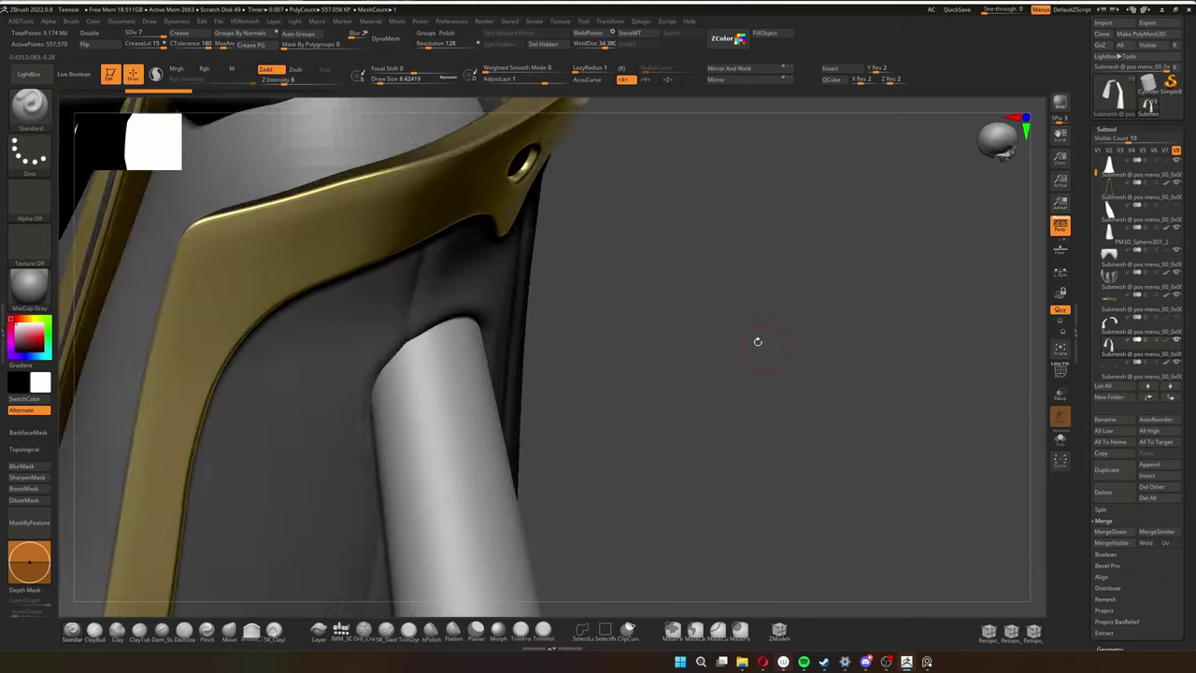
Smooth away the crease on the upper sleeves.
{"action": "left_click_drag", "start_coordinate": [525, 356], "coordinate": [458, 385]}
{"action": "left_click_drag", "start_coordinate": [452, 428], "coordinate": [414, 436]}
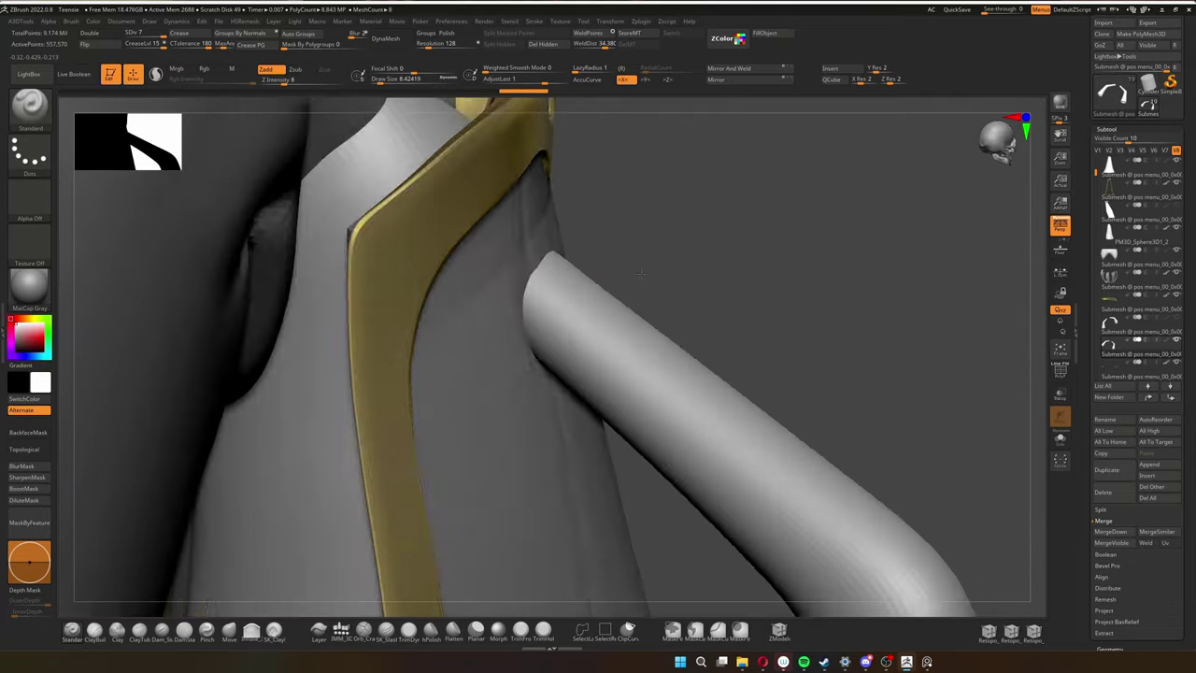
{"action": "mouse_move", "coordinate": [937, 367]}
{"action": "left_mouse_down"}
{"action": "mouse_move", "coordinate": [683, 255]}
{"action": "mouse_move", "coordinate": [631, 337]}
{"action": "mouse_move", "coordinate": [663, 314]}
{"action": "mouse_move", "coordinate": [742, 315]}
{"action": "mouse_move", "coordinate": [855, 344]}
{"action": "mouse_move", "coordinate": [662, 312]}
{"action": "mouse_move", "coordinate": [716, 342]}
{"action": "mouse_move", "coordinate": [847, 304]}
{"action": "left_mouse_up"}
{"action": "key", "text": "s"}
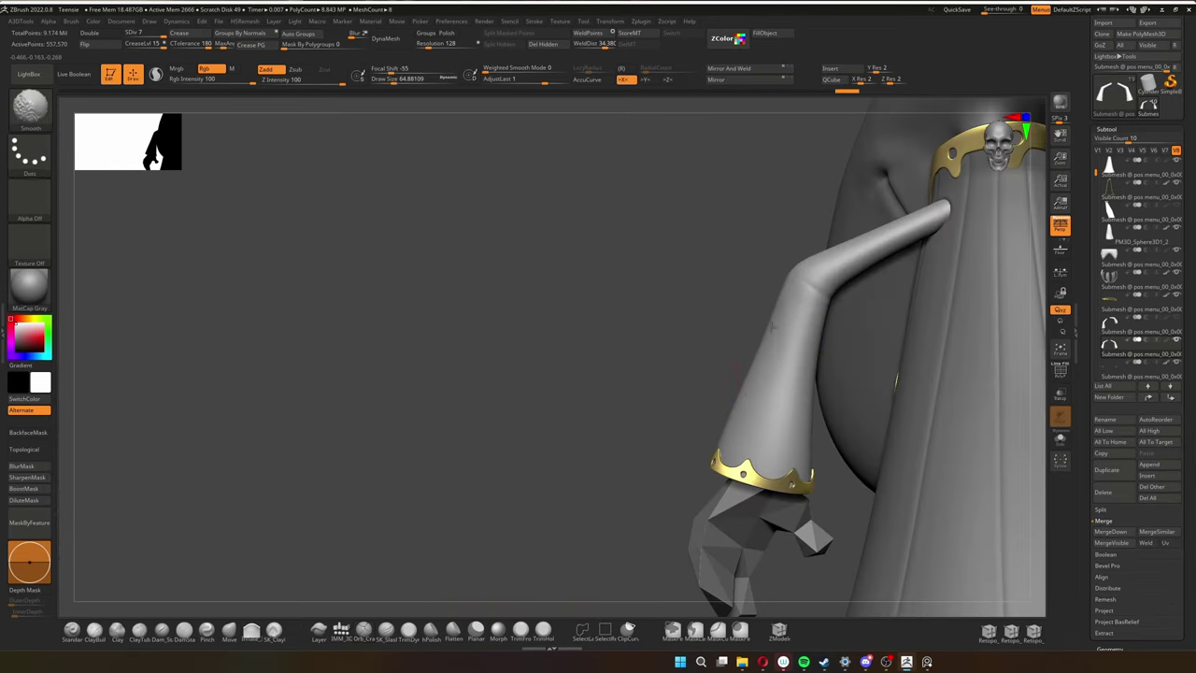
{"action": "mouse_move", "coordinate": [860, 308]}
{"action": "left_mouse_down"}
{"action": "mouse_move", "coordinate": [457, 346]}
{"action": "mouse_move", "coordinate": [449, 322]}
{"action": "mouse_move", "coordinate": [347, 382]}
{"action": "mouse_move", "coordinate": [533, 334]}
{"action": "mouse_move", "coordinate": [430, 636]}
{"action": "left_mouse_up"}
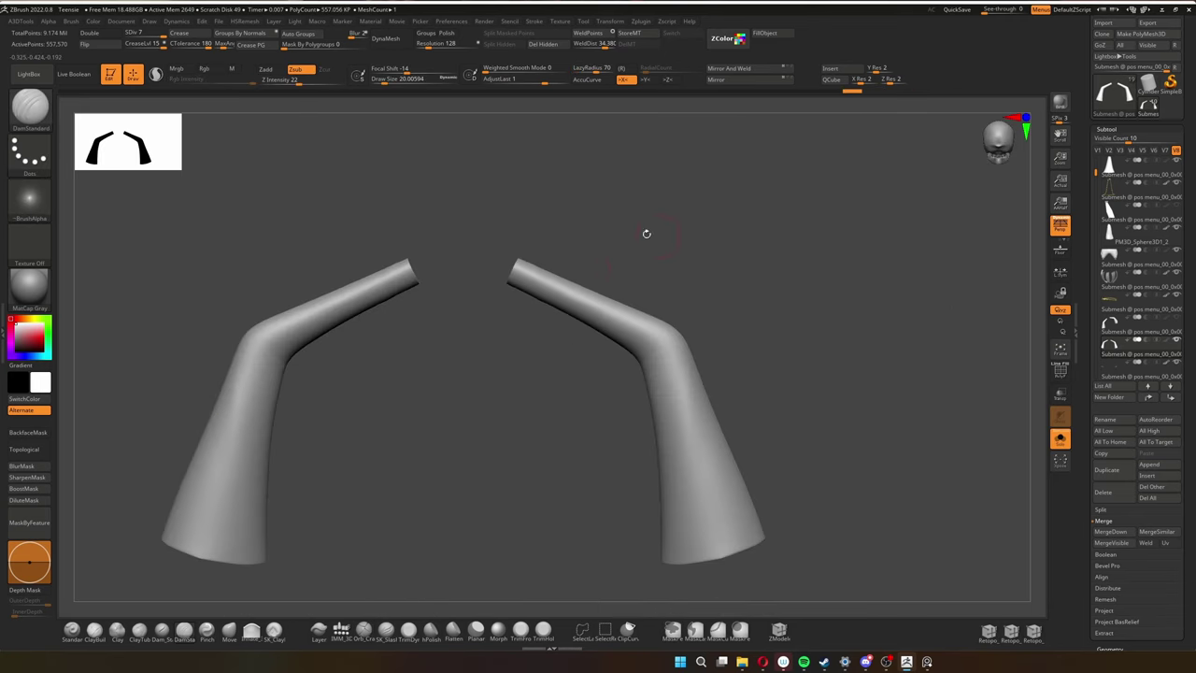
{"action": "mouse_move", "coordinate": [555, 296]}
{"action": "left_mouse_down", "text": "shift"}
{"action": "mouse_move", "coordinate": [630, 294]}
{"action": "mouse_move", "coordinate": [672, 405]}
{"action": "left_mouse_up", "text": "shift"}
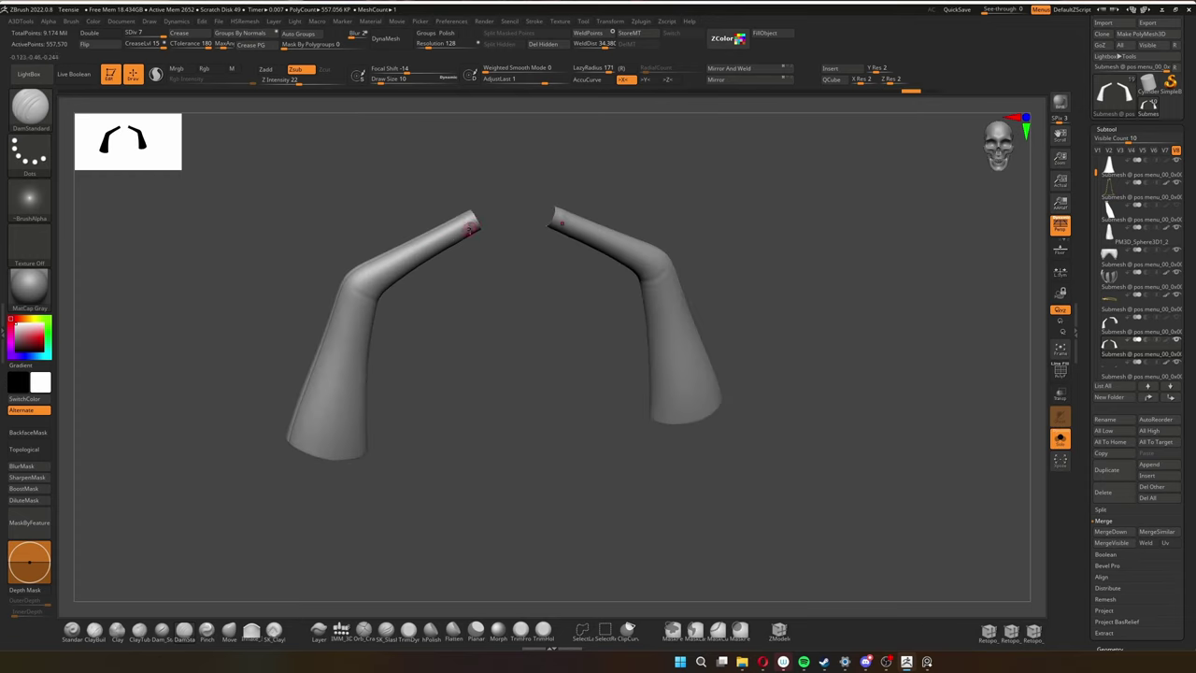
Inspect the arms from other angles, including their open ends.
{"action": "left_click_drag", "start_coordinate": [335, 468], "coordinate": [433, 258]}
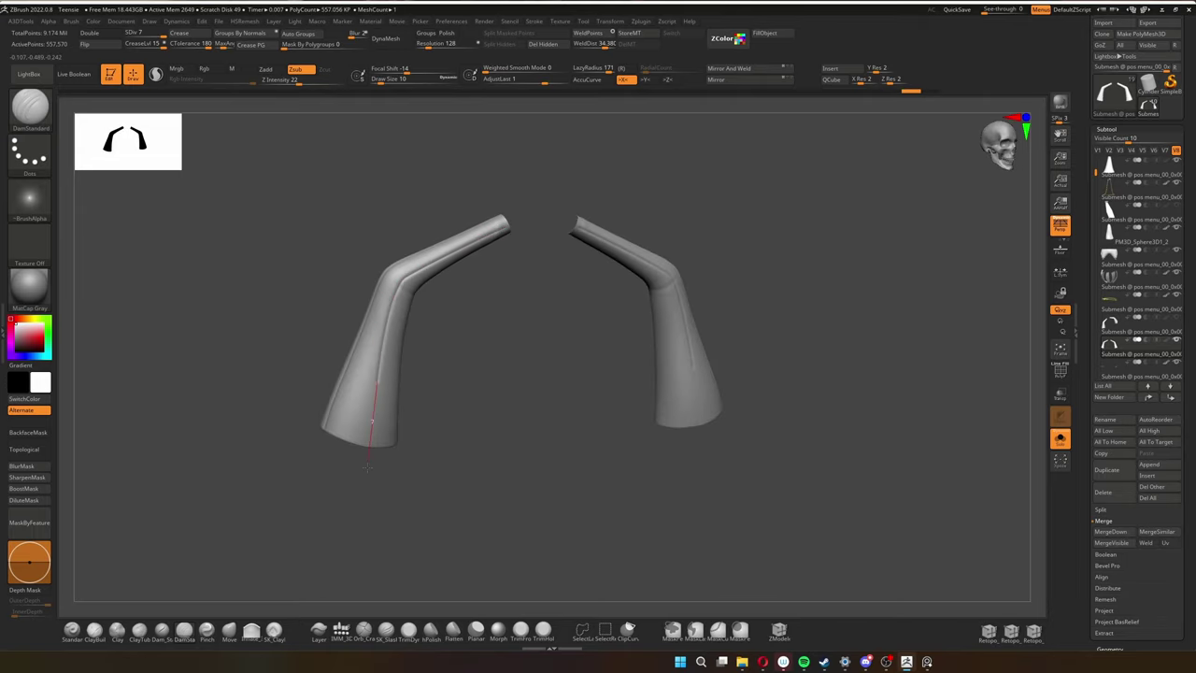
{"action": "left_click_drag", "start_coordinate": [367, 468], "coordinate": [502, 284]}
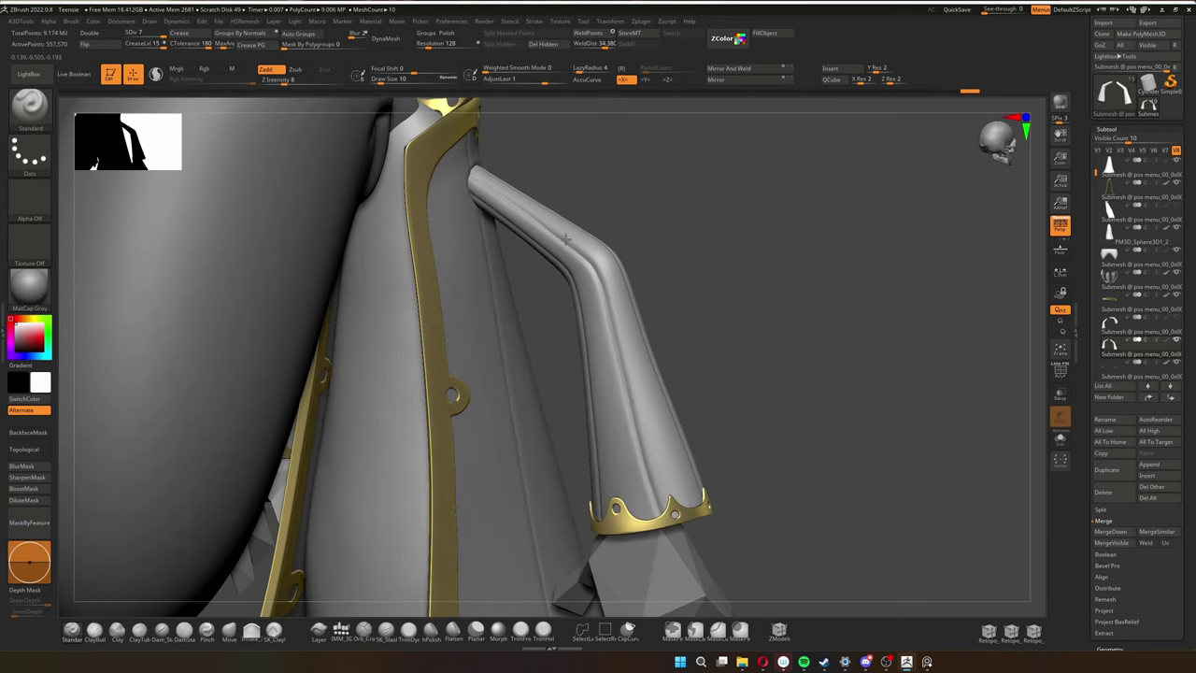
{"action": "mouse_move", "coordinate": [666, 110]}
{"action": "left_mouse_down"}
{"action": "mouse_move", "coordinate": [713, 187]}
{"action": "mouse_move", "coordinate": [548, 249]}
{"action": "mouse_move", "coordinate": [500, 329]}
{"action": "left_mouse_up"}
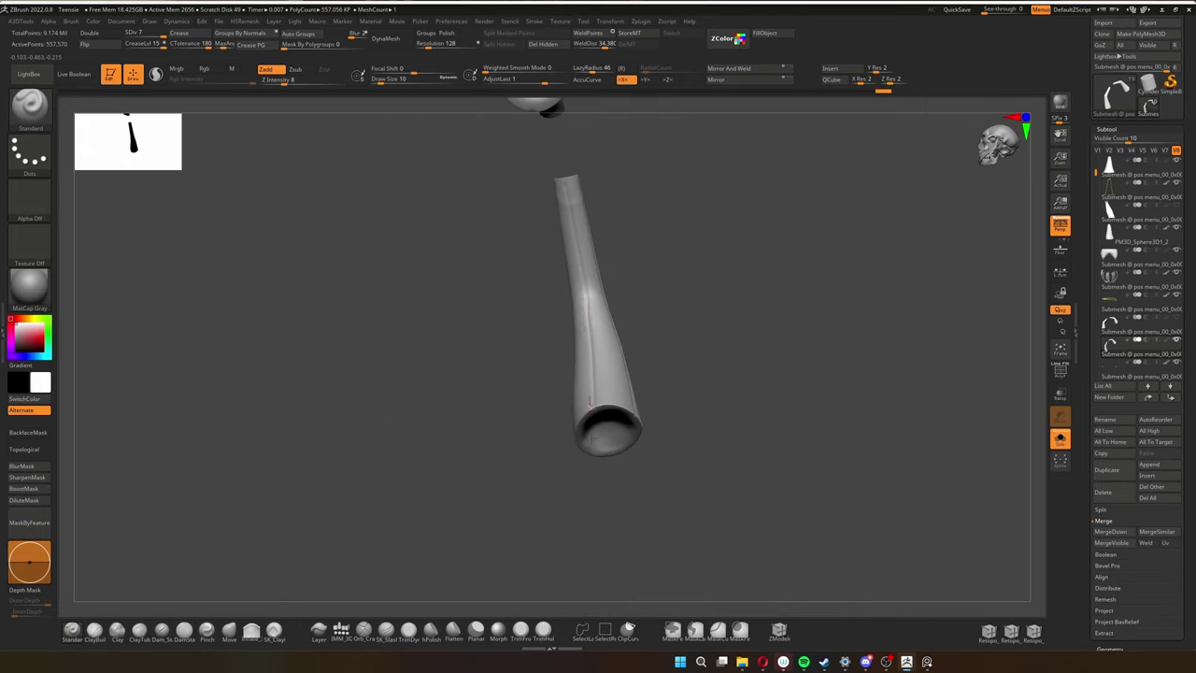
{"action": "left_click_drag", "start_coordinate": [751, 304], "coordinate": [809, 278], "text": "alt"}
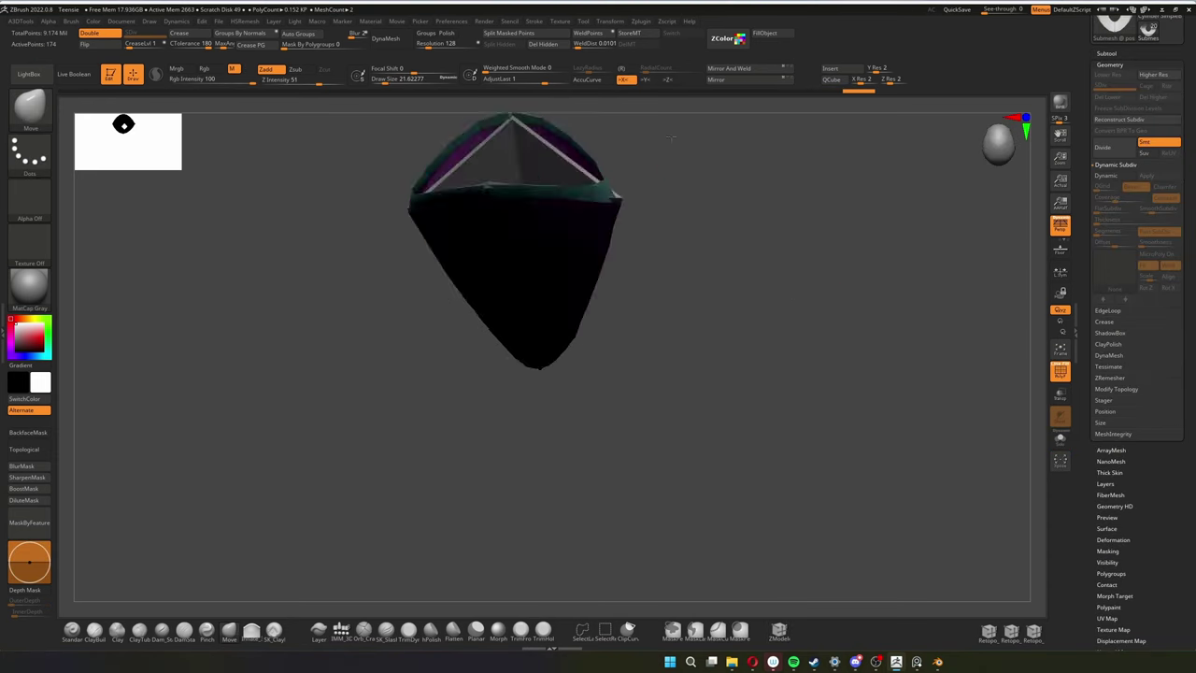
Mirror the wedge piece, mask its centre, and ZRemesh it twice into a smooth tapered flap.
{"action": "left_click", "coordinate": [715, 79]}
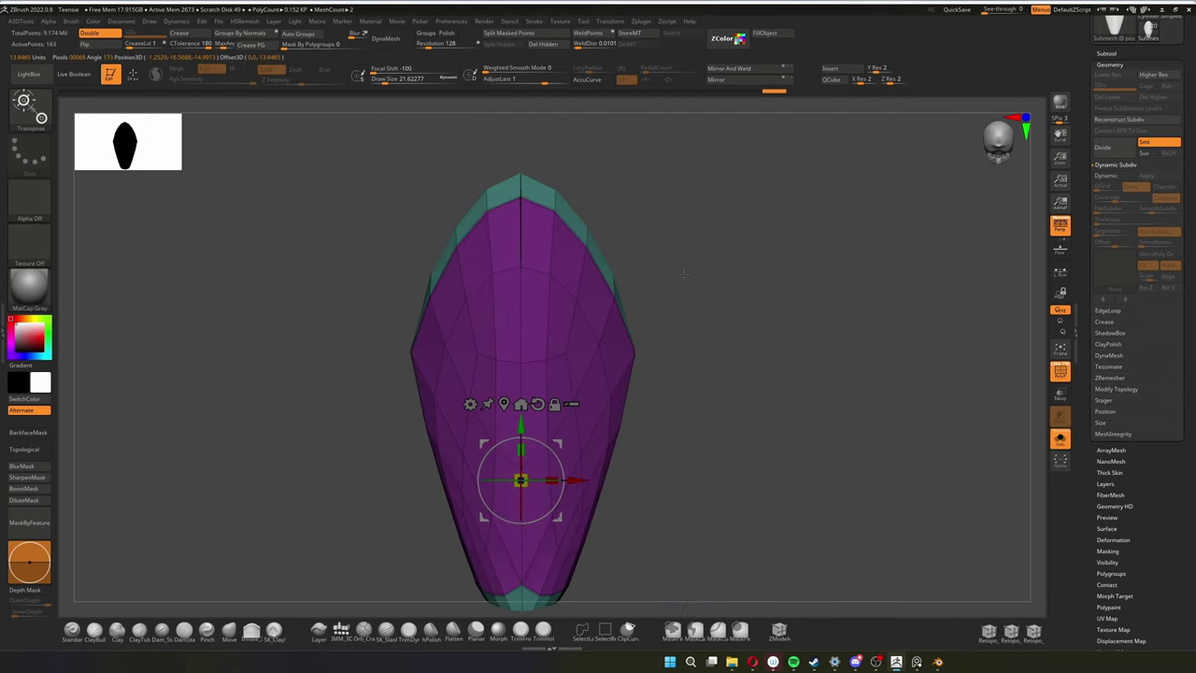
{"action": "left_click_drag", "start_coordinate": [514, 169], "coordinate": [534, 508], "text": "ctrl"}
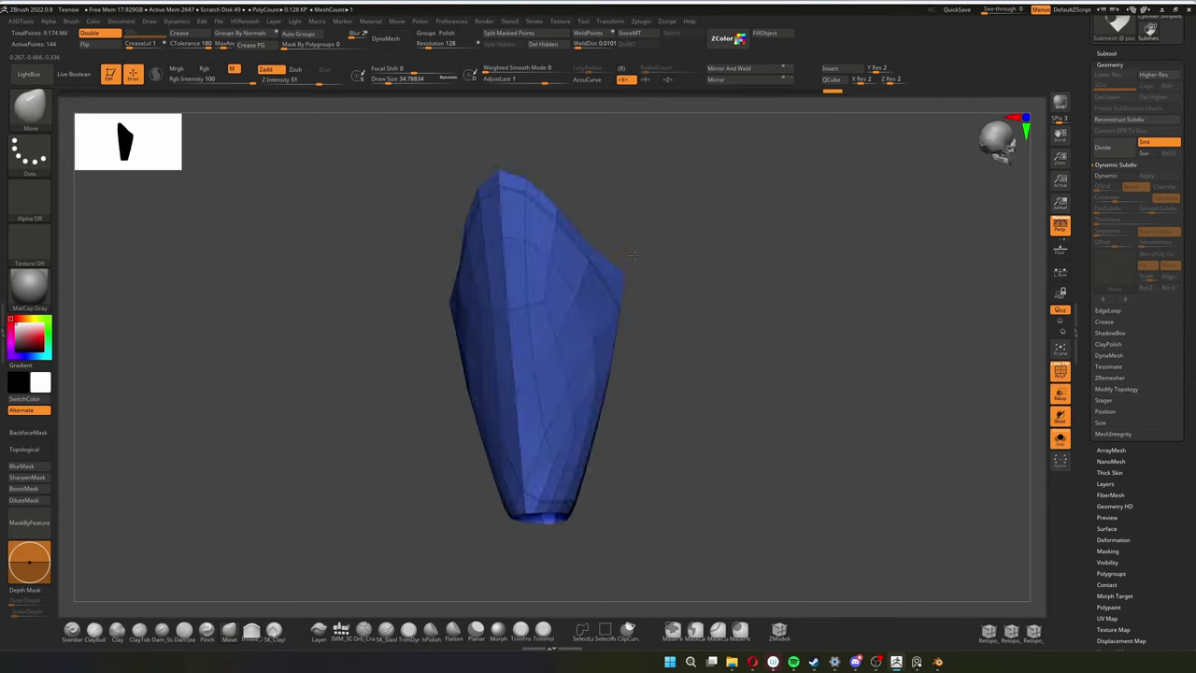
{"action": "left_click", "coordinate": [693, 318]}
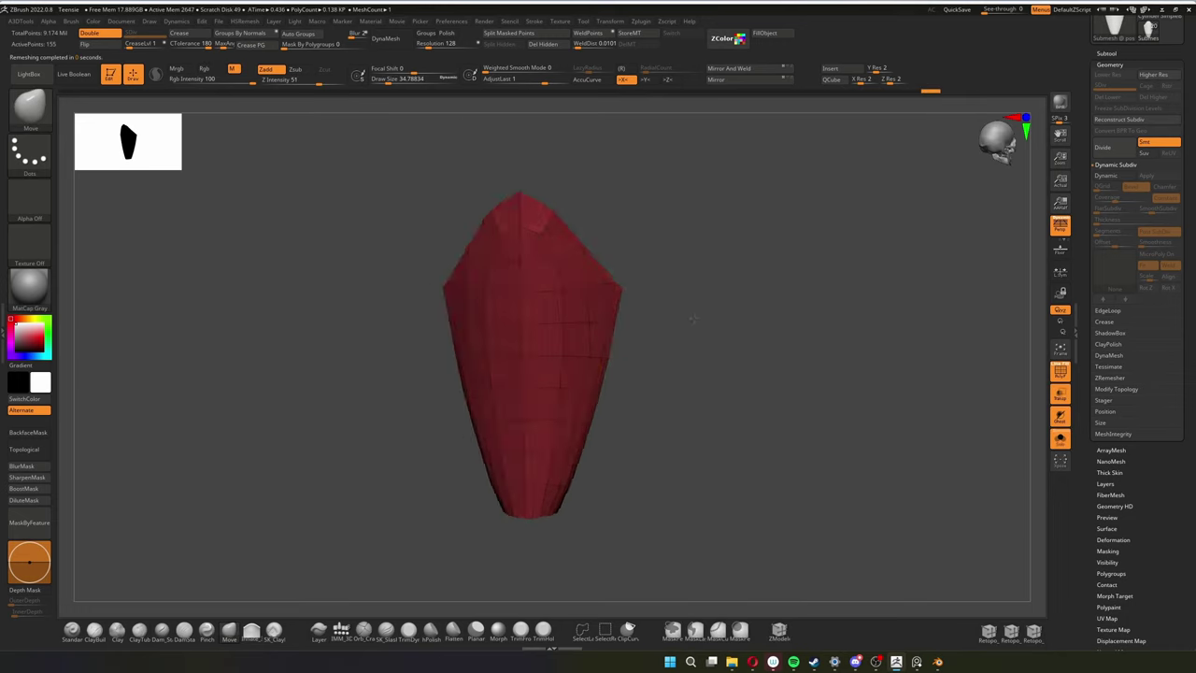
{"action": "left_click", "coordinate": [734, 318]}
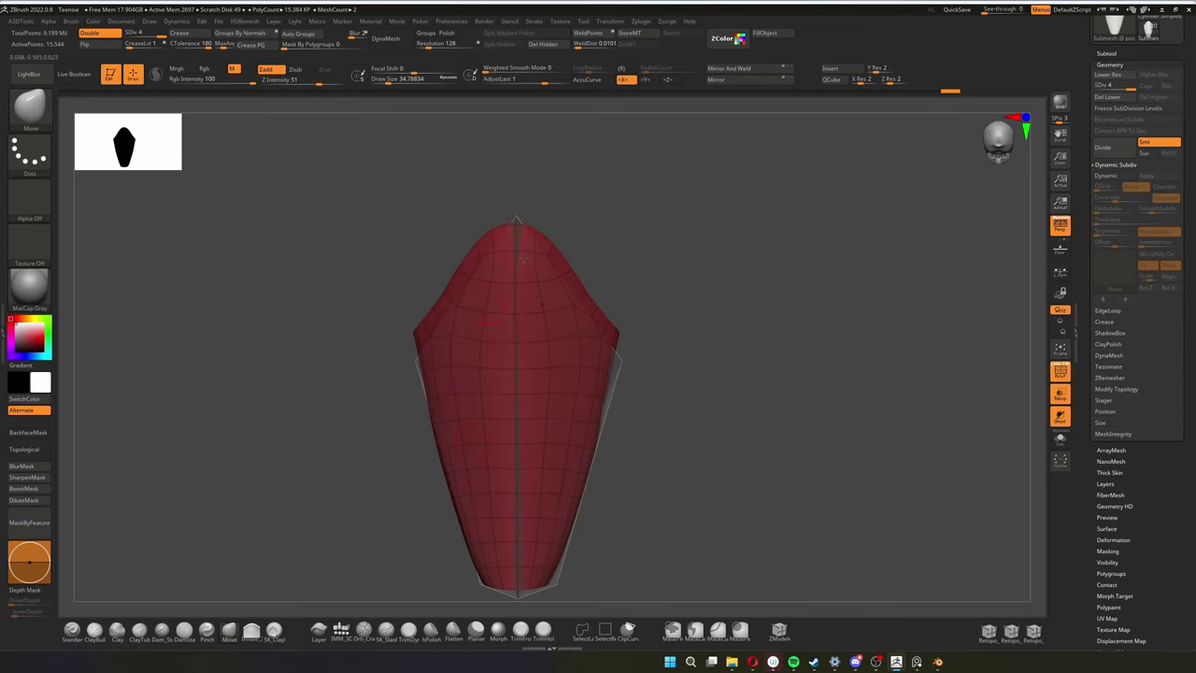
{"action": "right_click_drag", "start_coordinate": [475, 293], "coordinate": [525, 467], "text": "ctrl"}
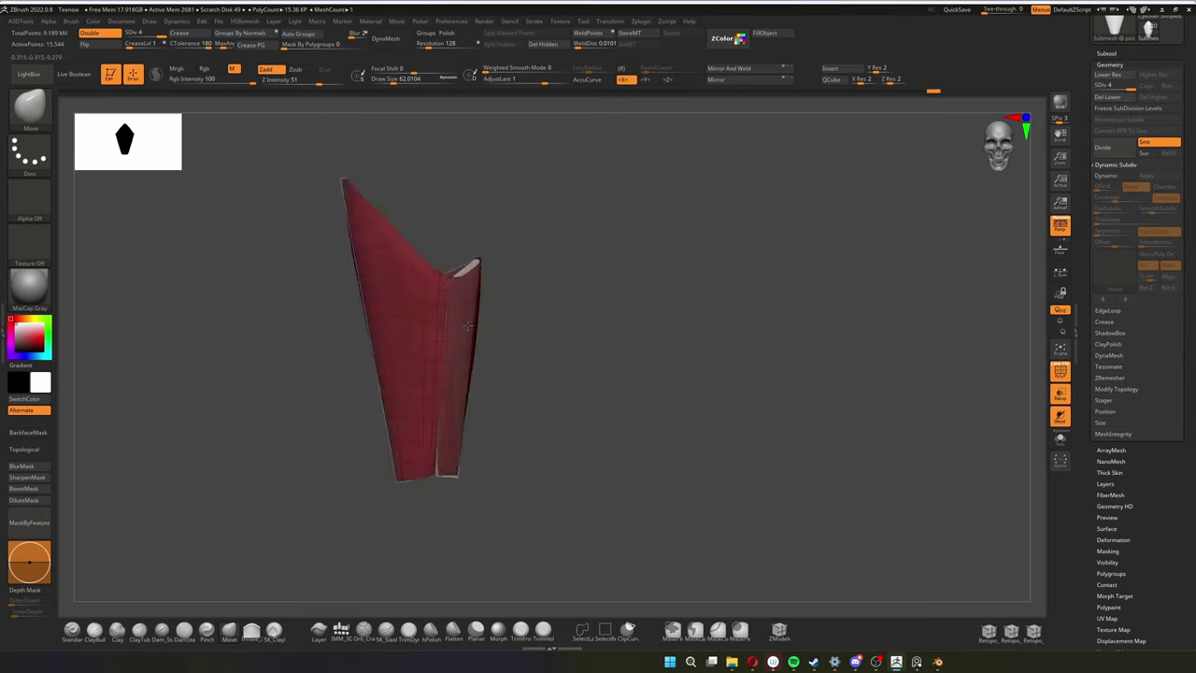
{"action": "mouse_move", "coordinate": [517, 261]}
{"action": "right_mouse_down"}
{"action": "mouse_move", "coordinate": [692, 345]}
{"action": "mouse_move", "coordinate": [699, 263]}
{"action": "mouse_move", "coordinate": [347, 374]}
{"action": "mouse_move", "coordinate": [402, 273]}
{"action": "right_mouse_up"}
{"action": "key", "text": "shift+f"}
Paint mirrored mask dots and long strokes along the piece's top edge.
{"action": "key", "text": "s"}
{"action": "right_click_drag", "start_coordinate": [430, 195], "coordinate": [433, 246], "text": "ctrl"}
{"action": "left_click", "coordinate": [432, 239], "text": "ctrl"}
{"action": "left_click", "coordinate": [407, 177], "text": "ctrl"}
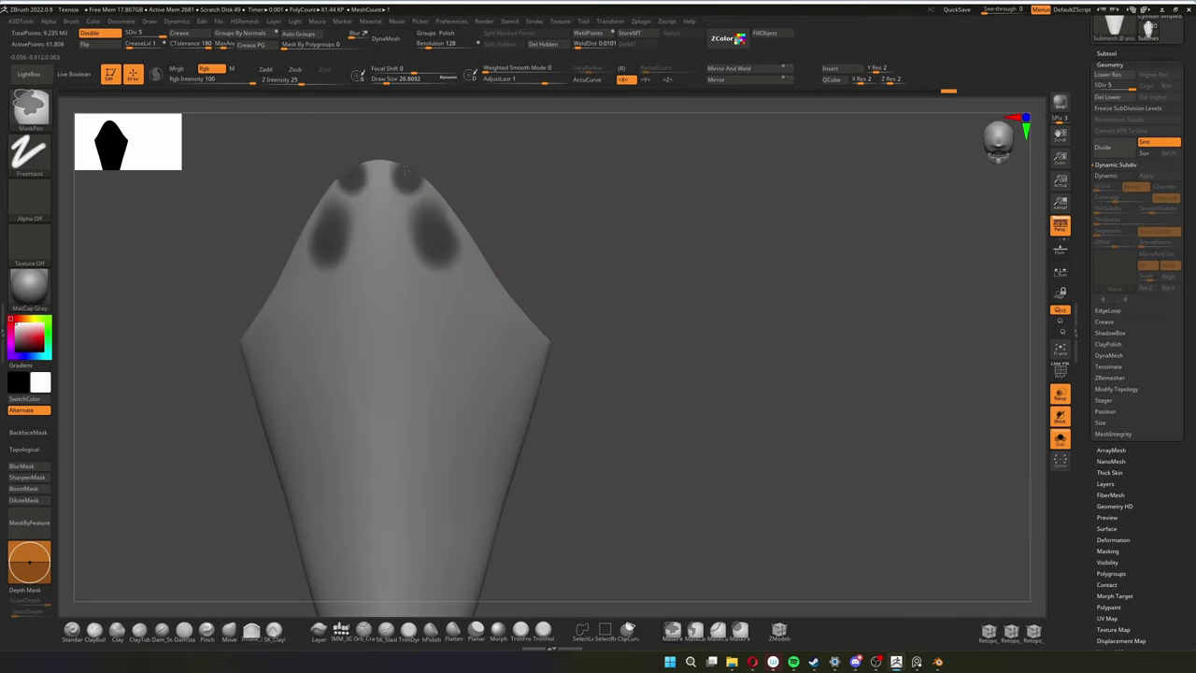
{"action": "left_click_drag", "start_coordinate": [416, 240], "coordinate": [444, 327], "text": "ctrl"}
{"action": "right_click_drag", "start_coordinate": [482, 320], "coordinate": [454, 252], "text": "ctrl"}
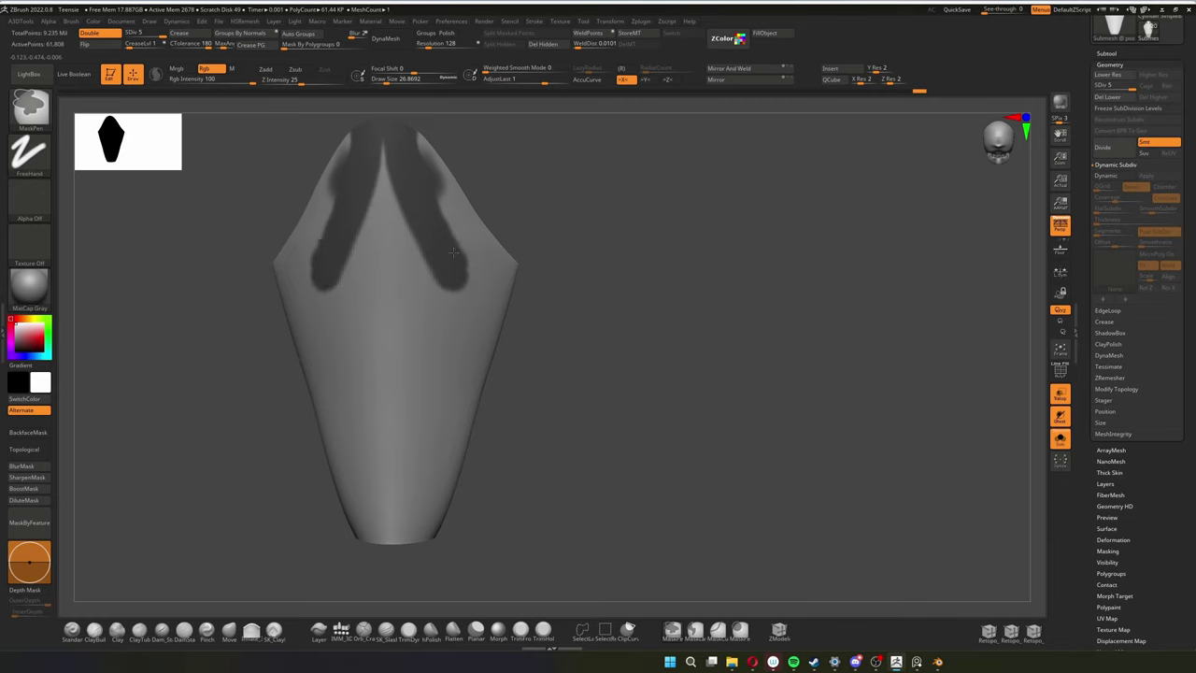
{"action": "mouse_move", "coordinate": [433, 328]}
{"action": "right_mouse_down"}
{"action": "mouse_move", "coordinate": [561, 333]}
{"action": "mouse_move", "coordinate": [435, 330]}
{"action": "mouse_move", "coordinate": [503, 236]}
{"action": "mouse_move", "coordinate": [547, 266]}
{"action": "right_mouse_up"}
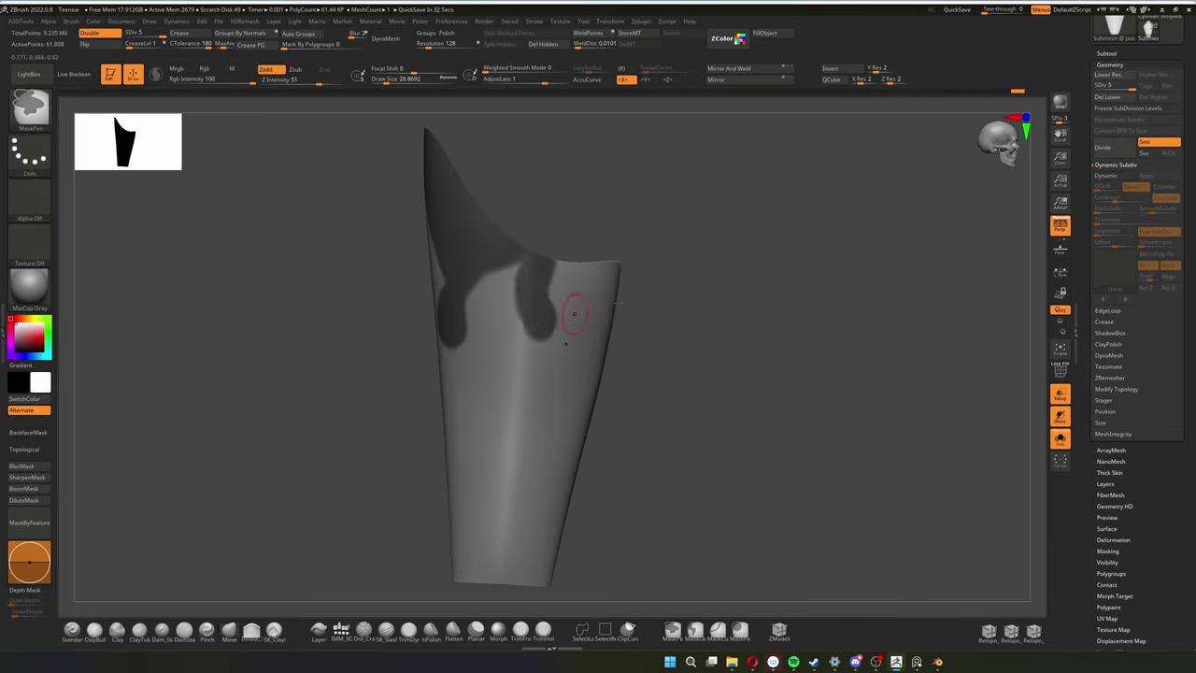
{"action": "right_click_drag", "start_coordinate": [574, 314], "coordinate": [625, 287]}
Add curling drip shapes below the masked band and check them from several angles.
{"action": "left_click_drag", "start_coordinate": [619, 327], "coordinate": [631, 397], "text": "ctrl"}
{"action": "mouse_move", "coordinate": [631, 397]}
{"action": "right_mouse_down"}
{"action": "mouse_move", "coordinate": [623, 365]}
{"action": "mouse_move", "coordinate": [701, 297]}
{"action": "mouse_move", "coordinate": [657, 245]}
{"action": "mouse_move", "coordinate": [603, 308]}
{"action": "right_mouse_up"}
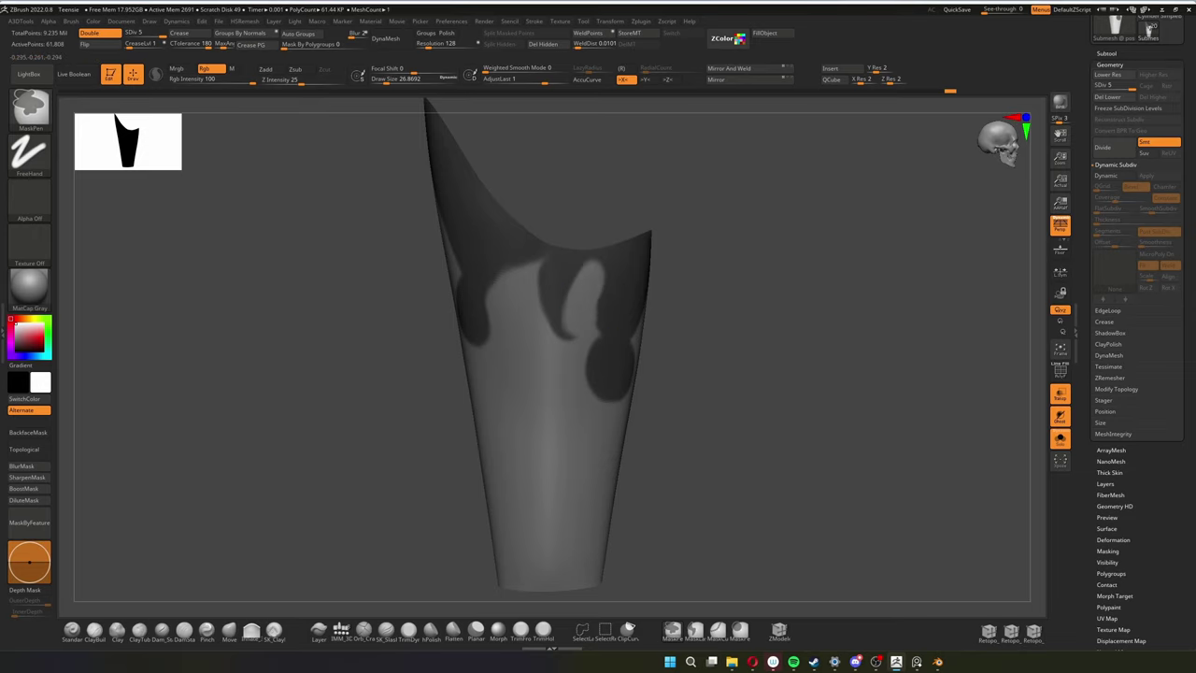
{"action": "mouse_move", "coordinate": [592, 315]}
{"action": "right_mouse_down"}
{"action": "mouse_move", "coordinate": [687, 241]}
{"action": "mouse_move", "coordinate": [711, 240]}
{"action": "mouse_move", "coordinate": [697, 256]}
{"action": "mouse_move", "coordinate": [703, 416]}
{"action": "right_mouse_up"}
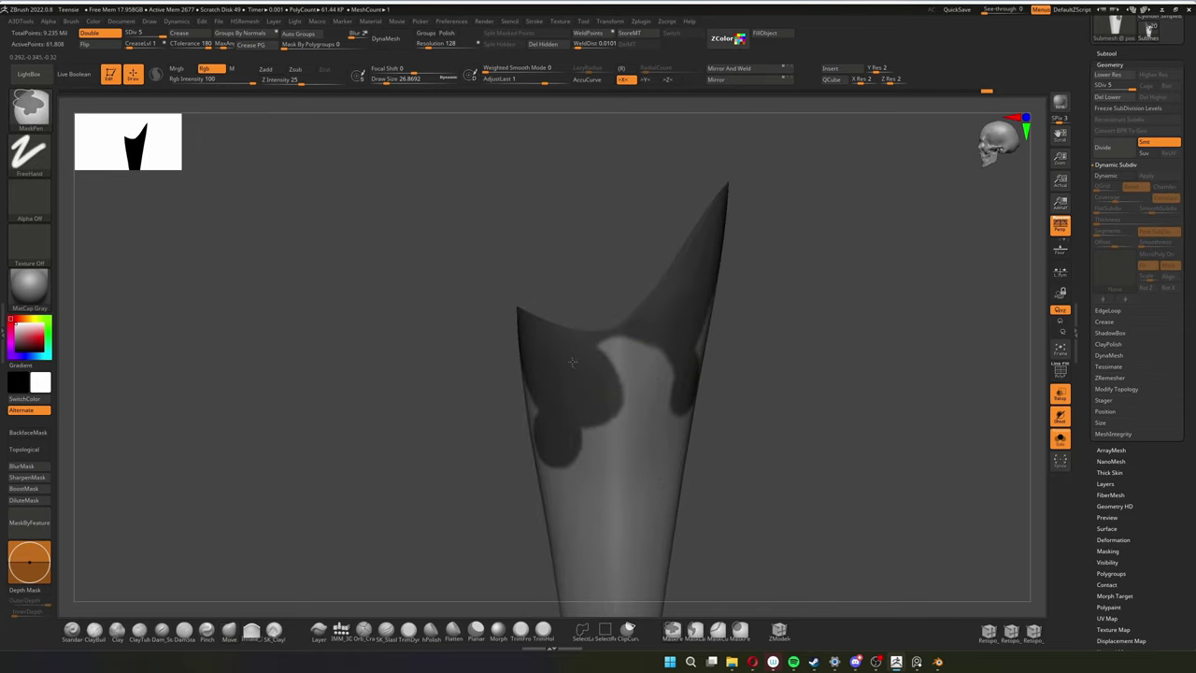
{"action": "right_click_drag", "start_coordinate": [573, 362], "coordinate": [684, 393]}
{"action": "mouse_move", "coordinate": [643, 326]}
{"action": "right_mouse_down"}
{"action": "mouse_move", "coordinate": [627, 340]}
{"action": "mouse_move", "coordinate": [860, 349]}
{"action": "mouse_move", "coordinate": [559, 344]}
{"action": "right_mouse_up"}
{"action": "key", "text": "s"}
{"action": "right_click_drag", "start_coordinate": [938, 131], "coordinate": [753, 274]}
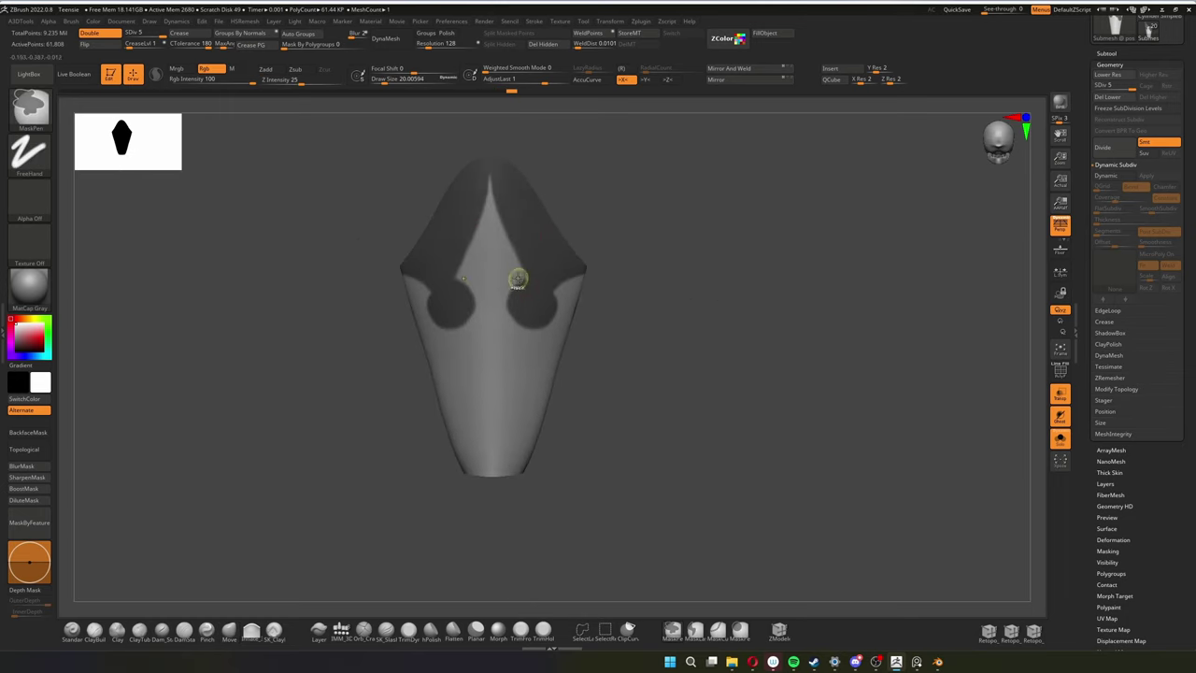
Set the stroke smoothing radius to 30 and tilt the cone to show its top.
{"action": "right_click_drag", "start_coordinate": [533, 282], "coordinate": [542, 317], "text": "alt"}
{"action": "left_click", "coordinate": [560, 21]}
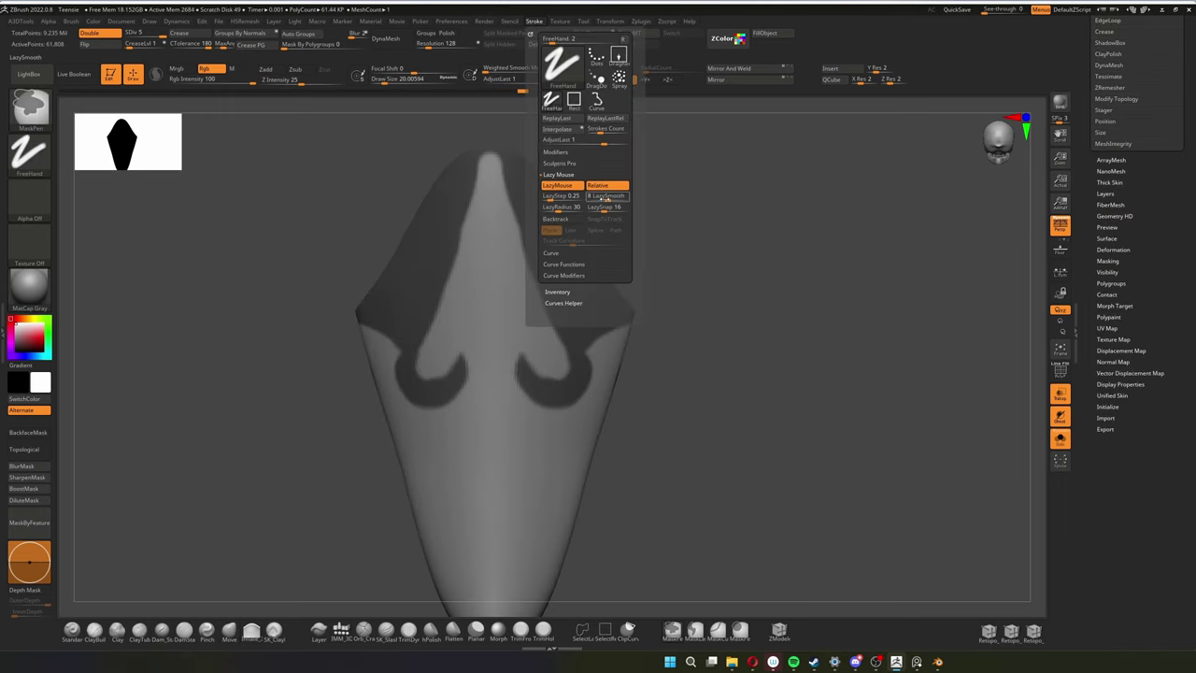
{"action": "right_click_drag", "start_coordinate": [505, 159], "coordinate": [688, 270], "text": "ctrl"}
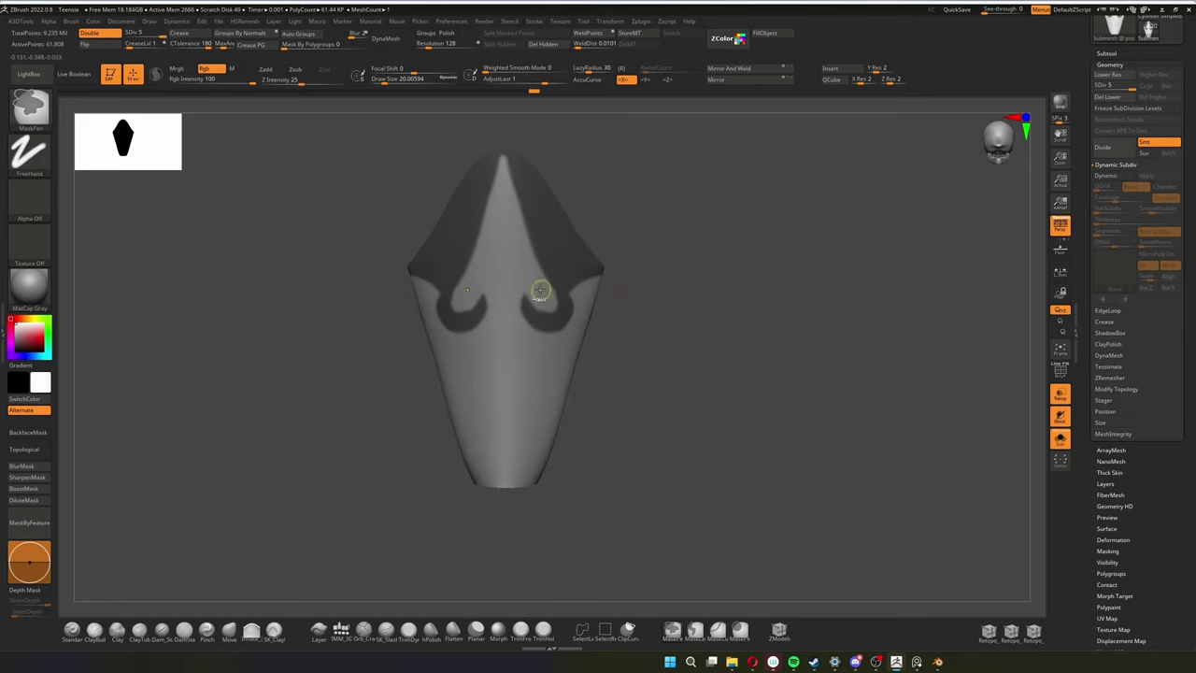
{"action": "mouse_move", "coordinate": [544, 363]}
{"action": "right_mouse_down"}
{"action": "mouse_move", "coordinate": [554, 253]}
{"action": "mouse_move", "coordinate": [807, 262]}
{"action": "mouse_move", "coordinate": [543, 201]}
{"action": "right_mouse_up"}
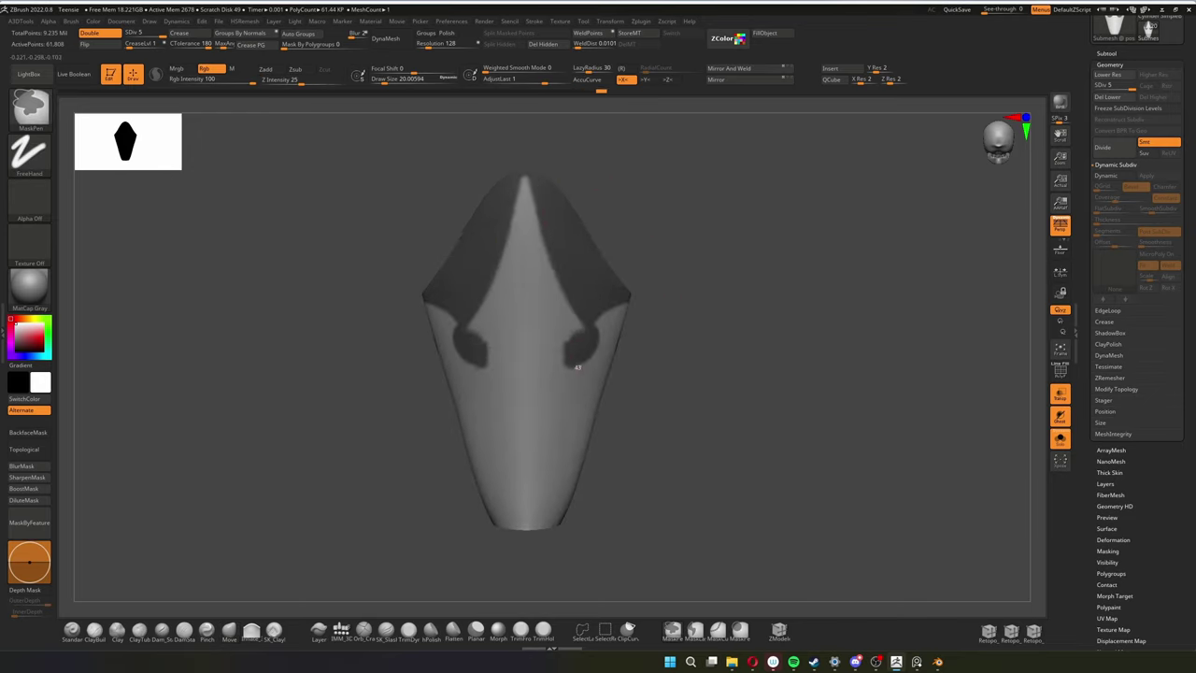
{"action": "mouse_move", "coordinate": [577, 367]}
{"action": "right_mouse_down"}
{"action": "mouse_move", "coordinate": [585, 344]}
{"action": "mouse_move", "coordinate": [701, 296]}
{"action": "mouse_move", "coordinate": [573, 278]}
{"action": "mouse_move", "coordinate": [654, 262]}
{"action": "mouse_move", "coordinate": [791, 274]}
{"action": "mouse_move", "coordinate": [676, 308]}
{"action": "right_mouse_up"}
{"action": "mouse_move", "coordinate": [859, 257]}
{"action": "right_mouse_down"}
{"action": "mouse_move", "coordinate": [695, 267]}
{"action": "mouse_move", "coordinate": [644, 312]}
{"action": "right_mouse_up"}
Paint mask blobs outlining the crown's tall central point and side spikes.
{"action": "key", "text": "ctrl"}
{"action": "mouse_move", "coordinate": [779, 254]}
{"action": "left_mouse_down"}
{"action": "mouse_move", "coordinate": [645, 257]}
{"action": "mouse_move", "coordinate": [667, 276]}
{"action": "mouse_move", "coordinate": [682, 252]}
{"action": "left_mouse_up"}
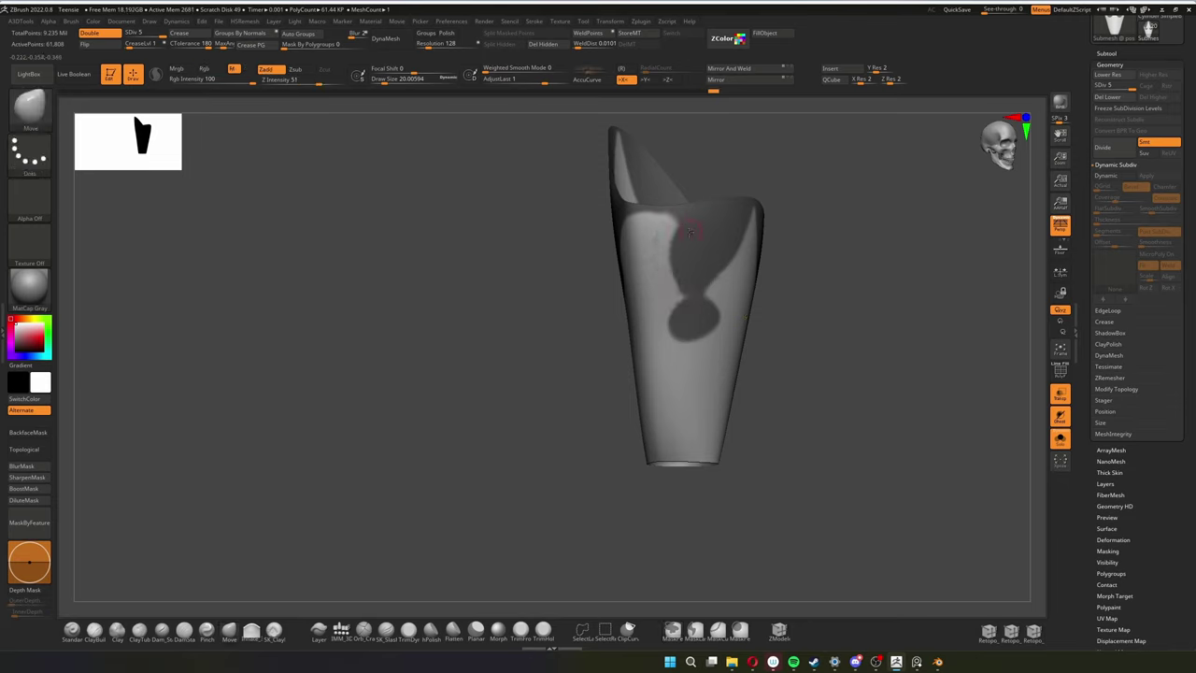
{"action": "mouse_move", "coordinate": [685, 285]}
{"action": "left_mouse_down"}
{"action": "mouse_move", "coordinate": [721, 181]}
{"action": "mouse_move", "coordinate": [832, 226]}
{"action": "mouse_move", "coordinate": [702, 312]}
{"action": "left_mouse_up"}
{"action": "left_click_drag", "start_coordinate": [757, 282], "coordinate": [615, 227]}
{"action": "left_click_drag", "start_coordinate": [599, 295], "coordinate": [570, 287]}
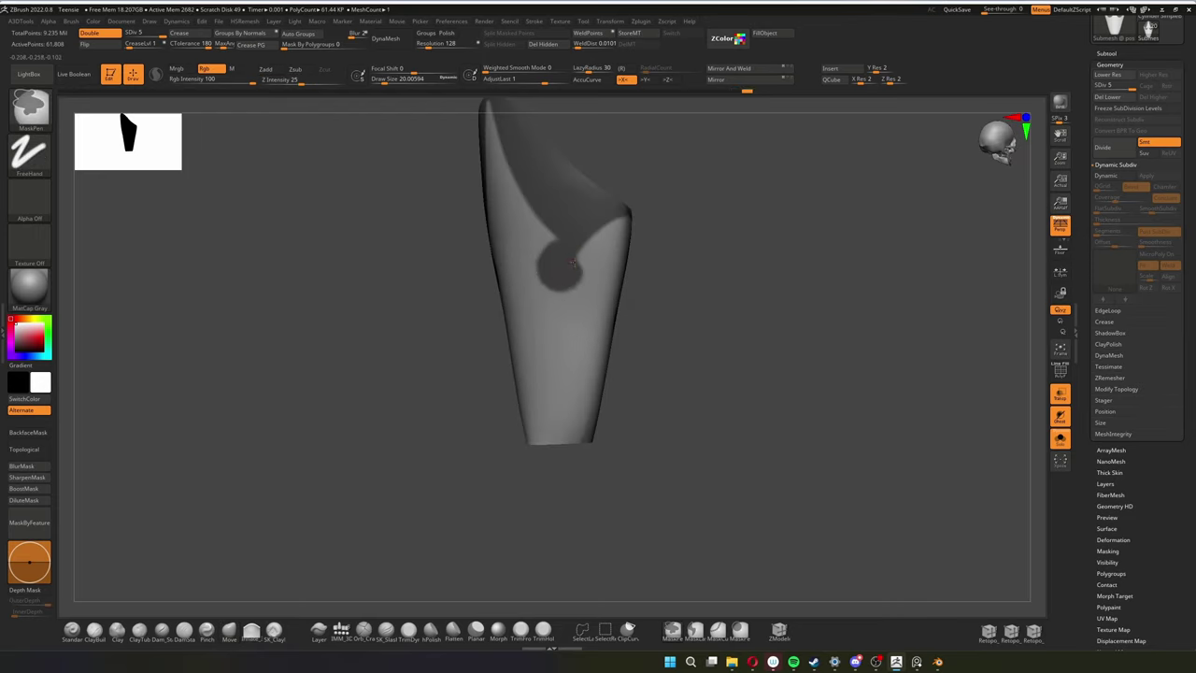
{"action": "mouse_move", "coordinate": [645, 265]}
{"action": "left_mouse_down"}
{"action": "mouse_move", "coordinate": [697, 268]}
{"action": "mouse_move", "coordinate": [675, 258]}
{"action": "mouse_move", "coordinate": [603, 310]}
{"action": "mouse_move", "coordinate": [545, 302]}
{"action": "left_mouse_up"}
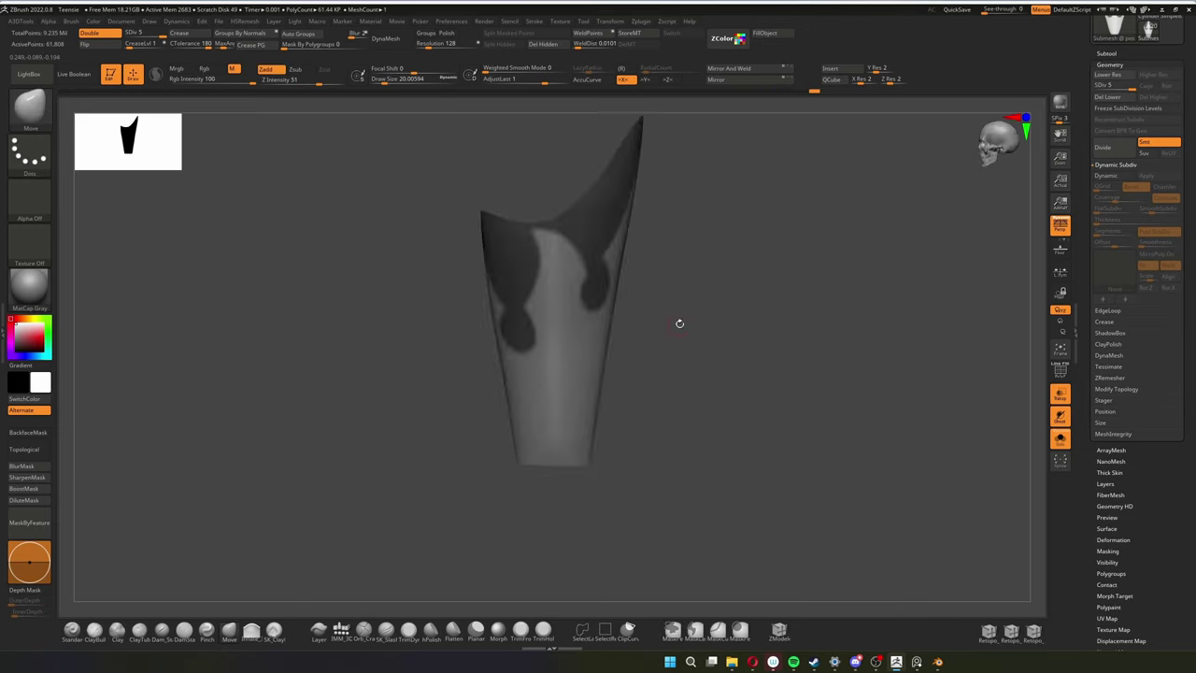
{"action": "left_click_drag", "start_coordinate": [529, 321], "coordinate": [684, 287]}
{"action": "left_click_drag", "start_coordinate": [820, 356], "coordinate": [809, 401]}
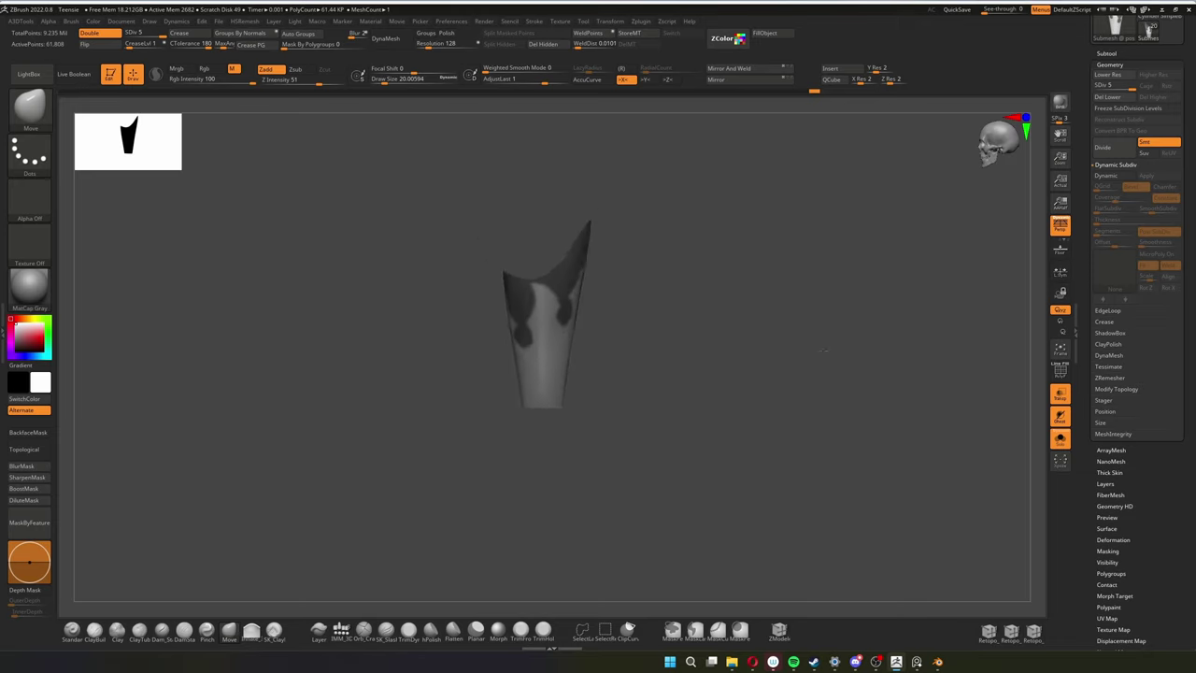
Refine the crown mask's round notches while checking the cone from the front.
{"action": "left_click_drag", "start_coordinate": [783, 334], "coordinate": [622, 233]}
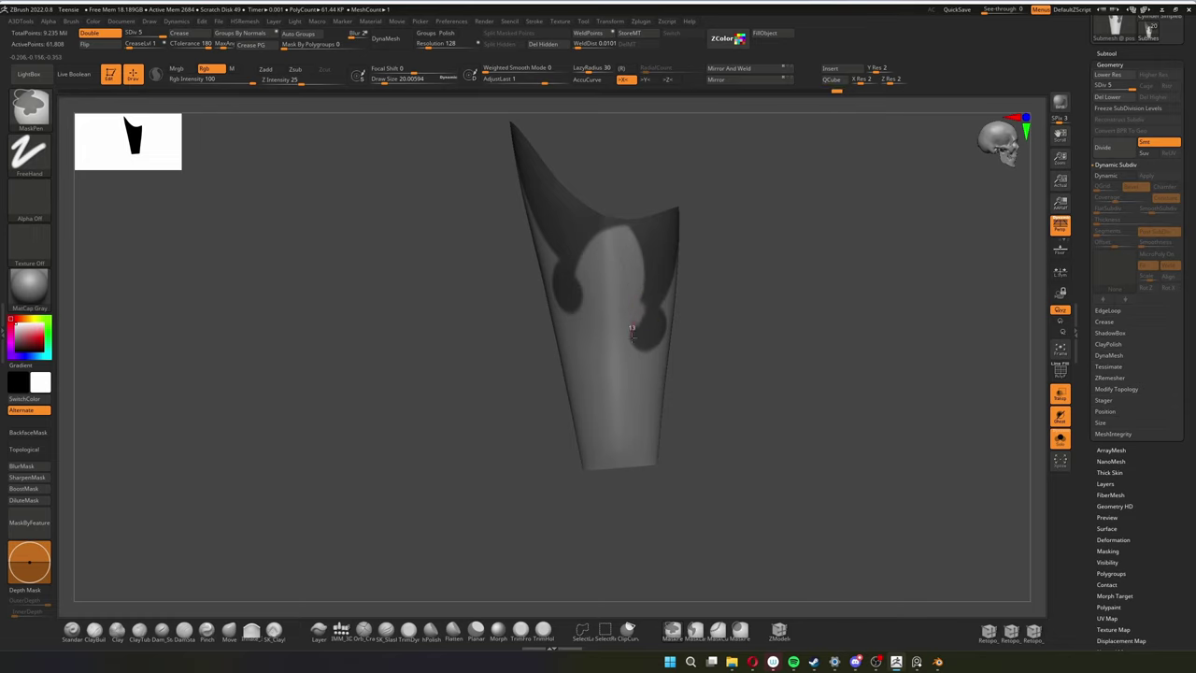
{"action": "mouse_move", "coordinate": [646, 304]}
{"action": "left_mouse_down"}
{"action": "mouse_move", "coordinate": [765, 313]}
{"action": "mouse_move", "coordinate": [744, 239]}
{"action": "mouse_move", "coordinate": [685, 182]}
{"action": "left_mouse_up"}
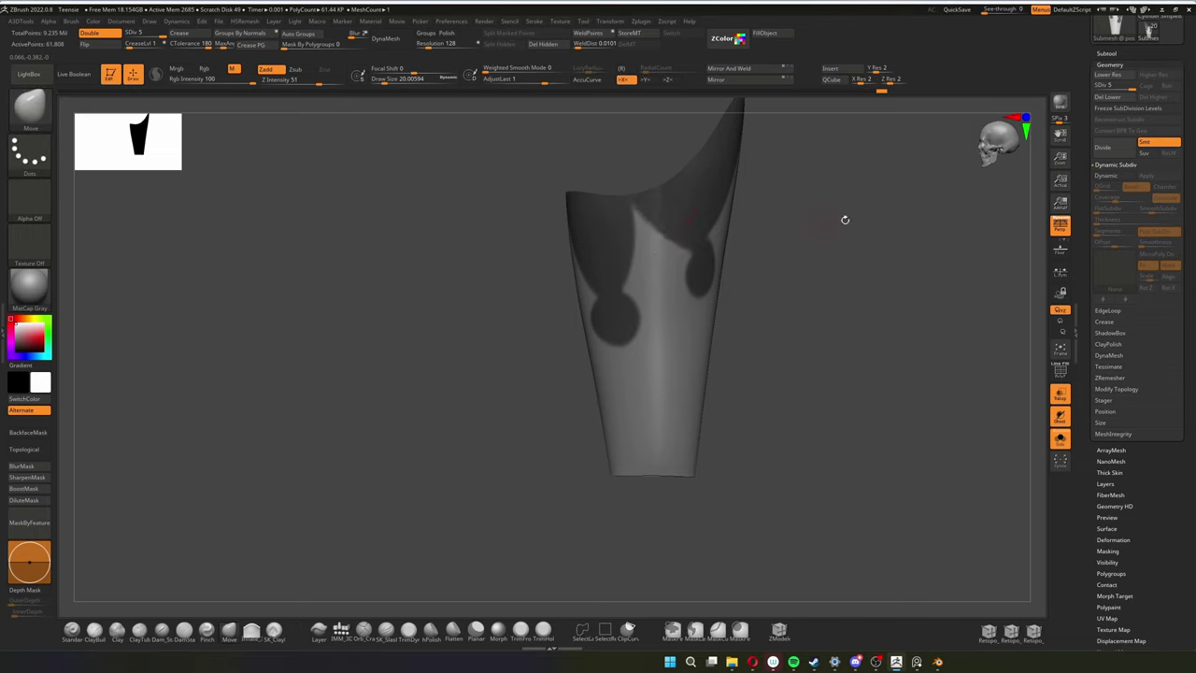
{"action": "mouse_move", "coordinate": [845, 219]}
{"action": "left_mouse_down"}
{"action": "mouse_move", "coordinate": [686, 184]}
{"action": "mouse_move", "coordinate": [682, 209]}
{"action": "left_mouse_up"}
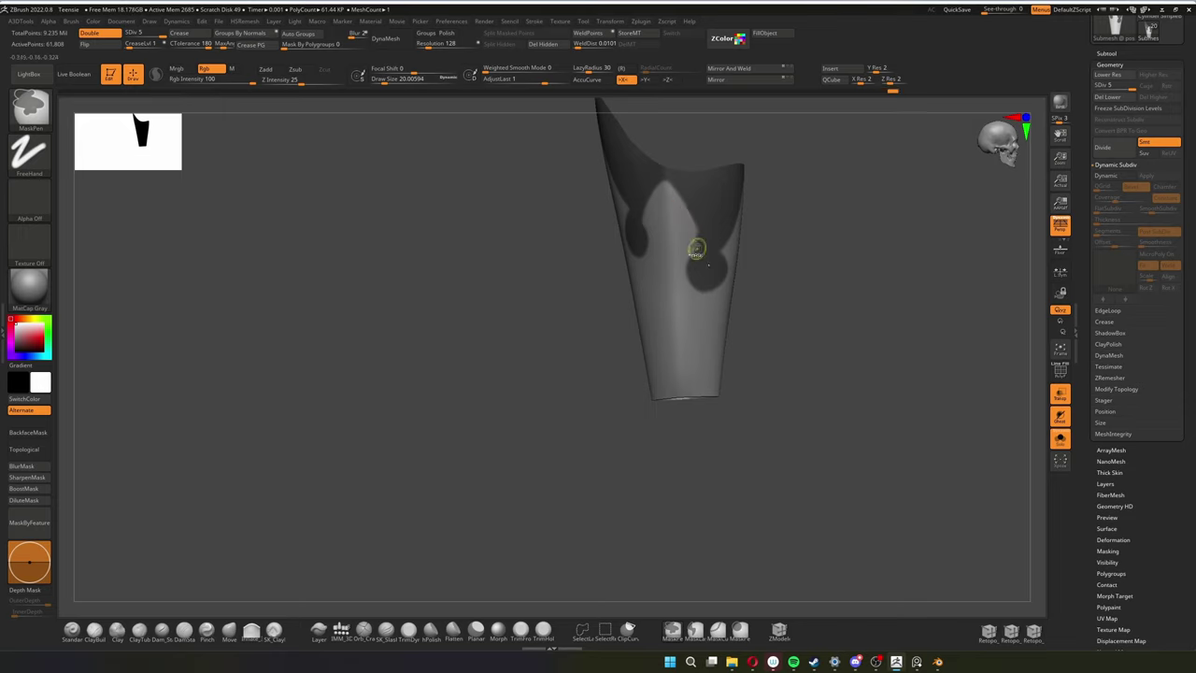
{"action": "left_click_drag", "start_coordinate": [699, 252], "coordinate": [837, 226]}
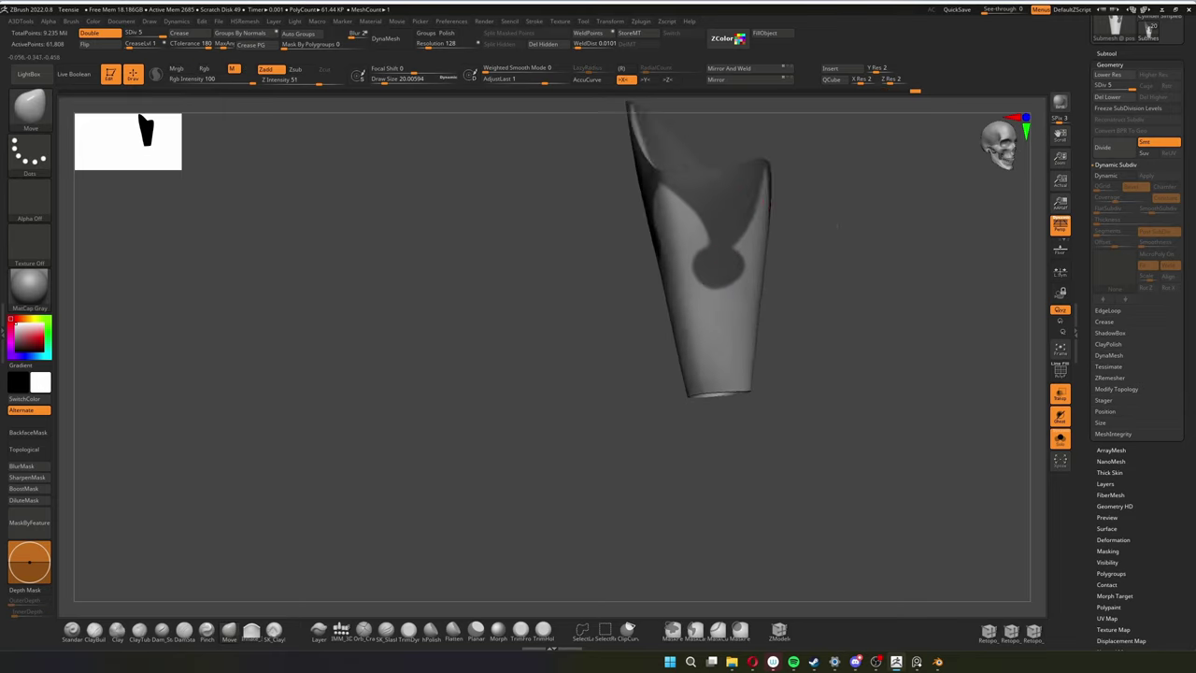
{"action": "mouse_move", "coordinate": [700, 135]}
{"action": "left_mouse_down", "text": "shift"}
{"action": "mouse_move", "coordinate": [747, 283]}
{"action": "mouse_move", "coordinate": [844, 221]}
{"action": "left_mouse_up", "text": "shift"}
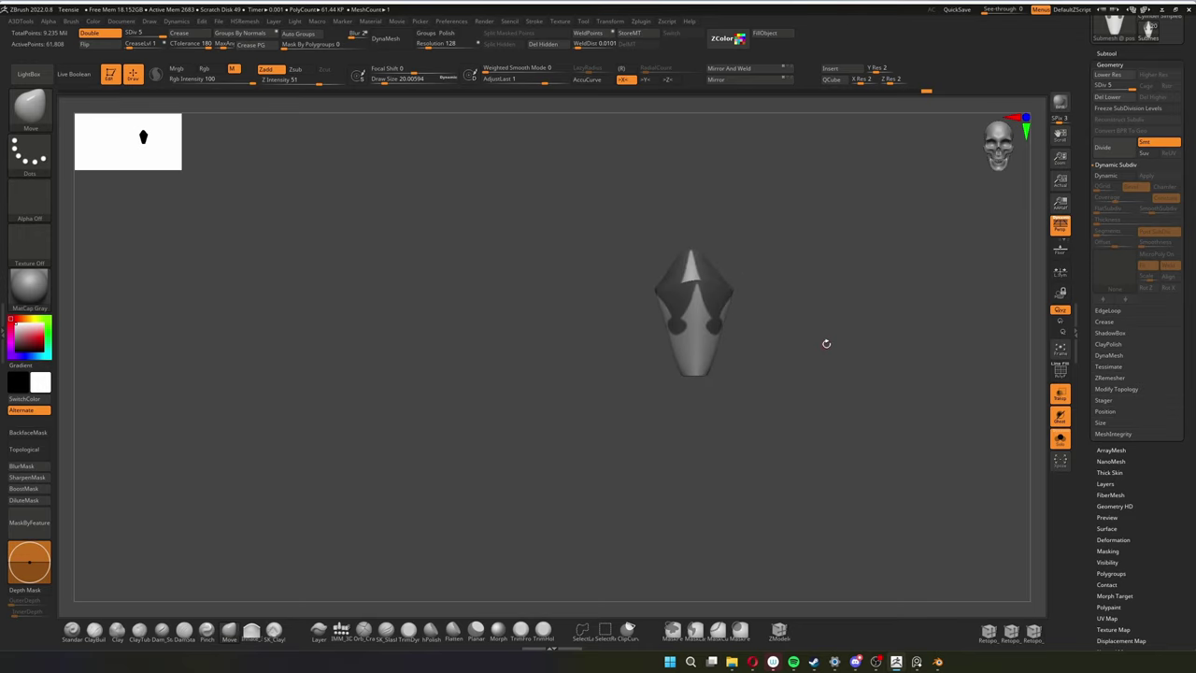
{"action": "mouse_move", "coordinate": [826, 344]}
{"action": "left_mouse_down", "text": "alt"}
{"action": "mouse_move", "coordinate": [868, 403]}
{"action": "mouse_move", "coordinate": [681, 338]}
{"action": "left_mouse_up", "text": "alt"}
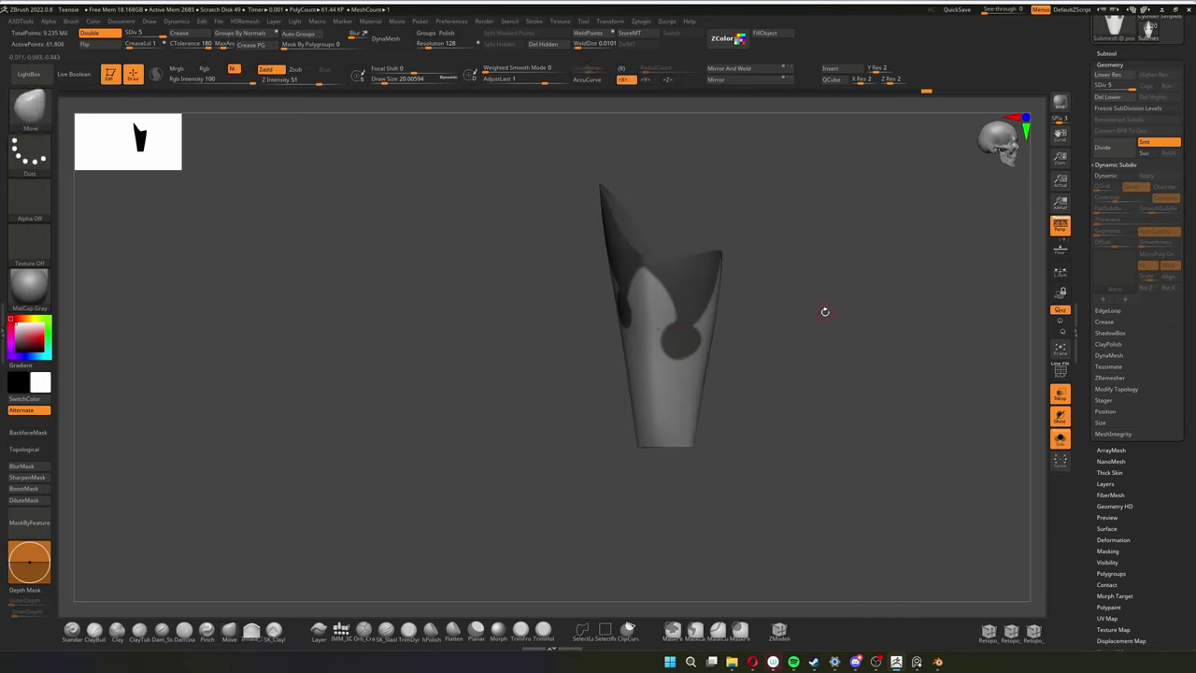
{"action": "mouse_move", "coordinate": [824, 290]}
{"action": "left_mouse_down"}
{"action": "mouse_move", "coordinate": [806, 347]}
{"action": "mouse_move", "coordinate": [645, 329]}
{"action": "mouse_move", "coordinate": [864, 232]}
{"action": "left_mouse_up"}
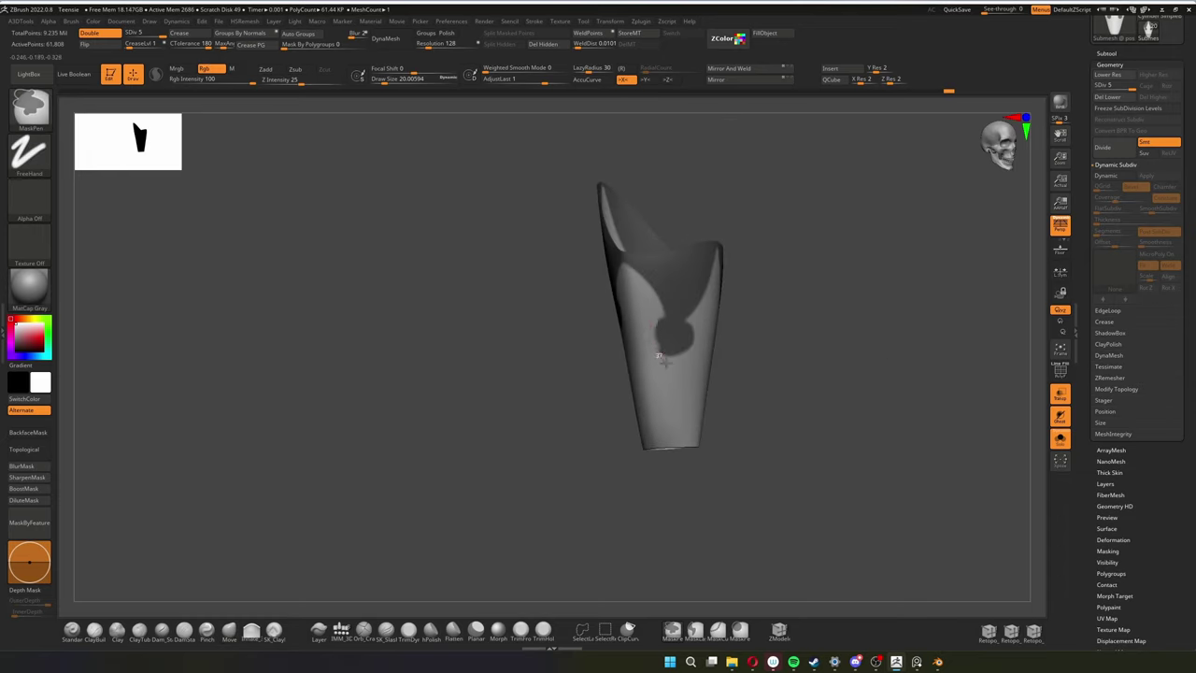
{"action": "mouse_move", "coordinate": [765, 349]}
{"action": "left_mouse_down", "text": "shift"}
{"action": "mouse_move", "coordinate": [692, 348]}
{"action": "mouse_move", "coordinate": [826, 289]}
{"action": "left_mouse_up", "text": "shift"}
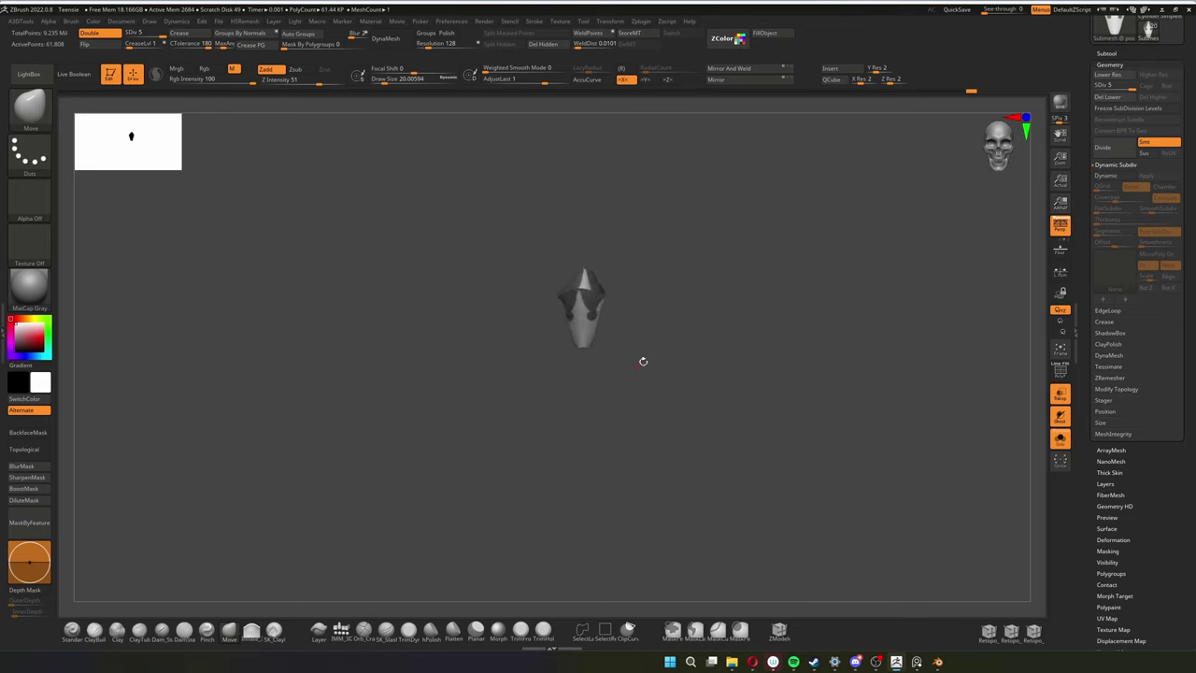
{"action": "mouse_move", "coordinate": [707, 428]}
{"action": "left_mouse_down"}
{"action": "mouse_move", "coordinate": [554, 312]}
{"action": "mouse_move", "coordinate": [737, 331]}
{"action": "mouse_move", "coordinate": [683, 393]}
{"action": "mouse_move", "coordinate": [742, 305]}
{"action": "mouse_move", "coordinate": [791, 364]}
{"action": "mouse_move", "coordinate": [780, 422]}
{"action": "mouse_move", "coordinate": [776, 411]}
{"action": "left_mouse_up"}
Remesh the masked crown piece with ZRemesher.
{"action": "key", "text": "shift+f"}
{"action": "key", "text": "shift+f"}
{"action": "key", "text": "space"}
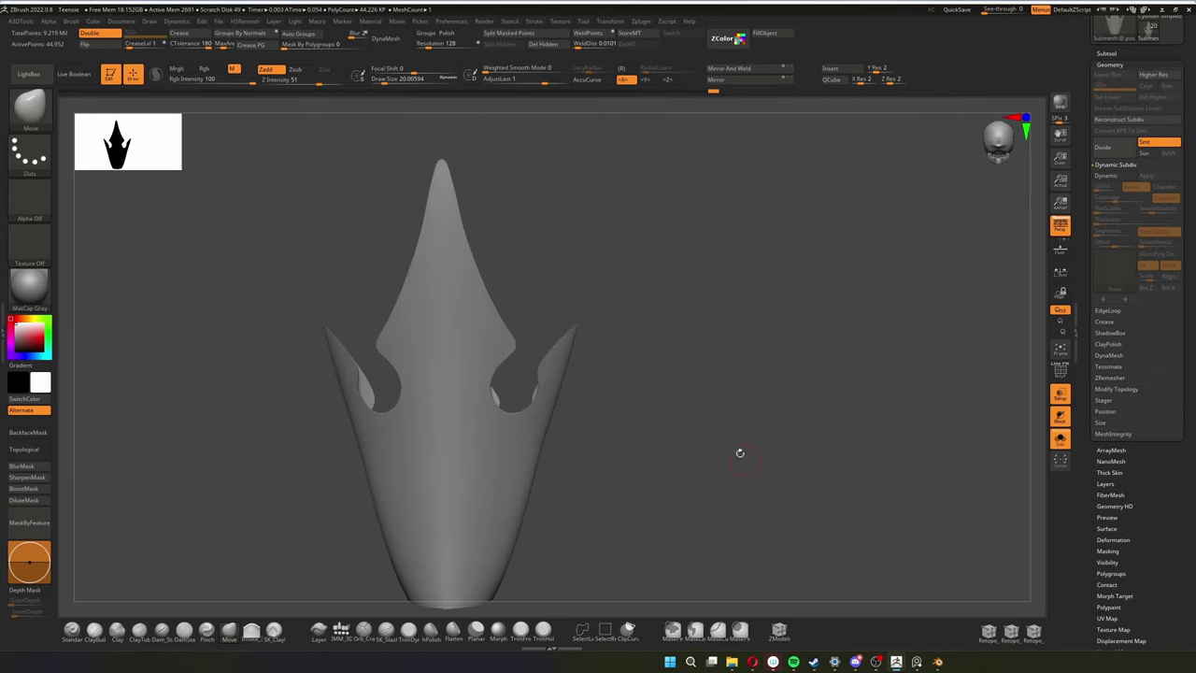
{"action": "key", "text": "space"}
{"action": "left_click", "coordinate": [822, 325]}
{"action": "left_click_drag", "start_coordinate": [822, 325], "coordinate": [913, 444]}
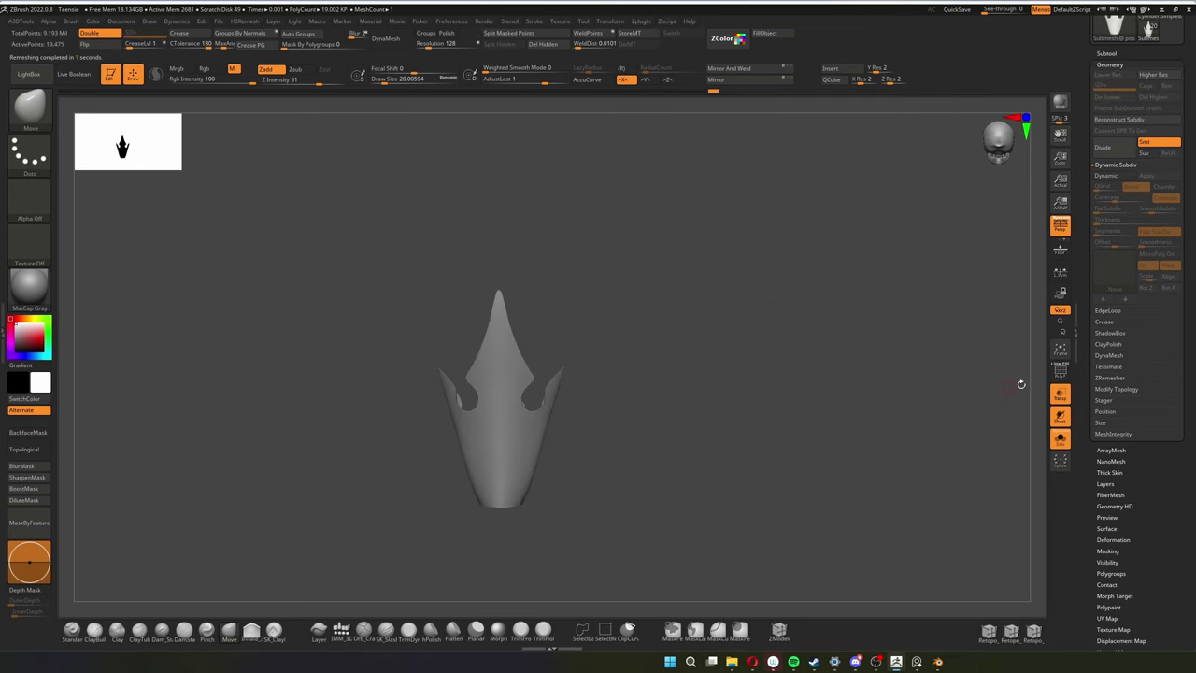
{"action": "key", "text": "space"}
Check the crown's new topology with PolyFrame and zoom out to the whole character.
{"action": "left_click_drag", "start_coordinate": [1021, 384], "coordinate": [873, 427]}
{"action": "key", "text": "shift+f"}
{"action": "key", "text": "f"}
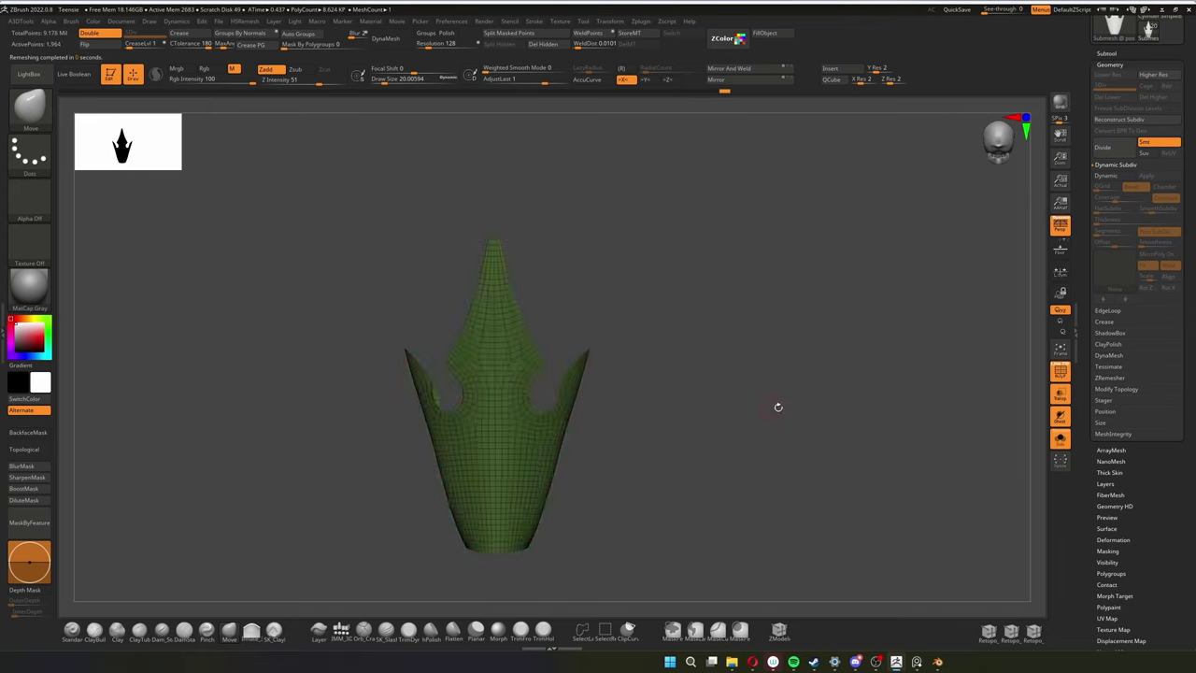
{"action": "key", "text": "shift+f"}
{"action": "left_click_drag", "start_coordinate": [778, 407], "coordinate": [748, 625]}
{"action": "key", "text": "f"}
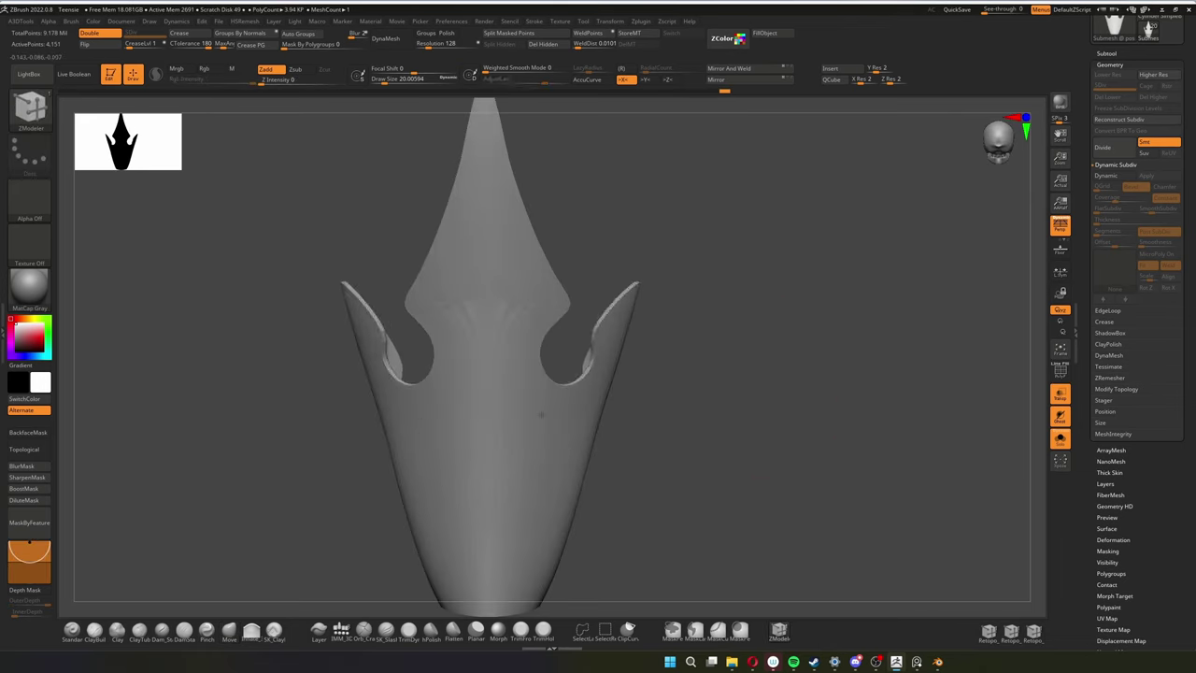
{"action": "left_click_drag", "start_coordinate": [540, 414], "coordinate": [870, 336]}
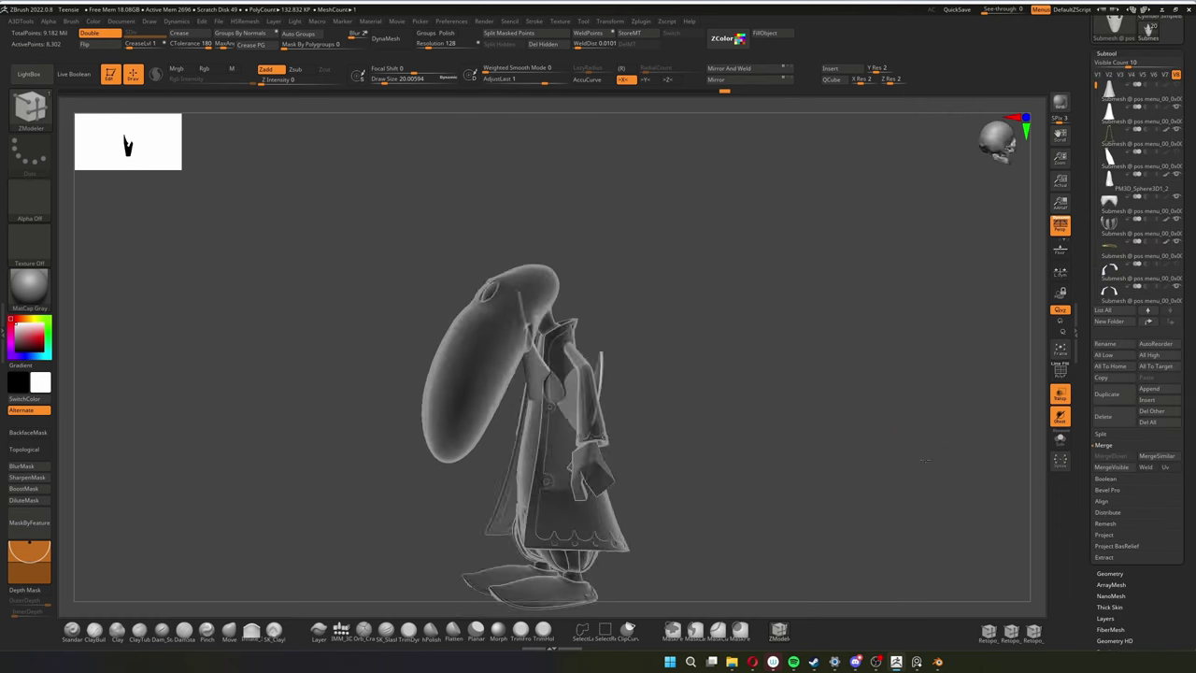
Solo the crown subtool and orbit around it to check its inside and base rim.
{"action": "key", "text": "w"}
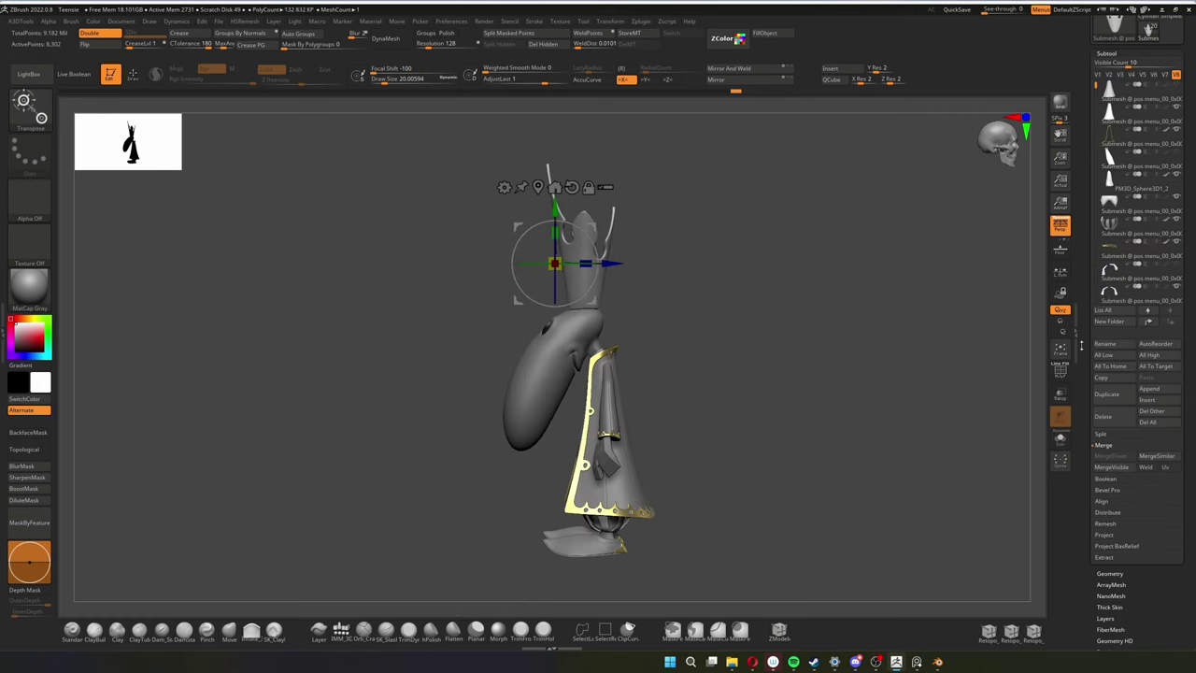
{"action": "key", "text": "q"}
{"action": "mouse_move", "coordinate": [751, 272]}
{"action": "left_mouse_down"}
{"action": "mouse_move", "coordinate": [793, 350]}
{"action": "mouse_move", "coordinate": [735, 423]}
{"action": "left_mouse_up"}
{"action": "key", "text": "f"}
{"action": "key", "text": "f"}
{"action": "mouse_move", "coordinate": [721, 293]}
{"action": "left_mouse_down"}
{"action": "mouse_move", "coordinate": [738, 355]}
{"action": "mouse_move", "coordinate": [688, 444]}
{"action": "left_mouse_up"}
{"action": "key", "text": "shift+s"}
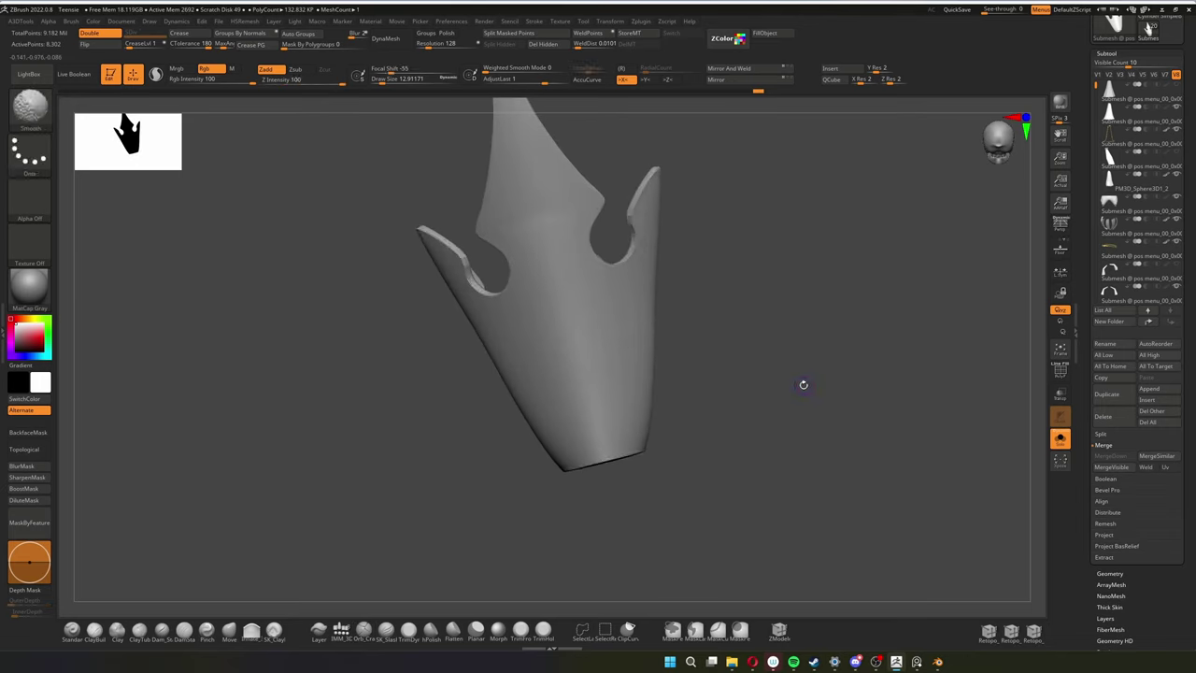
{"action": "left_click_drag", "start_coordinate": [580, 457], "coordinate": [519, 451]}
{"action": "left_click_drag", "start_coordinate": [597, 448], "coordinate": [564, 447]}
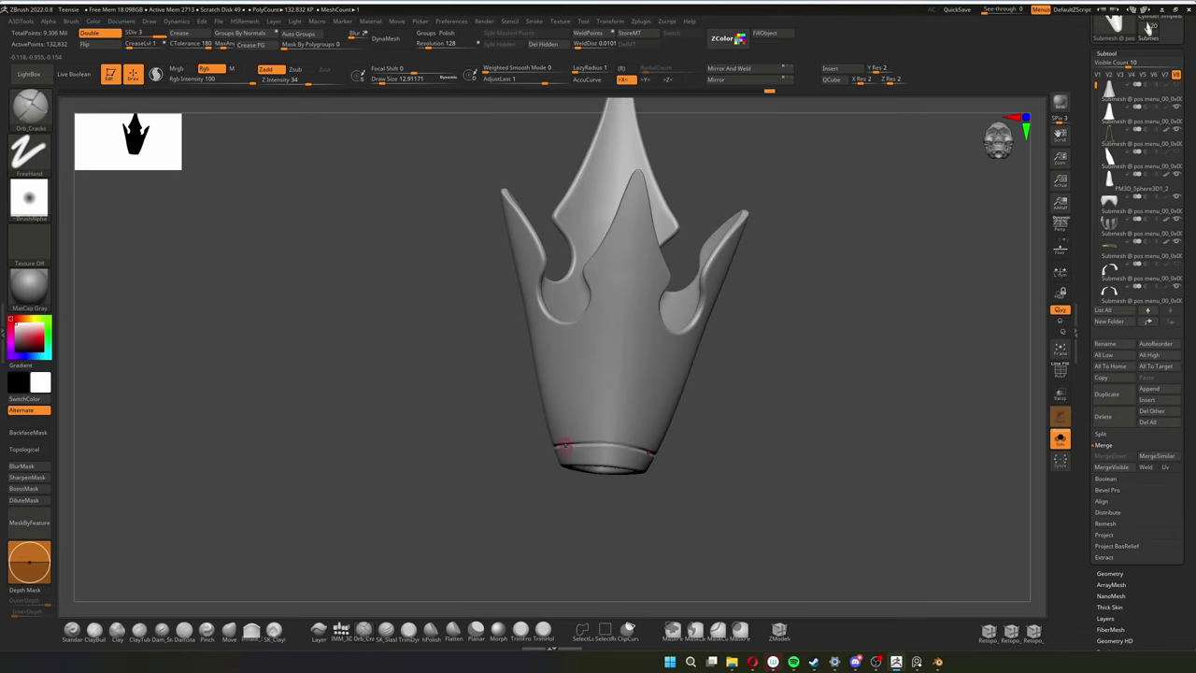
{"action": "scroll", "coordinate": [638, 447], "scroll_direction": "up", "scroll_amount": 4}
{"action": "scroll", "coordinate": [578, 397], "scroll_direction": "up", "scroll_amount": 2}
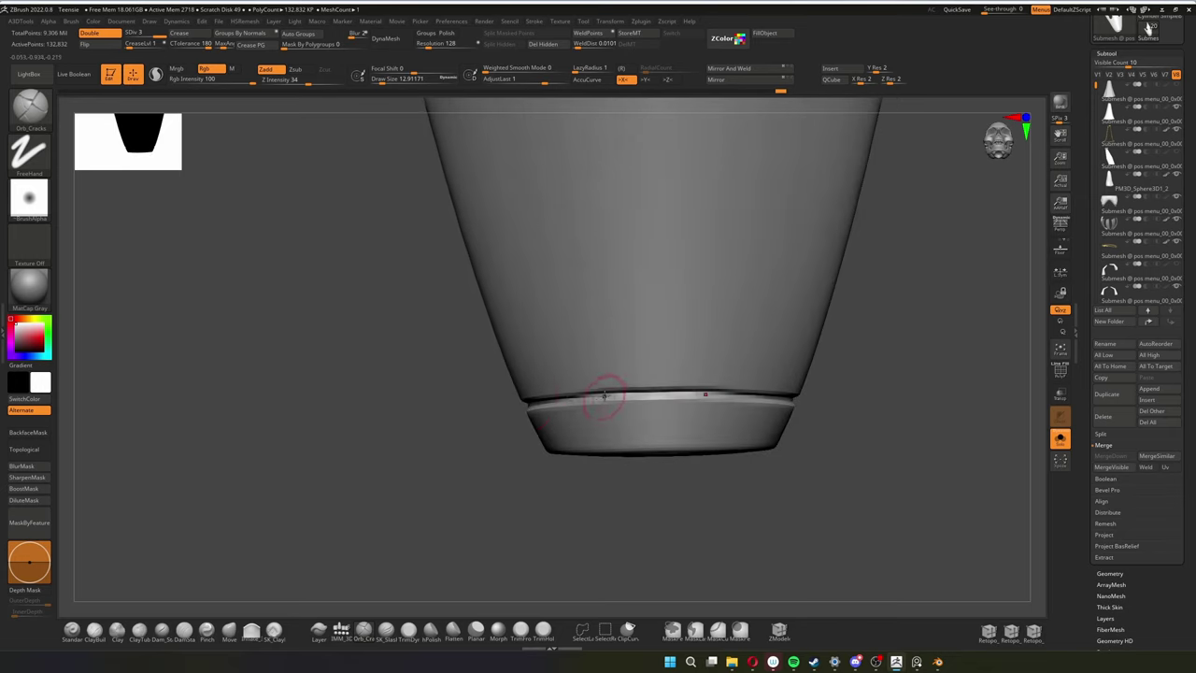
{"action": "left_click_drag", "start_coordinate": [603, 396], "coordinate": [710, 448]}
Apply a gold material to the crown, then reset the working material to MatCap Gray.
{"action": "key", "text": "f"}
{"action": "left_click", "coordinate": [29, 285]}
{"action": "left_click", "coordinate": [220, 297]}
{"action": "left_click", "coordinate": [29, 285]}
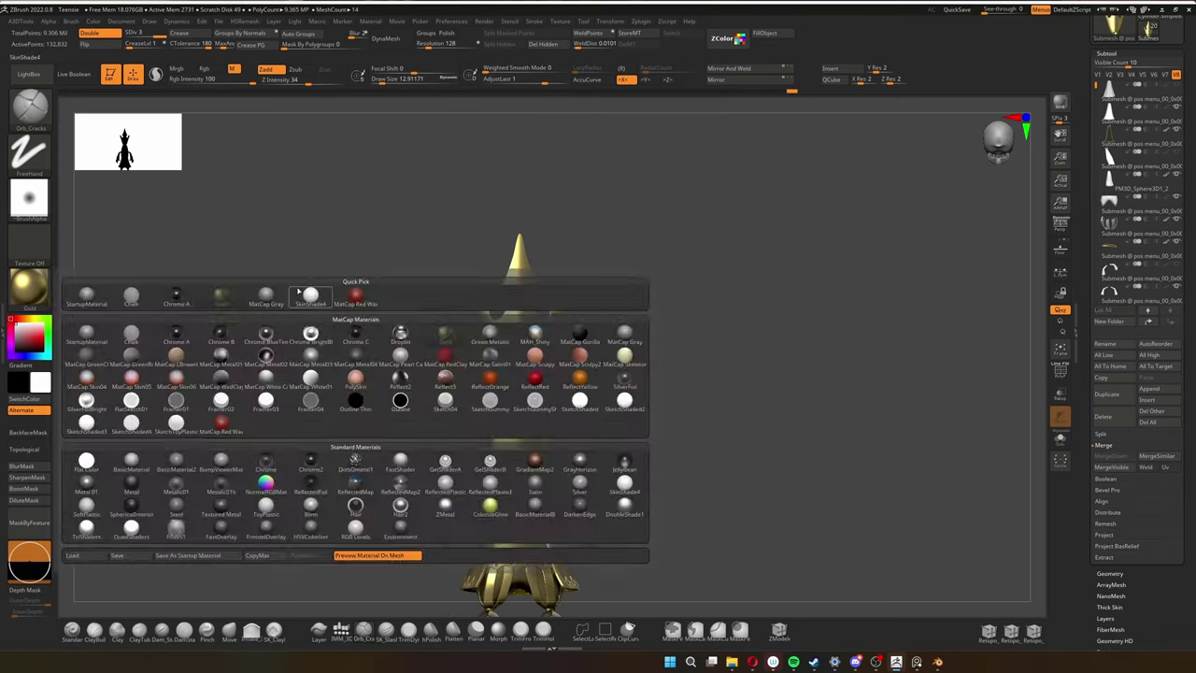
{"action": "left_click", "coordinate": [265, 295]}
Turn off the crown's PolyF wireframe and switch on perspective to view the gold finish.
{"action": "left_click", "coordinate": [1061, 372]}
{"action": "key", "text": "p"}
{"action": "left_click_drag", "start_coordinate": [916, 365], "coordinate": [783, 350]}
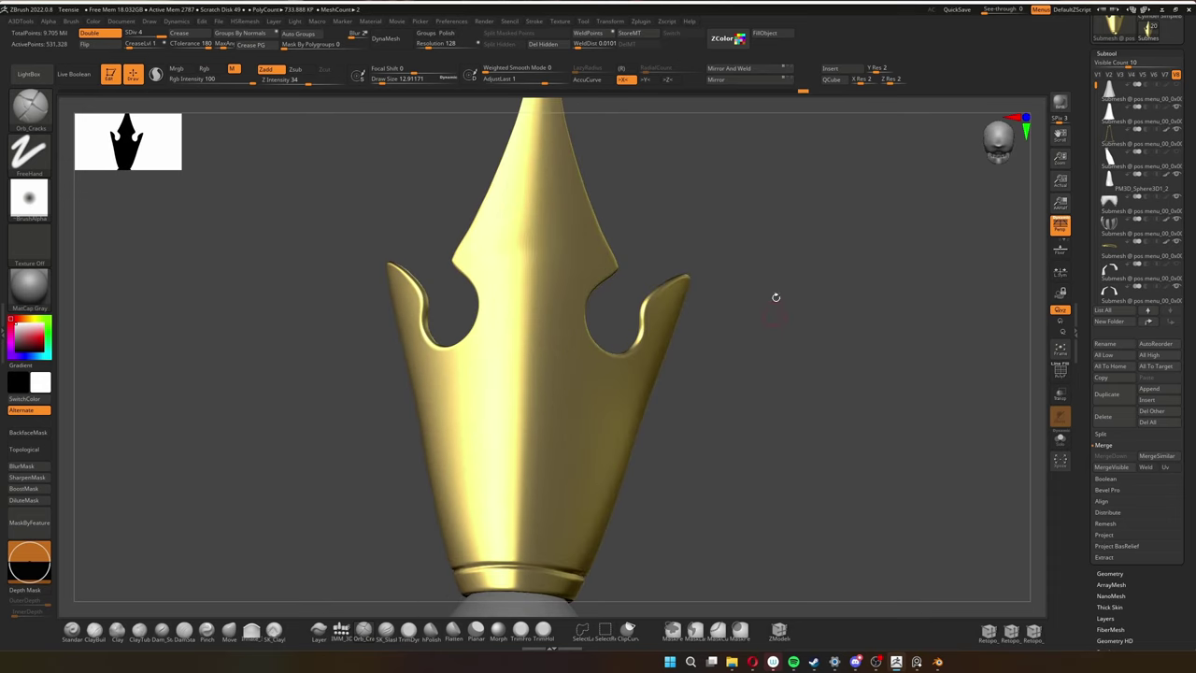
{"action": "mouse_move", "coordinate": [544, 339]}
{"action": "right_mouse_down"}
{"action": "mouse_move", "coordinate": [638, 423]}
{"action": "mouse_move", "coordinate": [532, 496]}
{"action": "right_mouse_up"}
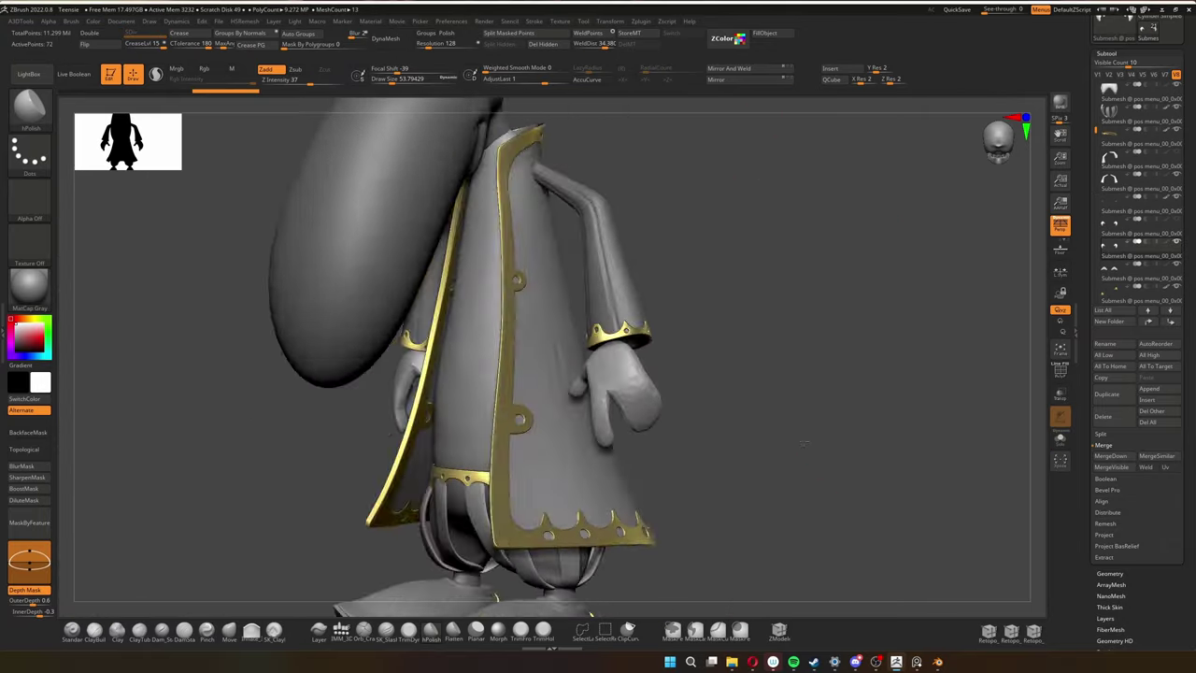
Check the arm with Transp on and off, then DynaMesh the low-poly hand at resolution 512.
{"action": "mouse_move", "coordinate": [946, 482]}
{"action": "right_mouse_down"}
{"action": "mouse_move", "coordinate": [327, 467]}
{"action": "mouse_move", "coordinate": [205, 492]}
{"action": "right_mouse_up"}
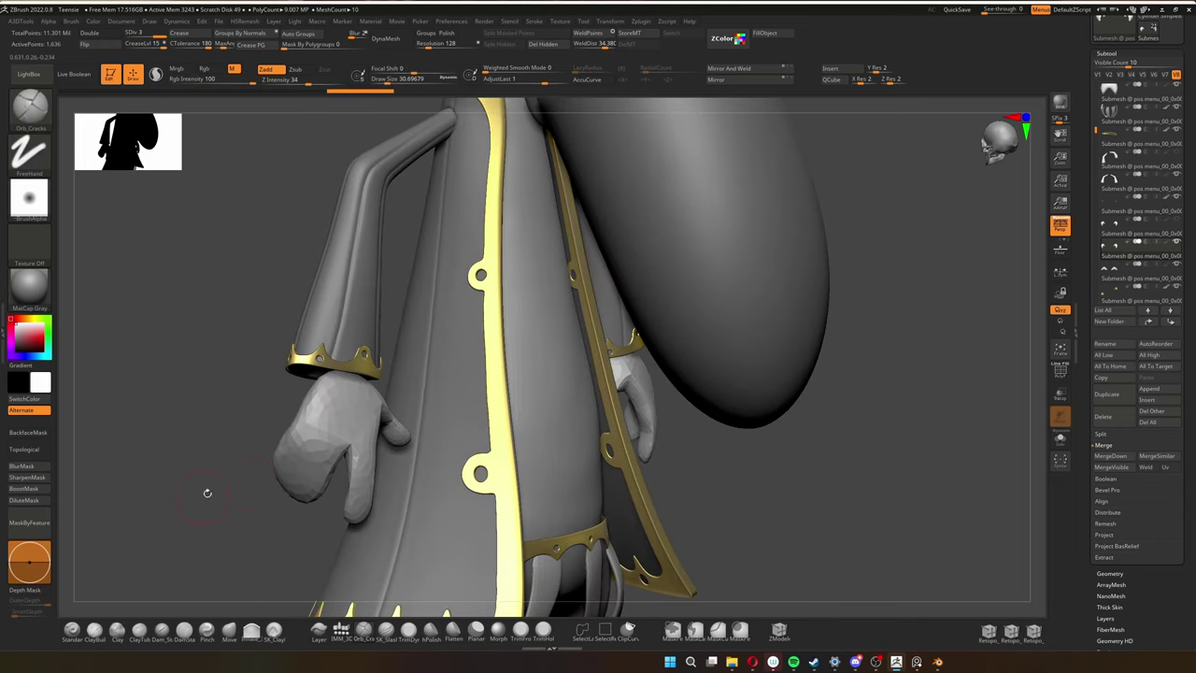
{"action": "left_click", "coordinate": [1060, 393]}
{"action": "right_click_drag", "start_coordinate": [1028, 411], "coordinate": [995, 409]}
{"action": "left_click", "coordinate": [1060, 394]}
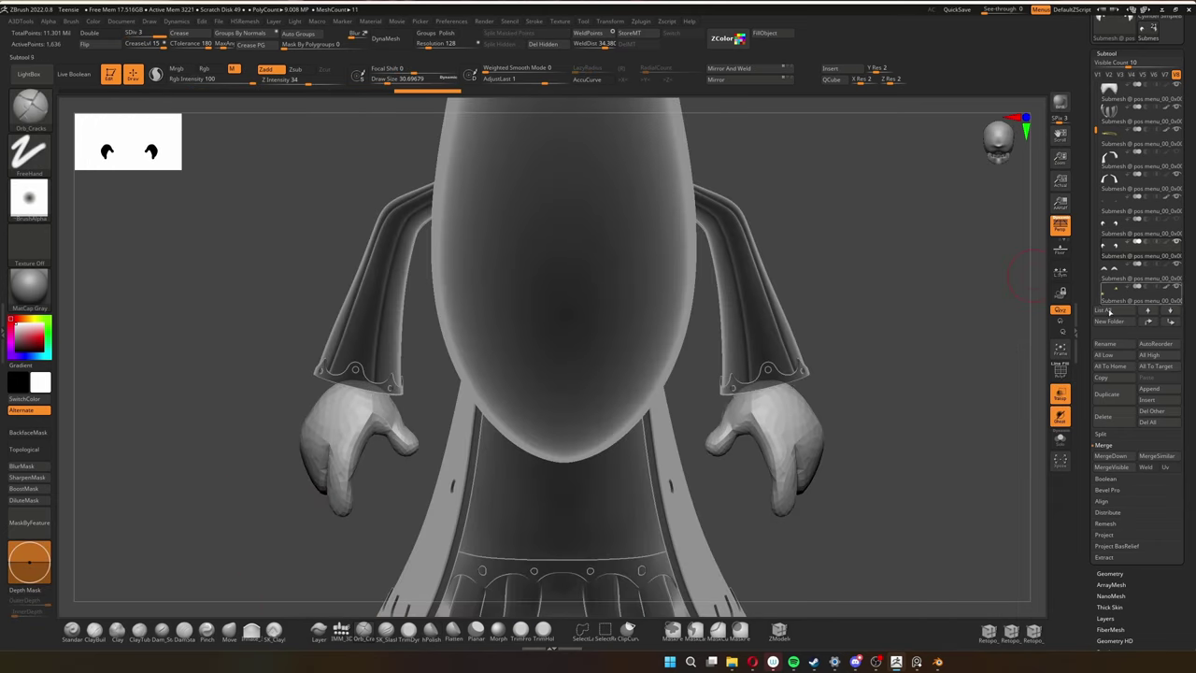
{"action": "mouse_move", "coordinate": [972, 467]}
{"action": "right_mouse_down"}
{"action": "mouse_move", "coordinate": [721, 484]}
{"action": "mouse_move", "coordinate": [855, 393]}
{"action": "right_mouse_up"}
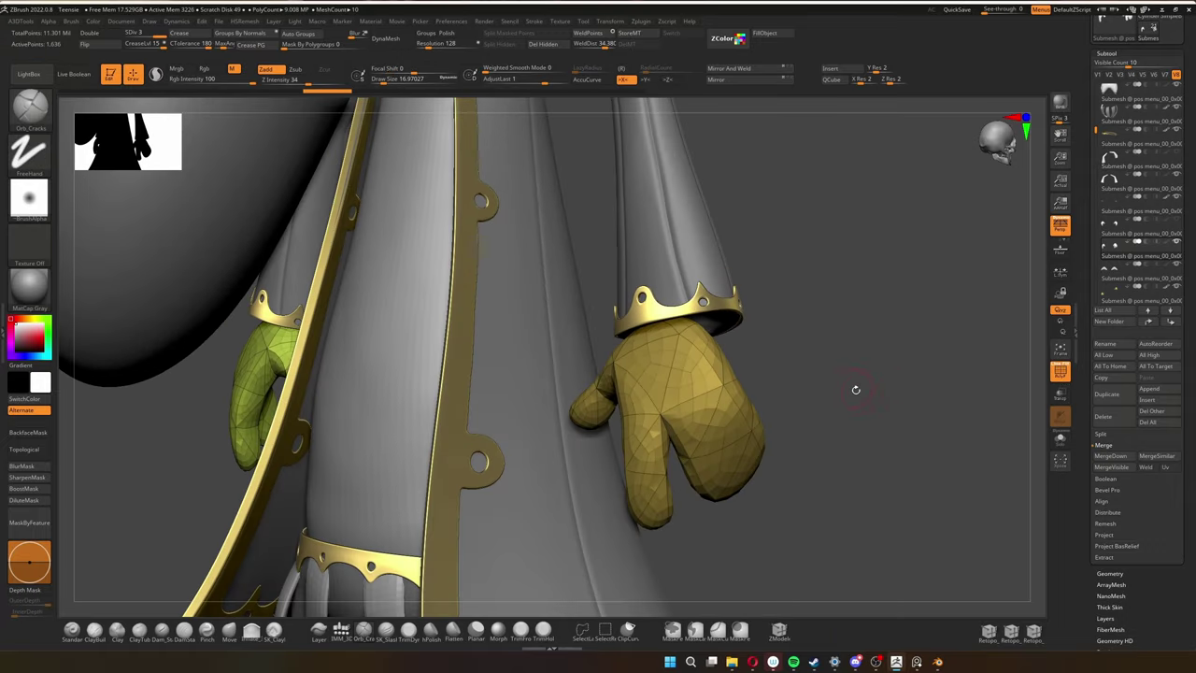
{"action": "left_click", "coordinate": [1060, 371]}
{"action": "left_click", "coordinate": [1014, 467]}
{"action": "mouse_move", "coordinate": [710, 403]}
{"action": "right_mouse_down"}
{"action": "mouse_move", "coordinate": [788, 440]}
{"action": "mouse_move", "coordinate": [889, 432]}
{"action": "mouse_move", "coordinate": [976, 343]}
{"action": "mouse_move", "coordinate": [851, 376]}
{"action": "mouse_move", "coordinate": [833, 404]}
{"action": "mouse_move", "coordinate": [780, 392]}
{"action": "mouse_move", "coordinate": [740, 407]}
{"action": "mouse_move", "coordinate": [422, 369]}
{"action": "mouse_move", "coordinate": [566, 392]}
{"action": "mouse_move", "coordinate": [566, 376]}
{"action": "mouse_move", "coordinate": [889, 333]}
{"action": "mouse_move", "coordinate": [1028, 262]}
{"action": "right_mouse_up"}
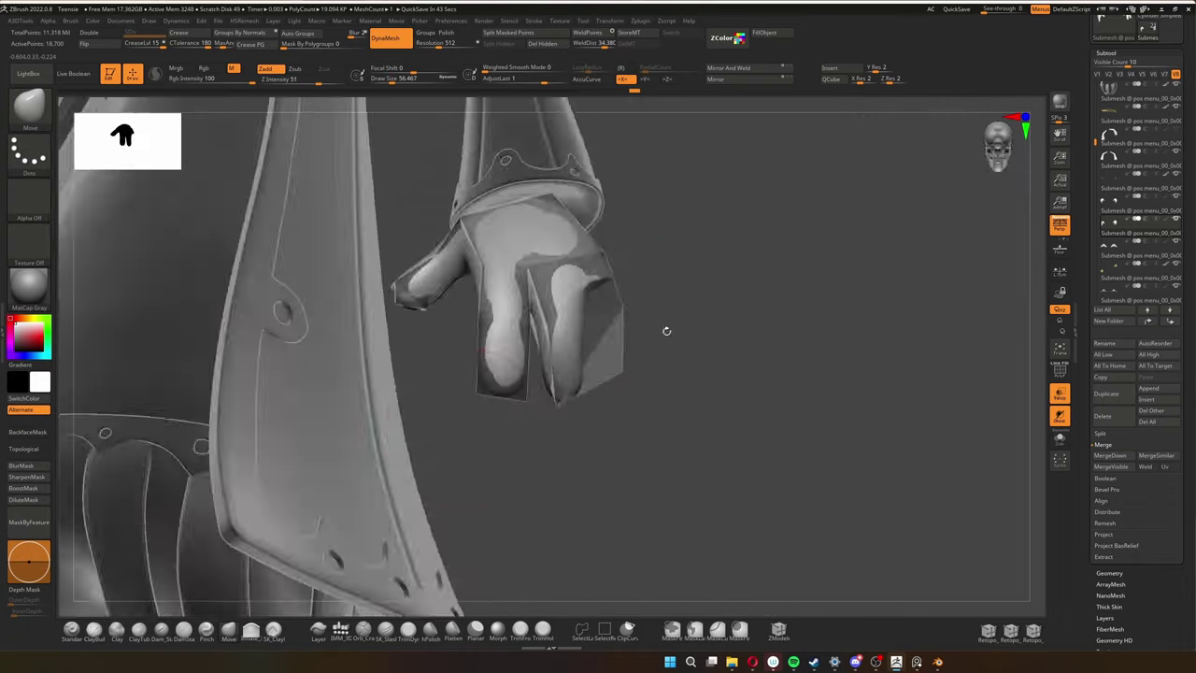
Orbit around the hand and gold cuff to check the resculpted fingers from several angles.
{"action": "right_click_drag", "start_coordinate": [710, 203], "coordinate": [713, 352]}
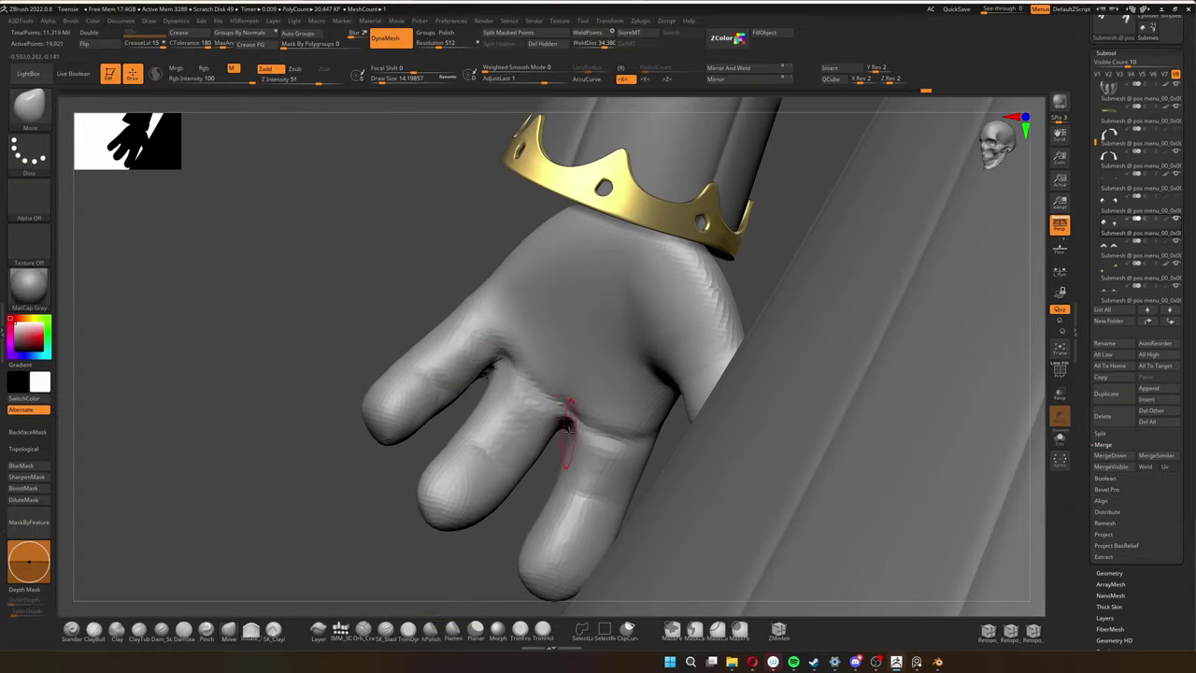
{"action": "left_click_drag", "start_coordinate": [567, 425], "coordinate": [465, 264]}
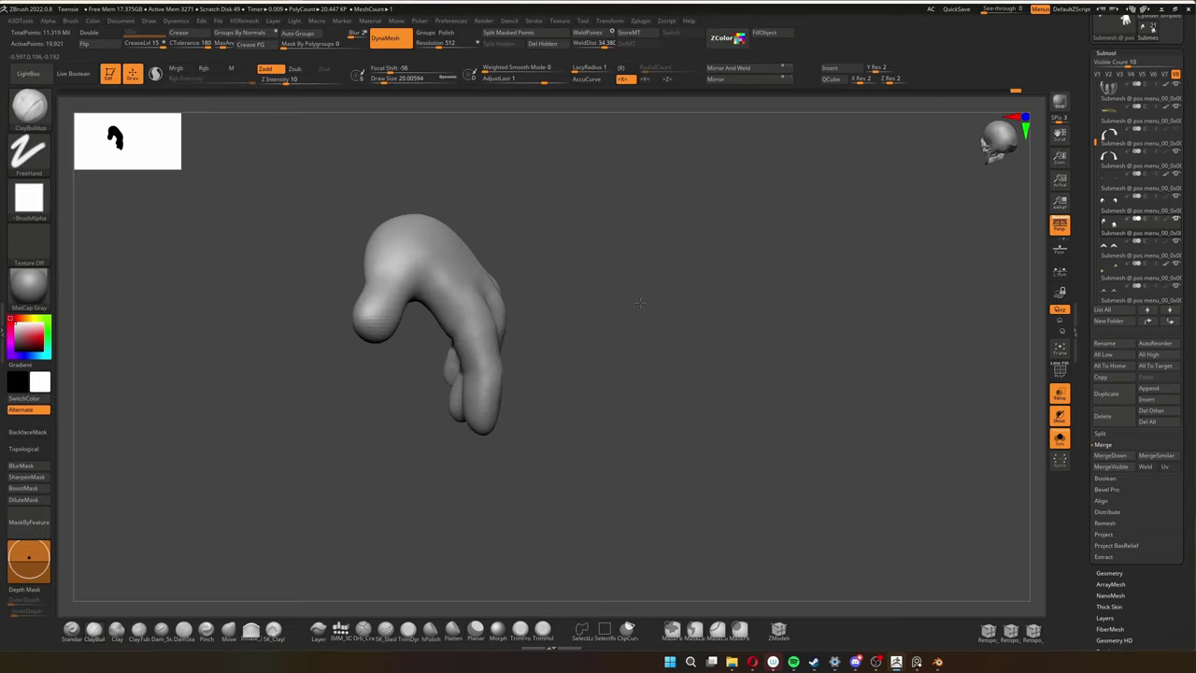
{"action": "scroll", "coordinate": [526, 346], "scroll_direction": "up", "scroll_amount": 5}
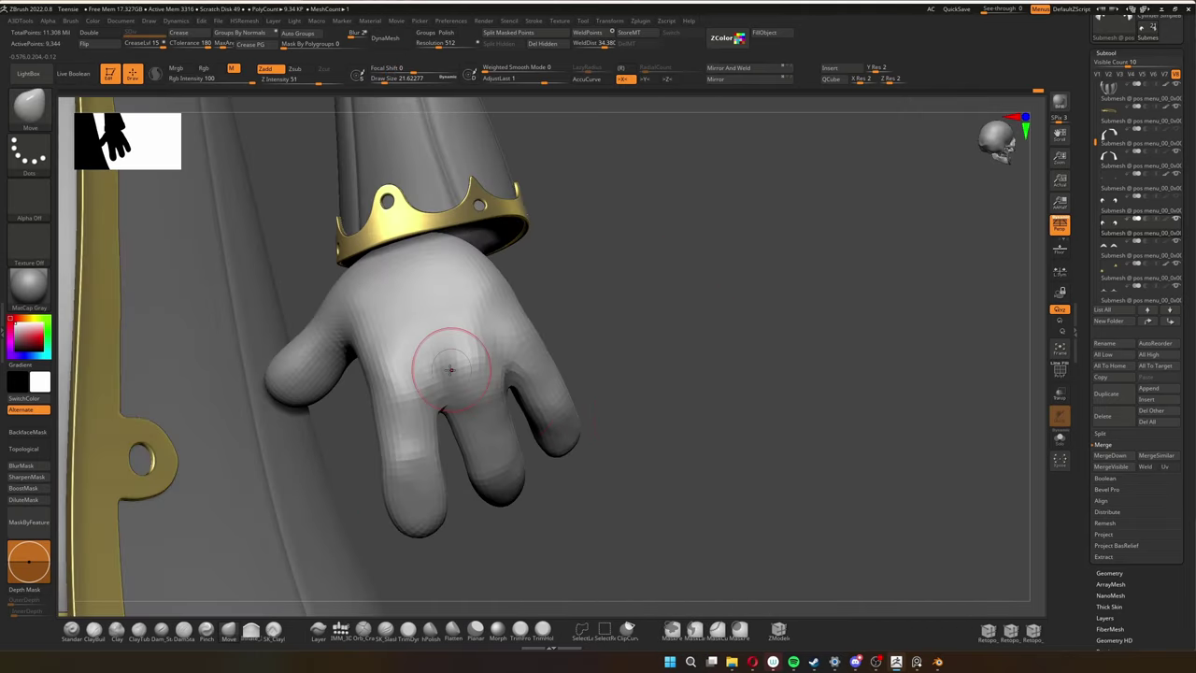
{"action": "left_click_drag", "start_coordinate": [448, 369], "coordinate": [352, 521]}
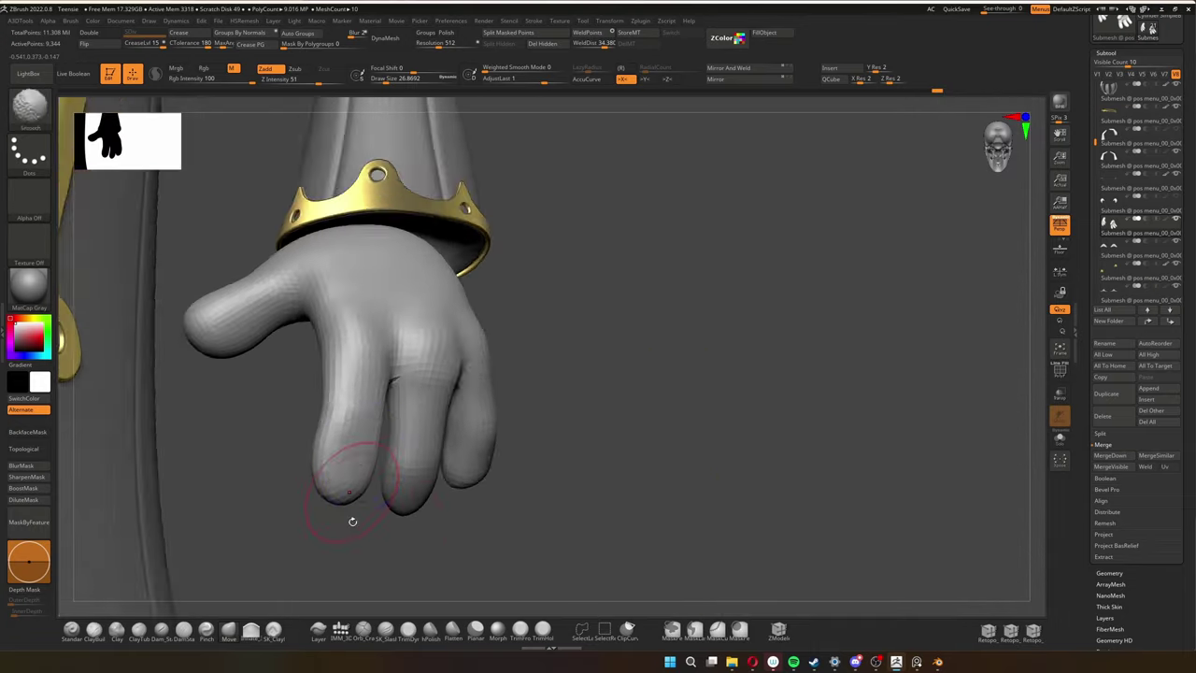
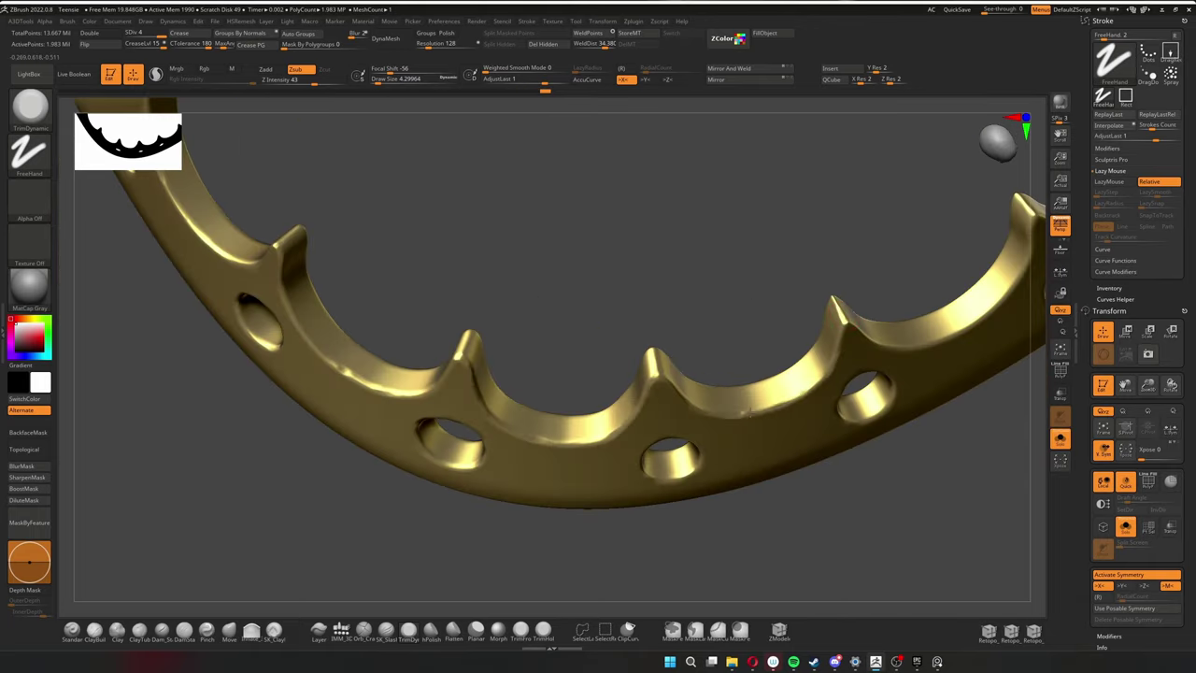
Orbit the gold scalloped trim ring to inspect its holed arched top and toothed base bar.
{"action": "mouse_move", "coordinate": [660, 425]}
{"action": "left_mouse_down"}
{"action": "mouse_move", "coordinate": [864, 449]}
{"action": "mouse_move", "coordinate": [844, 417]}
{"action": "left_mouse_up"}
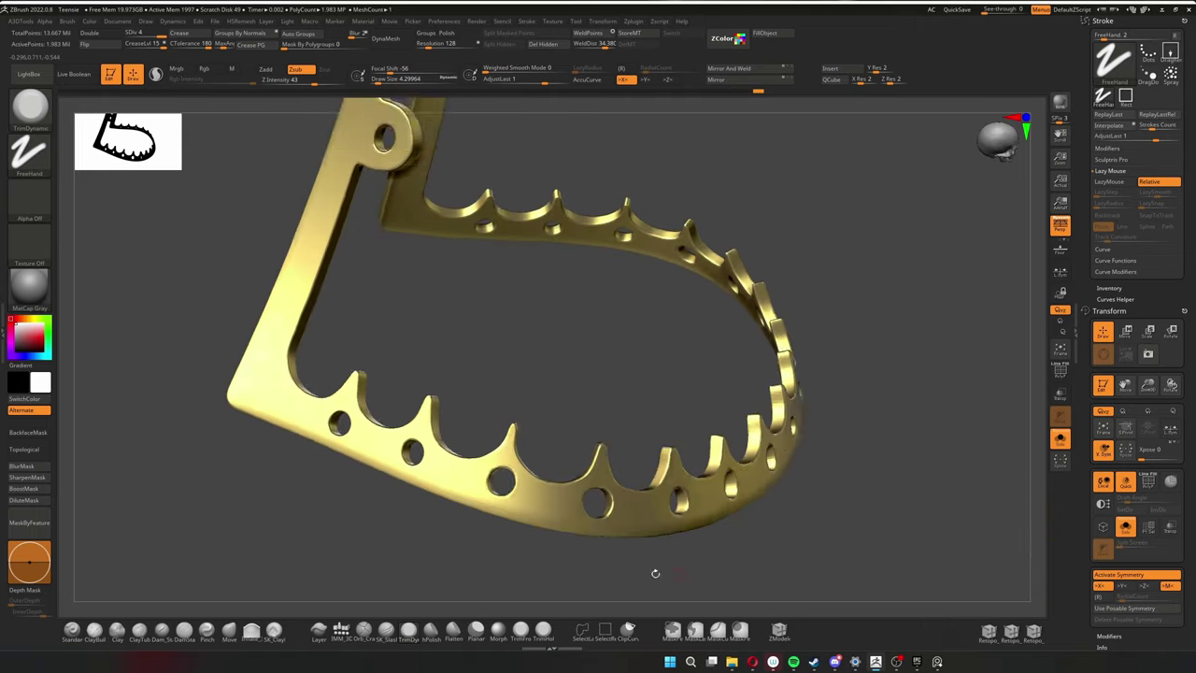
{"action": "mouse_move", "coordinate": [571, 402]}
{"action": "left_mouse_down"}
{"action": "mouse_move", "coordinate": [431, 267]}
{"action": "mouse_move", "coordinate": [392, 200]}
{"action": "mouse_move", "coordinate": [553, 384]}
{"action": "mouse_move", "coordinate": [477, 268]}
{"action": "mouse_move", "coordinate": [650, 330]}
{"action": "mouse_move", "coordinate": [614, 356]}
{"action": "left_mouse_up"}
{"action": "mouse_move", "coordinate": [589, 409]}
{"action": "left_mouse_down"}
{"action": "mouse_move", "coordinate": [665, 317]}
{"action": "mouse_move", "coordinate": [489, 230]}
{"action": "mouse_move", "coordinate": [390, 346]}
{"action": "mouse_move", "coordinate": [457, 330]}
{"action": "mouse_move", "coordinate": [382, 356]}
{"action": "mouse_move", "coordinate": [385, 345]}
{"action": "left_mouse_up"}
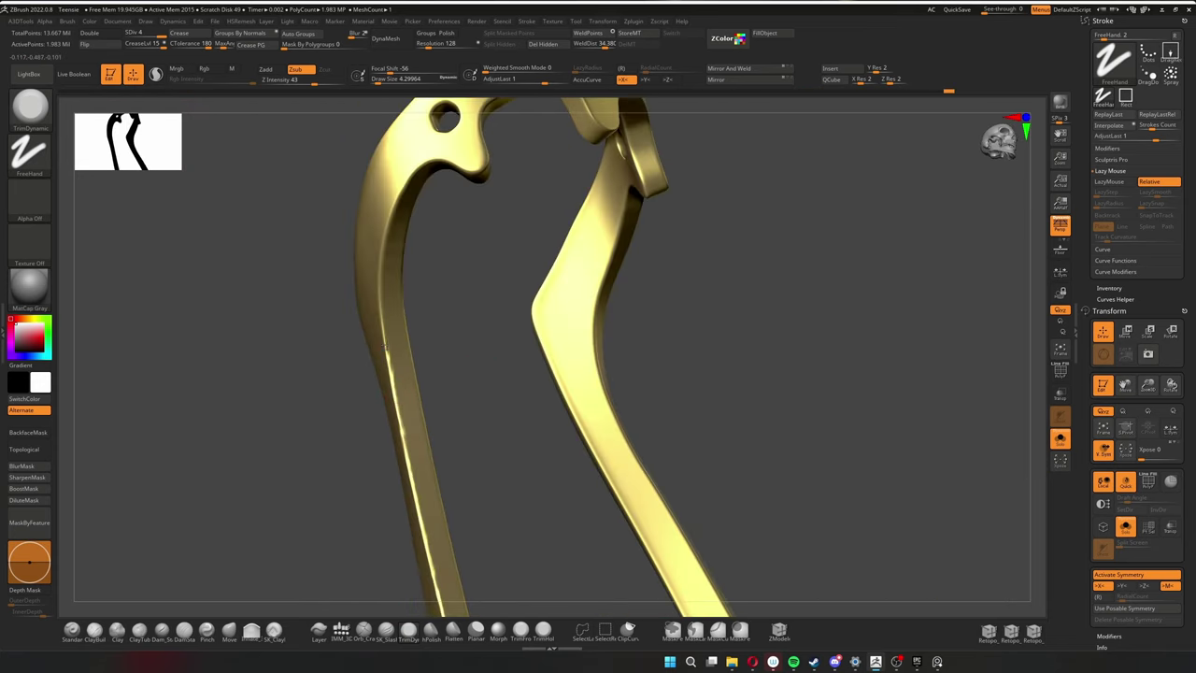
{"action": "left_click_drag", "start_coordinate": [461, 165], "coordinate": [472, 255]}
{"action": "mouse_move", "coordinate": [606, 252]}
{"action": "left_mouse_down"}
{"action": "mouse_move", "coordinate": [505, 162]}
{"action": "mouse_move", "coordinate": [418, 251]}
{"action": "mouse_move", "coordinate": [585, 273]}
{"action": "mouse_move", "coordinate": [470, 267]}
{"action": "mouse_move", "coordinate": [425, 391]}
{"action": "left_mouse_up"}
{"action": "left_click_drag", "start_coordinate": [543, 250], "coordinate": [456, 336]}
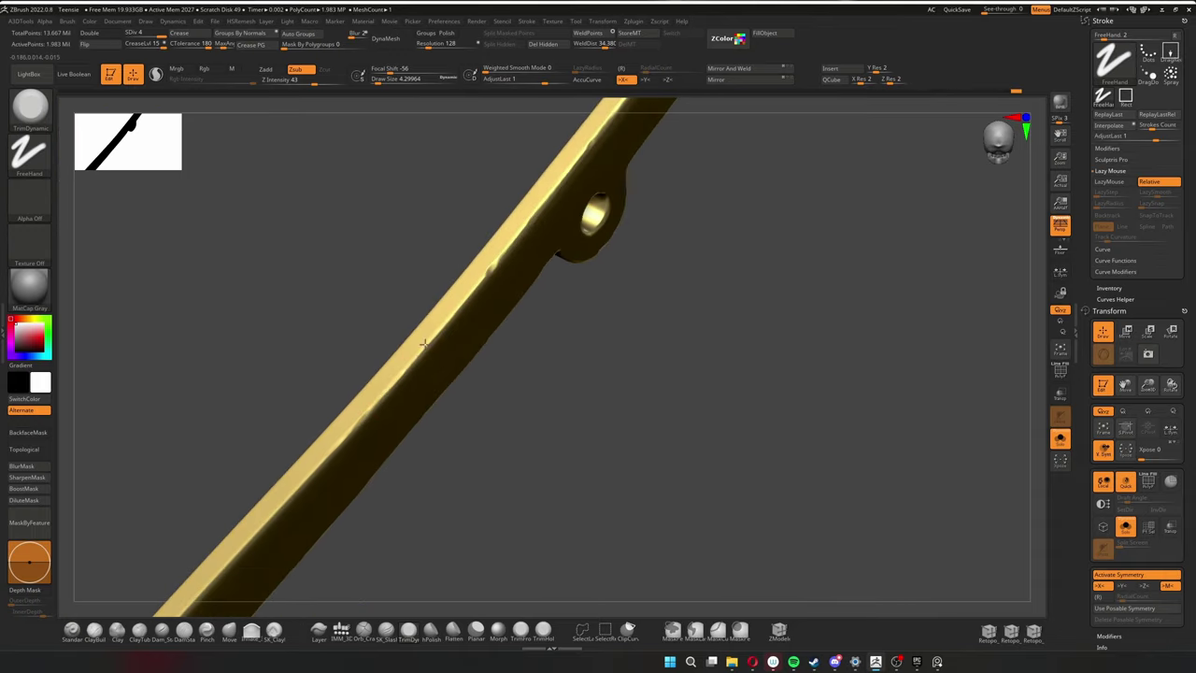
{"action": "mouse_move", "coordinate": [424, 344]}
{"action": "left_mouse_down"}
{"action": "mouse_move", "coordinate": [663, 419]}
{"action": "mouse_move", "coordinate": [448, 407]}
{"action": "left_mouse_up"}
{"action": "left_click_drag", "start_coordinate": [470, 181], "coordinate": [466, 468]}
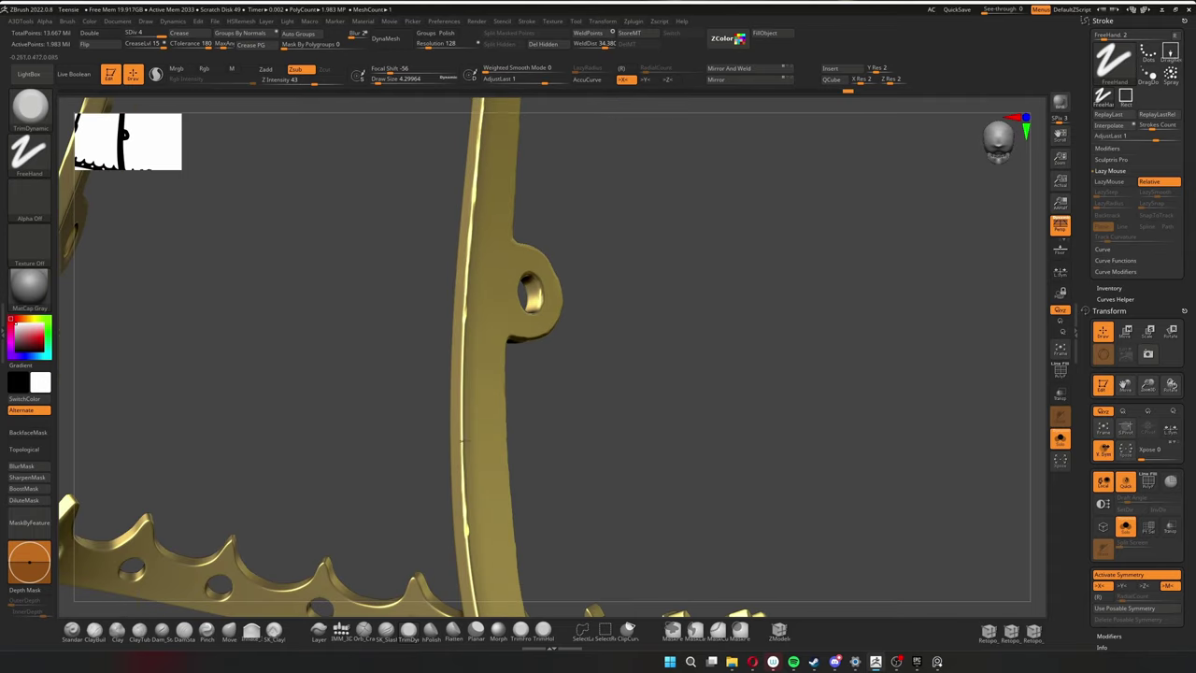
{"action": "left_click_drag", "start_coordinate": [463, 373], "coordinate": [443, 308]}
{"action": "mouse_move", "coordinate": [453, 400]}
{"action": "left_mouse_down"}
{"action": "mouse_move", "coordinate": [673, 259]}
{"action": "mouse_move", "coordinate": [608, 309]}
{"action": "mouse_move", "coordinate": [636, 378]}
{"action": "left_mouse_up"}
{"action": "mouse_move", "coordinate": [540, 346]}
{"action": "left_mouse_down"}
{"action": "mouse_move", "coordinate": [523, 309]}
{"action": "mouse_move", "coordinate": [533, 288]}
{"action": "mouse_move", "coordinate": [758, 274]}
{"action": "mouse_move", "coordinate": [647, 338]}
{"action": "mouse_move", "coordinate": [708, 448]}
{"action": "mouse_move", "coordinate": [644, 277]}
{"action": "mouse_move", "coordinate": [761, 395]}
{"action": "mouse_move", "coordinate": [753, 363]}
{"action": "left_mouse_up"}
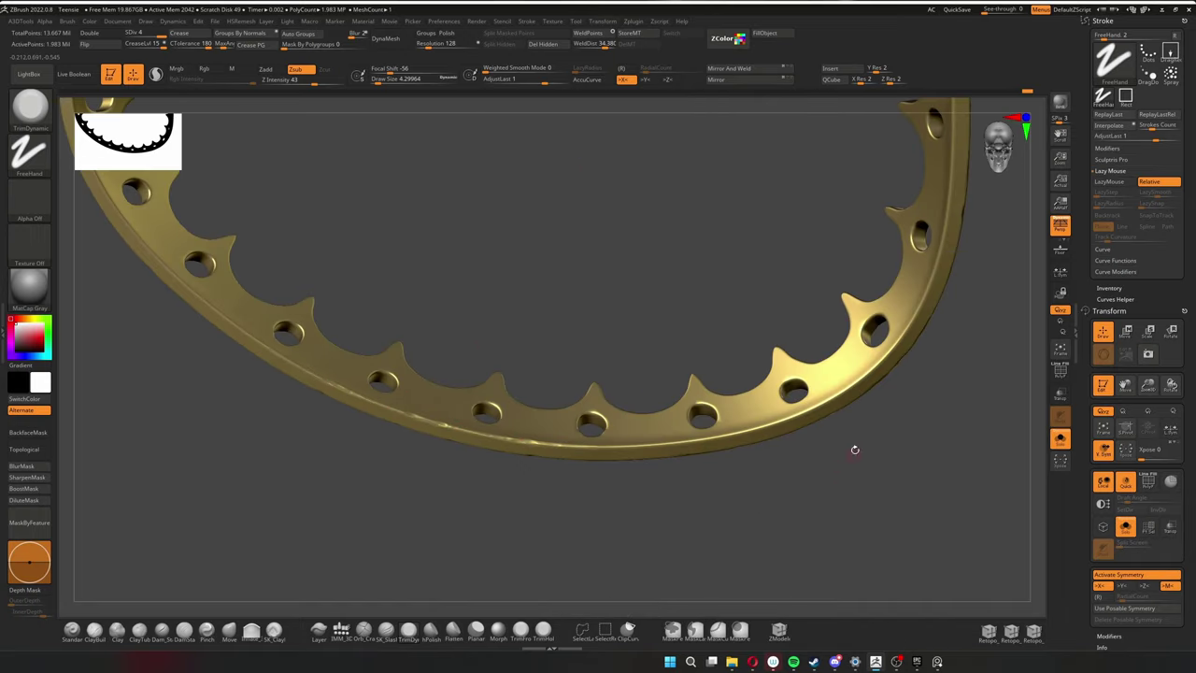
{"action": "left_click_drag", "start_coordinate": [854, 450], "coordinate": [776, 409]}
{"action": "key", "text": "s"}
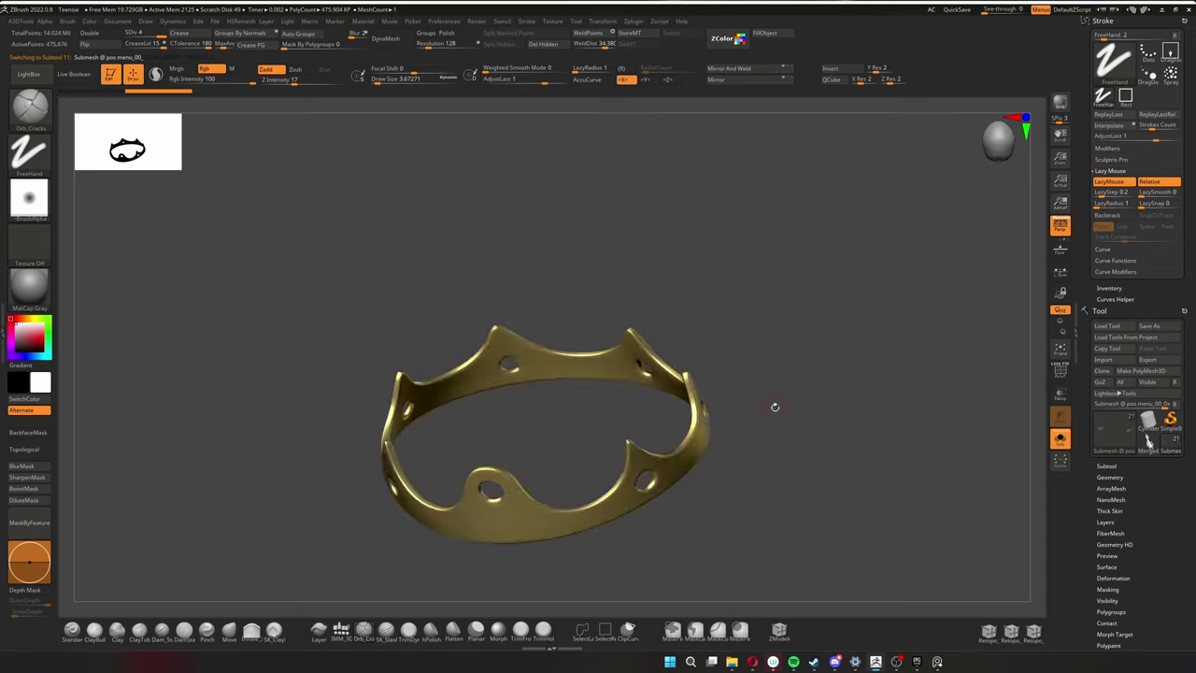
Orbit the crown band from above and switch to the Move brush.
{"action": "mouse_move", "coordinate": [573, 427]}
{"action": "left_mouse_down"}
{"action": "mouse_move", "coordinate": [710, 411]}
{"action": "mouse_move", "coordinate": [542, 359]}
{"action": "left_mouse_up"}
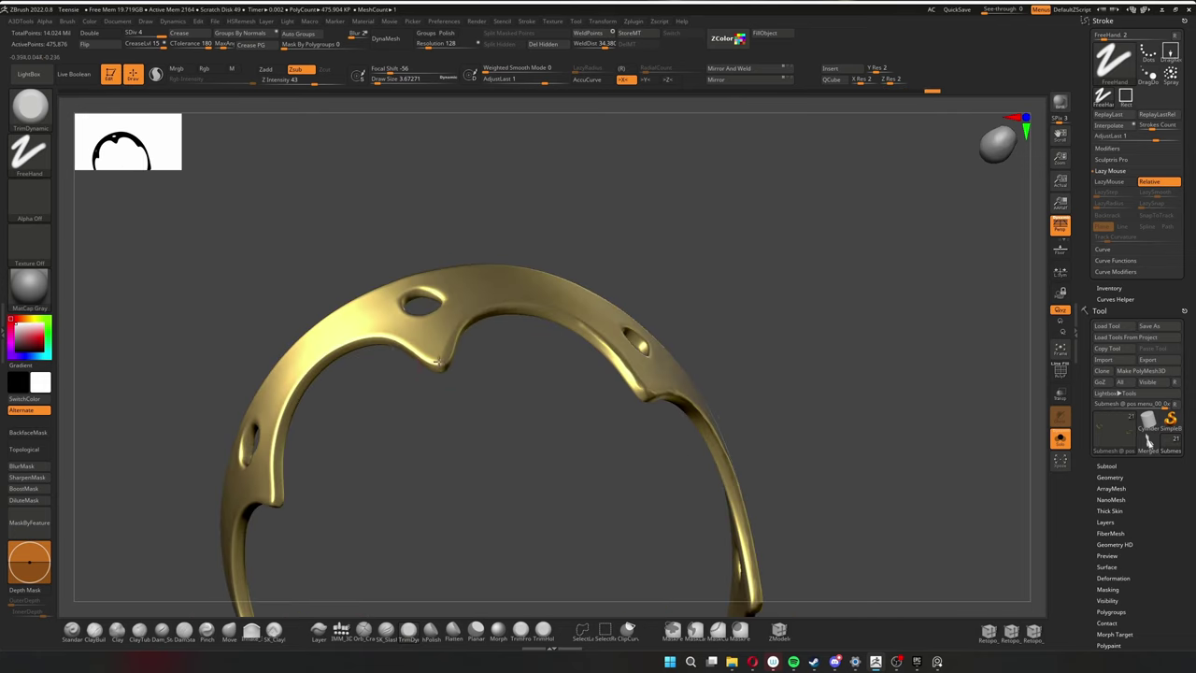
{"action": "mouse_move", "coordinate": [408, 348]}
{"action": "left_mouse_down"}
{"action": "mouse_move", "coordinate": [437, 460]}
{"action": "mouse_move", "coordinate": [588, 291]}
{"action": "mouse_move", "coordinate": [577, 309]}
{"action": "mouse_move", "coordinate": [720, 472]}
{"action": "mouse_move", "coordinate": [570, 467]}
{"action": "left_mouse_up"}
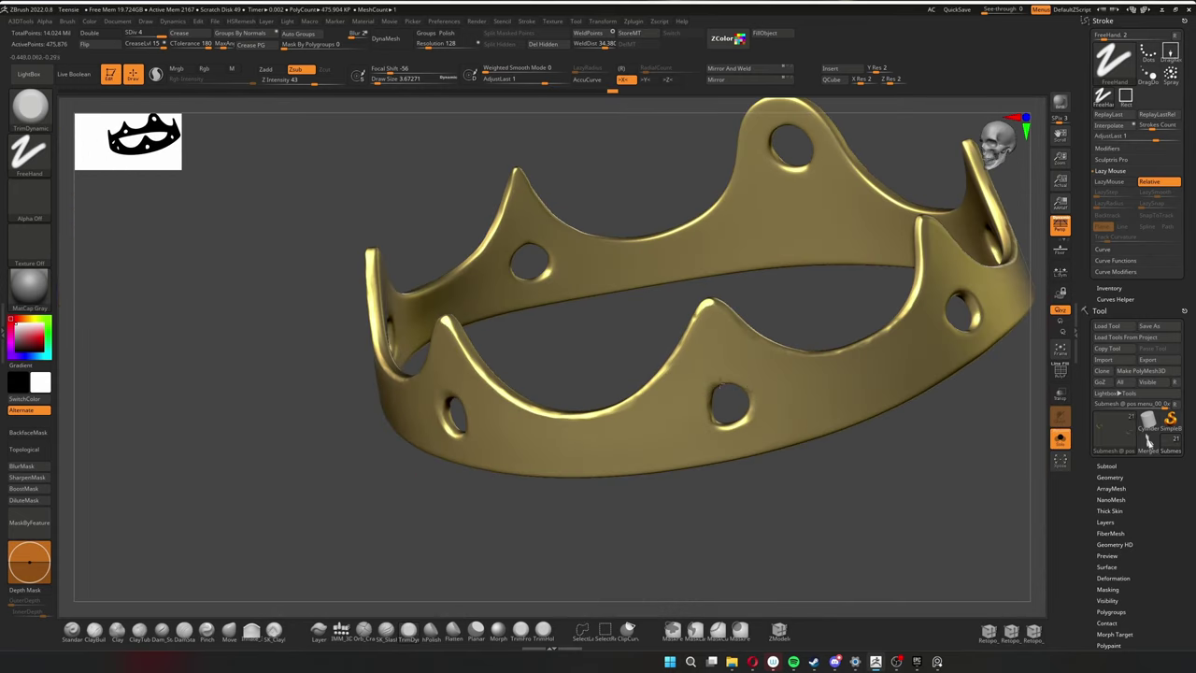
{"action": "right_click_drag", "start_coordinate": [619, 421], "coordinate": [710, 420]}
{"action": "left_click", "coordinate": [231, 631]}
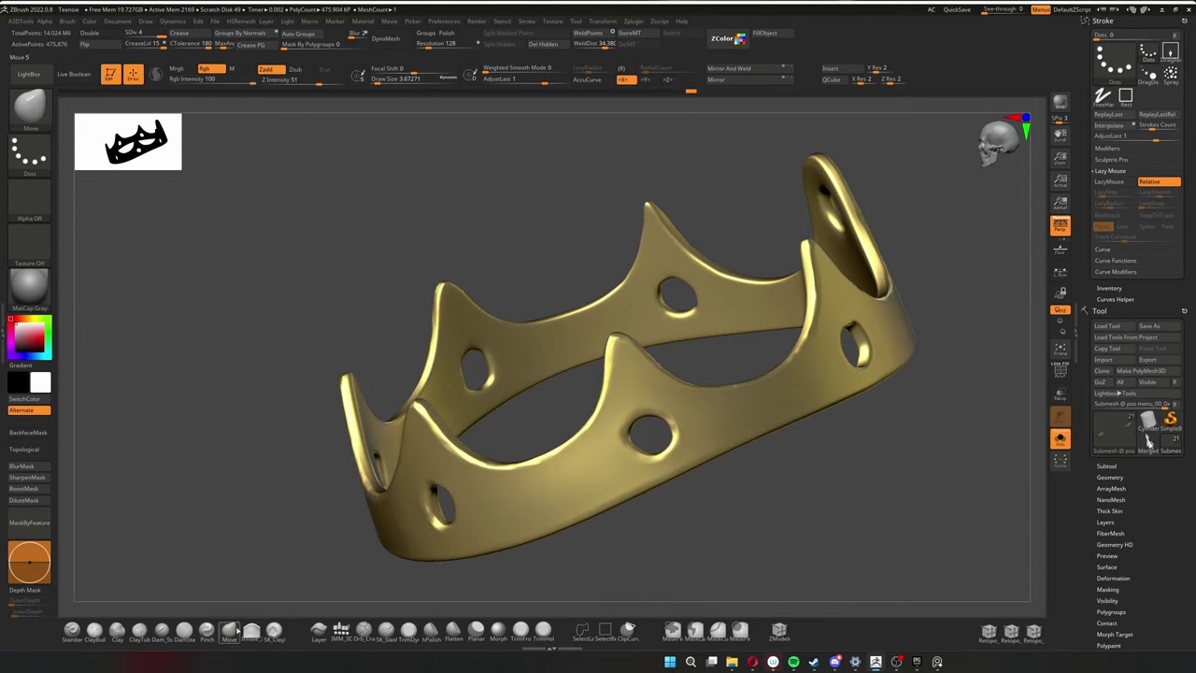
Inspect the crown ring on edge, then toggle Solo off to show every part of the ghost king.
{"action": "mouse_move", "coordinate": [880, 488]}
{"action": "right_mouse_down"}
{"action": "mouse_move", "coordinate": [757, 364]}
{"action": "mouse_move", "coordinate": [746, 281]}
{"action": "mouse_move", "coordinate": [951, 345]}
{"action": "right_mouse_up"}
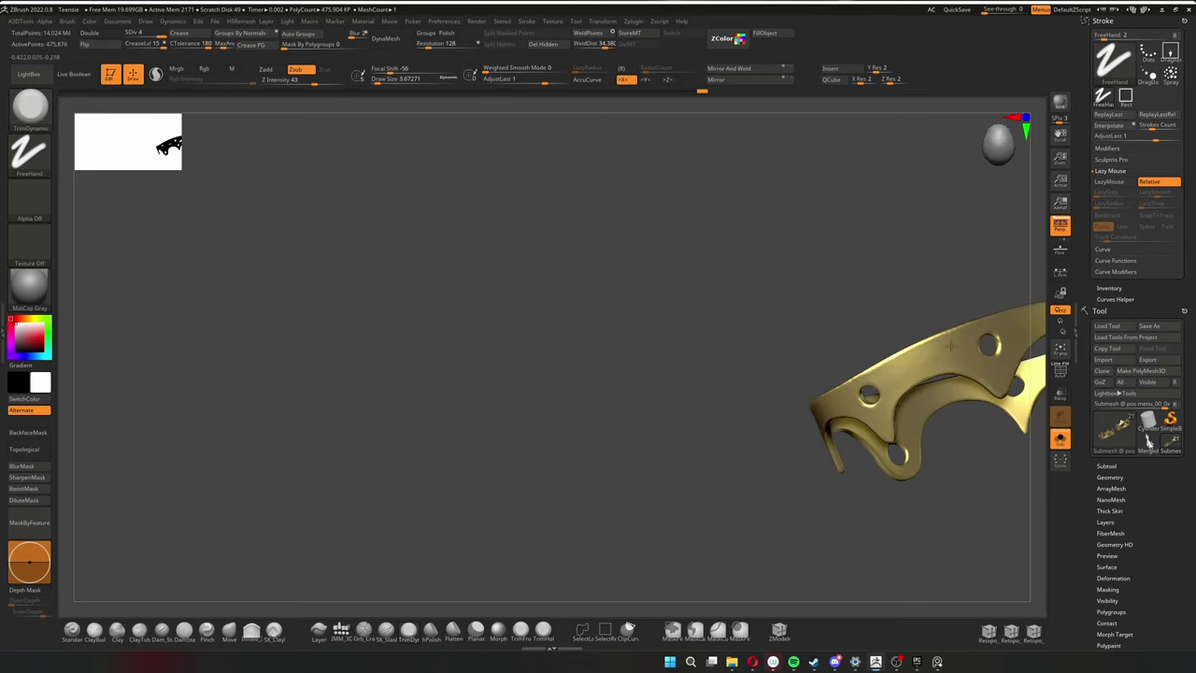
{"action": "mouse_move", "coordinate": [854, 395]}
{"action": "right_mouse_down"}
{"action": "mouse_move", "coordinate": [814, 368]}
{"action": "mouse_move", "coordinate": [870, 418]}
{"action": "mouse_move", "coordinate": [841, 392]}
{"action": "right_mouse_up"}
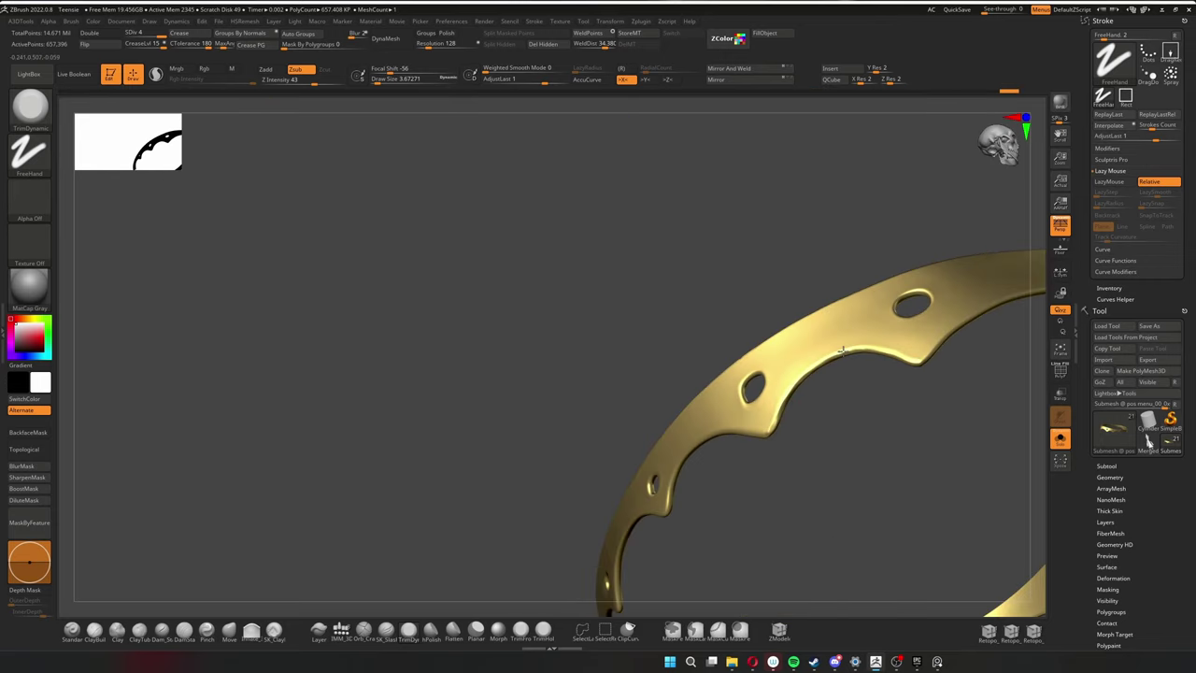
{"action": "mouse_move", "coordinate": [841, 350]}
{"action": "left_mouse_down"}
{"action": "mouse_move", "coordinate": [772, 456]}
{"action": "mouse_move", "coordinate": [528, 369]}
{"action": "mouse_move", "coordinate": [655, 435]}
{"action": "mouse_move", "coordinate": [882, 346]}
{"action": "left_mouse_up"}
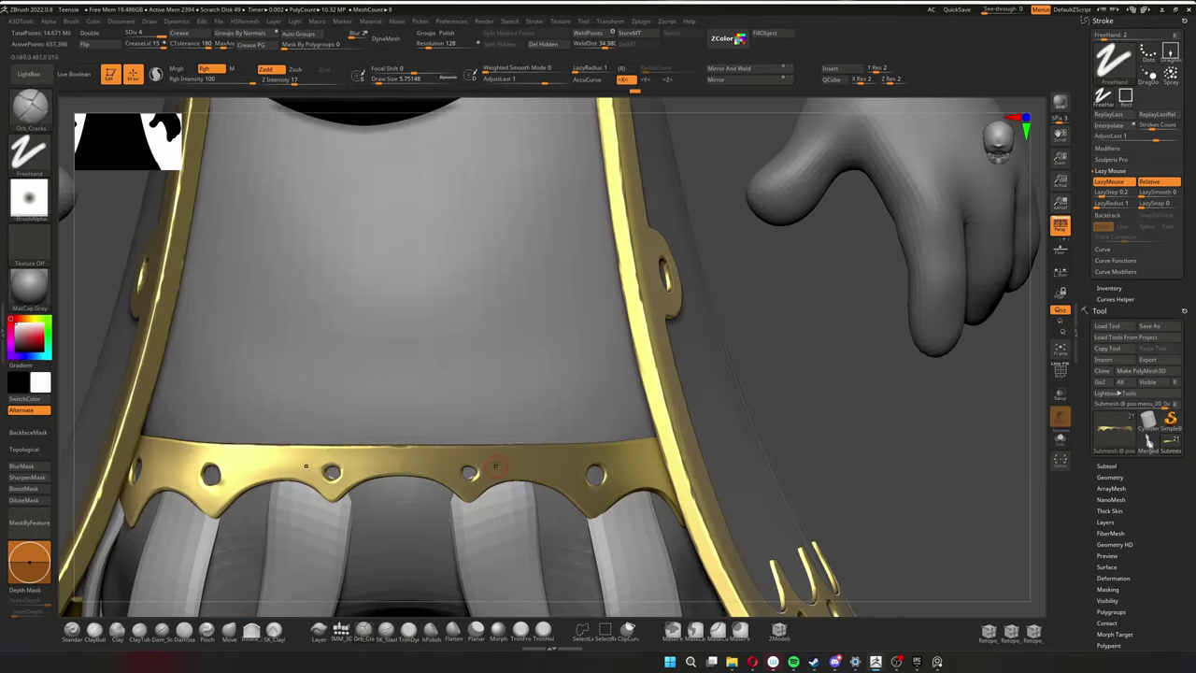
{"action": "key", "text": "alt+s"}
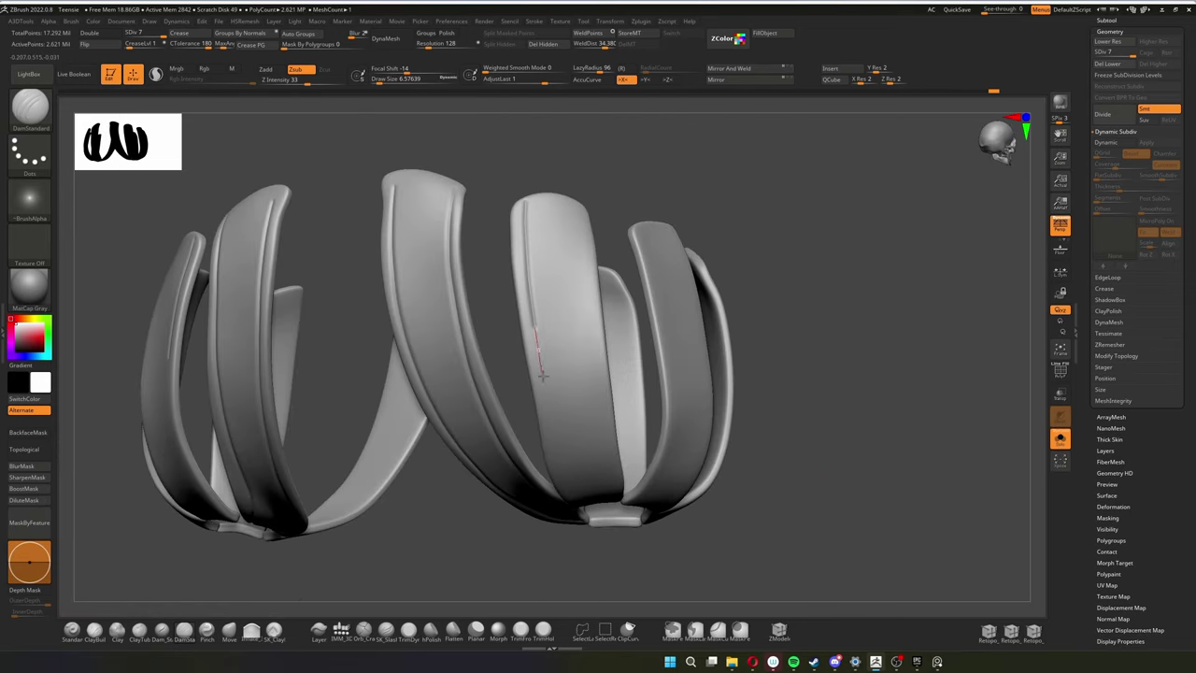
Inspect the striped pant pieces and drop them from SDiv 7 to SDiv 5.
{"action": "left_click_drag", "start_coordinate": [542, 376], "coordinate": [518, 521]}
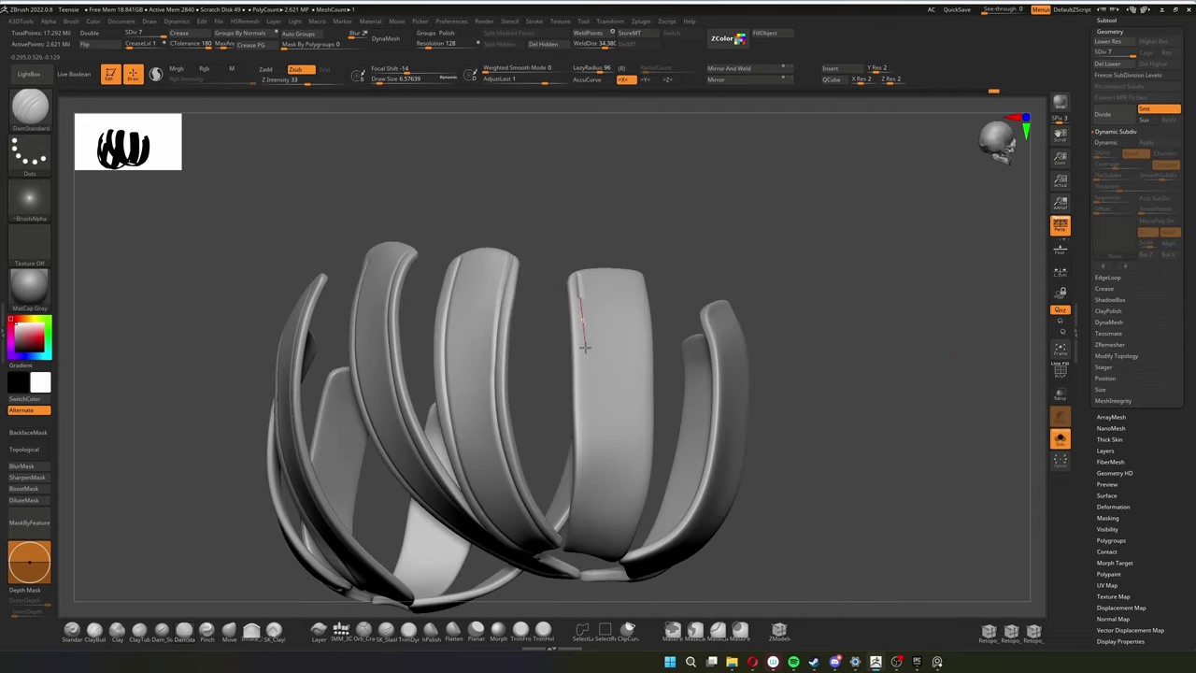
{"action": "left_click_drag", "start_coordinate": [765, 516], "coordinate": [579, 462]}
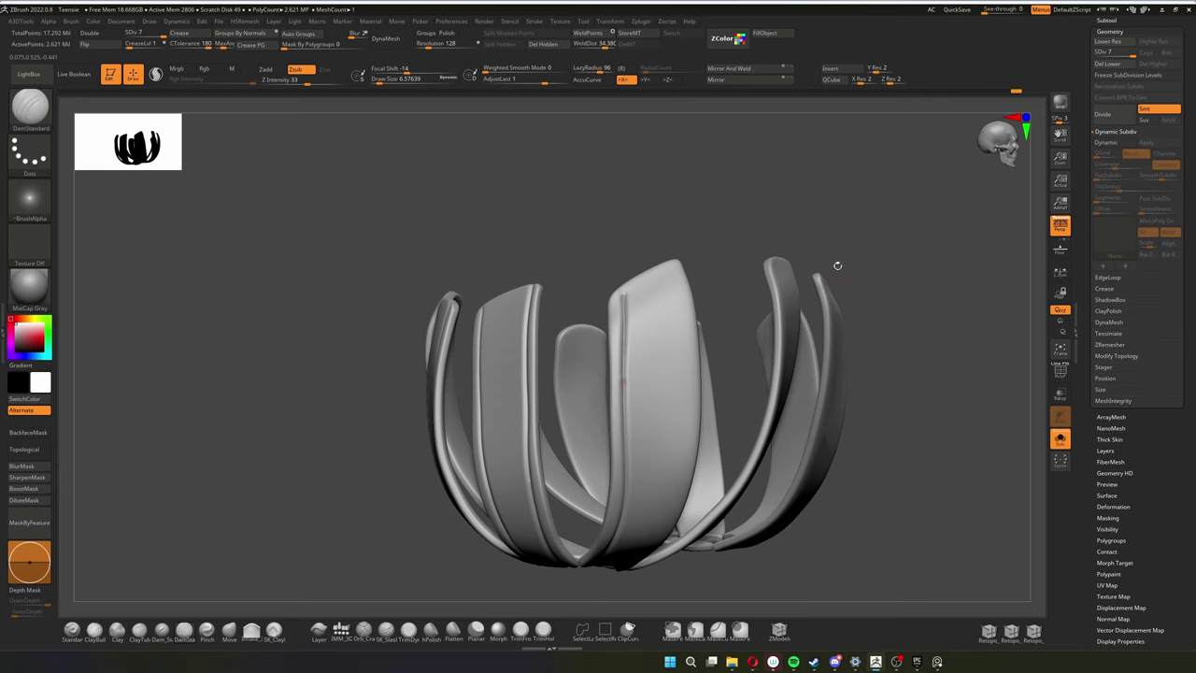
{"action": "left_click_drag", "start_coordinate": [837, 265], "coordinate": [670, 263]}
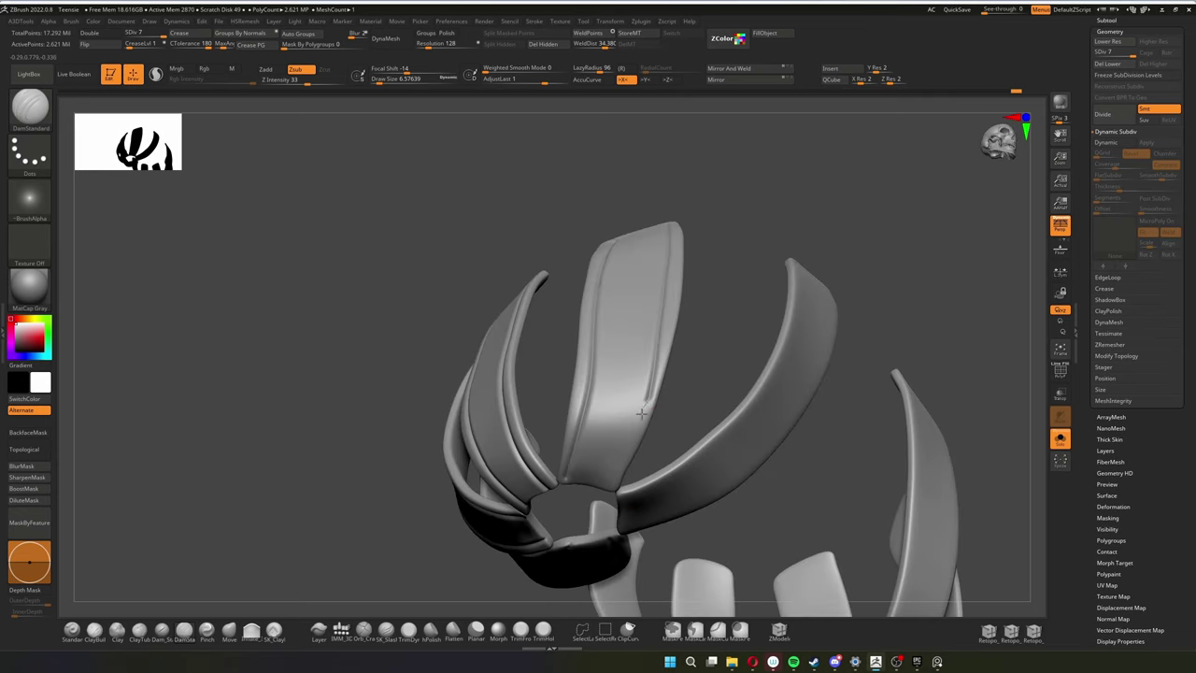
{"action": "left_click_drag", "start_coordinate": [620, 462], "coordinate": [868, 215]}
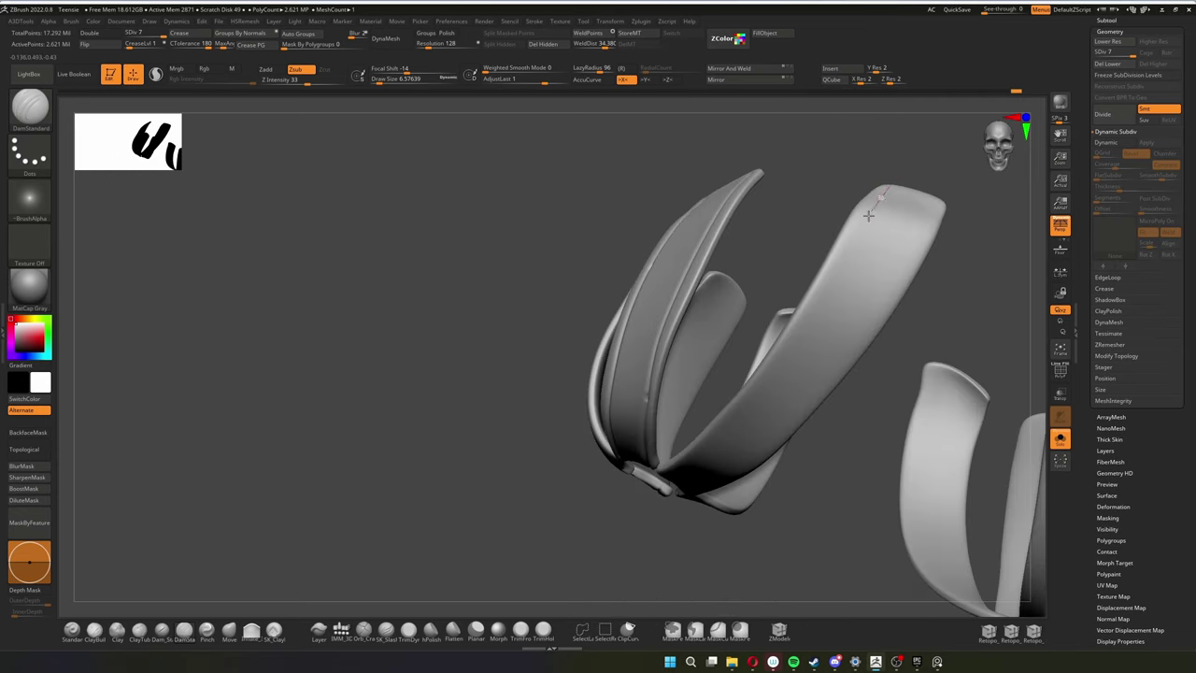
{"action": "left_click_drag", "start_coordinate": [756, 389], "coordinate": [652, 472]}
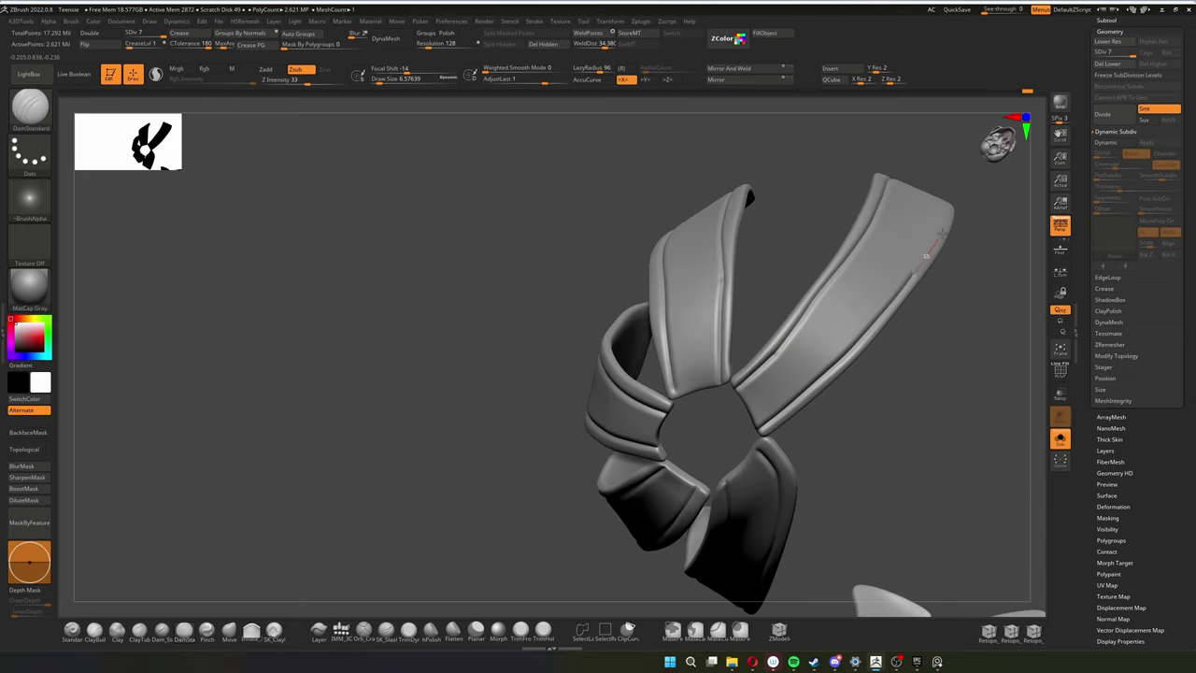
{"action": "right_click_drag", "start_coordinate": [926, 255], "coordinate": [801, 443]}
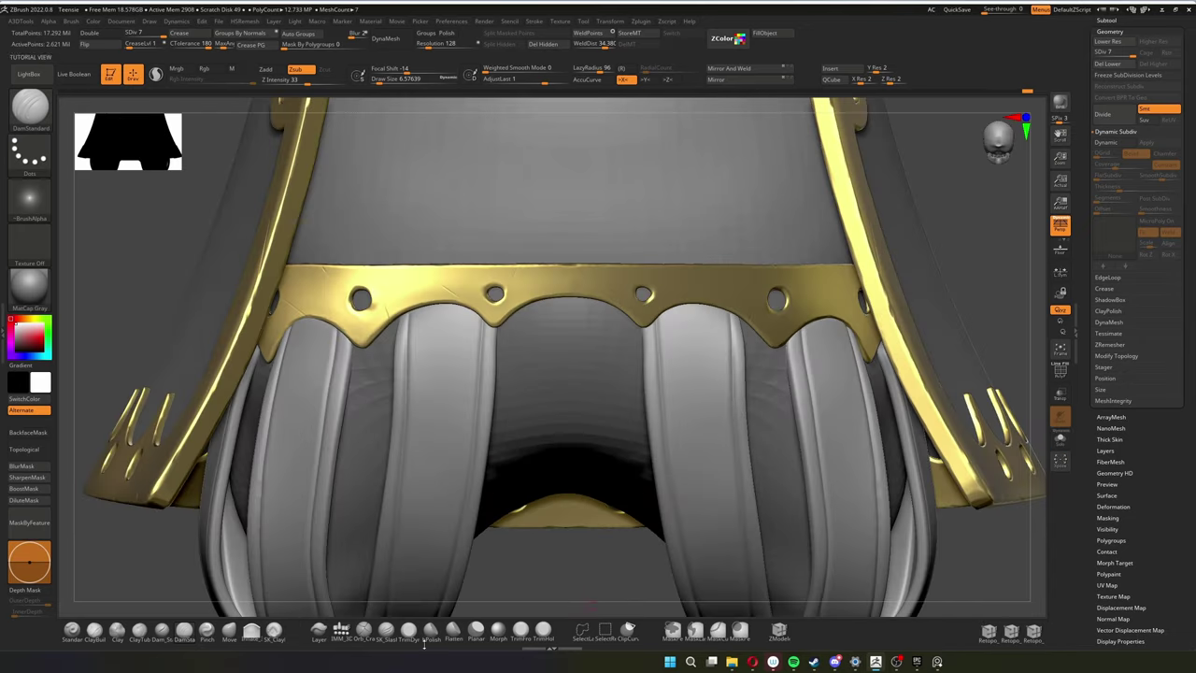
{"action": "key", "text": "f"}
{"action": "right_click_drag", "start_coordinate": [868, 387], "coordinate": [694, 465], "text": "ctrl"}
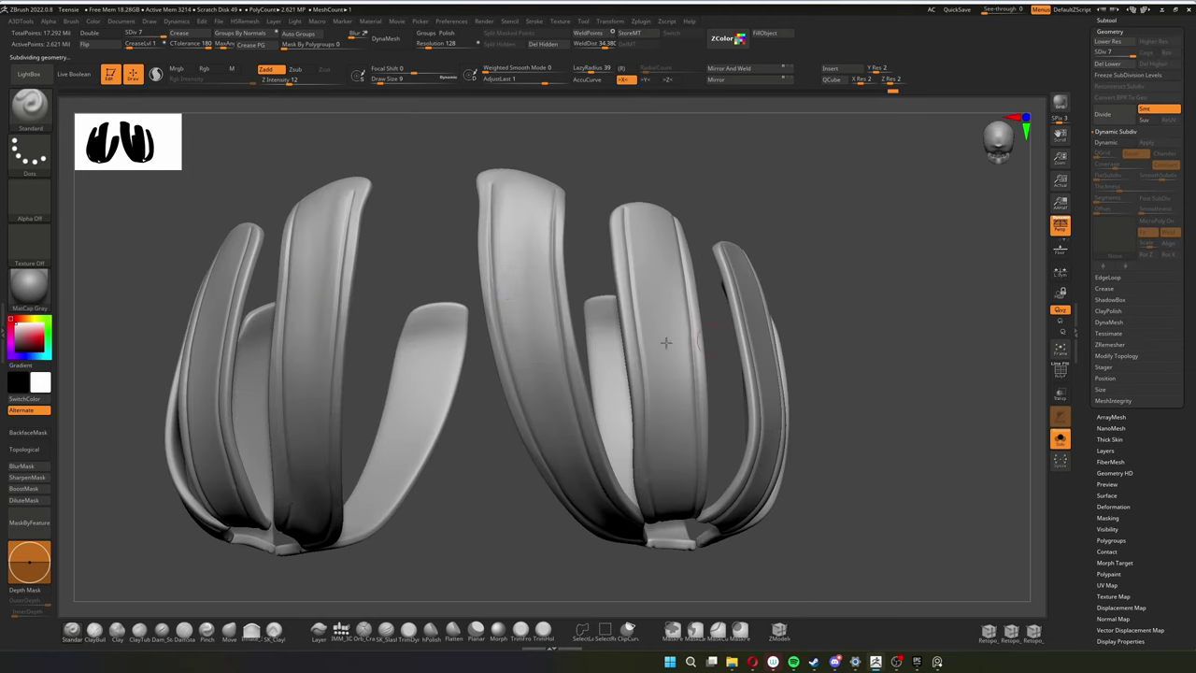
{"action": "left_click_drag", "start_coordinate": [690, 213], "coordinate": [819, 165]}
{"action": "key", "text": "shift+d"}
{"action": "key", "text": "shift+d"}
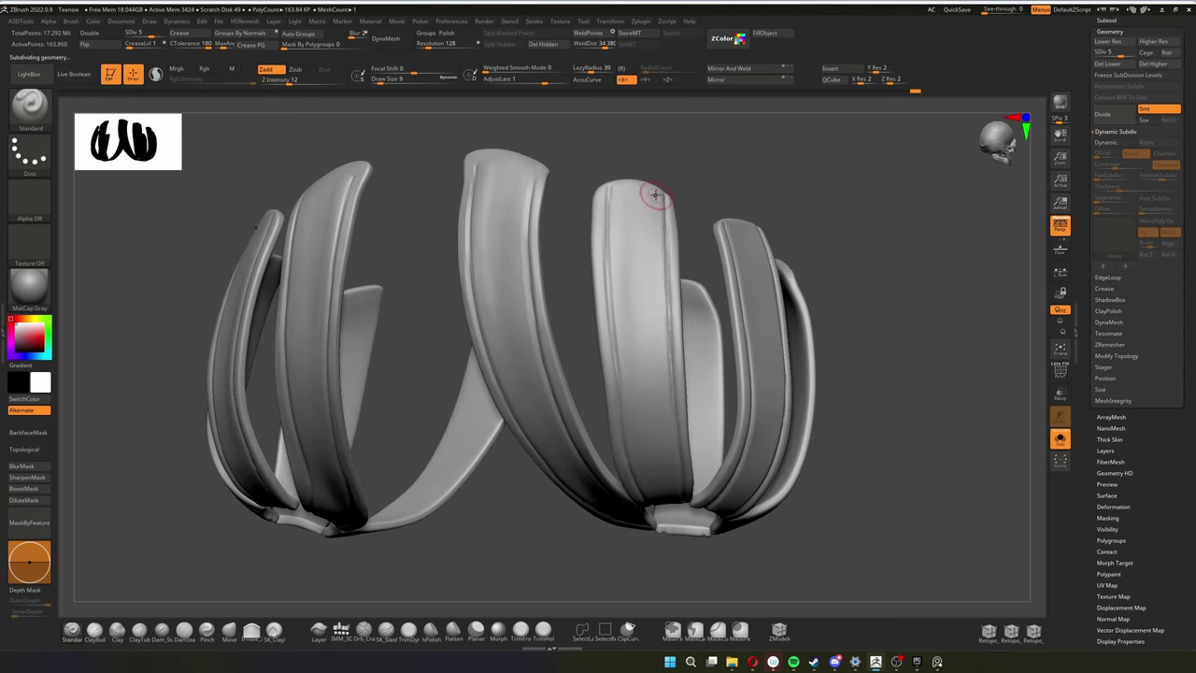
{"action": "mouse_move", "coordinate": [654, 196]}
{"action": "left_mouse_down"}
{"action": "mouse_move", "coordinate": [634, 341]}
{"action": "mouse_move", "coordinate": [831, 183]}
{"action": "mouse_move", "coordinate": [499, 344]}
{"action": "mouse_move", "coordinate": [687, 228]}
{"action": "mouse_move", "coordinate": [703, 289]}
{"action": "mouse_move", "coordinate": [918, 302]}
{"action": "mouse_move", "coordinate": [761, 295]}
{"action": "left_mouse_up"}
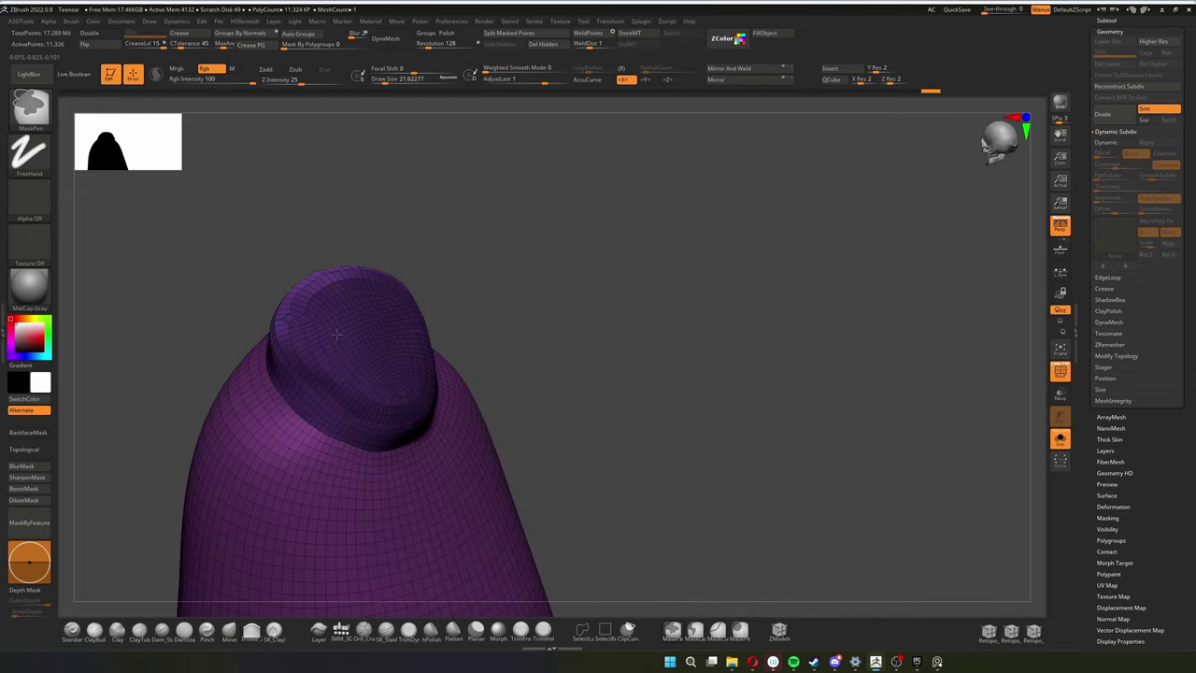
Orbit the purple capped body mesh and bring up the move/scale gizmo.
{"action": "right_click_drag", "start_coordinate": [336, 334], "coordinate": [281, 323]}
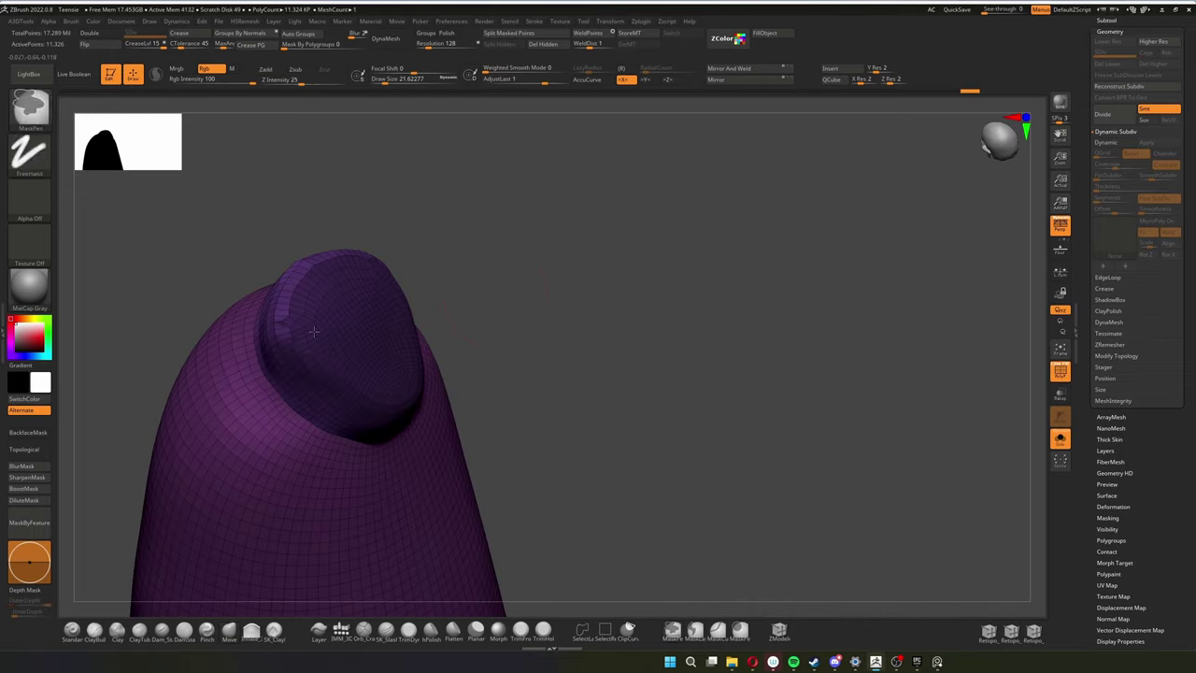
{"action": "mouse_move", "coordinate": [505, 331]}
{"action": "left_mouse_down"}
{"action": "mouse_move", "coordinate": [696, 305]}
{"action": "mouse_move", "coordinate": [654, 309]}
{"action": "left_mouse_up"}
{"action": "key", "text": "w"}
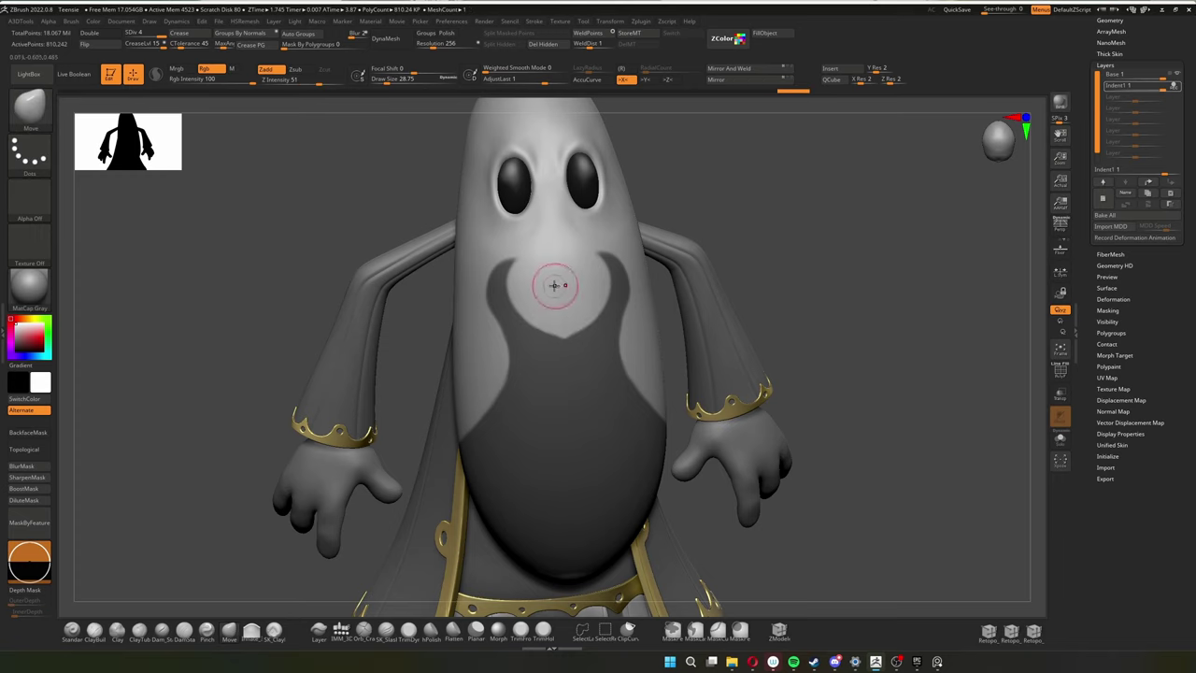
Orbit around the ghost's head and crowned figure to line up the swirl mask on the side.
{"action": "left_click_drag", "start_coordinate": [545, 312], "coordinate": [495, 391]}
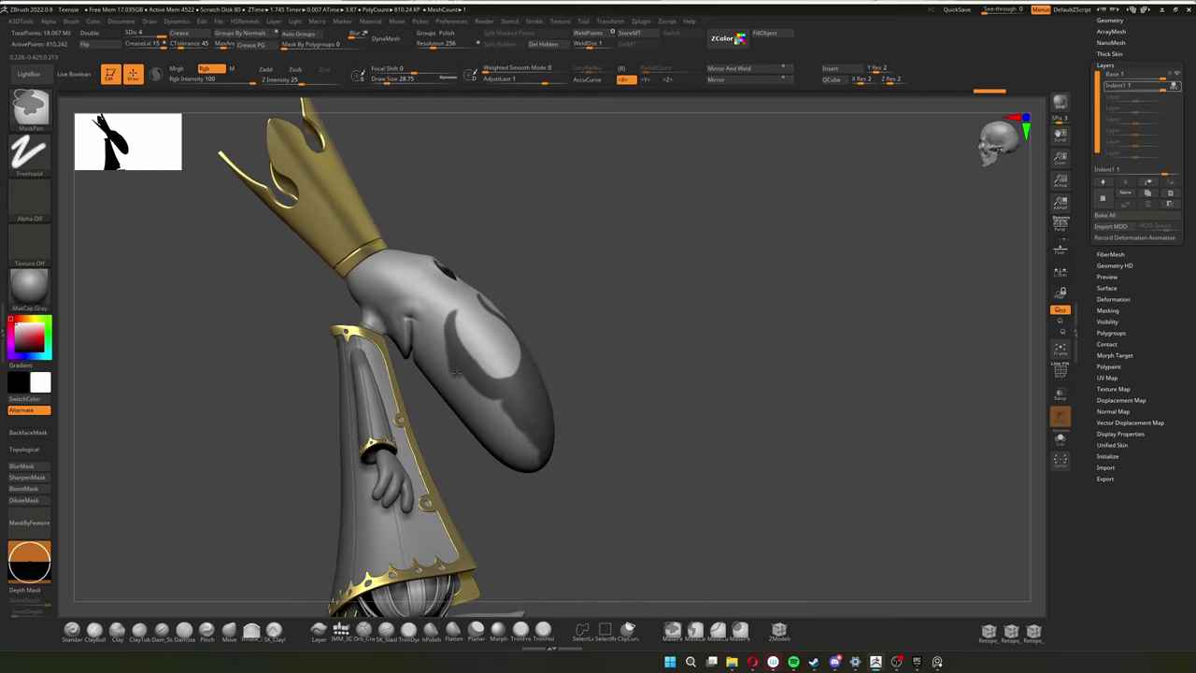
{"action": "mouse_move", "coordinate": [518, 431]}
{"action": "left_mouse_down"}
{"action": "mouse_move", "coordinate": [485, 472]}
{"action": "mouse_move", "coordinate": [681, 270]}
{"action": "mouse_move", "coordinate": [331, 451]}
{"action": "mouse_move", "coordinate": [569, 349]}
{"action": "mouse_move", "coordinate": [509, 366]}
{"action": "mouse_move", "coordinate": [472, 337]}
{"action": "mouse_move", "coordinate": [548, 280]}
{"action": "mouse_move", "coordinate": [412, 297]}
{"action": "mouse_move", "coordinate": [627, 313]}
{"action": "mouse_move", "coordinate": [390, 320]}
{"action": "mouse_move", "coordinate": [603, 326]}
{"action": "mouse_move", "coordinate": [644, 294]}
{"action": "mouse_move", "coordinate": [620, 277]}
{"action": "mouse_move", "coordinate": [686, 311]}
{"action": "mouse_move", "coordinate": [689, 332]}
{"action": "left_mouse_up"}
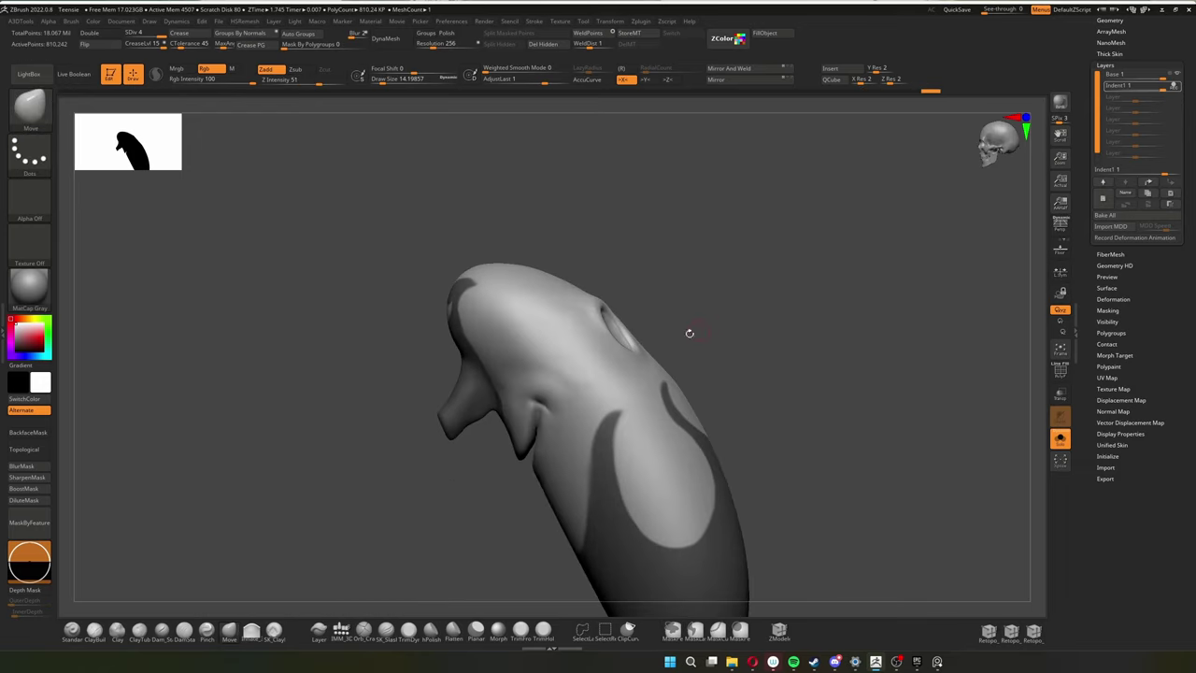
{"action": "left_click_drag", "start_coordinate": [488, 386], "coordinate": [735, 340]}
{"action": "left_click_drag", "start_coordinate": [700, 383], "coordinate": [490, 405]}
{"action": "mouse_move", "coordinate": [537, 346]}
{"action": "left_mouse_down"}
{"action": "mouse_move", "coordinate": [718, 347]}
{"action": "mouse_move", "coordinate": [523, 379]}
{"action": "left_mouse_up"}
{"action": "mouse_move", "coordinate": [536, 444]}
{"action": "left_mouse_down"}
{"action": "mouse_move", "coordinate": [723, 409]}
{"action": "mouse_move", "coordinate": [713, 345]}
{"action": "mouse_move", "coordinate": [715, 379]}
{"action": "mouse_move", "coordinate": [739, 355]}
{"action": "mouse_move", "coordinate": [758, 405]}
{"action": "mouse_move", "coordinate": [774, 366]}
{"action": "mouse_move", "coordinate": [619, 352]}
{"action": "mouse_move", "coordinate": [793, 326]}
{"action": "mouse_move", "coordinate": [756, 371]}
{"action": "mouse_move", "coordinate": [654, 390]}
{"action": "left_mouse_up"}
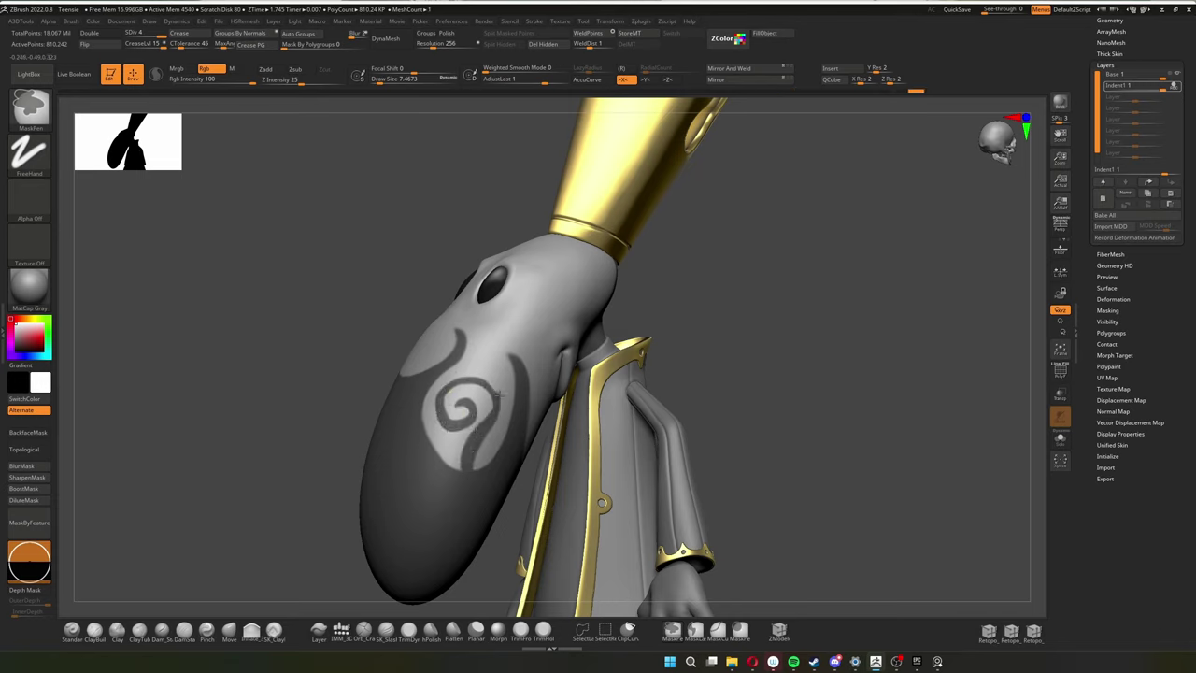
{"action": "mouse_move", "coordinate": [655, 391]}
{"action": "left_mouse_down"}
{"action": "mouse_move", "coordinate": [678, 417]}
{"action": "mouse_move", "coordinate": [676, 343]}
{"action": "mouse_move", "coordinate": [590, 251]}
{"action": "mouse_move", "coordinate": [598, 289]}
{"action": "mouse_move", "coordinate": [393, 342]}
{"action": "mouse_move", "coordinate": [547, 246]}
{"action": "mouse_move", "coordinate": [617, 329]}
{"action": "mouse_move", "coordinate": [489, 369]}
{"action": "left_mouse_up"}
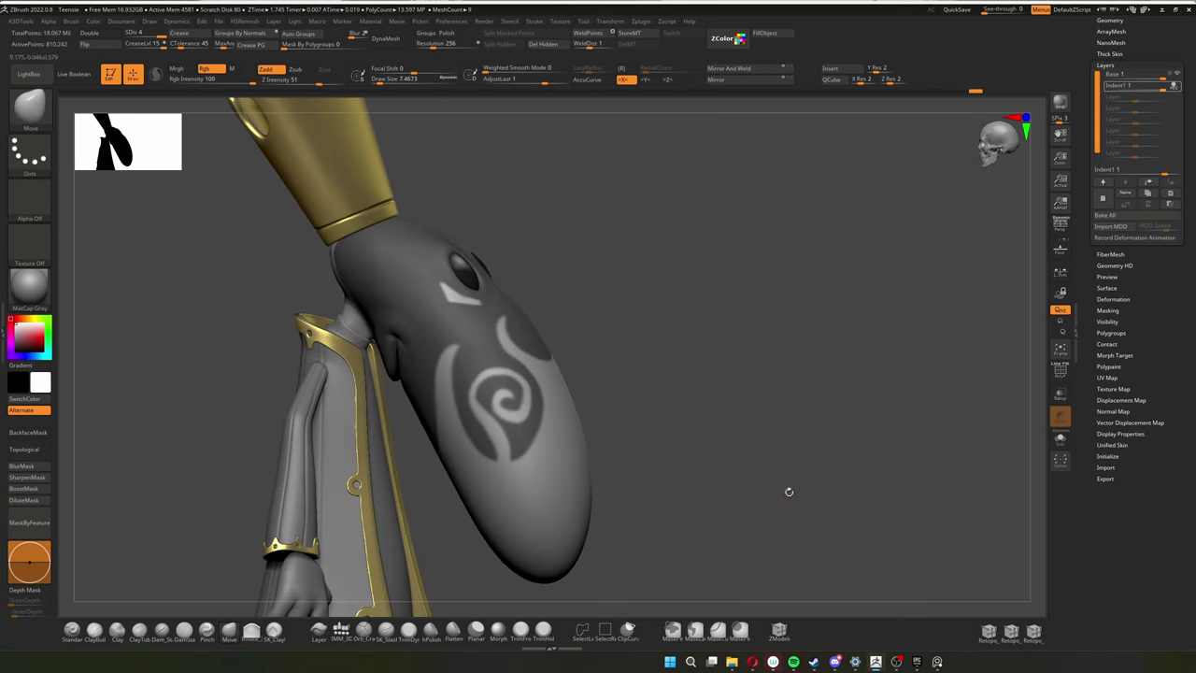
{"action": "key", "text": "space"}
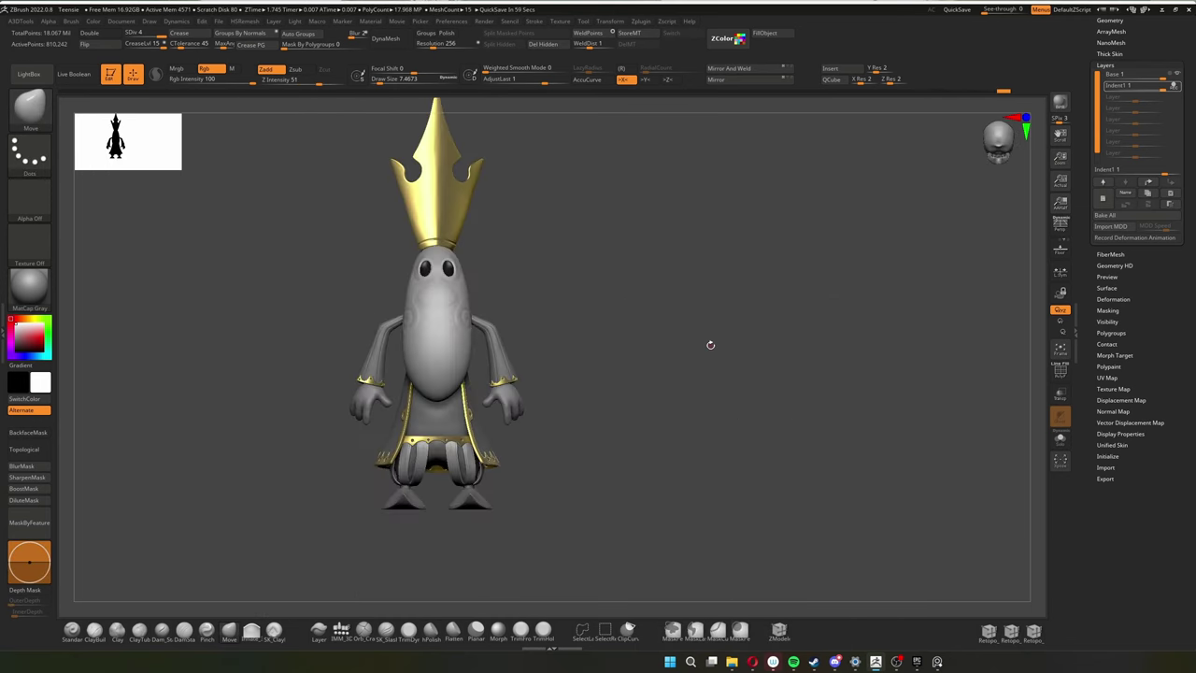
Extend the swirl mask into an S-hook on the head, checking the sleeve and head top.
{"action": "left_click_drag", "start_coordinate": [798, 419], "coordinate": [872, 384]}
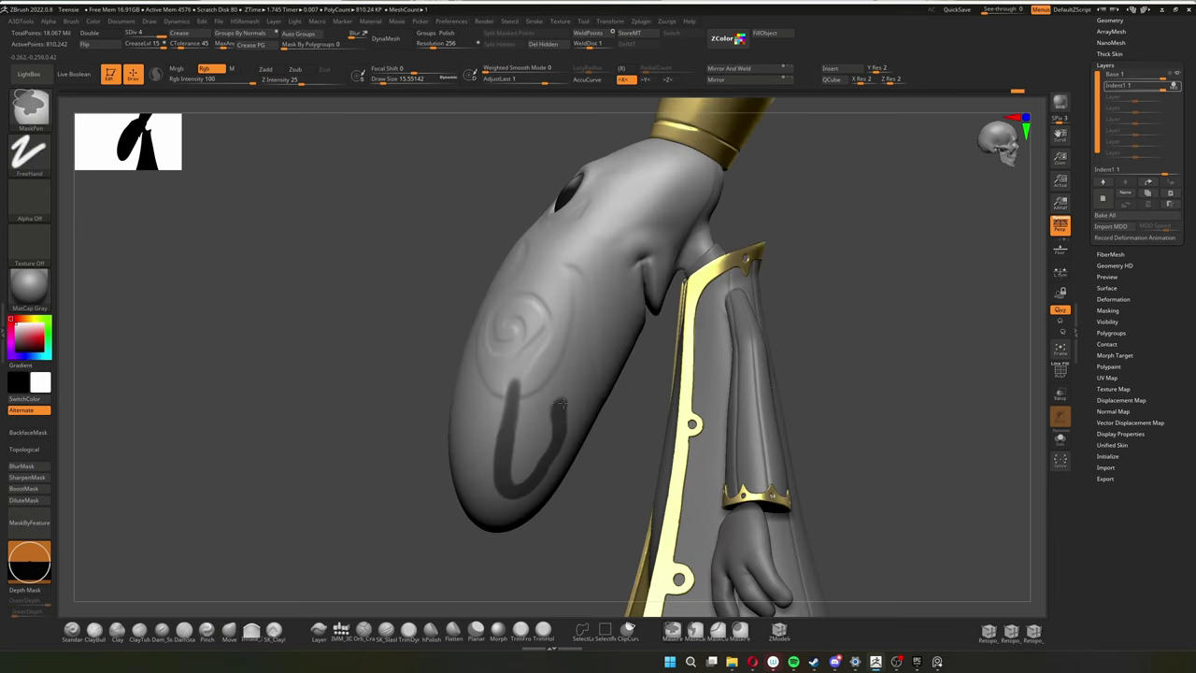
{"action": "left_click_drag", "start_coordinate": [561, 403], "coordinate": [592, 429], "text": "ctrl"}
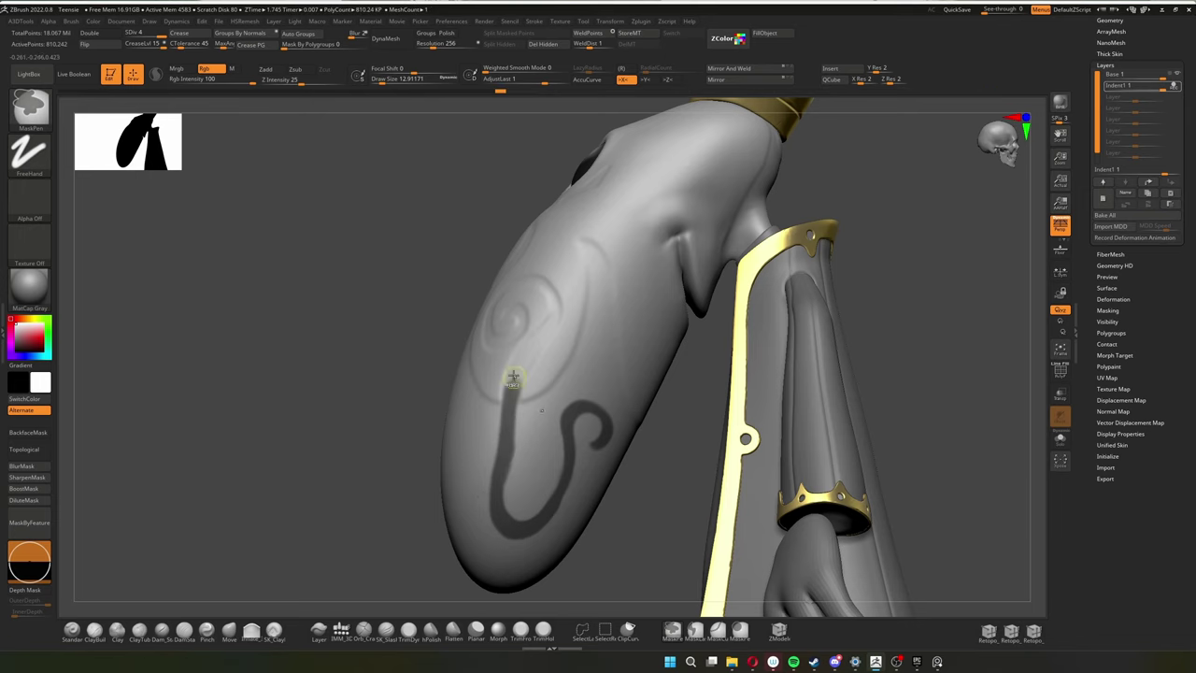
{"action": "mouse_move", "coordinate": [519, 462]}
{"action": "right_mouse_down"}
{"action": "mouse_move", "coordinate": [830, 436]}
{"action": "mouse_move", "coordinate": [460, 425]}
{"action": "right_mouse_up"}
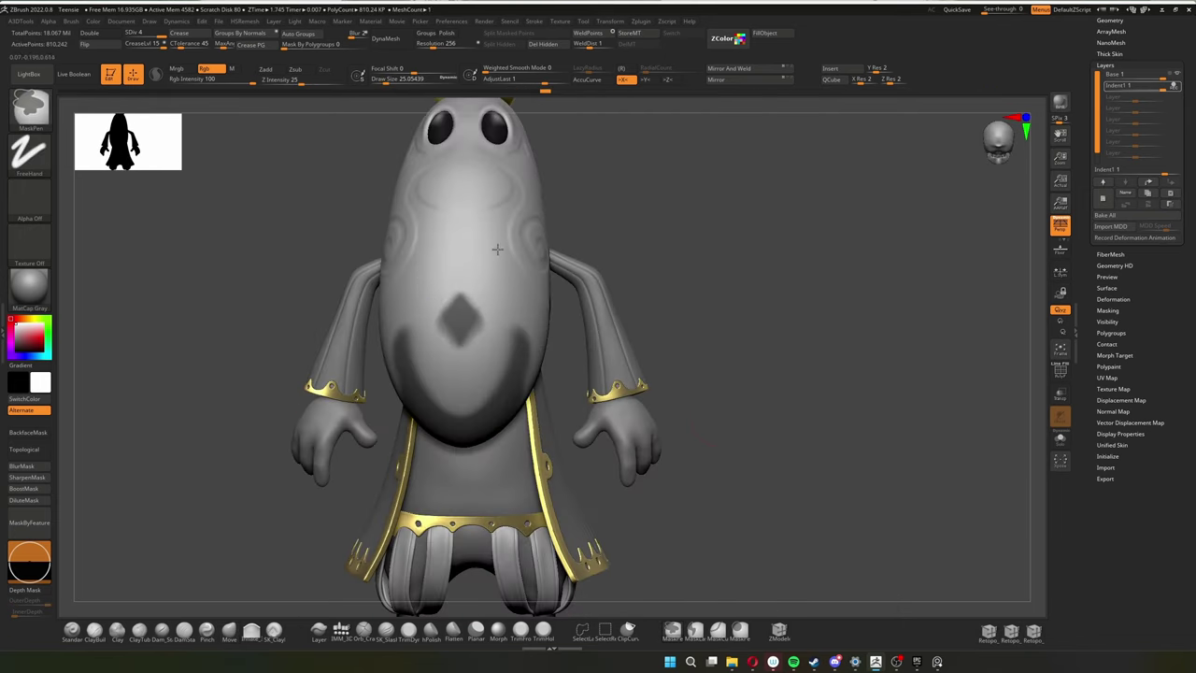
{"action": "mouse_move", "coordinate": [649, 290]}
{"action": "right_mouse_down"}
{"action": "mouse_move", "coordinate": [461, 467]}
{"action": "mouse_move", "coordinate": [499, 278]}
{"action": "mouse_move", "coordinate": [468, 332]}
{"action": "right_mouse_up"}
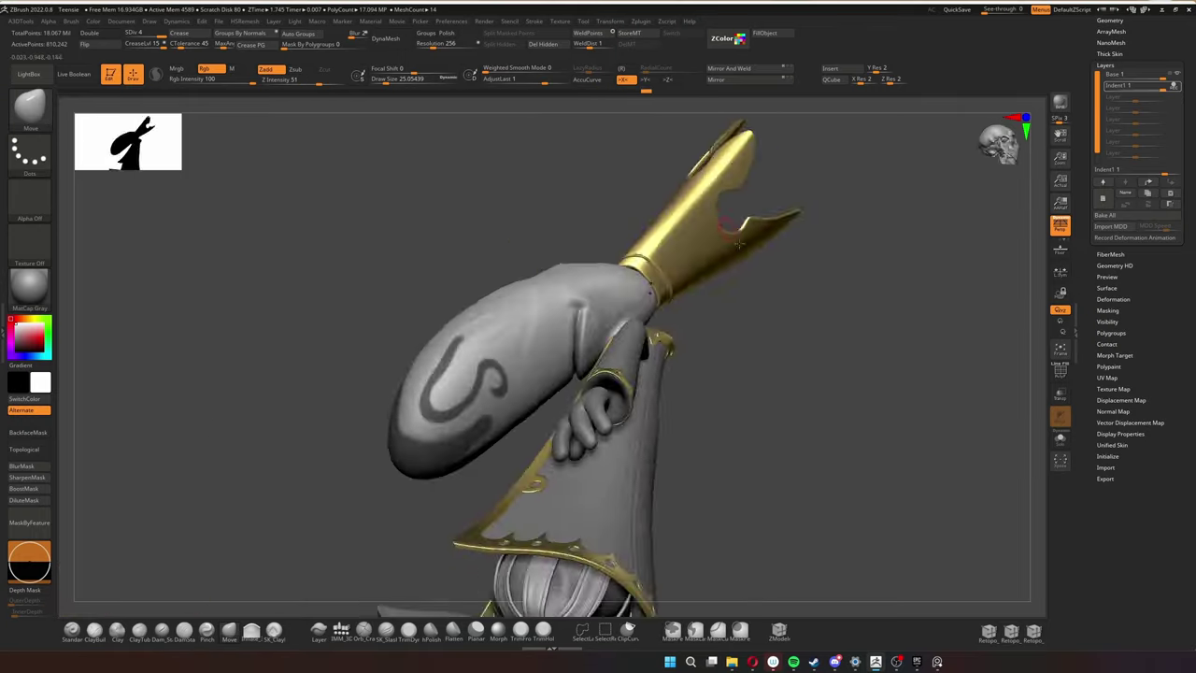
{"action": "mouse_move", "coordinate": [472, 271]}
{"action": "right_mouse_down"}
{"action": "mouse_move", "coordinate": [397, 353]}
{"action": "mouse_move", "coordinate": [615, 239]}
{"action": "mouse_move", "coordinate": [490, 276]}
{"action": "right_mouse_up"}
{"action": "mouse_move", "coordinate": [508, 235]}
{"action": "right_mouse_down"}
{"action": "mouse_move", "coordinate": [698, 235]}
{"action": "mouse_move", "coordinate": [555, 214]}
{"action": "mouse_move", "coordinate": [715, 193]}
{"action": "mouse_move", "coordinate": [655, 243]}
{"action": "mouse_move", "coordinate": [710, 224]}
{"action": "mouse_move", "coordinate": [697, 253]}
{"action": "mouse_move", "coordinate": [528, 259]}
{"action": "mouse_move", "coordinate": [814, 289]}
{"action": "mouse_move", "coordinate": [498, 244]}
{"action": "right_mouse_up"}
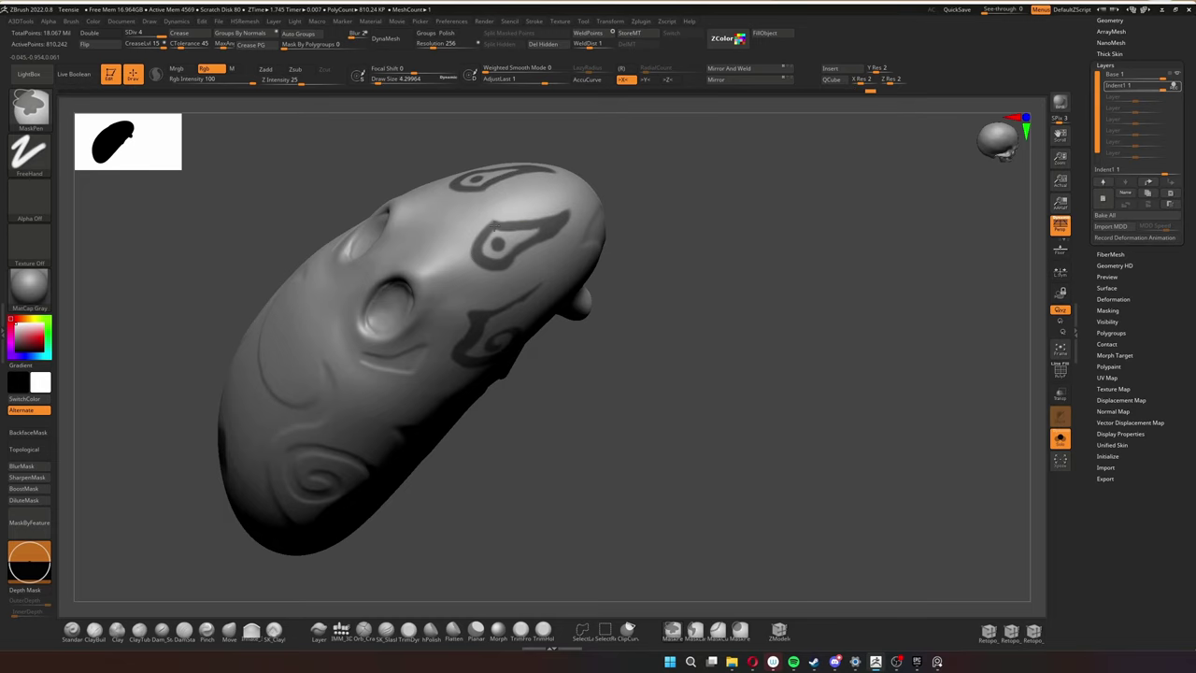
{"action": "mouse_move", "coordinate": [496, 229]}
{"action": "right_mouse_down"}
{"action": "mouse_move", "coordinate": [572, 220]}
{"action": "mouse_move", "coordinate": [710, 310]}
{"action": "mouse_move", "coordinate": [710, 329]}
{"action": "right_mouse_up"}
Raise the masked swirls into relief and clear the dark mask off the model.
{"action": "key", "text": "f"}
{"action": "right_click_drag", "start_coordinate": [673, 283], "coordinate": [644, 204]}
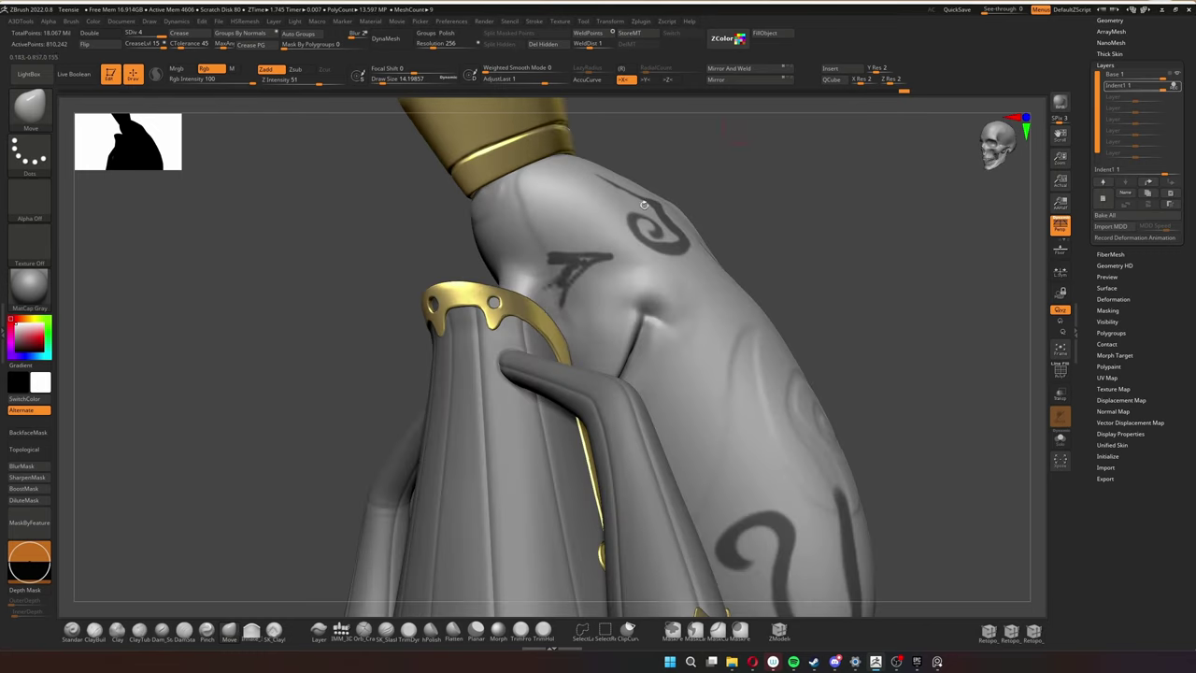
{"action": "mouse_move", "coordinate": [585, 277]}
{"action": "right_mouse_down"}
{"action": "mouse_move", "coordinate": [828, 262]}
{"action": "mouse_move", "coordinate": [878, 300]}
{"action": "mouse_move", "coordinate": [854, 345]}
{"action": "mouse_move", "coordinate": [769, 346]}
{"action": "mouse_move", "coordinate": [805, 334]}
{"action": "right_mouse_up"}
{"action": "right_click_drag", "start_coordinate": [579, 337], "coordinate": [705, 326]}
{"action": "key", "text": "s"}
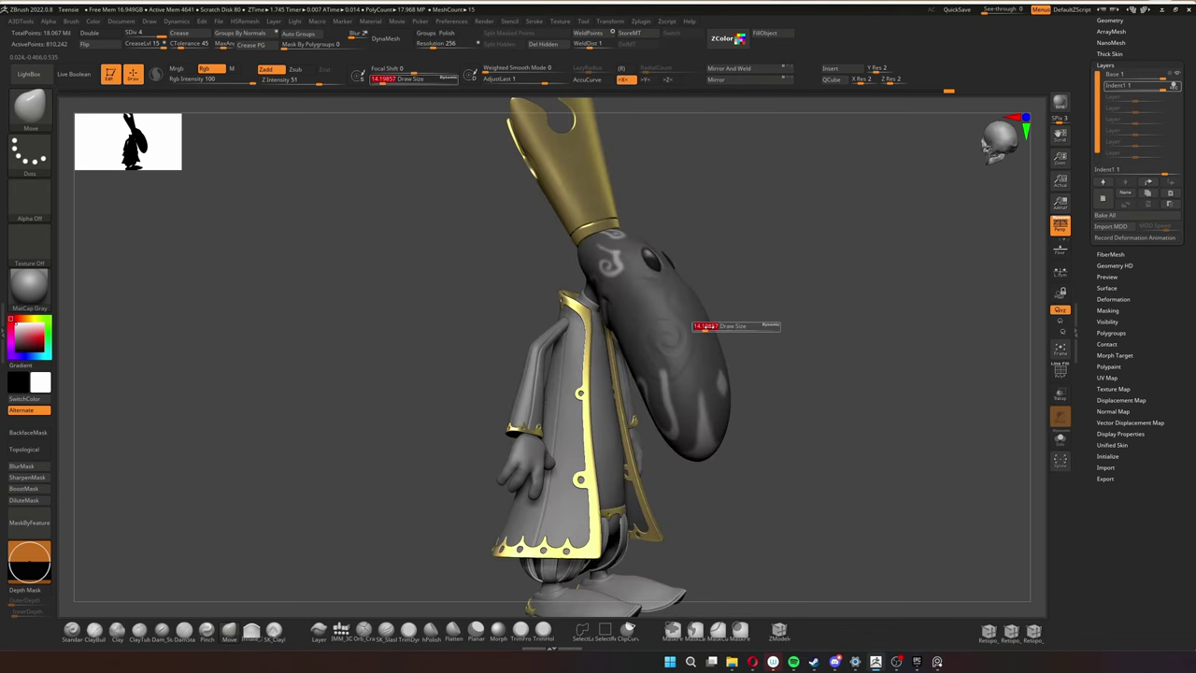
{"action": "mouse_move", "coordinate": [726, 389]}
{"action": "right_mouse_down"}
{"action": "mouse_move", "coordinate": [699, 416]}
{"action": "mouse_move", "coordinate": [710, 281]}
{"action": "mouse_move", "coordinate": [679, 458]}
{"action": "mouse_move", "coordinate": [835, 408]}
{"action": "mouse_move", "coordinate": [814, 318]}
{"action": "mouse_move", "coordinate": [923, 333]}
{"action": "mouse_move", "coordinate": [898, 287]}
{"action": "mouse_move", "coordinate": [807, 243]}
{"action": "mouse_move", "coordinate": [943, 396]}
{"action": "mouse_move", "coordinate": [937, 422]}
{"action": "right_mouse_up"}
{"action": "key", "text": "shift+z"}
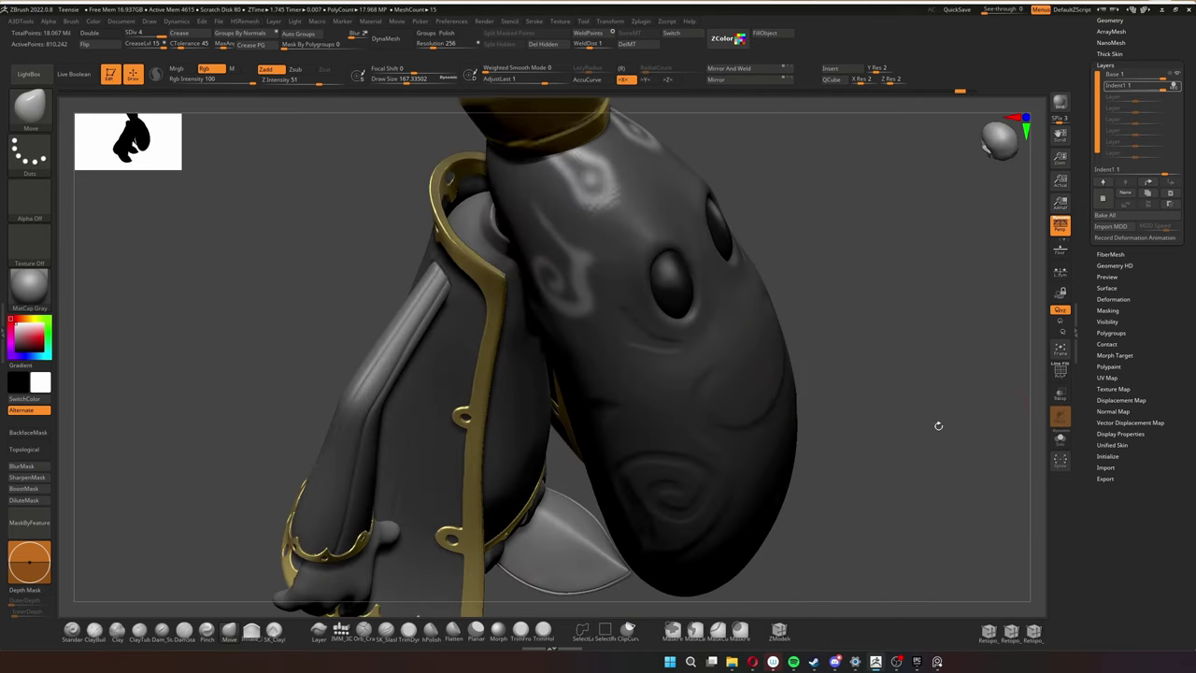
{"action": "key", "text": "shift+z"}
{"action": "mouse_move", "coordinate": [924, 301]}
{"action": "right_mouse_down"}
{"action": "mouse_move", "coordinate": [892, 352]}
{"action": "mouse_move", "coordinate": [889, 314]}
{"action": "mouse_move", "coordinate": [948, 352]}
{"action": "mouse_move", "coordinate": [935, 364]}
{"action": "right_mouse_up"}
{"action": "right_click_drag", "start_coordinate": [833, 364], "coordinate": [907, 427]}
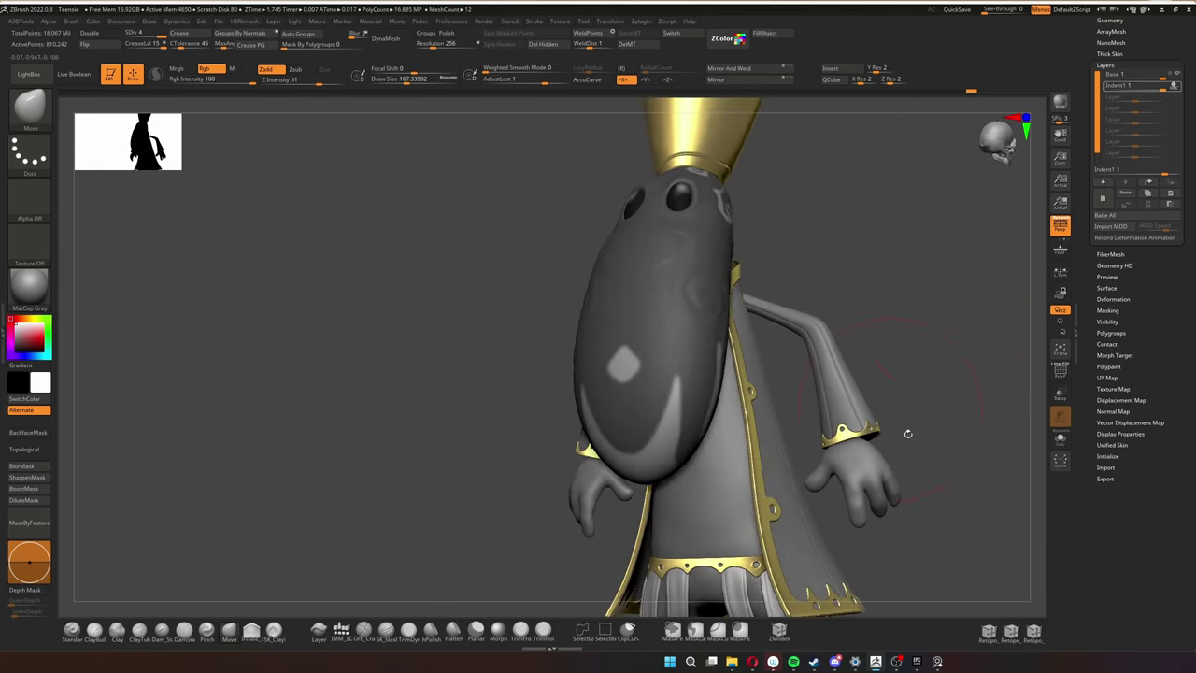
{"action": "key", "text": "shift+z"}
Review the crowned ghost king in ZBrush, then delete the default Layer 1 in Substance Painter.
{"action": "left_click", "coordinate": [924, 334]}
{"action": "right_click_drag", "start_coordinate": [923, 333], "coordinate": [542, 630]}
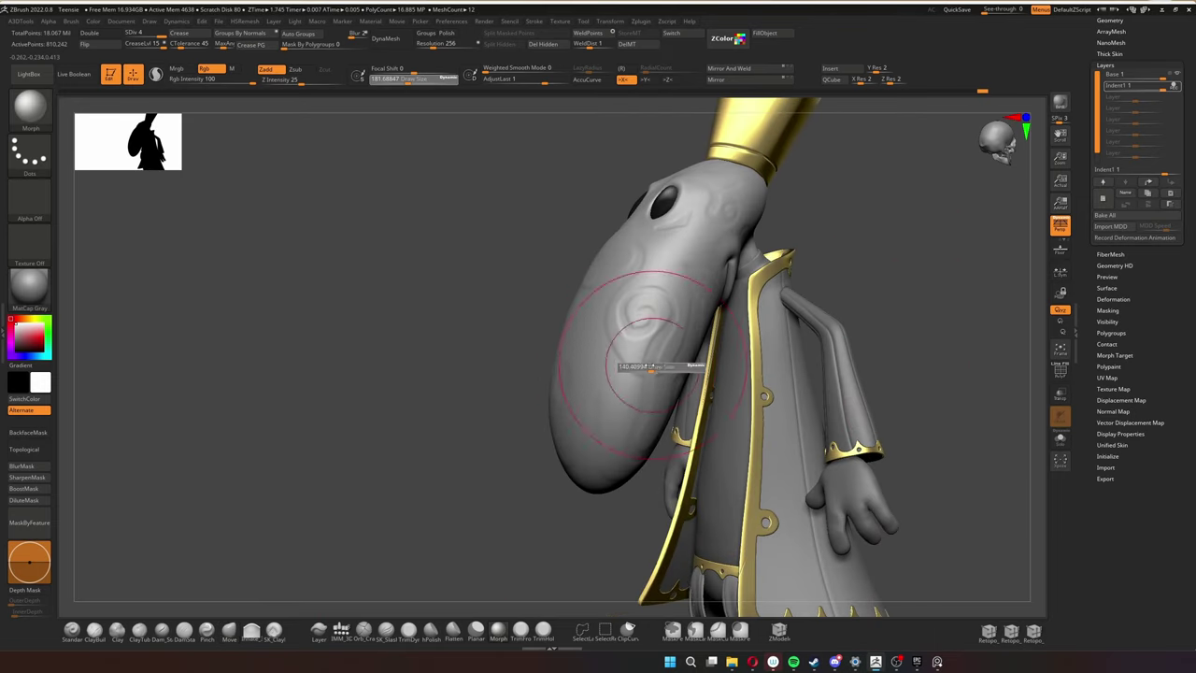
{"action": "mouse_move", "coordinate": [651, 366]}
{"action": "right_mouse_down"}
{"action": "mouse_move", "coordinate": [763, 270]}
{"action": "mouse_move", "coordinate": [871, 268]}
{"action": "right_mouse_up"}
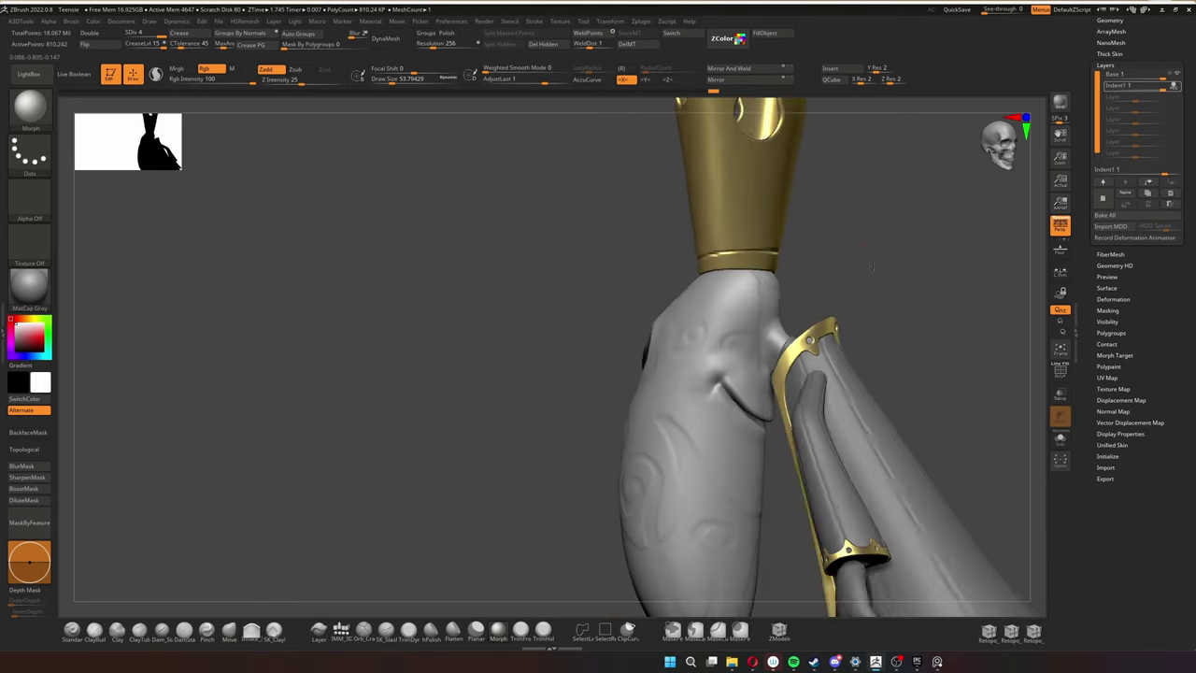
{"action": "key", "text": "f"}
{"action": "mouse_move", "coordinate": [708, 396]}
{"action": "right_mouse_down"}
{"action": "mouse_move", "coordinate": [735, 387]}
{"action": "mouse_move", "coordinate": [720, 359]}
{"action": "right_mouse_up"}
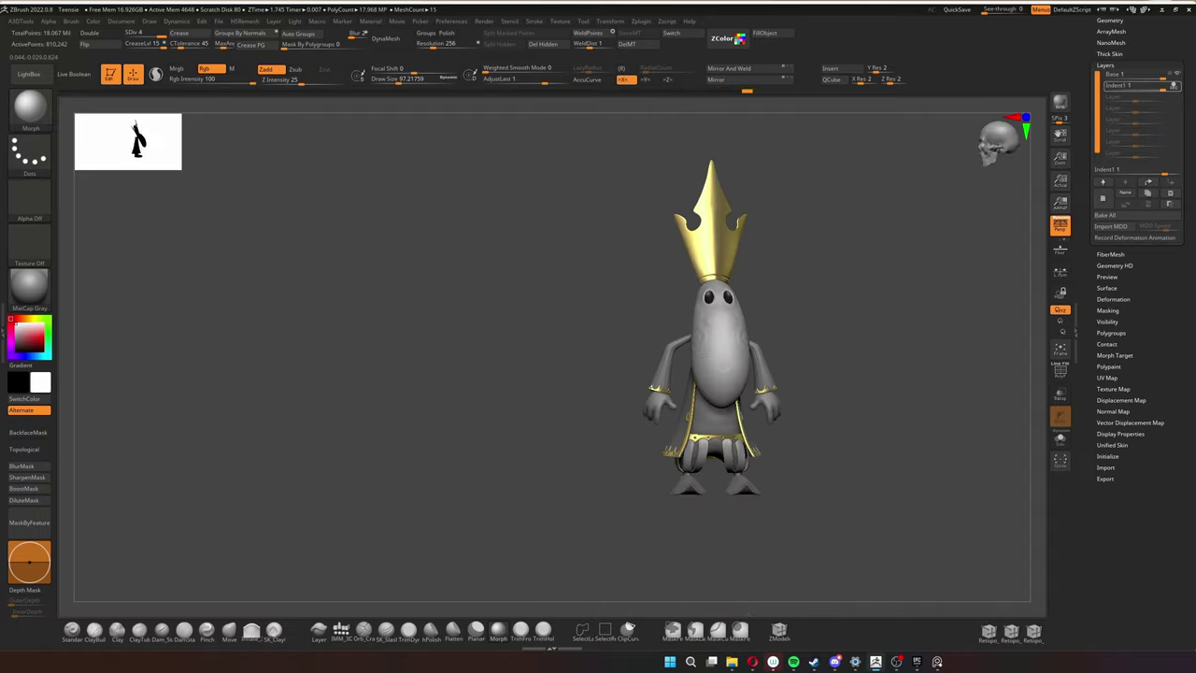
{"action": "mouse_move", "coordinate": [898, 365]}
{"action": "right_mouse_down", "text": "ctrl"}
{"action": "mouse_move", "coordinate": [891, 320]}
{"action": "mouse_move", "coordinate": [807, 310]}
{"action": "mouse_move", "coordinate": [924, 291]}
{"action": "mouse_move", "coordinate": [972, 315]}
{"action": "mouse_move", "coordinate": [873, 318]}
{"action": "mouse_move", "coordinate": [802, 357]}
{"action": "mouse_move", "coordinate": [878, 238]}
{"action": "right_mouse_up", "text": "ctrl"}
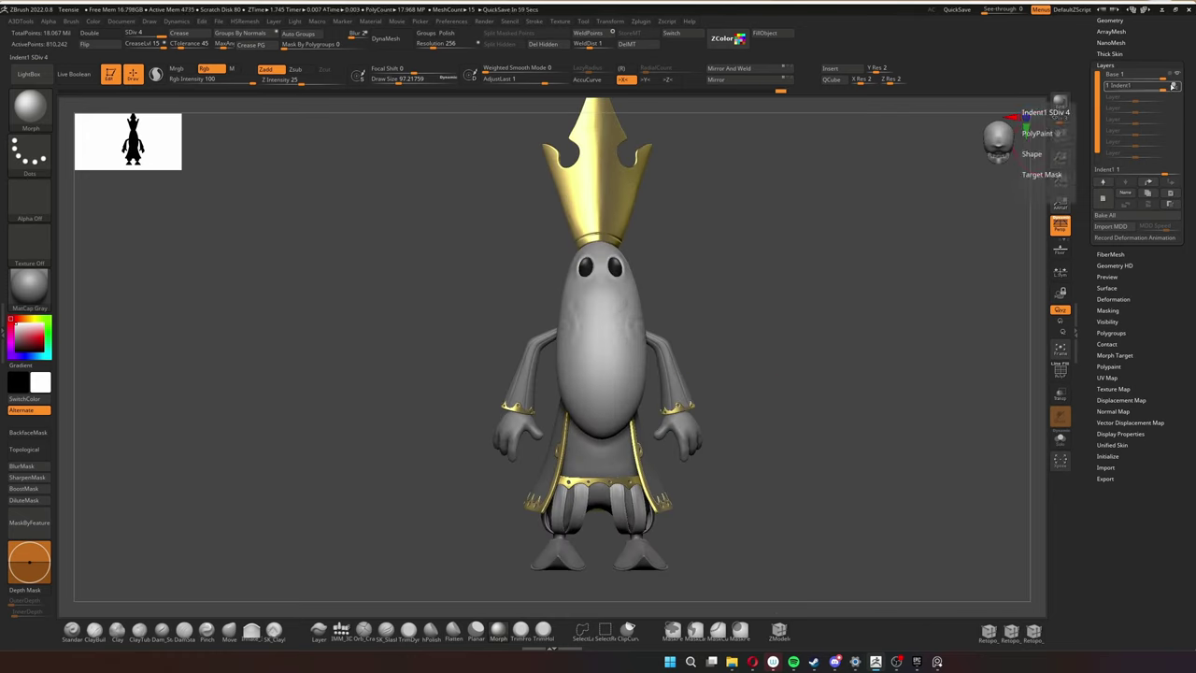
{"action": "mouse_move", "coordinate": [719, 259]}
{"action": "right_mouse_down"}
{"action": "mouse_move", "coordinate": [761, 262]}
{"action": "mouse_move", "coordinate": [705, 361]}
{"action": "mouse_move", "coordinate": [761, 307]}
{"action": "mouse_move", "coordinate": [790, 462]}
{"action": "right_mouse_up"}
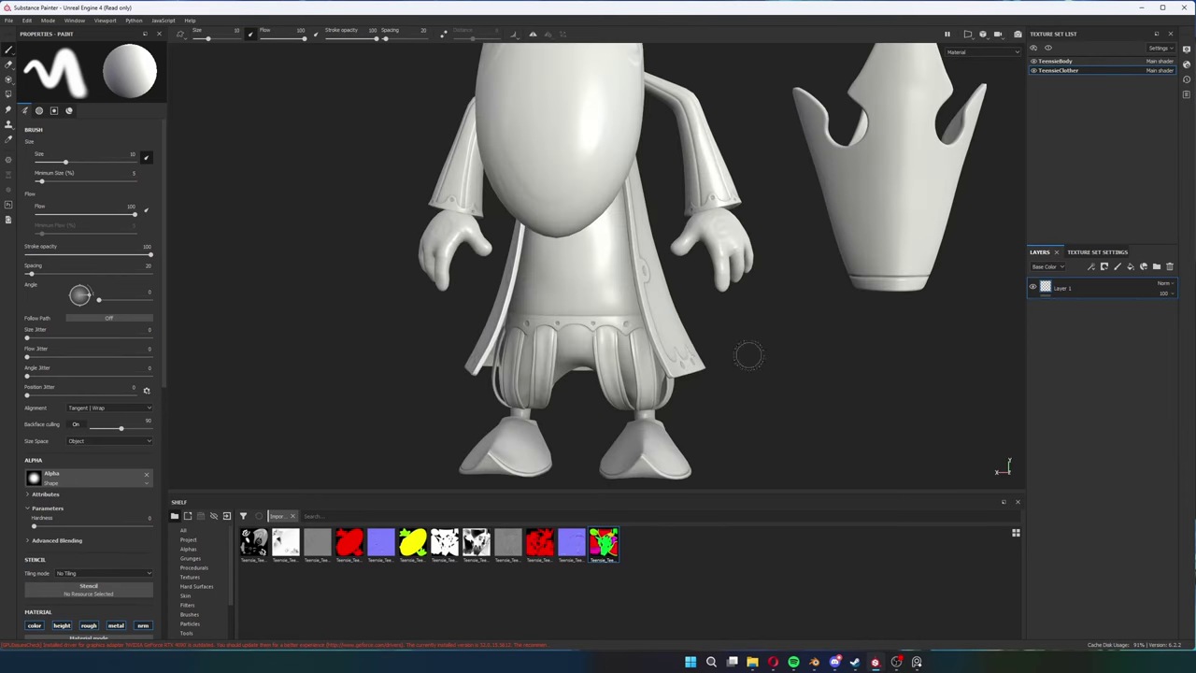
{"action": "left_click", "coordinate": [1156, 267]}
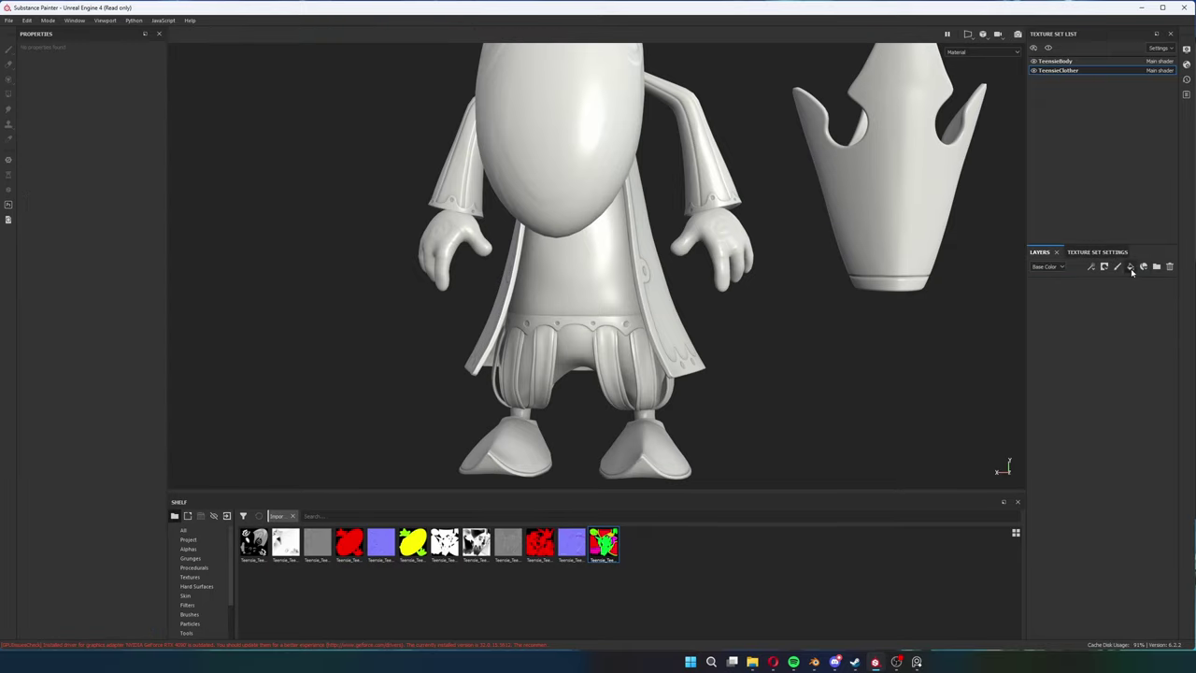
Add a yellow gold fill inside a folder masked by Color Selection.
{"action": "left_click", "coordinate": [1130, 267]}
{"action": "left_click", "coordinate": [1117, 301]}
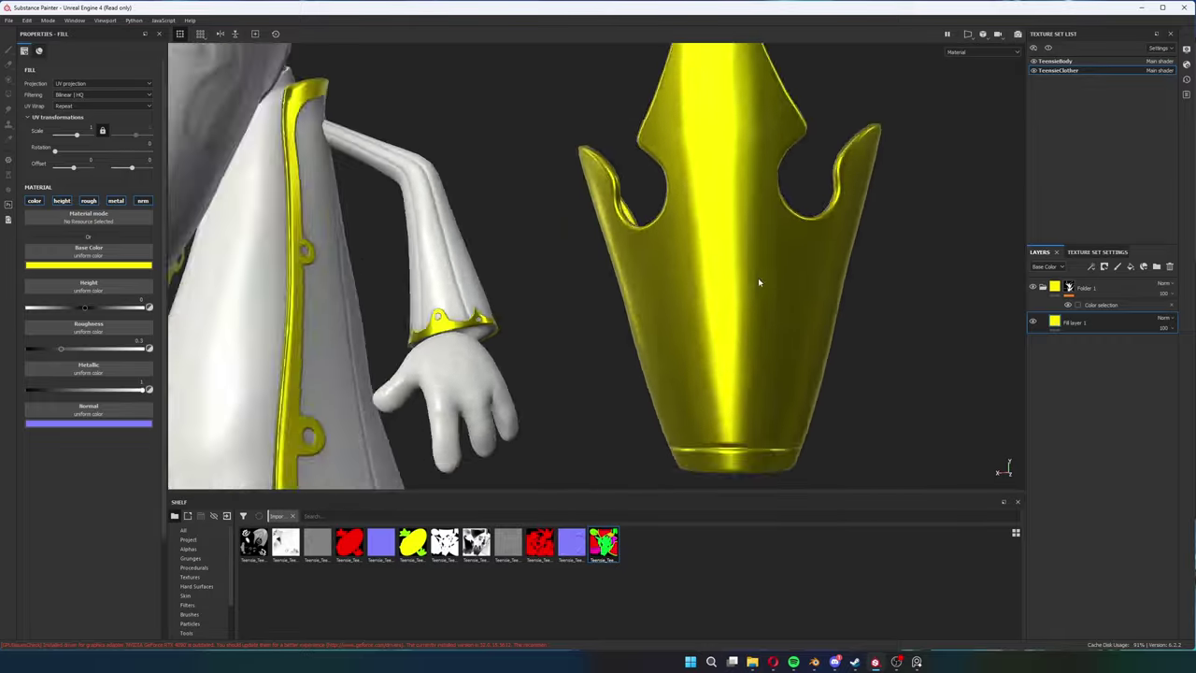
{"action": "left_click", "coordinate": [1083, 293]}
{"action": "mouse_move", "coordinate": [1082, 293]}
{"action": "left_mouse_down"}
{"action": "mouse_move", "coordinate": [1117, 280]}
{"action": "mouse_move", "coordinate": [1074, 329]}
{"action": "left_mouse_up"}
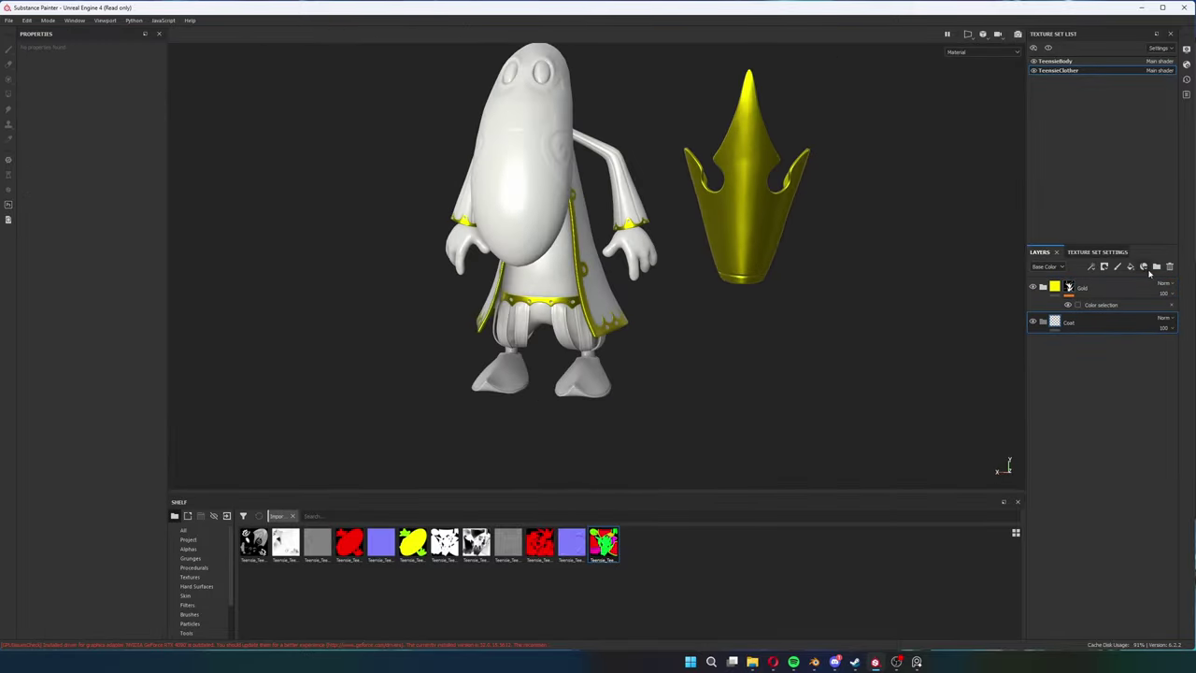
Add a green Coat fill and polygon-fill its mask over the coat and trousers.
{"action": "left_click", "coordinate": [1130, 267]}
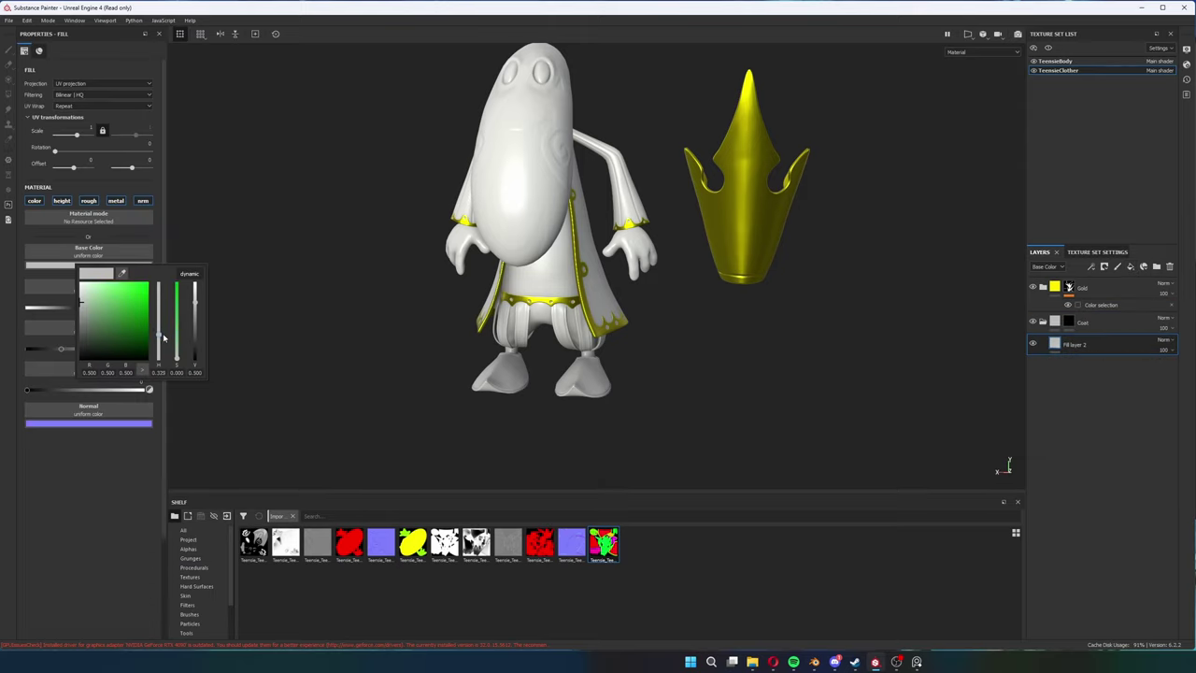
{"action": "right_click", "coordinate": [1106, 332]}
{"action": "left_click", "coordinate": [1140, 550]}
{"action": "scroll", "coordinate": [444, 336], "scroll_direction": "up", "scroll_amount": 3}
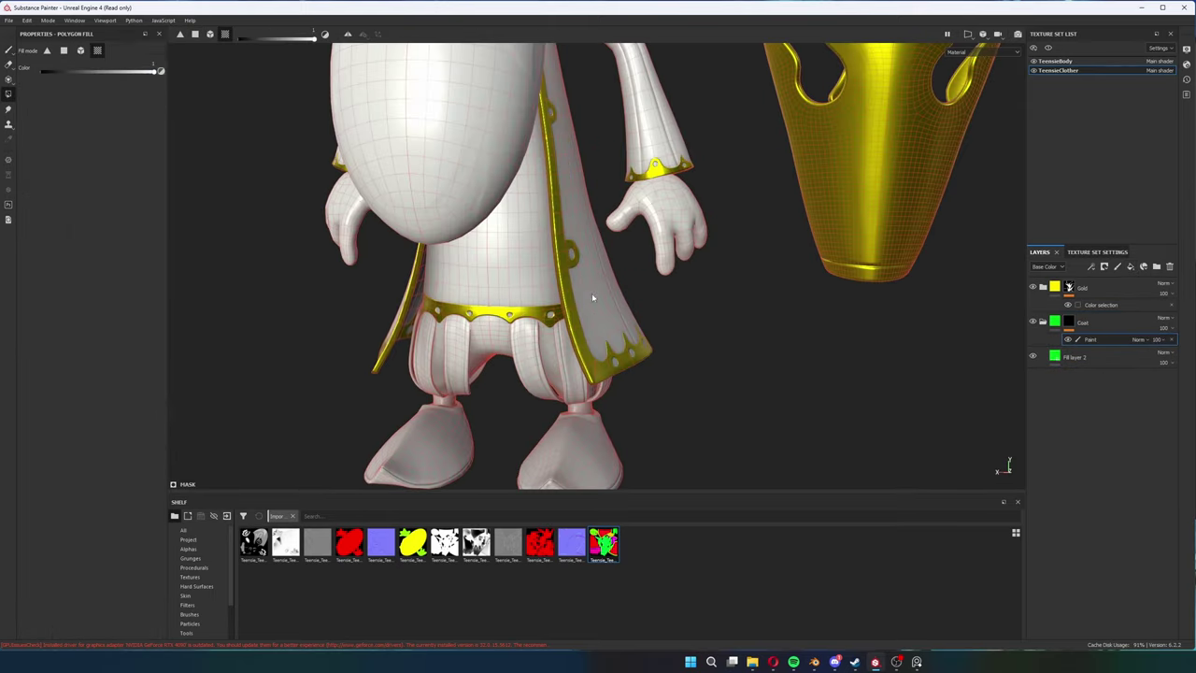
{"action": "scroll", "coordinate": [444, 336], "scroll_direction": "up", "scroll_amount": 3}
{"action": "left_click_drag", "start_coordinate": [444, 336], "coordinate": [122, 81], "text": "alt"}
{"action": "left_click_drag", "start_coordinate": [546, 320], "coordinate": [80, 56], "text": "alt"}
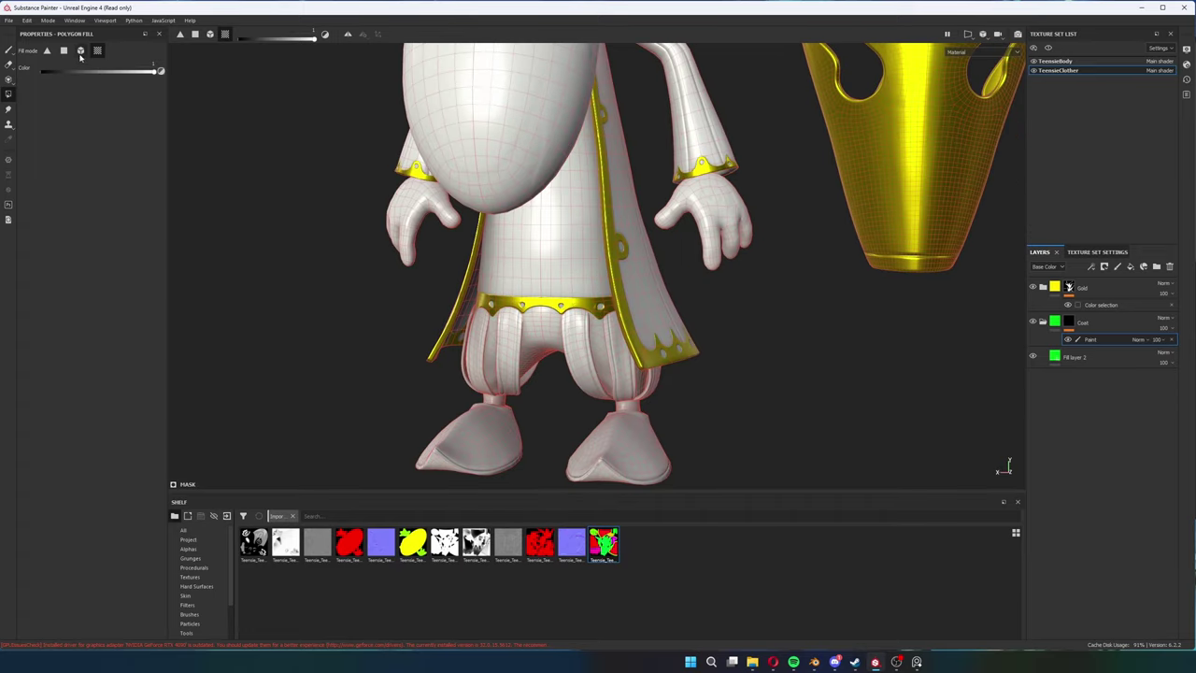
{"action": "left_click", "coordinate": [583, 371]}
{"action": "mouse_move", "coordinate": [583, 371]}
{"action": "left_mouse_down", "text": "alt"}
{"action": "mouse_move", "coordinate": [358, 401]}
{"action": "mouse_move", "coordinate": [726, 420]}
{"action": "mouse_move", "coordinate": [502, 350]}
{"action": "mouse_move", "coordinate": [555, 343]}
{"action": "left_mouse_up", "text": "alt"}
{"action": "left_click", "coordinate": [502, 350]}
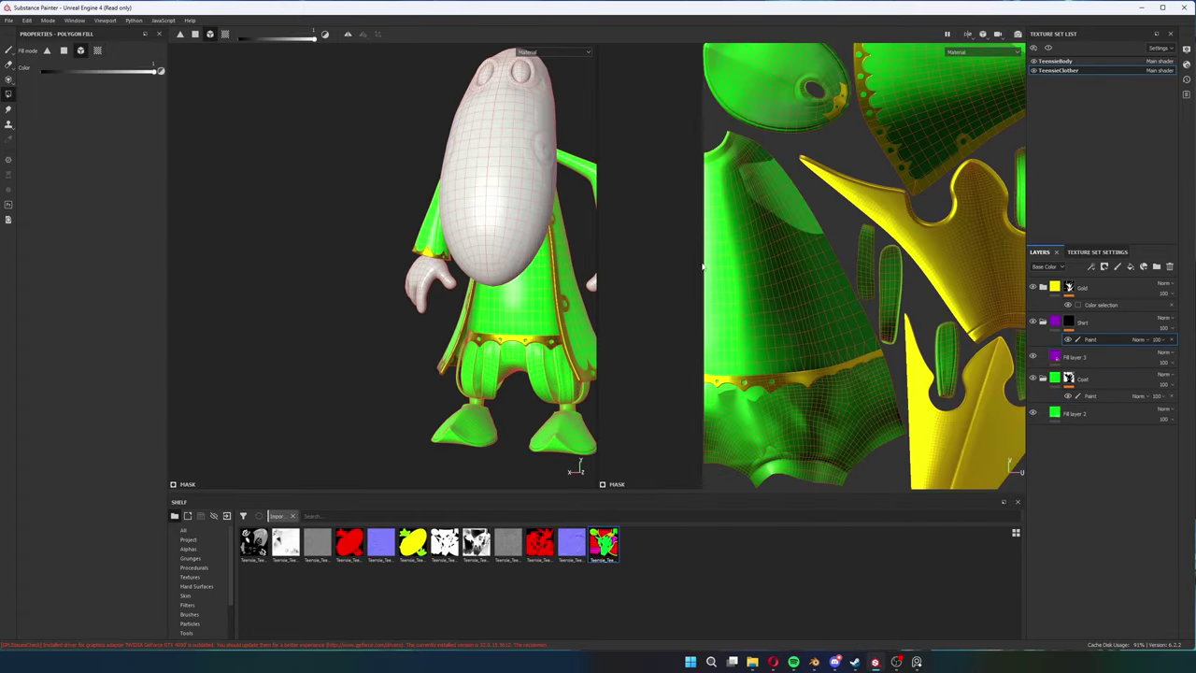
Paint the Shirt mask purple over the shirt area.
{"action": "left_click", "coordinate": [9, 53]}
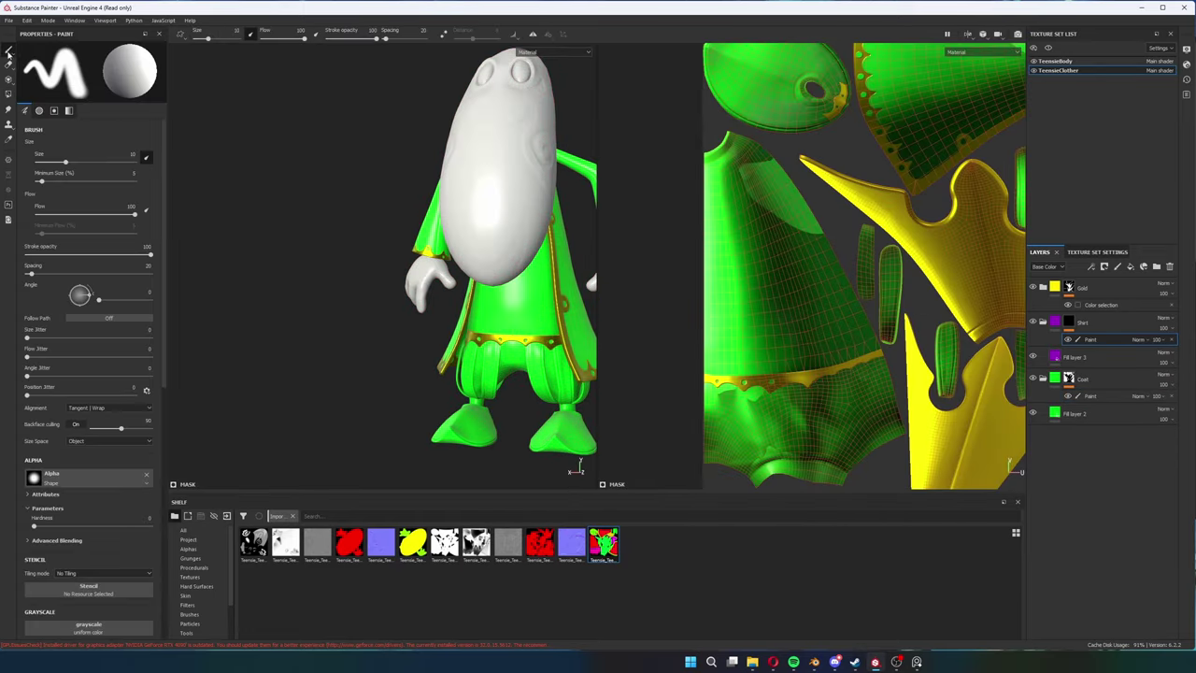
{"action": "scroll", "coordinate": [729, 299], "scroll_direction": "up", "scroll_amount": 3}
{"action": "left_click_drag", "start_coordinate": [717, 304], "coordinate": [752, 260]}
{"action": "scroll", "coordinate": [708, 281], "scroll_direction": "up", "scroll_amount": 2}
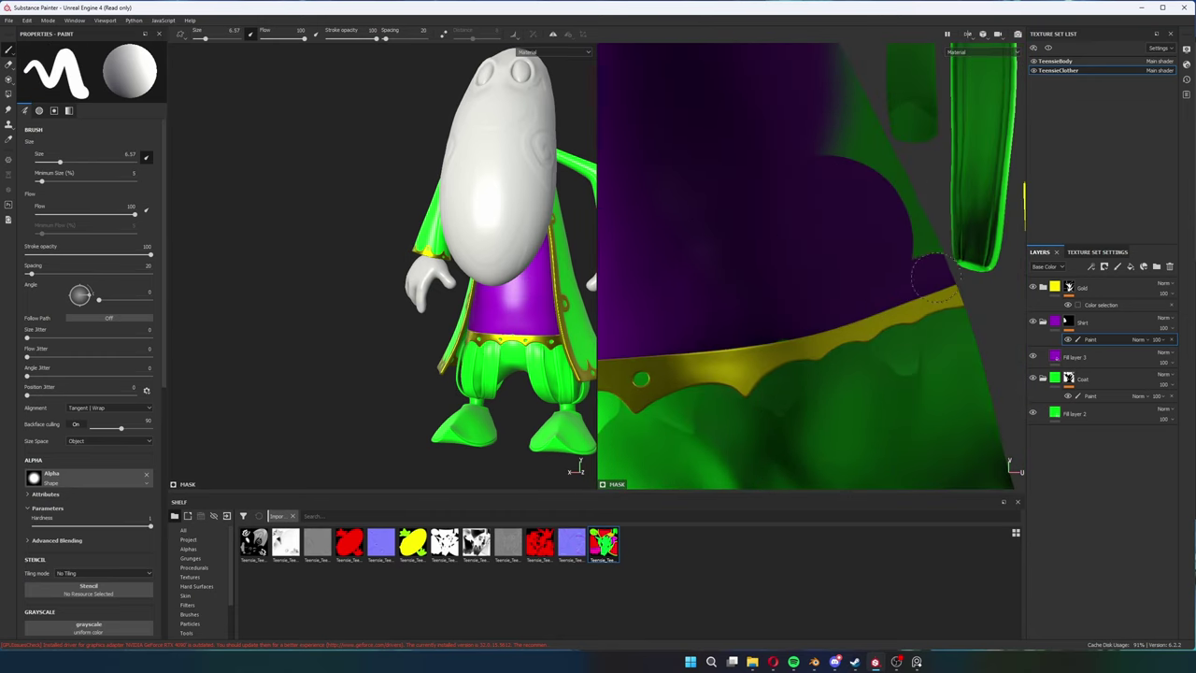
{"action": "scroll", "coordinate": [854, 308], "scroll_direction": "down", "scroll_amount": 2}
{"action": "scroll", "coordinate": [831, 298], "scroll_direction": "down", "scroll_amount": 5}
Paint white in the Gold folder mask around the rim of the coat's hole.
{"action": "key", "text": "f"}
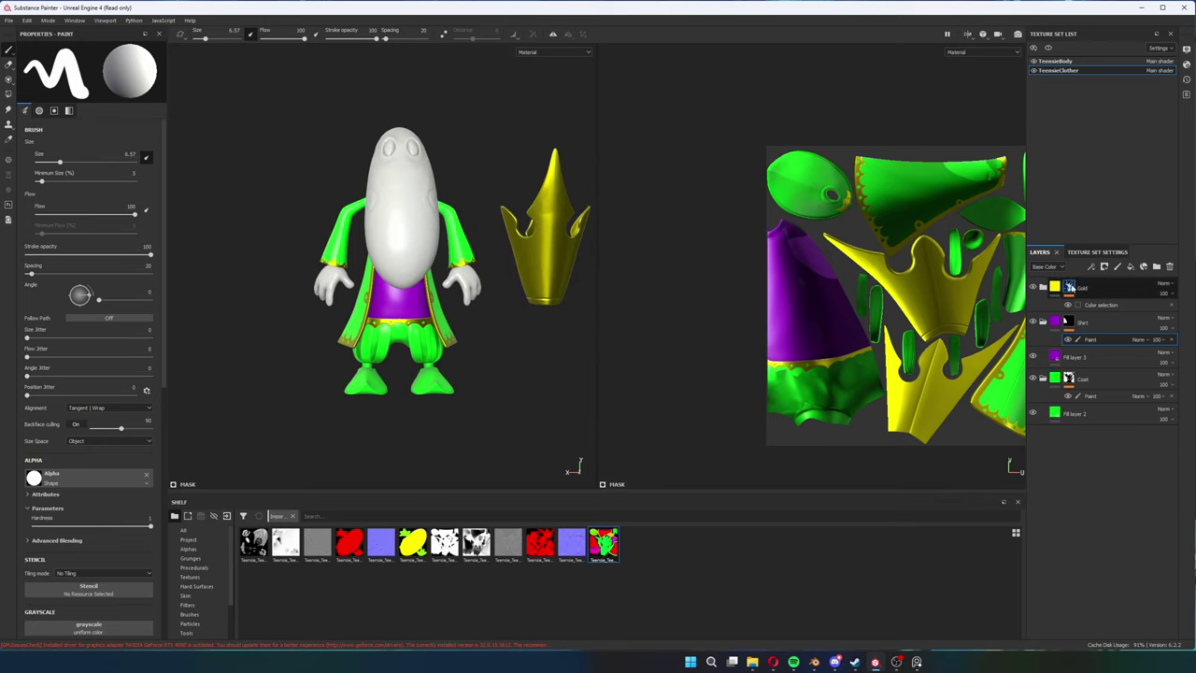
{"action": "scroll", "coordinate": [816, 192], "scroll_direction": "up", "scroll_amount": 5}
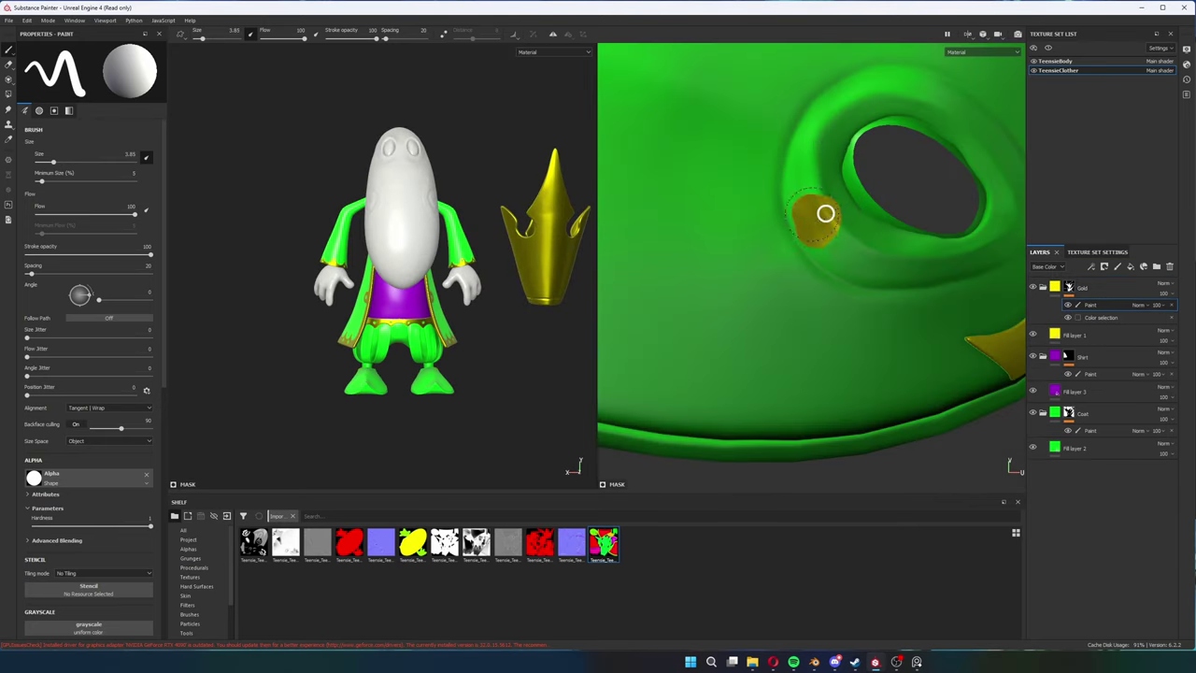
{"action": "mouse_move", "coordinate": [831, 215]}
{"action": "left_mouse_down", "text": "alt"}
{"action": "mouse_move", "coordinate": [717, 246]}
{"action": "mouse_move", "coordinate": [738, 286]}
{"action": "left_mouse_up", "text": "alt"}
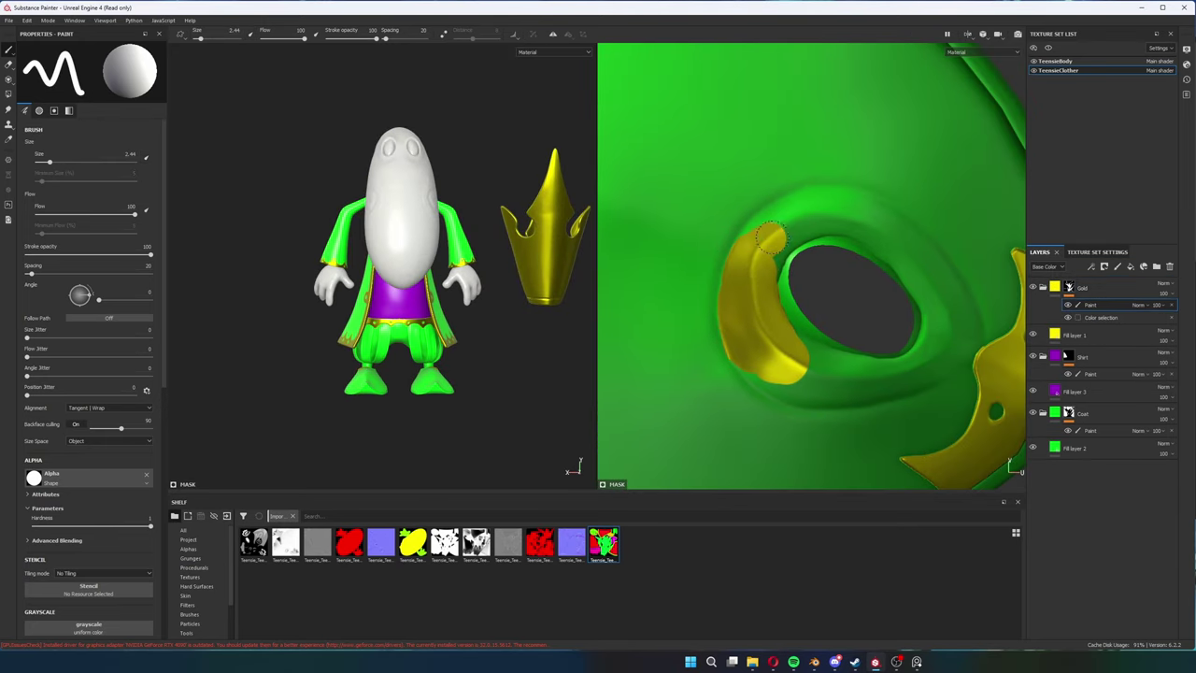
{"action": "left_click_drag", "start_coordinate": [809, 206], "coordinate": [783, 208], "text": "alt"}
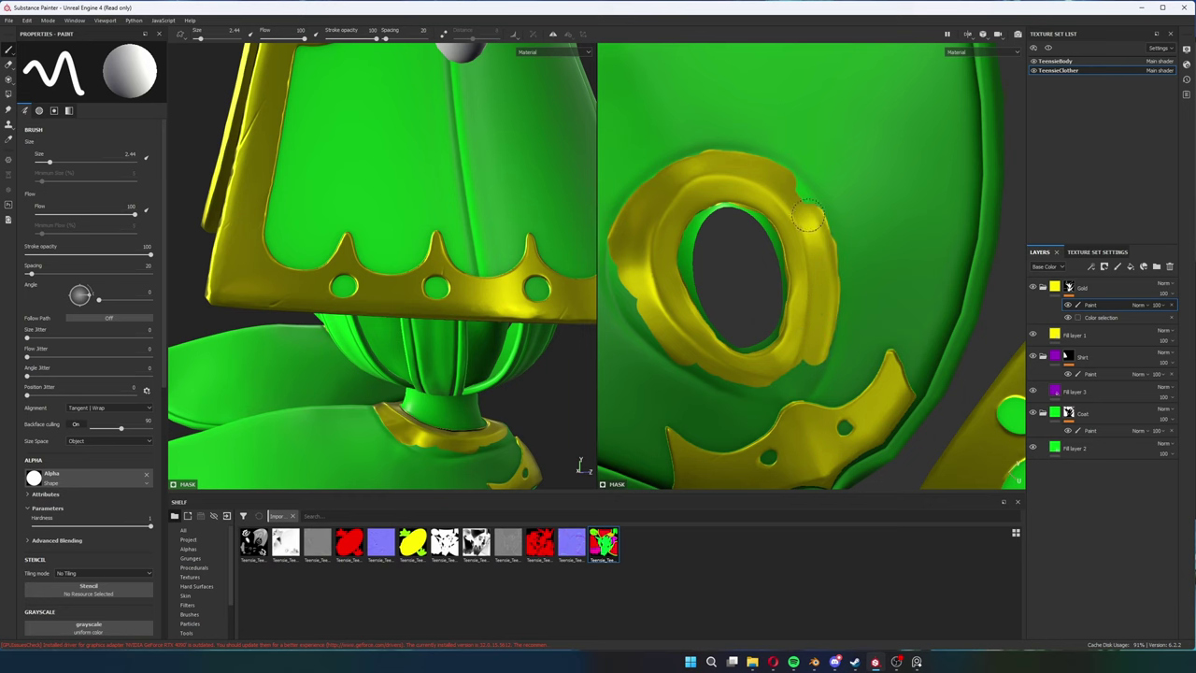
{"action": "left_click_drag", "start_coordinate": [809, 217], "coordinate": [775, 192], "text": "alt"}
Extend the gold mask along the collar band around the neck.
{"action": "left_click_drag", "start_coordinate": [774, 289], "coordinate": [803, 243], "text": "alt"}
{"action": "scroll", "coordinate": [449, 262], "scroll_direction": "up", "scroll_amount": 3}
{"action": "scroll", "coordinate": [481, 322], "scroll_direction": "up", "scroll_amount": 3}
{"action": "left_click_drag", "start_coordinate": [481, 322], "coordinate": [430, 412], "text": "alt"}
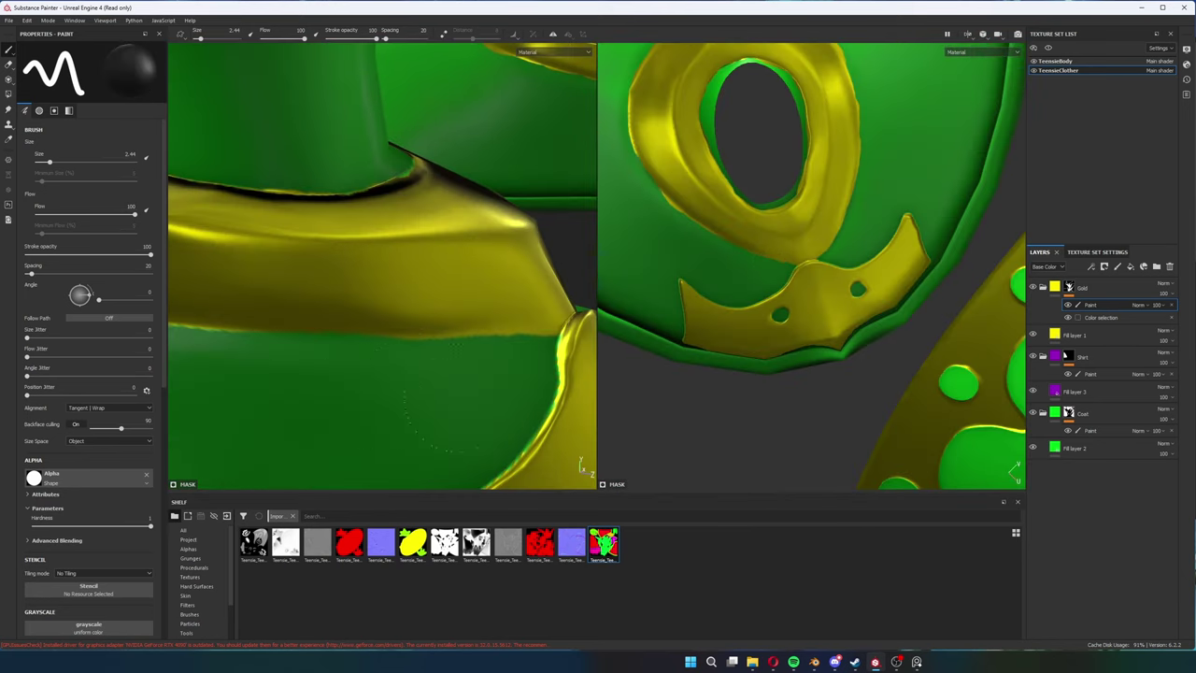
{"action": "mouse_move", "coordinate": [363, 326]}
{"action": "left_mouse_down", "text": "alt"}
{"action": "mouse_move", "coordinate": [348, 342]}
{"action": "mouse_move", "coordinate": [379, 241]}
{"action": "mouse_move", "coordinate": [404, 286]}
{"action": "mouse_move", "coordinate": [420, 383]}
{"action": "mouse_move", "coordinate": [285, 301]}
{"action": "left_mouse_up", "text": "alt"}
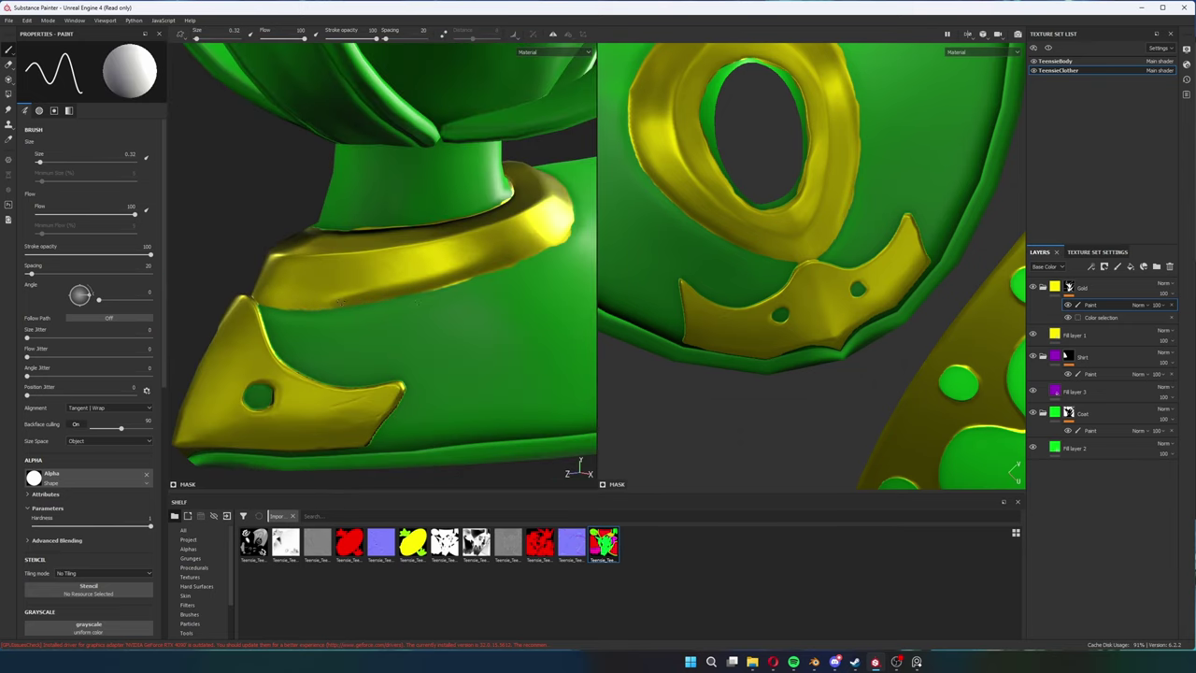
{"action": "left_click_drag", "start_coordinate": [445, 293], "coordinate": [462, 256], "text": "alt"}
{"action": "left_click_drag", "start_coordinate": [458, 322], "coordinate": [393, 280], "text": "alt"}
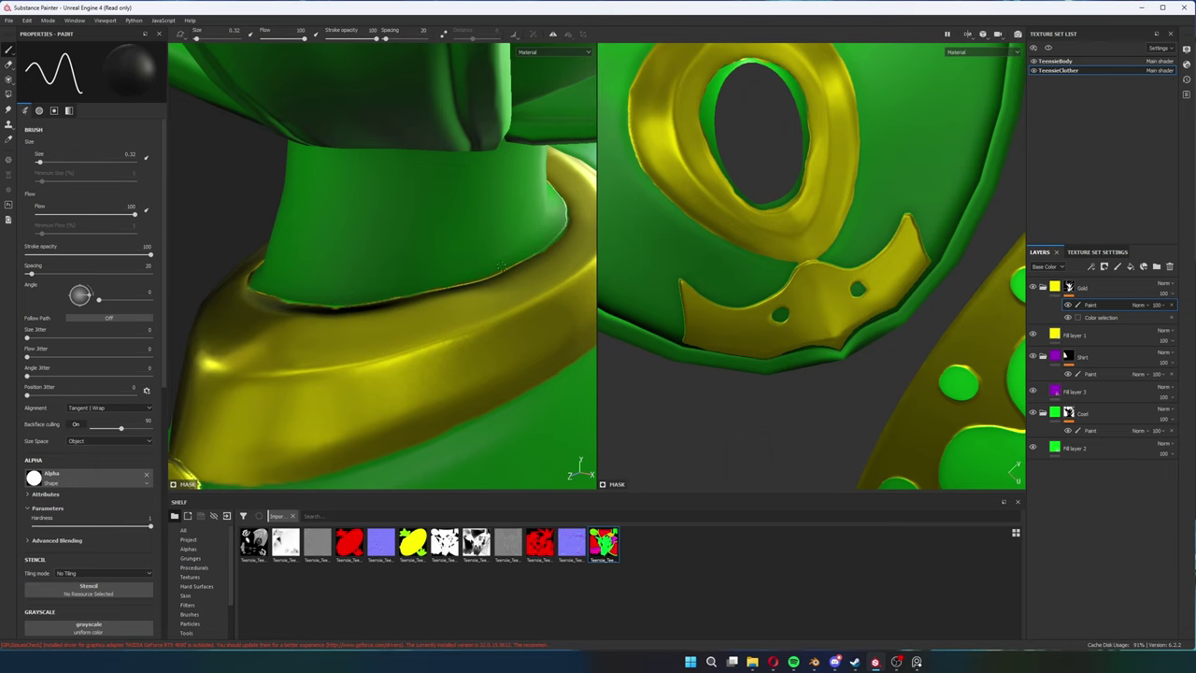
{"action": "mouse_move", "coordinate": [501, 266]}
{"action": "left_mouse_down", "text": "alt"}
{"action": "mouse_move", "coordinate": [446, 326]}
{"action": "mouse_move", "coordinate": [307, 291]}
{"action": "left_mouse_up", "text": "alt"}
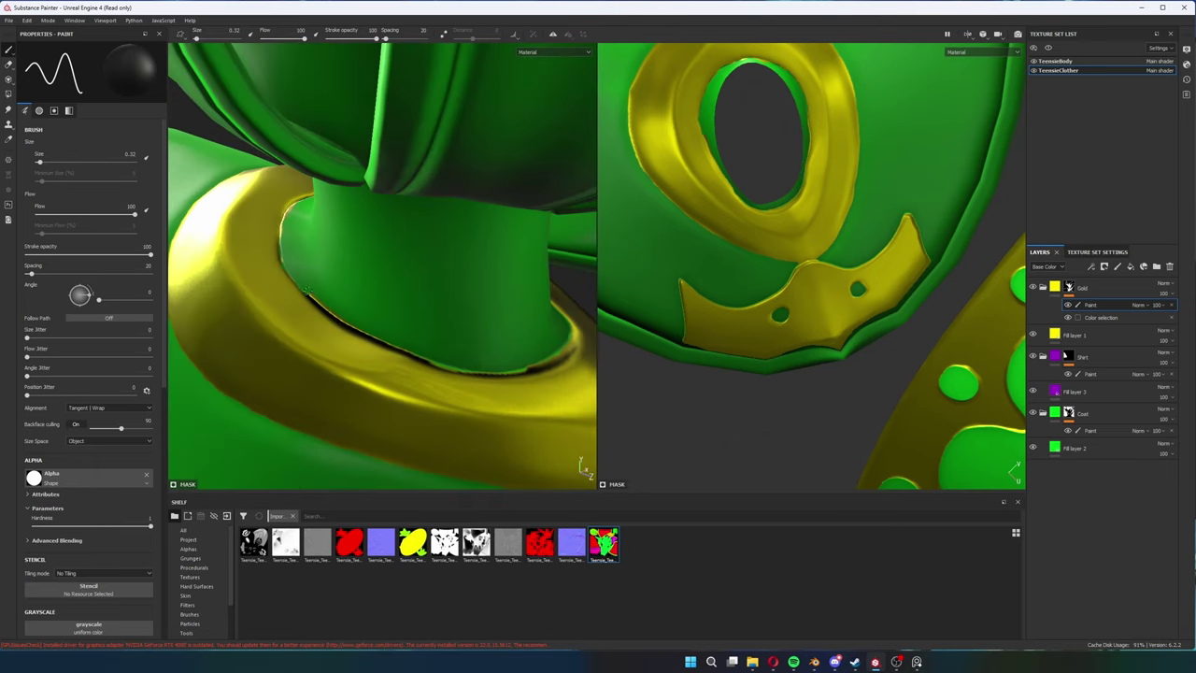
{"action": "left_click_drag", "start_coordinate": [430, 354], "coordinate": [289, 234], "text": "alt"}
Darken the coat's green fill base colour to a deep green.
{"action": "key", "text": "f"}
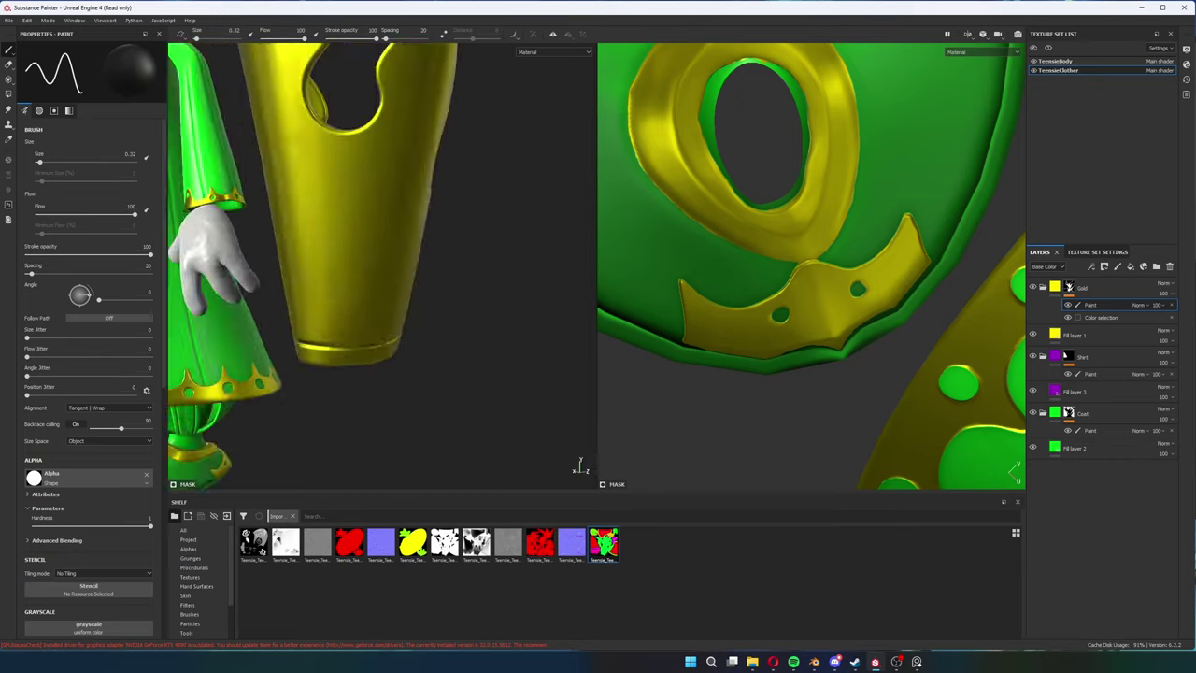
{"action": "left_click", "coordinate": [1075, 447]}
{"action": "left_click", "coordinate": [88, 264]}
{"action": "left_click", "coordinate": [187, 345]}
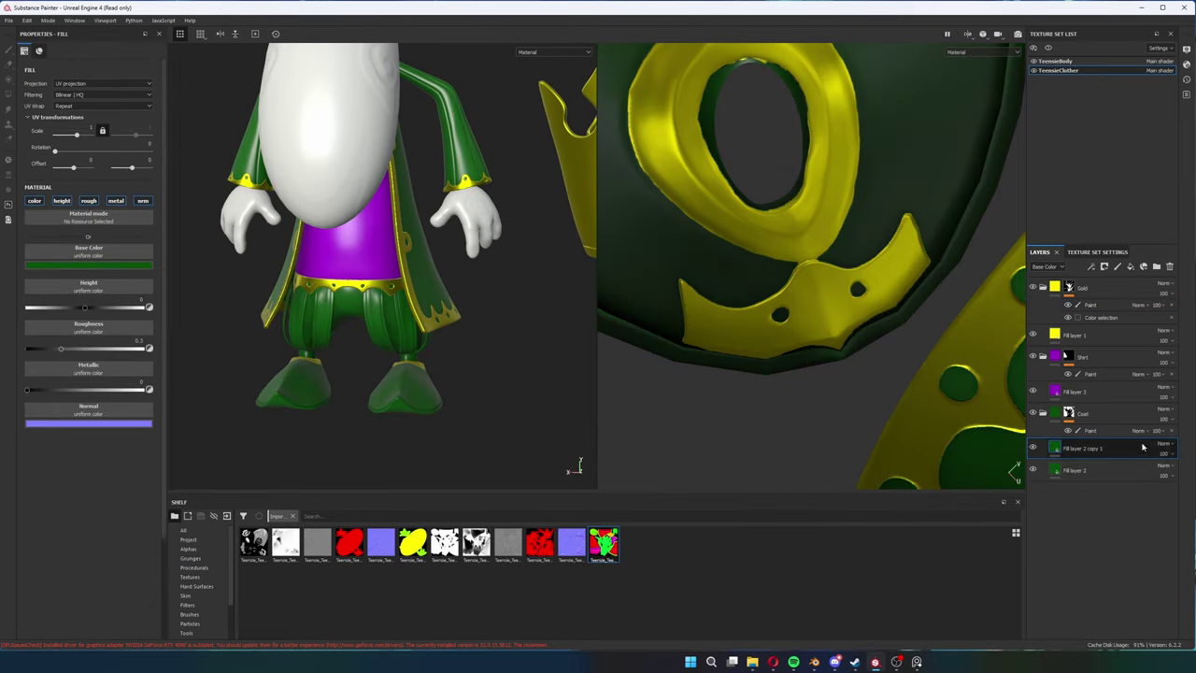
Make the coat copy bright green under a black paint mask, polygon-filled onto the breeches.
{"action": "left_click", "coordinate": [140, 265]}
{"action": "left_click", "coordinate": [185, 314]}
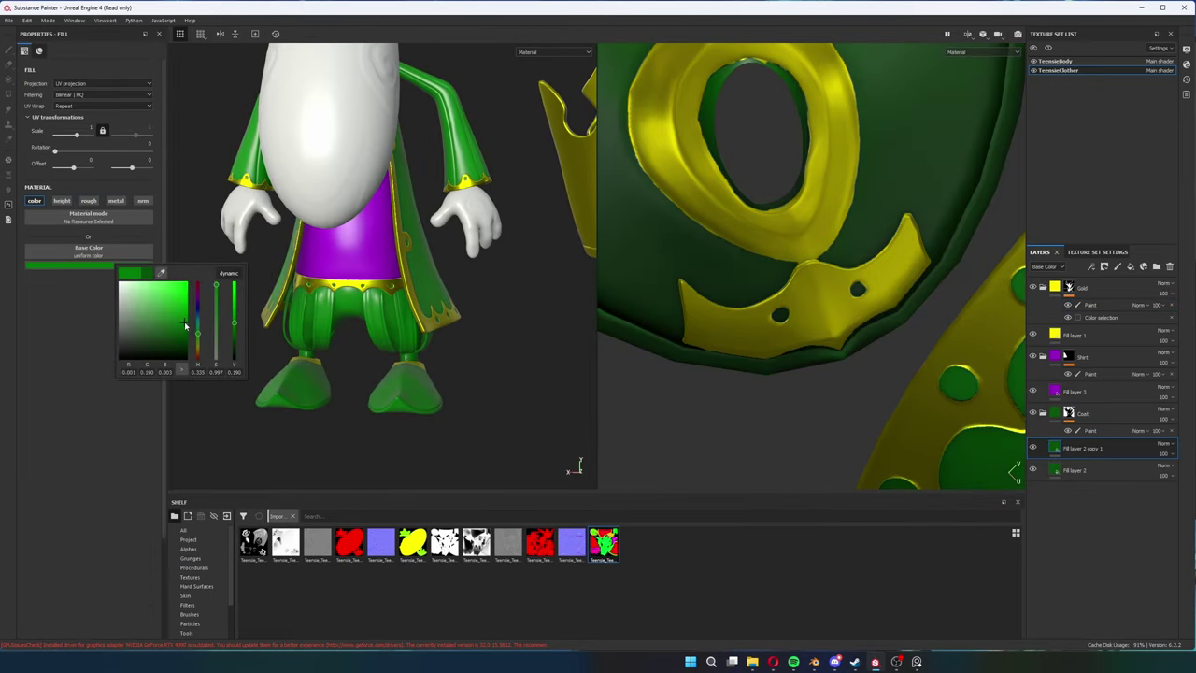
{"action": "right_click", "coordinate": [1095, 451]}
{"action": "left_click", "coordinate": [1140, 524]}
{"action": "key", "text": "4"}
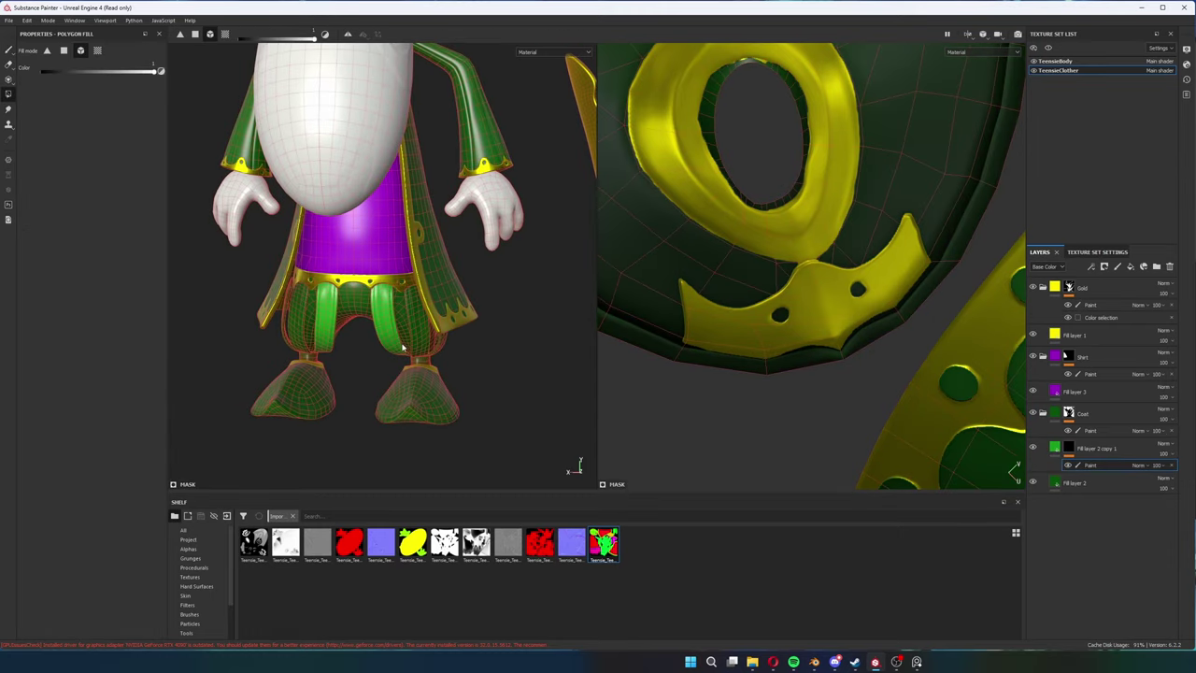
{"action": "mouse_move", "coordinate": [393, 309]}
{"action": "left_mouse_down", "text": "alt"}
{"action": "mouse_move", "coordinate": [418, 400]}
{"action": "mouse_move", "coordinate": [393, 280]}
{"action": "left_mouse_up", "text": "alt"}
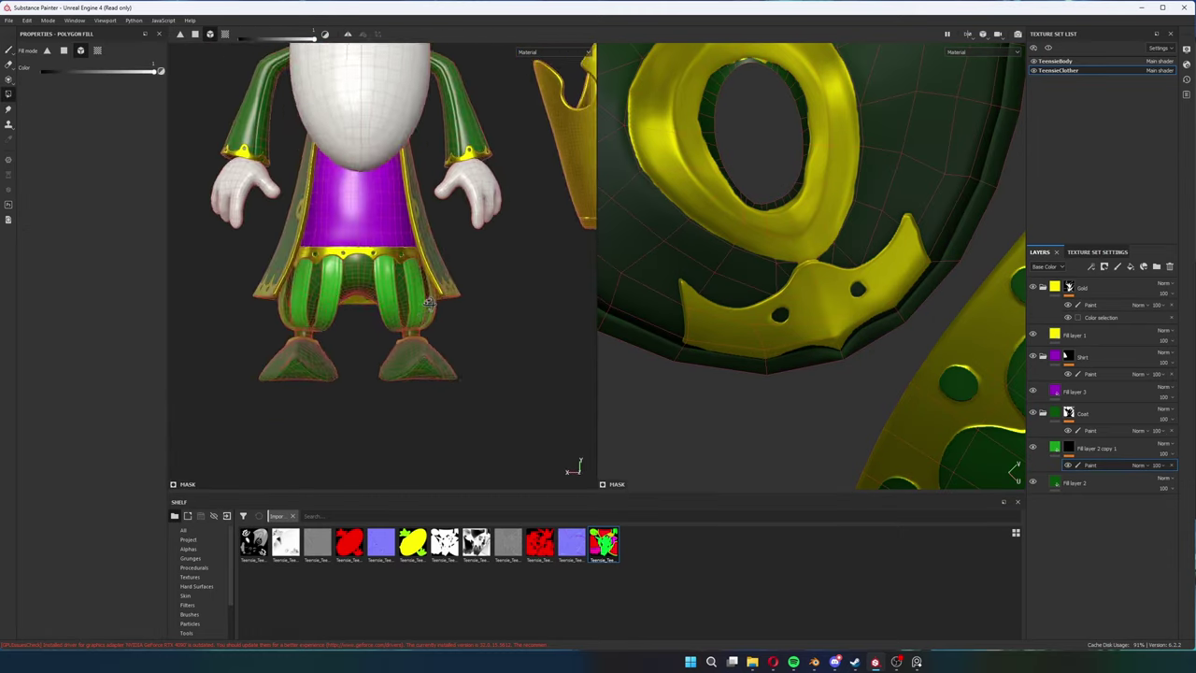
Paint light-green streaks down the front coat panels, enlarging then shrinking the brush.
{"action": "key", "text": "1"}
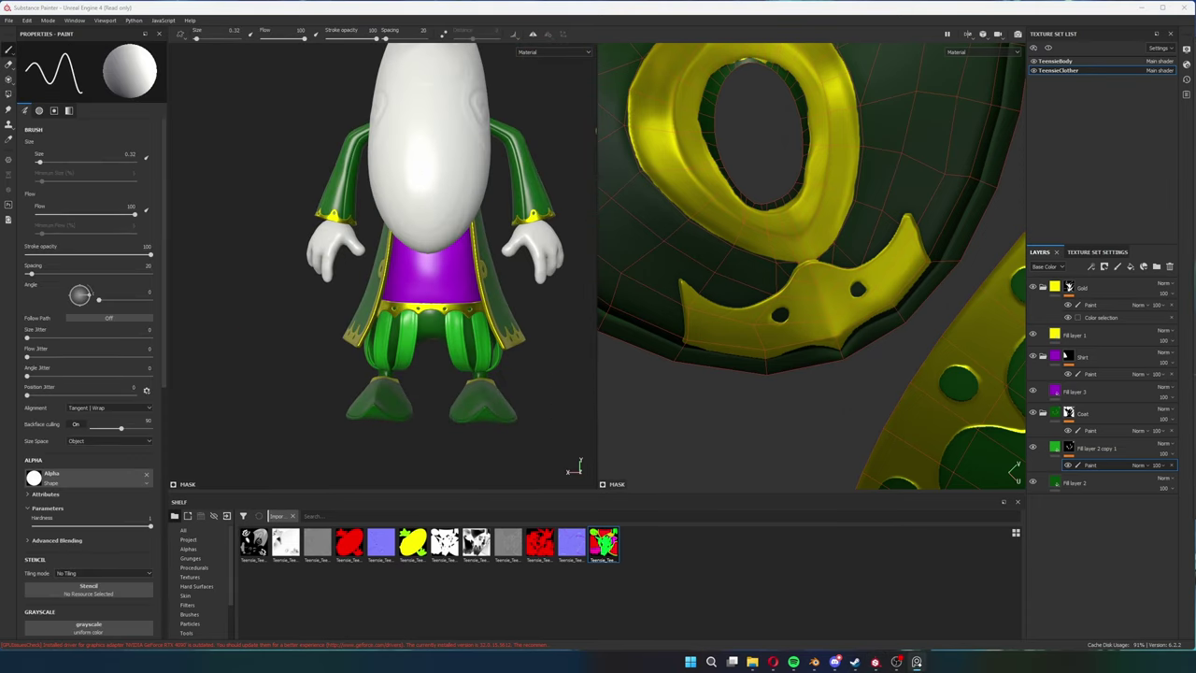
{"action": "left_click_drag", "start_coordinate": [439, 355], "coordinate": [453, 346], "text": "alt"}
{"action": "right_click_drag", "start_coordinate": [453, 346], "coordinate": [486, 345], "text": "ctrl"}
{"action": "mouse_move", "coordinate": [453, 346]}
{"action": "left_mouse_down", "text": "alt"}
{"action": "mouse_move", "coordinate": [456, 368]}
{"action": "mouse_move", "coordinate": [355, 347]}
{"action": "left_mouse_up", "text": "alt"}
{"action": "left_click_drag", "start_coordinate": [356, 347], "coordinate": [353, 293]}
{"action": "scroll", "coordinate": [374, 344], "scroll_direction": "up", "scroll_amount": 5}
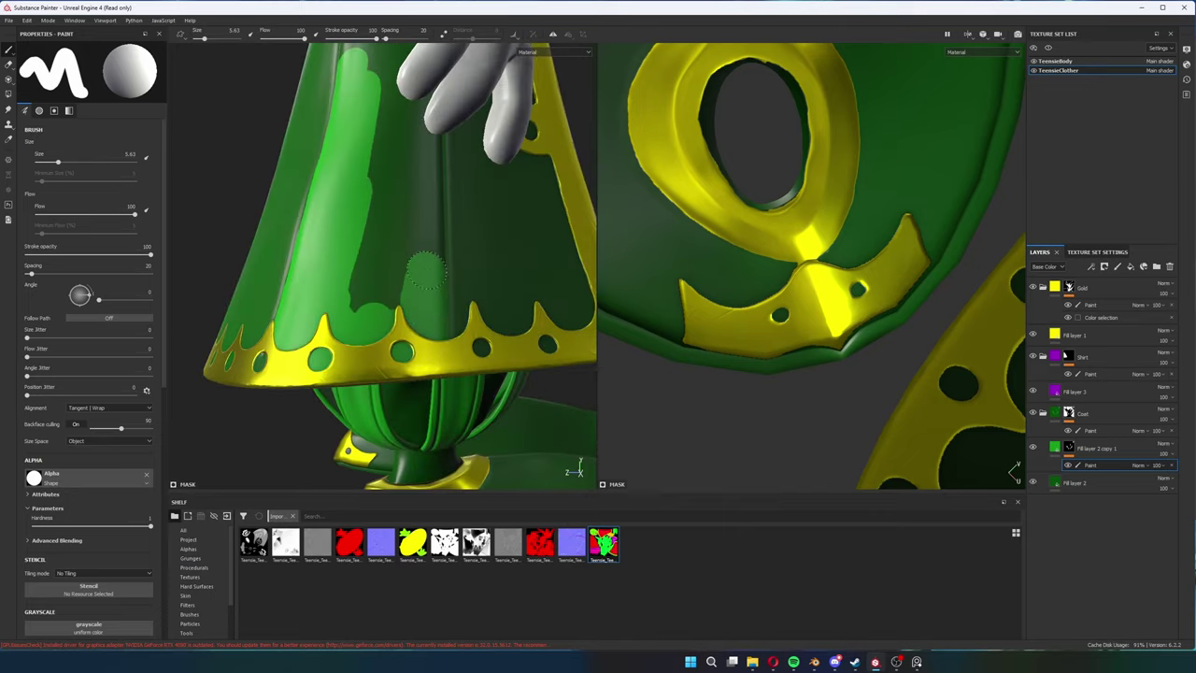
{"action": "left_click_drag", "start_coordinate": [425, 271], "coordinate": [422, 182]}
{"action": "left_click_drag", "start_coordinate": [422, 182], "coordinate": [439, 224], "text": "alt"}
{"action": "mouse_move", "coordinate": [425, 280]}
{"action": "left_mouse_down"}
{"action": "mouse_move", "coordinate": [421, 197]}
{"action": "mouse_move", "coordinate": [448, 243]}
{"action": "left_mouse_up"}
{"action": "right_click_drag", "start_coordinate": [448, 262], "coordinate": [411, 261], "text": "ctrl"}
{"action": "left_click_drag", "start_coordinate": [411, 262], "coordinate": [461, 271], "text": "alt"}
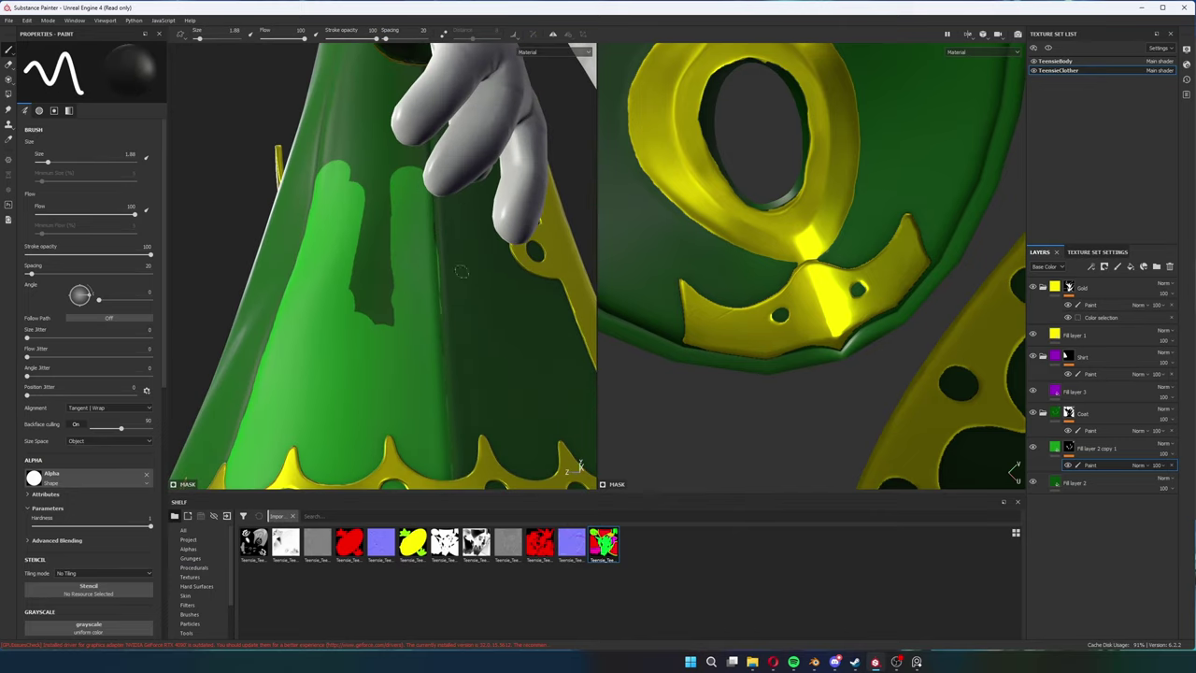
{"action": "left_click_drag", "start_coordinate": [477, 373], "coordinate": [442, 267], "text": "alt"}
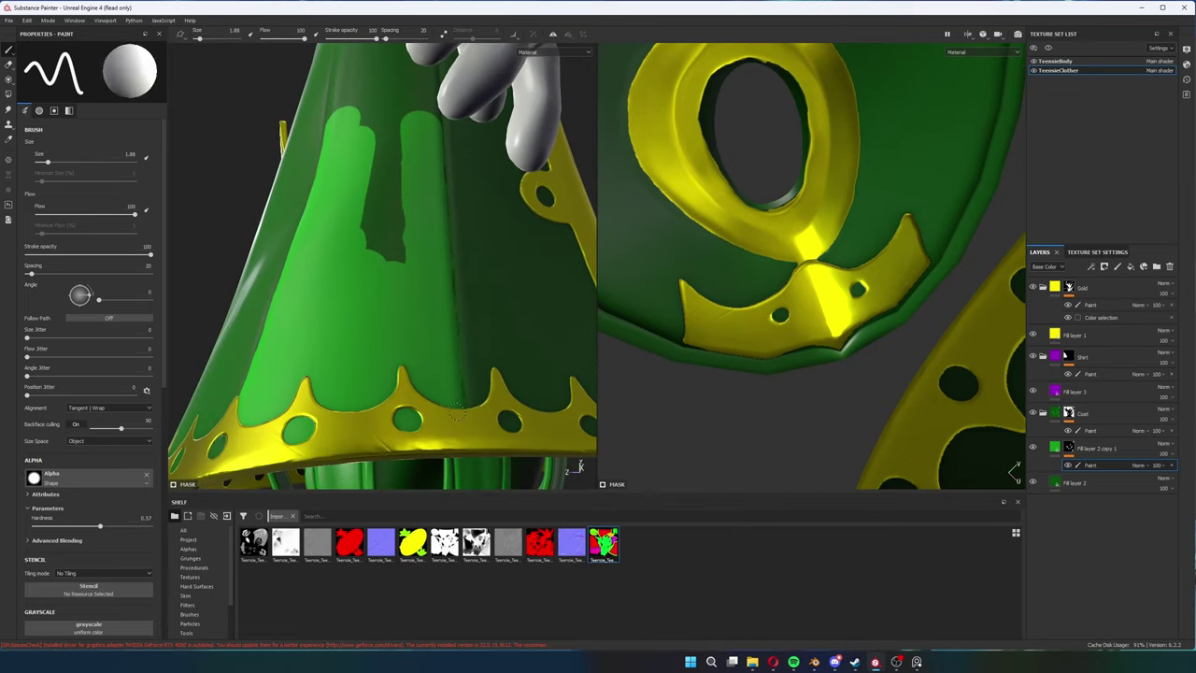
Extend the light-green strokes along the coat folds and the coat edge by the gold rim.
{"action": "left_click_drag", "start_coordinate": [654, 281], "coordinate": [819, 259], "text": "alt"}
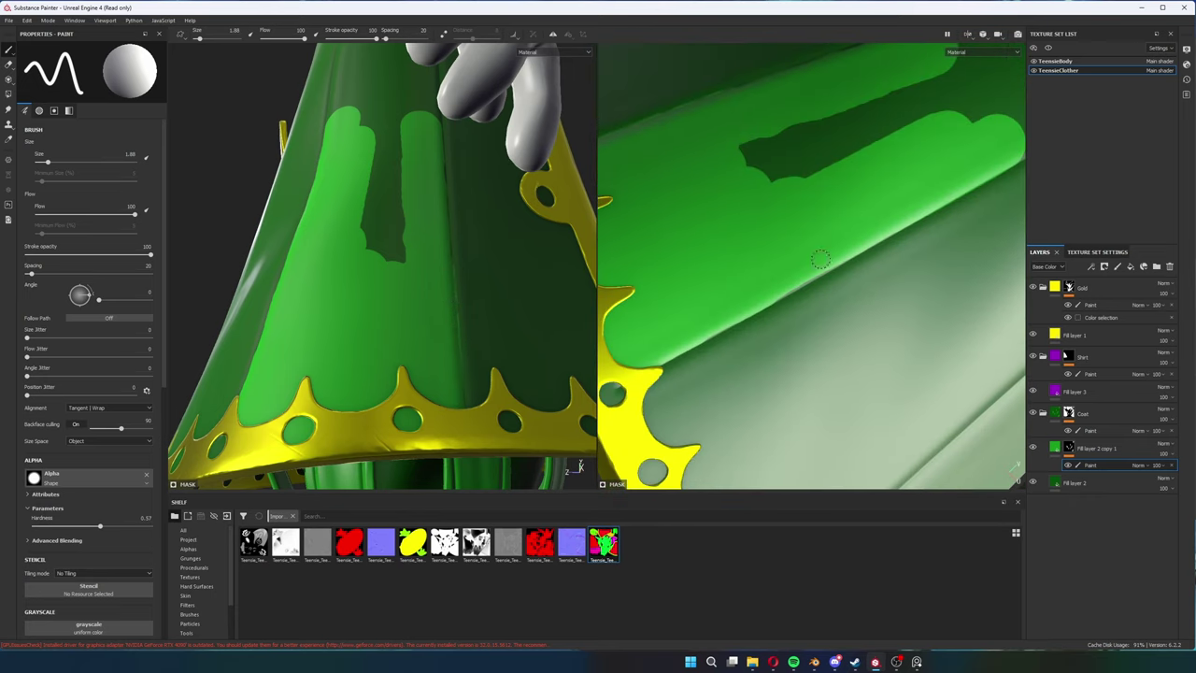
{"action": "left_click_drag", "start_coordinate": [706, 331], "coordinate": [892, 229], "text": "alt"}
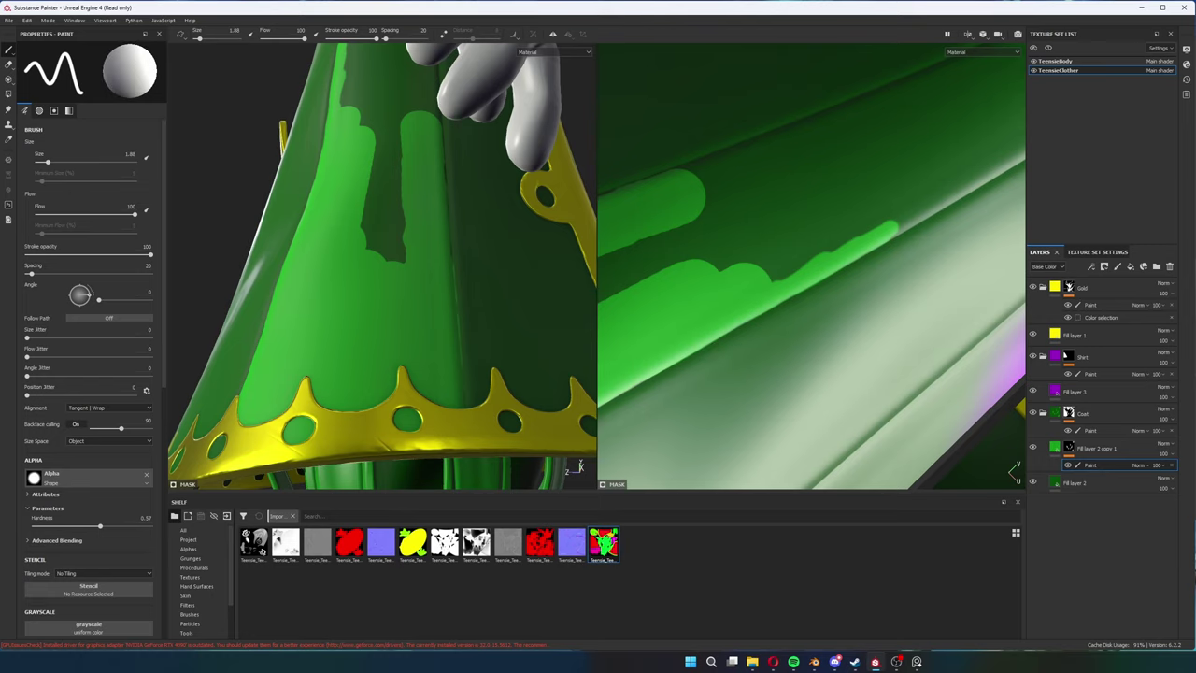
{"action": "middle_click_drag", "start_coordinate": [897, 226], "coordinate": [763, 295], "text": "alt"}
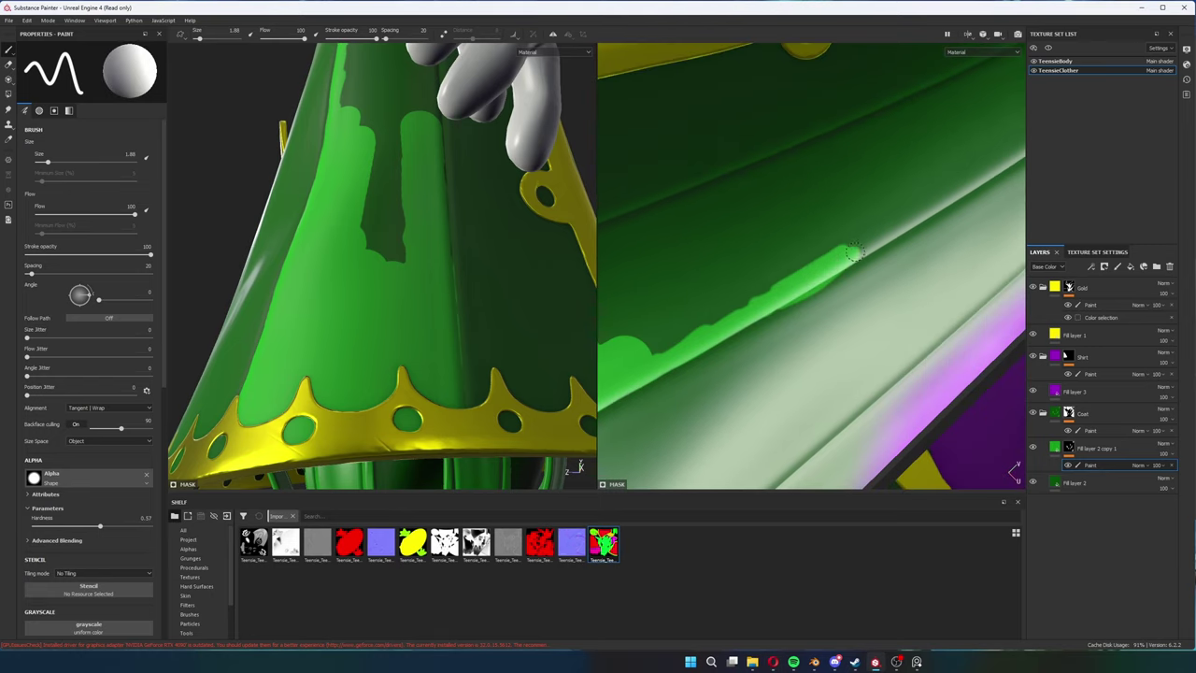
{"action": "mouse_move", "coordinate": [842, 262]}
{"action": "left_mouse_down", "text": "alt"}
{"action": "mouse_move", "coordinate": [776, 299]}
{"action": "mouse_move", "coordinate": [846, 257]}
{"action": "left_mouse_up", "text": "alt"}
{"action": "mouse_move", "coordinate": [822, 271]}
{"action": "left_mouse_down", "text": "alt"}
{"action": "mouse_move", "coordinate": [971, 177]}
{"action": "mouse_move", "coordinate": [820, 281]}
{"action": "left_mouse_up", "text": "alt"}
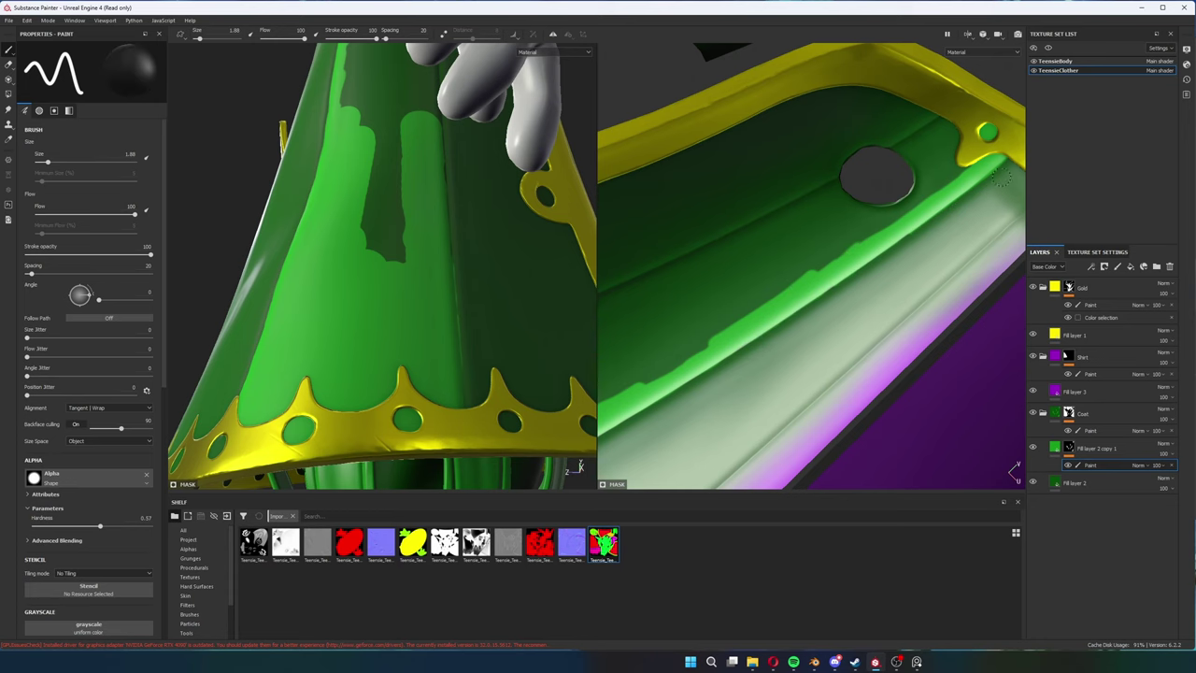
{"action": "mouse_move", "coordinate": [1000, 178]}
{"action": "left_mouse_down", "text": "alt"}
{"action": "mouse_move", "coordinate": [741, 341]}
{"action": "mouse_move", "coordinate": [660, 354]}
{"action": "left_mouse_up", "text": "alt"}
{"action": "left_click_drag", "start_coordinate": [787, 303], "coordinate": [729, 336], "text": "alt"}
{"action": "mouse_move", "coordinate": [925, 261]}
{"action": "left_mouse_down"}
{"action": "mouse_move", "coordinate": [695, 332]}
{"action": "mouse_move", "coordinate": [698, 369]}
{"action": "mouse_move", "coordinate": [847, 392]}
{"action": "left_mouse_up"}
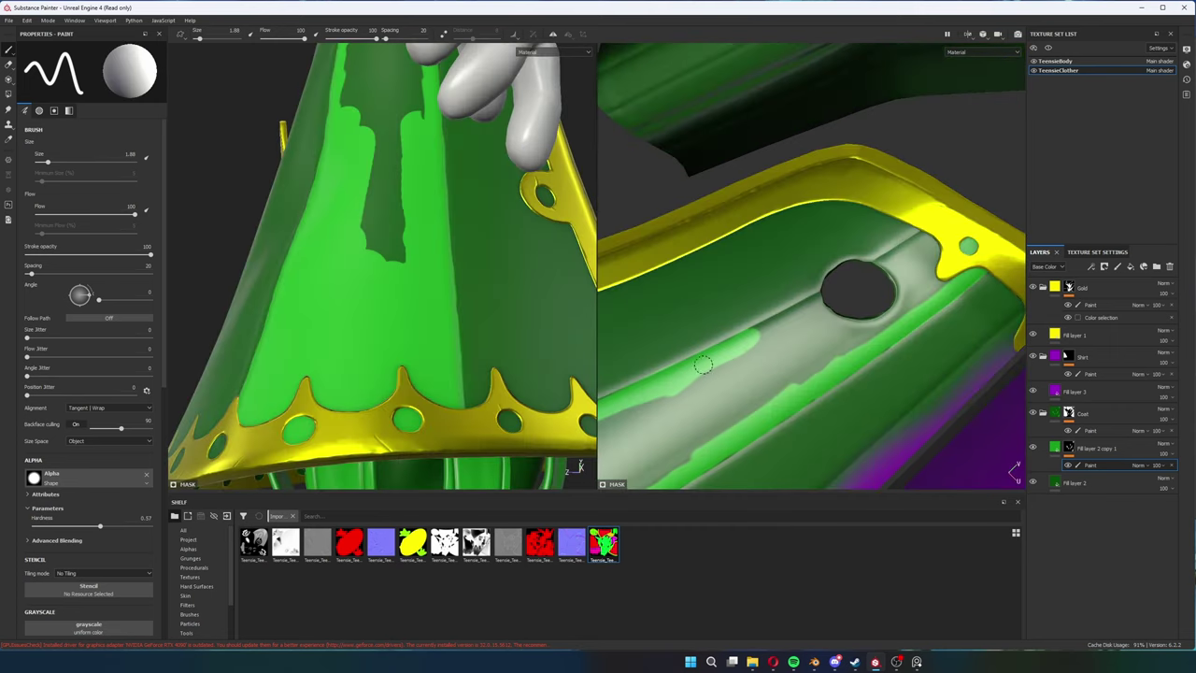
{"action": "mouse_move", "coordinate": [779, 324]}
{"action": "left_mouse_down", "text": "alt"}
{"action": "mouse_move", "coordinate": [681, 362]}
{"action": "mouse_move", "coordinate": [754, 355]}
{"action": "mouse_move", "coordinate": [816, 298]}
{"action": "left_mouse_up", "text": "alt"}
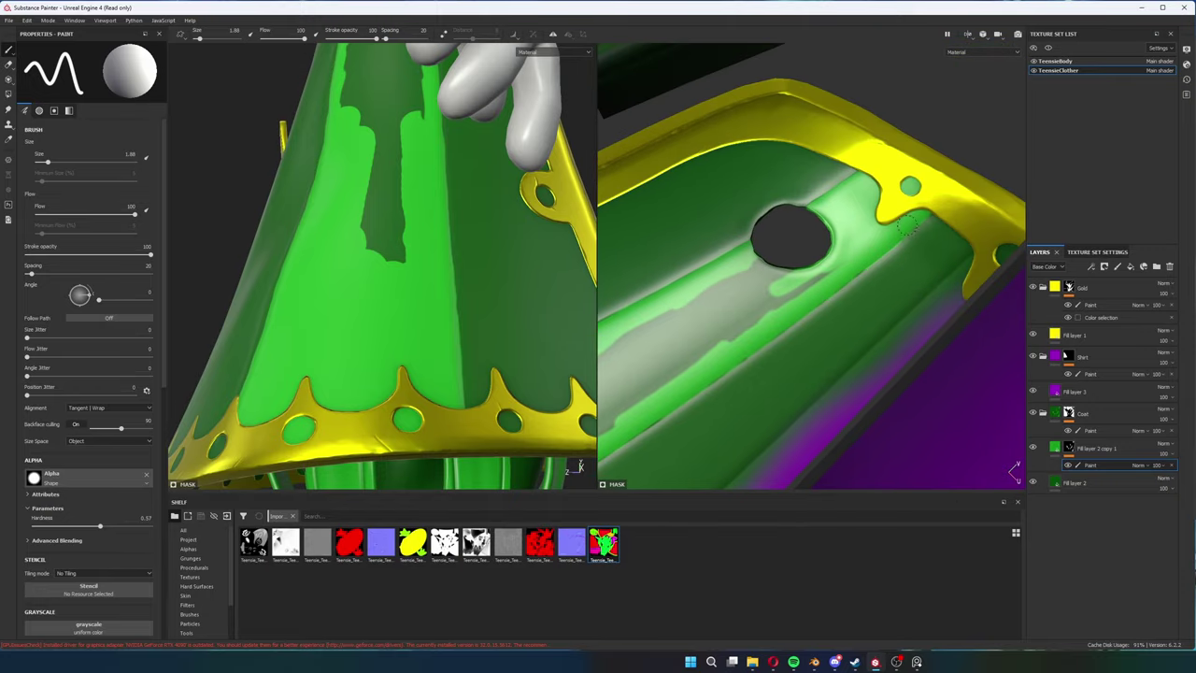
{"action": "mouse_move", "coordinate": [774, 337]}
{"action": "left_mouse_down", "text": "alt"}
{"action": "mouse_move", "coordinate": [748, 336]}
{"action": "mouse_move", "coordinate": [816, 317]}
{"action": "mouse_move", "coordinate": [744, 307]}
{"action": "mouse_move", "coordinate": [815, 302]}
{"action": "mouse_move", "coordinate": [818, 283]}
{"action": "left_mouse_up", "text": "alt"}
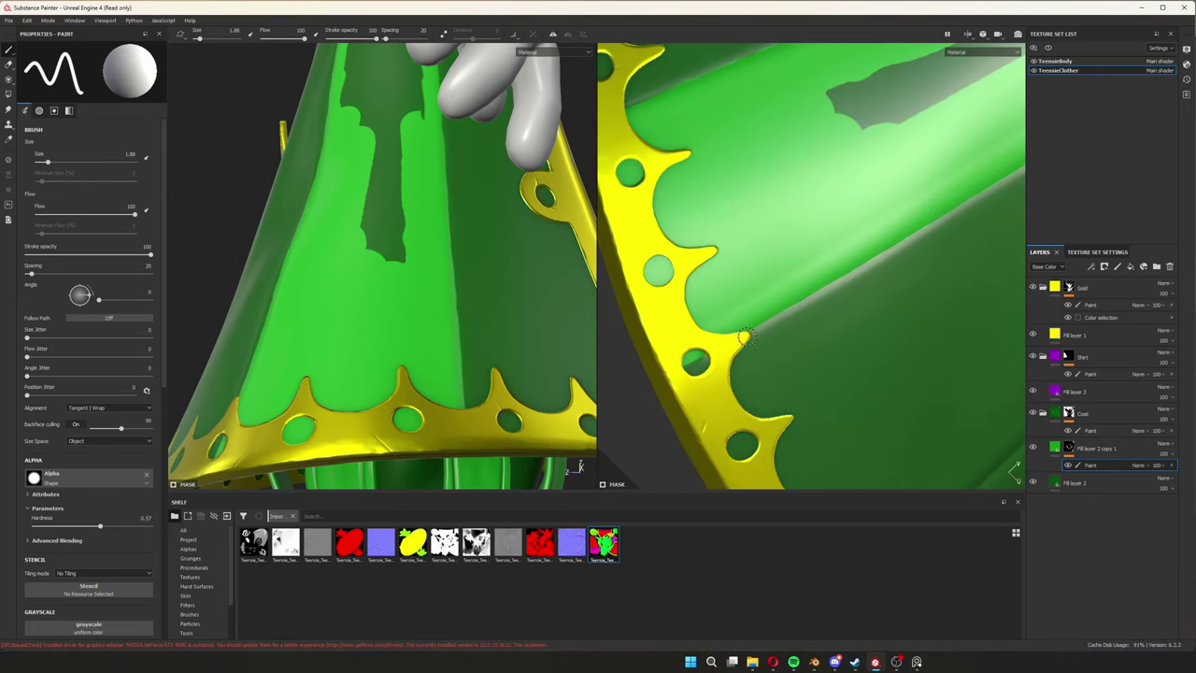
{"action": "mouse_move", "coordinate": [744, 336]}
{"action": "left_mouse_down", "text": "alt"}
{"action": "mouse_move", "coordinate": [700, 283]}
{"action": "mouse_move", "coordinate": [726, 321]}
{"action": "mouse_move", "coordinate": [758, 251]}
{"action": "mouse_move", "coordinate": [862, 198]}
{"action": "mouse_move", "coordinate": [788, 299]}
{"action": "left_mouse_up", "text": "alt"}
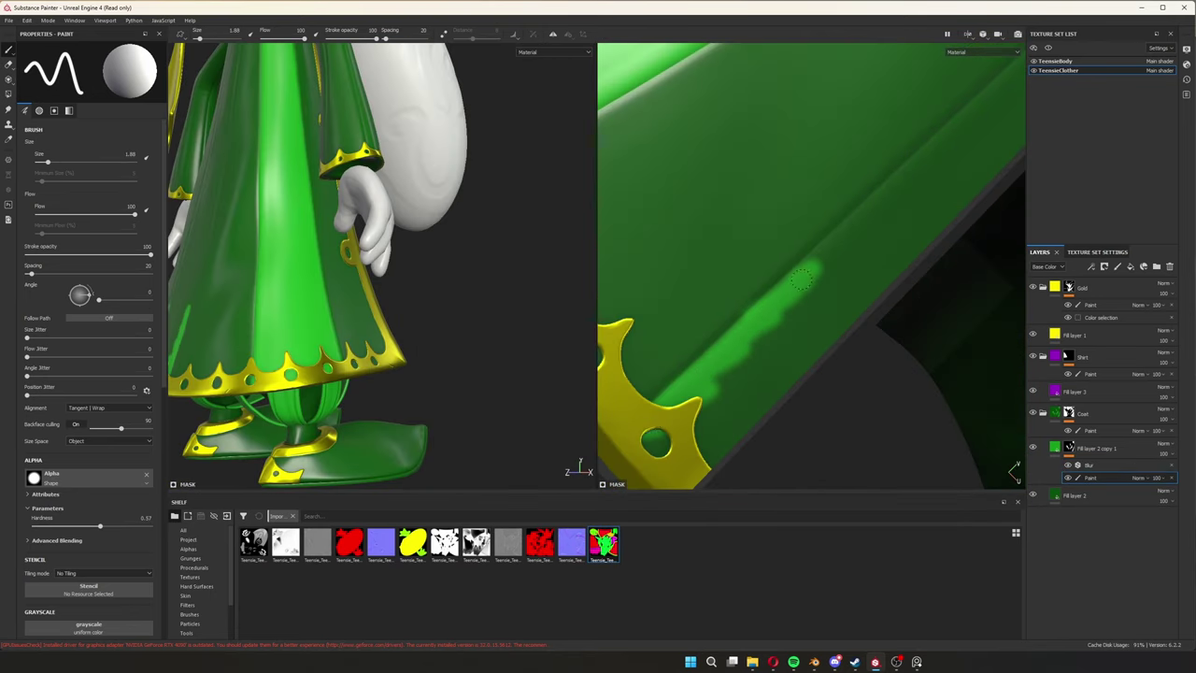
Widen the long green coat stripe with brighter strokes, then save the project.
{"action": "left_click_drag", "start_coordinate": [732, 311], "coordinate": [699, 371]}
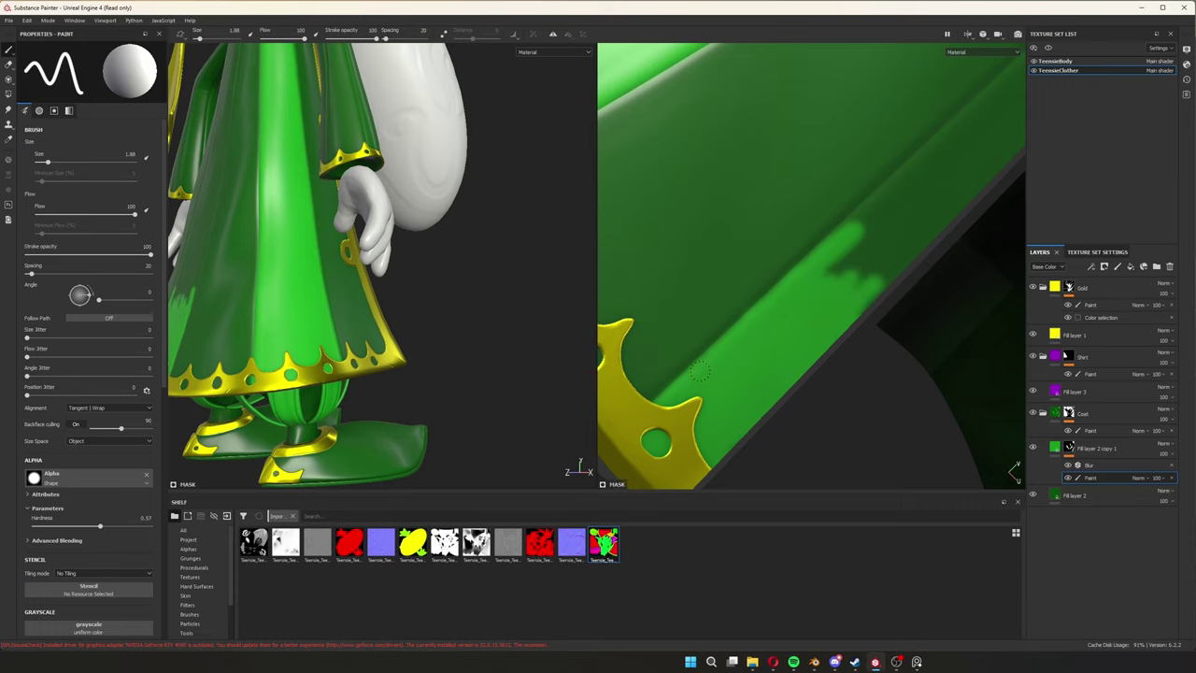
{"action": "mouse_move", "coordinate": [765, 316]}
{"action": "left_mouse_down", "text": "alt"}
{"action": "mouse_move", "coordinate": [914, 272]}
{"action": "mouse_move", "coordinate": [872, 252]}
{"action": "mouse_move", "coordinate": [801, 315]}
{"action": "mouse_move", "coordinate": [822, 280]}
{"action": "left_mouse_up", "text": "alt"}
{"action": "scroll", "coordinate": [374, 281], "scroll_direction": "down", "scroll_amount": 3}
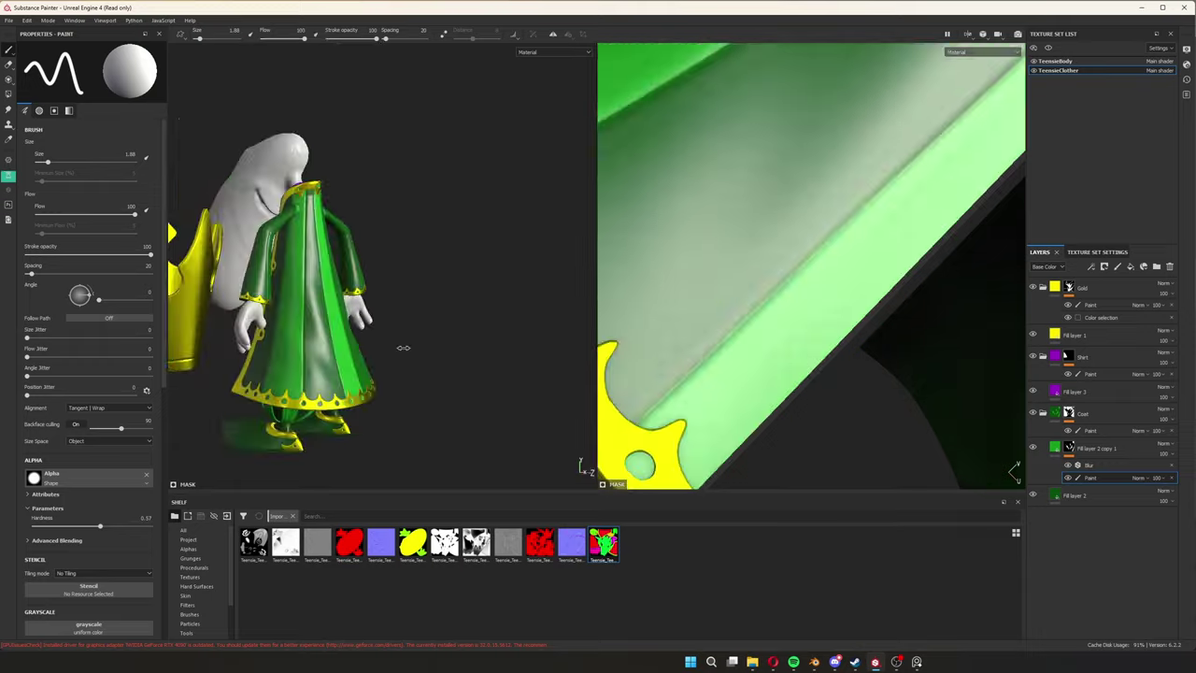
{"action": "scroll", "coordinate": [439, 392], "scroll_direction": "up", "scroll_amount": 5}
{"action": "key", "text": "f"}
{"action": "left_click_drag", "start_coordinate": [438, 392], "coordinate": [374, 273], "text": "alt"}
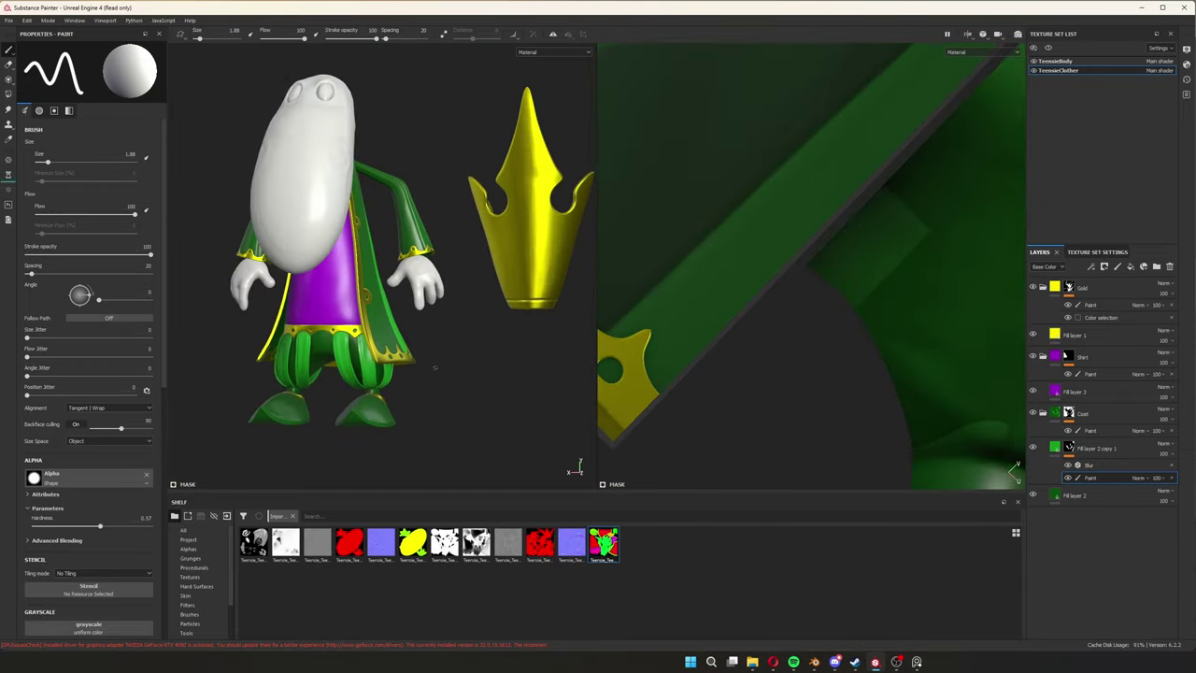
{"action": "key", "text": "ctrl+s"}
Check the coat mask's Blur filter settings, then return to the coat's paint layer.
{"action": "scroll", "coordinate": [507, 350], "scroll_direction": "up", "scroll_amount": 5}
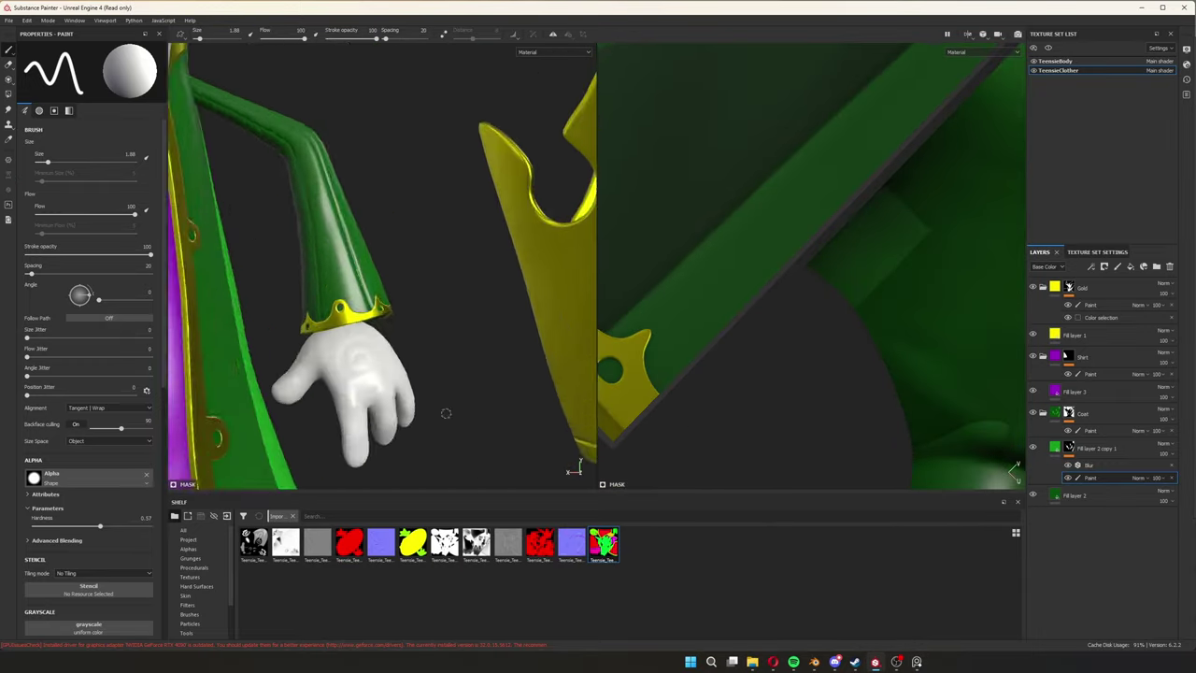
{"action": "mouse_move", "coordinate": [443, 414]}
{"action": "left_mouse_down", "text": "alt"}
{"action": "mouse_move", "coordinate": [393, 355]}
{"action": "mouse_move", "coordinate": [401, 365]}
{"action": "left_mouse_up", "text": "alt"}
{"action": "left_click", "coordinate": [1066, 467]}
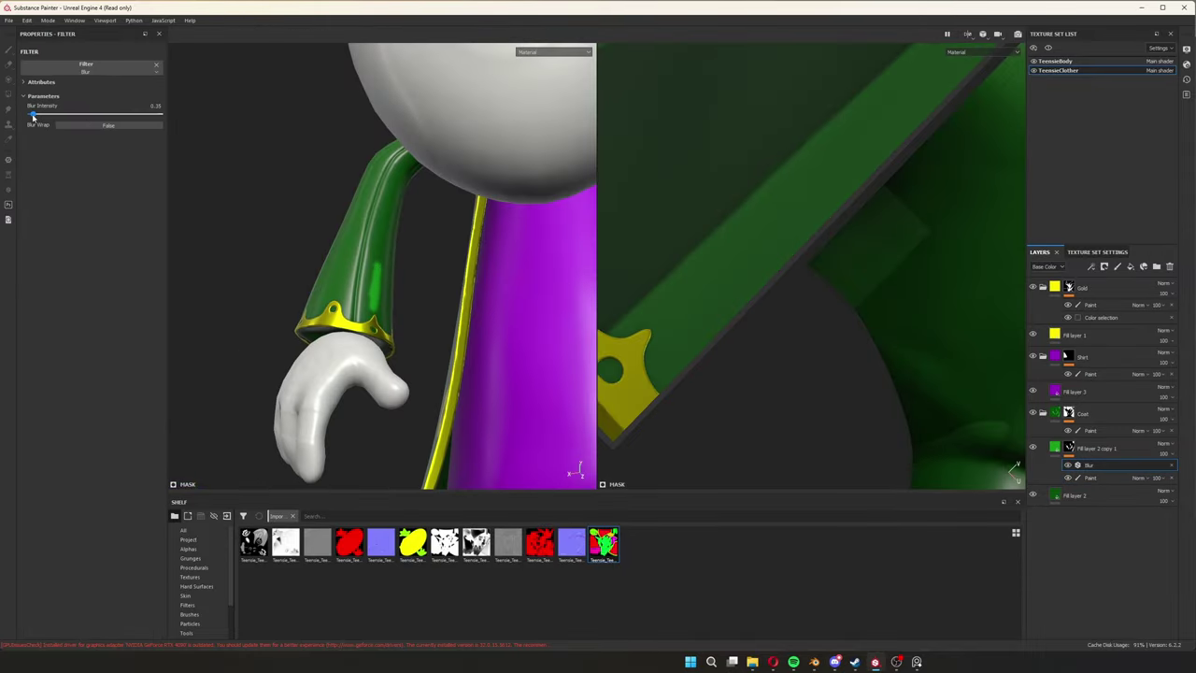
{"action": "left_click", "coordinate": [1090, 477]}
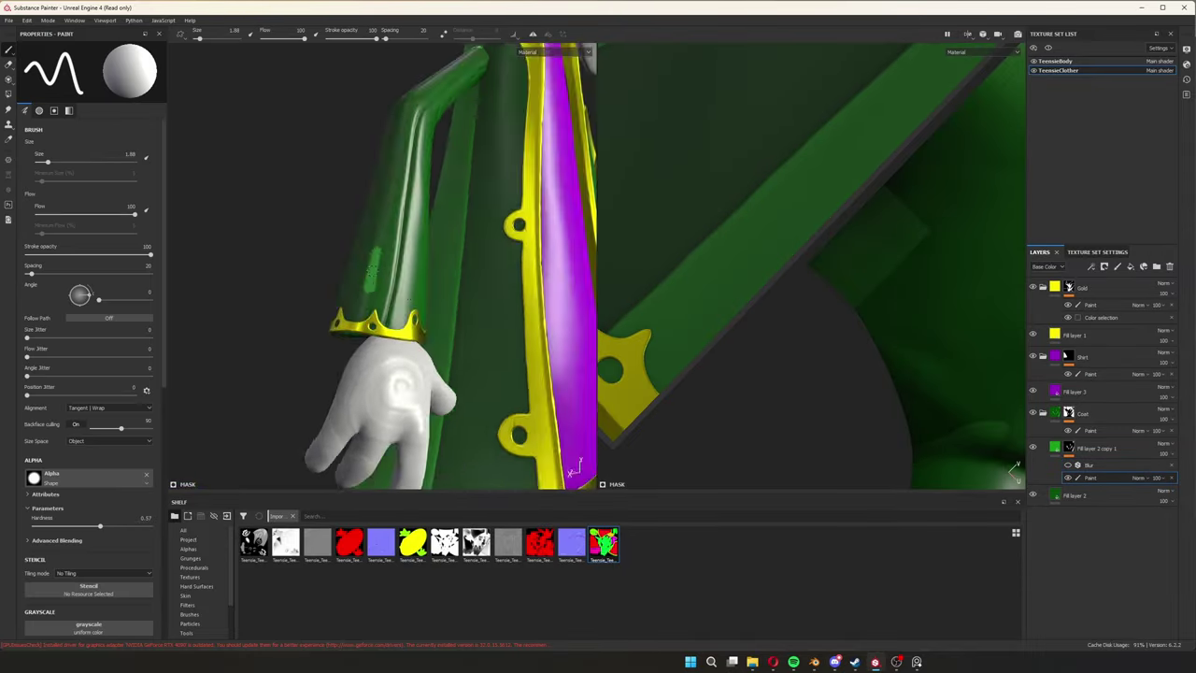
Paint a lighter stroke down the green sleeve strip in the texture view and shrink the brush.
{"action": "mouse_move", "coordinate": [392, 280]}
{"action": "left_mouse_down", "text": "alt"}
{"action": "mouse_move", "coordinate": [368, 326]}
{"action": "mouse_move", "coordinate": [421, 368]}
{"action": "mouse_move", "coordinate": [505, 402]}
{"action": "left_mouse_up", "text": "alt"}
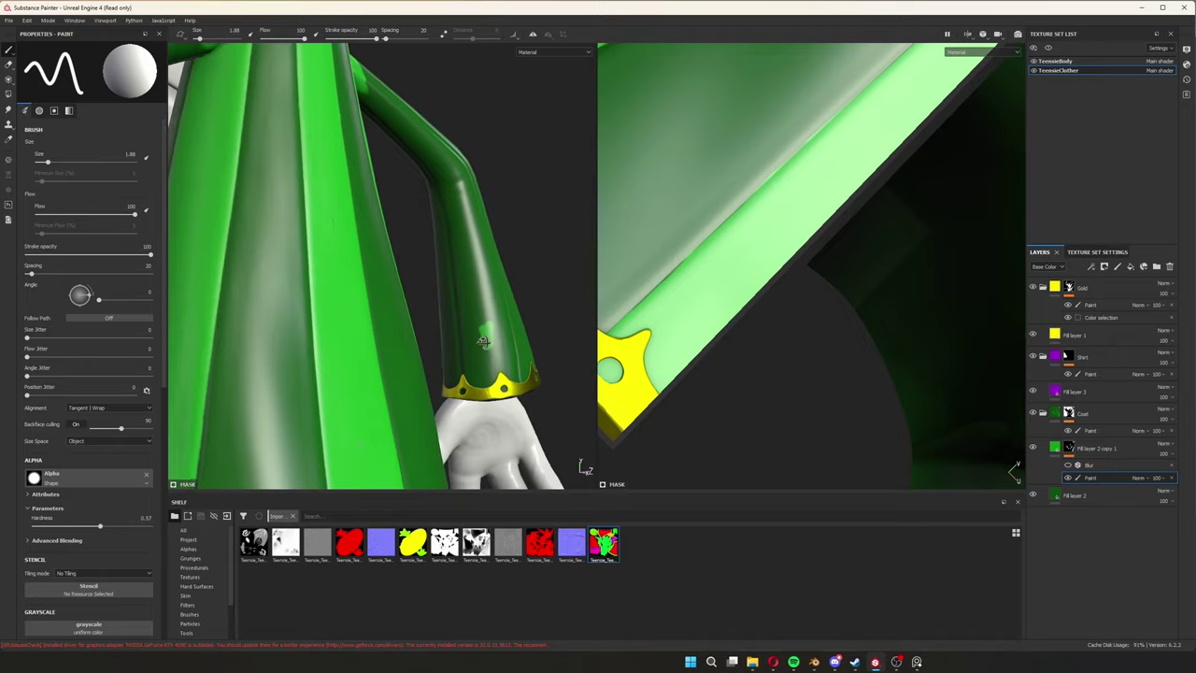
{"action": "scroll", "coordinate": [895, 392], "scroll_direction": "down", "scroll_amount": 3}
{"action": "left_click_drag", "start_coordinate": [896, 392], "coordinate": [874, 169], "text": "alt"}
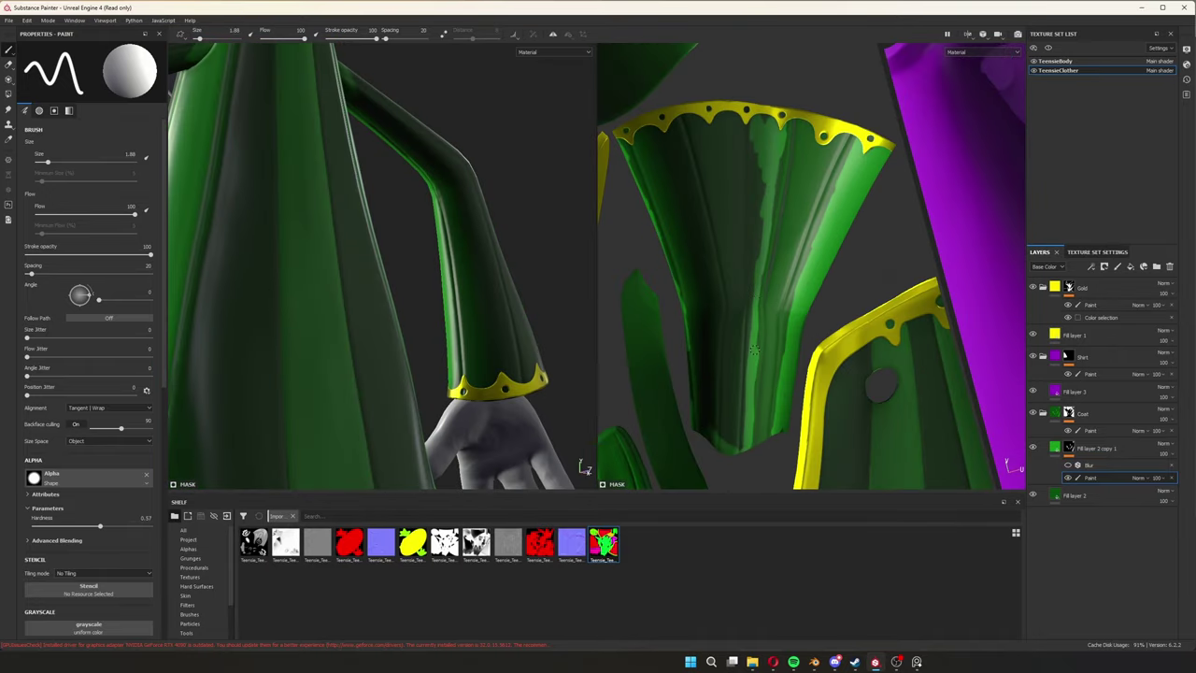
{"action": "scroll", "coordinate": [389, 272], "scroll_direction": "down", "scroll_amount": 5}
{"action": "mouse_move", "coordinate": [374, 281]}
{"action": "left_mouse_down", "text": "alt"}
{"action": "mouse_move", "coordinate": [439, 280]}
{"action": "mouse_move", "coordinate": [524, 234]}
{"action": "left_mouse_up", "text": "alt"}
{"action": "scroll", "coordinate": [439, 280], "scroll_direction": "up", "scroll_amount": 5}
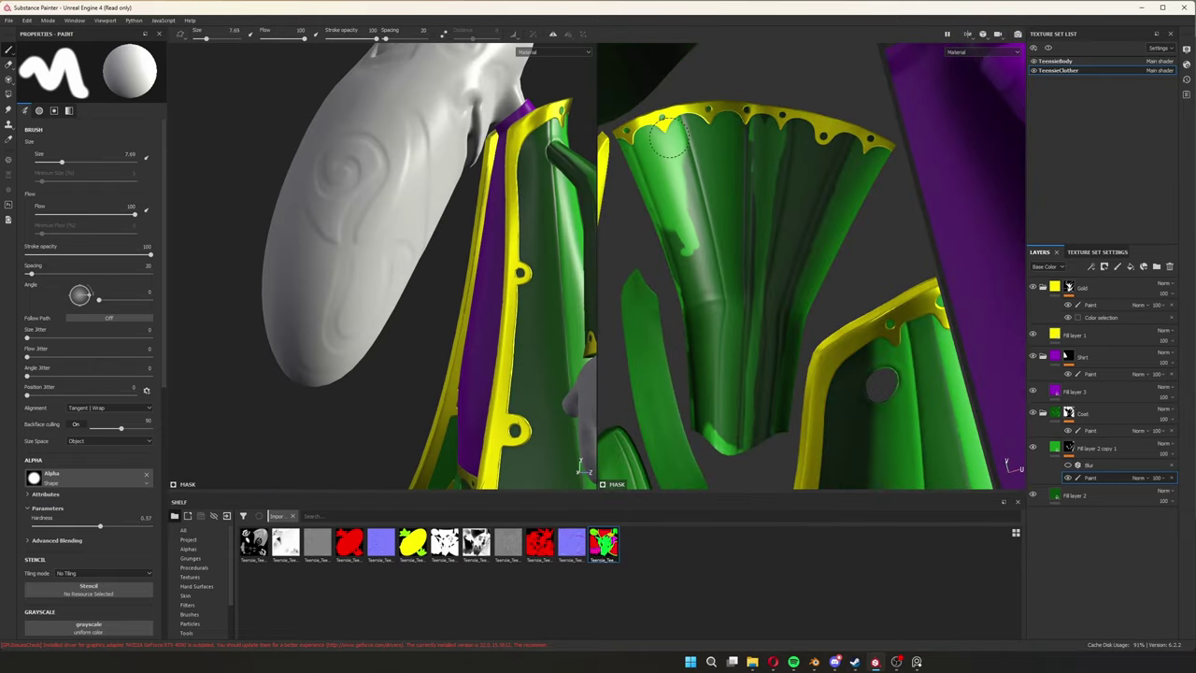
{"action": "middle_click_drag", "start_coordinate": [701, 274], "coordinate": [680, 201]}
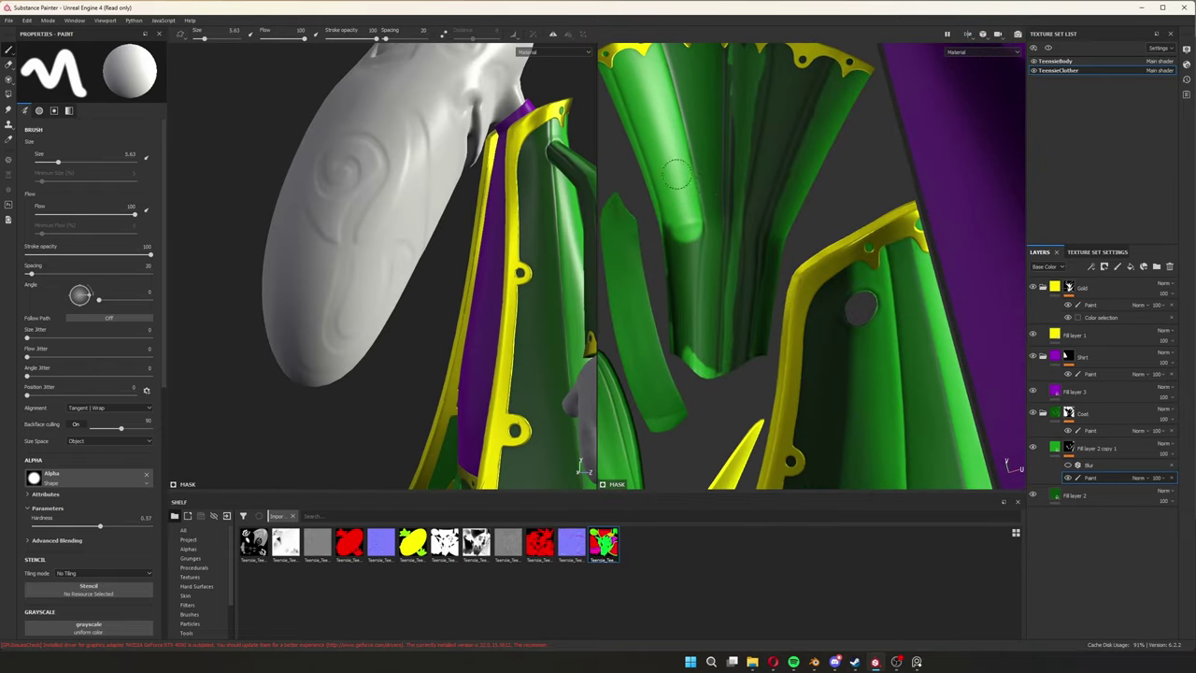
{"action": "left_click_drag", "start_coordinate": [677, 174], "coordinate": [680, 288]}
{"action": "key", "text": "bracketleft"}
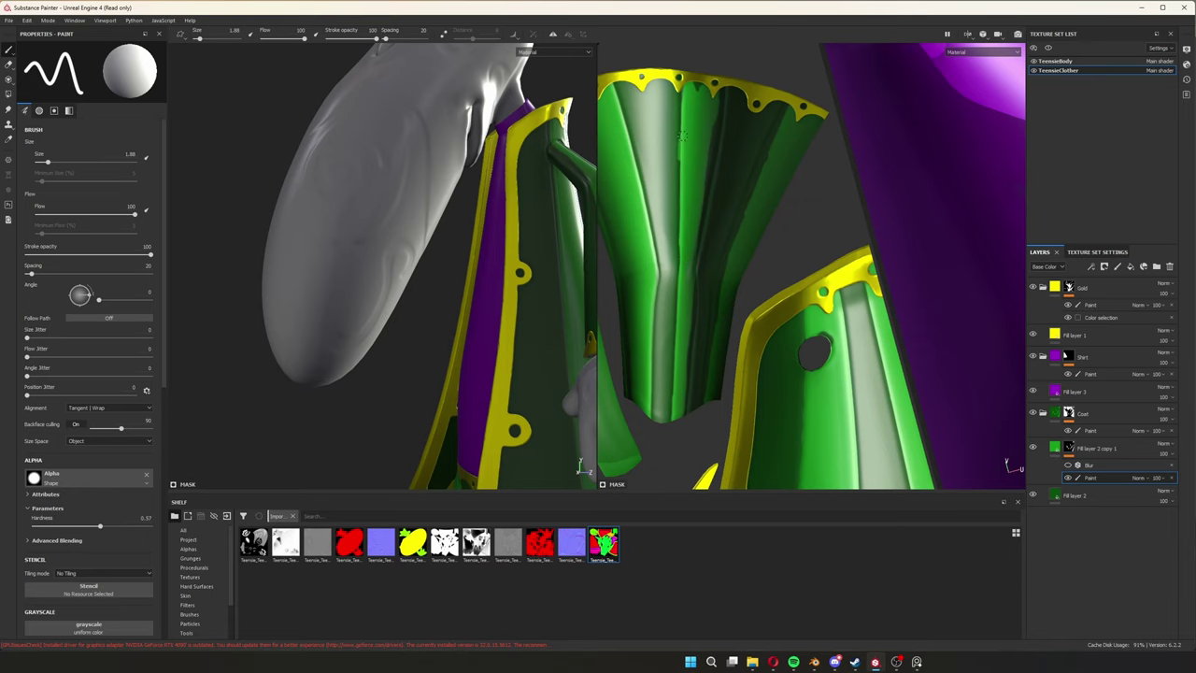
Rotate the environment lighting, inspect the green strap and torso, and reduce brush size to 0.54.
{"action": "scroll", "coordinate": [682, 136], "scroll_direction": "up", "scroll_amount": 3}
{"action": "right_click_drag", "start_coordinate": [790, 223], "coordinate": [779, 265], "text": "shift"}
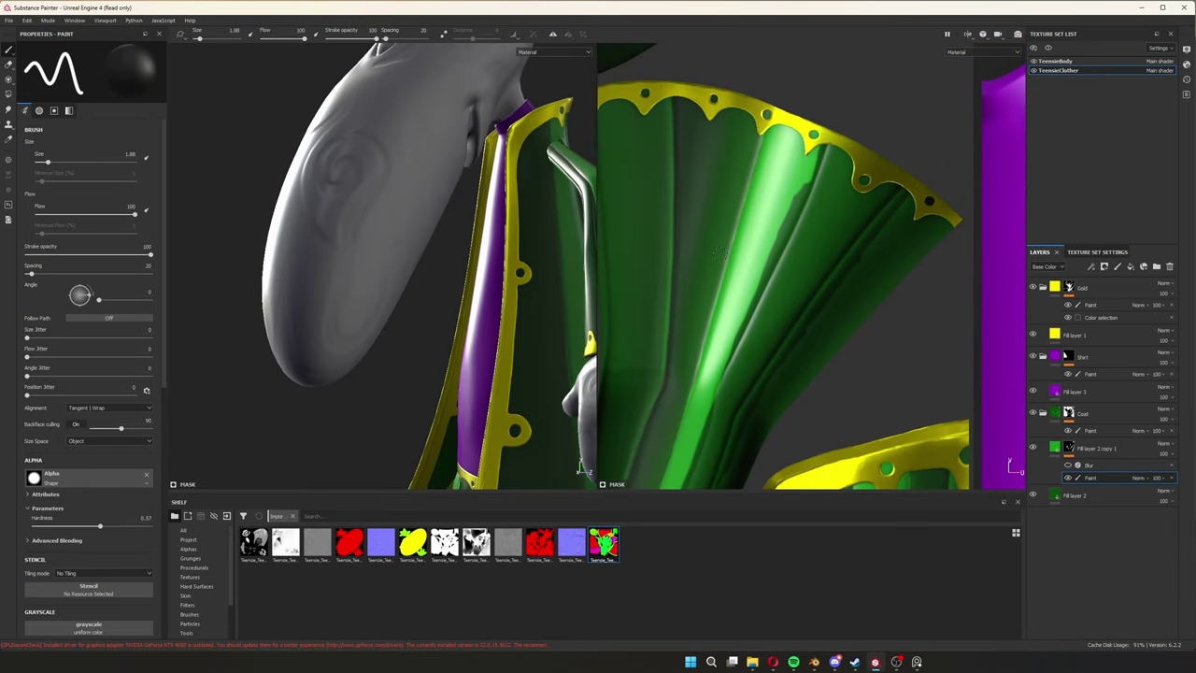
{"action": "scroll", "coordinate": [688, 356], "scroll_direction": "up", "scroll_amount": 3}
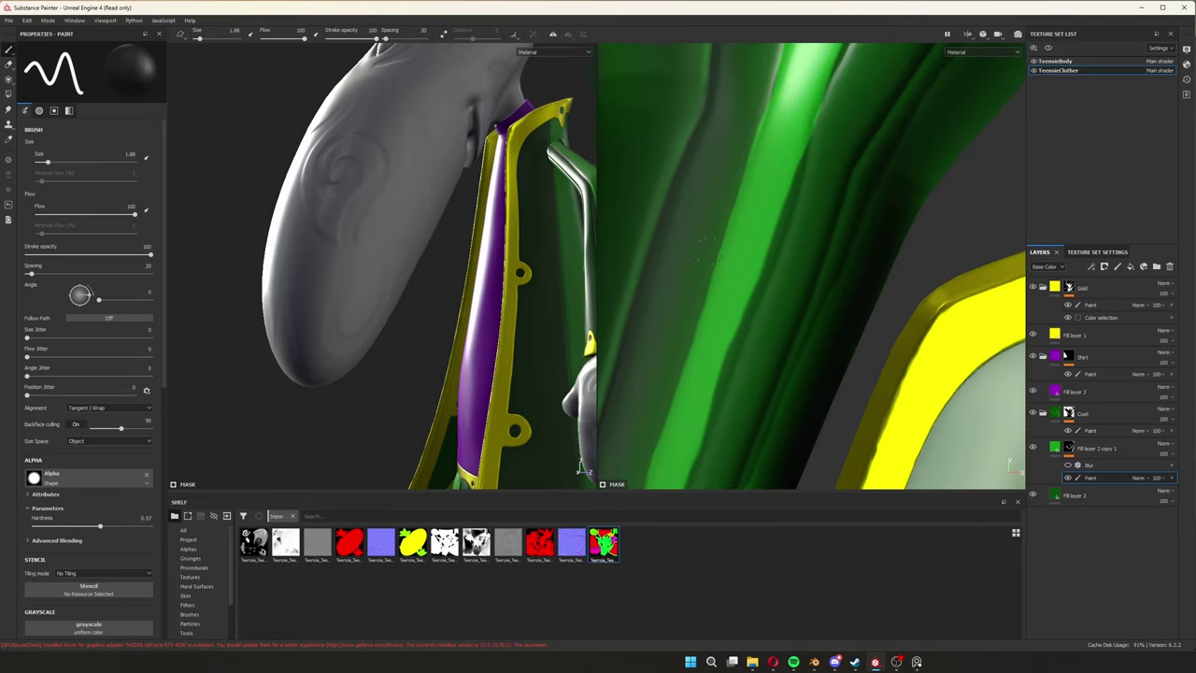
{"action": "scroll", "coordinate": [722, 183], "scroll_direction": "up", "scroll_amount": 2}
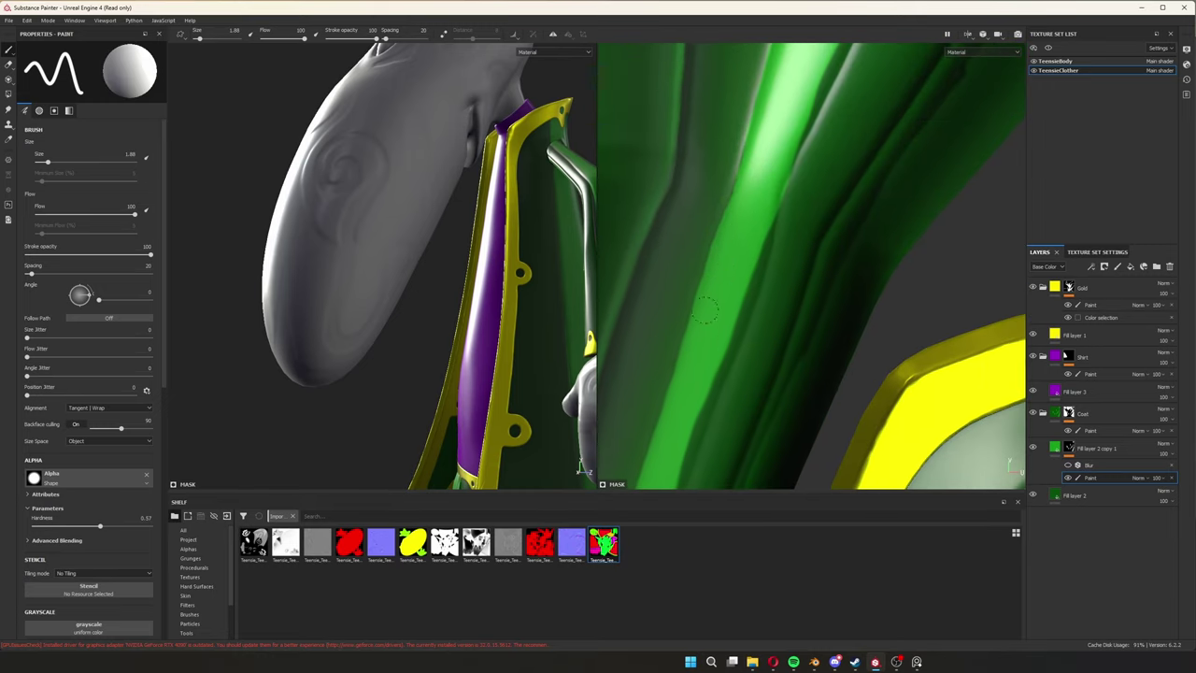
{"action": "middle_click_drag", "start_coordinate": [710, 213], "coordinate": [666, 281]}
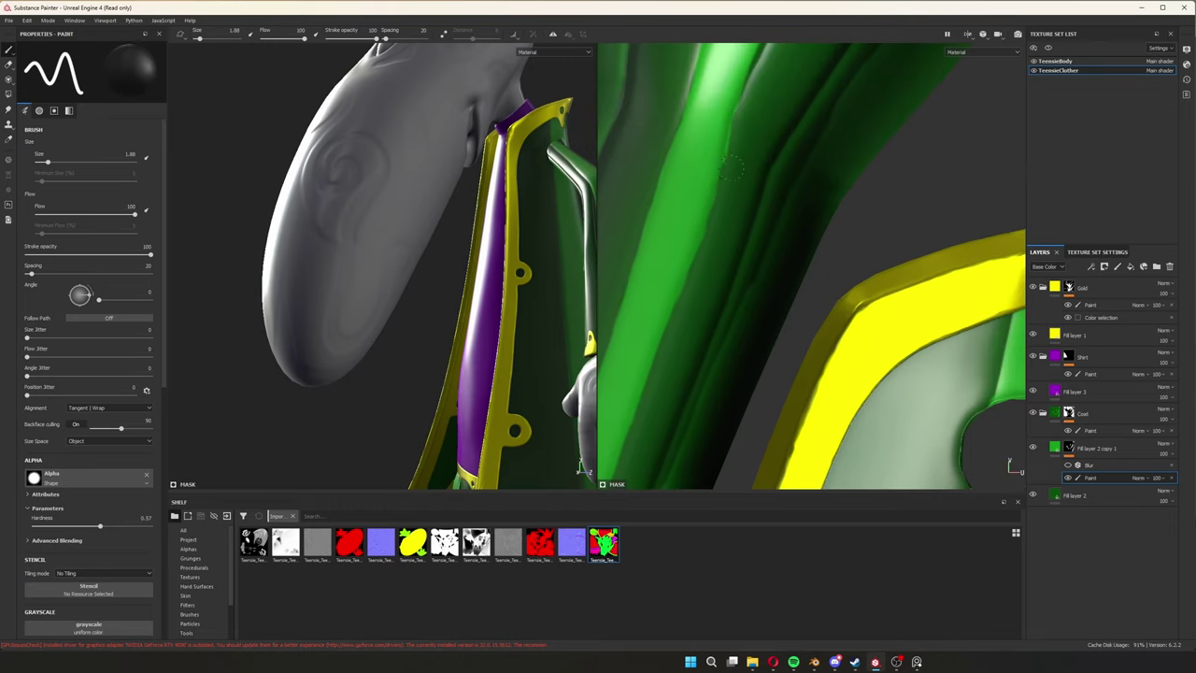
{"action": "mouse_move", "coordinate": [731, 167]}
{"action": "left_mouse_down", "text": "alt"}
{"action": "mouse_move", "coordinate": [678, 355]}
{"action": "mouse_move", "coordinate": [809, 242]}
{"action": "mouse_move", "coordinate": [799, 107]}
{"action": "mouse_move", "coordinate": [708, 356]}
{"action": "left_mouse_up", "text": "alt"}
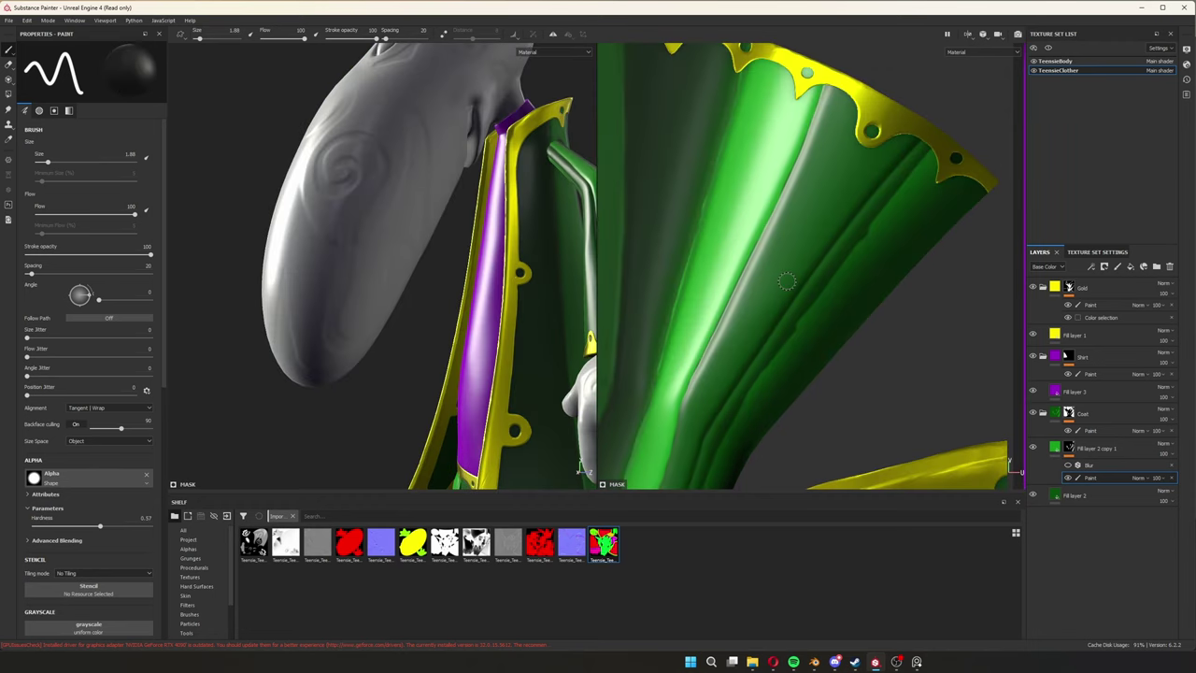
{"action": "mouse_move", "coordinate": [786, 281]}
{"action": "left_mouse_down", "text": "alt"}
{"action": "mouse_move", "coordinate": [870, 215]}
{"action": "mouse_move", "coordinate": [841, 206]}
{"action": "mouse_move", "coordinate": [886, 203]}
{"action": "mouse_move", "coordinate": [866, 142]}
{"action": "mouse_move", "coordinate": [830, 295]}
{"action": "mouse_move", "coordinate": [828, 234]}
{"action": "left_mouse_up", "text": "alt"}
{"action": "mouse_move", "coordinate": [579, 266]}
{"action": "left_mouse_down", "text": "alt"}
{"action": "mouse_move", "coordinate": [447, 261]}
{"action": "mouse_move", "coordinate": [490, 314]}
{"action": "mouse_move", "coordinate": [452, 365]}
{"action": "mouse_move", "coordinate": [473, 328]}
{"action": "mouse_move", "coordinate": [413, 263]}
{"action": "mouse_move", "coordinate": [271, 371]}
{"action": "left_mouse_up", "text": "alt"}
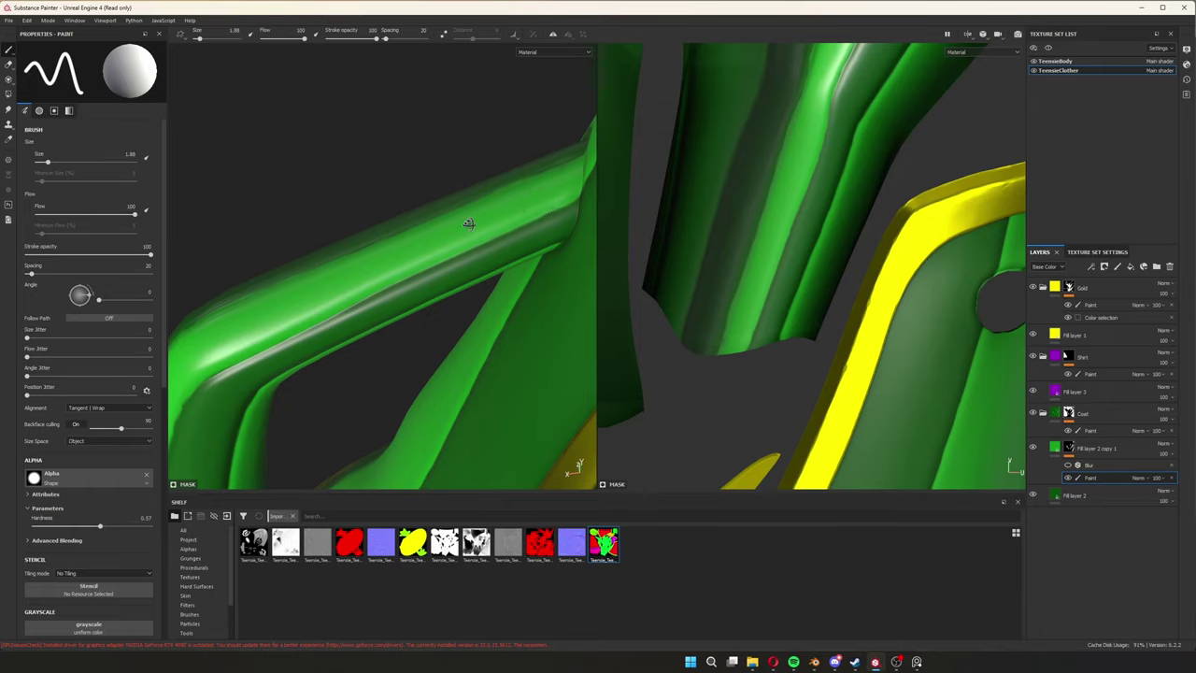
{"action": "left_click_drag", "start_coordinate": [468, 224], "coordinate": [390, 250], "text": "alt"}
{"action": "mouse_move", "coordinate": [458, 203]}
{"action": "left_mouse_down", "text": "alt"}
{"action": "mouse_move", "coordinate": [499, 221]}
{"action": "mouse_move", "coordinate": [435, 275]}
{"action": "left_mouse_up", "text": "alt"}
{"action": "key", "text": "bracketleft"}
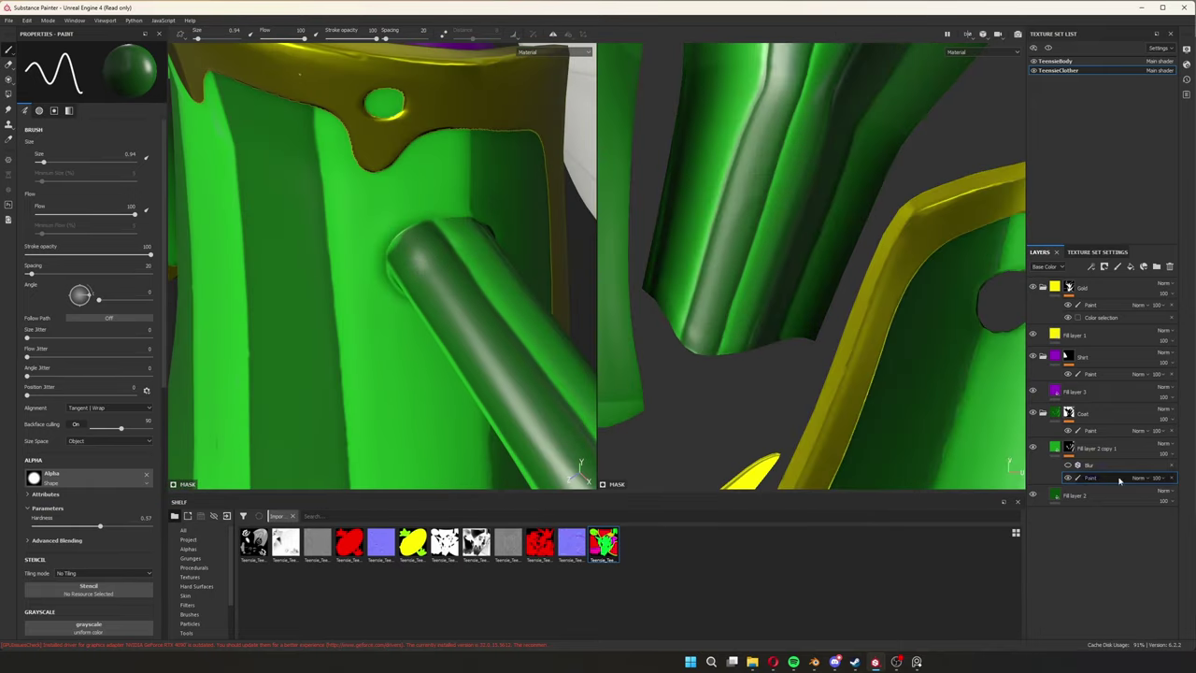
Paint soft lighter-green patches onto the hat brim.
{"action": "scroll", "coordinate": [89, 374], "scroll_direction": "down", "scroll_amount": 5}
{"action": "scroll", "coordinate": [383, 266], "scroll_direction": "down", "scroll_amount": 5}
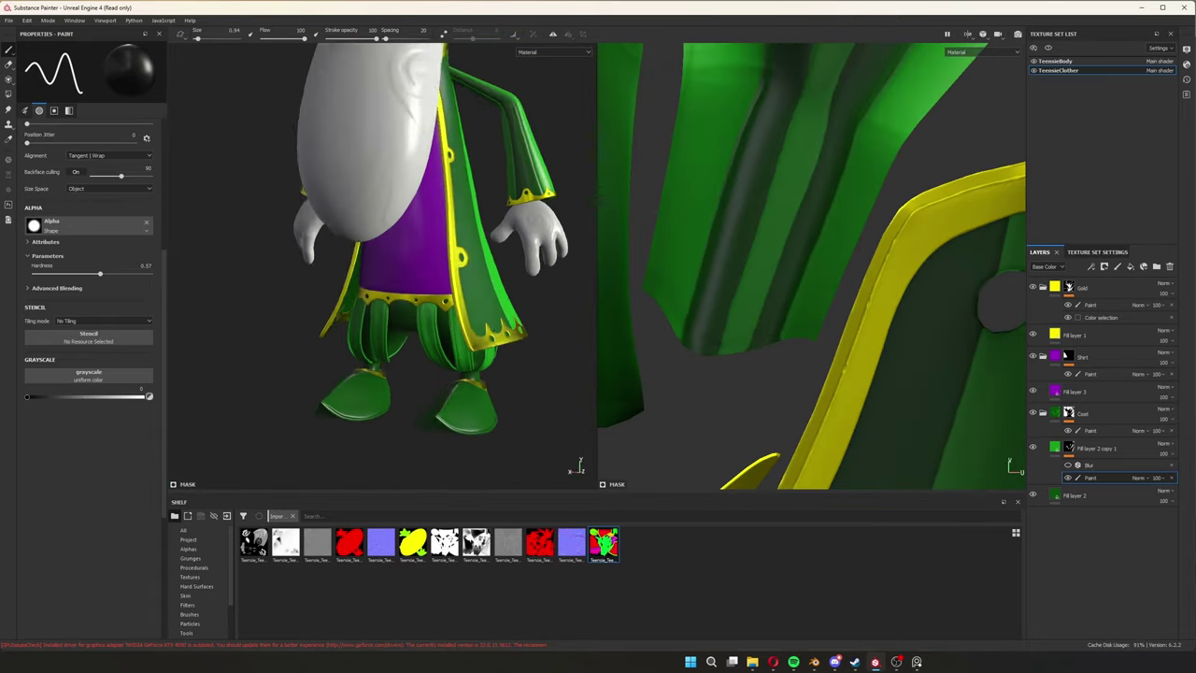
{"action": "scroll", "coordinate": [402, 280], "scroll_direction": "up", "scroll_amount": 5}
{"action": "scroll", "coordinate": [401, 280], "scroll_direction": "down", "scroll_amount": 5}
{"action": "scroll", "coordinate": [666, 281], "scroll_direction": "down", "scroll_amount": 3}
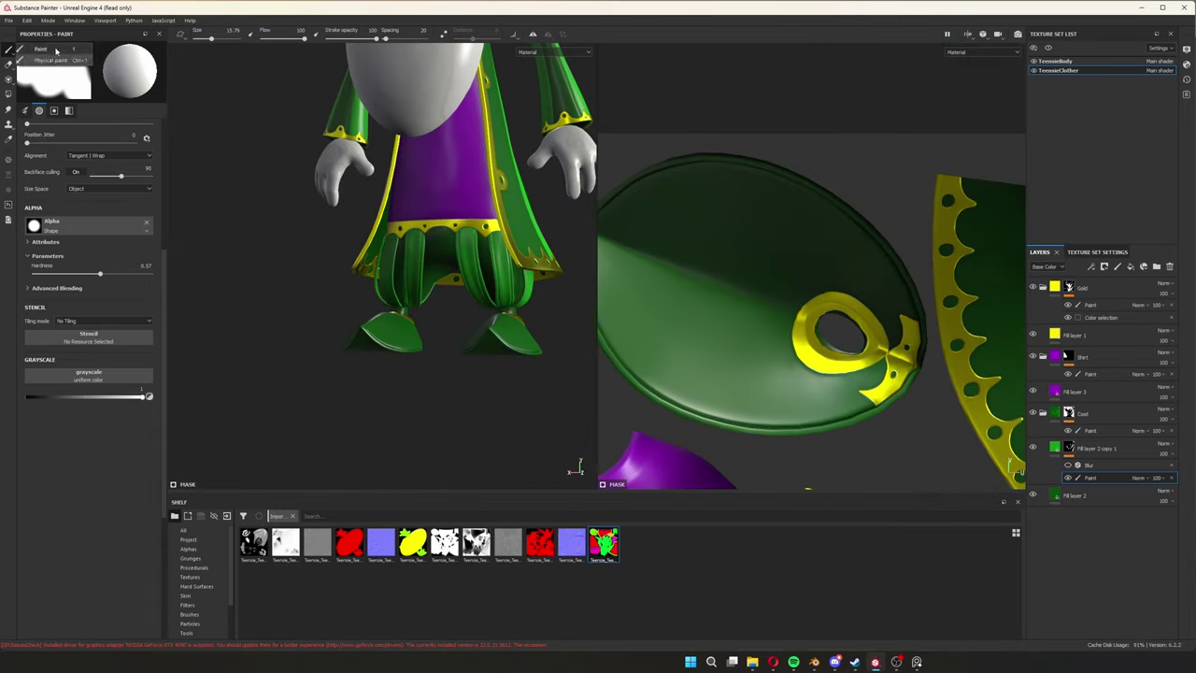
{"action": "left_click_drag", "start_coordinate": [703, 254], "coordinate": [804, 374]}
{"action": "scroll", "coordinate": [449, 233], "scroll_direction": "up", "scroll_amount": 5}
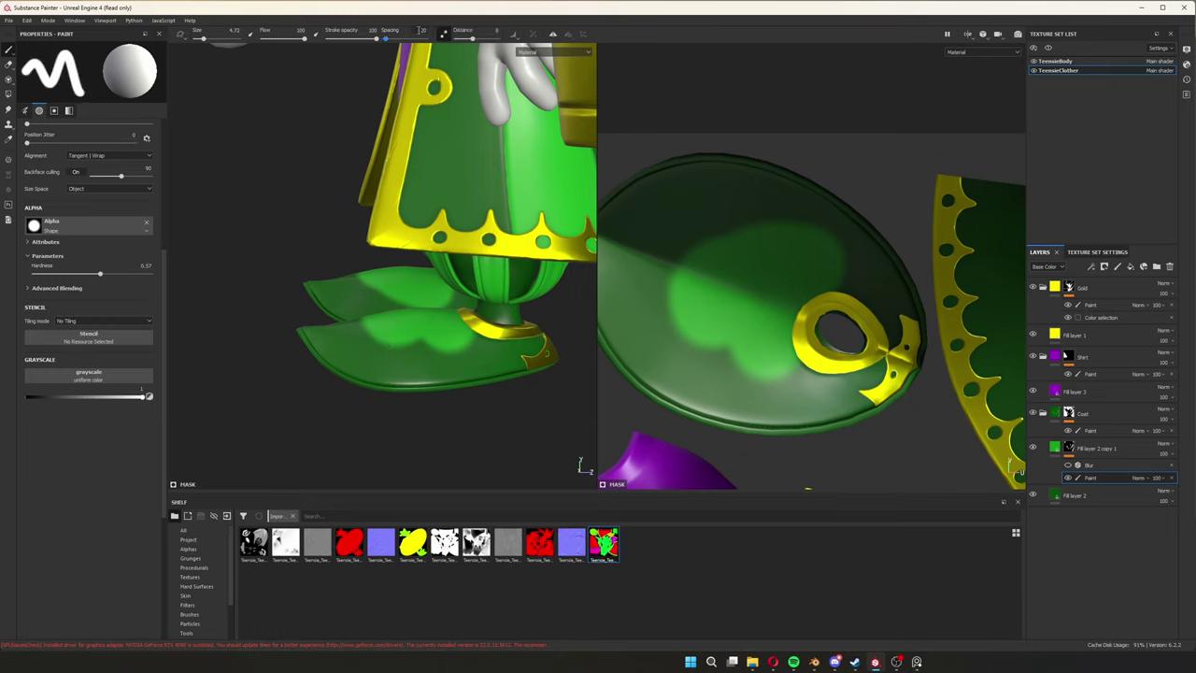
Add green variation to the shoes and inspect the brim and coat paint.
{"action": "left_click_drag", "start_coordinate": [384, 35], "coordinate": [386, 39]}
{"action": "mouse_move", "coordinate": [411, 355]}
{"action": "left_mouse_down", "text": "alt"}
{"action": "mouse_move", "coordinate": [383, 360]}
{"action": "mouse_move", "coordinate": [561, 350]}
{"action": "mouse_move", "coordinate": [369, 369]}
{"action": "mouse_move", "coordinate": [580, 355]}
{"action": "mouse_move", "coordinate": [372, 351]}
{"action": "left_mouse_up", "text": "alt"}
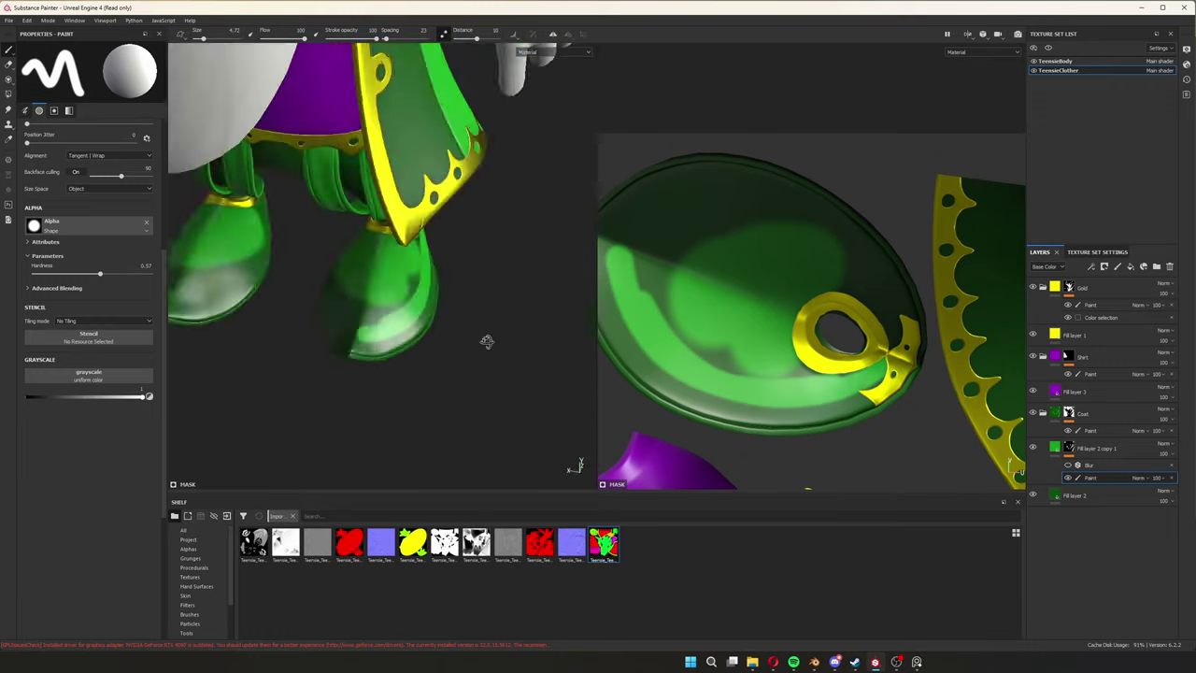
{"action": "left_click_drag", "start_coordinate": [617, 336], "coordinate": [729, 360], "text": "alt"}
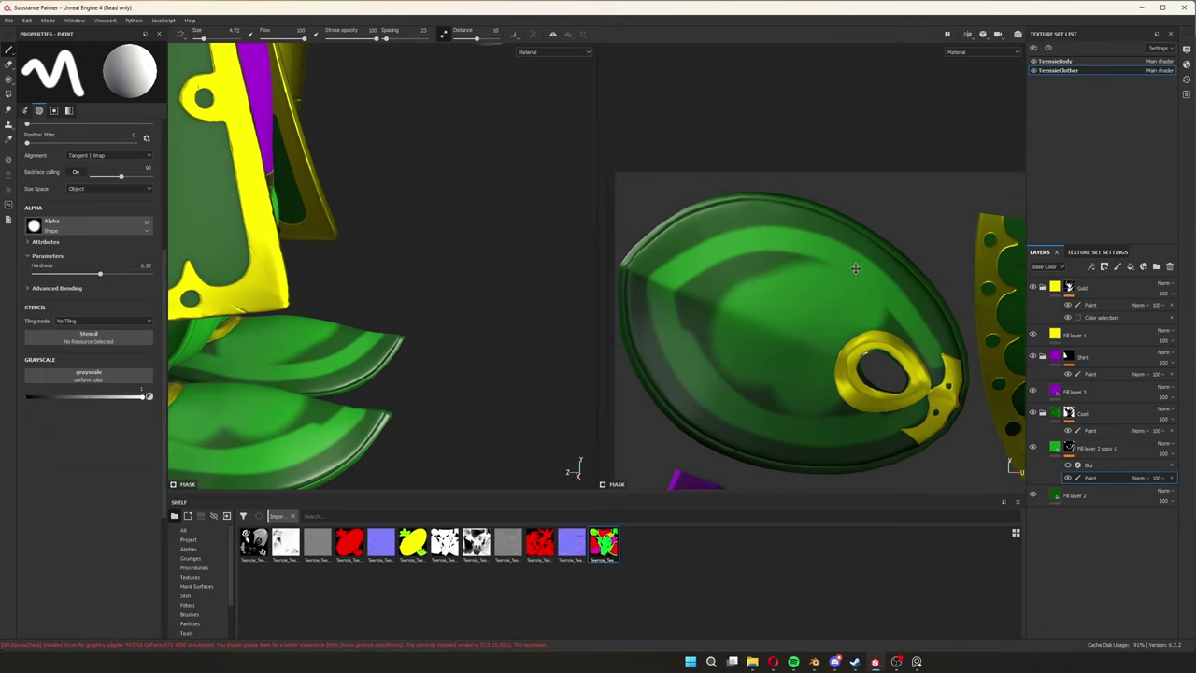
{"action": "left_click_drag", "start_coordinate": [824, 388], "coordinate": [710, 364], "text": "alt"}
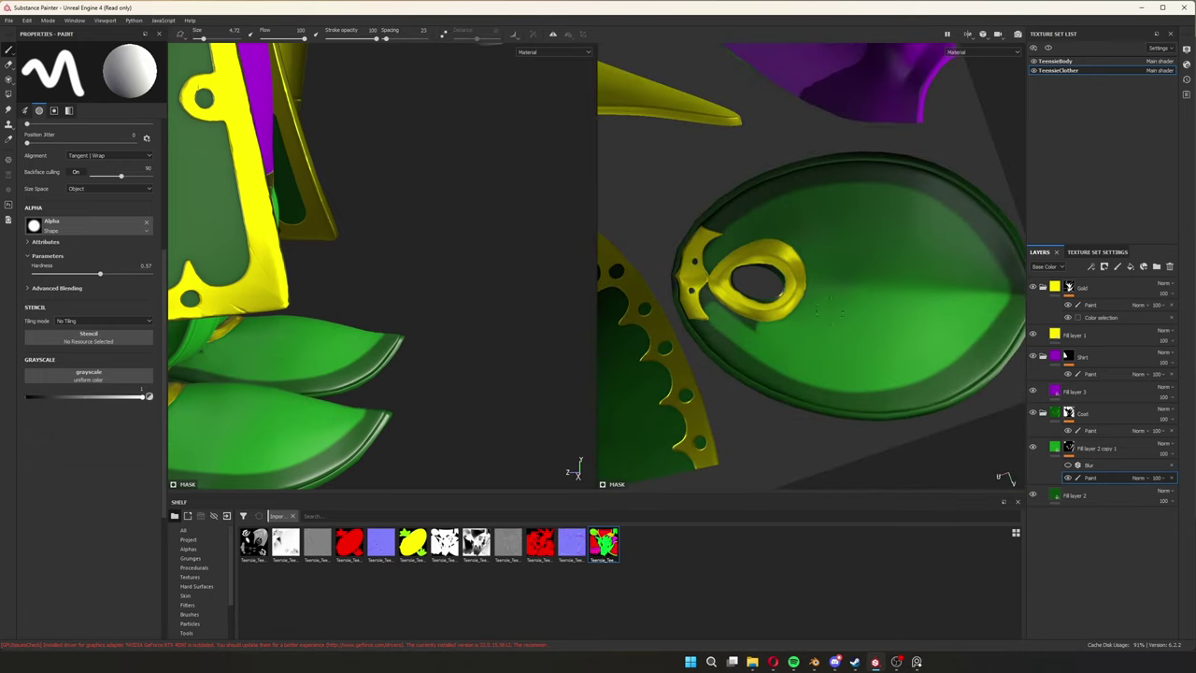
{"action": "mouse_move", "coordinate": [421, 364]}
{"action": "left_mouse_down", "text": "alt"}
{"action": "mouse_move", "coordinate": [337, 378]}
{"action": "mouse_move", "coordinate": [400, 374]}
{"action": "mouse_move", "coordinate": [508, 314]}
{"action": "left_mouse_up", "text": "alt"}
Name the folder Skin and add a dark blue fill layer renamed DeepSkin.
{"action": "key", "text": "f"}
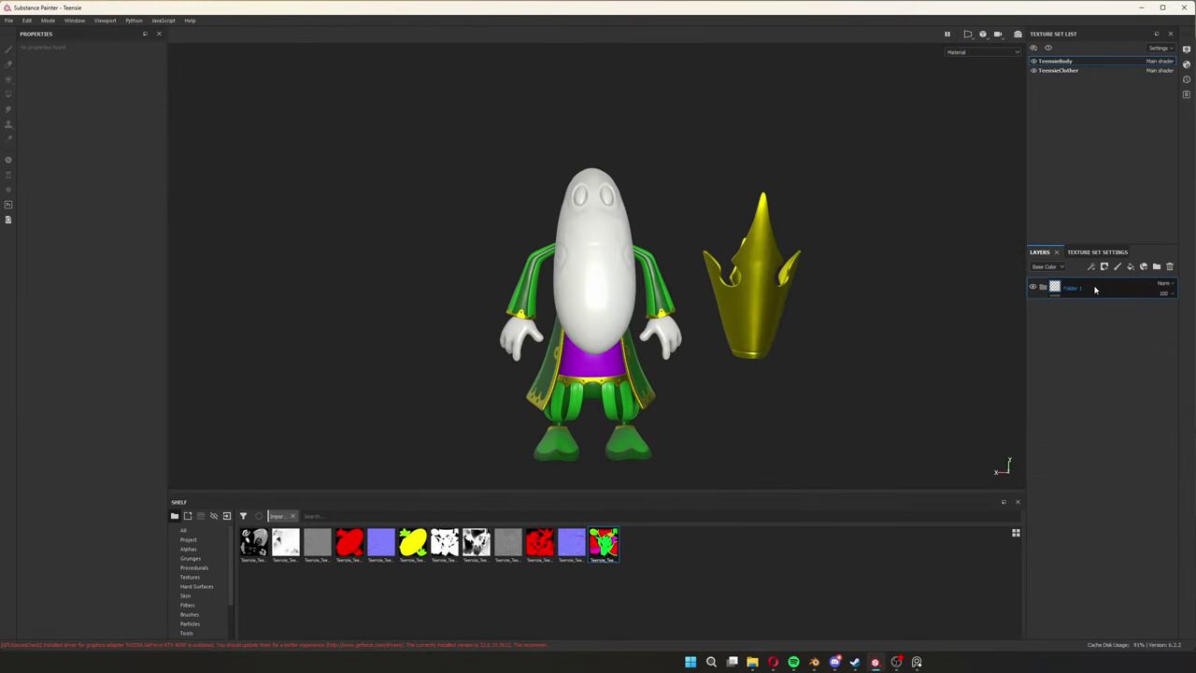
{"action": "left_click", "coordinate": [1077, 309]}
{"action": "left_click", "coordinate": [1130, 267]}
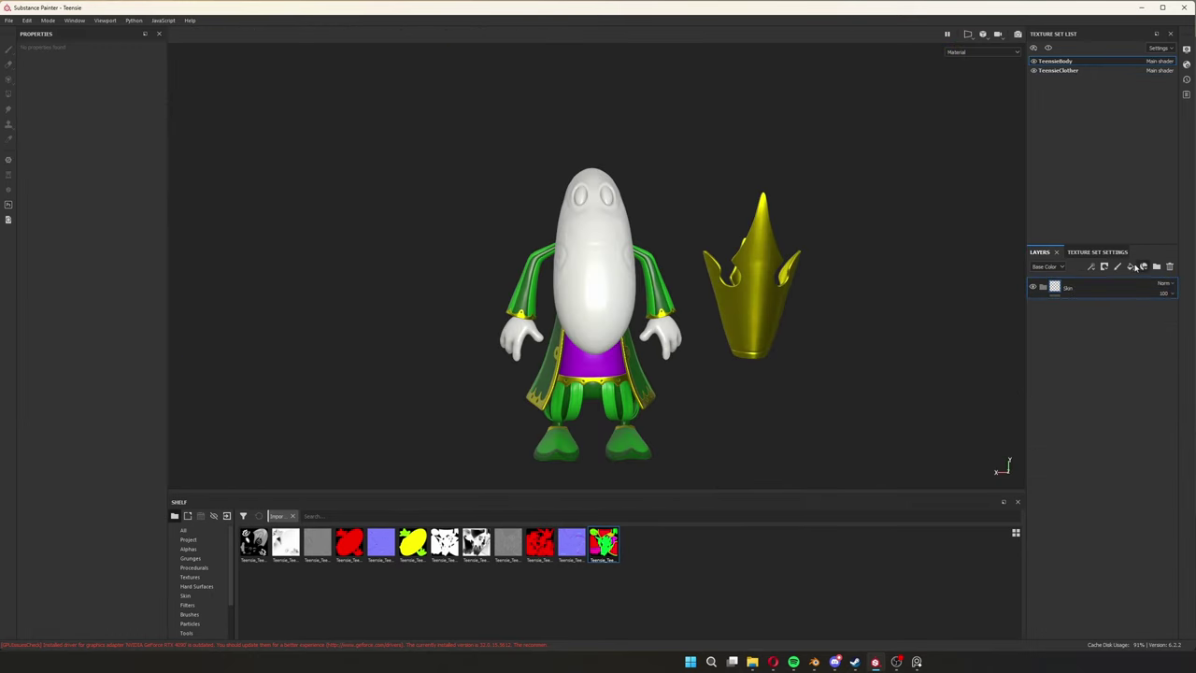
{"action": "left_click", "coordinate": [89, 250]}
{"action": "left_click", "coordinate": [132, 337]}
{"action": "double_click", "coordinate": [1077, 310]}
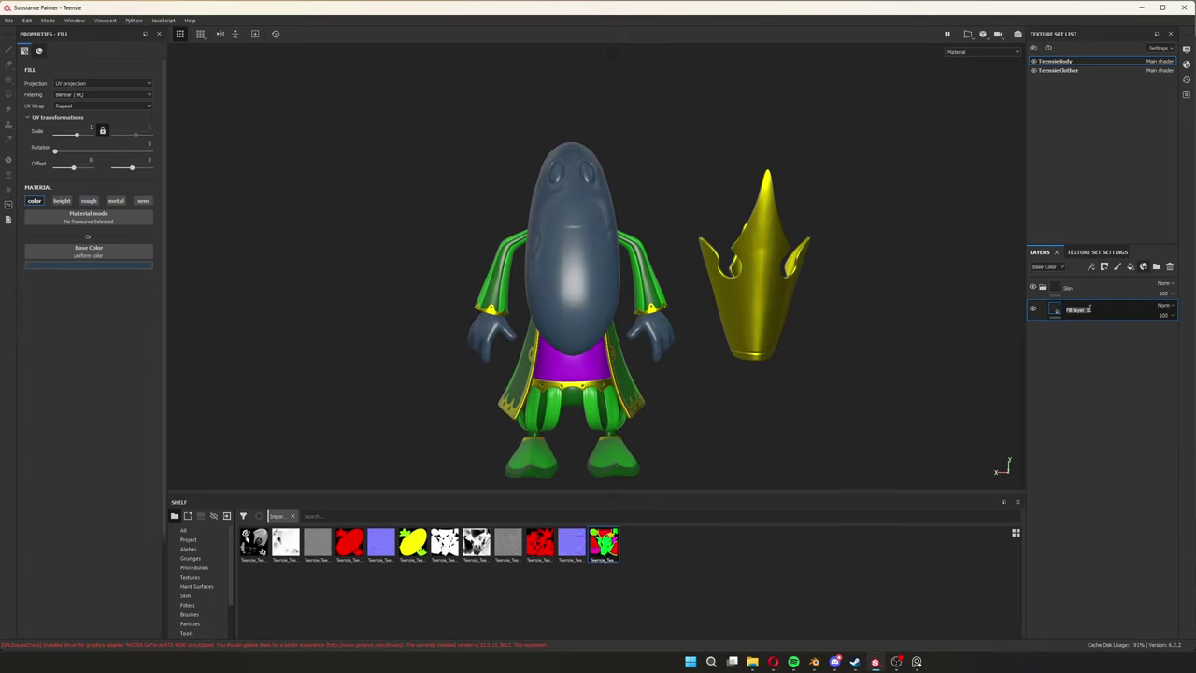
Add a pale green skin fill layer above DeepSkin.
{"action": "left_click", "coordinate": [1130, 266]}
{"action": "left_click", "coordinate": [89, 251]}
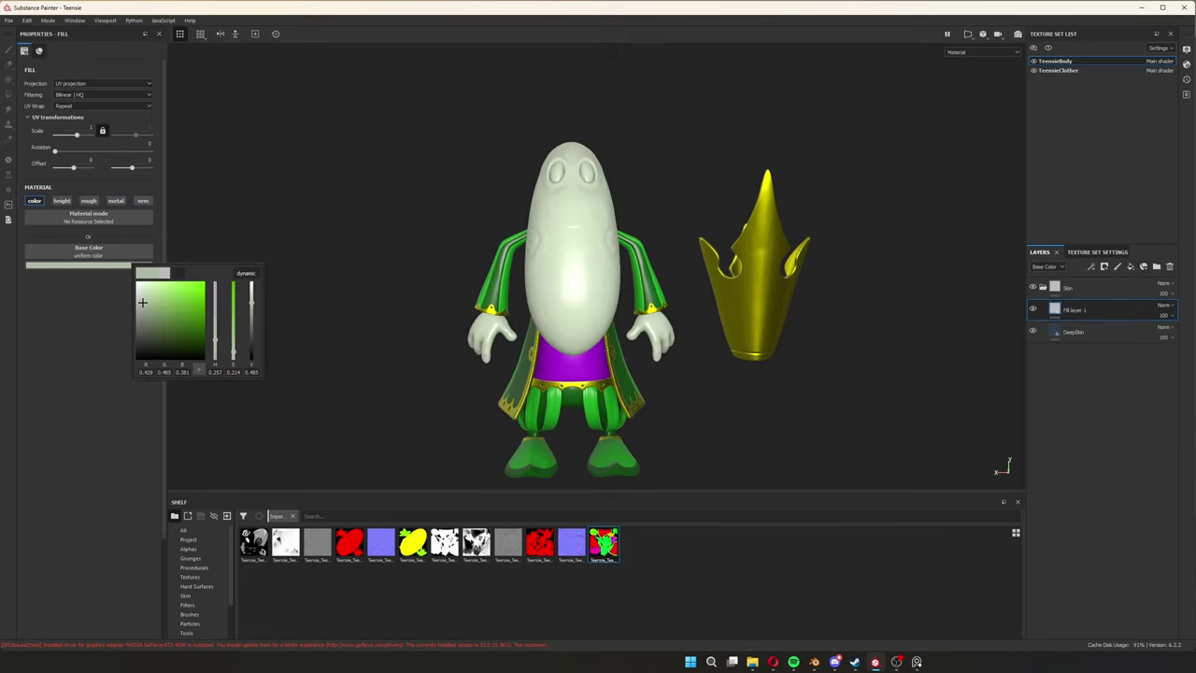
{"action": "left_click", "coordinate": [168, 285]}
{"action": "left_click_drag", "start_coordinate": [524, 308], "coordinate": [580, 306], "text": "alt"}
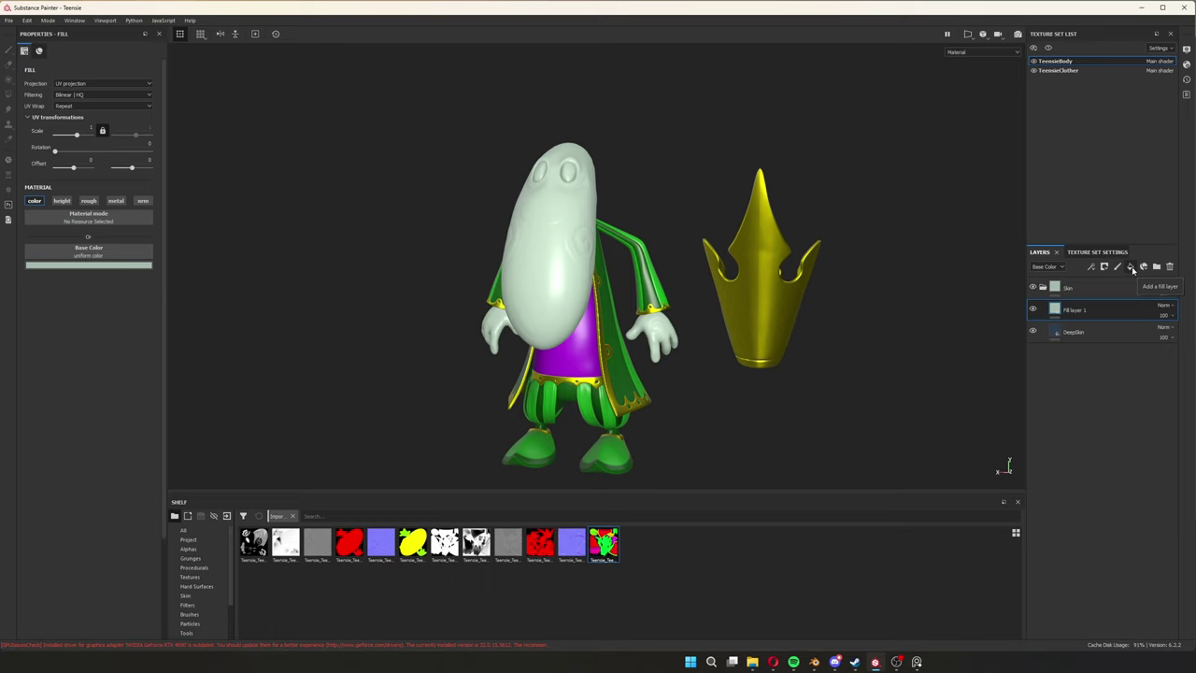
Mask the pale fill with the body albedo swirl texture, sharpened by a Levels adjustment.
{"action": "right_click", "coordinate": [1068, 309]}
{"action": "left_click", "coordinate": [1089, 509]}
{"action": "left_click_drag", "start_coordinate": [680, 299], "coordinate": [710, 304], "text": "alt"}
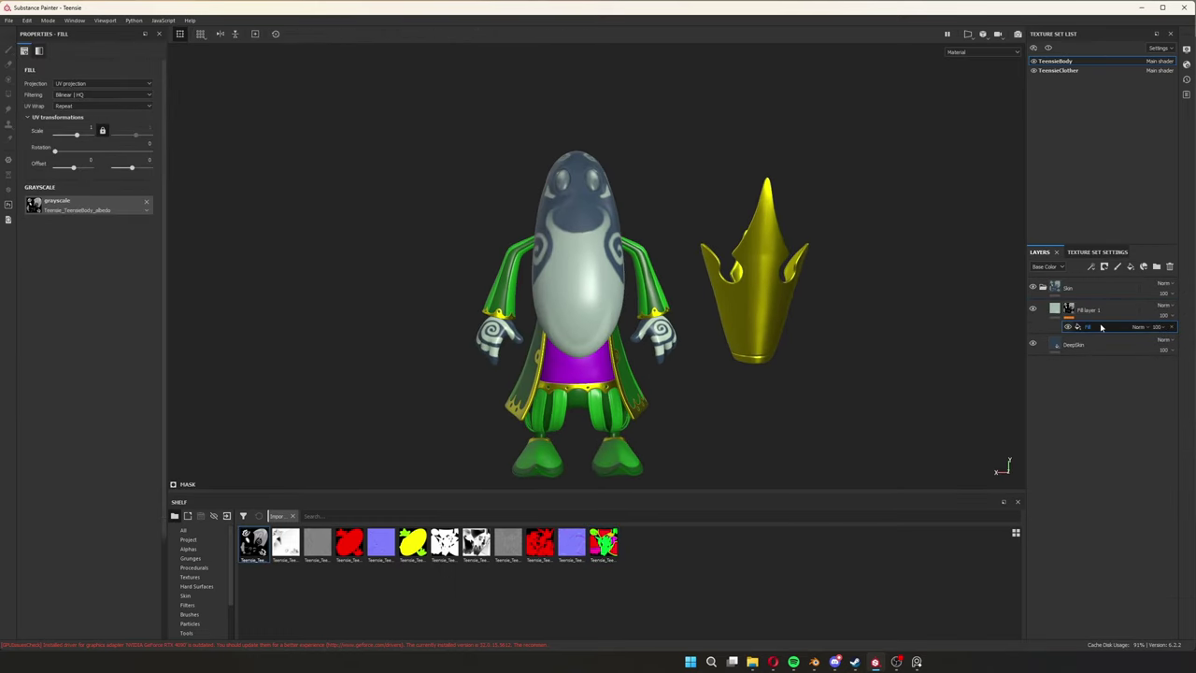
{"action": "right_click", "coordinate": [1101, 327]}
{"action": "right_click", "coordinate": [1089, 327]}
{"action": "left_click", "coordinate": [1117, 367]}
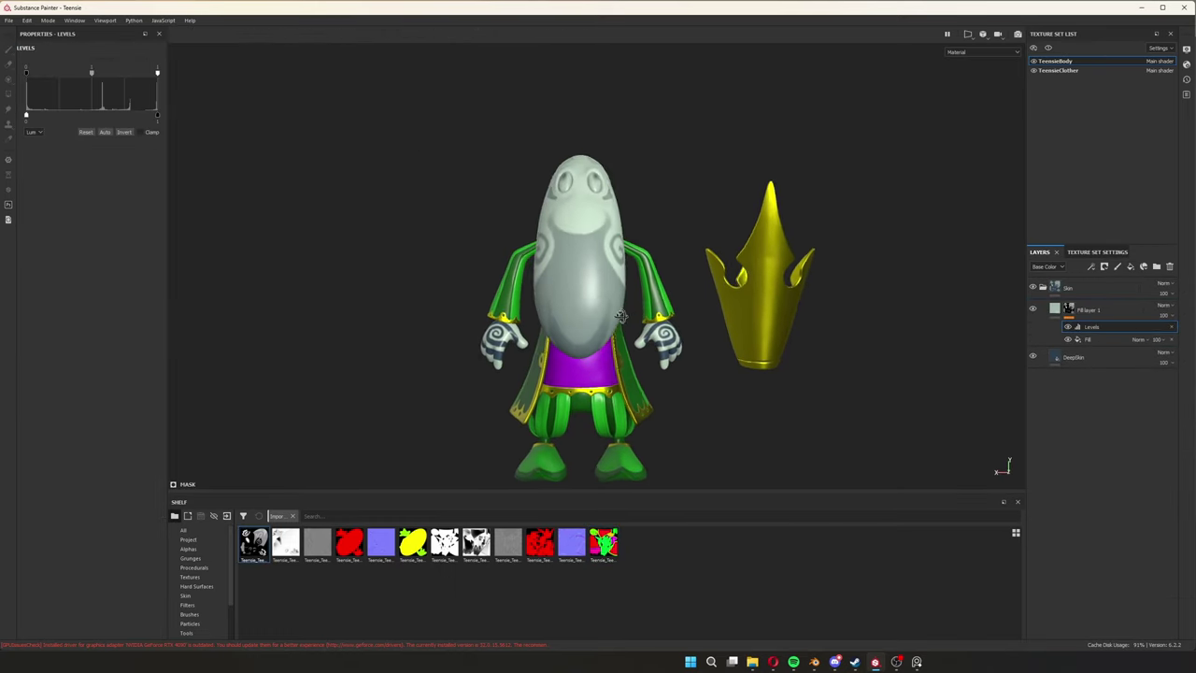
{"action": "left_click_drag", "start_coordinate": [621, 316], "coordinate": [969, 336], "text": "alt"}
{"action": "left_click_drag", "start_coordinate": [26, 114], "coordinate": [47, 114]}
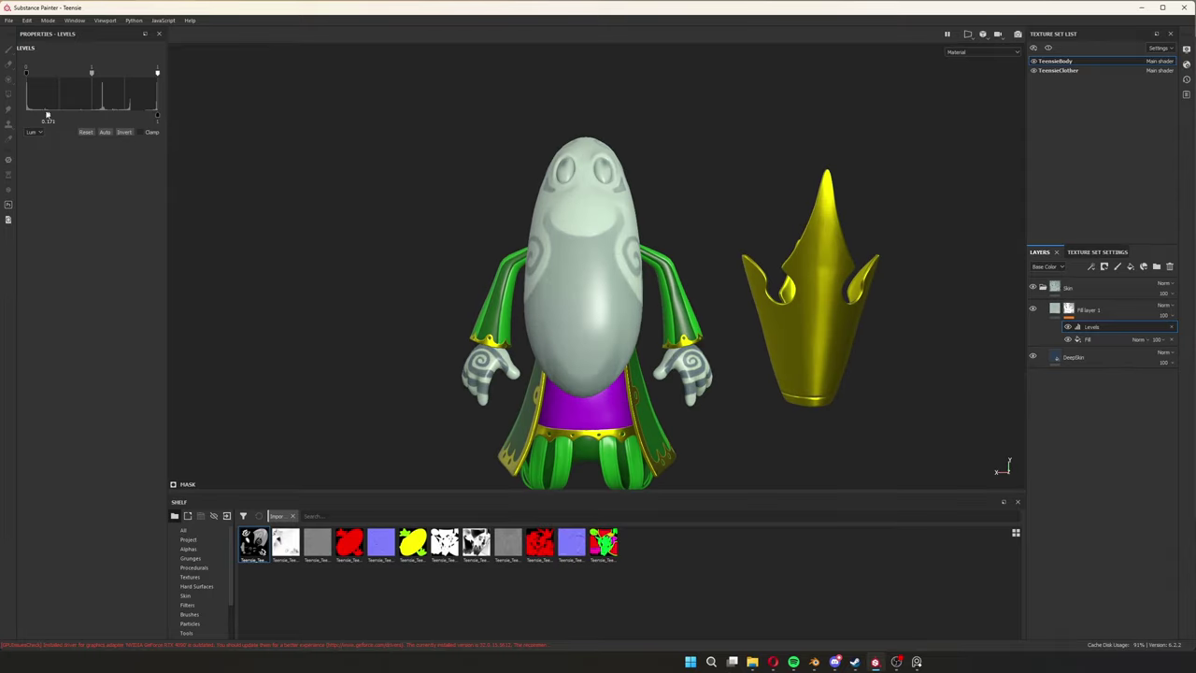
Add an Eye folder at the top holding a black fill layer.
{"action": "left_click_drag", "start_coordinate": [598, 281], "coordinate": [654, 281], "text": "alt"}
{"action": "left_click", "coordinate": [1157, 267]}
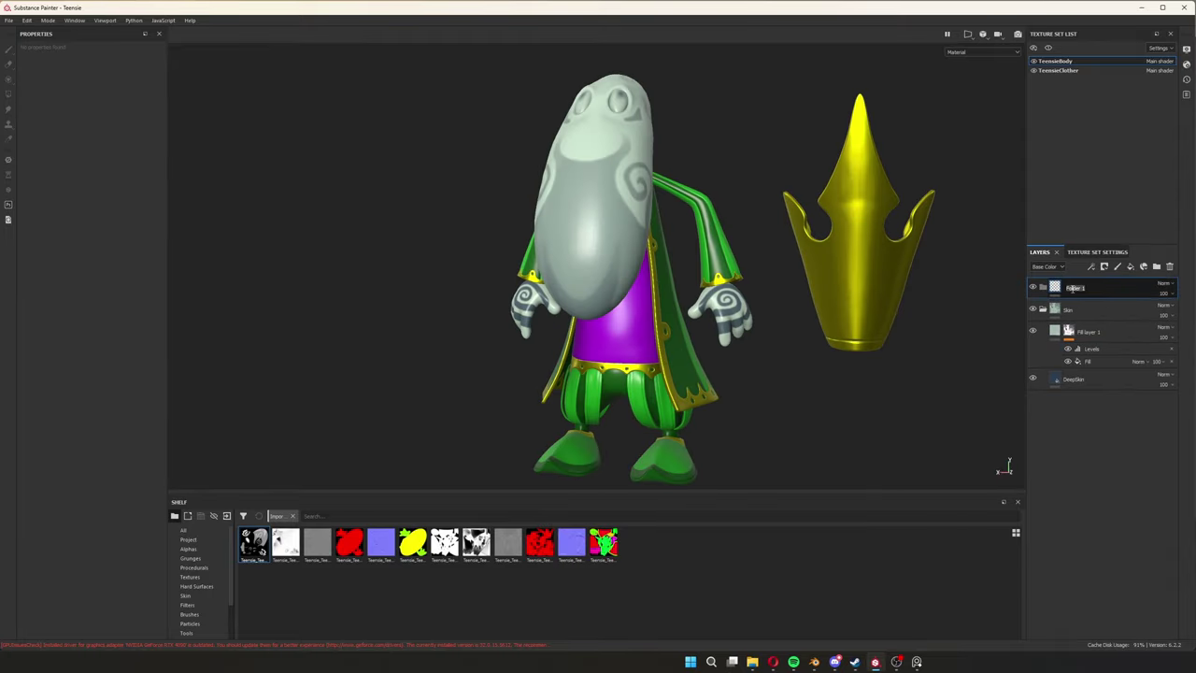
{"action": "left_click", "coordinate": [1132, 267]}
Give the Eye folder a black mask with a paint layer and paint both pupils black.
{"action": "scroll", "coordinate": [631, 290], "scroll_direction": "up", "scroll_amount": 3}
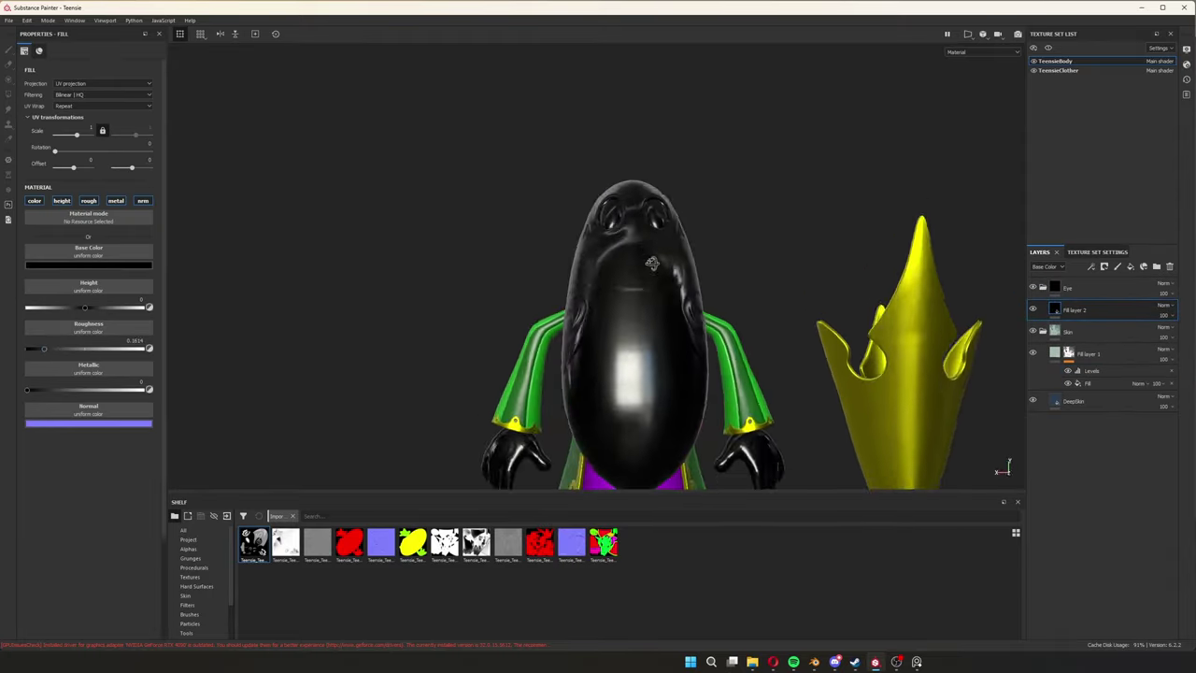
{"action": "scroll", "coordinate": [632, 290], "scroll_direction": "up", "scroll_amount": 3}
{"action": "left_click", "coordinate": [1105, 267]}
{"action": "left_click", "coordinate": [1115, 483]}
{"action": "scroll", "coordinate": [692, 268], "scroll_direction": "up", "scroll_amount": 4}
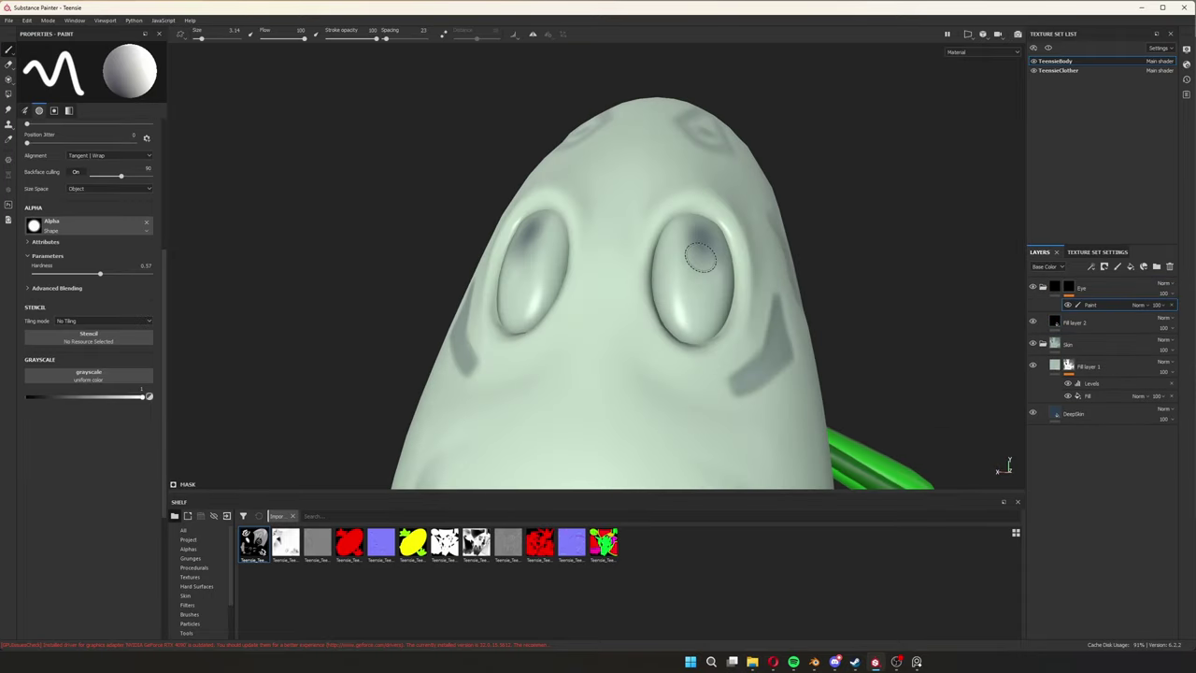
{"action": "mouse_move", "coordinate": [692, 268]}
{"action": "left_mouse_down", "text": "alt"}
{"action": "mouse_move", "coordinate": [645, 280]}
{"action": "mouse_move", "coordinate": [627, 318]}
{"action": "mouse_move", "coordinate": [659, 238]}
{"action": "mouse_move", "coordinate": [654, 271]}
{"action": "left_mouse_up", "text": "alt"}
{"action": "left_click_drag", "start_coordinate": [654, 253], "coordinate": [664, 227]}
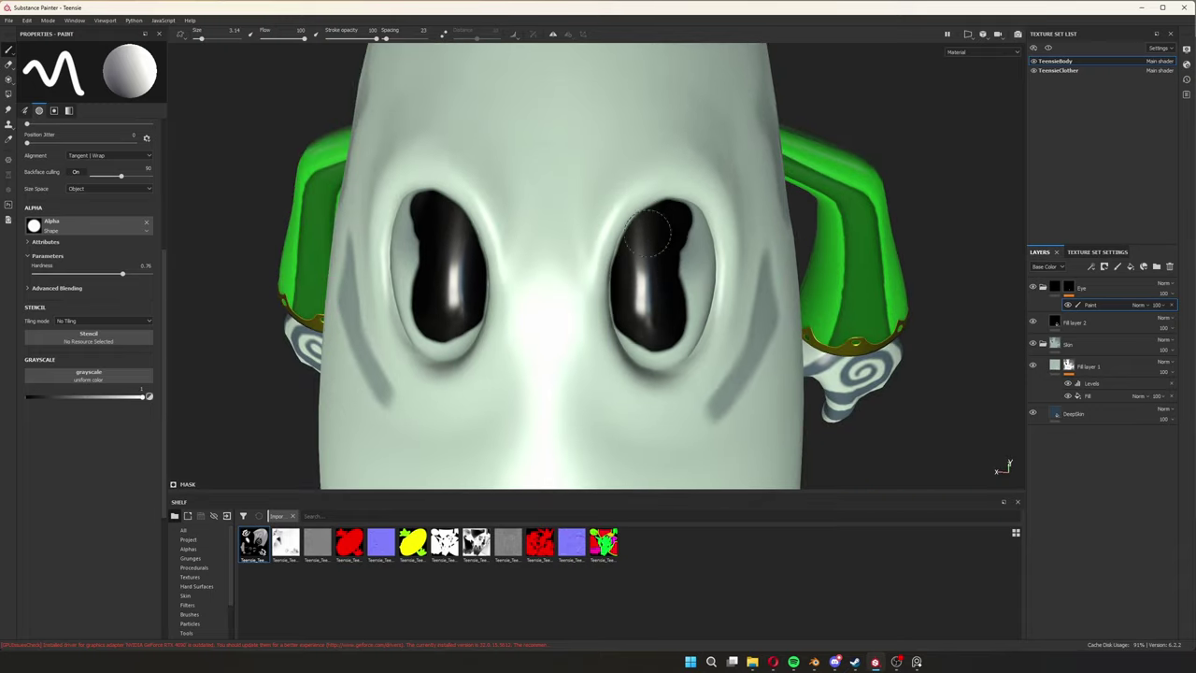
{"action": "left_click_drag", "start_coordinate": [637, 283], "coordinate": [645, 322], "text": "alt"}
{"action": "left_click_drag", "start_coordinate": [645, 327], "coordinate": [654, 369]}
{"action": "mouse_move", "coordinate": [655, 369]}
{"action": "left_mouse_down", "text": "alt"}
{"action": "mouse_move", "coordinate": [635, 251]}
{"action": "mouse_move", "coordinate": [620, 312]}
{"action": "mouse_move", "coordinate": [608, 278]}
{"action": "left_mouse_up", "text": "alt"}
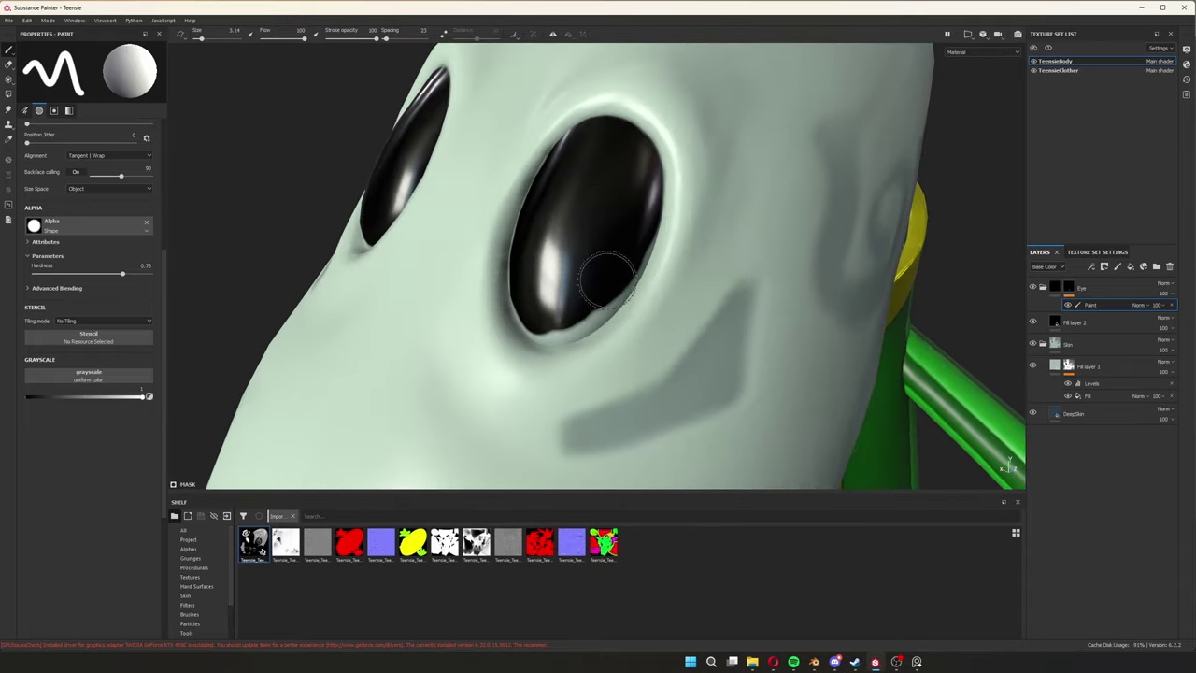
Inspect the painted eye edges in a second view, then add a filter effect to the Eye mask.
{"action": "mouse_move", "coordinate": [545, 313]}
{"action": "left_mouse_down", "text": "alt"}
{"action": "mouse_move", "coordinate": [498, 340]}
{"action": "mouse_move", "coordinate": [466, 210]}
{"action": "mouse_move", "coordinate": [485, 222]}
{"action": "left_mouse_up", "text": "alt"}
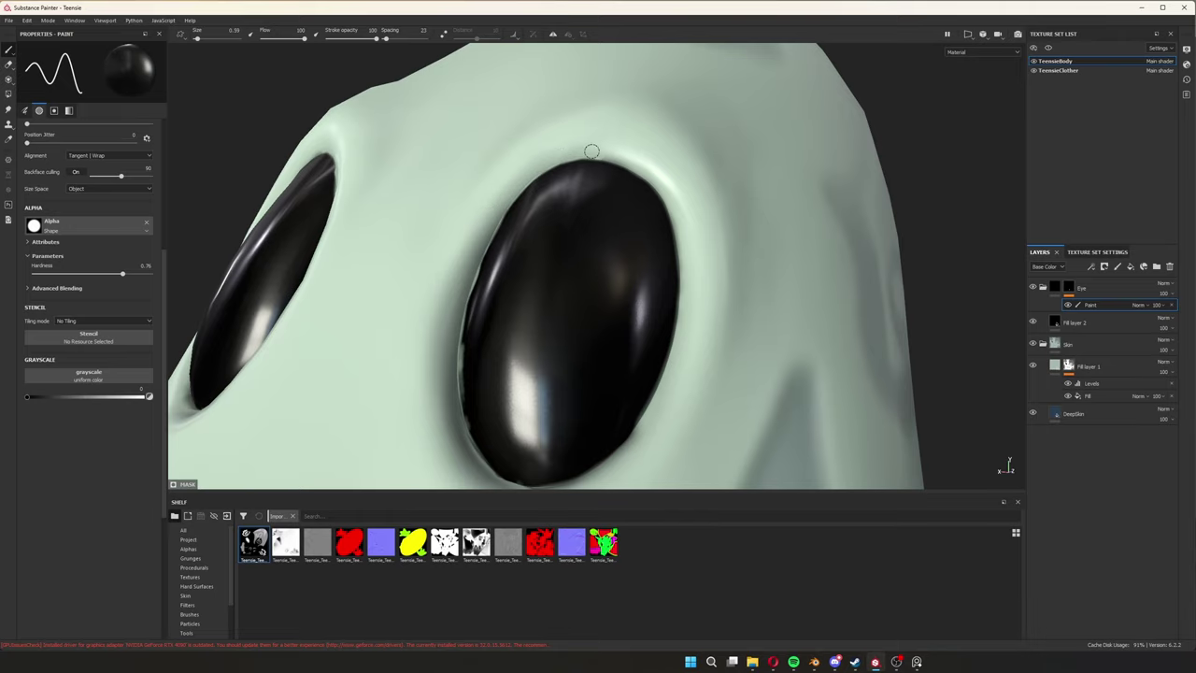
{"action": "mouse_move", "coordinate": [592, 150]}
{"action": "left_mouse_down", "text": "alt"}
{"action": "mouse_move", "coordinate": [464, 208]}
{"action": "mouse_move", "coordinate": [550, 240]}
{"action": "mouse_move", "coordinate": [620, 151]}
{"action": "left_mouse_up", "text": "alt"}
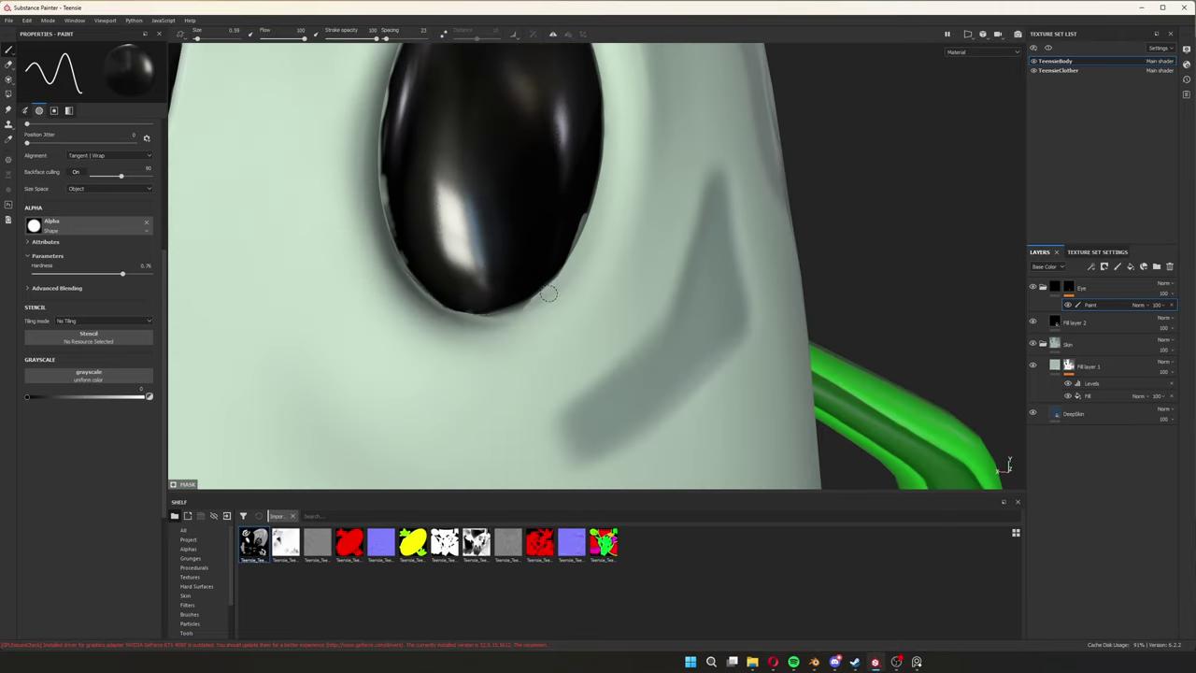
{"action": "mouse_move", "coordinate": [549, 293]}
{"action": "left_mouse_down", "text": "alt"}
{"action": "mouse_move", "coordinate": [548, 280]}
{"action": "mouse_move", "coordinate": [497, 256]}
{"action": "mouse_move", "coordinate": [502, 270]}
{"action": "left_mouse_up", "text": "alt"}
{"action": "key", "text": "F1"}
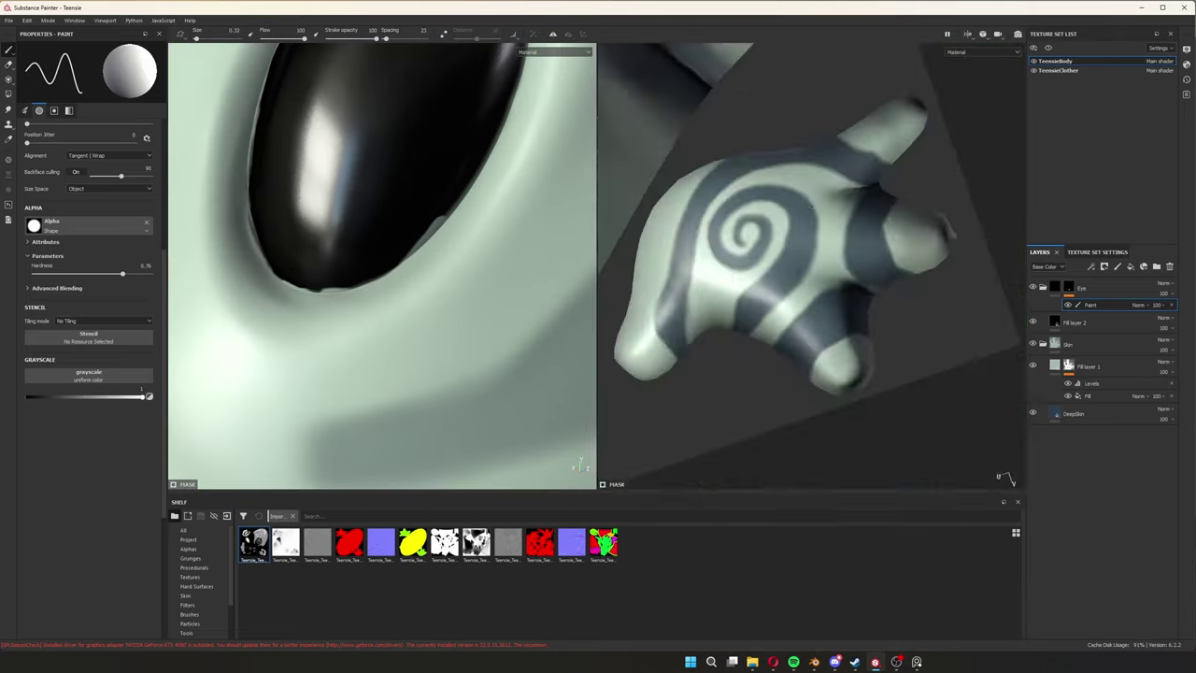
{"action": "left_click_drag", "start_coordinate": [809, 275], "coordinate": [705, 269], "text": "alt"}
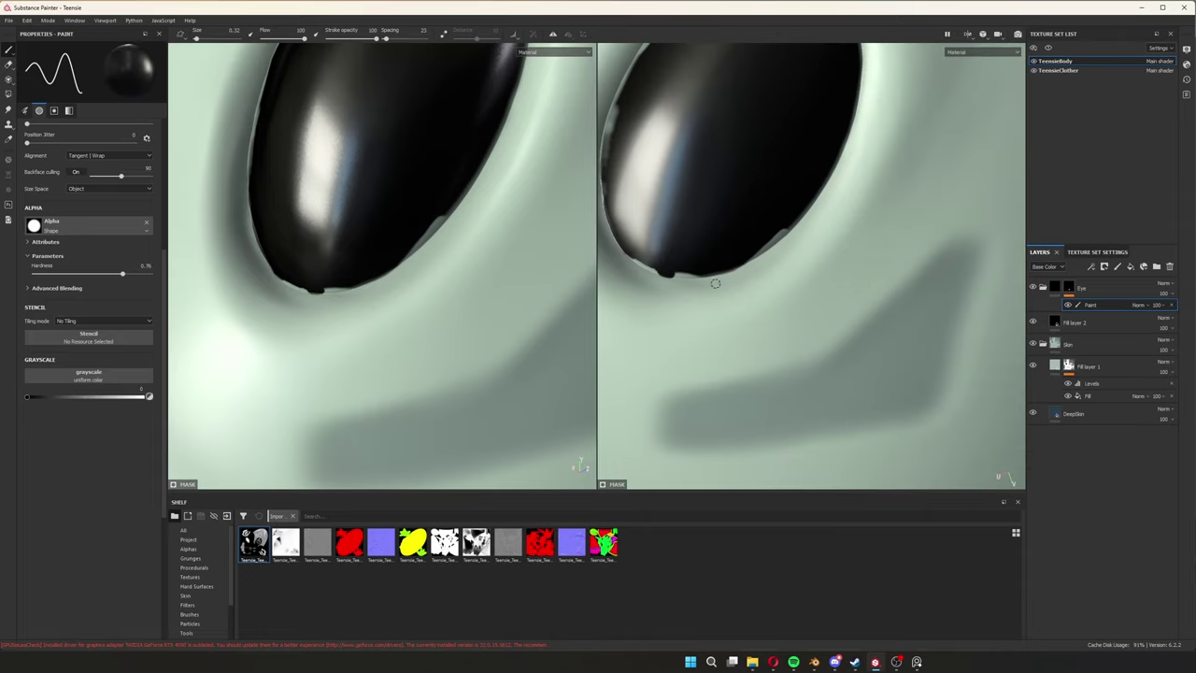
{"action": "left_click_drag", "start_coordinate": [774, 235], "coordinate": [795, 277], "text": "alt"}
{"action": "mouse_move", "coordinate": [776, 229]}
{"action": "left_mouse_down", "text": "alt"}
{"action": "mouse_move", "coordinate": [750, 290]}
{"action": "mouse_move", "coordinate": [656, 315]}
{"action": "left_mouse_up", "text": "alt"}
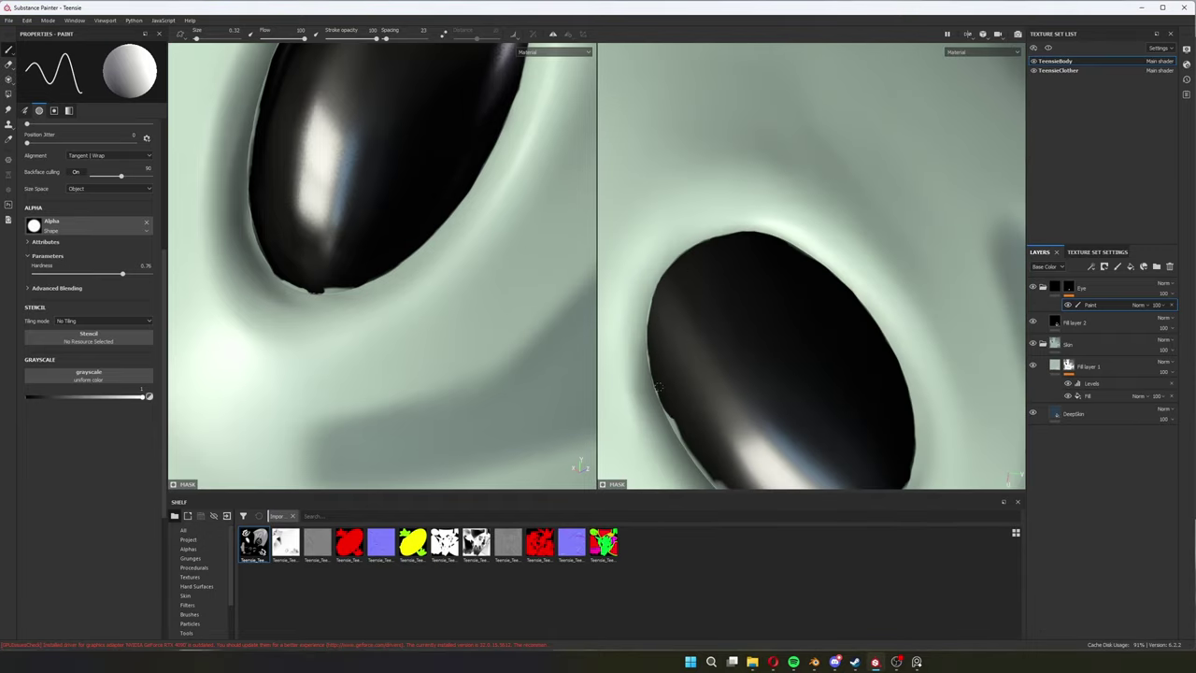
{"action": "mouse_move", "coordinate": [671, 415]}
{"action": "left_mouse_down", "text": "alt"}
{"action": "mouse_move", "coordinate": [624, 312]}
{"action": "mouse_move", "coordinate": [699, 309]}
{"action": "left_mouse_up", "text": "alt"}
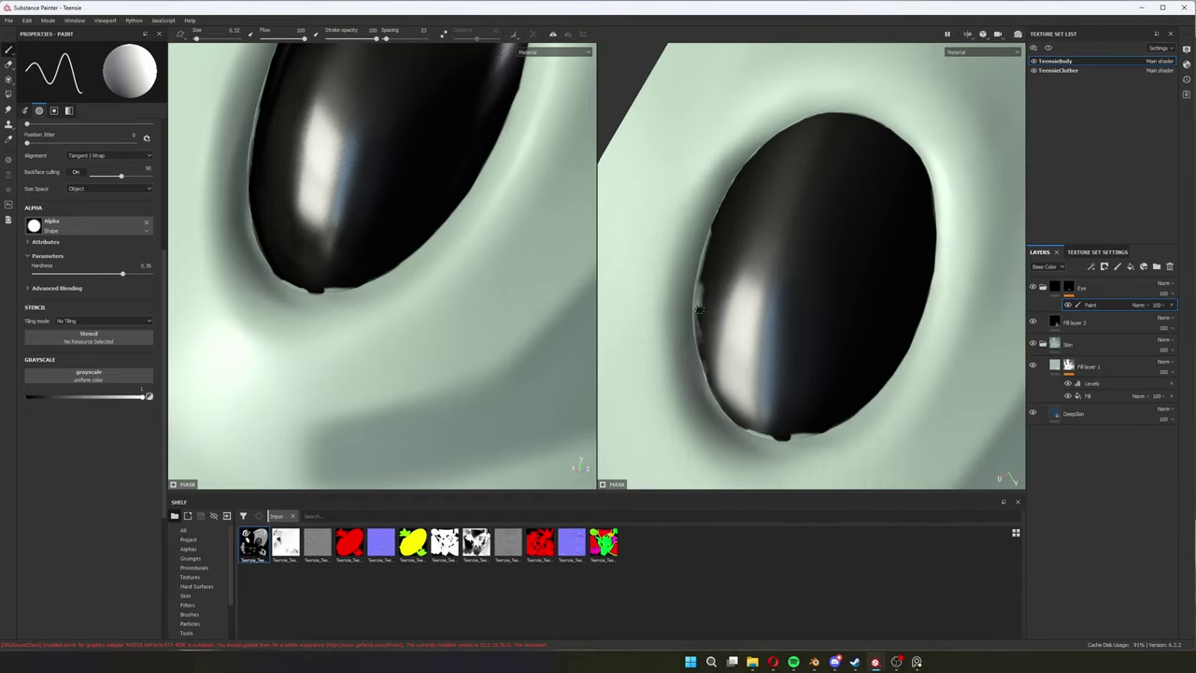
{"action": "left_click_drag", "start_coordinate": [717, 306], "coordinate": [746, 334], "text": "alt"}
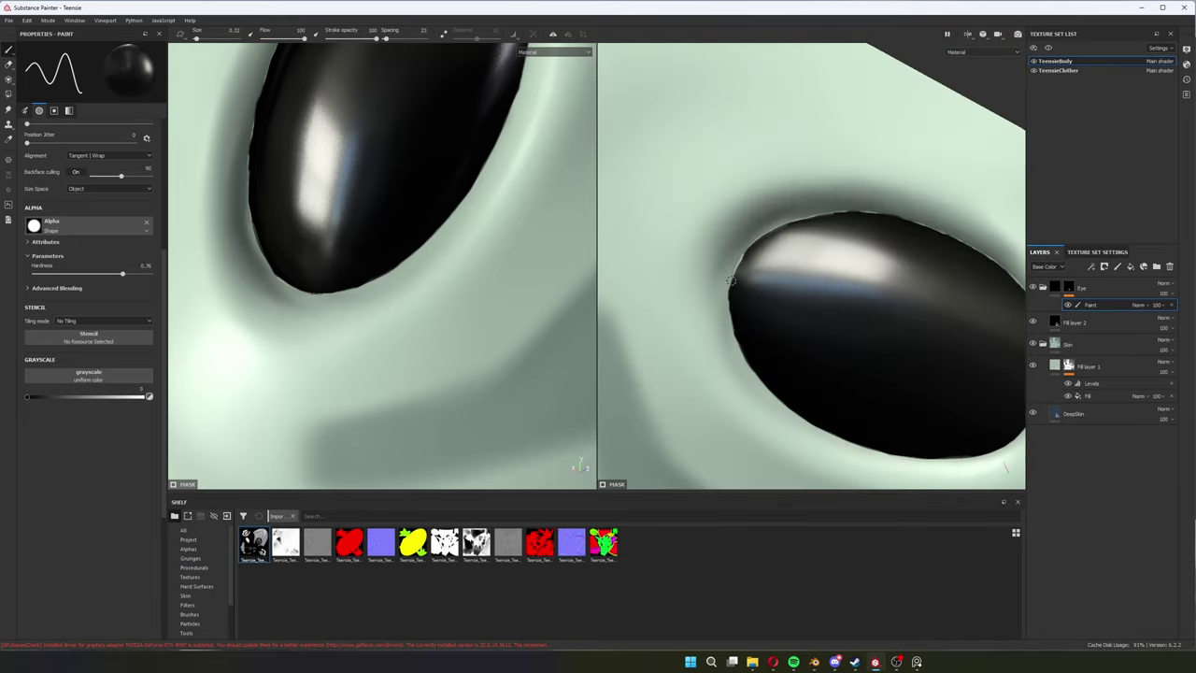
{"action": "key", "text": "f"}
{"action": "left_click", "coordinate": [1090, 266]}
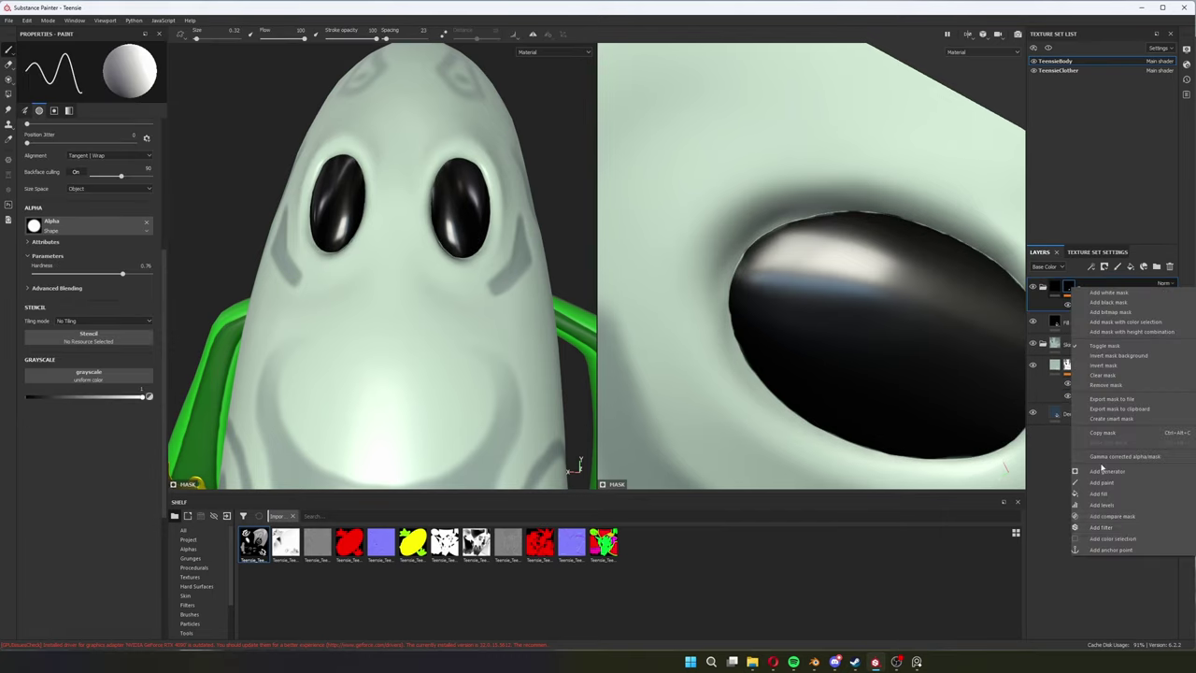
Switch the Eye mask's filter from Blur to Bevel and orbit to inspect the eyes.
{"action": "left_click", "coordinate": [86, 65]}
{"action": "left_click", "coordinate": [120, 120]}
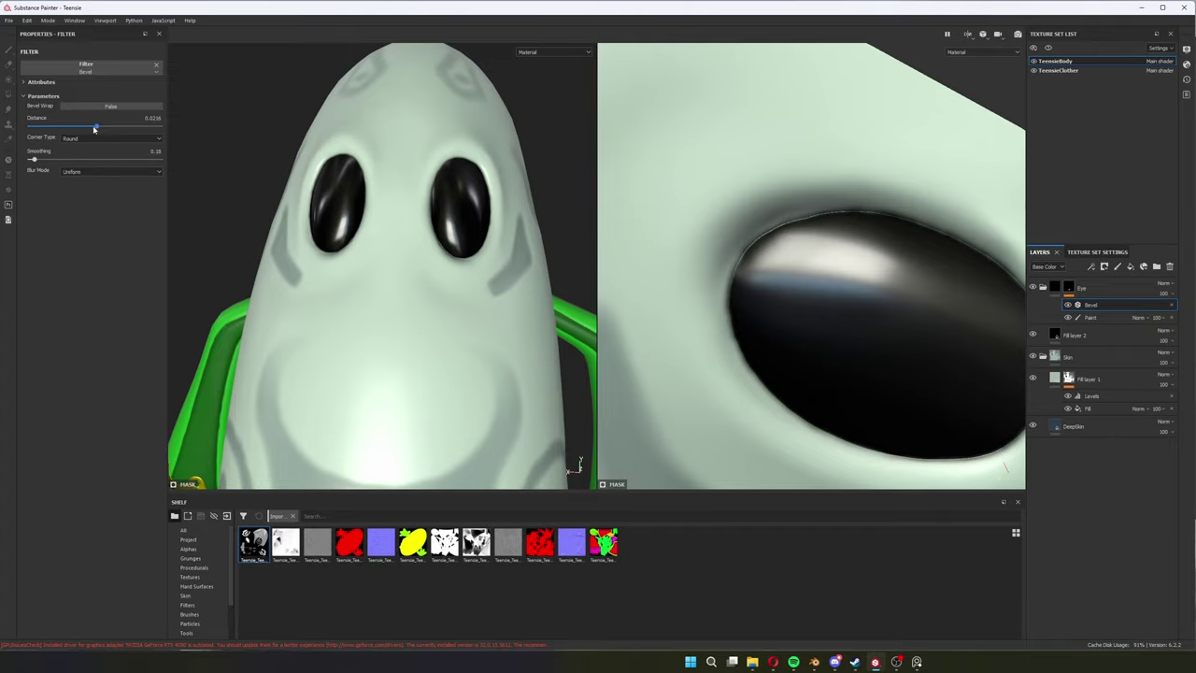
{"action": "key", "text": "f"}
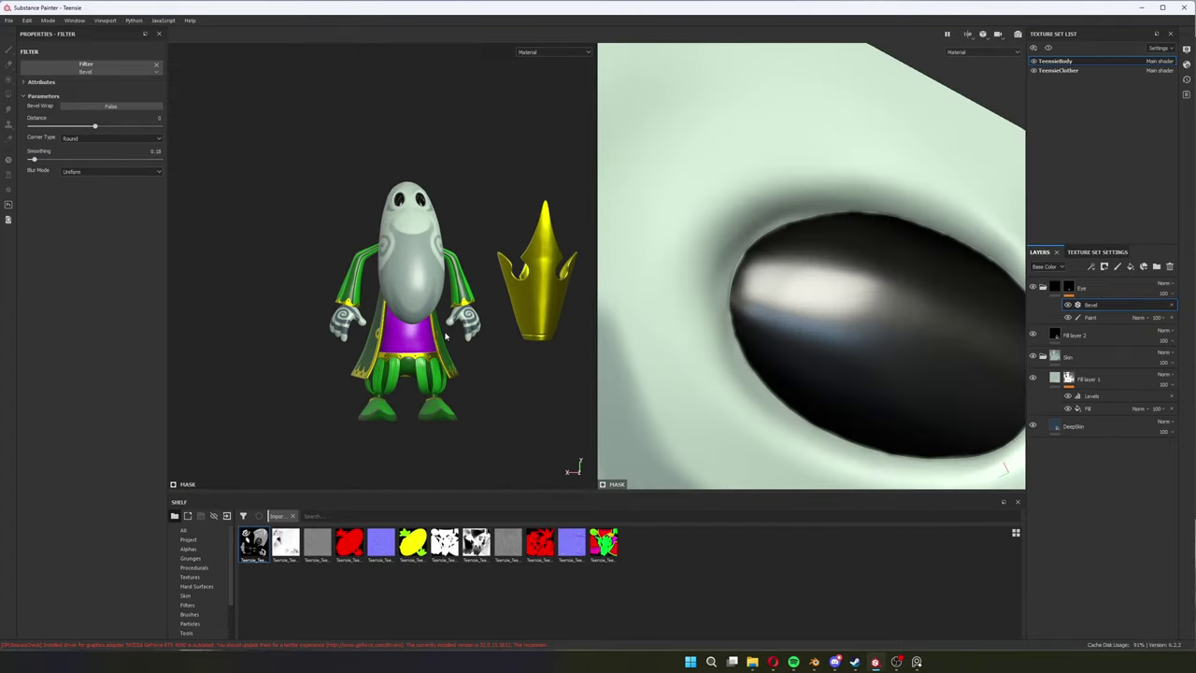
{"action": "mouse_move", "coordinate": [393, 308]}
{"action": "left_mouse_down", "text": "alt"}
{"action": "mouse_move", "coordinate": [331, 311]}
{"action": "mouse_move", "coordinate": [412, 308]}
{"action": "left_mouse_up", "text": "alt"}
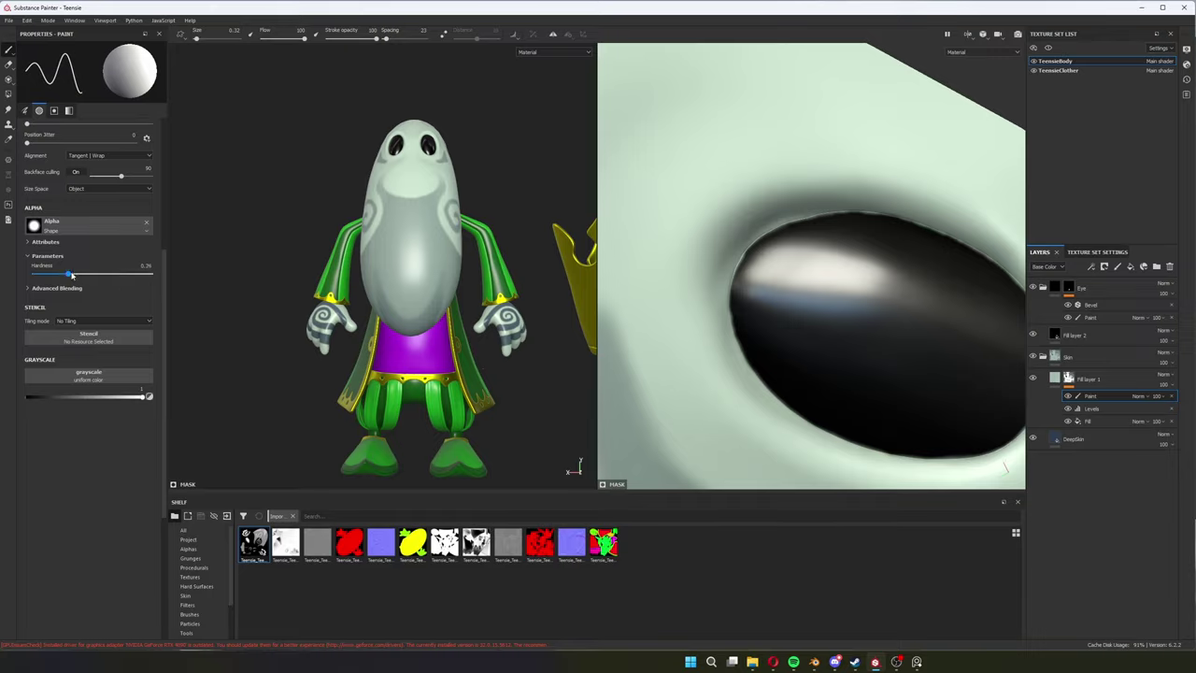
{"action": "mouse_move", "coordinate": [388, 192]}
{"action": "left_mouse_down", "text": "alt"}
{"action": "mouse_move", "coordinate": [267, 299]}
{"action": "mouse_move", "coordinate": [320, 262]}
{"action": "mouse_move", "coordinate": [383, 364]}
{"action": "mouse_move", "coordinate": [365, 299]}
{"action": "mouse_move", "coordinate": [333, 275]}
{"action": "mouse_move", "coordinate": [415, 283]}
{"action": "mouse_move", "coordinate": [353, 335]}
{"action": "mouse_move", "coordinate": [374, 308]}
{"action": "mouse_move", "coordinate": [346, 299]}
{"action": "mouse_move", "coordinate": [409, 301]}
{"action": "left_mouse_up", "text": "alt"}
{"action": "mouse_move", "coordinate": [377, 135]}
{"action": "left_mouse_down", "text": "alt"}
{"action": "mouse_move", "coordinate": [346, 233]}
{"action": "mouse_move", "coordinate": [396, 382]}
{"action": "mouse_move", "coordinate": [395, 418]}
{"action": "mouse_move", "coordinate": [369, 418]}
{"action": "left_mouse_up", "text": "alt"}
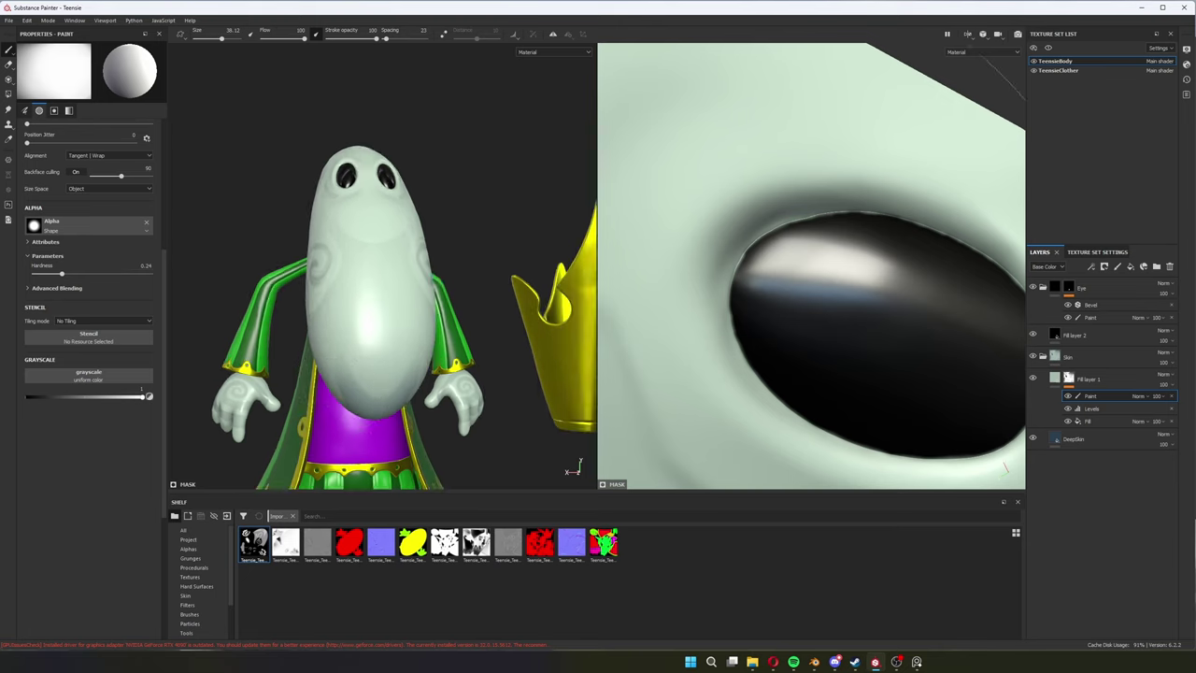
Give the duplicated skin fill an olive green base colour.
{"action": "left_click", "coordinate": [1055, 377]}
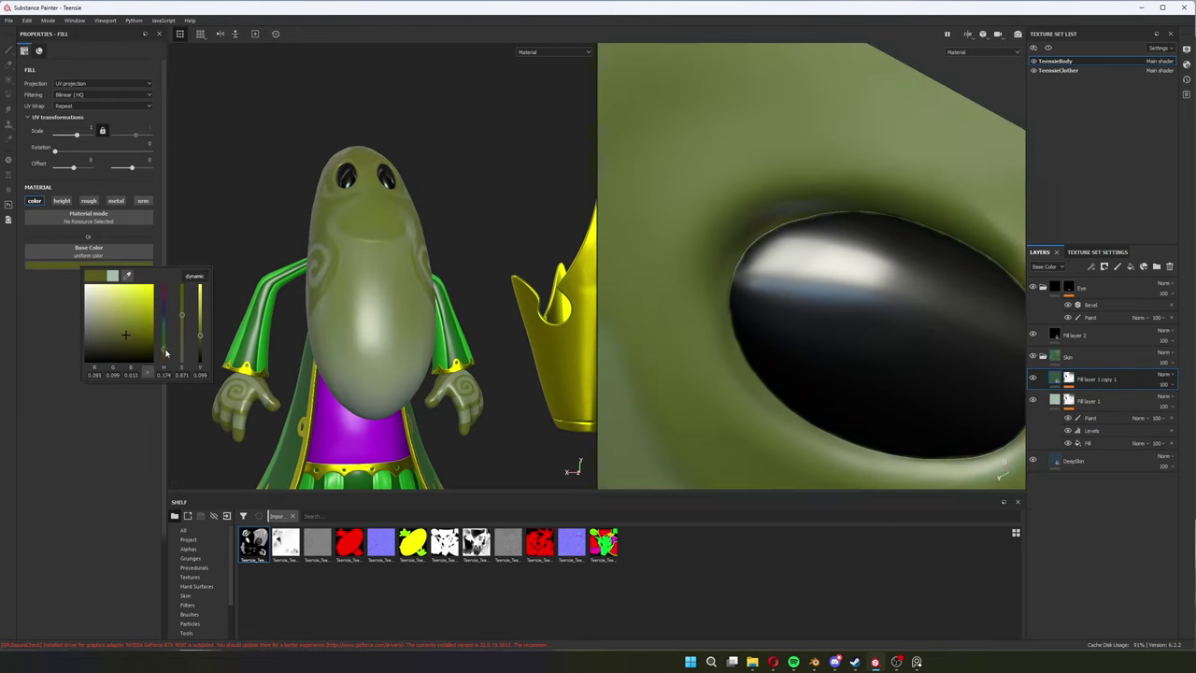
{"action": "left_click_drag", "start_coordinate": [93, 299], "coordinate": [131, 308]}
{"action": "left_click", "coordinate": [1069, 378]}
{"action": "right_click", "coordinate": [1071, 379]}
Hide the green skin copy behind a black mask and choose the Smooth brush.
{"action": "left_click", "coordinate": [1104, 576]}
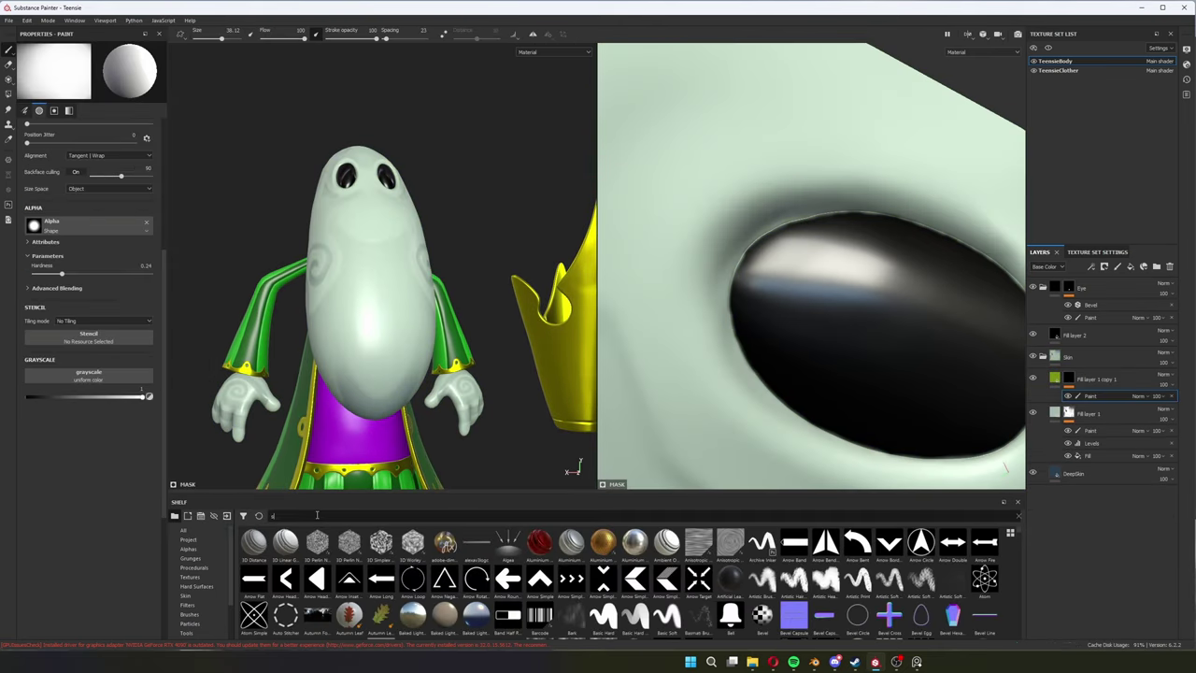
{"action": "type", "text": "smooth"}
{"action": "left_click", "coordinate": [412, 543]}
{"action": "scroll", "coordinate": [427, 324], "scroll_direction": "up", "scroll_amount": 3}
{"action": "mouse_move", "coordinate": [463, 322]}
{"action": "left_mouse_down", "text": "alt"}
{"action": "mouse_move", "coordinate": [496, 253]}
{"action": "mouse_move", "coordinate": [548, 333]}
{"action": "left_mouse_up", "text": "alt"}
{"action": "scroll", "coordinate": [416, 264], "scroll_direction": "down", "scroll_amount": 3}
{"action": "scroll", "coordinate": [437, 247], "scroll_direction": "up", "scroll_amount": 2}
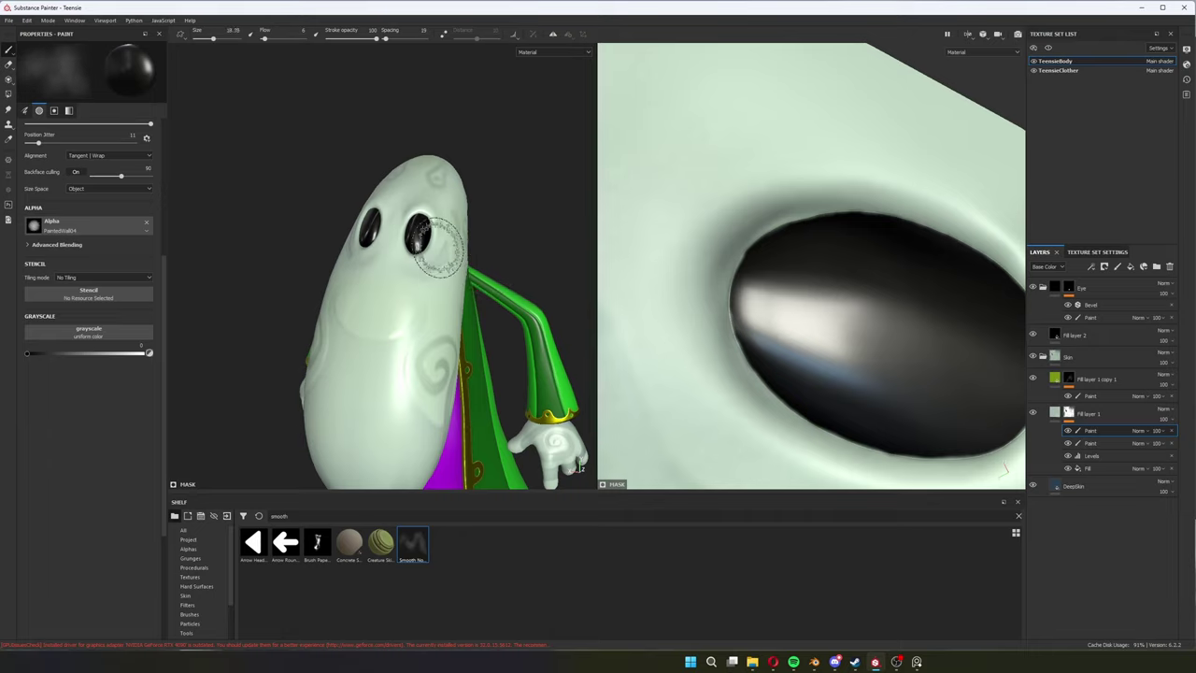
{"action": "scroll", "coordinate": [438, 245], "scroll_direction": "down", "scroll_amount": 3}
{"action": "mouse_move", "coordinate": [438, 245]}
{"action": "left_mouse_down", "text": "alt"}
{"action": "mouse_move", "coordinate": [402, 280]}
{"action": "mouse_move", "coordinate": [440, 289]}
{"action": "mouse_move", "coordinate": [409, 317]}
{"action": "mouse_move", "coordinate": [387, 308]}
{"action": "left_mouse_up", "text": "alt"}
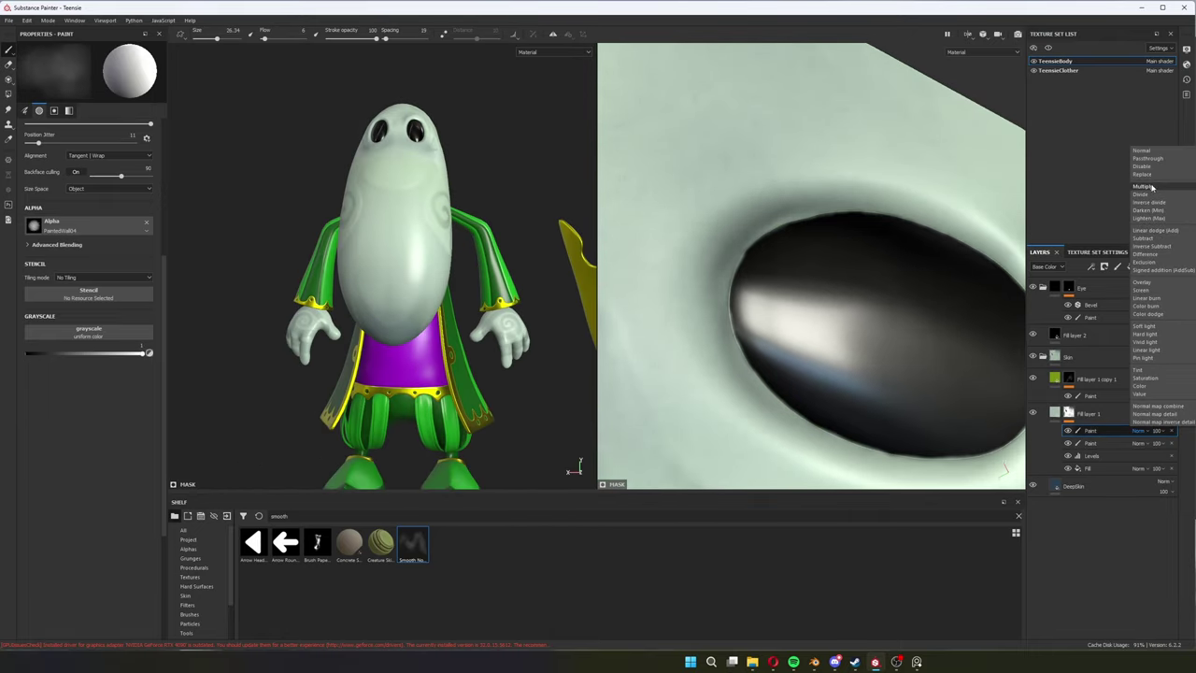
Set the skin paint layer on Fill layer 1 to Multiply blending.
{"action": "left_click", "coordinate": [1150, 187]}
{"action": "left_click", "coordinate": [1101, 431]}
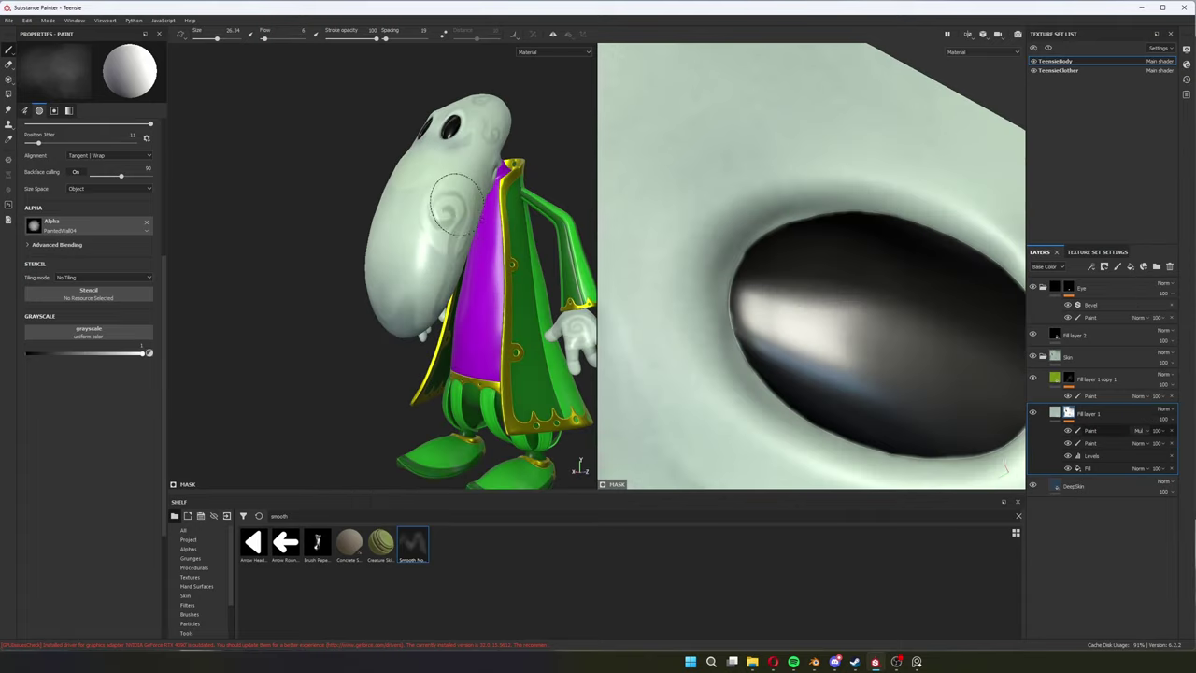
{"action": "mouse_move", "coordinate": [392, 332]}
{"action": "left_mouse_down", "text": "alt"}
{"action": "mouse_move", "coordinate": [484, 285]}
{"action": "mouse_move", "coordinate": [509, 383]}
{"action": "left_mouse_up", "text": "alt"}
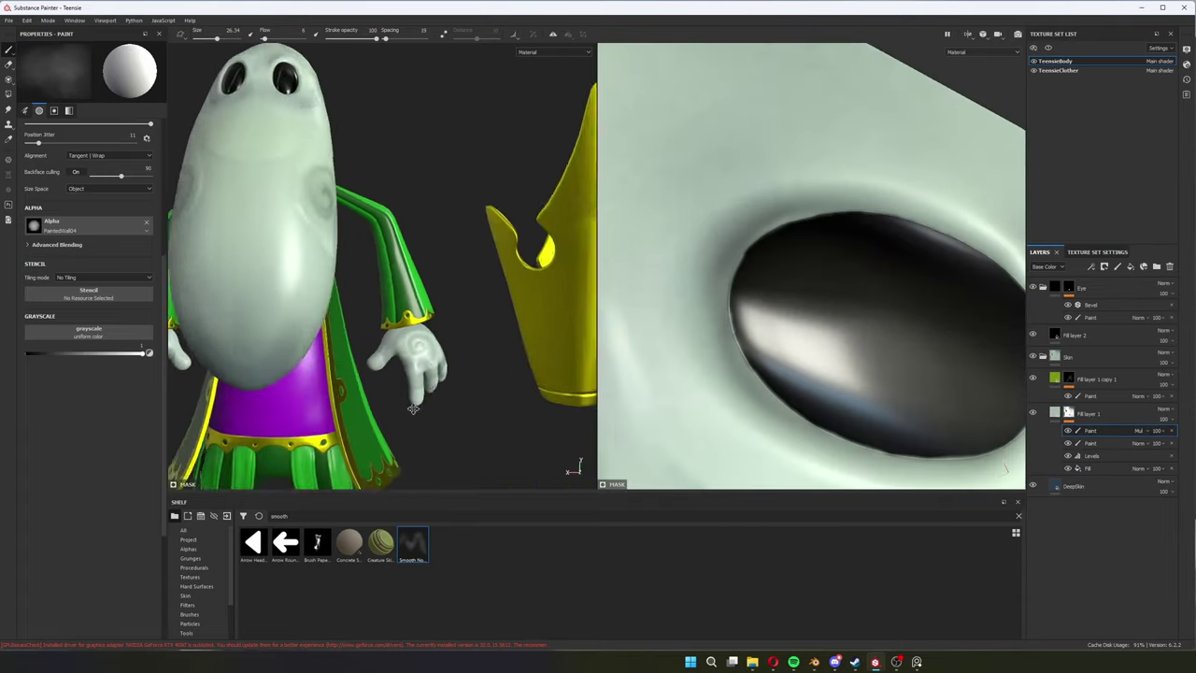
{"action": "key", "text": "f"}
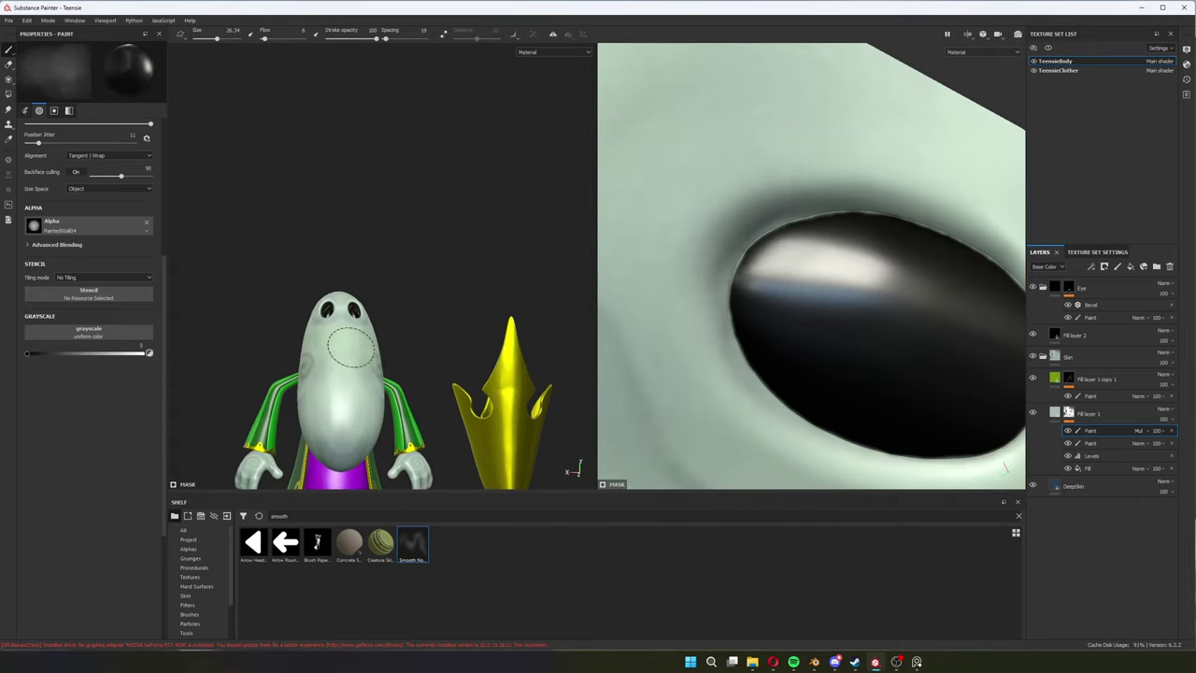
Turn the green skin copy's fill colour teal.
{"action": "left_click", "coordinate": [1095, 379]}
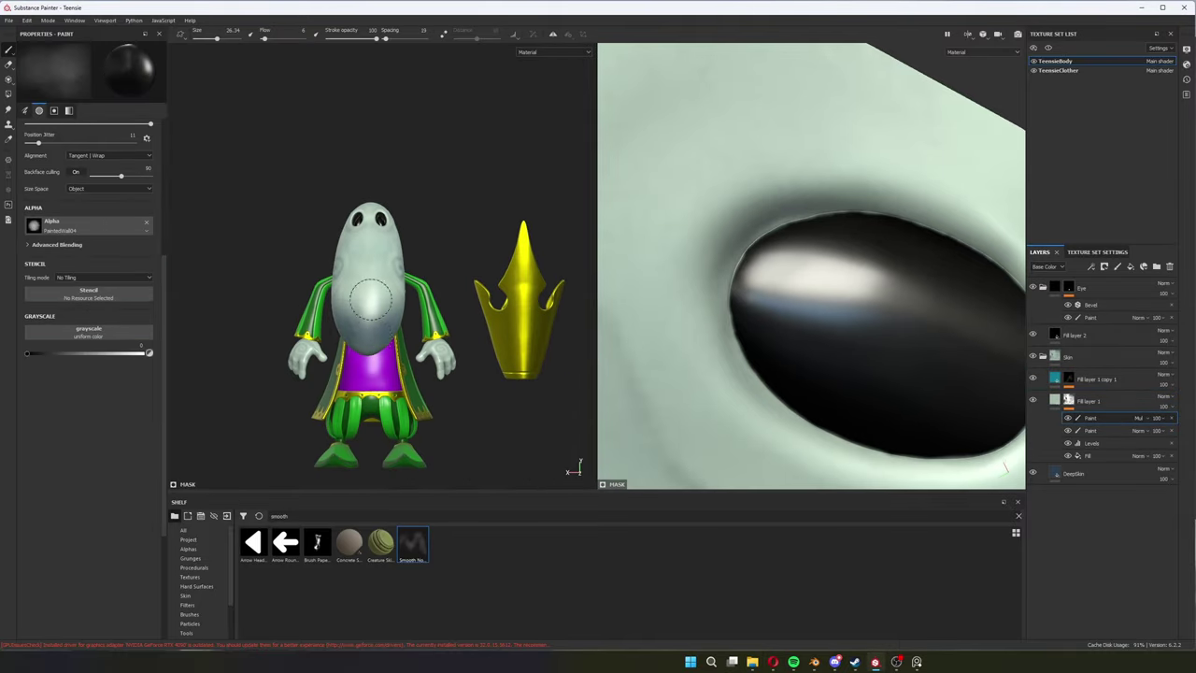
{"action": "mouse_move", "coordinate": [370, 299]}
{"action": "left_mouse_down", "text": "alt"}
{"action": "mouse_move", "coordinate": [241, 376]}
{"action": "mouse_move", "coordinate": [309, 421]}
{"action": "left_mouse_up", "text": "alt"}
{"action": "scroll", "coordinate": [399, 467], "scroll_direction": "up", "scroll_amount": 5}
{"action": "scroll", "coordinate": [371, 248], "scroll_direction": "up", "scroll_amount": 3}
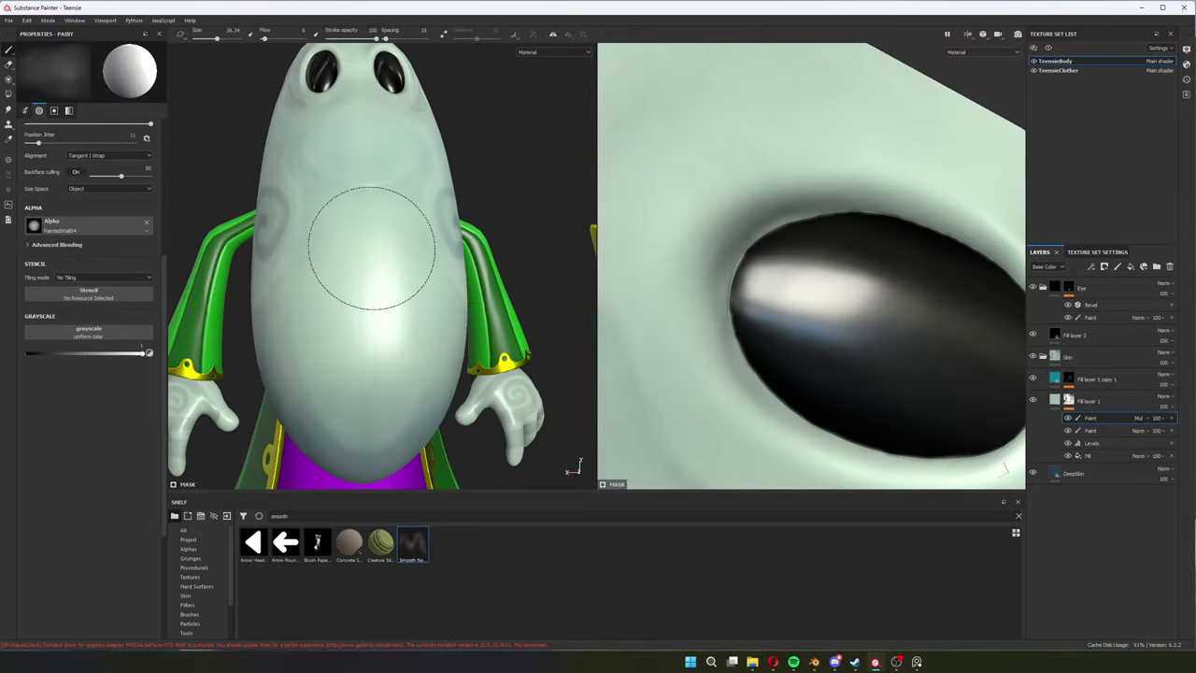
{"action": "left_click_drag", "start_coordinate": [371, 247], "coordinate": [402, 187], "text": "alt"}
{"action": "scroll", "coordinate": [430, 141], "scroll_direction": "down", "scroll_amount": 5}
{"action": "mouse_move", "coordinate": [430, 141]}
{"action": "left_mouse_down", "text": "alt"}
{"action": "mouse_move", "coordinate": [365, 231]}
{"action": "mouse_move", "coordinate": [486, 238]}
{"action": "mouse_move", "coordinate": [562, 227]}
{"action": "mouse_move", "coordinate": [483, 280]}
{"action": "left_mouse_up", "text": "alt"}
Check the skin in base colour and material views, then select the other skin paint layer.
{"action": "key", "text": "c"}
{"action": "key", "text": "m"}
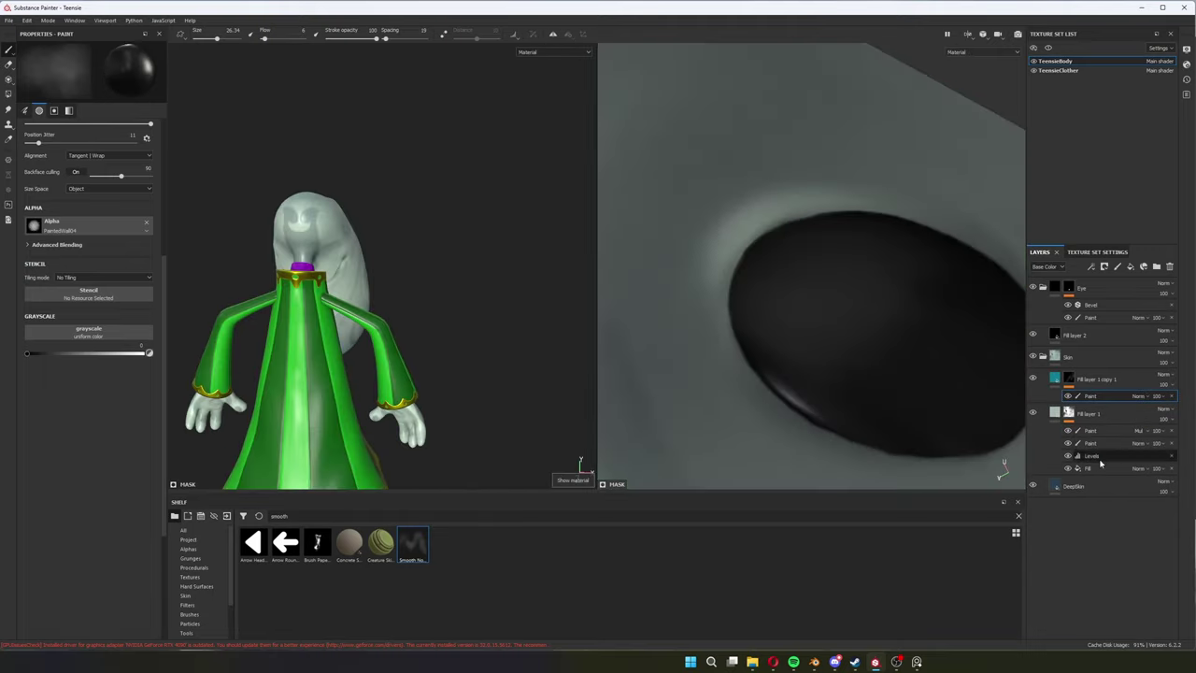
{"action": "left_click_drag", "start_coordinate": [299, 229], "coordinate": [374, 225], "text": "alt"}
{"action": "key", "text": "f"}
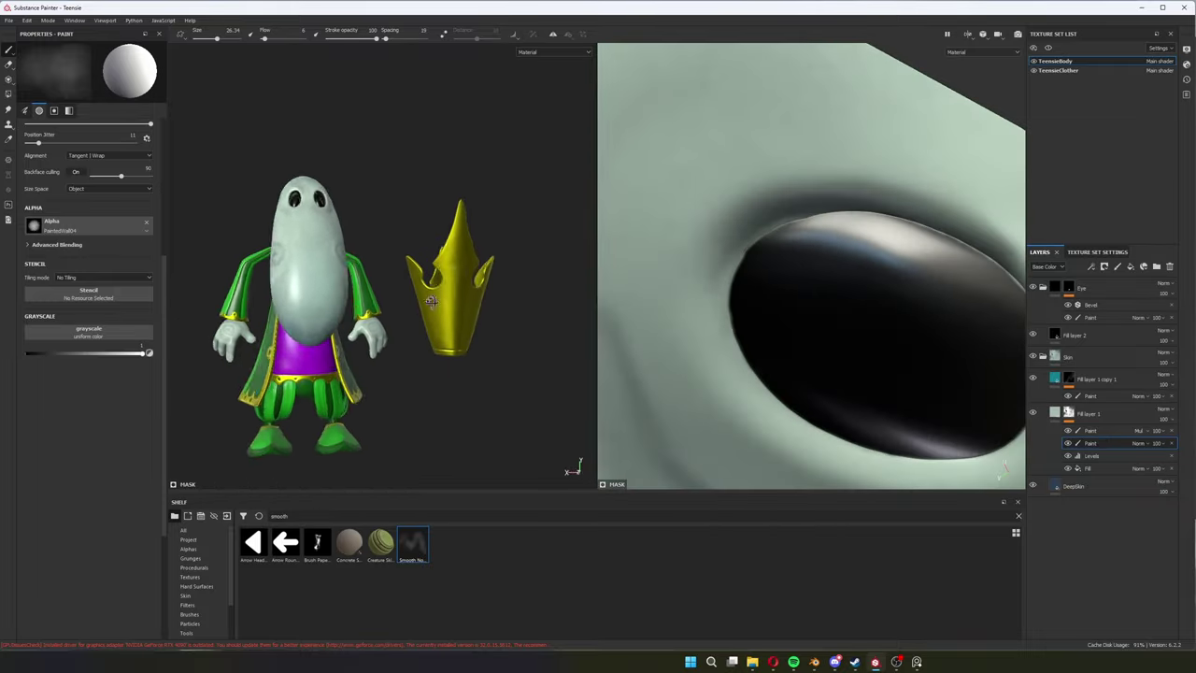
{"action": "scroll", "coordinate": [461, 292], "scroll_direction": "up", "scroll_amount": 3}
{"action": "mouse_move", "coordinate": [461, 293]}
{"action": "left_mouse_down", "text": "alt"}
{"action": "mouse_move", "coordinate": [523, 280]}
{"action": "mouse_move", "coordinate": [280, 301]}
{"action": "left_mouse_up", "text": "alt"}
{"action": "left_click", "coordinate": [1091, 430]}
{"action": "scroll", "coordinate": [374, 281], "scroll_direction": "up", "scroll_amount": 3}
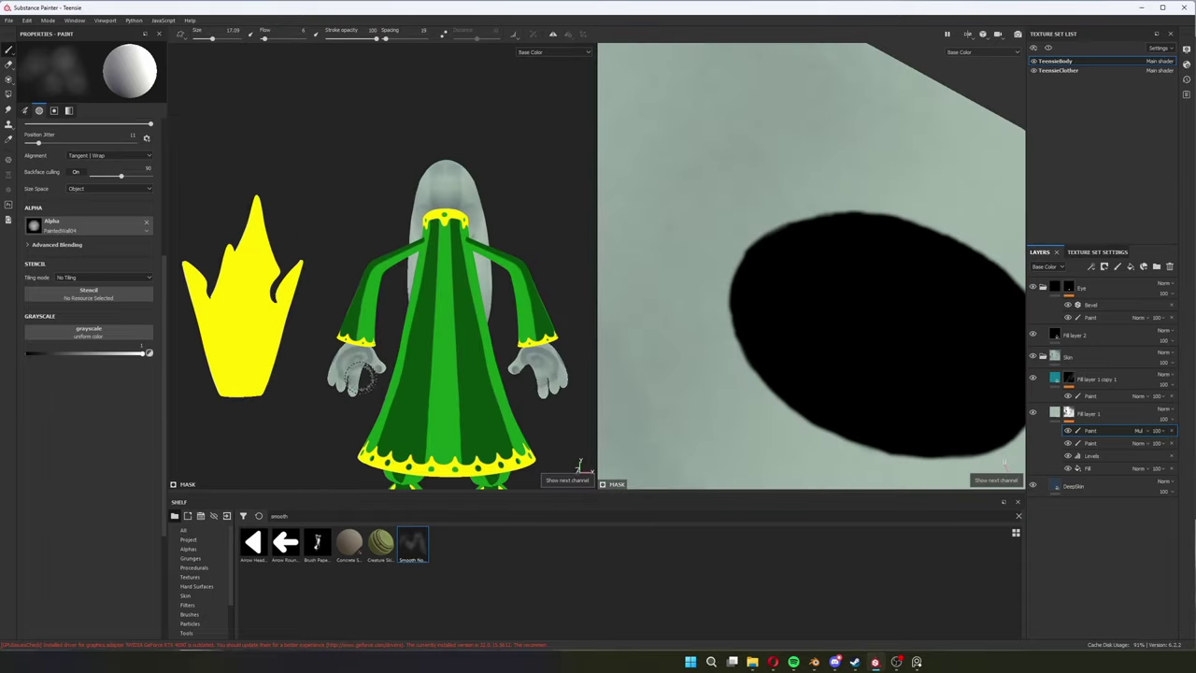
Switch to a single large 3D view and compare base colour and material modes.
{"action": "left_click_drag", "start_coordinate": [484, 346], "coordinate": [822, 128], "text": "alt"}
{"action": "key", "text": "F2"}
{"action": "scroll", "coordinate": [821, 128], "scroll_direction": "up", "scroll_amount": 3}
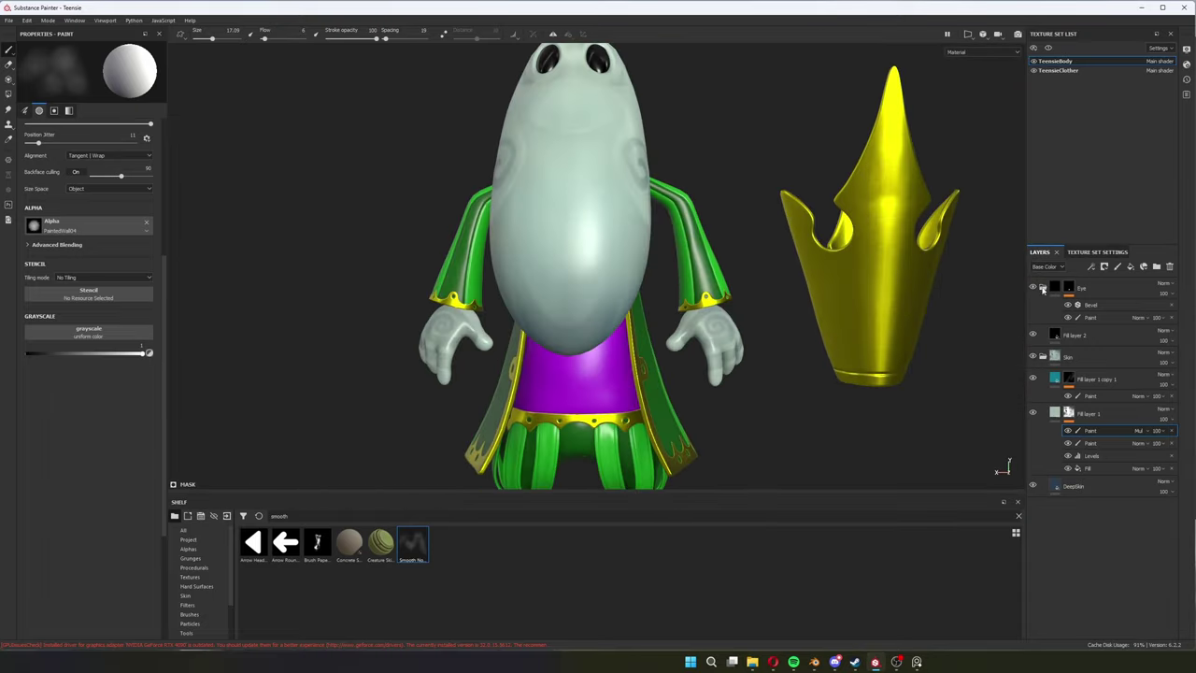
{"action": "scroll", "coordinate": [766, 225], "scroll_direction": "up", "scroll_amount": 3}
{"action": "scroll", "coordinate": [725, 302], "scroll_direction": "up", "scroll_amount": 2}
{"action": "key", "text": "c"}
{"action": "key", "text": "m"}
{"action": "key", "text": "f"}
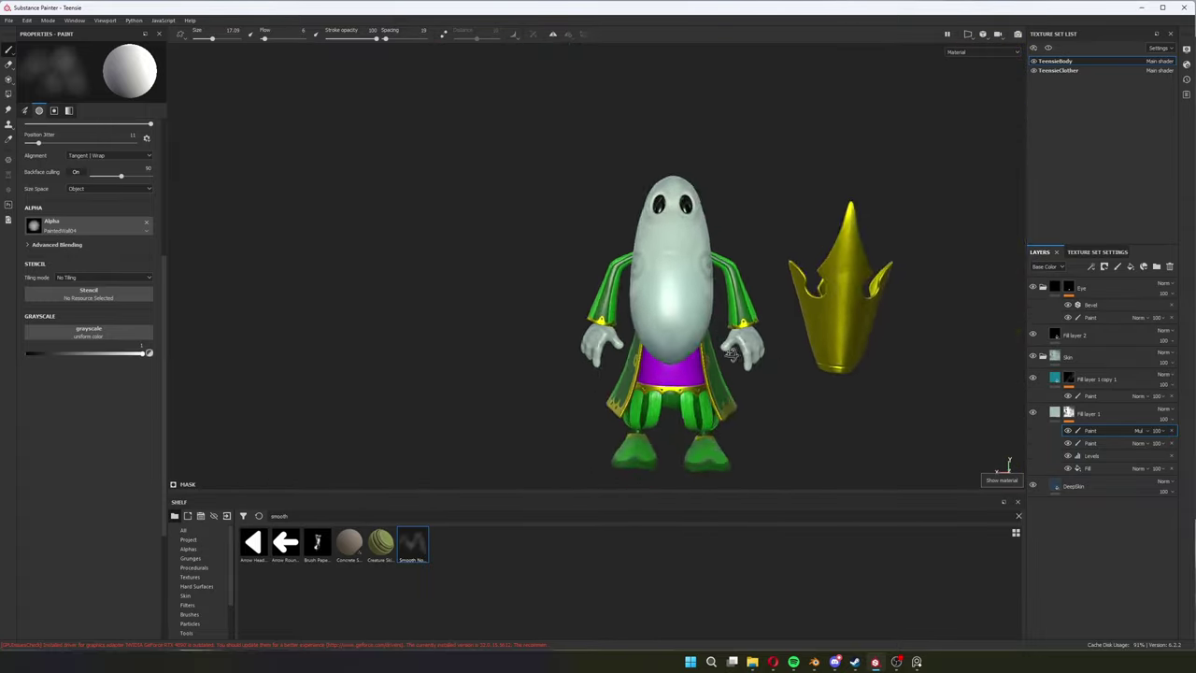
{"action": "left_click_drag", "start_coordinate": [726, 301], "coordinate": [841, 309], "text": "alt"}
{"action": "key", "text": "f"}
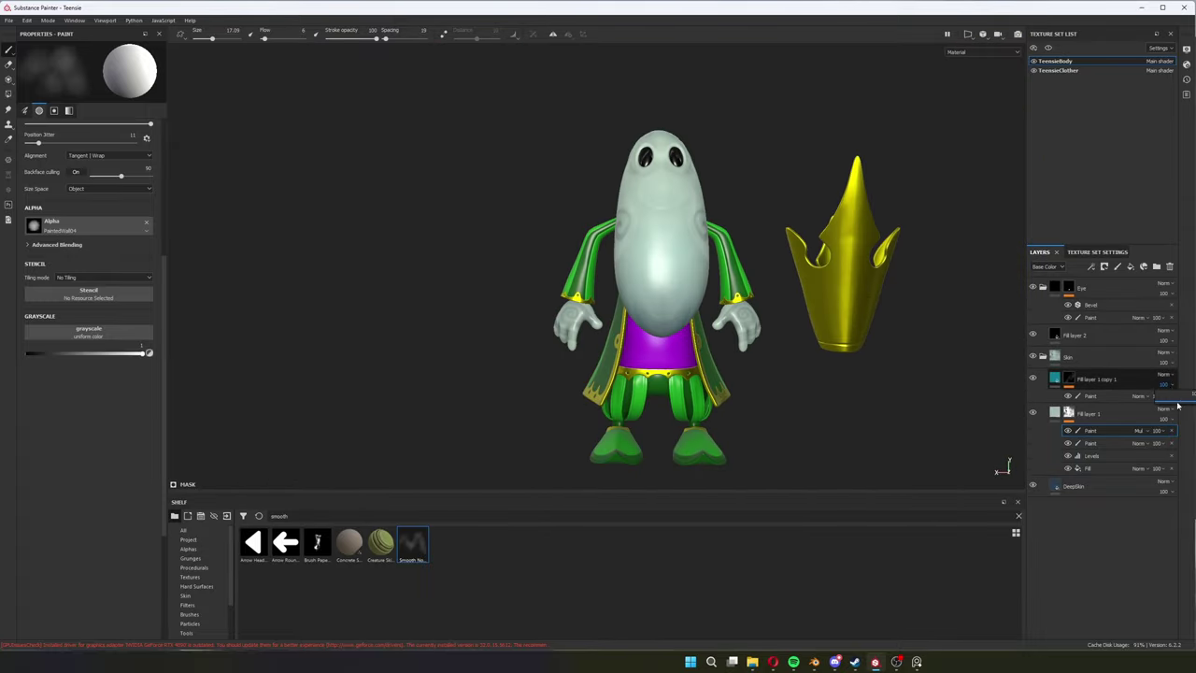
Inspect the green copy's mask and the multiplied shading around the head.
{"action": "scroll", "coordinate": [691, 297], "scroll_direction": "up", "scroll_amount": 2}
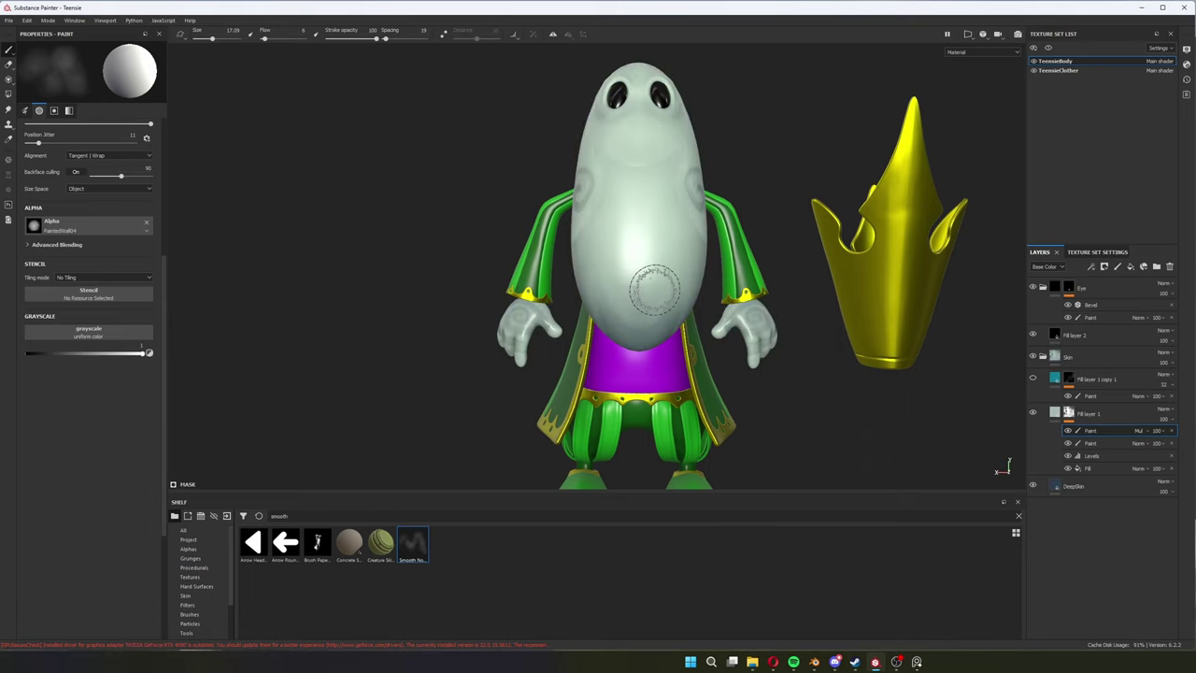
{"action": "scroll", "coordinate": [795, 306], "scroll_direction": "down", "scroll_amount": 2}
{"action": "key", "text": "c"}
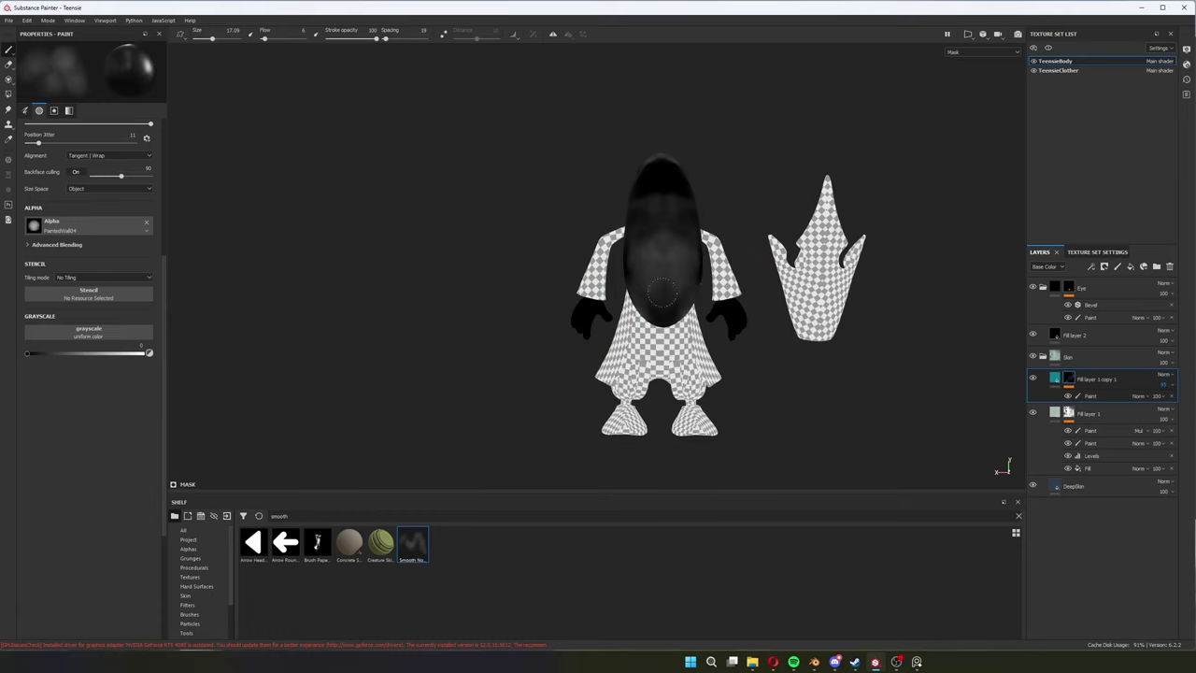
{"action": "scroll", "coordinate": [661, 293], "scroll_direction": "up", "scroll_amount": 2}
{"action": "key", "text": "m"}
{"action": "left_click", "coordinate": [1068, 378], "text": "alt"}
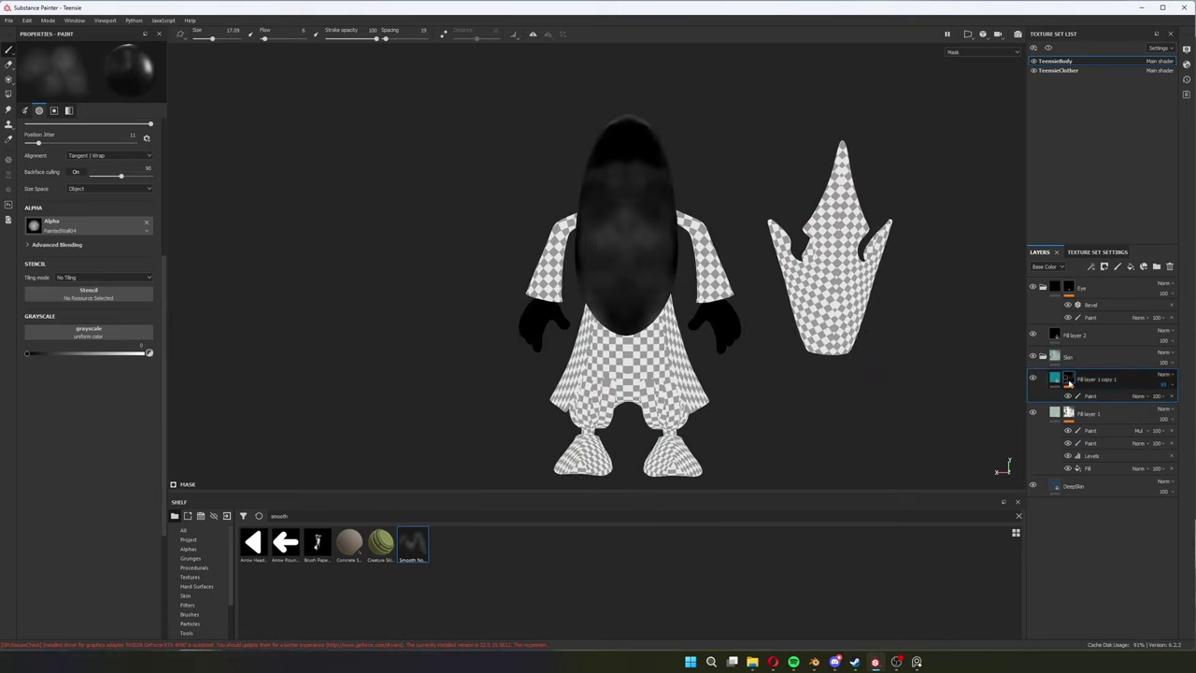
{"action": "left_click_drag", "start_coordinate": [643, 255], "coordinate": [648, 312], "text": "alt"}
{"action": "key", "text": "m"}
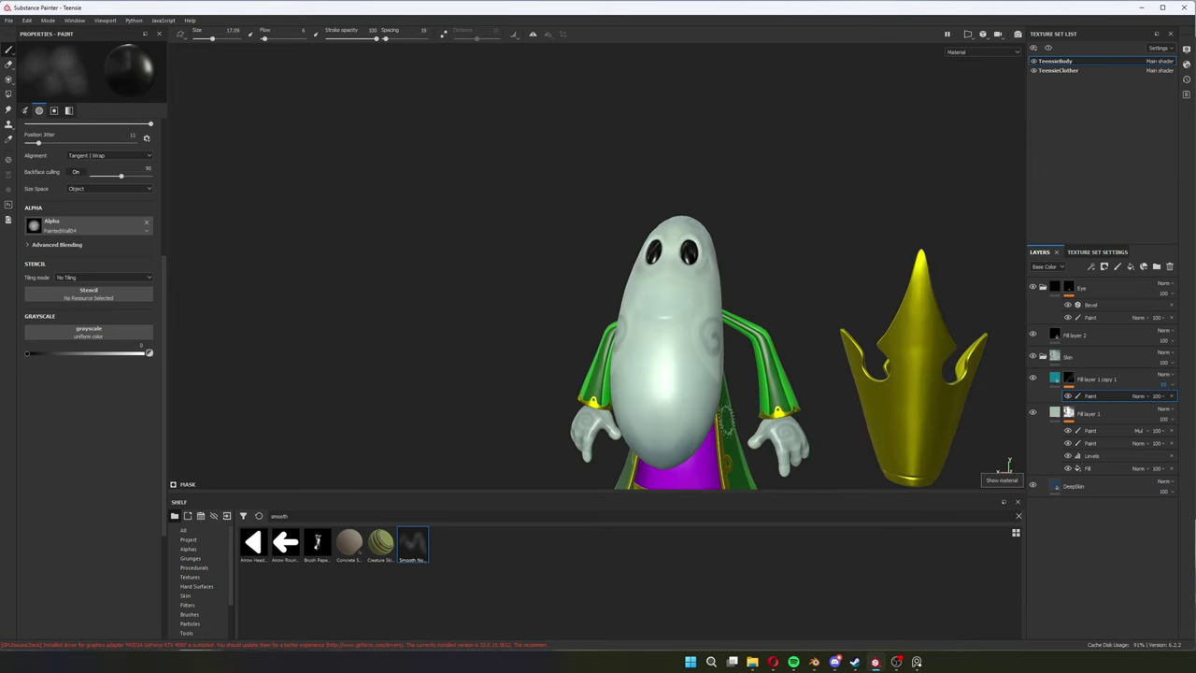
{"action": "left_click", "coordinate": [1091, 430]}
{"action": "scroll", "coordinate": [777, 390], "scroll_direction": "up", "scroll_amount": 3}
{"action": "key", "text": "c"}
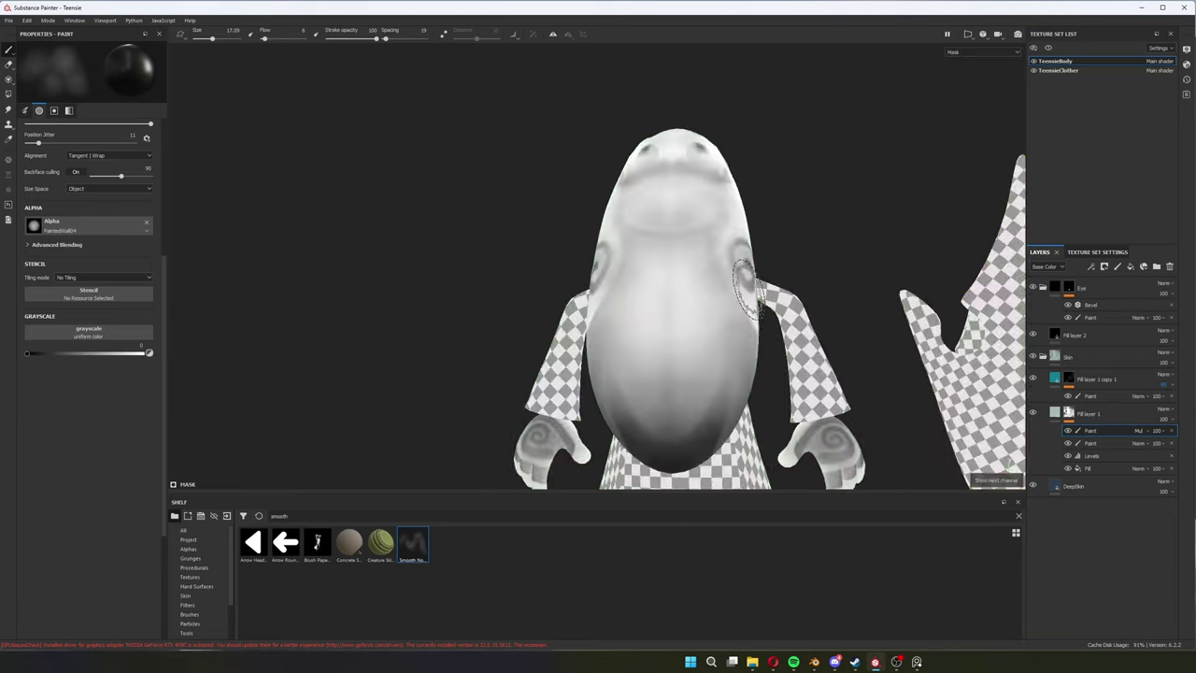
{"action": "left_click_drag", "start_coordinate": [654, 281], "coordinate": [1154, 537], "text": "alt"}
{"action": "key", "text": "m"}
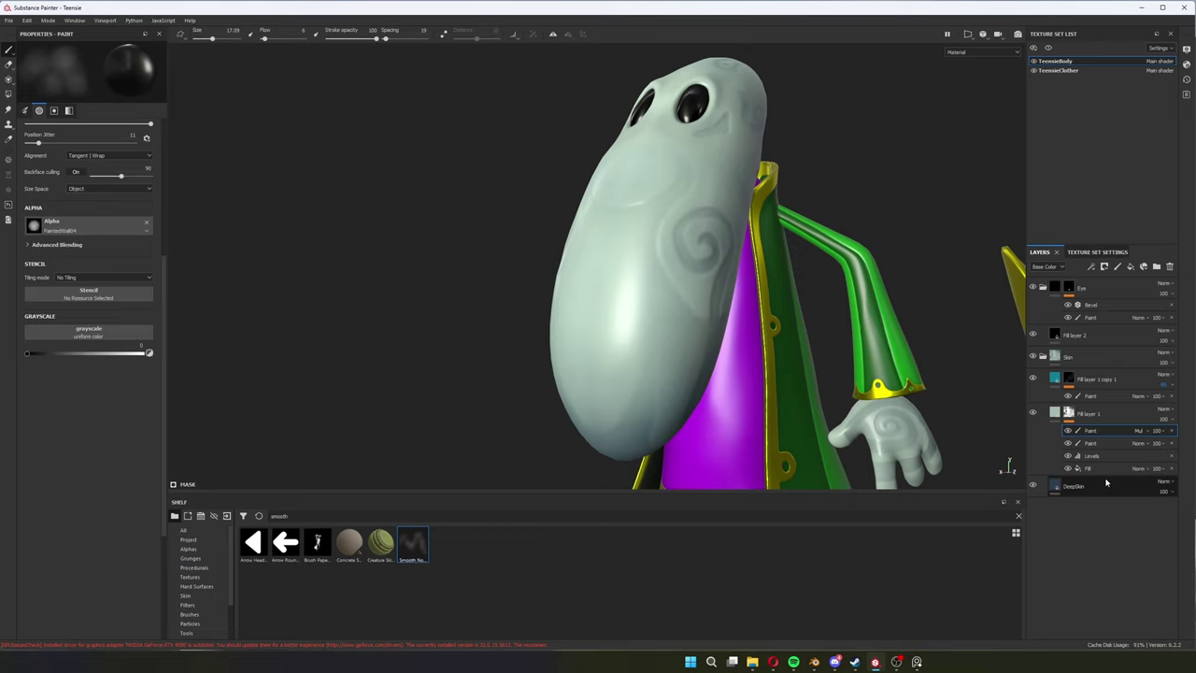
Raise the skin fill layer's roughness from about 0.41 to 0.72.
{"action": "left_click", "coordinate": [1089, 413]}
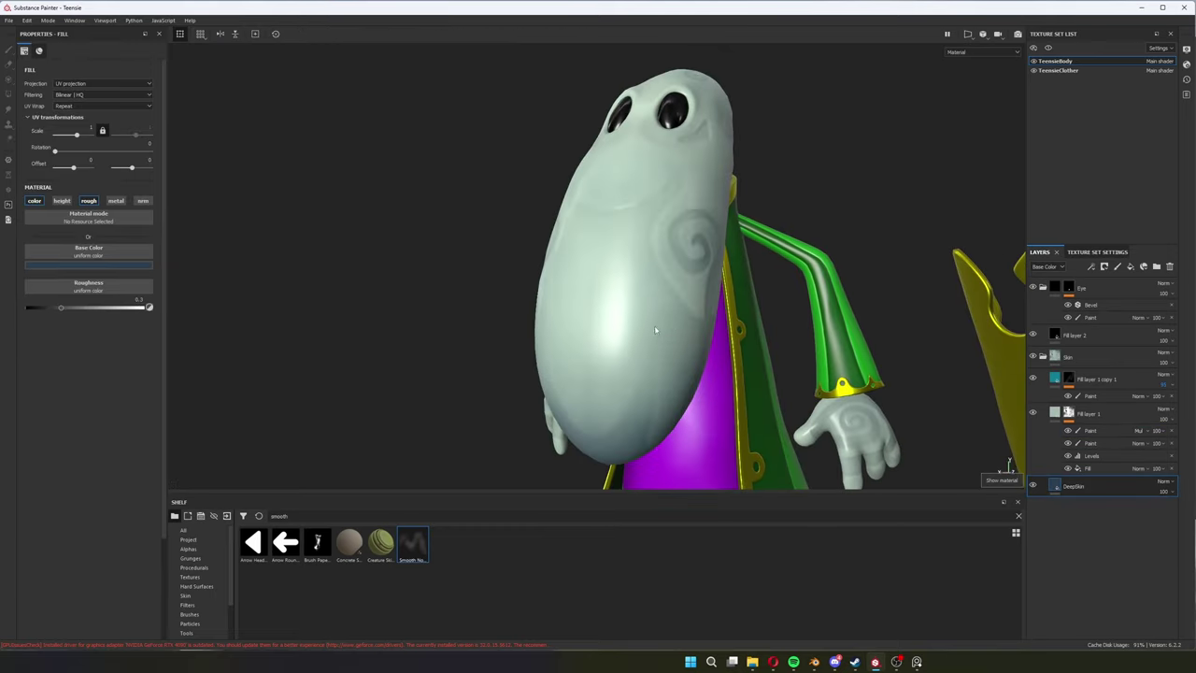
{"action": "key", "text": "c"}
{"action": "key", "text": "c"}
{"action": "left_click_drag", "start_coordinate": [61, 308], "coordinate": [110, 307]}
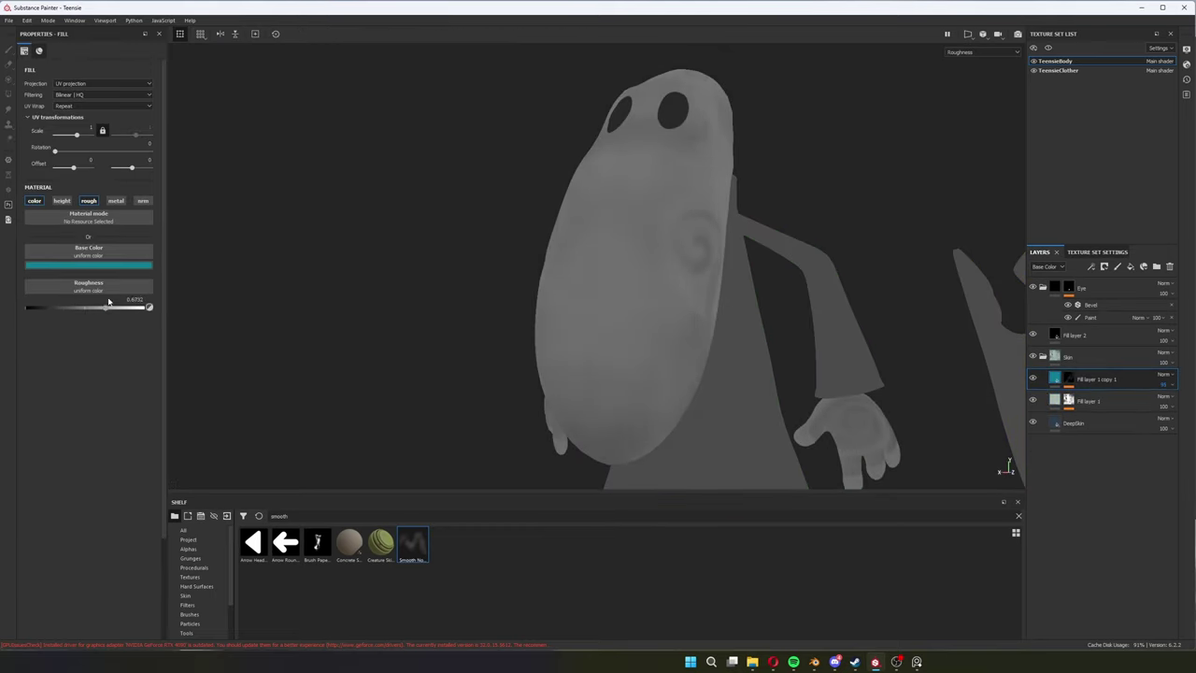
{"action": "key", "text": "m"}
{"action": "mouse_move", "coordinate": [662, 312]}
{"action": "left_mouse_down", "text": "alt"}
{"action": "mouse_move", "coordinate": [729, 274]}
{"action": "mouse_move", "coordinate": [654, 289]}
{"action": "left_mouse_up", "text": "alt"}
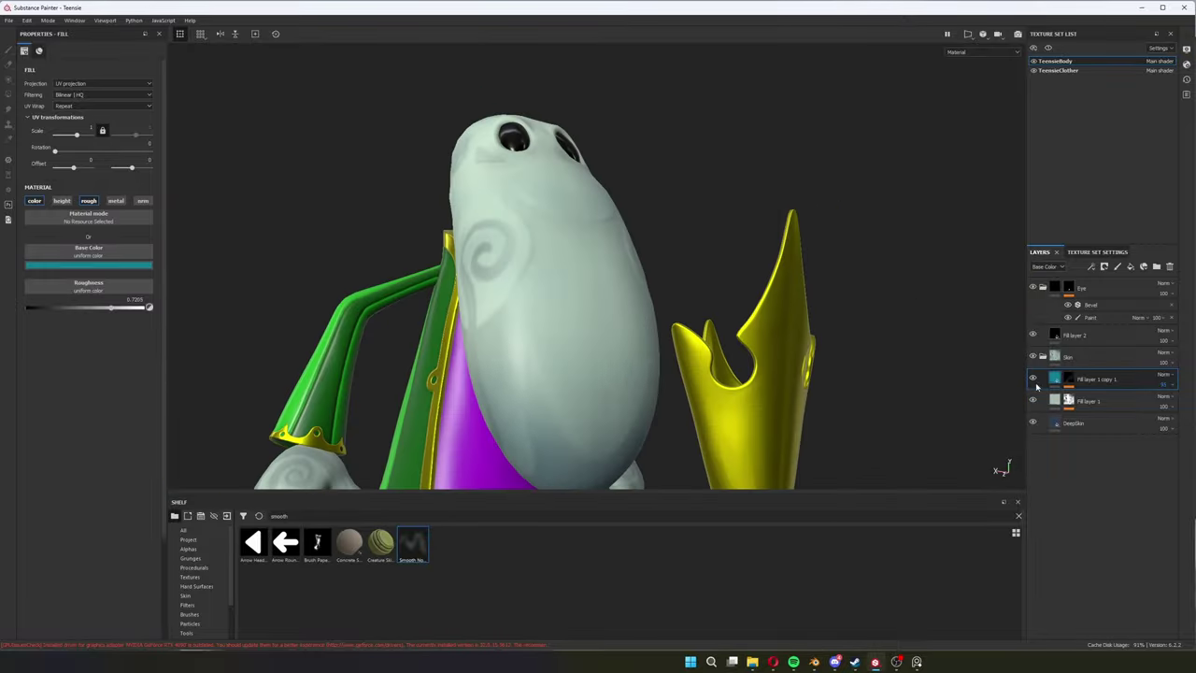
Add Fill layer 3 and select Fill layer 1 copy 1 for painting.
{"action": "left_click", "coordinate": [1074, 422]}
{"action": "left_click_drag", "start_coordinate": [601, 324], "coordinate": [710, 317], "text": "alt"}
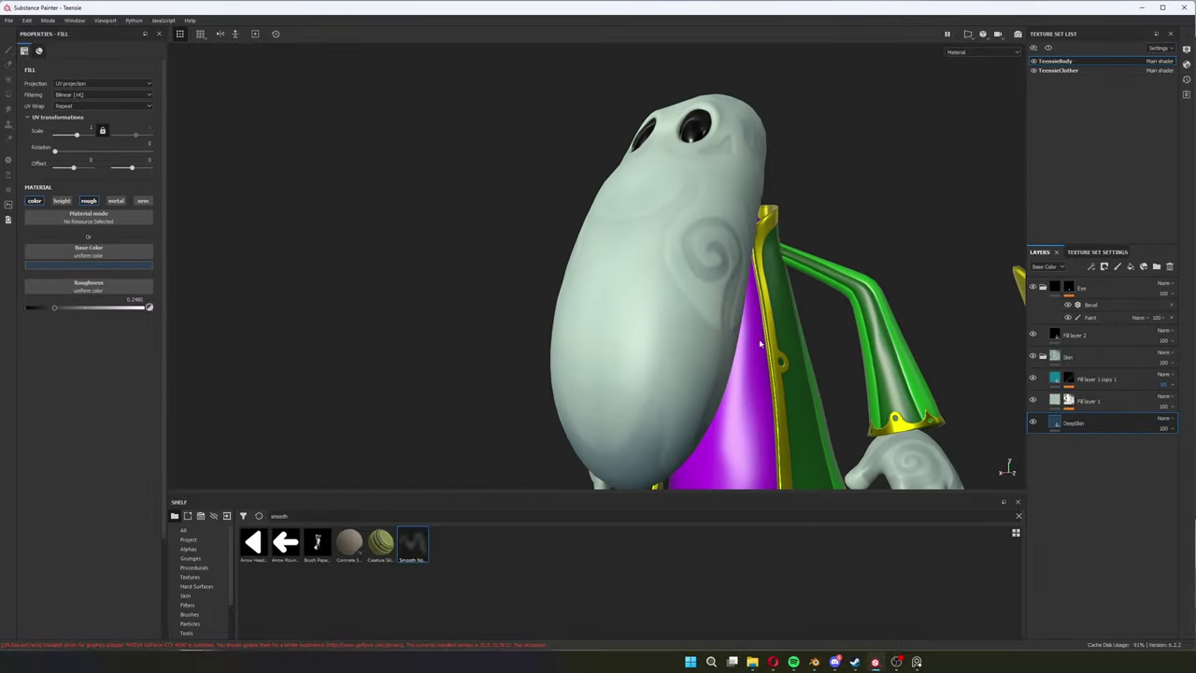
{"action": "key", "text": "c"}
{"action": "key", "text": "c"}
{"action": "key", "text": "c"}
{"action": "left_click", "coordinate": [1130, 266]}
{"action": "left_click", "coordinate": [1099, 401]}
{"action": "key", "text": "c"}
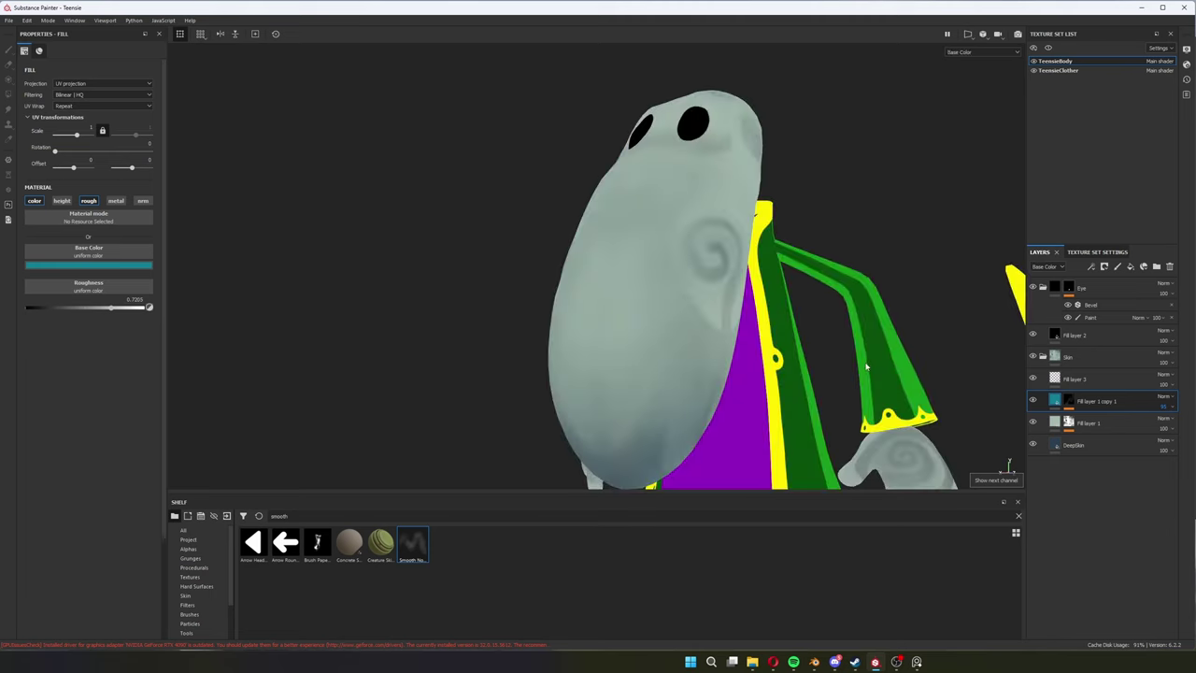
{"action": "key", "text": "1"}
{"action": "type", "text": "noise"}
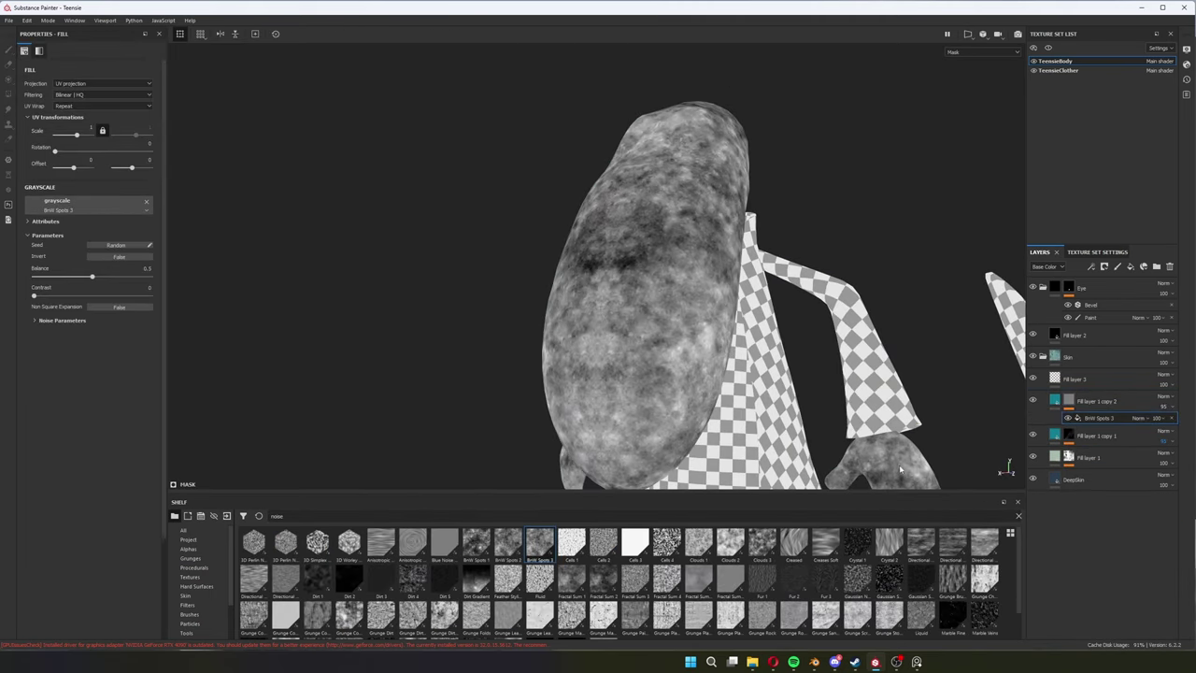
Swap the copy's mask noise to Perlin Noise and adjust its sliders.
{"action": "left_click", "coordinate": [381, 580]}
{"action": "scroll", "coordinate": [302, 601], "scroll_direction": "down", "scroll_amount": 1}
{"action": "left_click", "coordinate": [445, 619]}
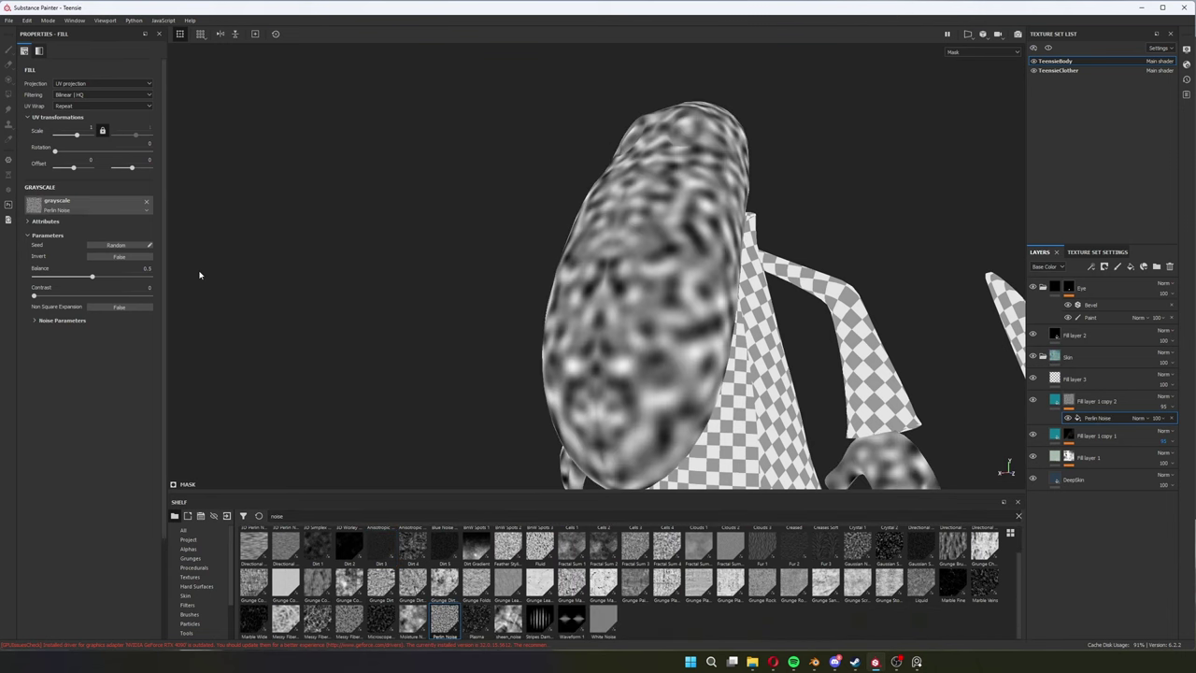
{"action": "left_click", "coordinate": [61, 320]}
{"action": "left_click_drag", "start_coordinate": [93, 338], "coordinate": [149, 339]}
{"action": "left_click_drag", "start_coordinate": [34, 357], "coordinate": [88, 357]}
Multiply Moisture Noise and a Gaussian Spots 2 fill into the mask, with a reddish tint.
{"action": "left_click_drag", "start_coordinate": [413, 619], "coordinate": [1103, 418]}
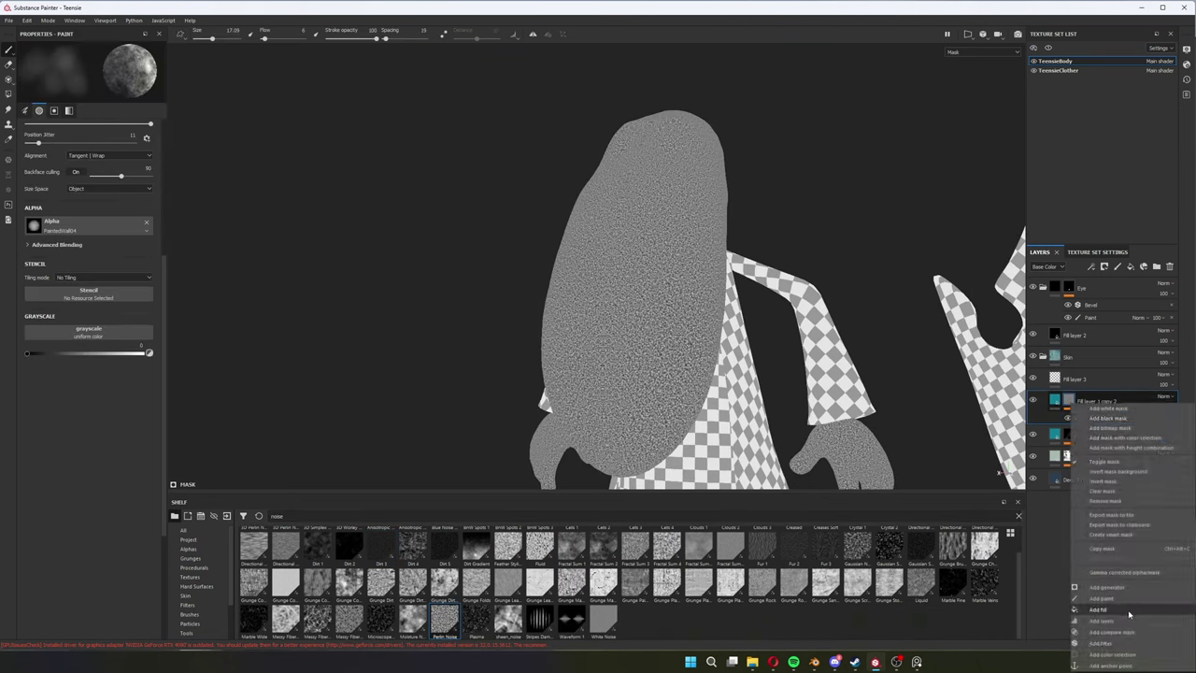
{"action": "left_click_drag", "start_coordinate": [475, 361], "coordinate": [724, 304], "text": "alt"}
{"action": "right_click", "coordinate": [1103, 417]}
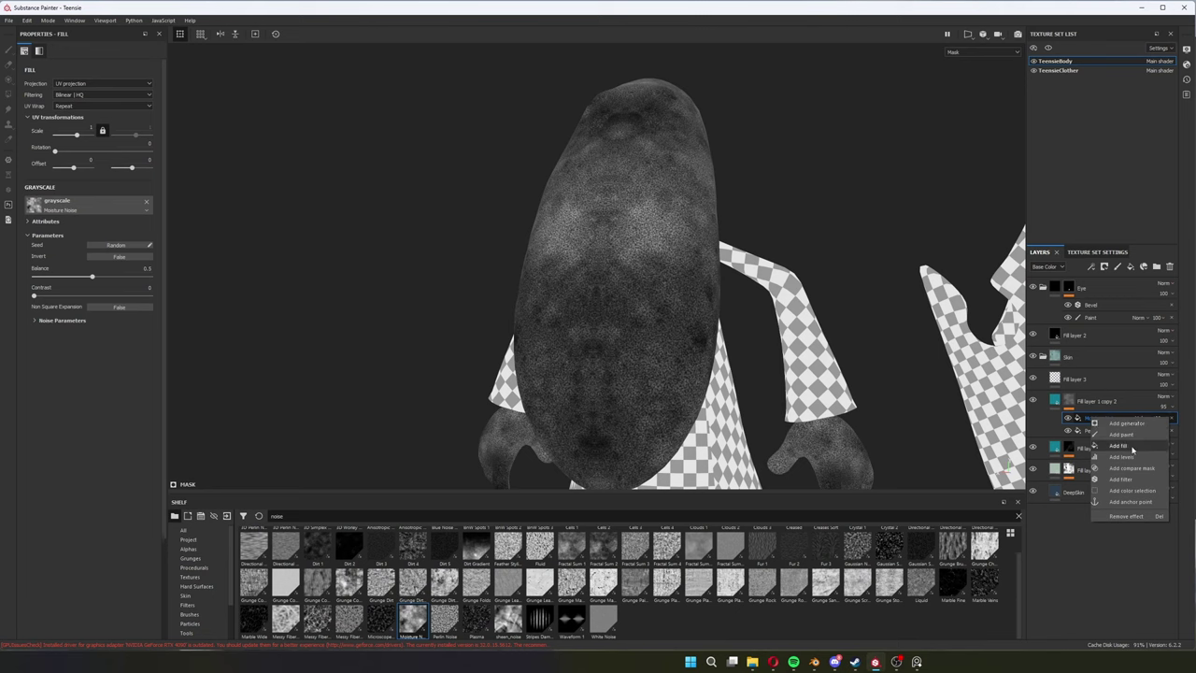
{"action": "left_click", "coordinate": [1112, 467]}
{"action": "scroll", "coordinate": [685, 575], "scroll_direction": "up", "scroll_amount": 2}
{"action": "left_click_drag", "start_coordinate": [70, 206], "coordinate": [75, 204]}
{"action": "left_click", "coordinate": [1140, 417]}
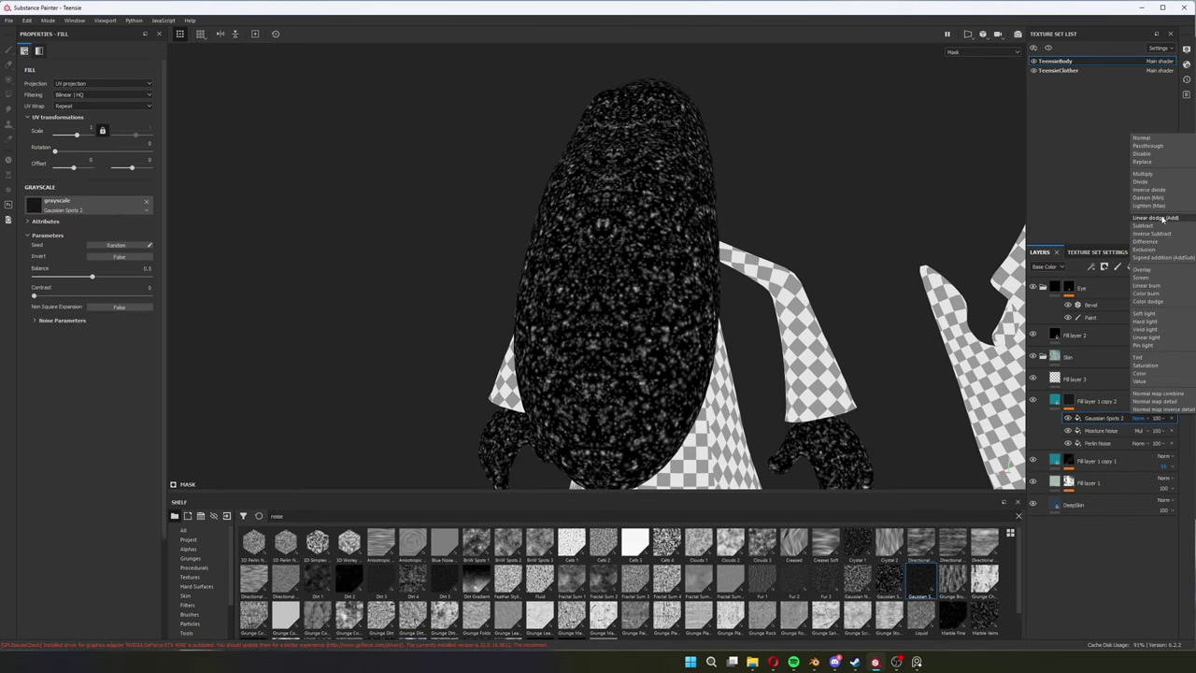
{"action": "left_click", "coordinate": [1150, 280]}
{"action": "left_click", "coordinate": [1140, 417]}
{"action": "left_click", "coordinate": [1149, 234]}
{"action": "left_click", "coordinate": [1056, 401]}
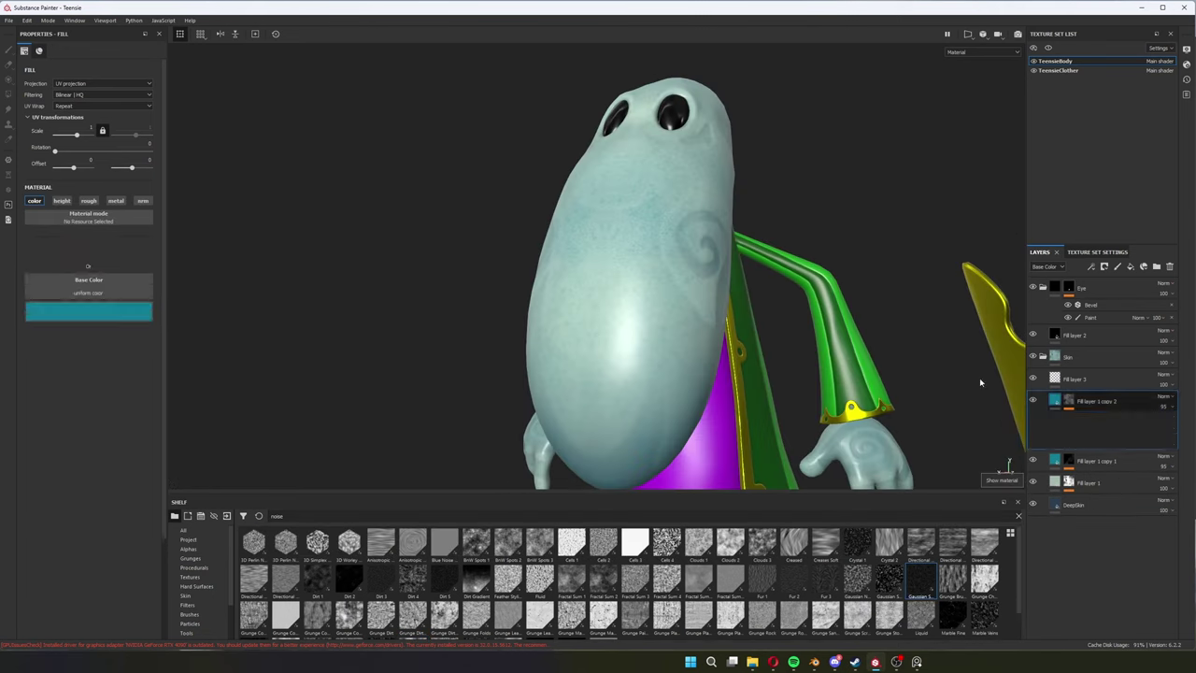
{"action": "left_click", "coordinate": [80, 409]}
Make the tint layer set only roughness at 0.3021 and delete Fill layer 3.
{"action": "key", "text": "f"}
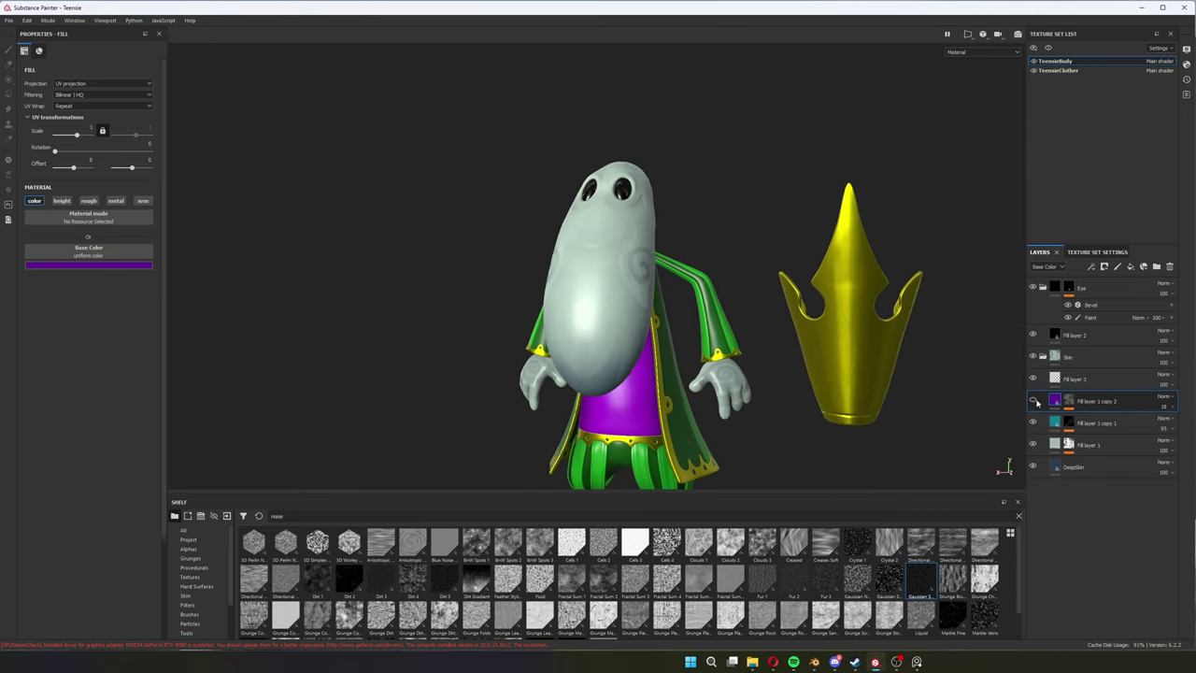
{"action": "key", "text": "f"}
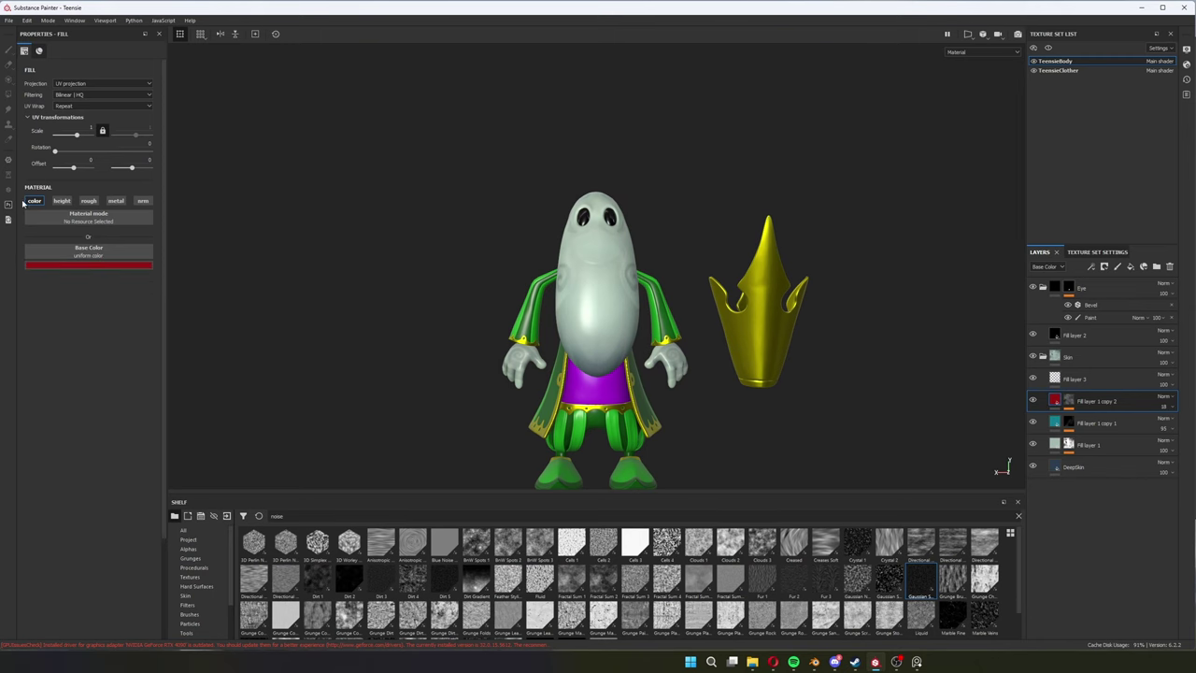
{"action": "left_click", "coordinate": [89, 200]}
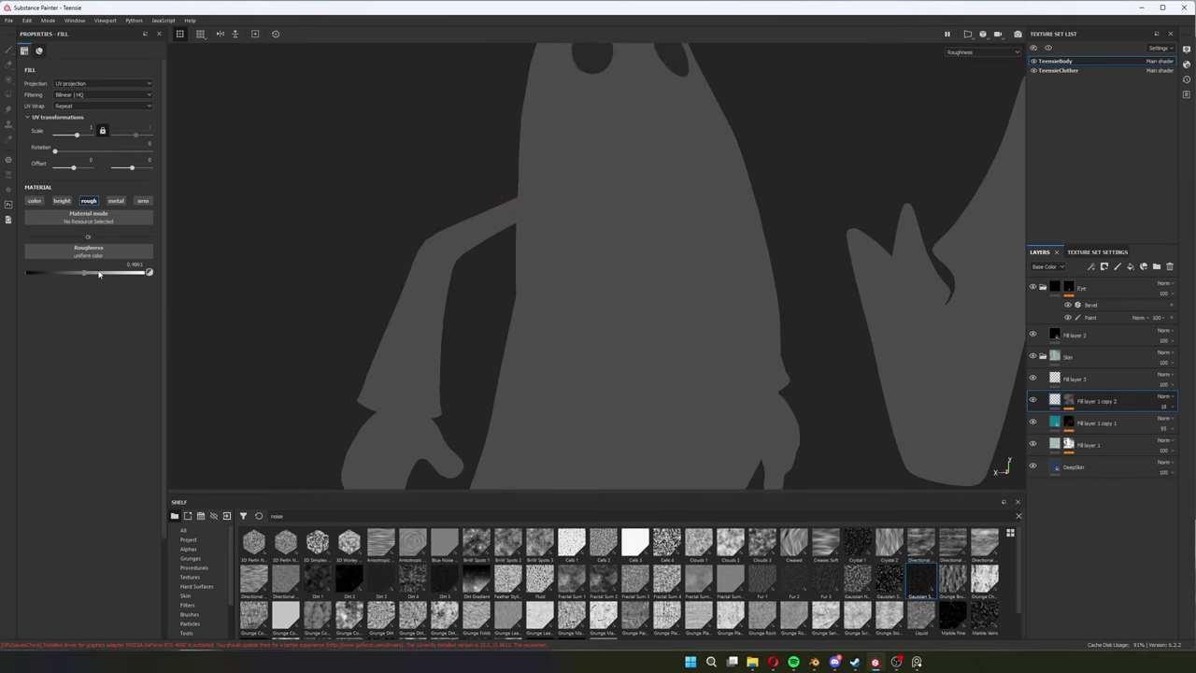
{"action": "left_click", "coordinate": [1093, 401]}
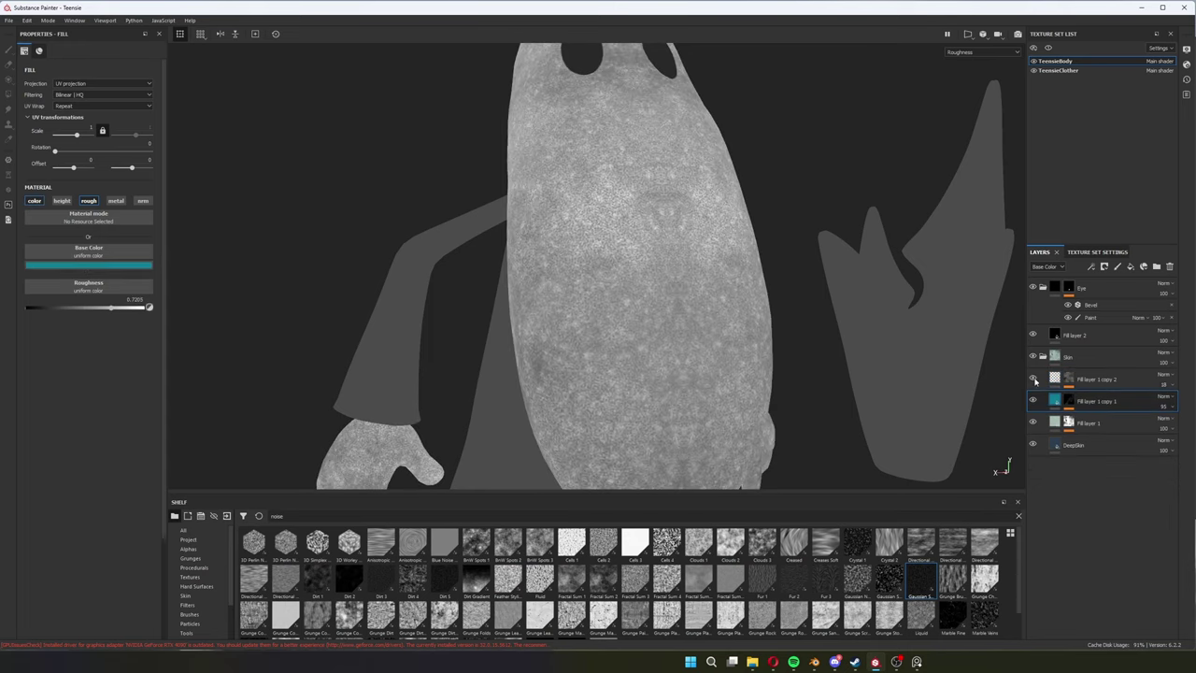
{"action": "left_click", "coordinate": [1035, 380]}
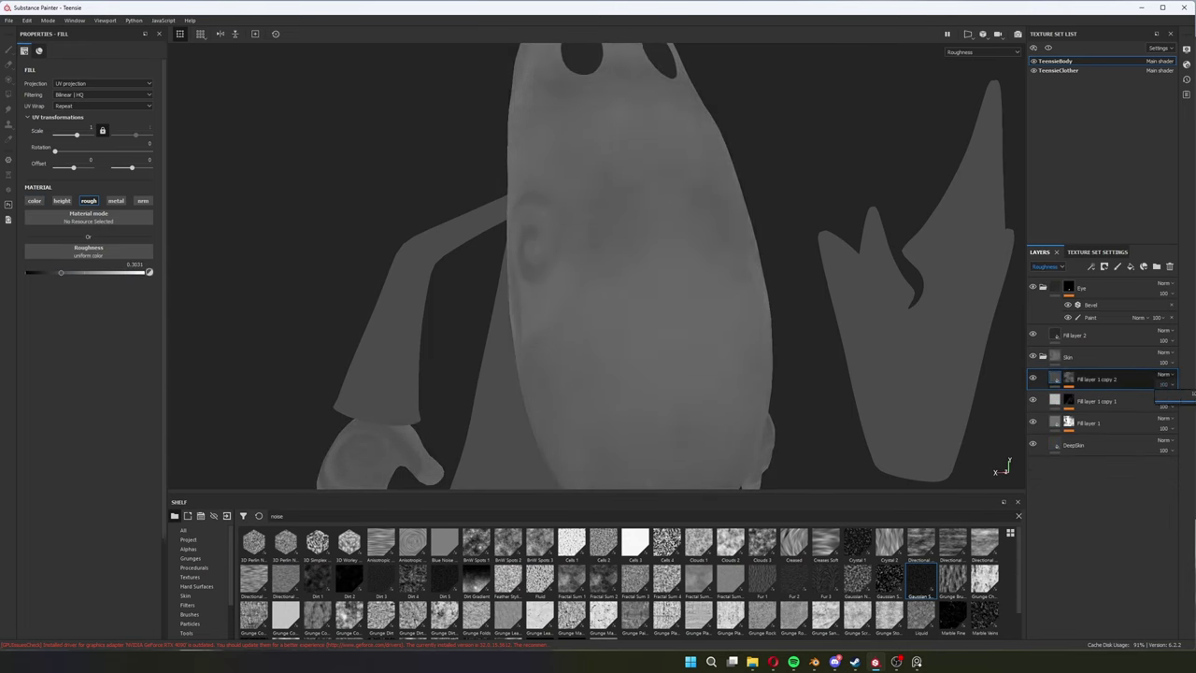
{"action": "key", "text": "m"}
{"action": "mouse_move", "coordinate": [694, 355]}
{"action": "left_mouse_down", "text": "alt"}
{"action": "mouse_move", "coordinate": [538, 337]}
{"action": "mouse_move", "coordinate": [704, 295]}
{"action": "mouse_move", "coordinate": [872, 393]}
{"action": "left_mouse_up", "text": "alt"}
{"action": "key", "text": "m"}
{"action": "key", "text": "m"}
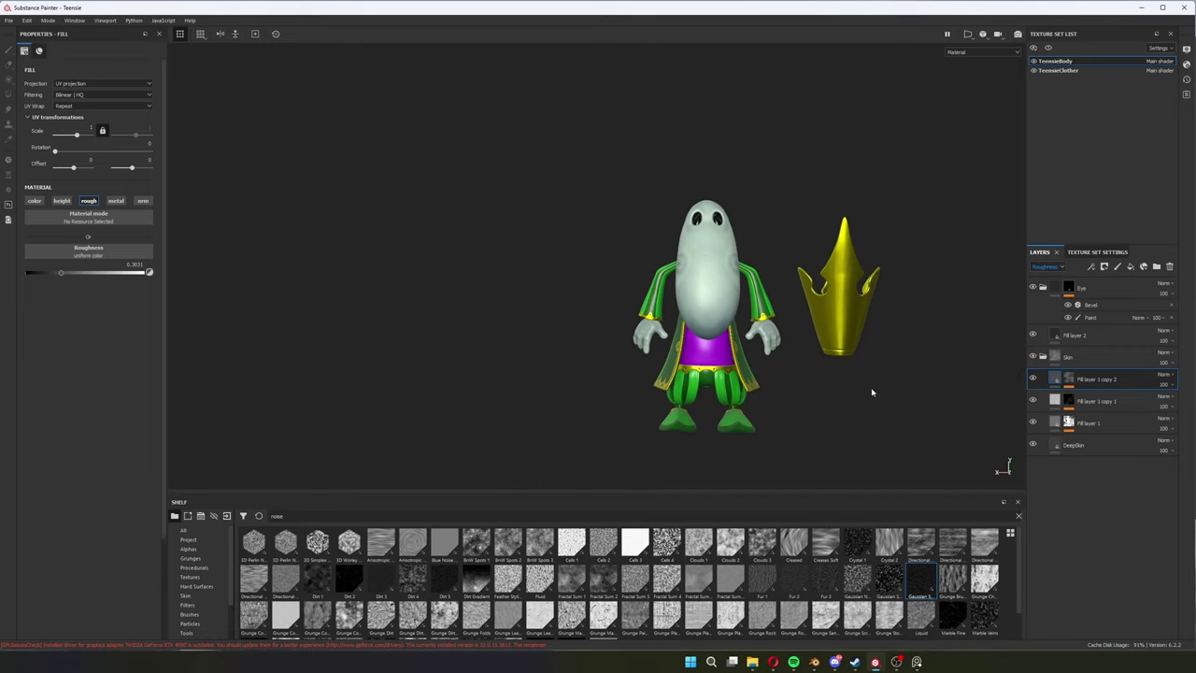
{"action": "scroll", "coordinate": [710, 422], "scroll_direction": "up", "scroll_amount": 5}
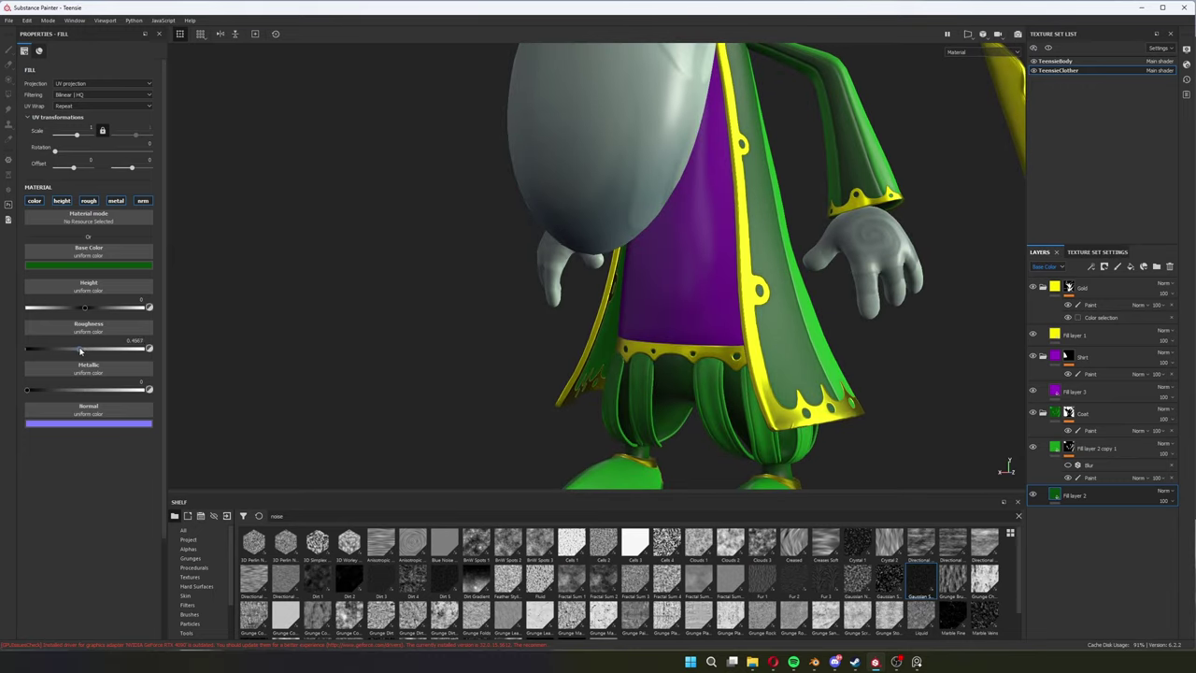
Add a paint effect to Fill layer 2's mask in the Shirt folder with the Basic Hard brush.
{"action": "left_click_drag", "start_coordinate": [598, 373], "coordinate": [702, 380], "text": "alt"}
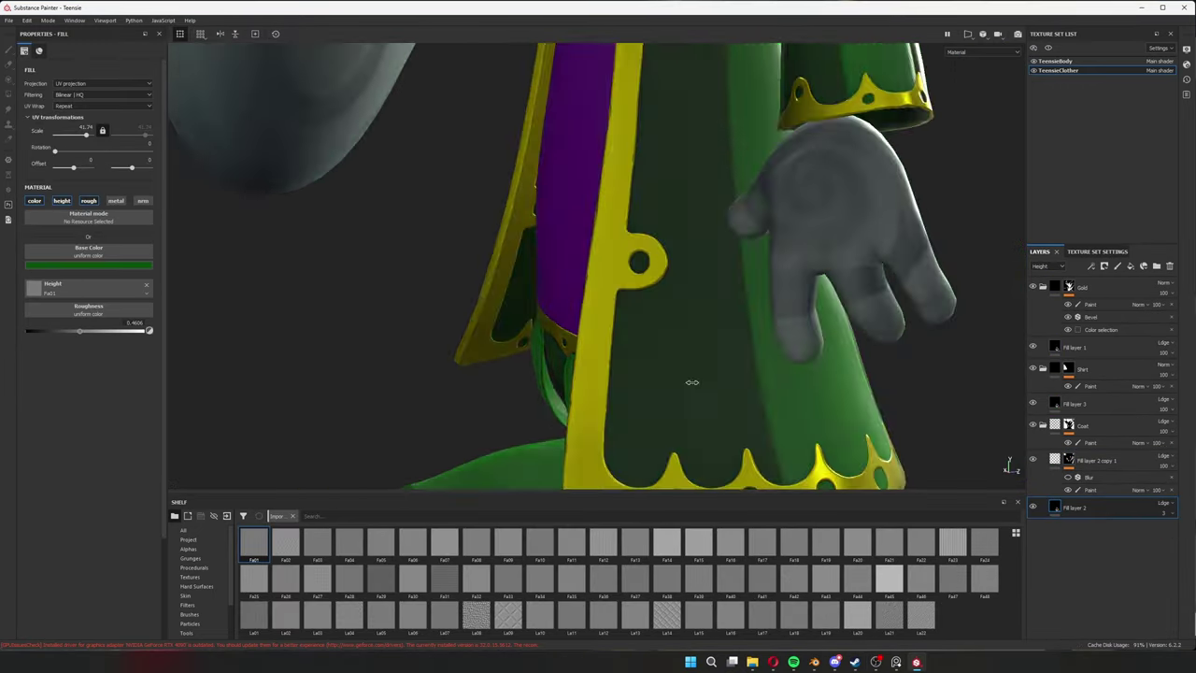
{"action": "left_click_drag", "start_coordinate": [691, 383], "coordinate": [906, 433], "text": "alt"}
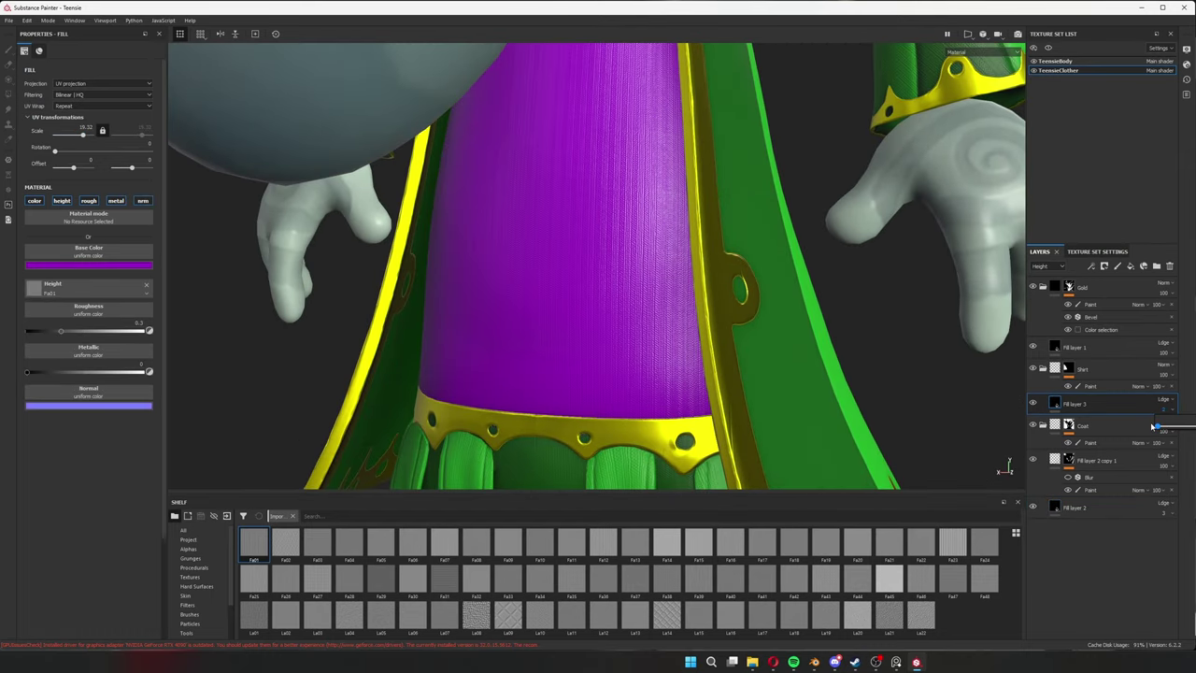
{"action": "left_click", "coordinate": [1173, 371]}
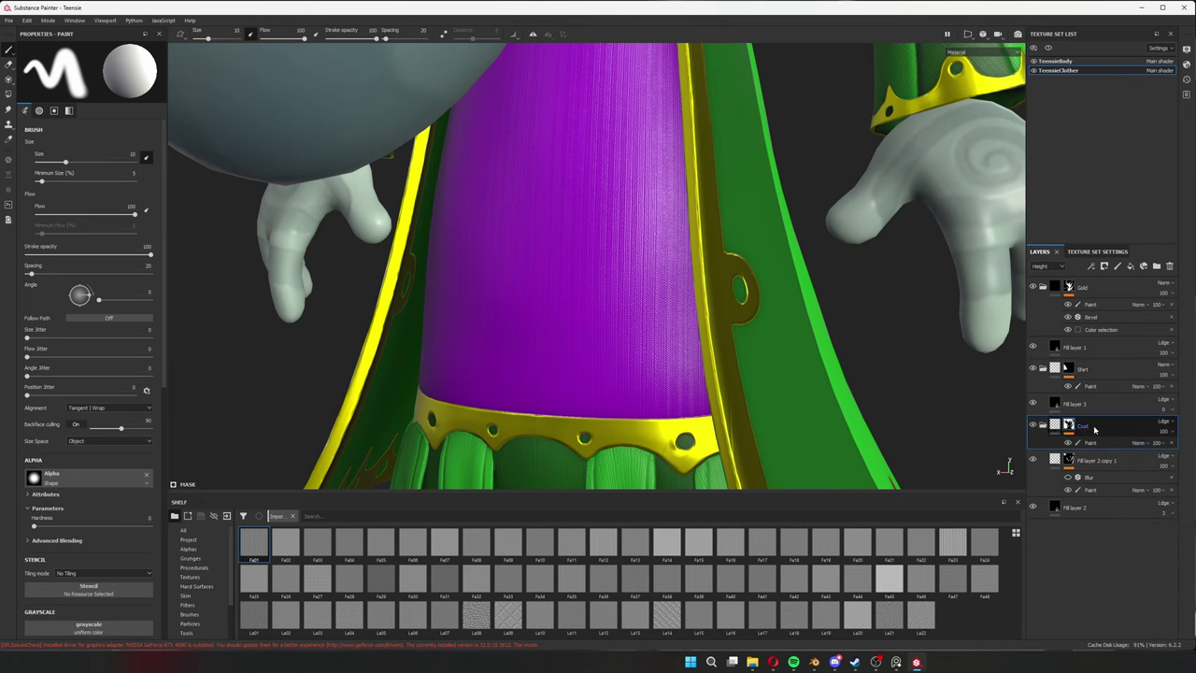
{"action": "right_click", "coordinate": [1074, 508]}
{"action": "left_click", "coordinate": [1093, 411]}
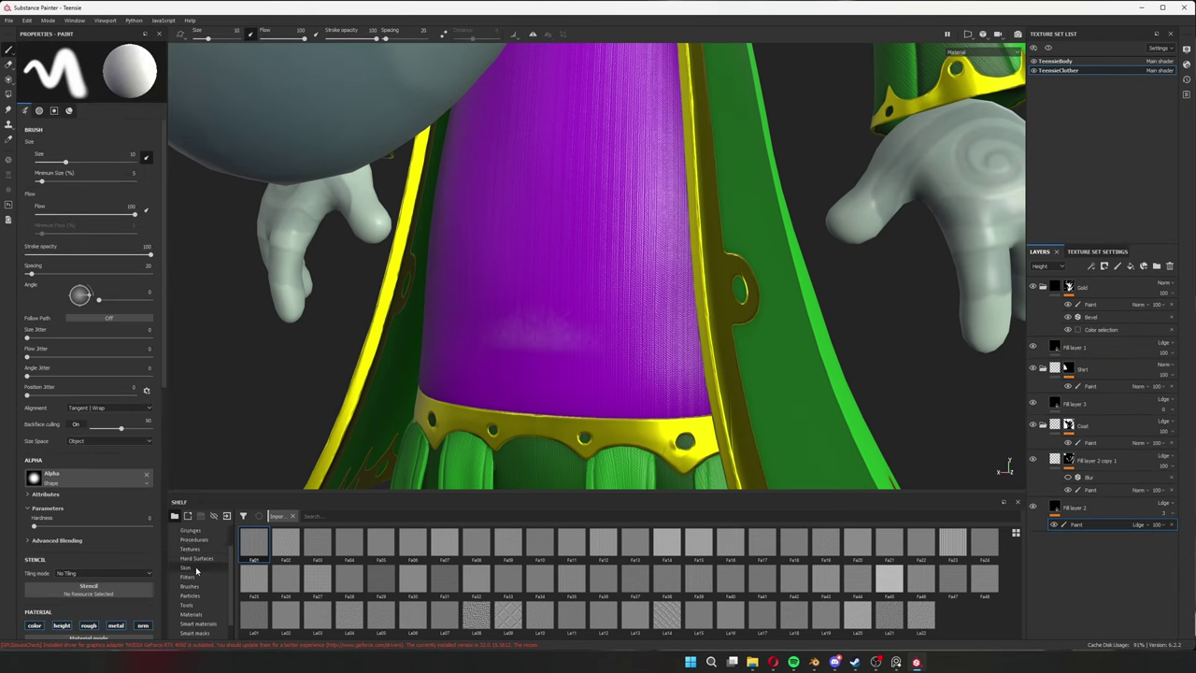
{"action": "left_click", "coordinate": [189, 585]}
{"action": "left_click", "coordinate": [540, 542]}
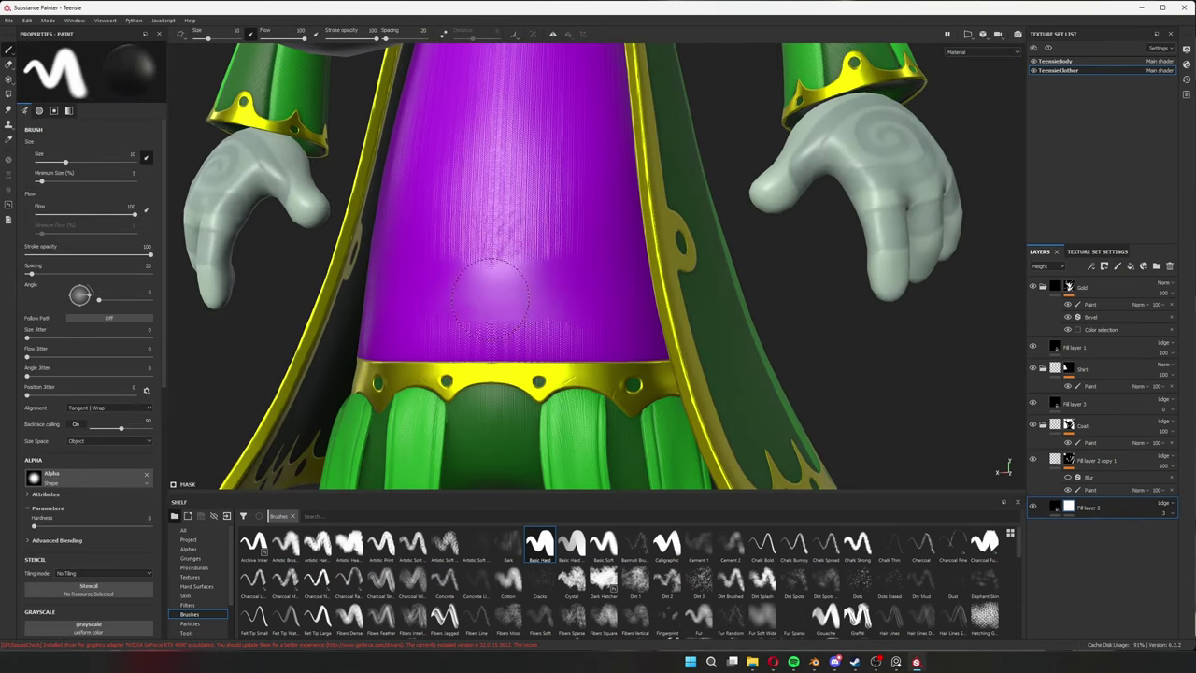
Paint black into Fill layer 2's mask to hide part of the purple panel.
{"action": "key", "text": "F1"}
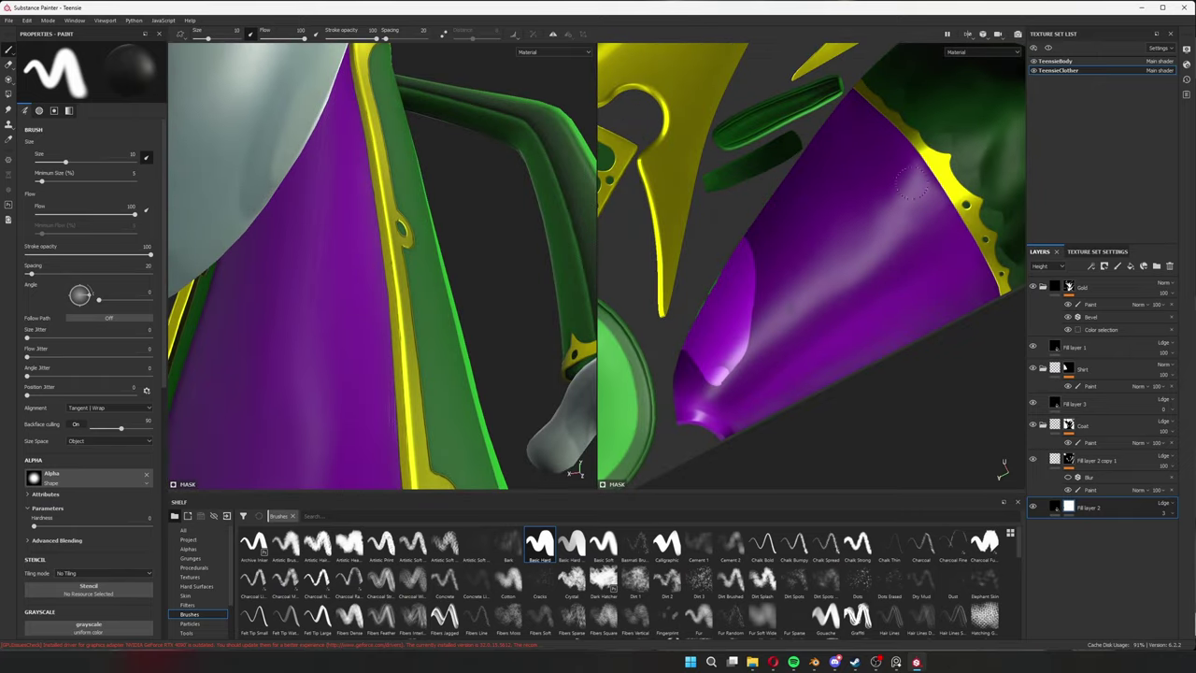
{"action": "left_click", "coordinate": [1068, 508], "text": "alt"}
{"action": "left_click_drag", "start_coordinate": [692, 393], "coordinate": [810, 327]}
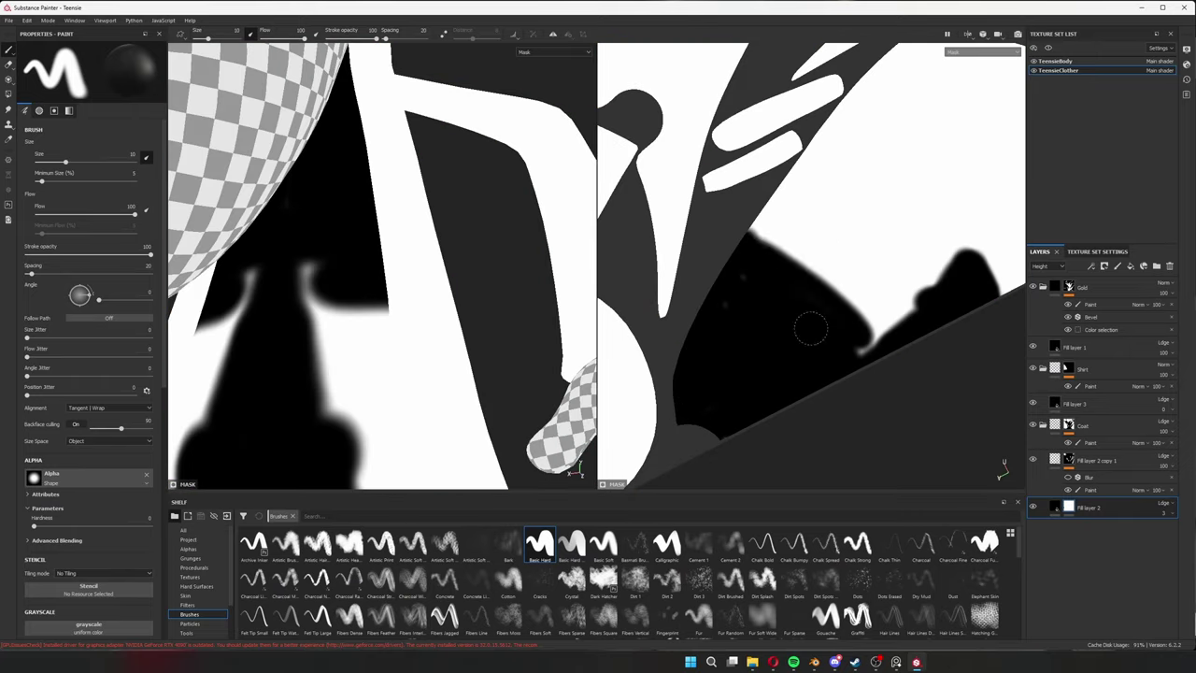
{"action": "left_click", "coordinate": [1069, 507], "text": "alt"}
{"action": "left_click_drag", "start_coordinate": [748, 374], "coordinate": [808, 411], "text": "alt"}
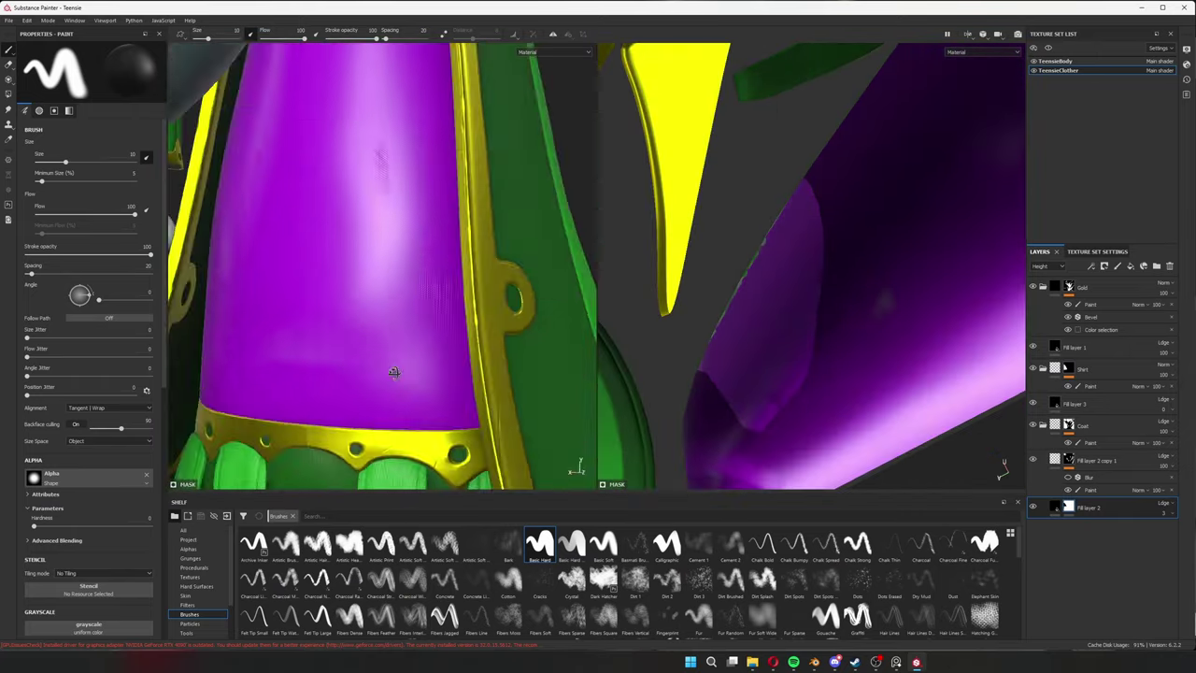
{"action": "left_click_drag", "start_coordinate": [395, 374], "coordinate": [414, 267], "text": "alt"}
Select Fill layer 3, then the paint layer under the Shirt folder.
{"action": "left_click", "coordinate": [1167, 411]}
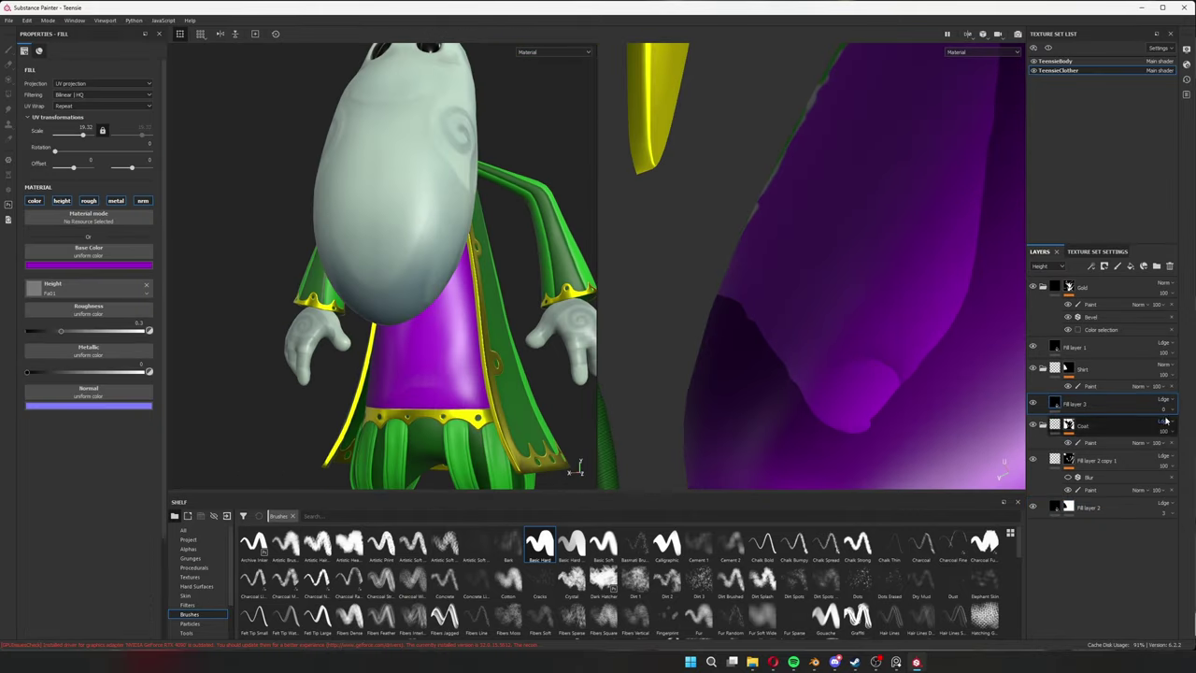
{"action": "scroll", "coordinate": [417, 337], "scroll_direction": "up", "scroll_amount": 5}
{"action": "scroll", "coordinate": [417, 336], "scroll_direction": "down", "scroll_amount": 2}
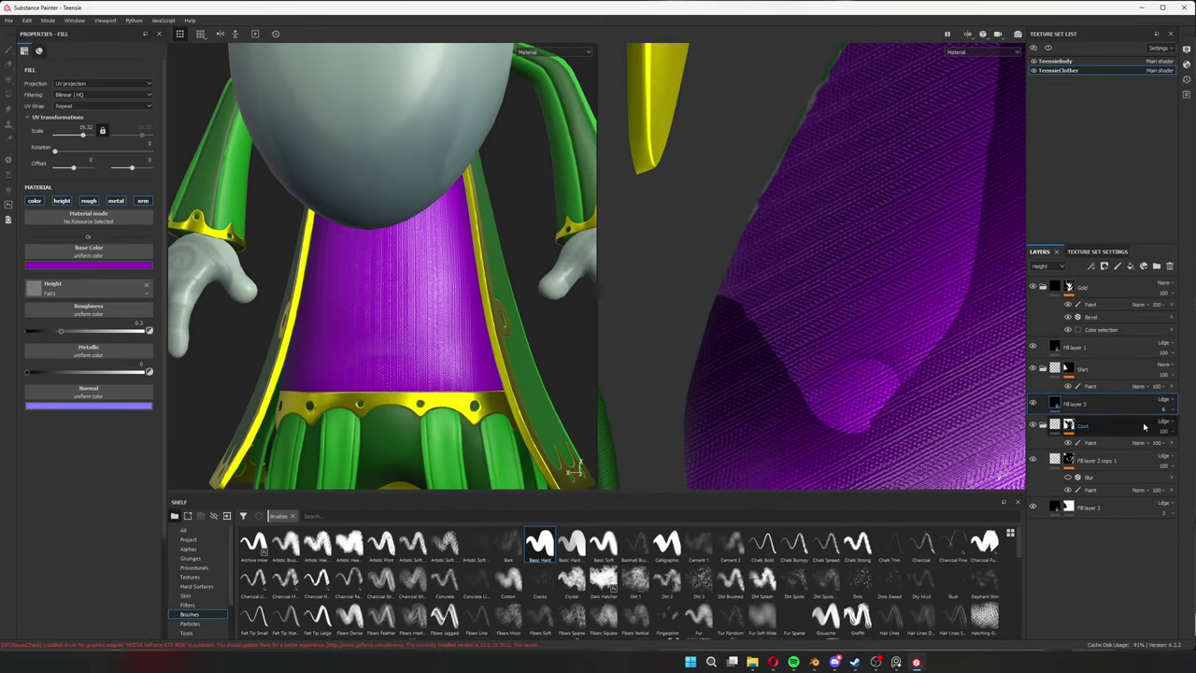
{"action": "scroll", "coordinate": [432, 347], "scroll_direction": "down", "scroll_amount": 3}
{"action": "scroll", "coordinate": [408, 347], "scroll_direction": "up", "scroll_amount": 5}
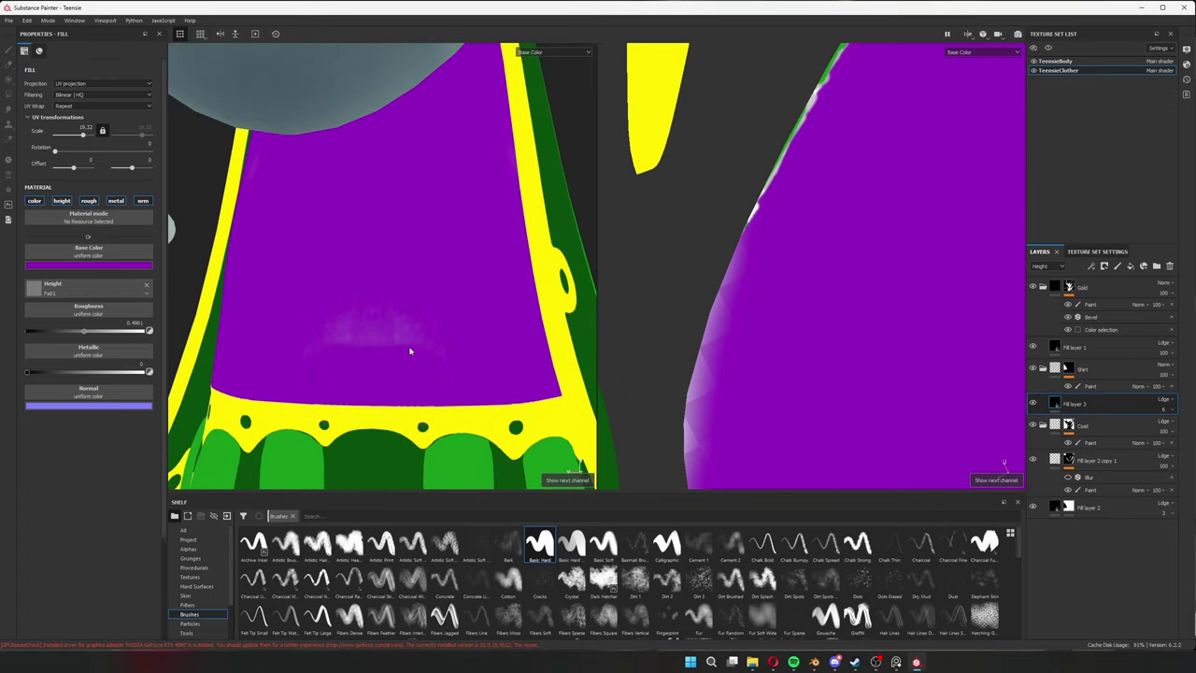
{"action": "left_click", "coordinate": [1093, 387]}
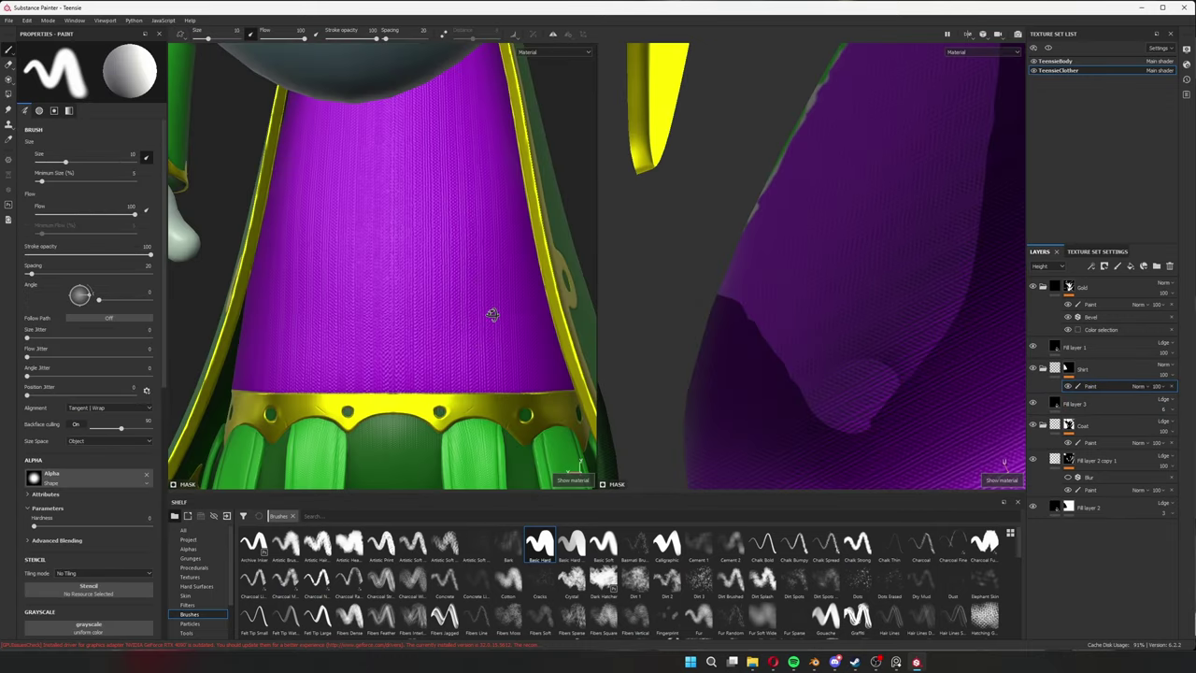
{"action": "left_click_drag", "start_coordinate": [488, 312], "coordinate": [402, 309], "text": "alt"}
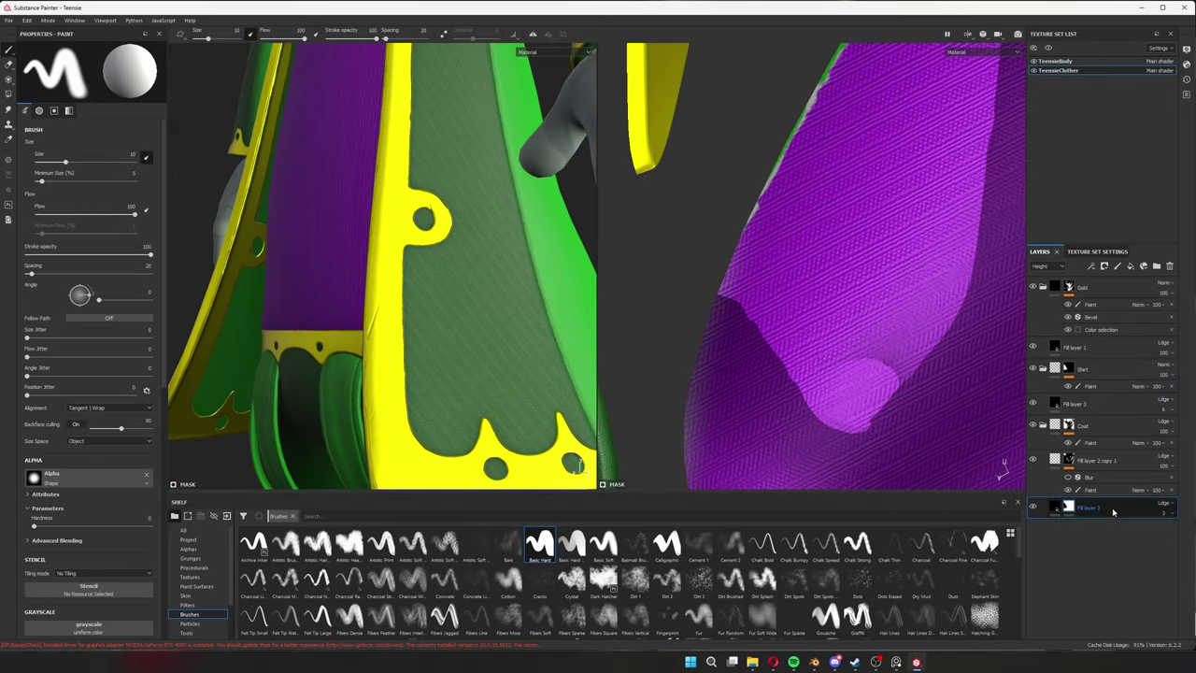
Browse the Hard Surfaces shelf textures for a fabric pattern and check the coat in base colour.
{"action": "left_click", "coordinate": [220, 586]}
{"action": "left_click", "coordinate": [191, 576]}
{"action": "scroll", "coordinate": [434, 392], "scroll_direction": "up", "scroll_amount": 3}
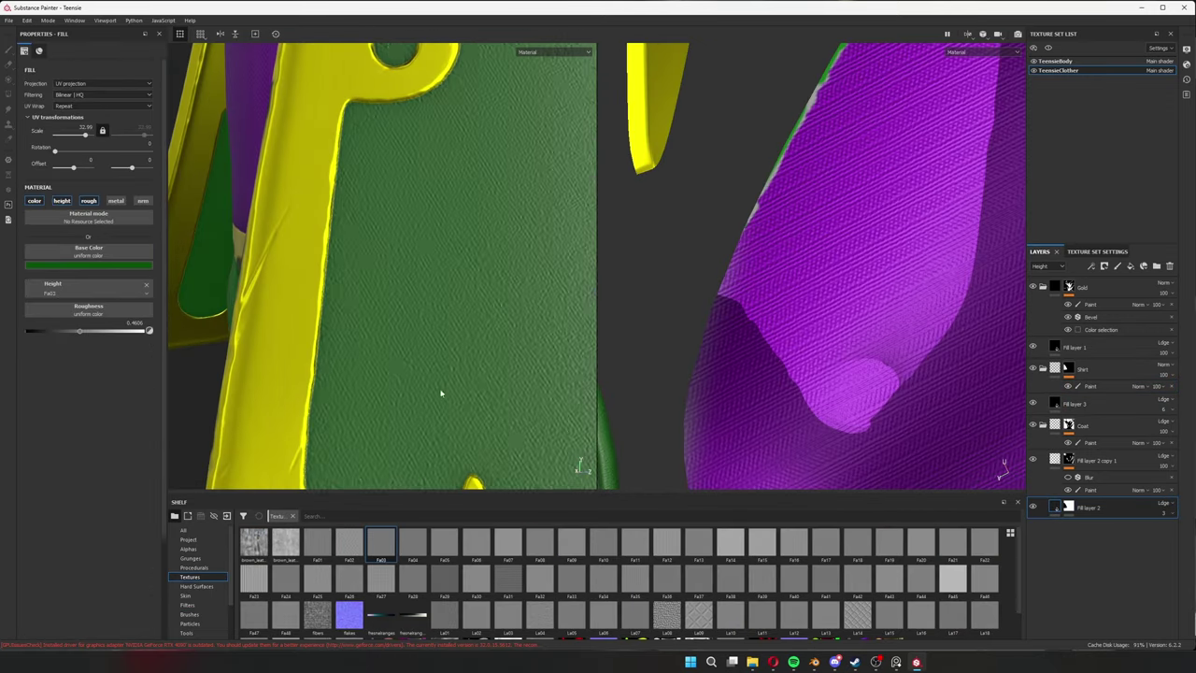
{"action": "scroll", "coordinate": [420, 394], "scroll_direction": "down", "scroll_amount": 2}
{"action": "scroll", "coordinate": [420, 394], "scroll_direction": "down", "scroll_amount": 3}
{"action": "scroll", "coordinate": [420, 394], "scroll_direction": "down", "scroll_amount": 2}
{"action": "scroll", "coordinate": [402, 355], "scroll_direction": "up", "scroll_amount": 4}
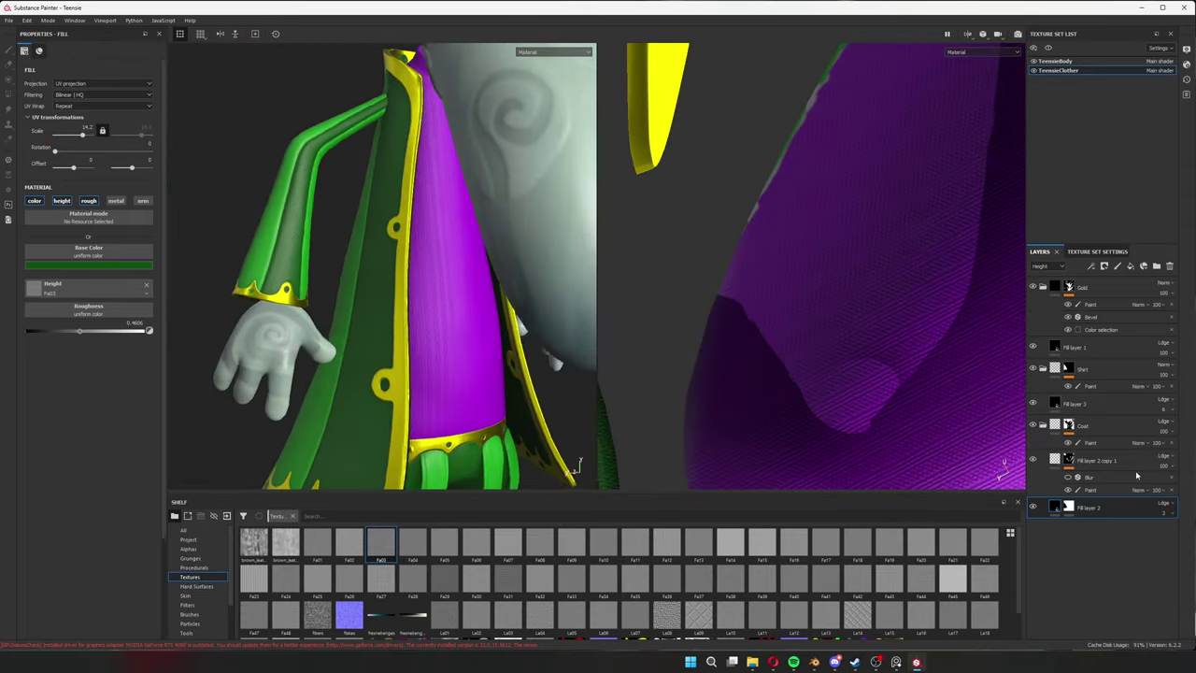
{"action": "mouse_move", "coordinate": [402, 355]}
{"action": "left_mouse_down", "text": "alt"}
{"action": "mouse_move", "coordinate": [391, 311]}
{"action": "mouse_move", "coordinate": [492, 365]}
{"action": "left_mouse_up", "text": "alt"}
{"action": "scroll", "coordinate": [492, 365], "scroll_direction": "up", "scroll_amount": 2}
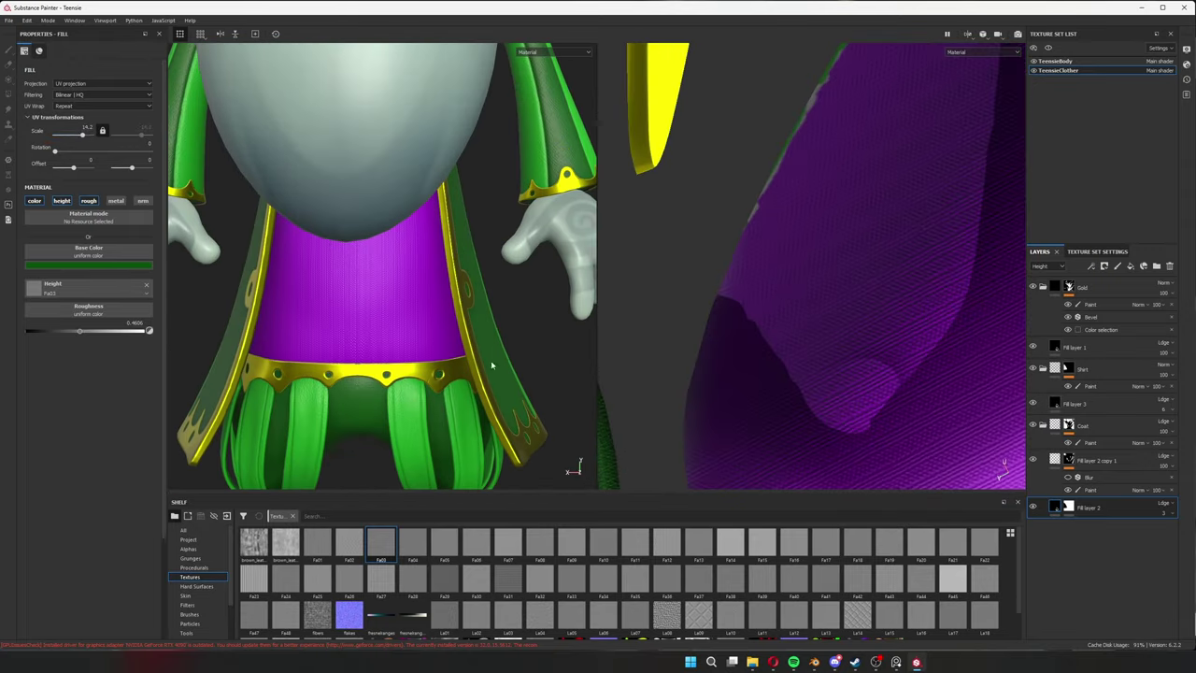
{"action": "scroll", "coordinate": [459, 374], "scroll_direction": "up", "scroll_amount": 3}
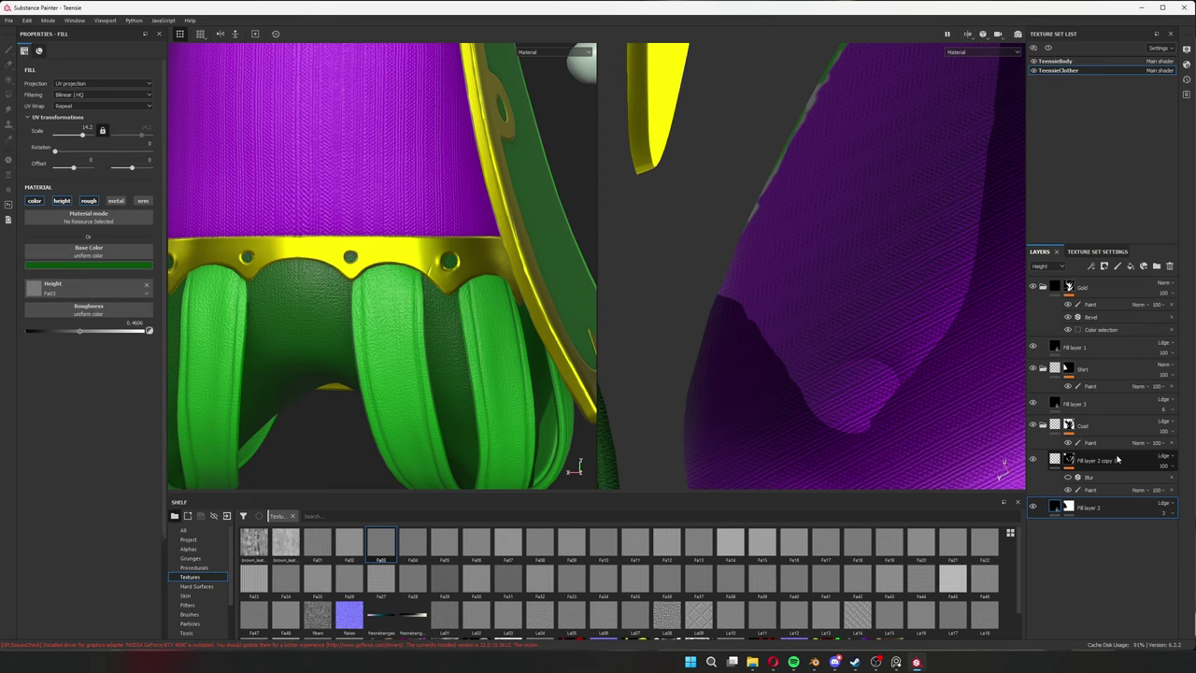
{"action": "key", "text": "f"}
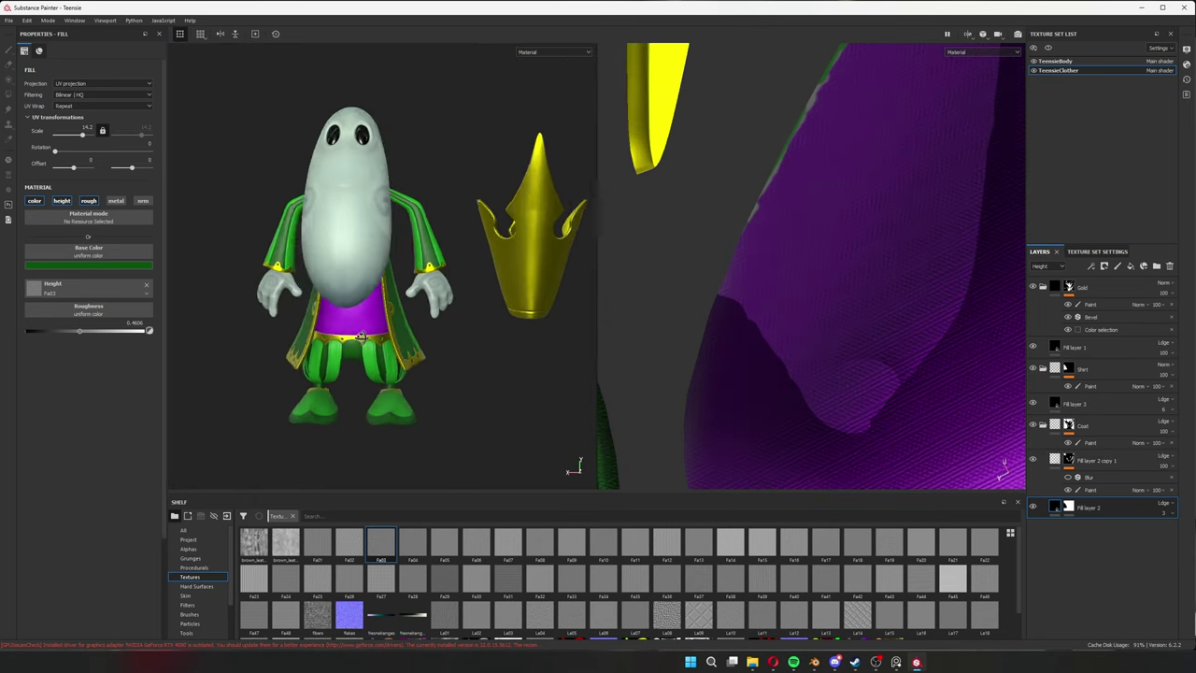
{"action": "left_click_drag", "start_coordinate": [333, 261], "coordinate": [392, 318], "text": "alt"}
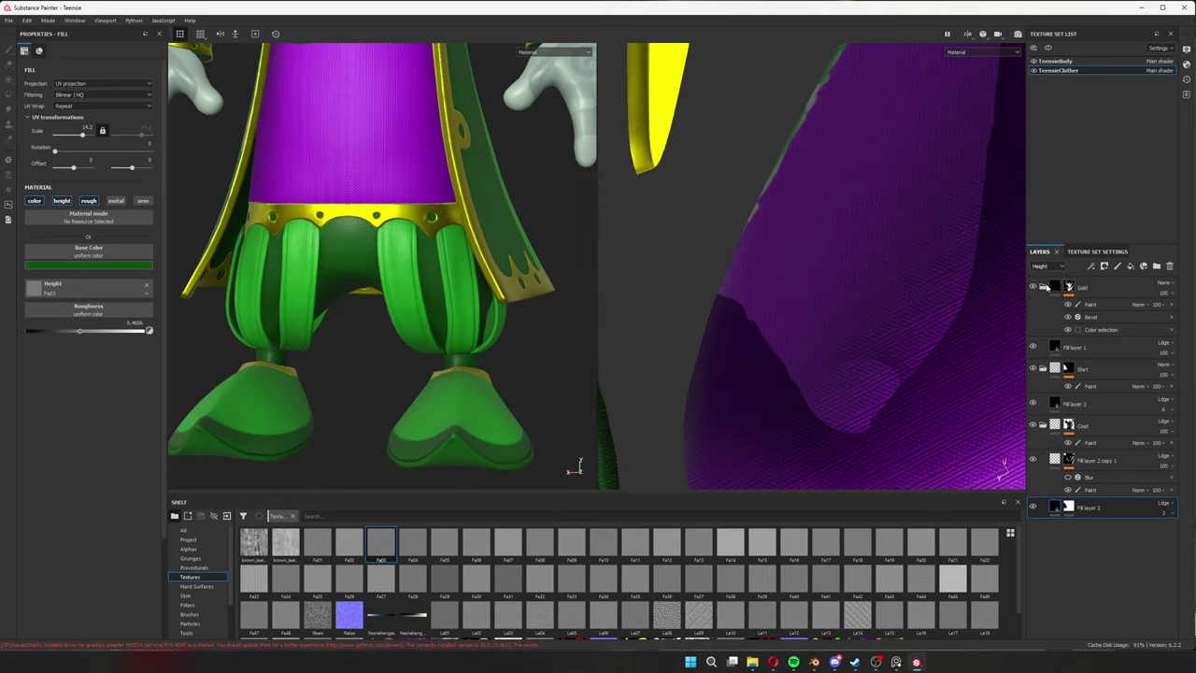
{"action": "key", "text": "c"}
{"action": "key", "text": "c"}
{"action": "key", "text": "c"}
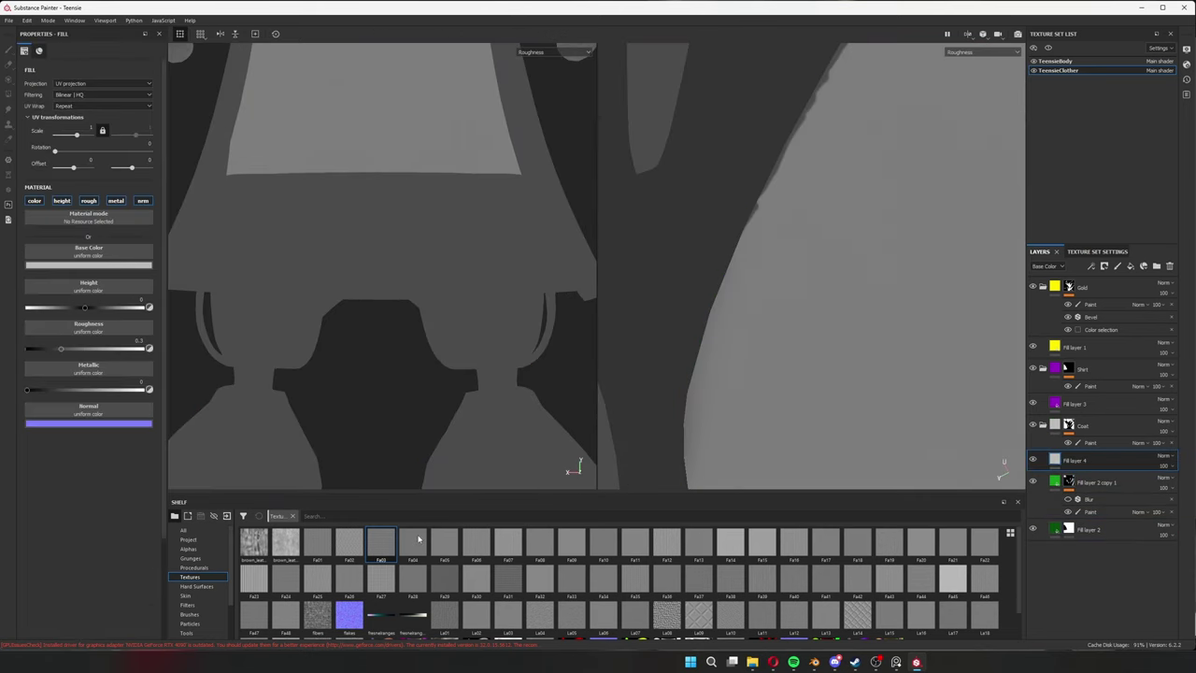
Apply the Fa03 fabric texture to roughness and add a Levels effect acting on Roughness.
{"action": "left_click", "coordinate": [1109, 528]}
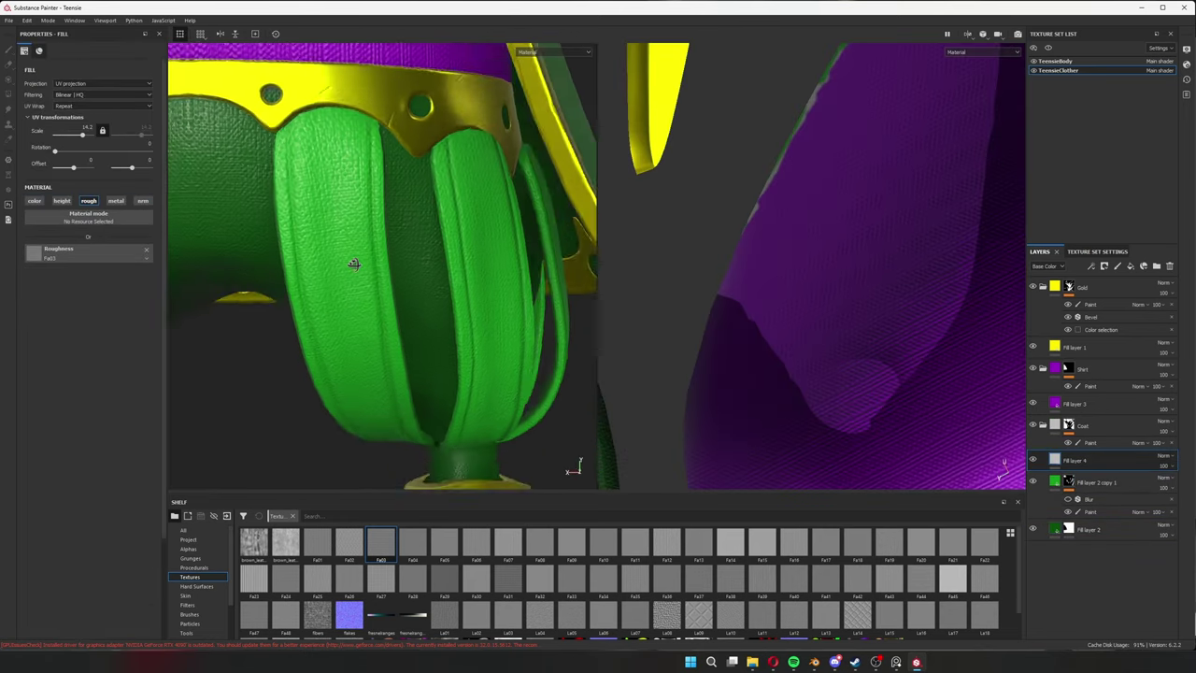
{"action": "right_click", "coordinate": [1075, 460]}
{"action": "left_click", "coordinate": [1102, 280]}
{"action": "left_click", "coordinate": [112, 65]}
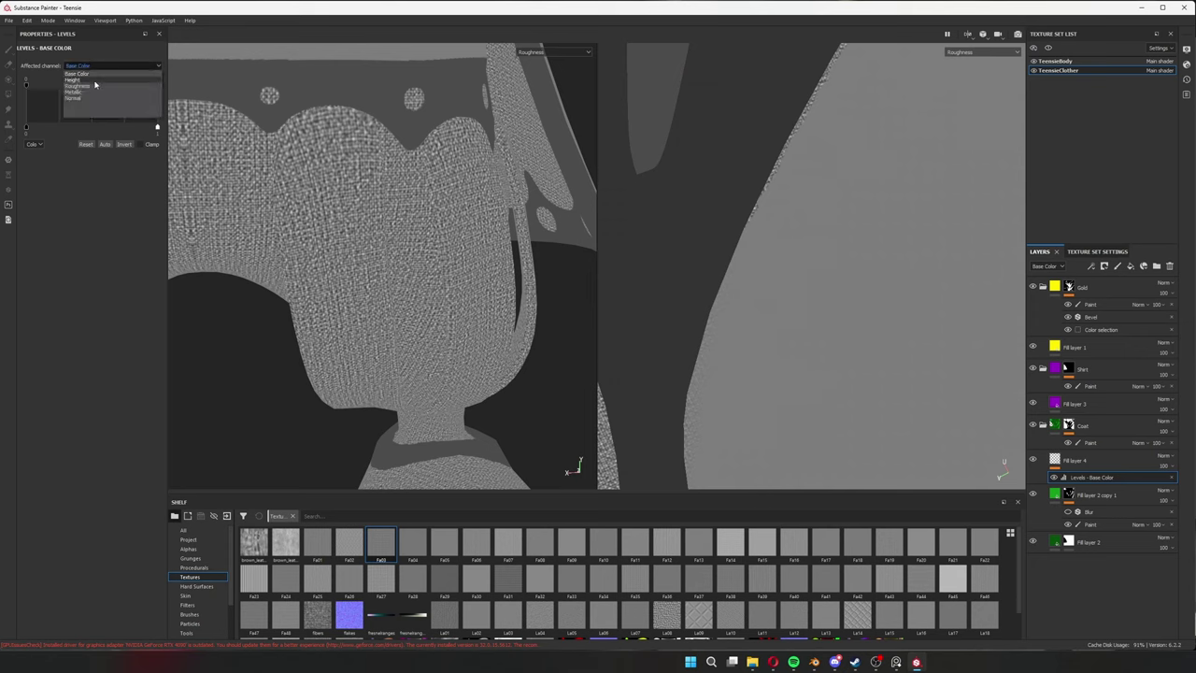
{"action": "left_click", "coordinate": [94, 85]}
Enable the fabric fill's colour channel and blend it faintly over the coat with Multiply 25.
{"action": "key", "text": "m"}
{"action": "scroll", "coordinate": [482, 330], "scroll_direction": "up", "scroll_amount": 5}
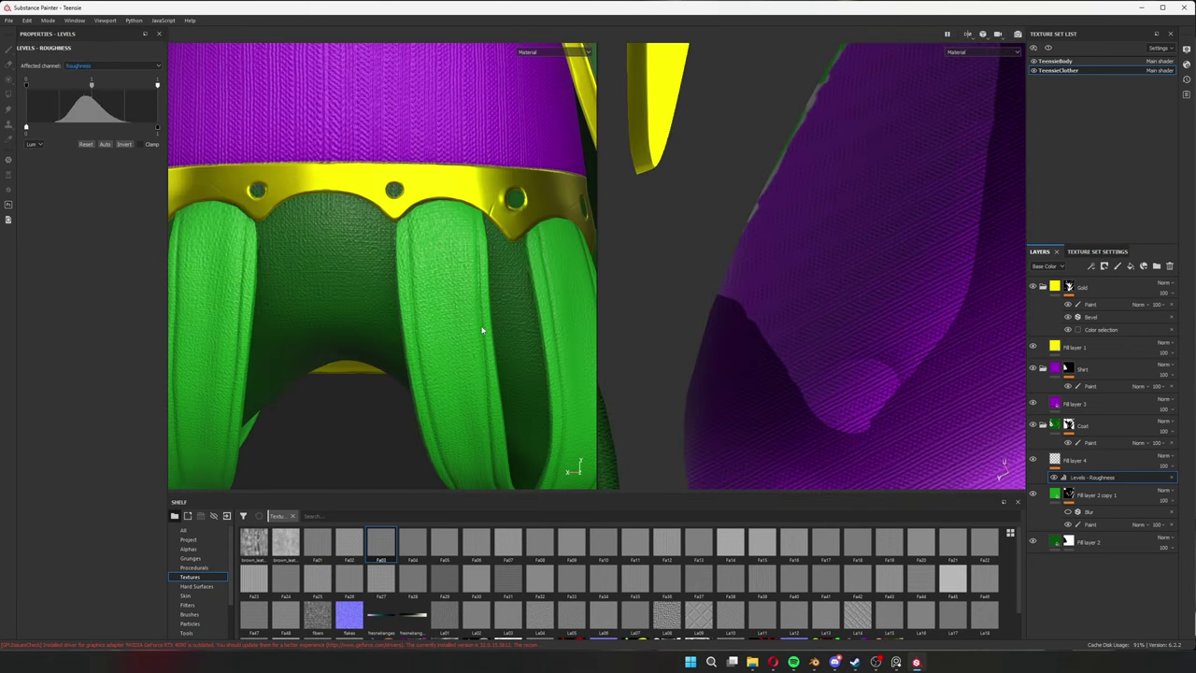
{"action": "left_click", "coordinate": [34, 200]}
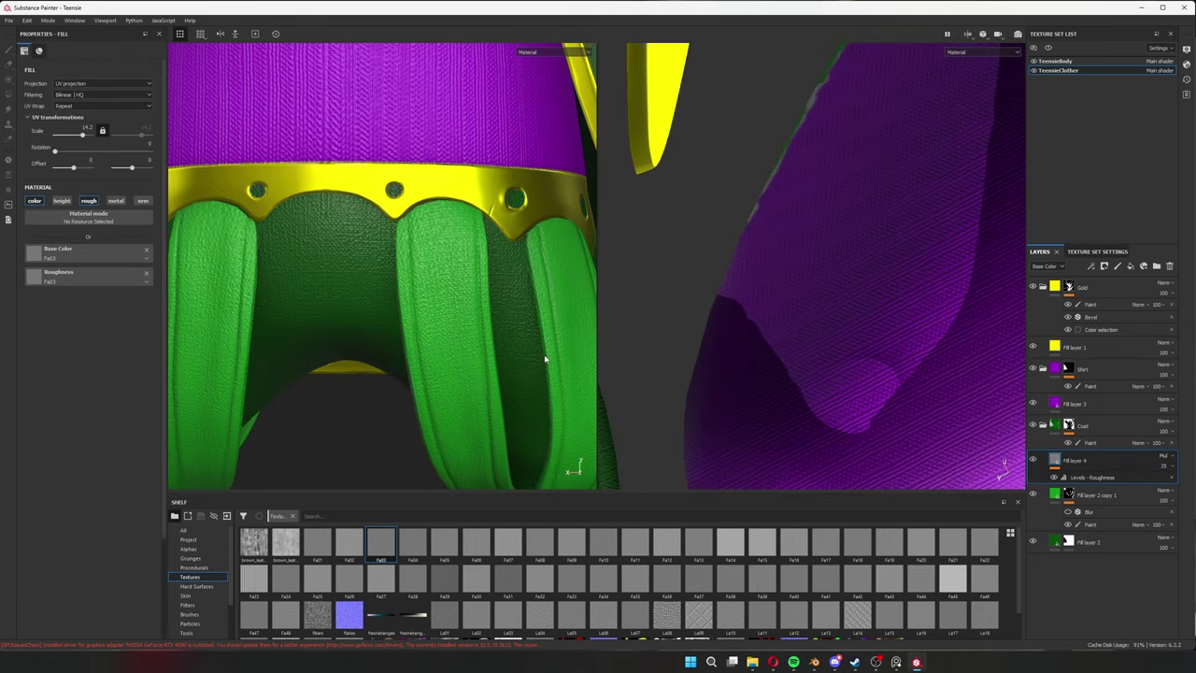
{"action": "key", "text": "c"}
{"action": "left_click", "coordinate": [1045, 267]}
{"action": "key", "text": "m"}
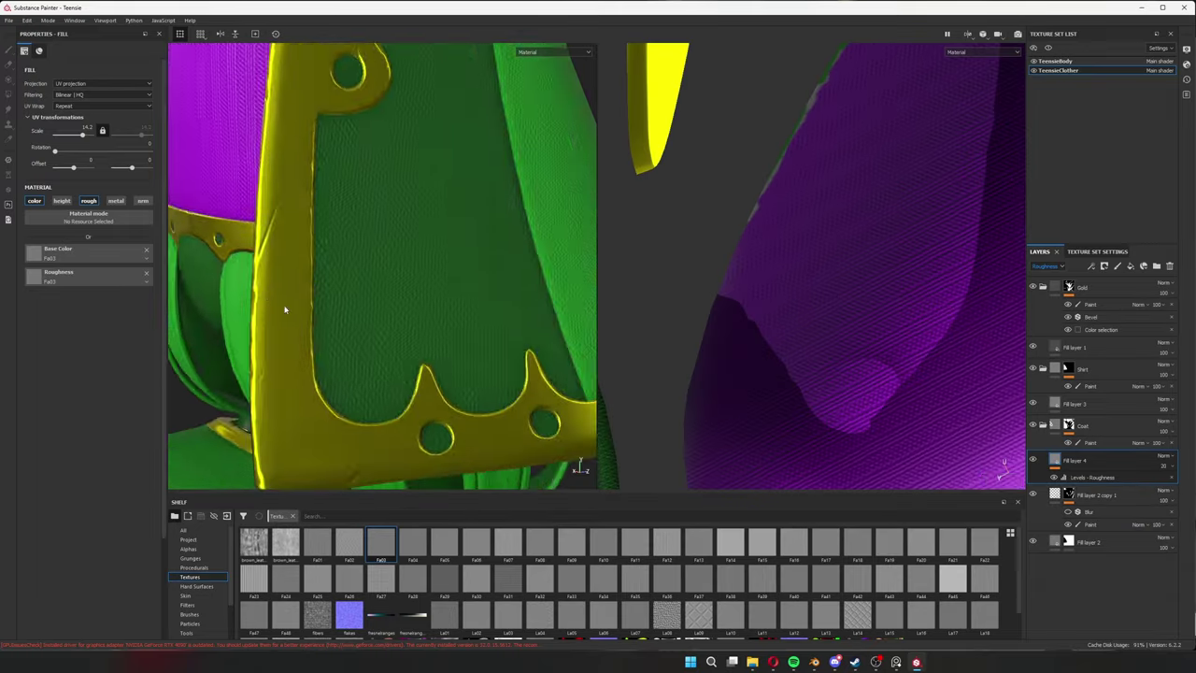
Review the coat's green base fill and add another fill layer above the fabric layer.
{"action": "left_click", "coordinate": [1088, 542]}
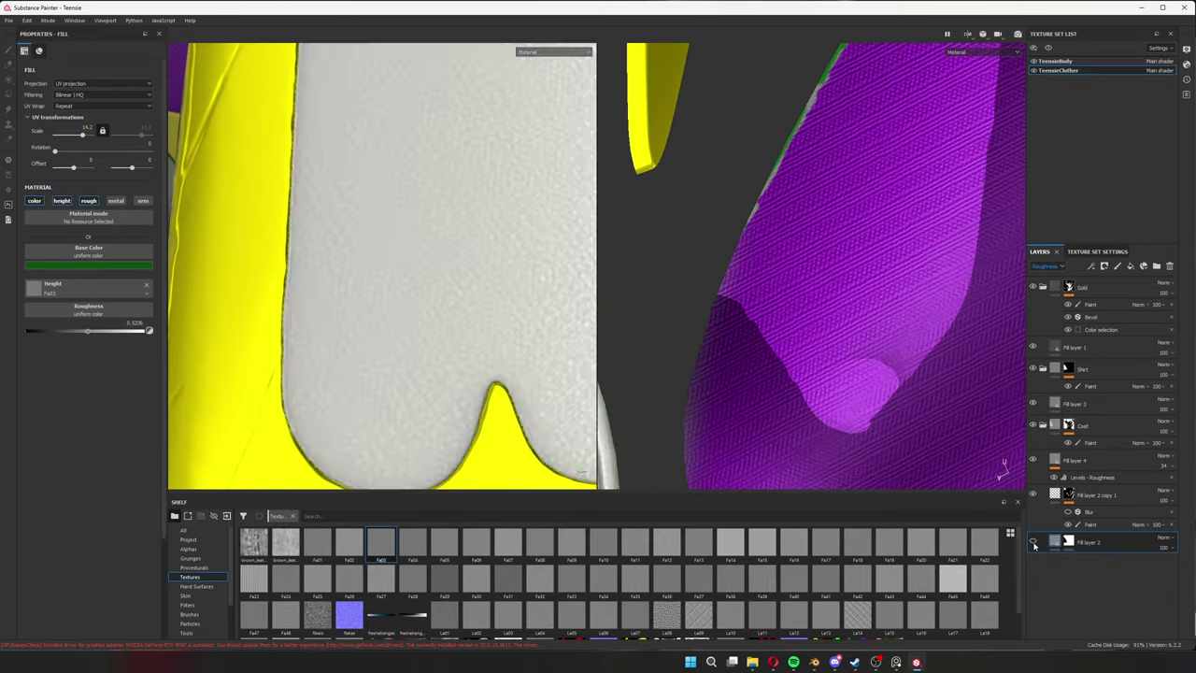
{"action": "left_click", "coordinate": [1075, 460]}
{"action": "scroll", "coordinate": [394, 339], "scroll_direction": "up", "scroll_amount": 5}
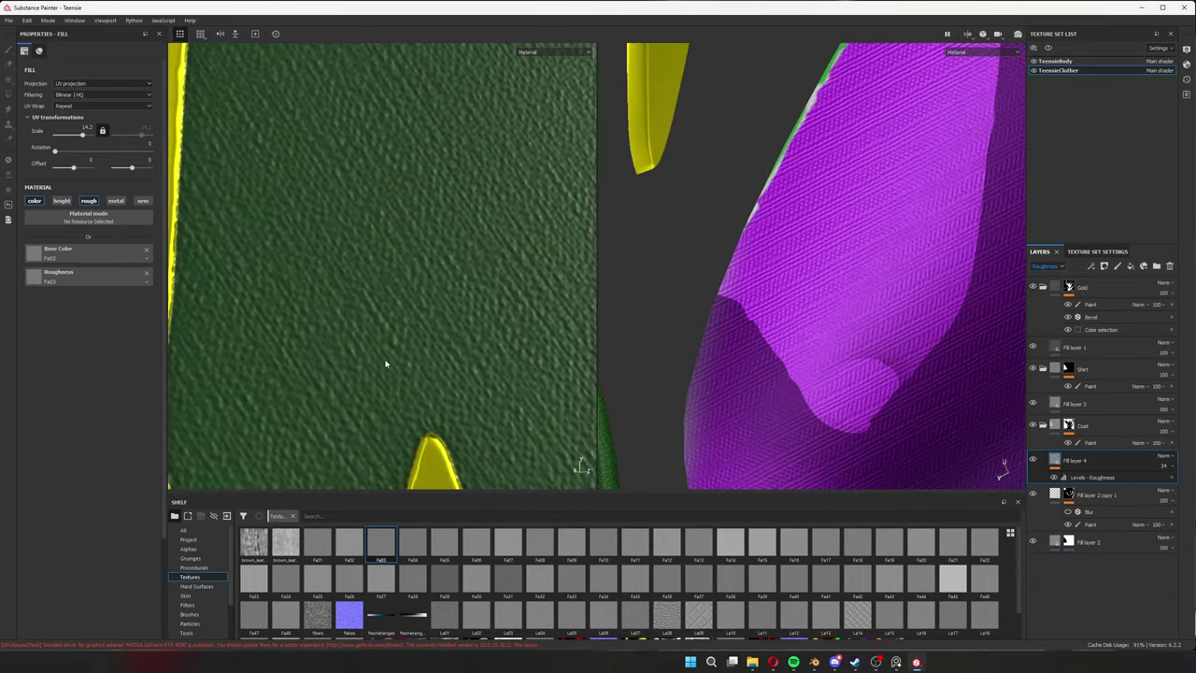
{"action": "scroll", "coordinate": [395, 339], "scroll_direction": "down", "scroll_amount": 5}
{"action": "key", "text": "c"}
{"action": "left_click", "coordinate": [1144, 265]}
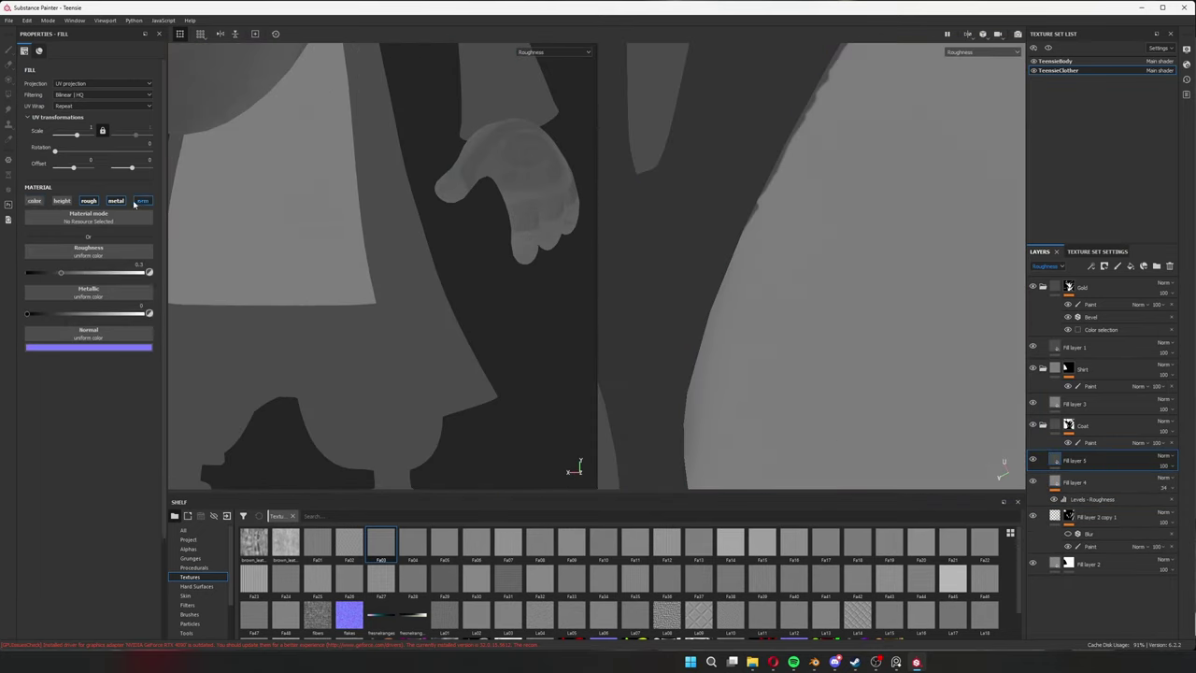
{"action": "key", "text": "m"}
{"action": "left_click", "coordinate": [968, 33]}
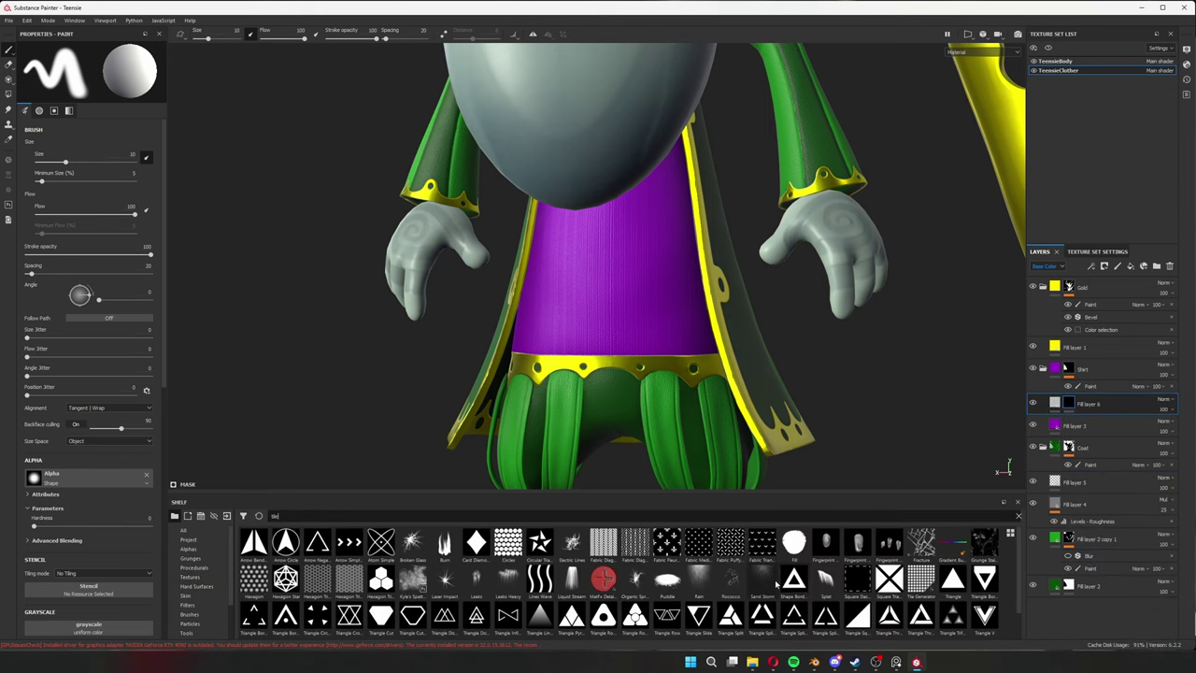
Give the shirt overlay's mask a Square Triangle pattern with Invert set to False.
{"action": "scroll", "coordinate": [1014, 588], "scroll_direction": "down", "scroll_amount": 1}
{"action": "right_click", "coordinate": [1068, 403]}
{"action": "left_click", "coordinate": [1098, 430]}
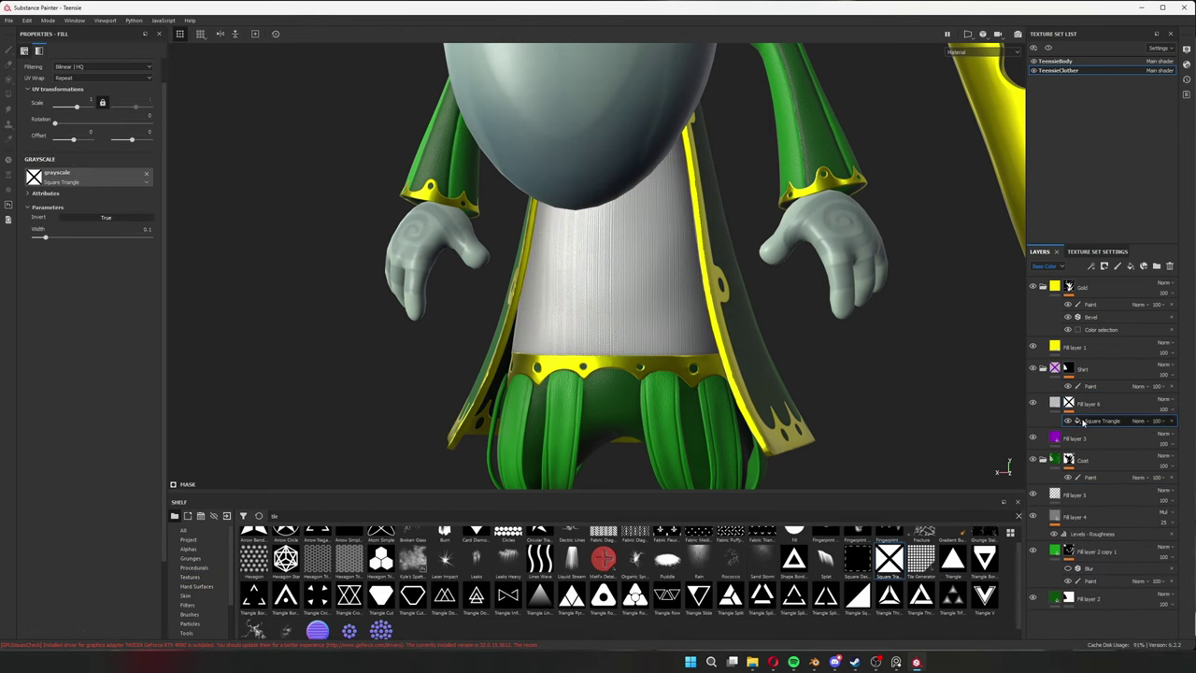
{"action": "left_click", "coordinate": [1089, 391]}
{"action": "left_click", "coordinate": [1103, 408]}
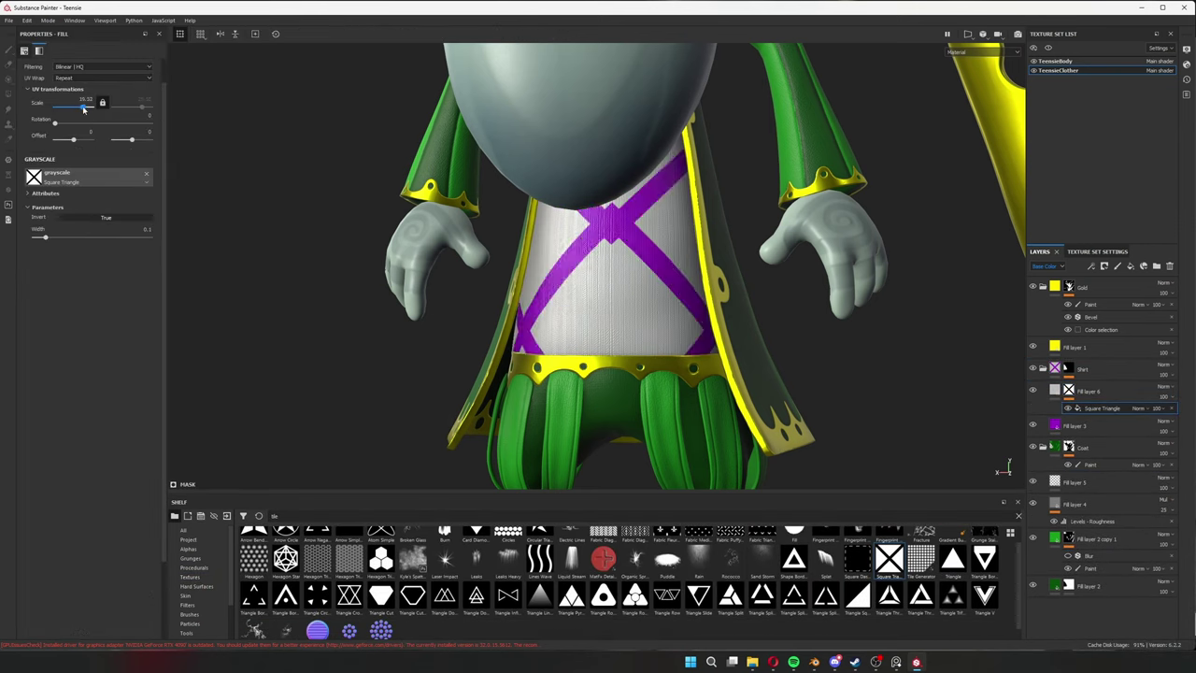
{"action": "scroll", "coordinate": [652, 316], "scroll_direction": "up", "scroll_amount": 2}
{"action": "left_click", "coordinate": [105, 217]}
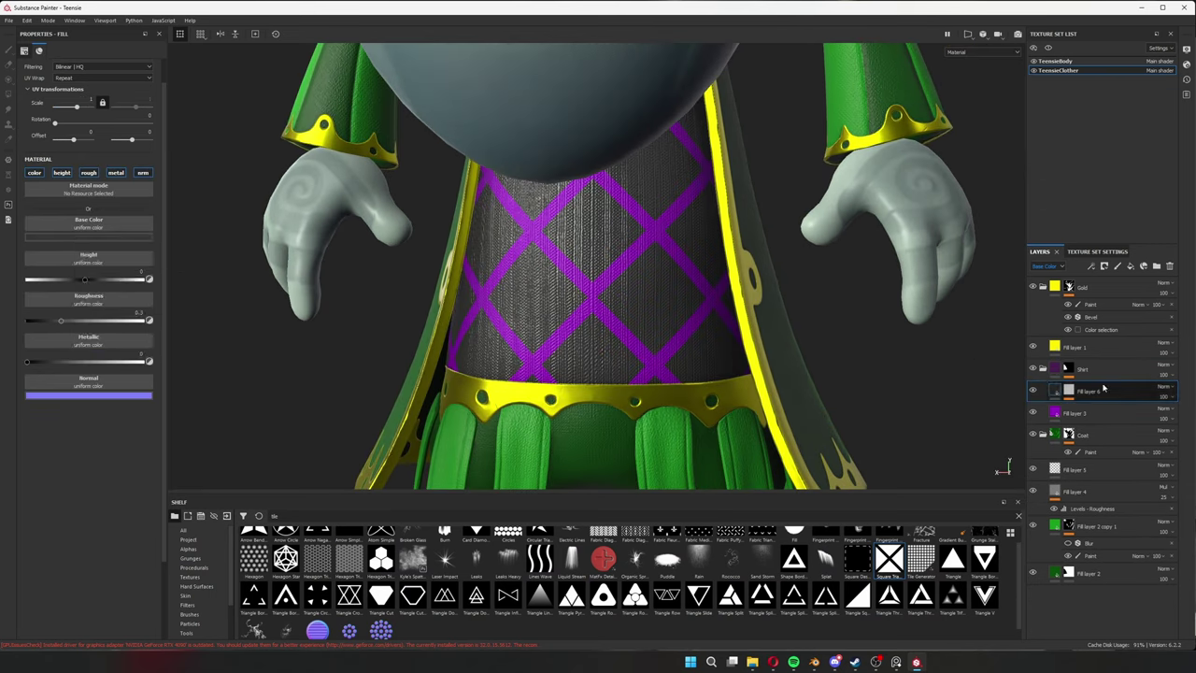
Repeat the lattice into a denser grid with 0.06-wide lines, then swap in a Tile Generator.
{"action": "scroll", "coordinate": [916, 321], "scroll_direction": "down", "scroll_amount": 5}
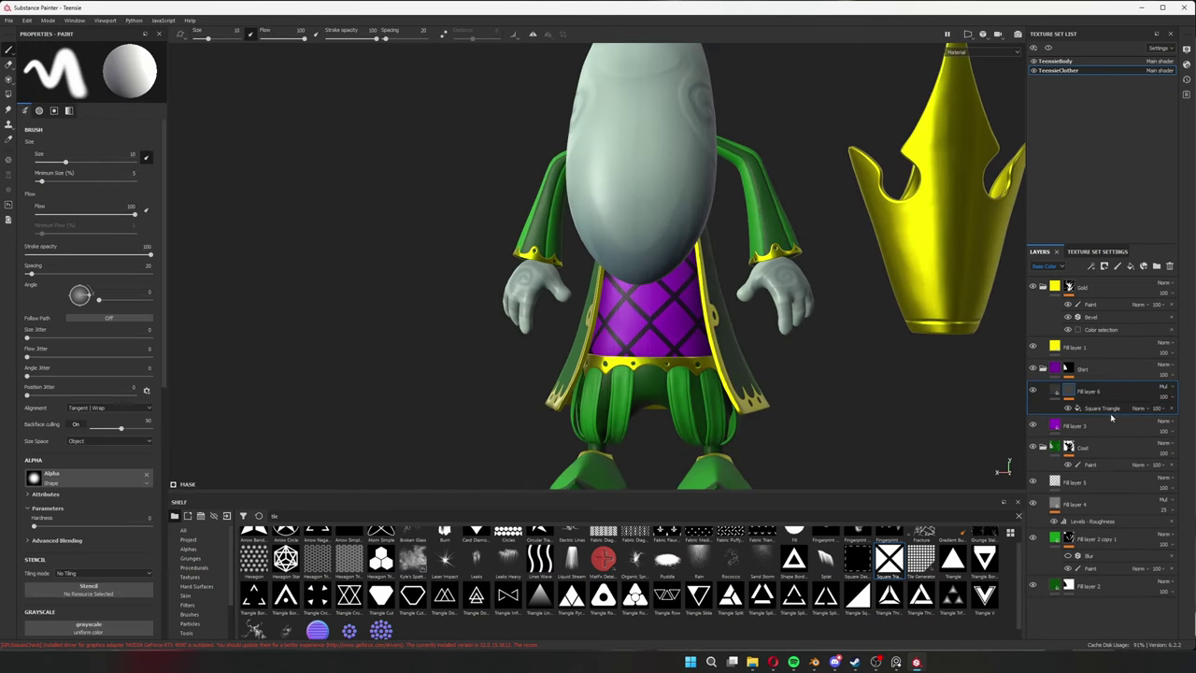
{"action": "left_click_drag", "start_coordinate": [82, 107], "coordinate": [79, 107]}
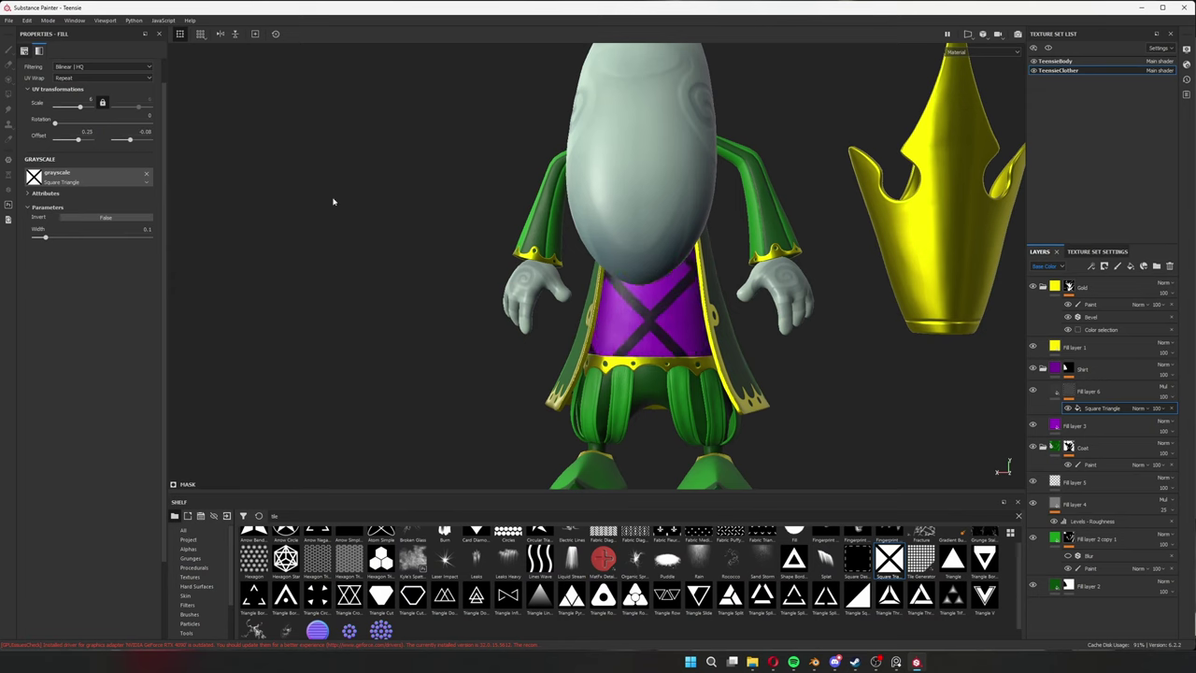
{"action": "left_click_drag", "start_coordinate": [333, 201], "coordinate": [281, 187], "text": "alt"}
{"action": "left_click_drag", "start_coordinate": [78, 105], "coordinate": [79, 104]}
{"action": "left_click_drag", "start_coordinate": [651, 312], "coordinate": [598, 308], "text": "alt"}
{"action": "left_click_drag", "start_coordinate": [45, 237], "coordinate": [41, 237]}
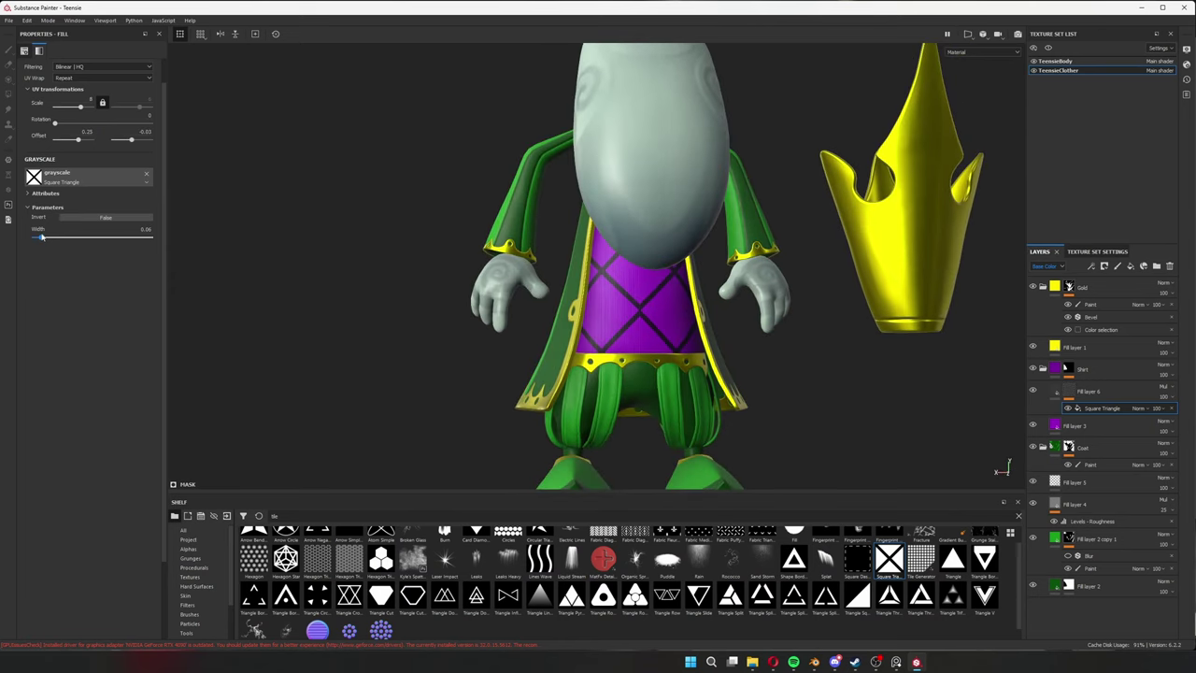
{"action": "scroll", "coordinate": [510, 413], "scroll_direction": "up", "scroll_amount": 5}
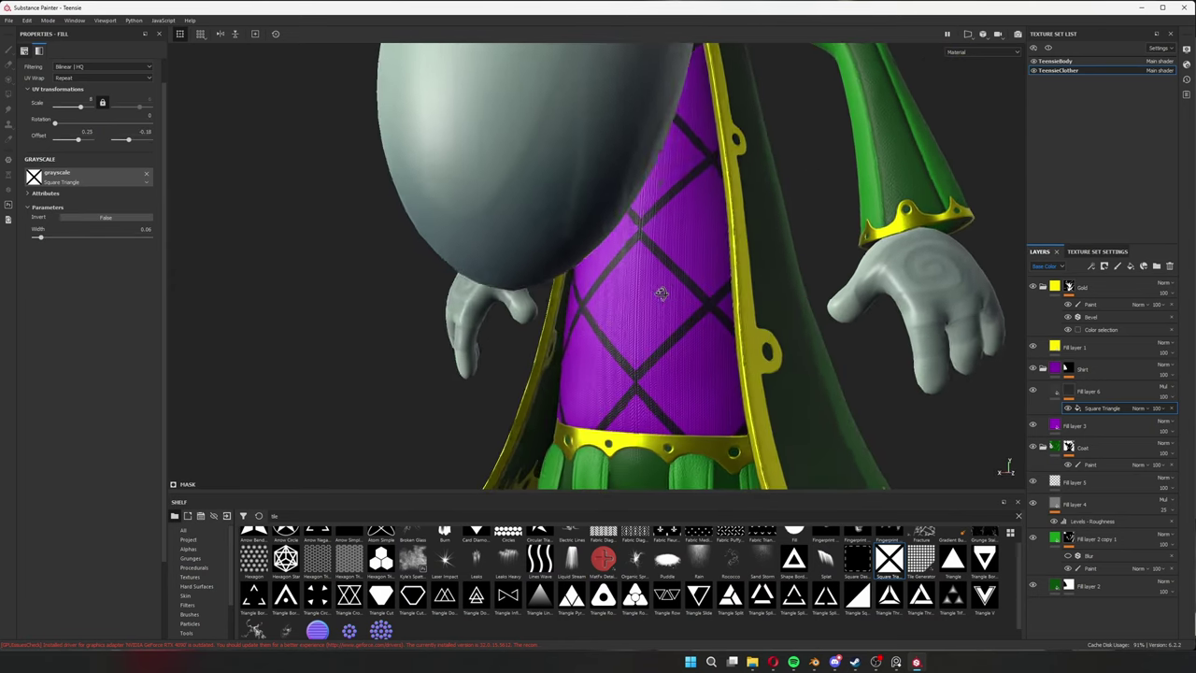
{"action": "key", "text": "f"}
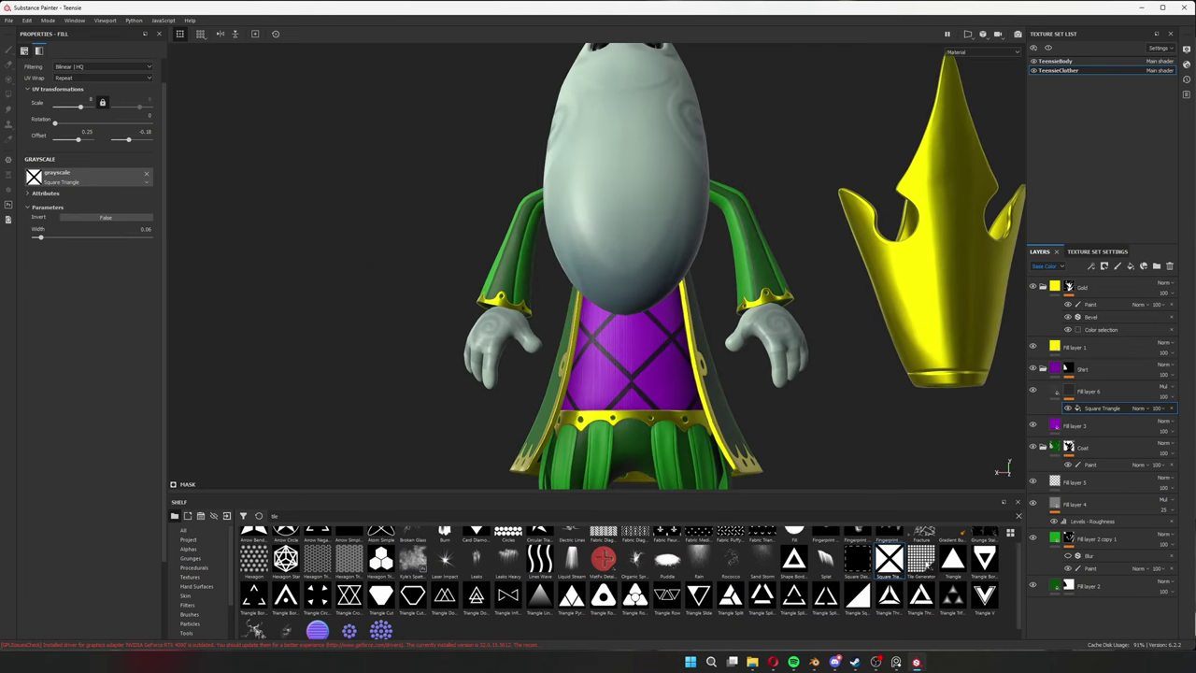
{"action": "left_click_drag", "start_coordinate": [106, 185], "coordinate": [93, 177]}
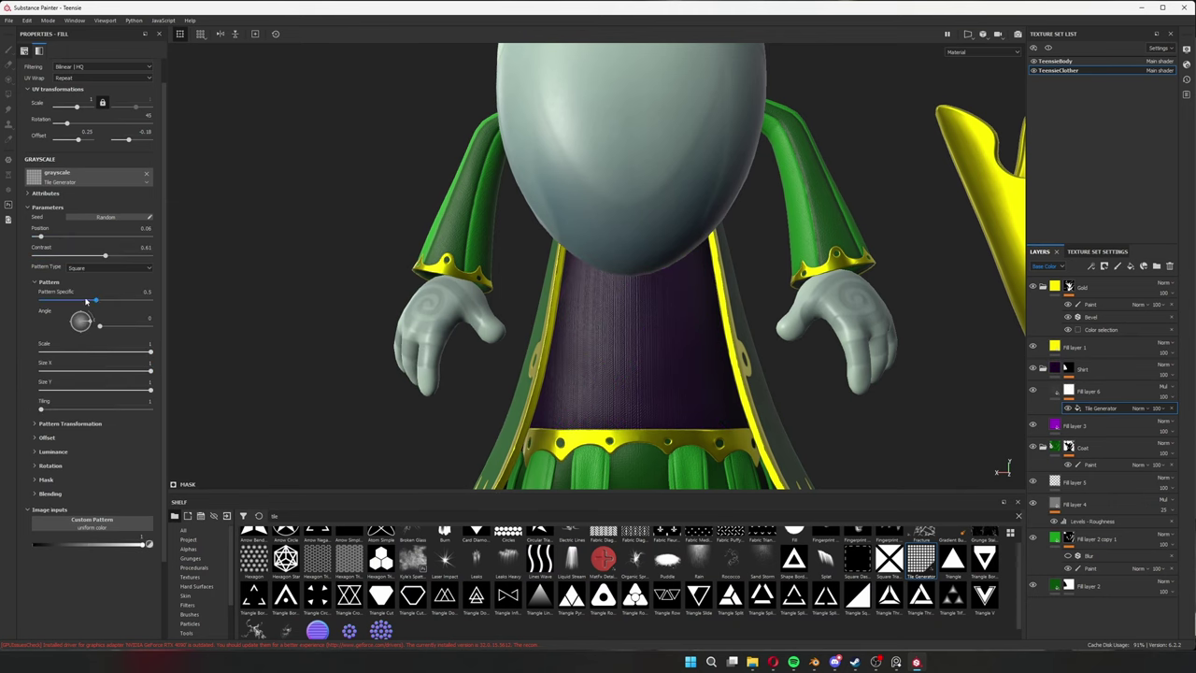
Switch the Tile Generator to the Pyramid pattern and tweak its Pattern Specific value.
{"action": "left_click_drag", "start_coordinate": [97, 301], "coordinate": [100, 302]}
{"action": "key", "text": "m"}
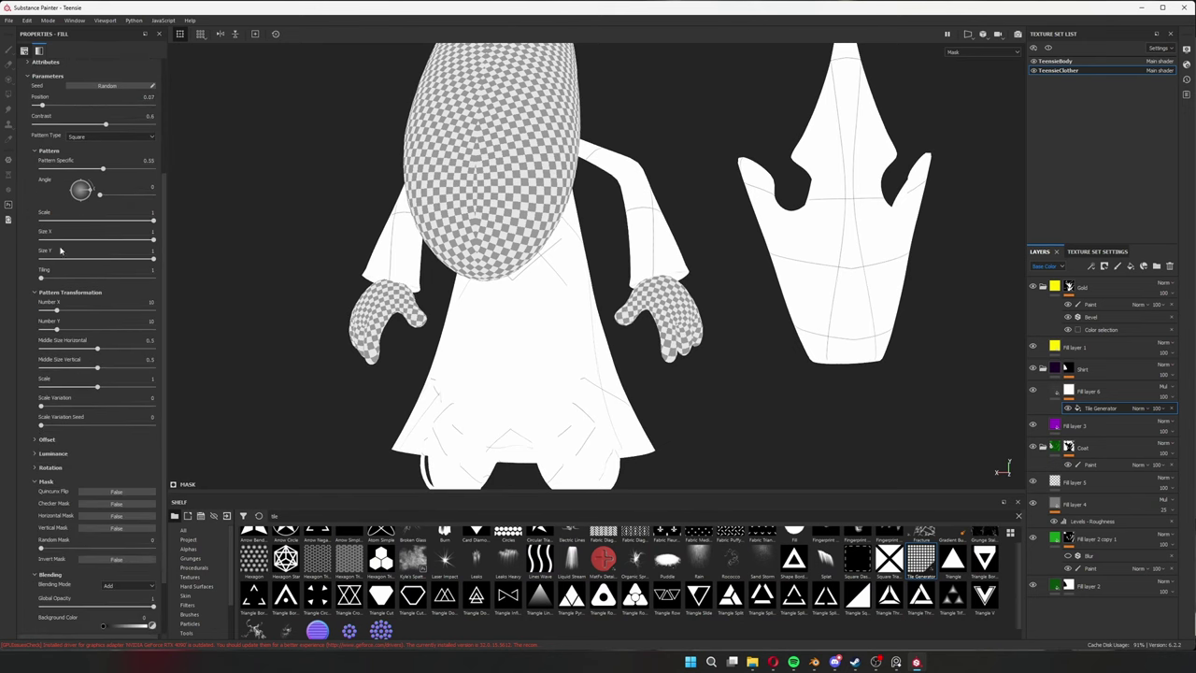
{"action": "scroll", "coordinate": [60, 249], "scroll_direction": "up", "scroll_amount": 5}
{"action": "left_click", "coordinate": [110, 295]}
{"action": "left_click", "coordinate": [103, 355]}
{"action": "left_click_drag", "start_coordinate": [41, 266], "coordinate": [145, 268]}
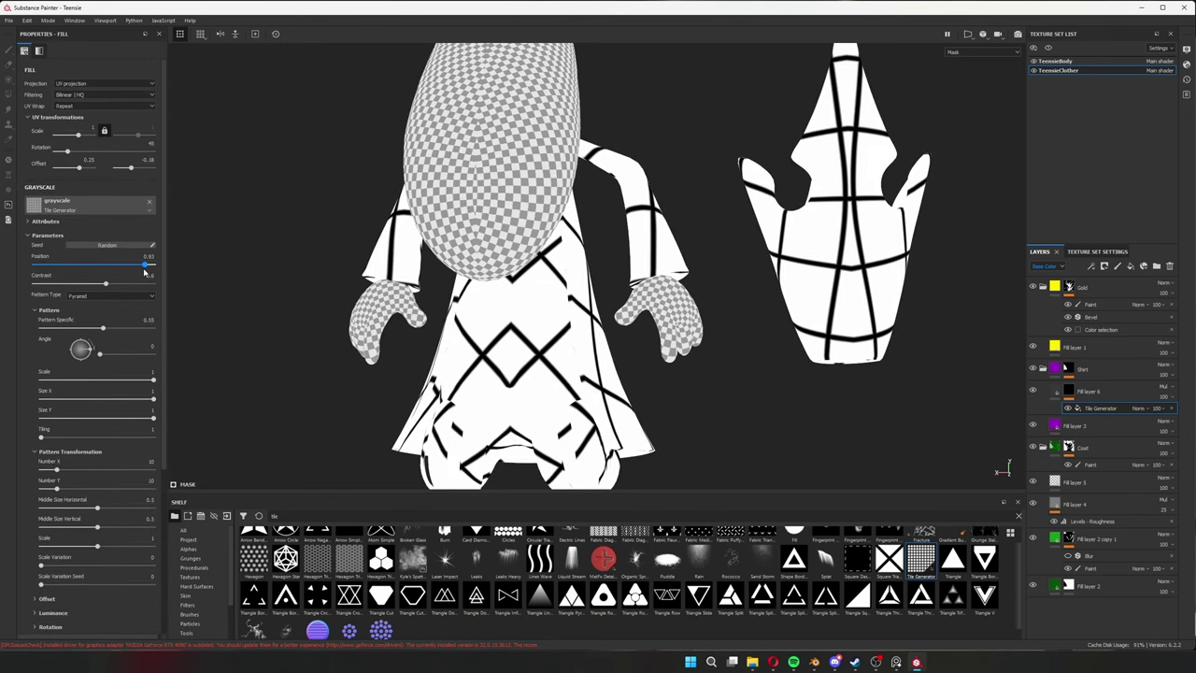
{"action": "key", "text": "m"}
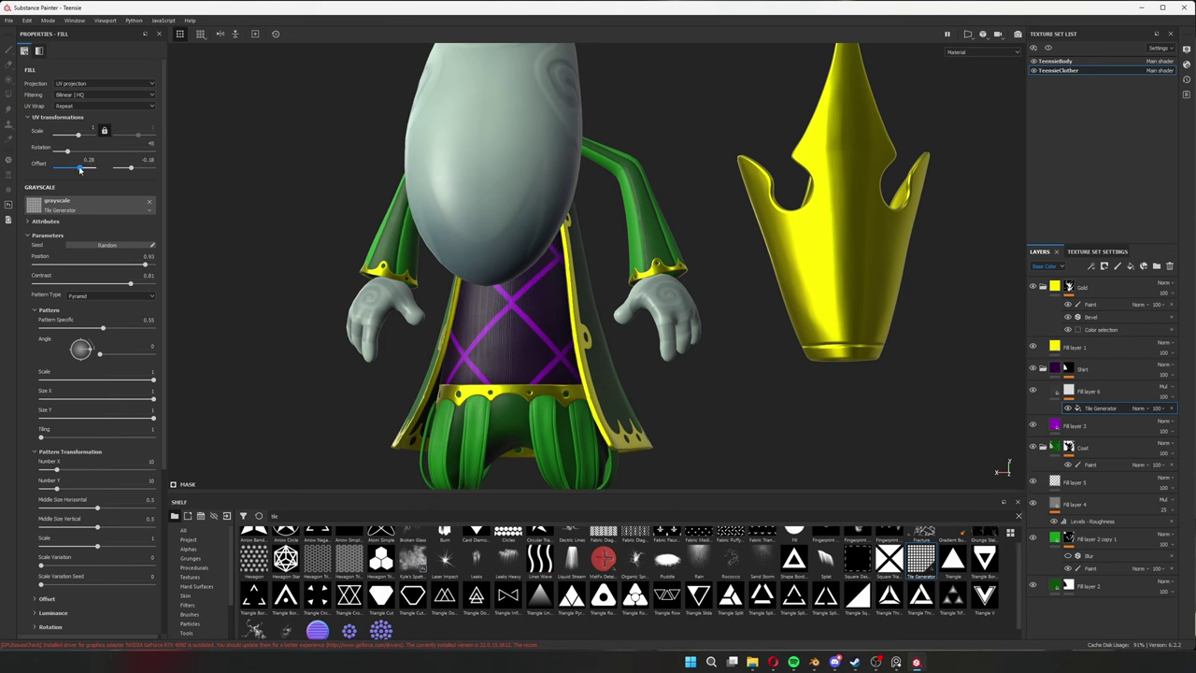
Try the checker mask and random tile hiding, keeping the tile blending on Add.
{"action": "scroll", "coordinate": [134, 562], "scroll_direction": "down", "scroll_amount": 5}
{"action": "scroll", "coordinate": [134, 561], "scroll_direction": "up", "scroll_amount": 5}
{"action": "left_click_drag", "start_coordinate": [373, 327], "coordinate": [524, 318], "text": "alt"}
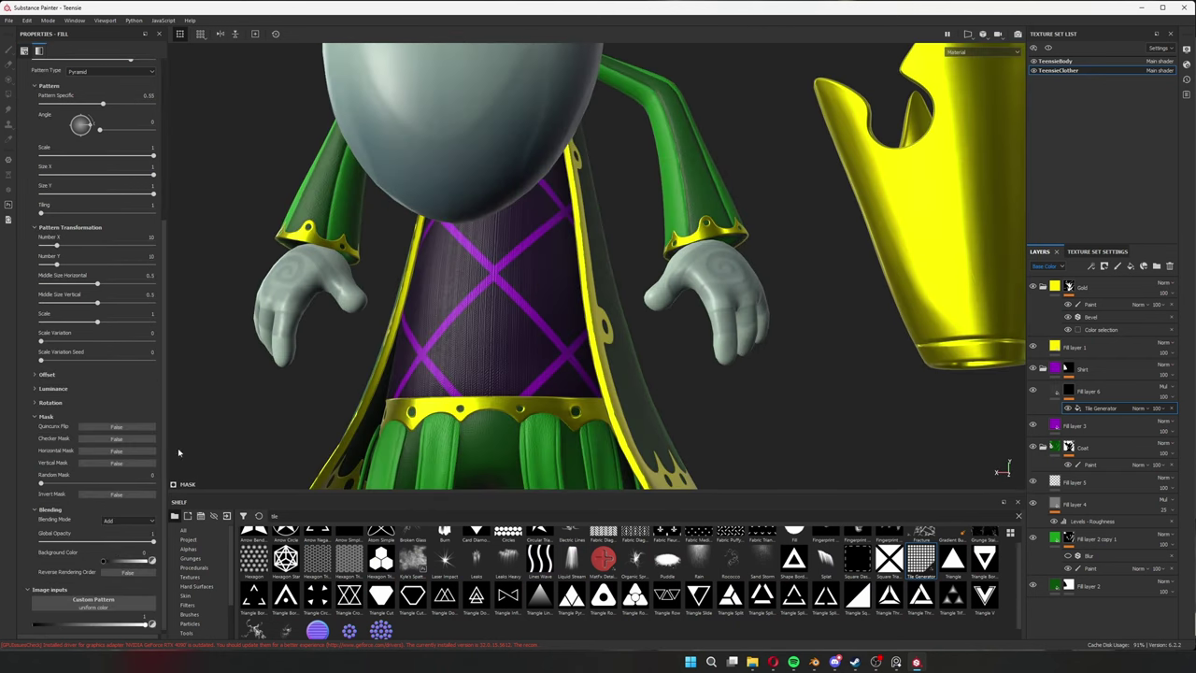
{"action": "scroll", "coordinate": [561, 281], "scroll_direction": "up", "scroll_amount": 4}
{"action": "key", "text": "m"}
{"action": "scroll", "coordinate": [94, 421], "scroll_direction": "down", "scroll_amount": 4}
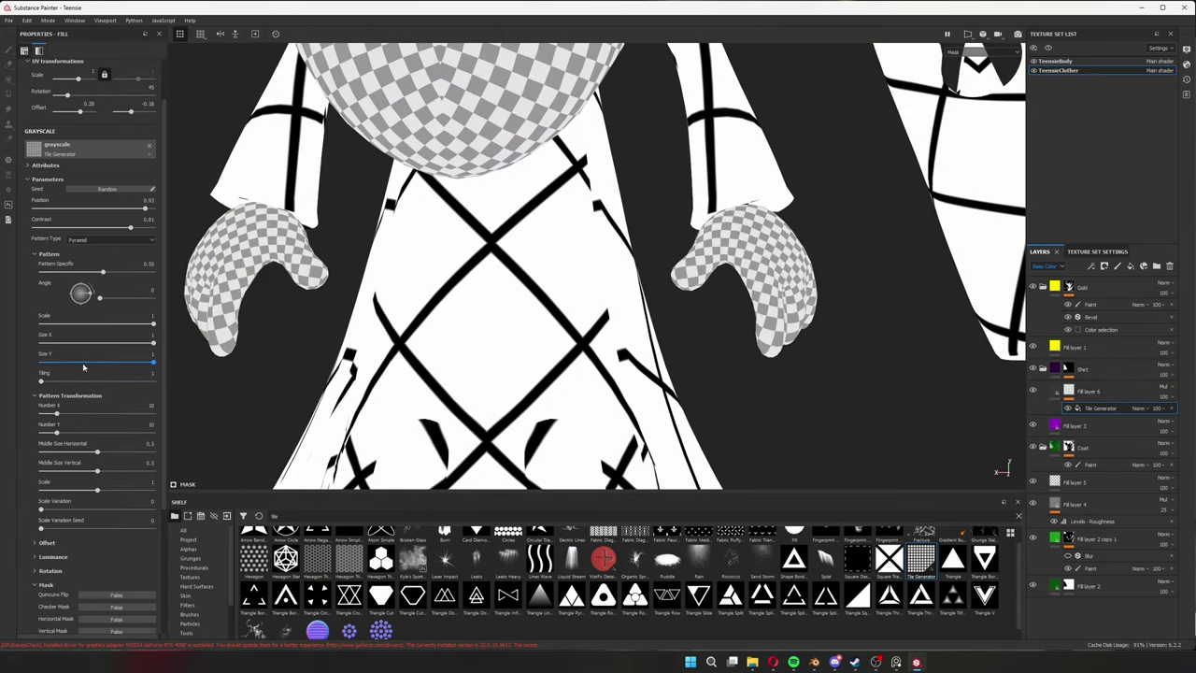
{"action": "left_click", "coordinate": [114, 433]}
{"action": "left_click", "coordinate": [105, 440]}
{"action": "left_click_drag", "start_coordinate": [154, 538], "coordinate": [145, 538]}
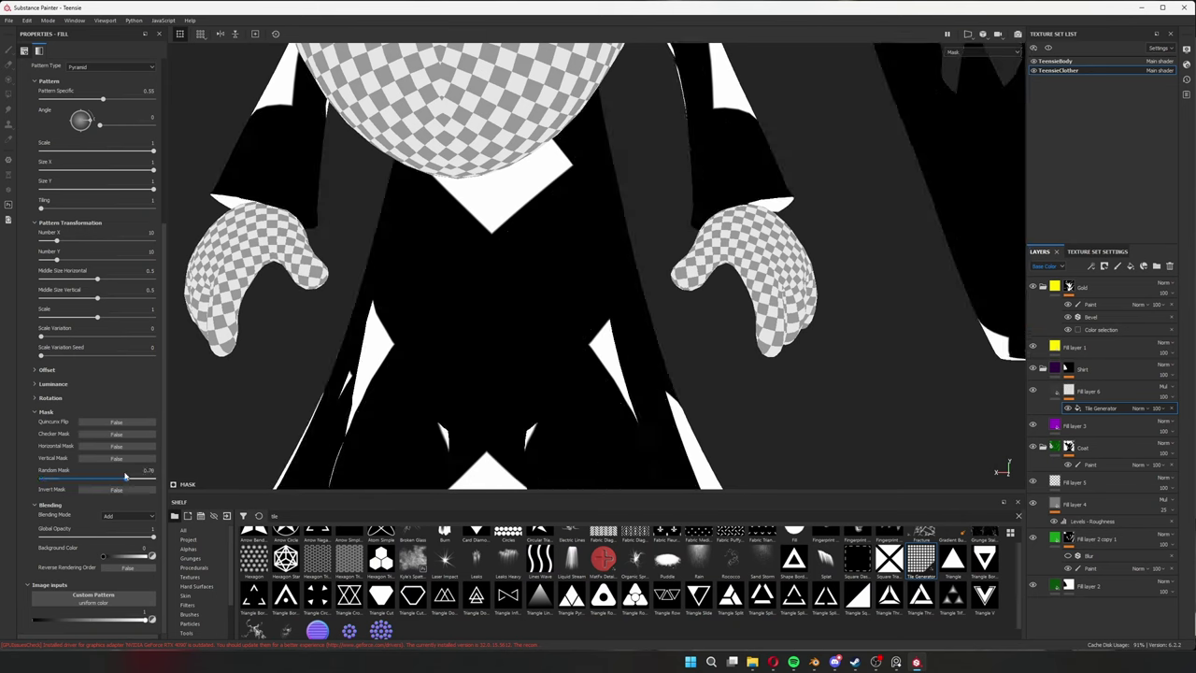
{"action": "left_click", "coordinate": [115, 531]}
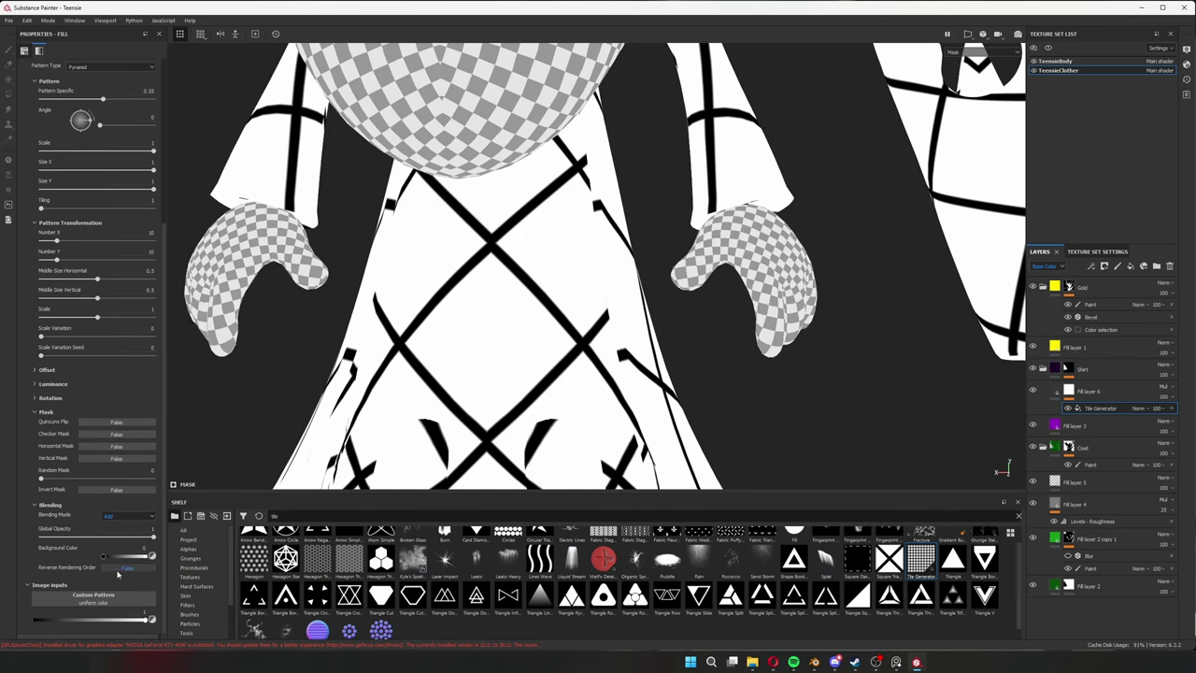
Shrink the lattice scale slightly and adjust Number Y for fewer, larger diamonds.
{"action": "scroll", "coordinate": [35, 385], "scroll_direction": "up", "scroll_amount": 3}
{"action": "key", "text": "m"}
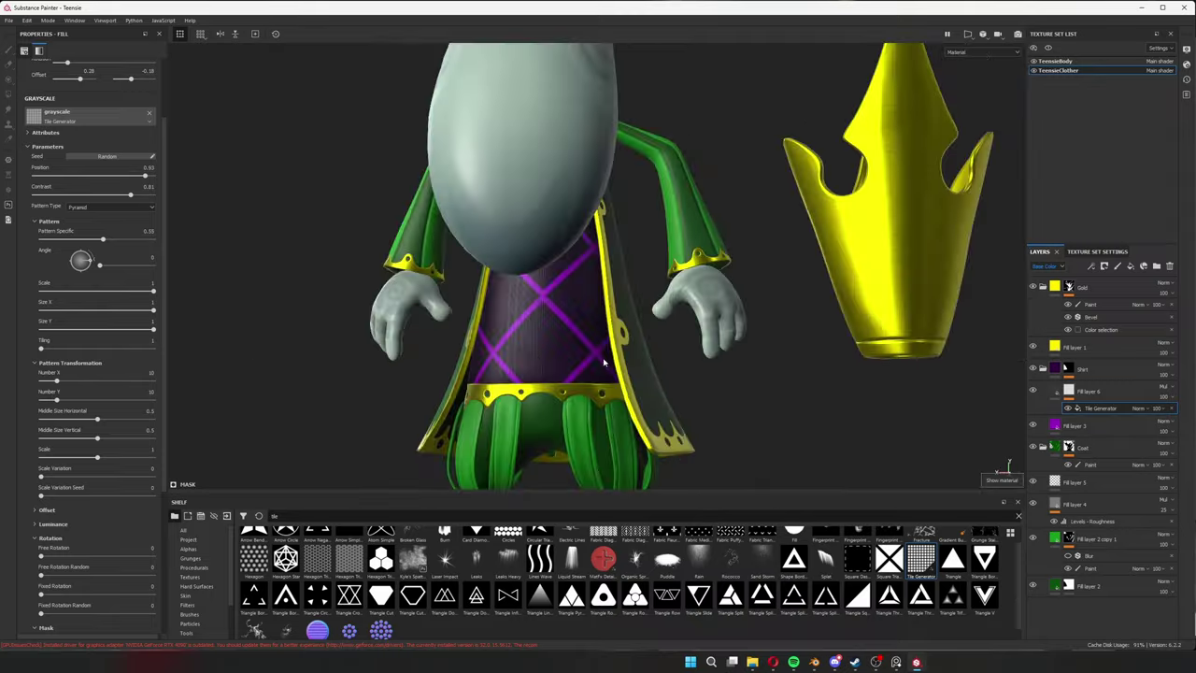
{"action": "scroll", "coordinate": [64, 140], "scroll_direction": "up", "scroll_amount": 2}
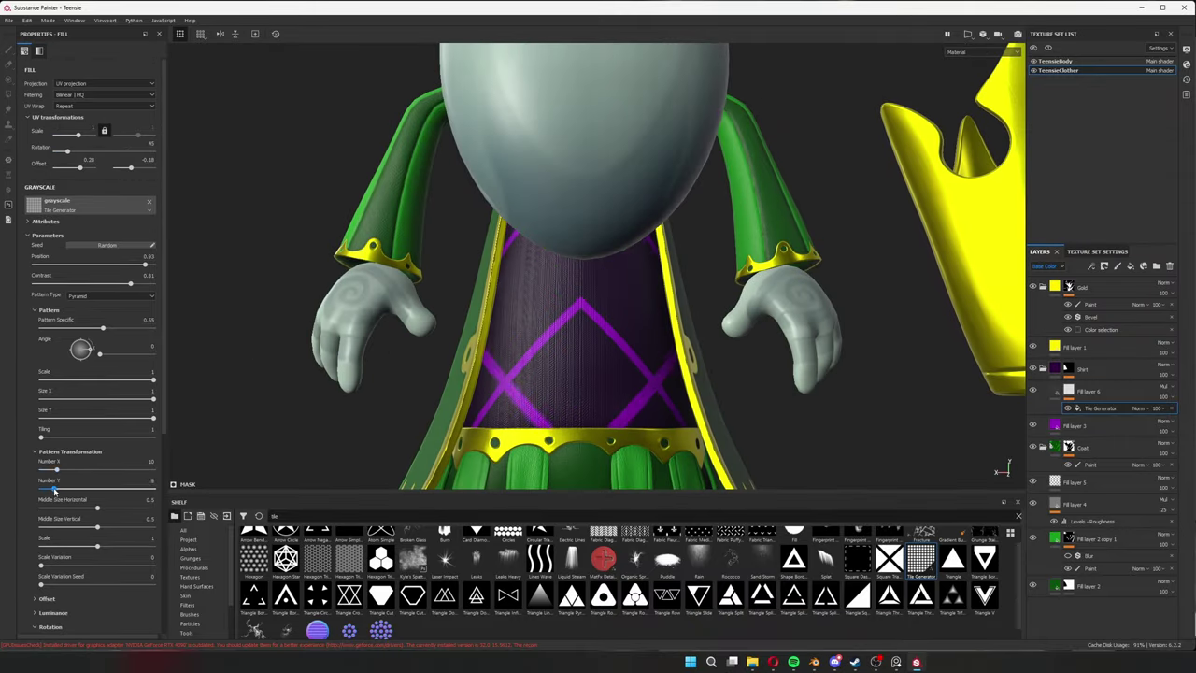
{"action": "left_click_drag", "start_coordinate": [153, 379], "coordinate": [142, 381]}
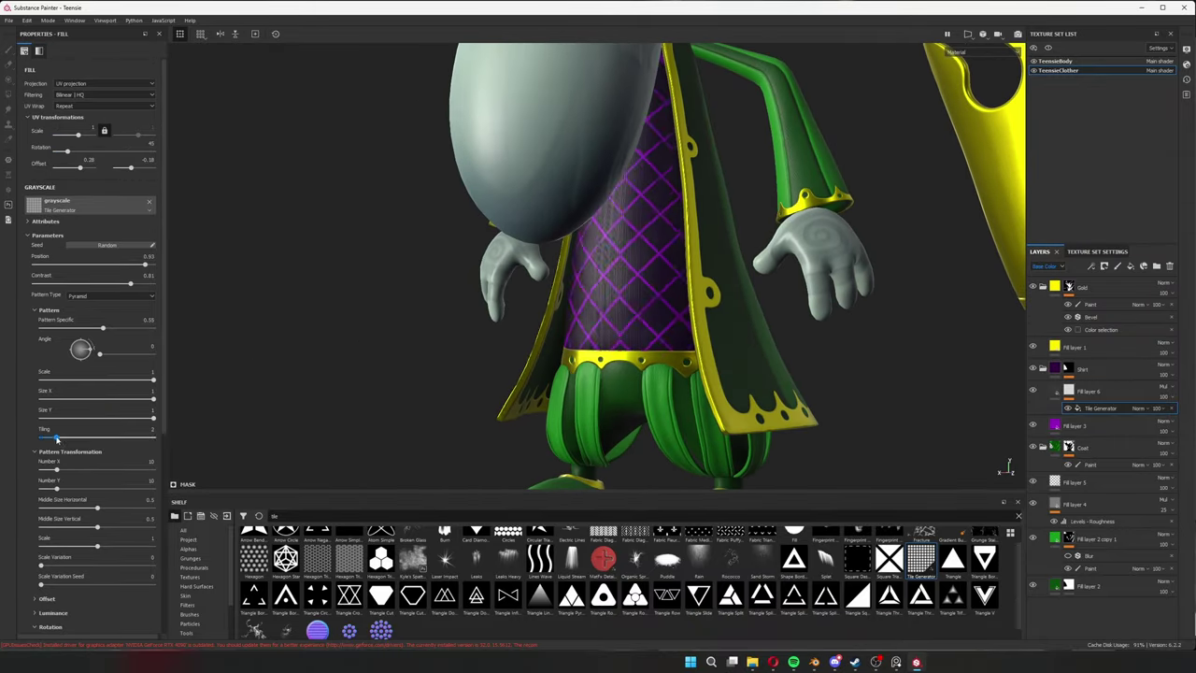
{"action": "left_click_drag", "start_coordinate": [52, 490], "coordinate": [46, 488]}
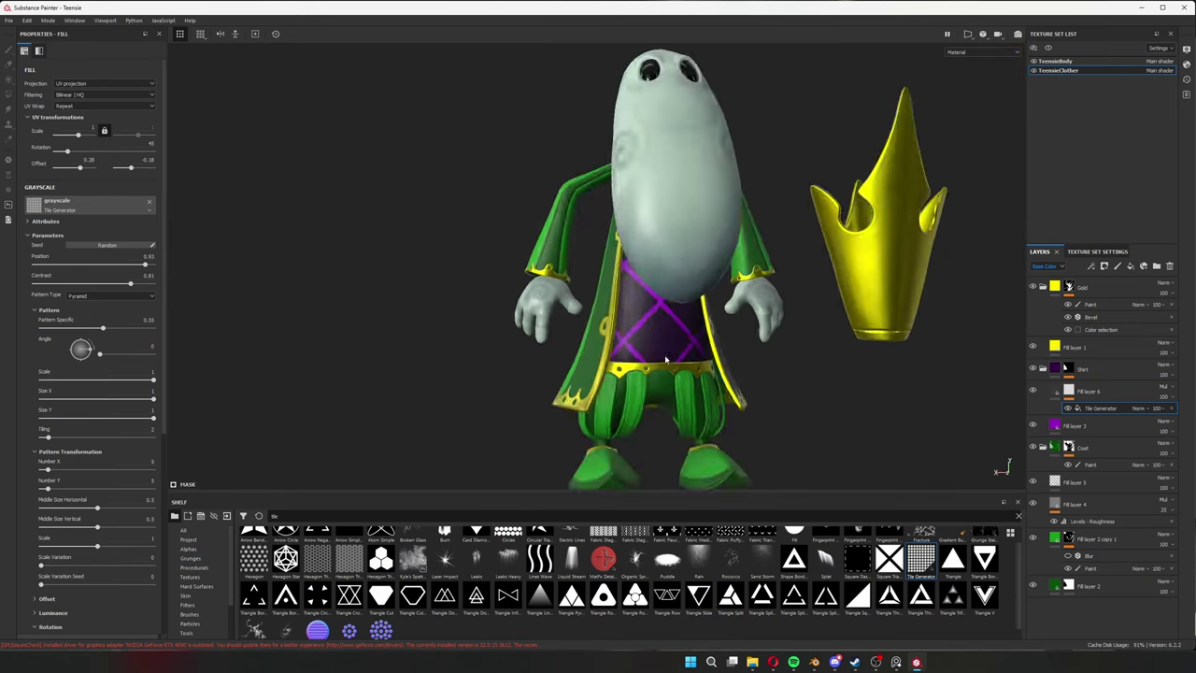
{"action": "scroll", "coordinate": [617, 587], "scroll_direction": "up", "scroll_amount": 1}
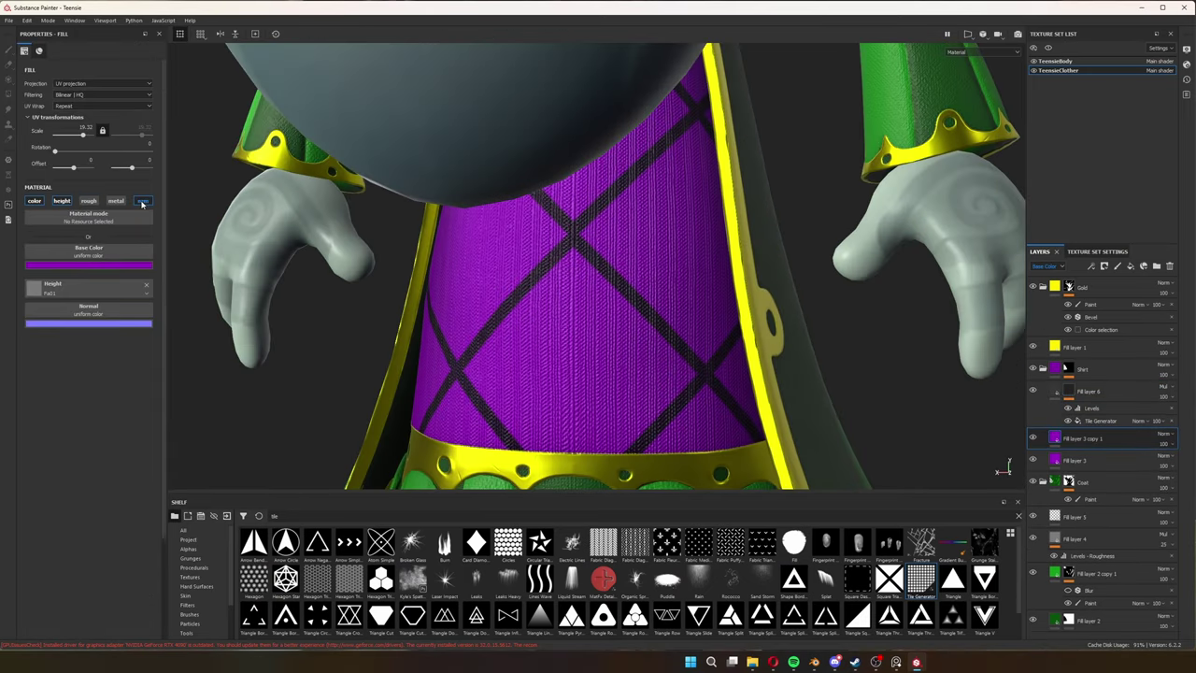
Darken the shirt's purple base colour and paint a first dark patch on the shirt mask.
{"action": "left_click", "coordinate": [89, 265]}
{"action": "left_click", "coordinate": [155, 346]}
{"action": "key", "text": "1"}
{"action": "key", "text": "F1"}
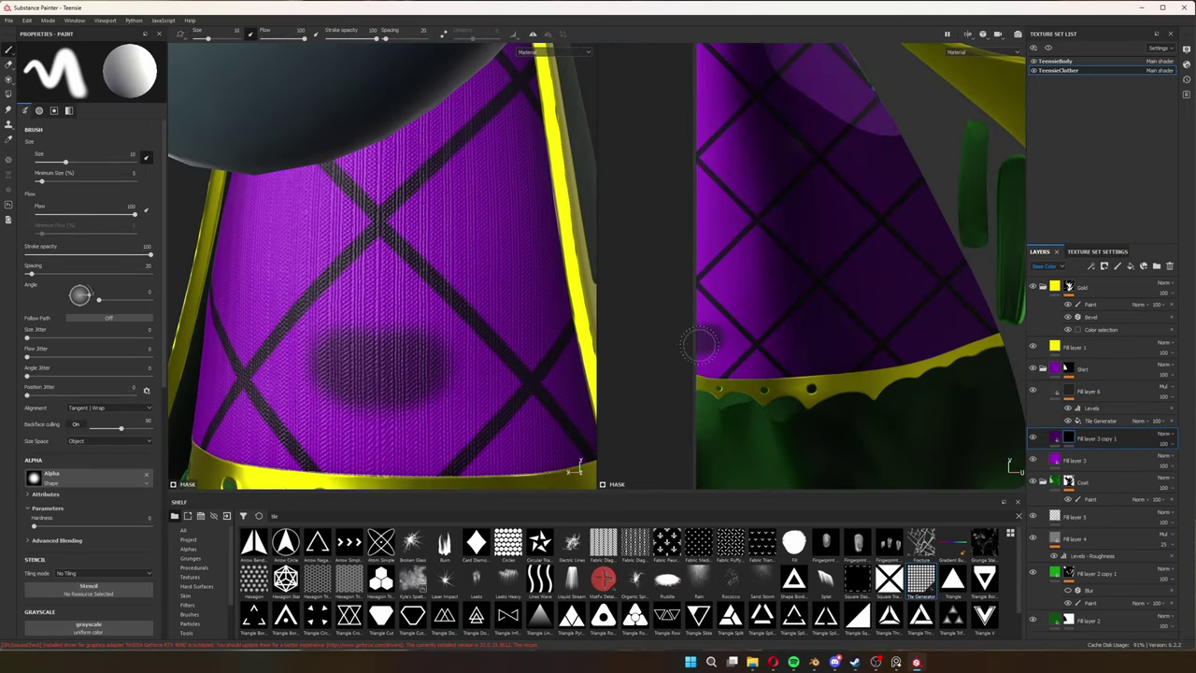
{"action": "left_click_drag", "start_coordinate": [710, 322], "coordinate": [702, 355]}
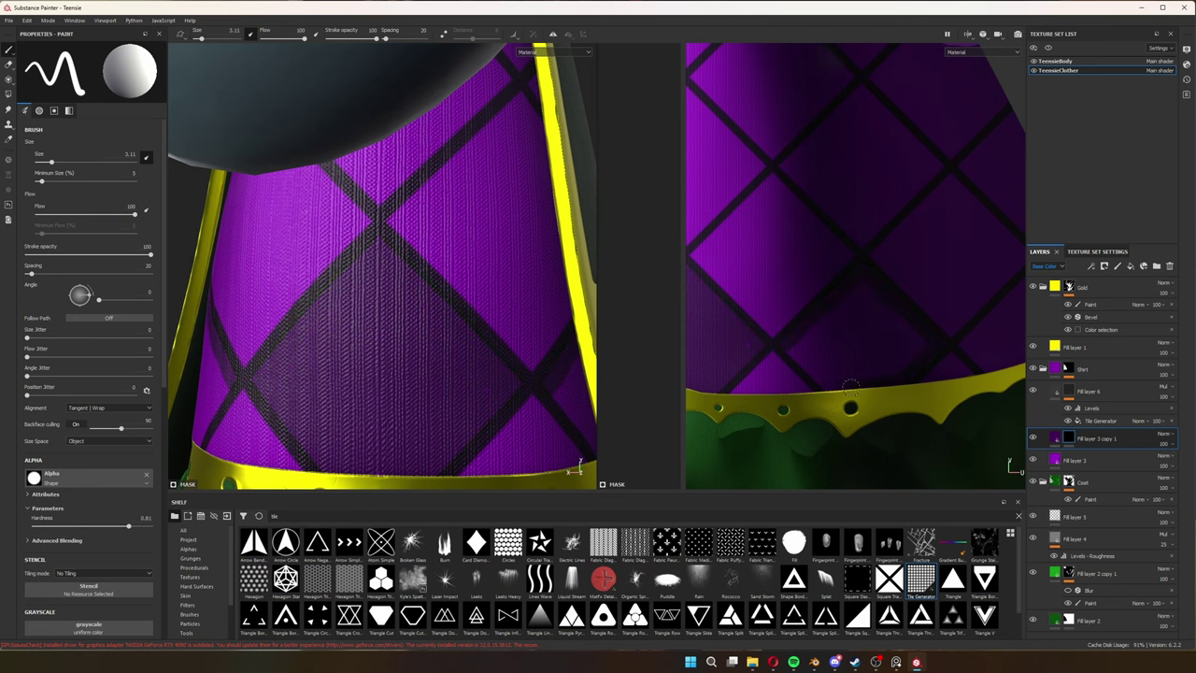
Paint the remaining alternate shirt diamonds dark for a two-tone argyle look.
{"action": "scroll", "coordinate": [717, 354], "scroll_direction": "up", "scroll_amount": 2}
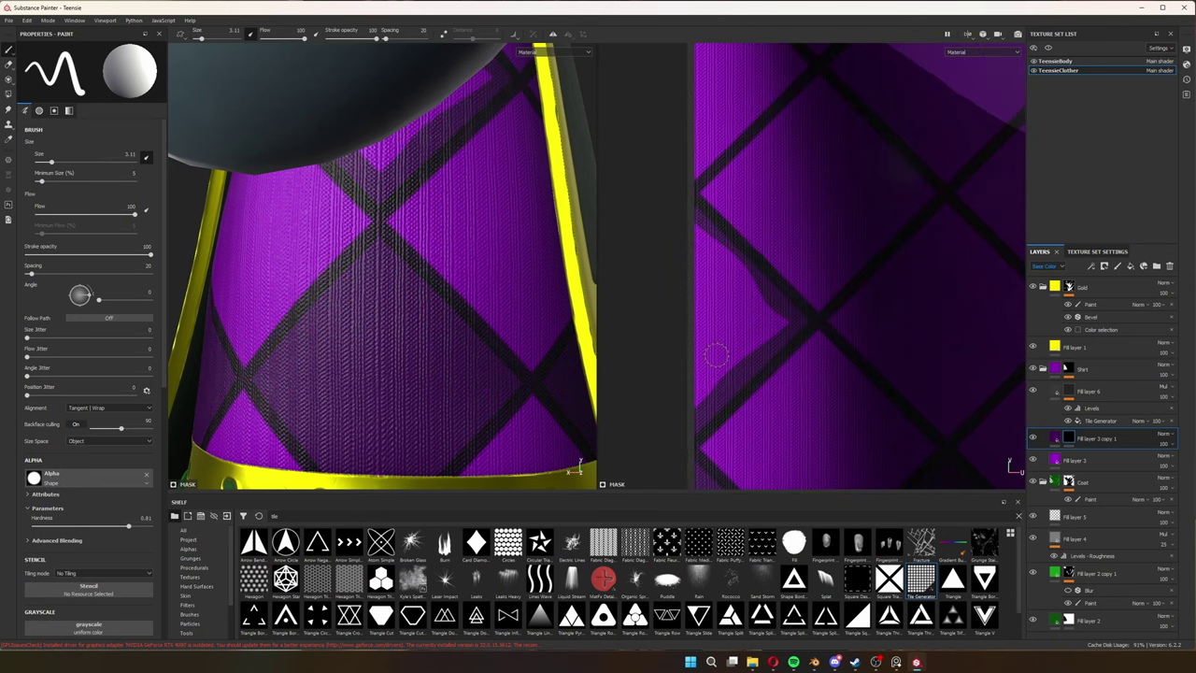
{"action": "middle_click_drag", "start_coordinate": [772, 324], "coordinate": [784, 260]}
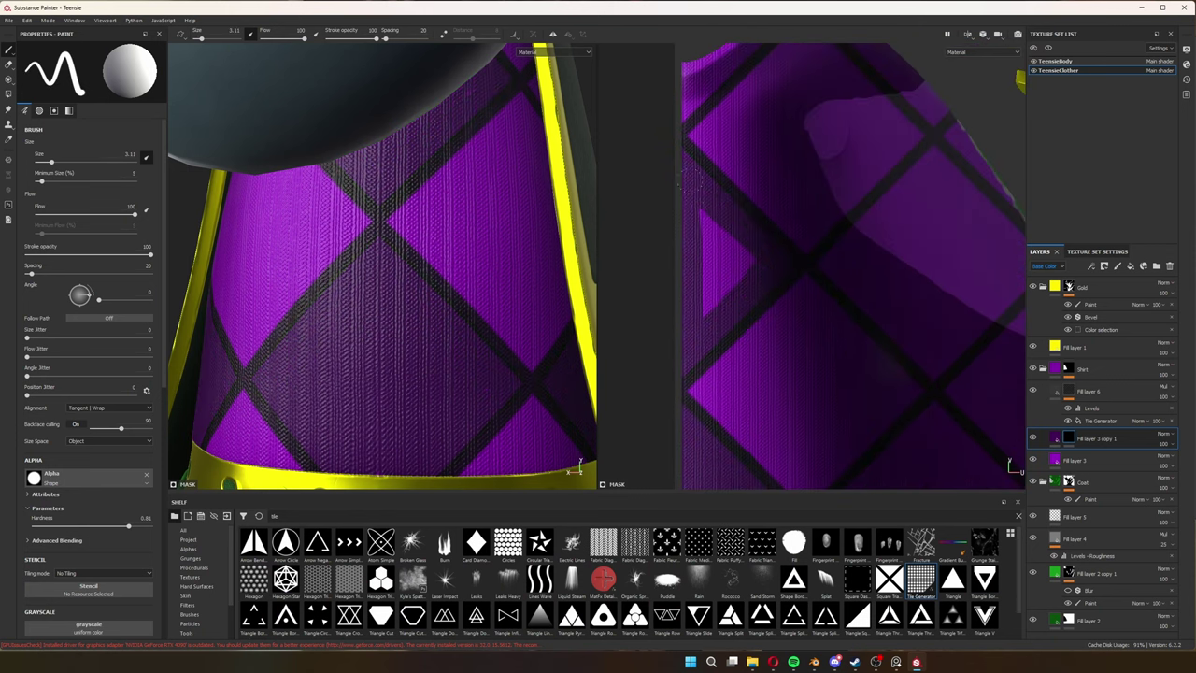
{"action": "middle_click_drag", "start_coordinate": [690, 181], "coordinate": [705, 232]}
{"action": "middle_click_drag", "start_coordinate": [712, 193], "coordinate": [719, 329]}
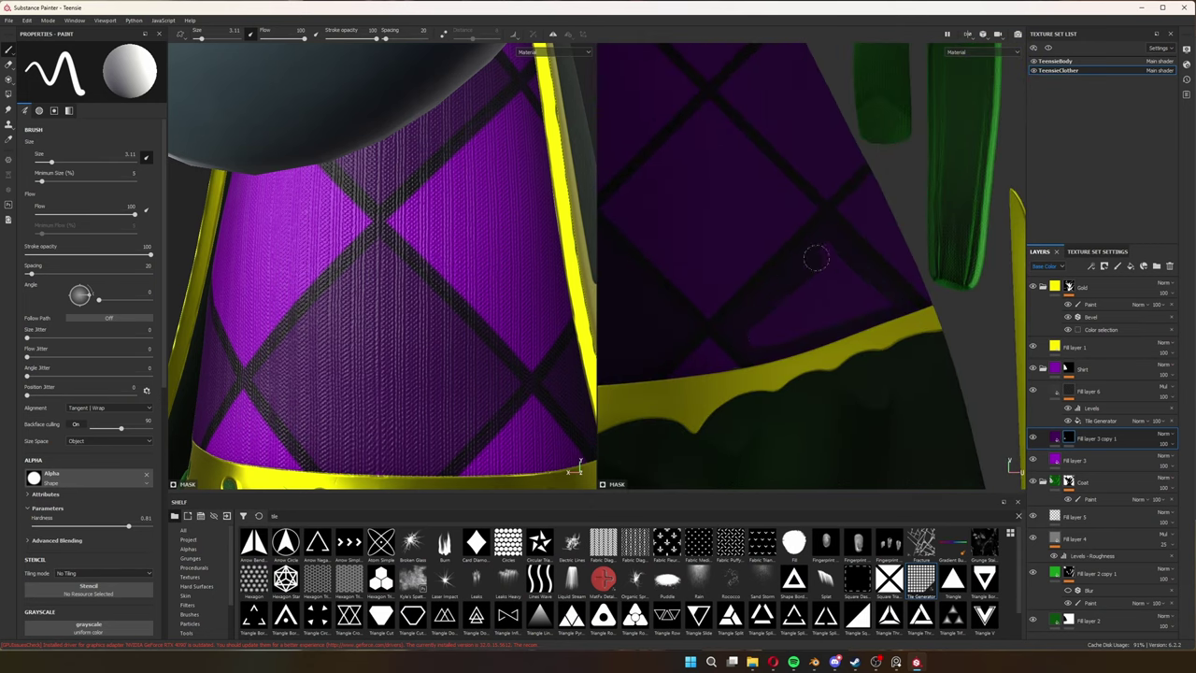
{"action": "mouse_move", "coordinate": [816, 258]}
{"action": "middle_mouse_down"}
{"action": "mouse_move", "coordinate": [849, 377]}
{"action": "mouse_move", "coordinate": [844, 200]}
{"action": "mouse_move", "coordinate": [932, 282]}
{"action": "middle_mouse_up"}
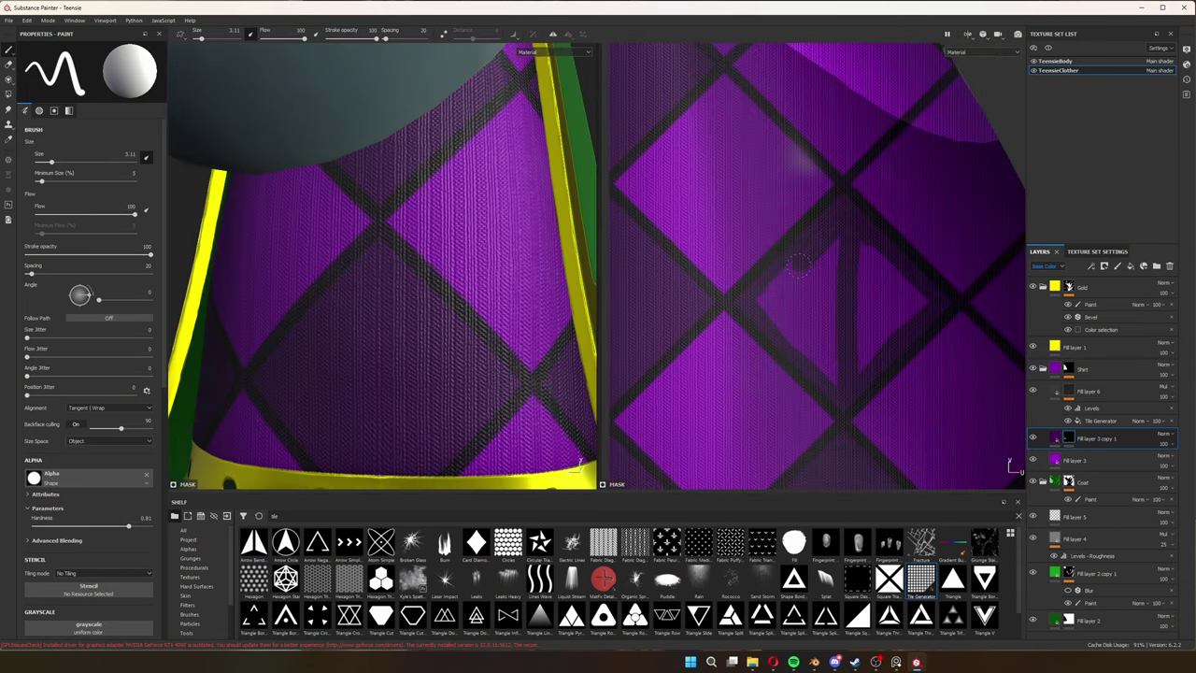
{"action": "middle_click_drag", "start_coordinate": [824, 353], "coordinate": [729, 322]}
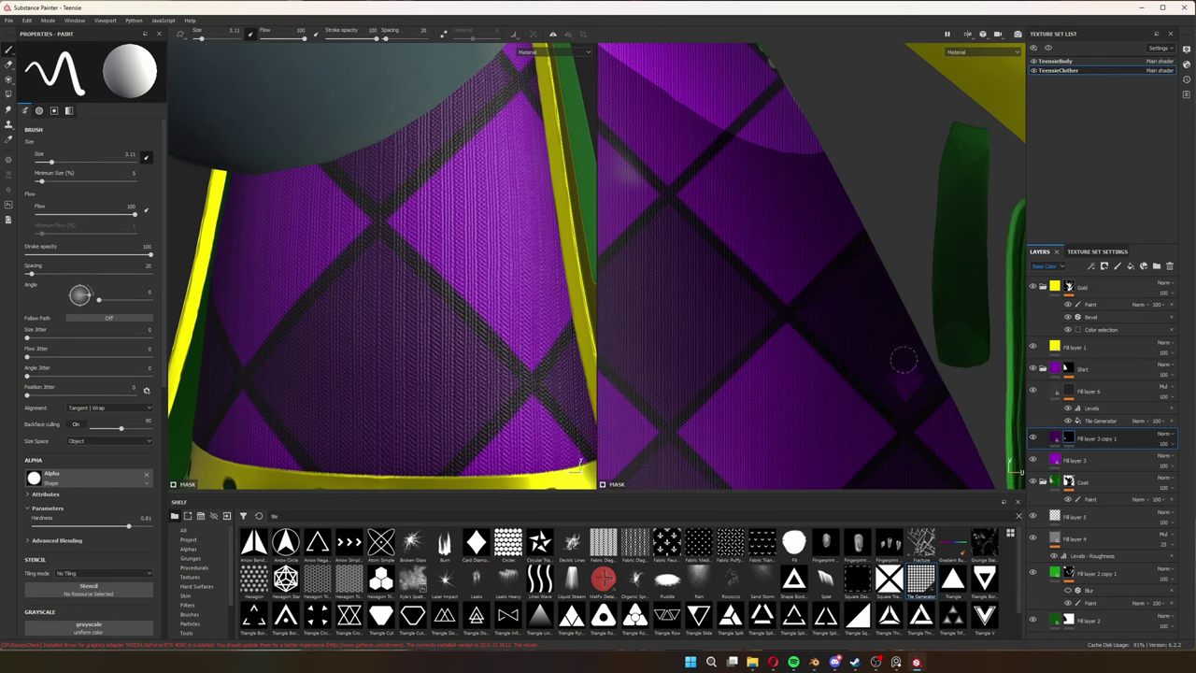
{"action": "middle_click_drag", "start_coordinate": [903, 359], "coordinate": [762, 306]}
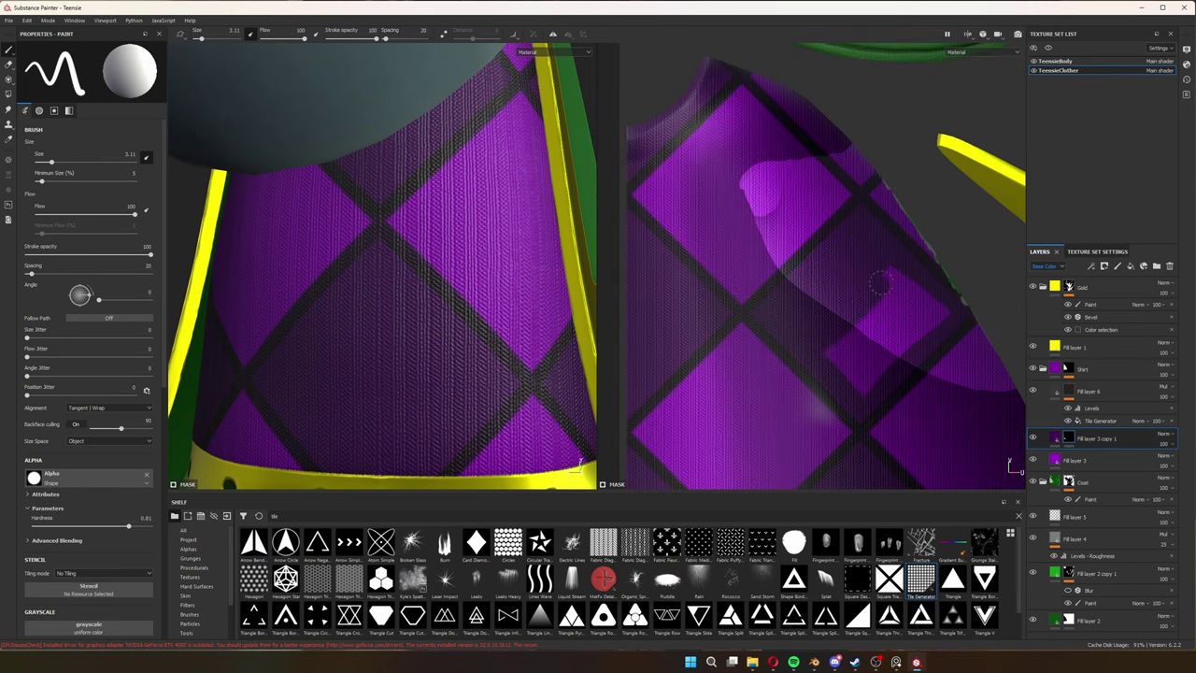
{"action": "middle_click_drag", "start_coordinate": [933, 319], "coordinate": [888, 392]}
{"action": "key", "text": "c"}
{"action": "middle_click_drag", "start_coordinate": [813, 374], "coordinate": [835, 379]}
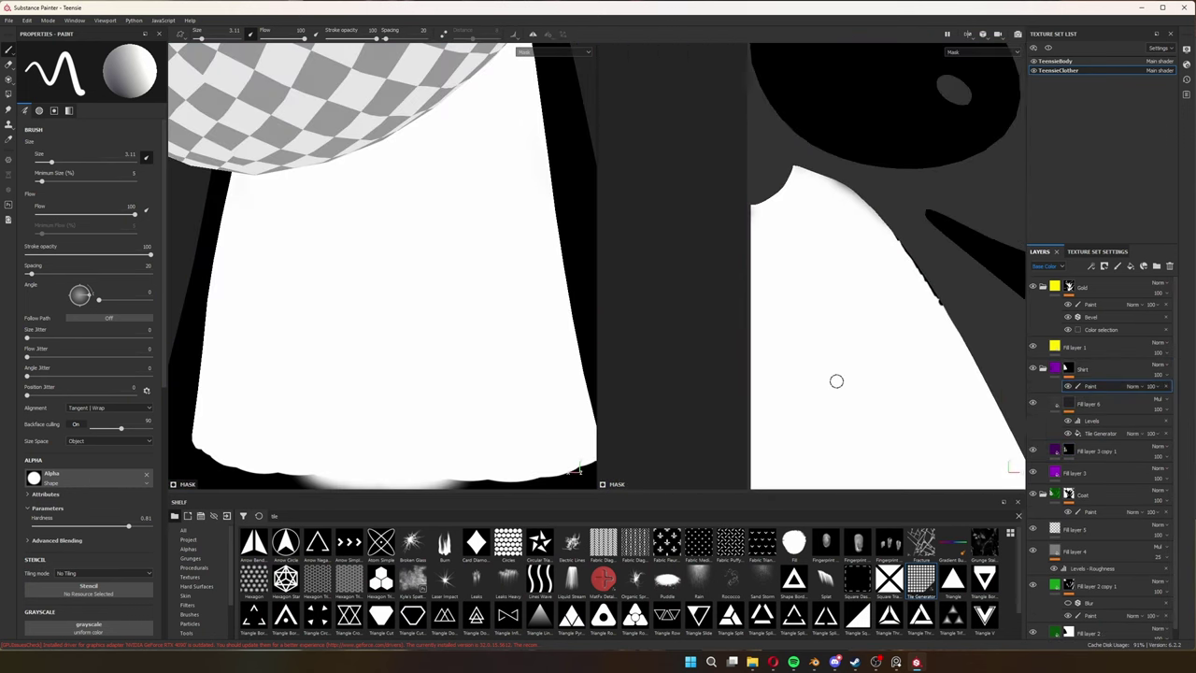
Switch brush projection to UV alignment and select the shirt's purple colour fill.
{"action": "key", "text": "m"}
{"action": "key", "text": "c"}
{"action": "left_click", "coordinate": [108, 407]}
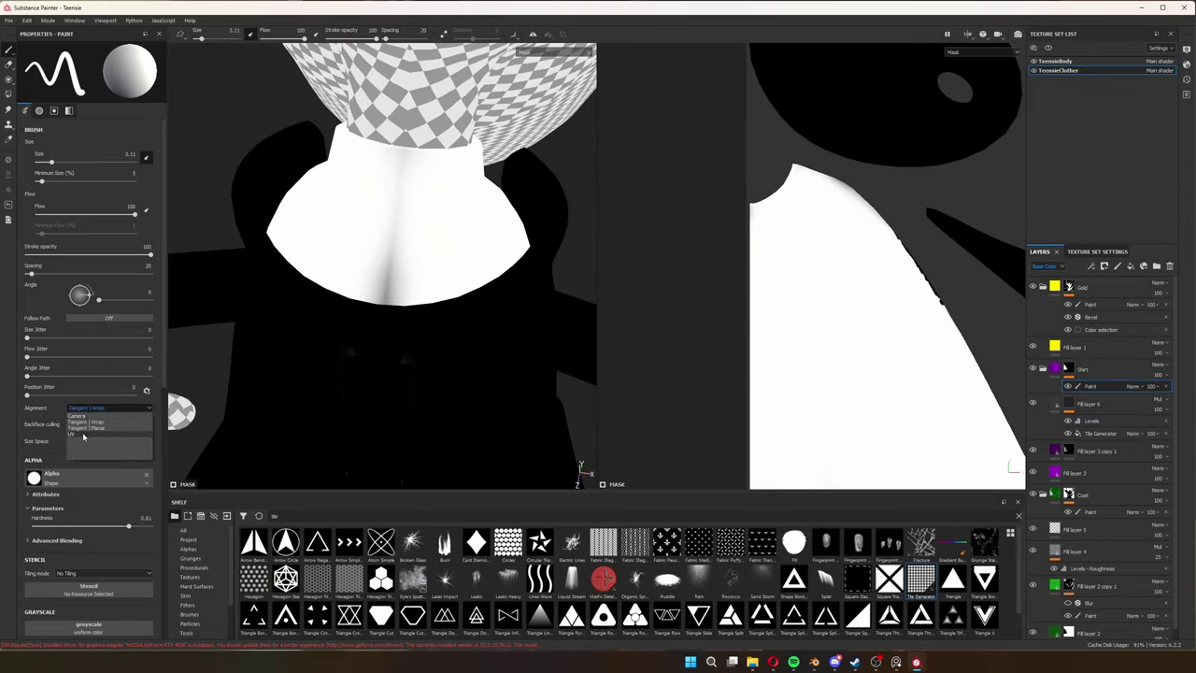
{"action": "key", "text": "m"}
{"action": "scroll", "coordinate": [427, 274], "scroll_direction": "down", "scroll_amount": 5}
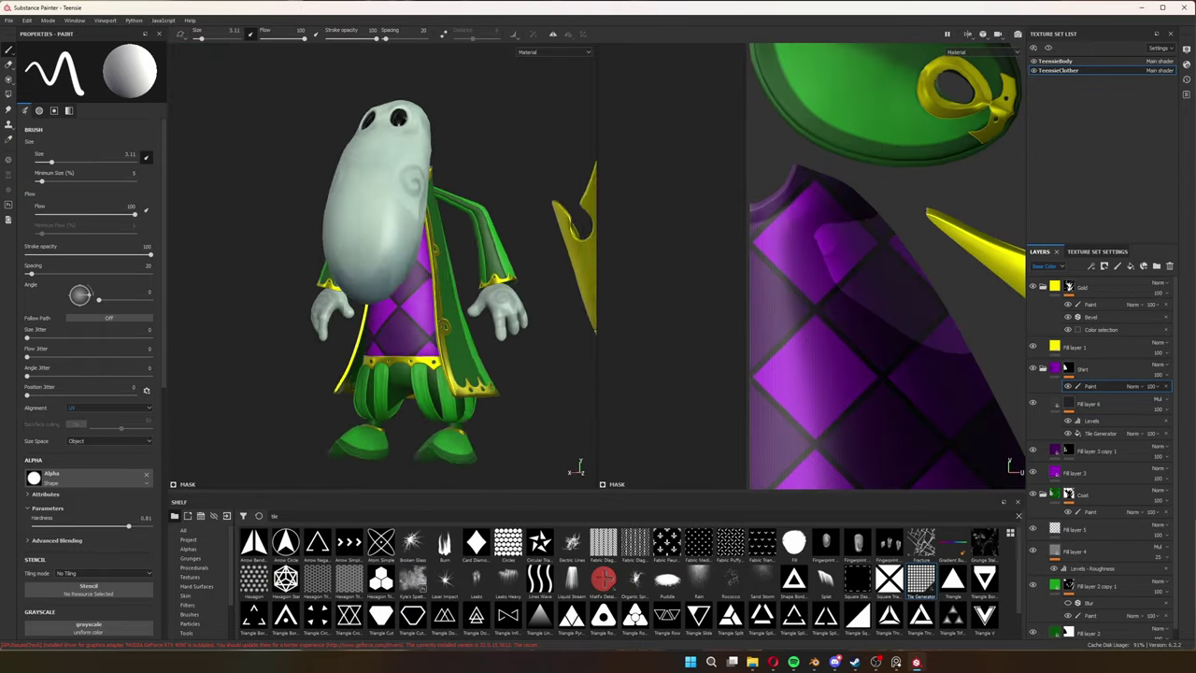
{"action": "left_click_drag", "start_coordinate": [427, 281], "coordinate": [542, 280], "text": "alt"}
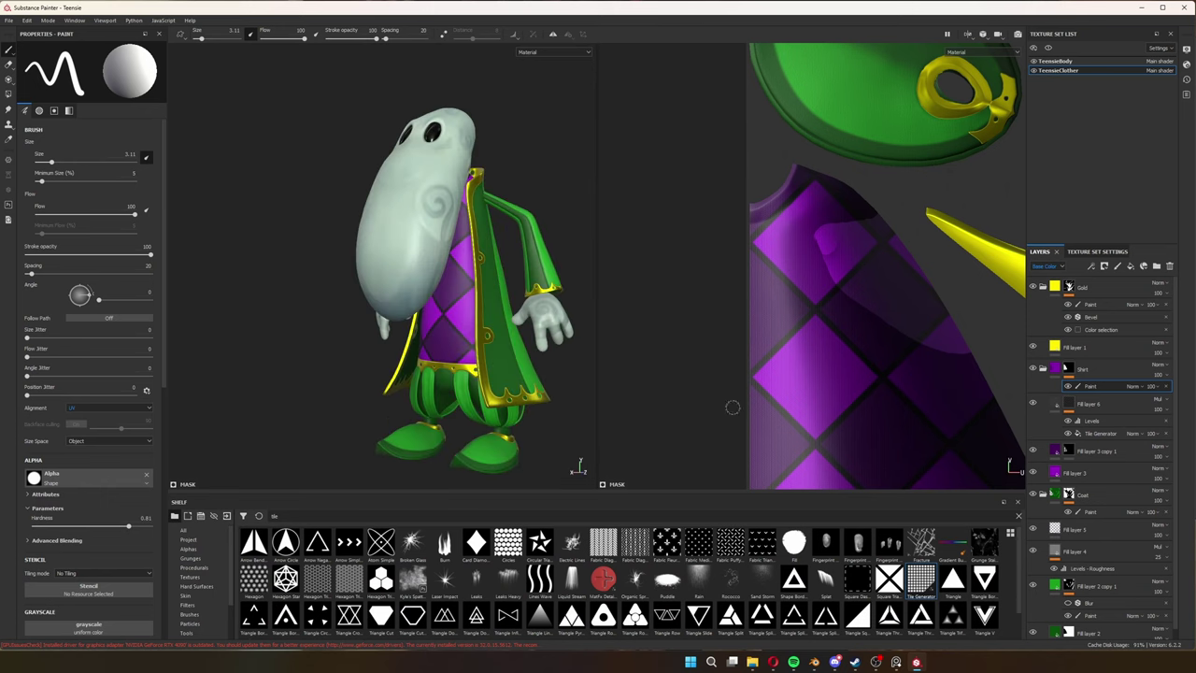
{"action": "left_click", "coordinate": [1056, 474]}
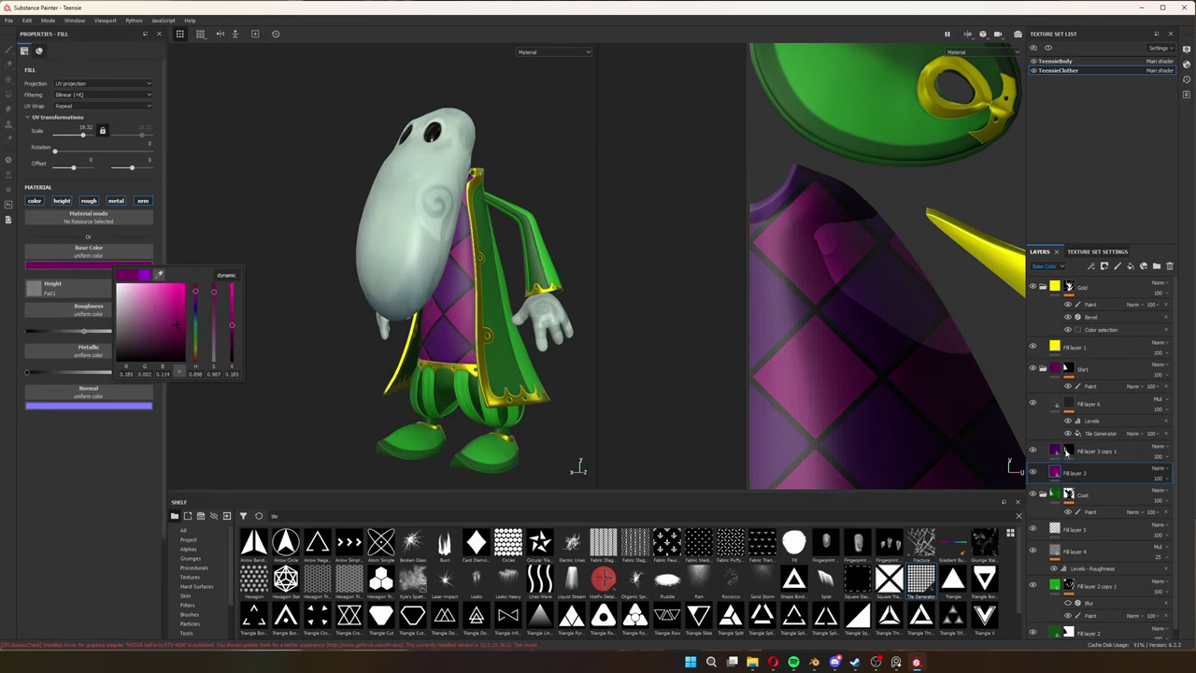
Add a Blur filter to the lattice fill to soften its lines.
{"action": "mouse_move", "coordinate": [421, 280]}
{"action": "left_mouse_down", "text": "alt"}
{"action": "mouse_move", "coordinate": [486, 280]}
{"action": "mouse_move", "coordinate": [454, 301]}
{"action": "mouse_move", "coordinate": [523, 301]}
{"action": "left_mouse_up", "text": "alt"}
{"action": "scroll", "coordinate": [454, 301], "scroll_direction": "up", "scroll_amount": 5}
{"action": "left_click", "coordinate": [1117, 265]}
{"action": "left_click", "coordinate": [84, 71]}
{"action": "scroll", "coordinate": [523, 301], "scroll_direction": "down", "scroll_amount": 4}
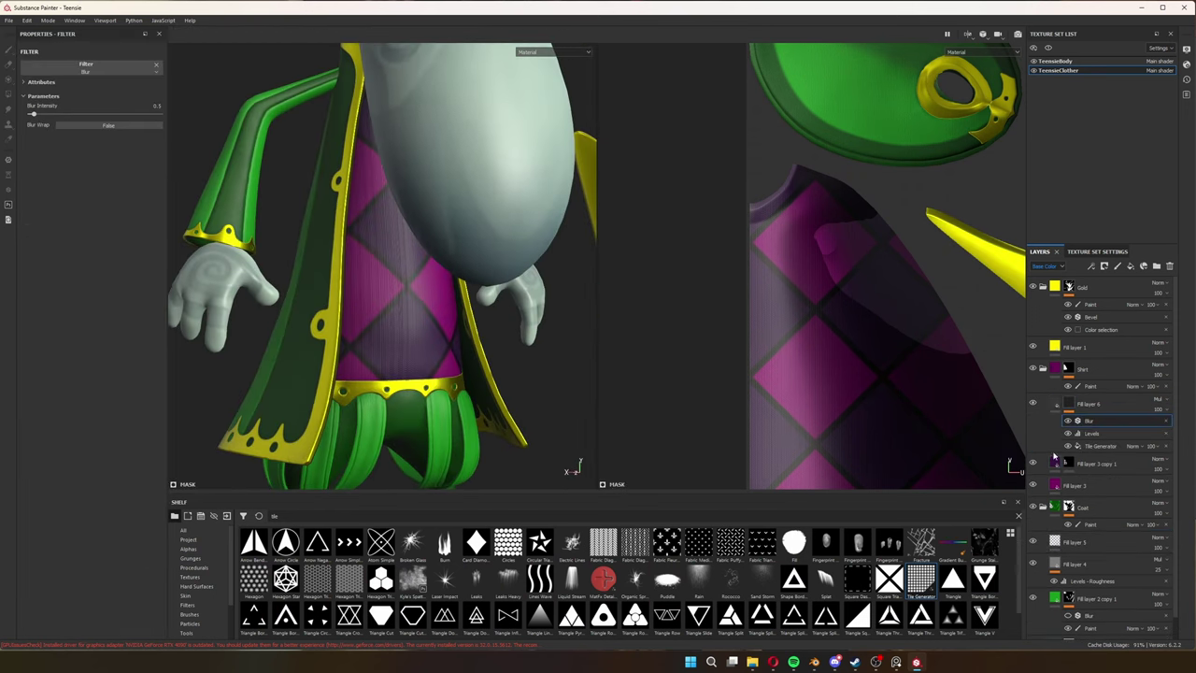
{"action": "scroll", "coordinate": [420, 353], "scroll_direction": "down", "scroll_amount": 4}
{"action": "mouse_move", "coordinate": [420, 353]}
{"action": "left_mouse_down", "text": "alt"}
{"action": "mouse_move", "coordinate": [470, 354]}
{"action": "mouse_move", "coordinate": [449, 336]}
{"action": "left_mouse_up", "text": "alt"}
Add a new fill layer with the Fa01 fabric texture tiled much finer.
{"action": "key", "text": "p"}
{"action": "scroll", "coordinate": [486, 316], "scroll_direction": "up", "scroll_amount": 5}
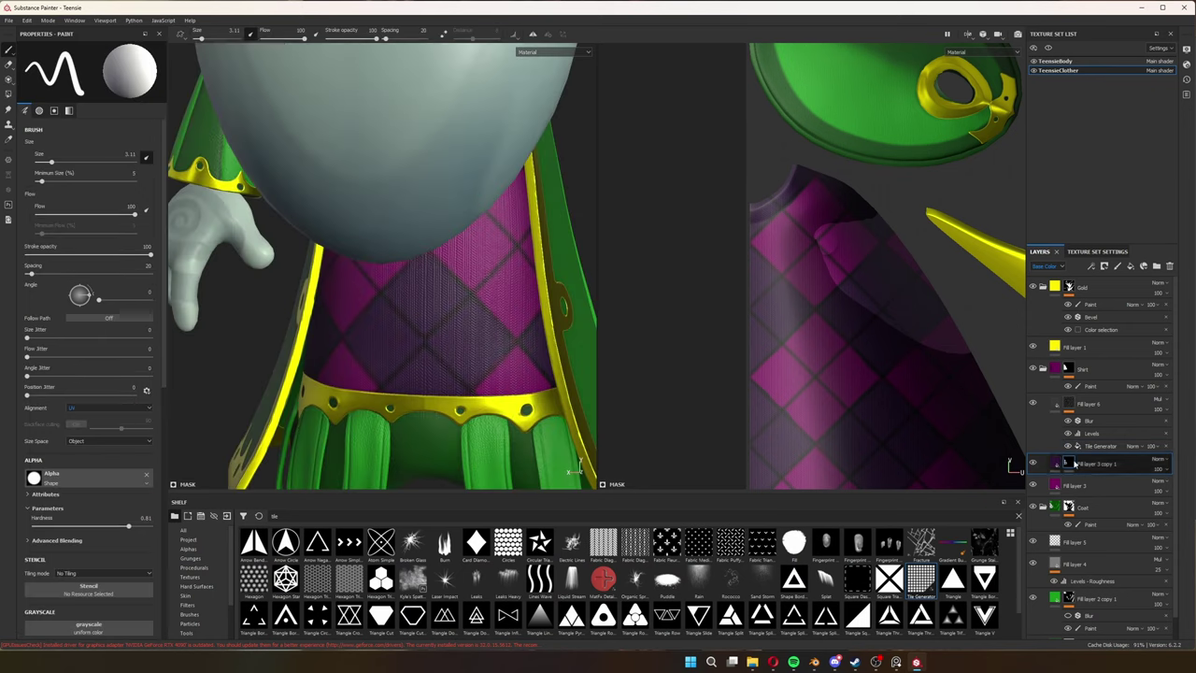
{"action": "scroll", "coordinate": [272, 306], "scroll_direction": "down", "scroll_amount": 3}
{"action": "left_click_drag", "start_coordinate": [272, 306], "coordinate": [411, 346], "text": "alt"}
{"action": "scroll", "coordinate": [436, 359], "scroll_direction": "up", "scroll_amount": 4}
{"action": "key", "text": "c"}
{"action": "key", "text": "c"}
{"action": "left_click", "coordinate": [1104, 265]}
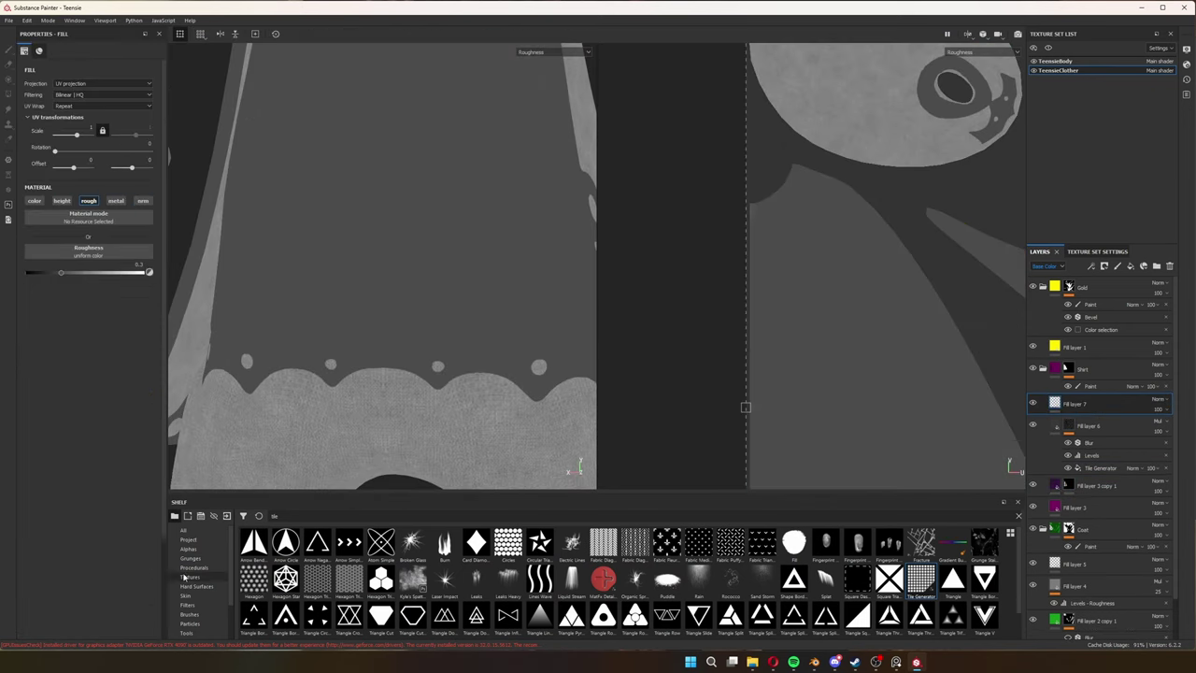
{"action": "left_click", "coordinate": [190, 548]}
{"action": "left_click_drag", "start_coordinate": [318, 542], "coordinate": [89, 253]}
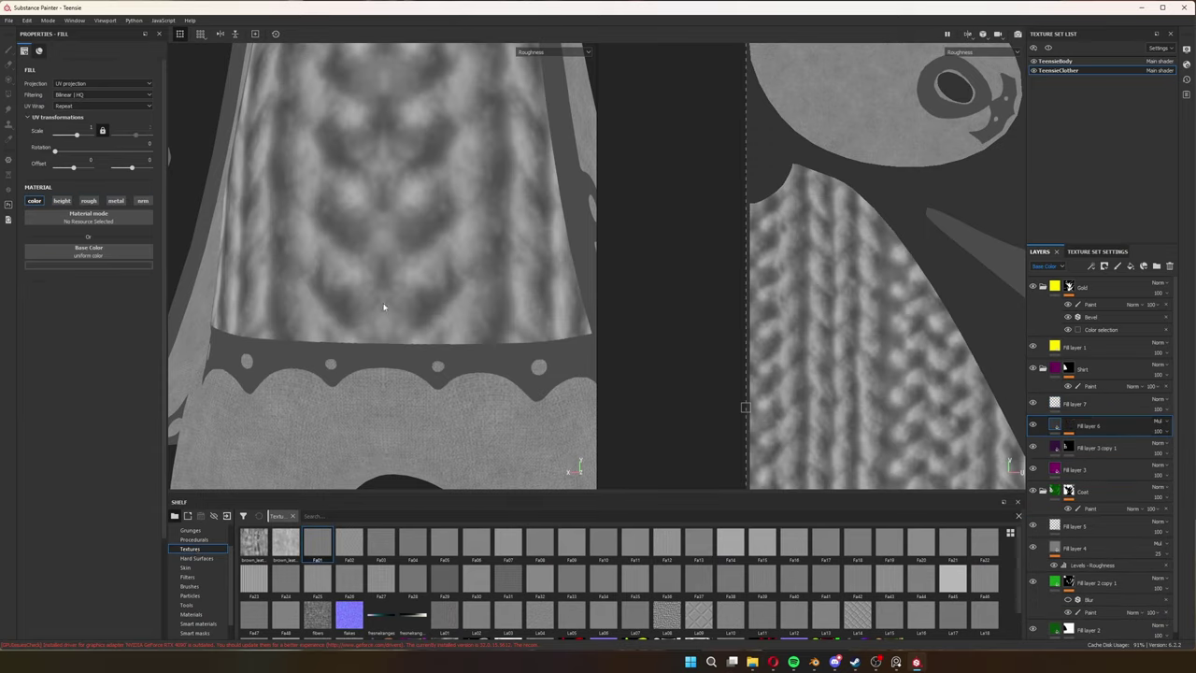
{"action": "left_click", "coordinate": [1088, 425]}
Add a roughness Levels adjustment to the Fa01 fill and set it to Multiply.
{"action": "key", "text": "m"}
{"action": "right_click", "coordinate": [1075, 402]}
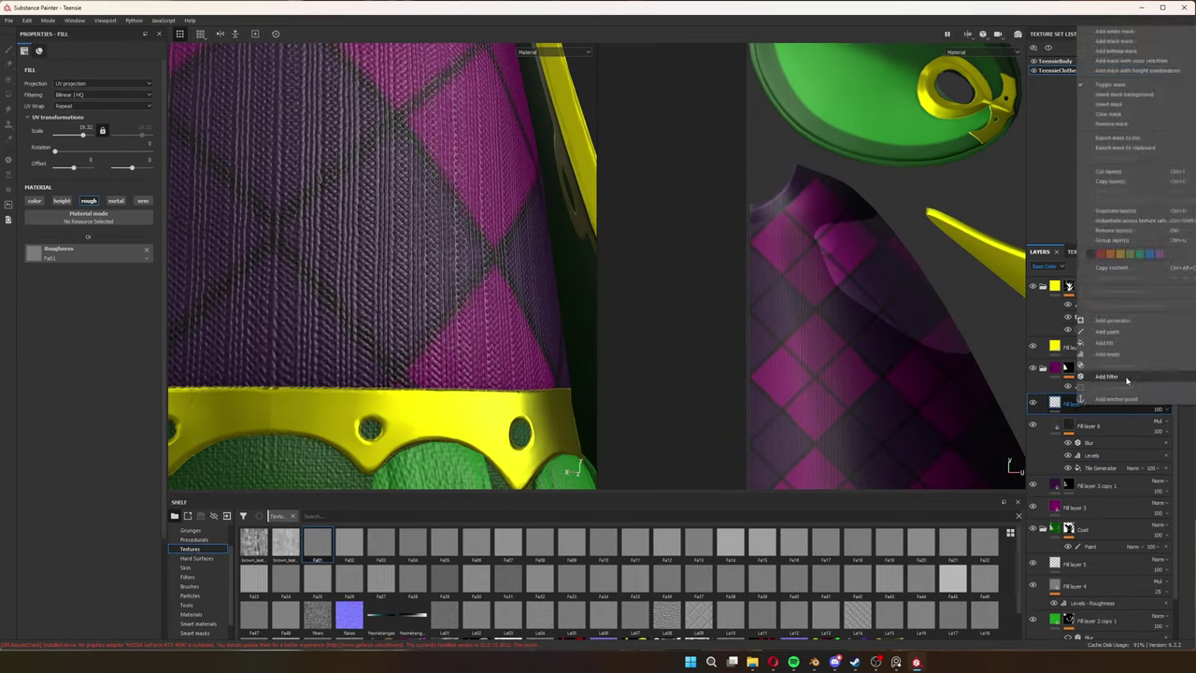
{"action": "left_click", "coordinate": [1107, 354]}
{"action": "scroll", "coordinate": [339, 409], "scroll_direction": "up", "scroll_amount": 3}
{"action": "scroll", "coordinate": [339, 409], "scroll_direction": "down", "scroll_amount": 2}
{"action": "key", "text": "c"}
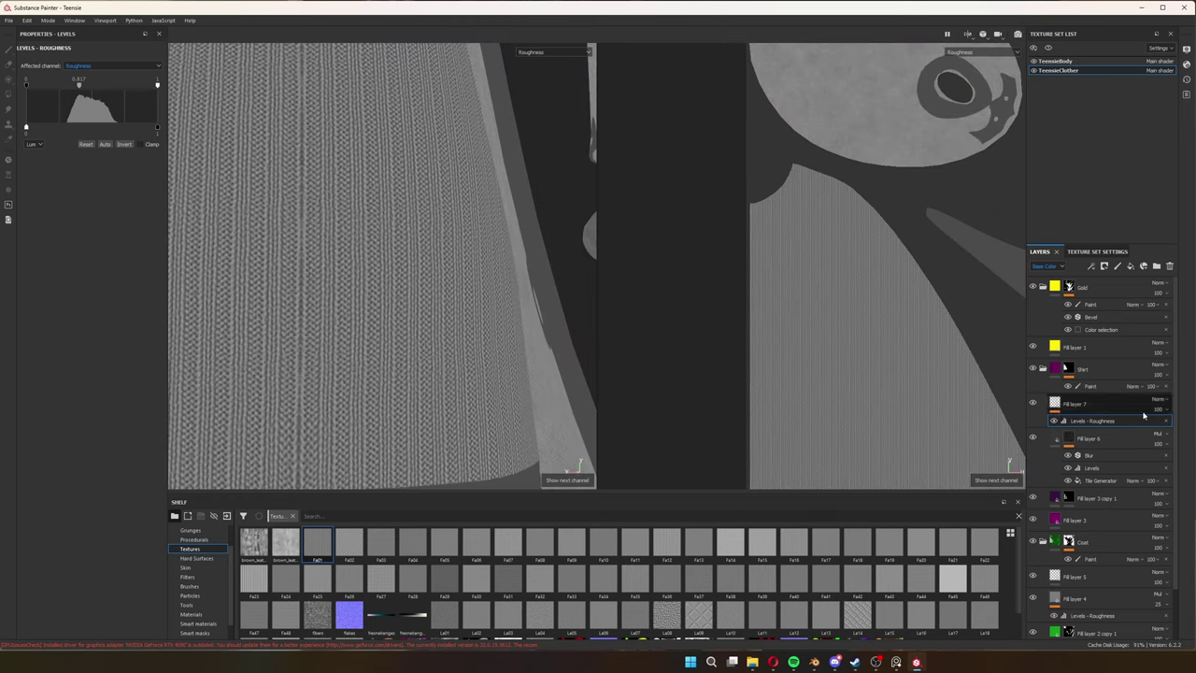
{"action": "key", "text": "m"}
{"action": "left_click", "coordinate": [1157, 404]}
{"action": "left_click", "coordinate": [1162, 401]}
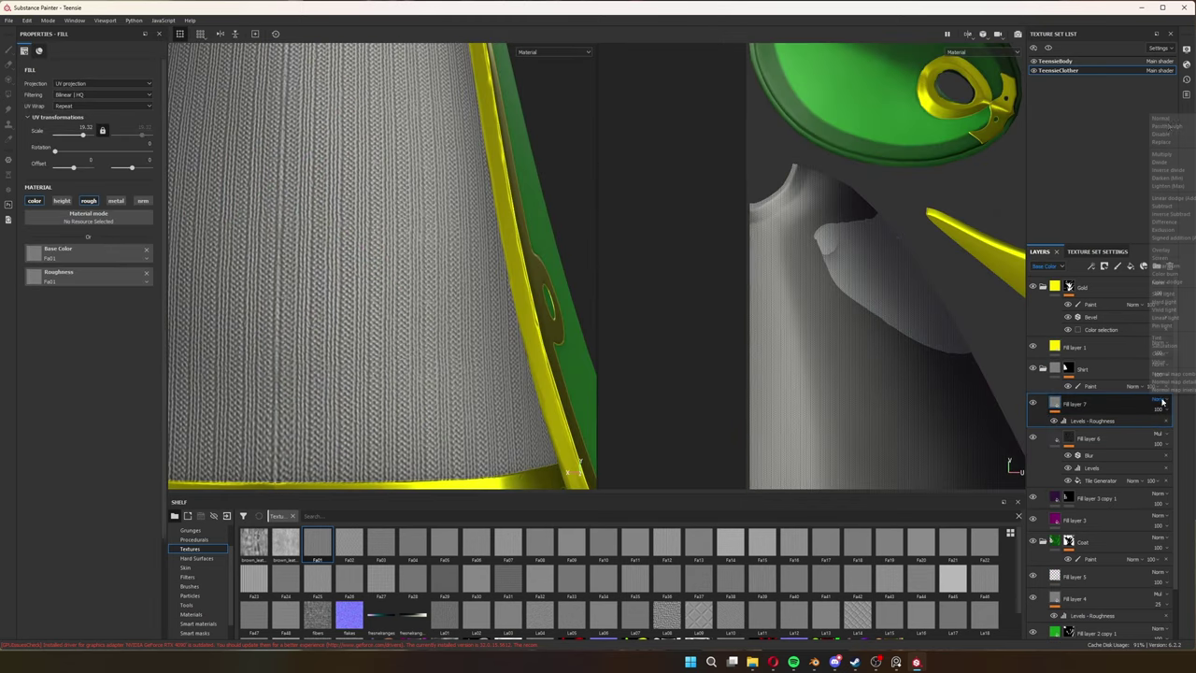
{"action": "left_click", "coordinate": [1161, 154]}
Check the normal channel and review Fill layer 3's channels.
{"action": "scroll", "coordinate": [383, 281], "scroll_direction": "down", "scroll_amount": 2}
{"action": "key", "text": "c"}
{"action": "key", "text": "m"}
{"action": "scroll", "coordinate": [384, 342], "scroll_direction": "up", "scroll_amount": 2}
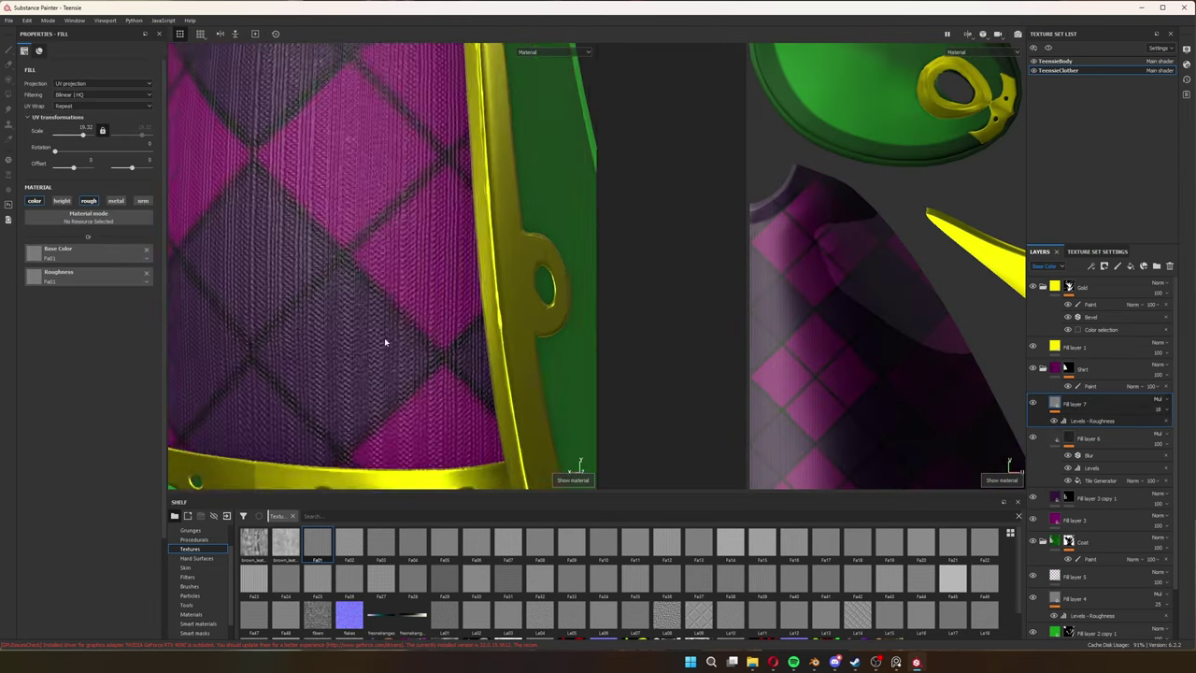
{"action": "key", "text": "c"}
{"action": "left_click", "coordinate": [1075, 519]}
{"action": "key", "text": "m"}
{"action": "scroll", "coordinate": [438, 251], "scroll_direction": "down", "scroll_amount": 3}
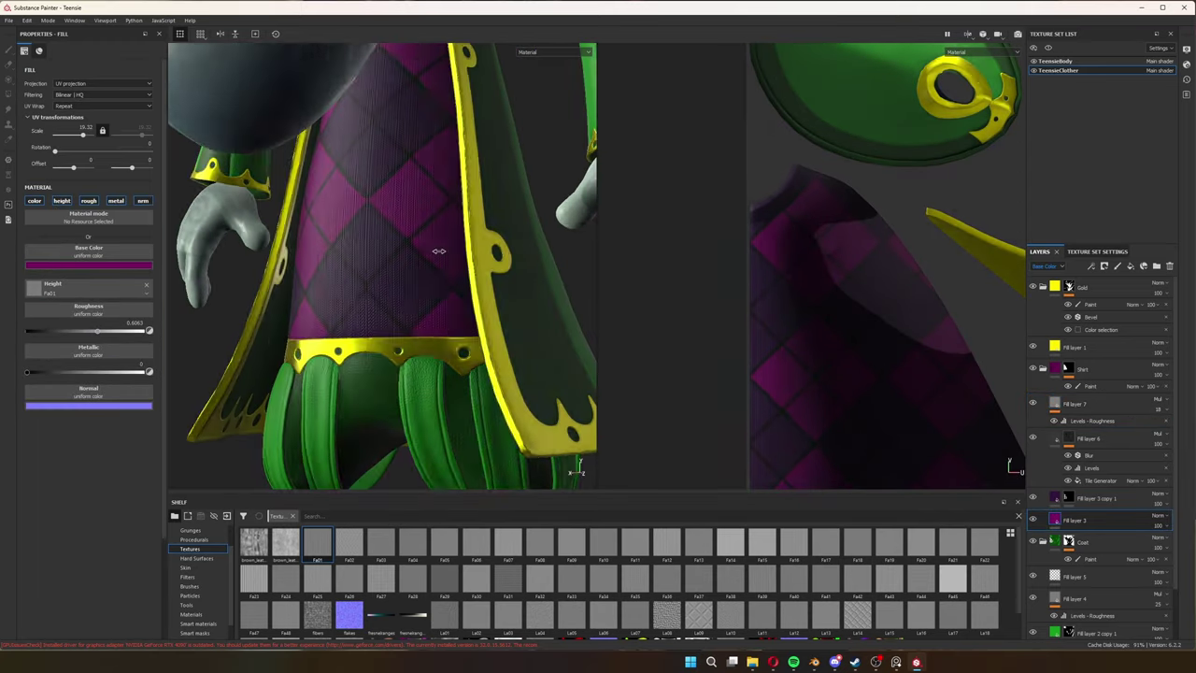
{"action": "scroll", "coordinate": [439, 250], "scroll_direction": "up", "scroll_amount": 3}
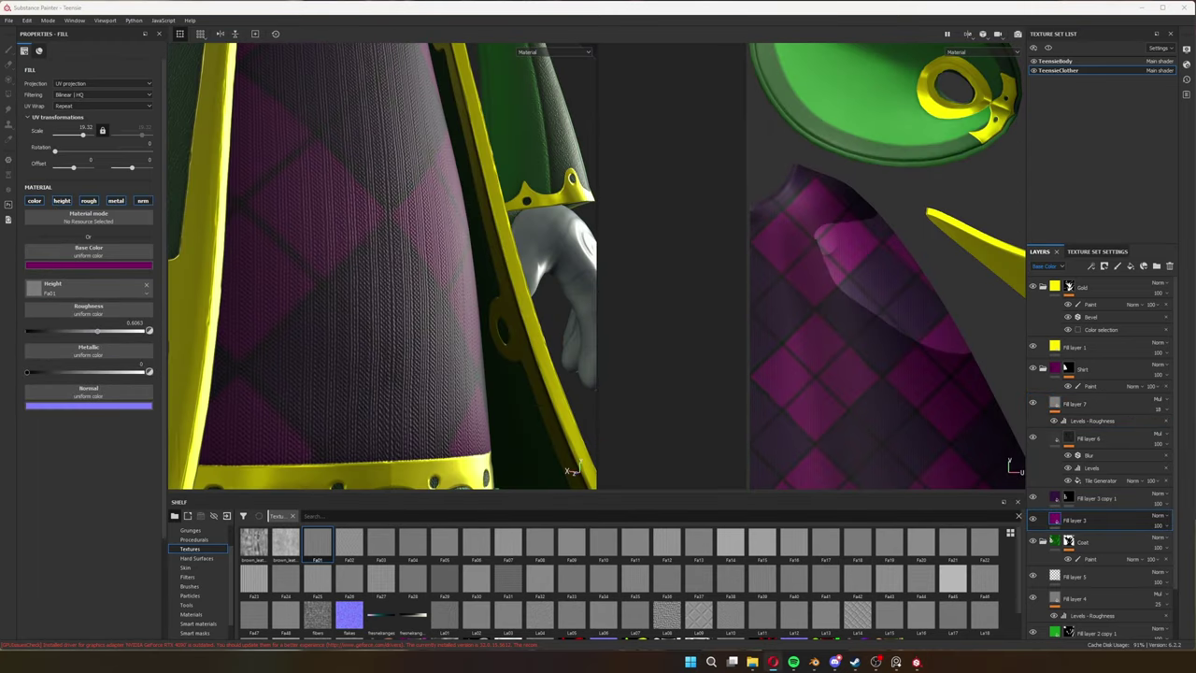
{"action": "scroll", "coordinate": [383, 280], "scroll_direction": "down", "scroll_amount": 2}
Duplicate the fabric fill and drive the copy's roughness with 3D Perlin Noise Fractal.
{"action": "key", "text": "ctrl+d"}
{"action": "left_click", "coordinate": [129, 295]}
{"action": "key", "text": "c"}
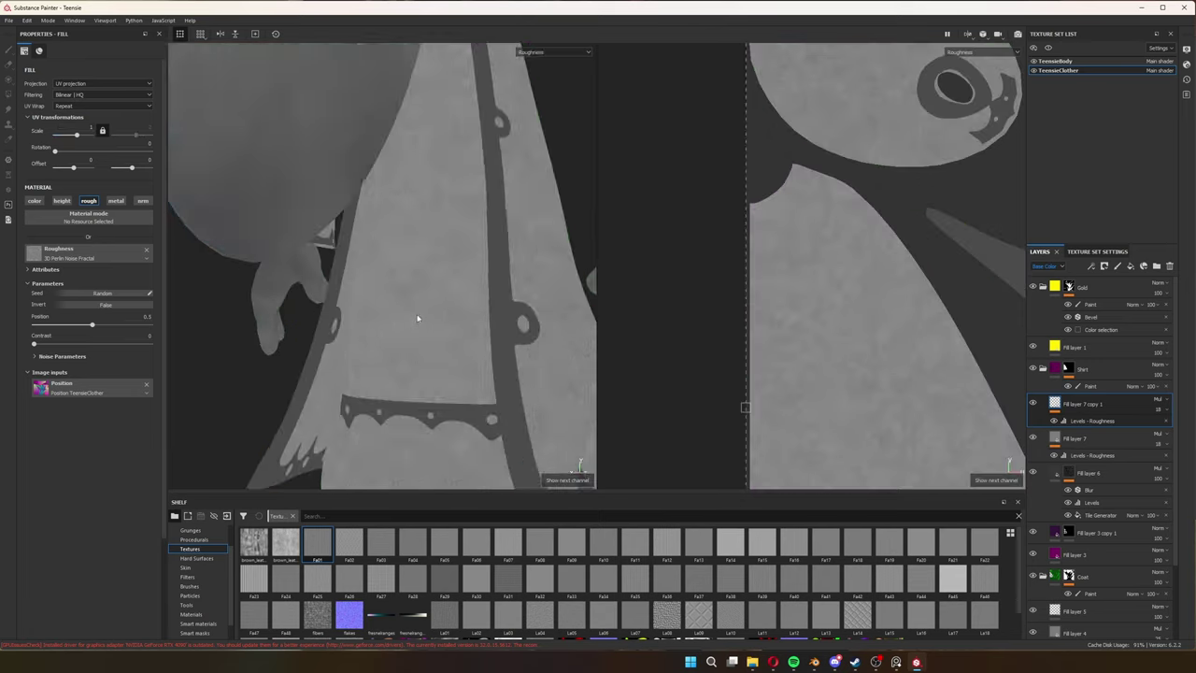
{"action": "left_click", "coordinate": [1042, 286]}
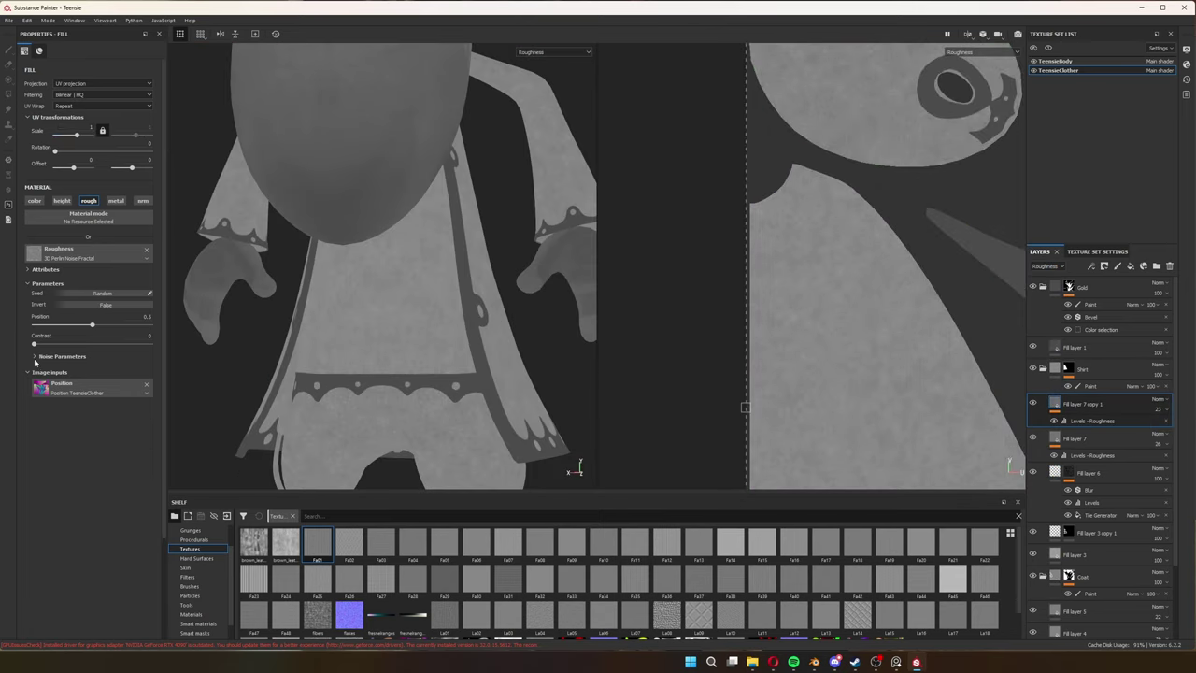
{"action": "key", "text": "m"}
{"action": "scroll", "coordinate": [423, 323], "scroll_direction": "up", "scroll_amount": 3}
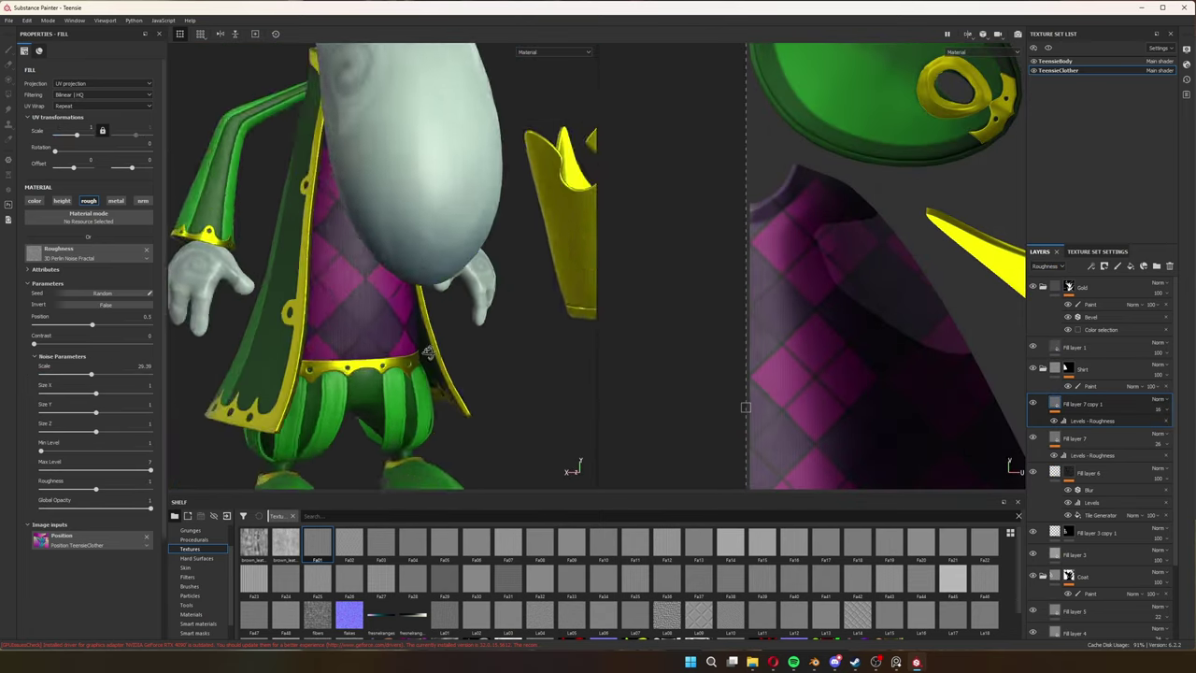
{"action": "key", "text": "F2"}
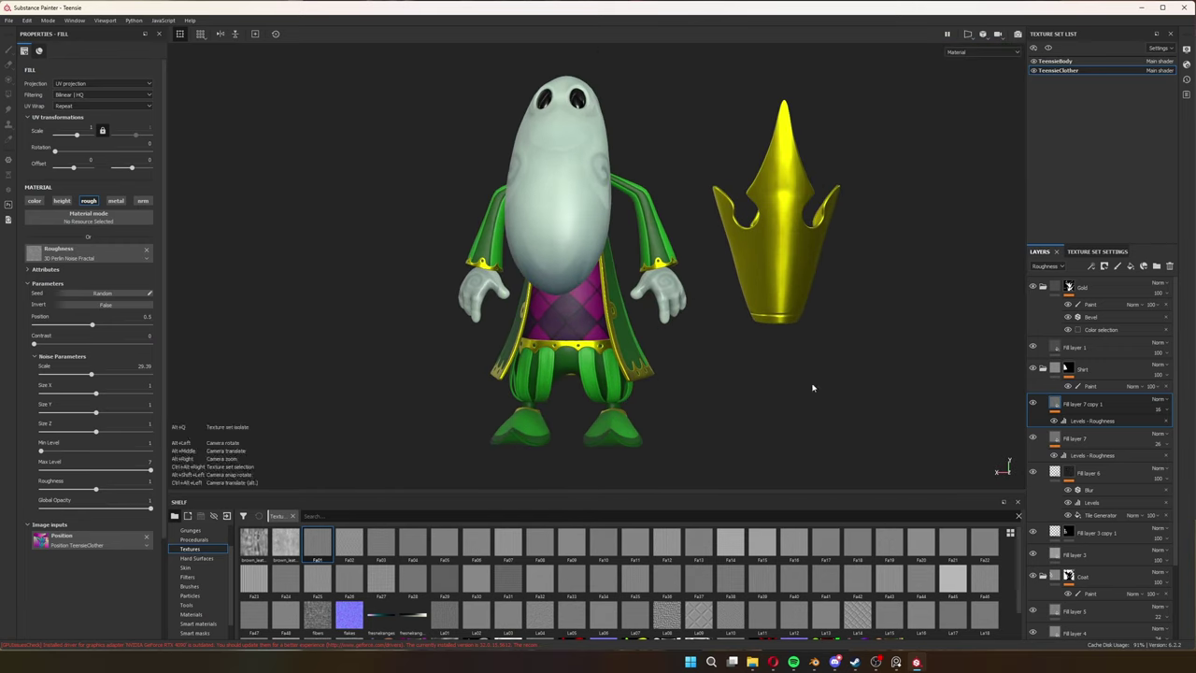
Duplicate the gold fill layer and give the copy a black mask with a Curvature generator.
{"action": "left_click_drag", "start_coordinate": [814, 387], "coordinate": [919, 382], "text": "alt"}
{"action": "left_click", "coordinate": [1075, 347]}
{"action": "key", "text": "ctrl+d"}
{"action": "right_click", "coordinate": [1074, 347]}
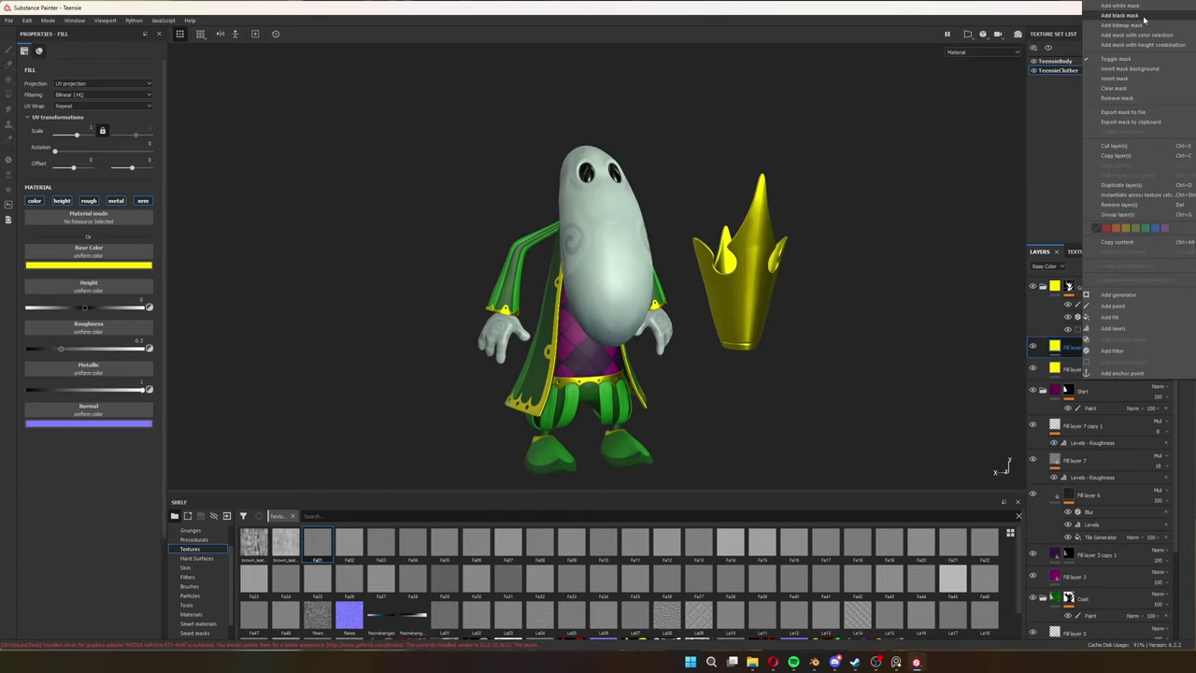
{"action": "left_click", "coordinate": [1144, 16]}
{"action": "scroll", "coordinate": [739, 262], "scroll_direction": "up", "scroll_amount": 3}
{"action": "left_click", "coordinate": [121, 266]}
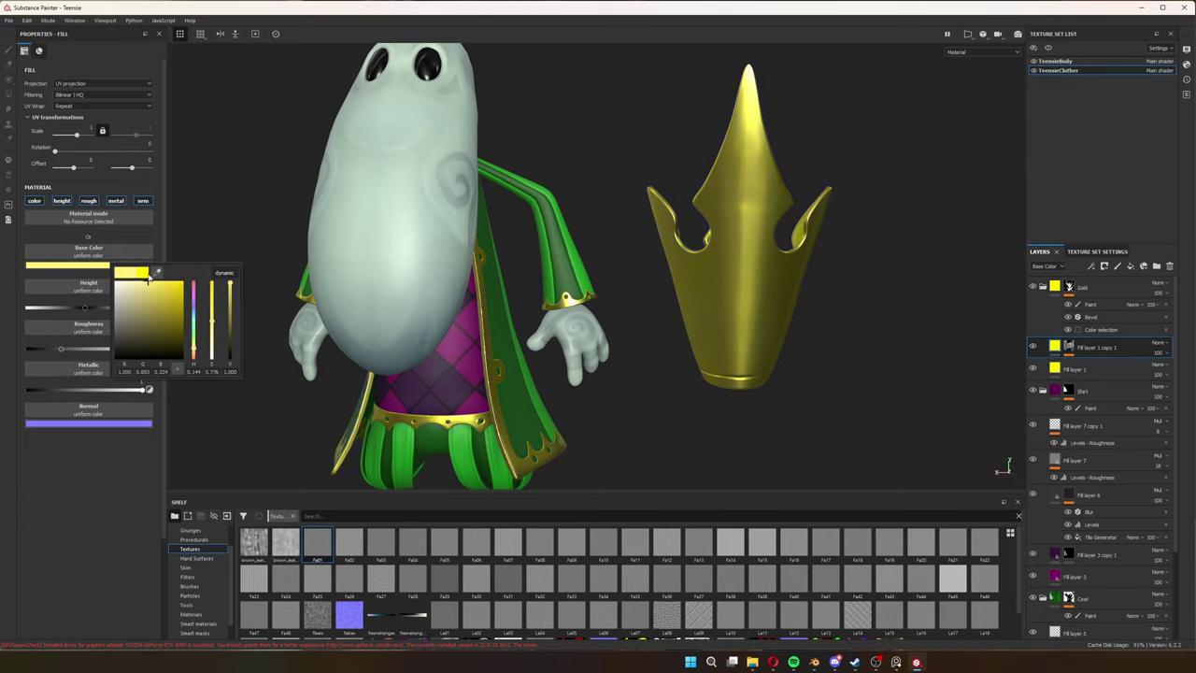
Set the duplicate's base colour to a darker gold for the curvature edges.
{"action": "left_click_drag", "start_coordinate": [654, 317], "coordinate": [841, 332], "text": "alt"}
{"action": "scroll", "coordinate": [597, 301], "scroll_direction": "down", "scroll_amount": 3}
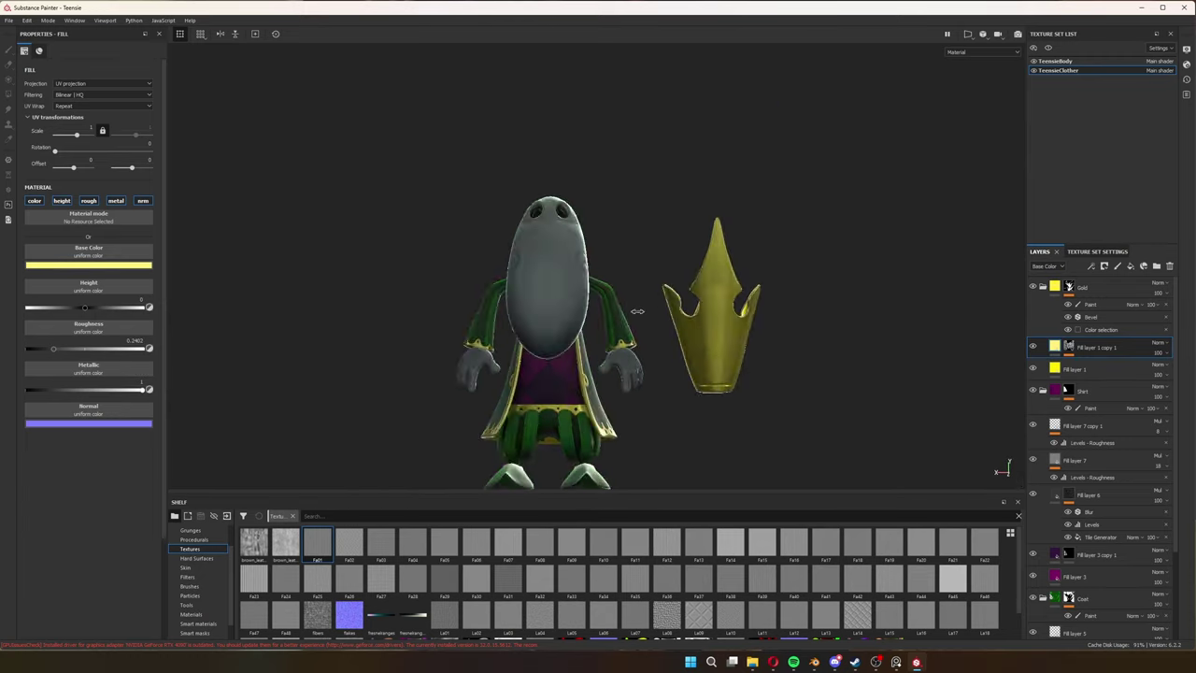
{"action": "scroll", "coordinate": [597, 302], "scroll_direction": "up", "scroll_amount": 6}
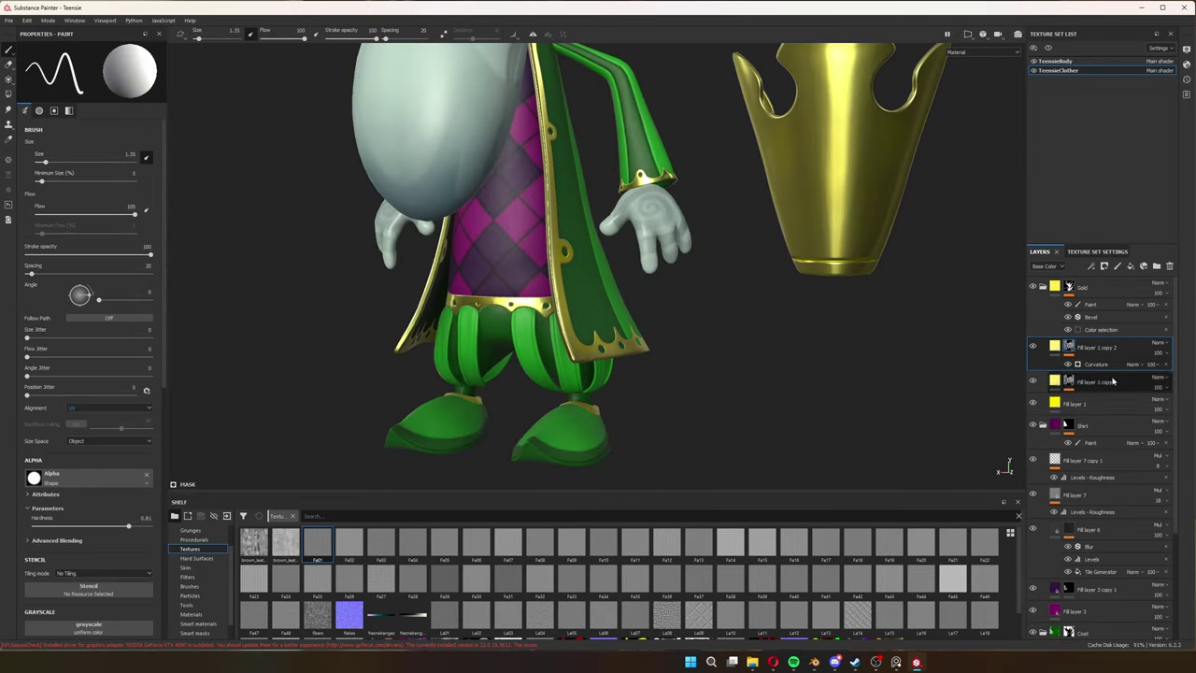
{"action": "left_click", "coordinate": [1055, 346]}
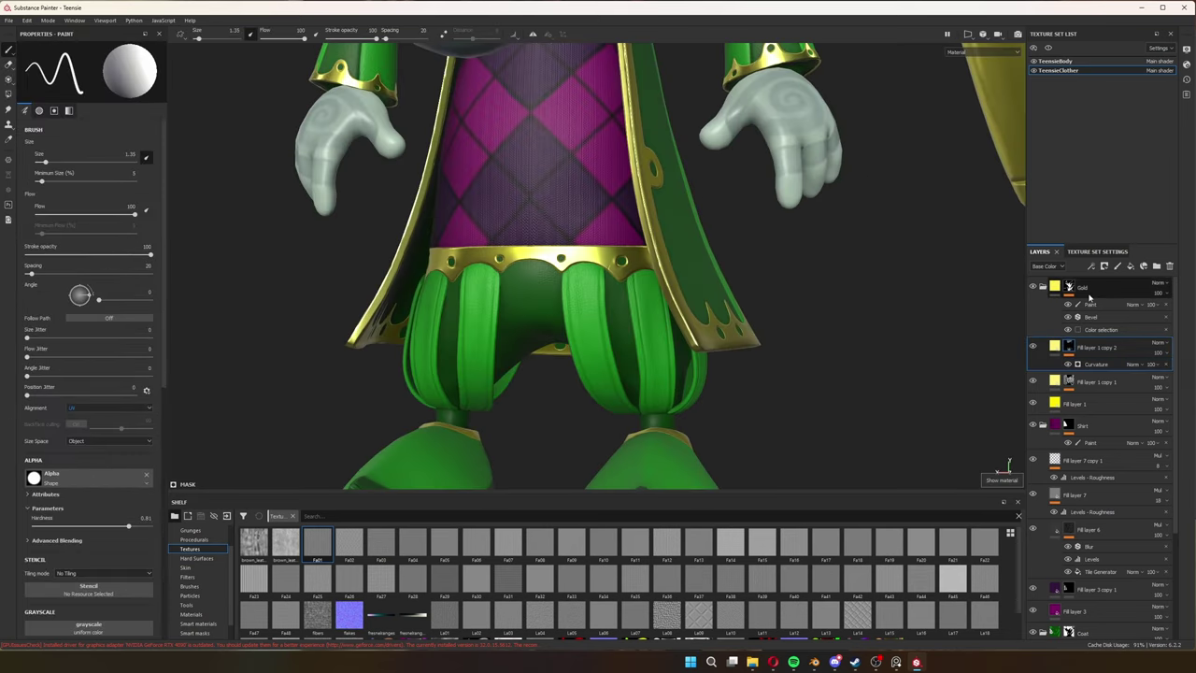
{"action": "left_click", "coordinate": [89, 264]}
{"action": "left_click", "coordinate": [129, 330]}
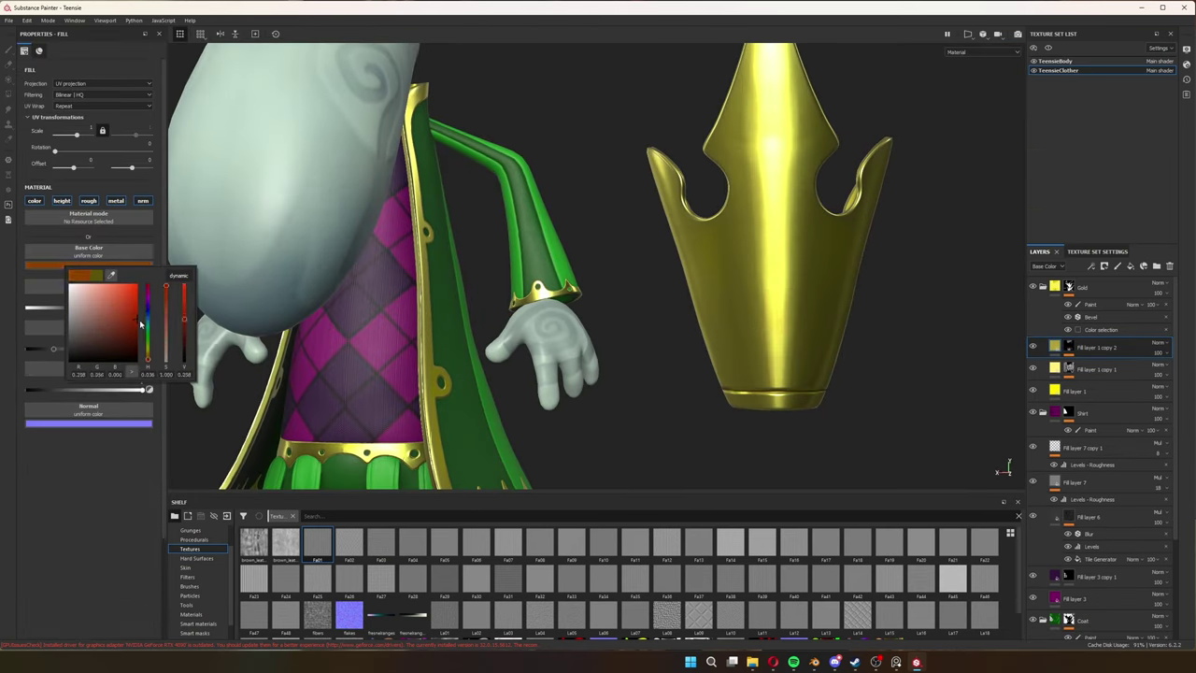
Restrict the new Multiply noise fill layer to the roughness channel.
{"action": "scroll", "coordinate": [561, 299], "scroll_direction": "down", "scroll_amount": 5}
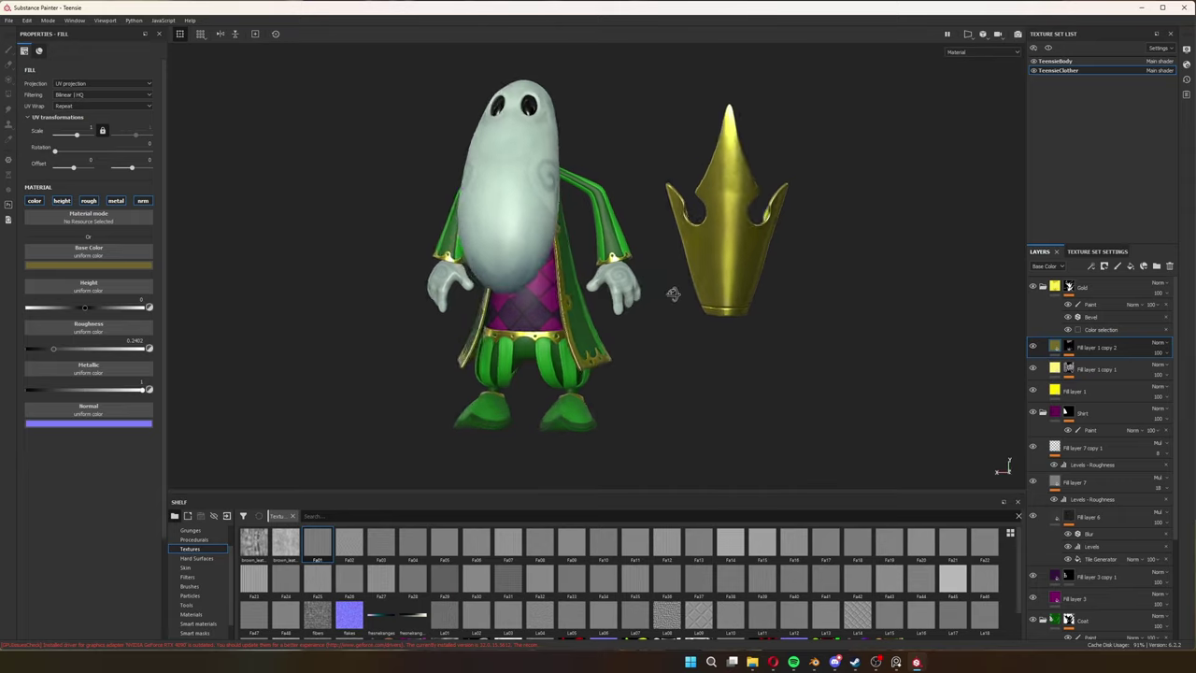
{"action": "mouse_move", "coordinate": [598, 317]}
{"action": "left_mouse_down", "text": "alt"}
{"action": "mouse_move", "coordinate": [680, 288]}
{"action": "mouse_move", "coordinate": [494, 293]}
{"action": "mouse_move", "coordinate": [654, 337]}
{"action": "left_mouse_up", "text": "alt"}
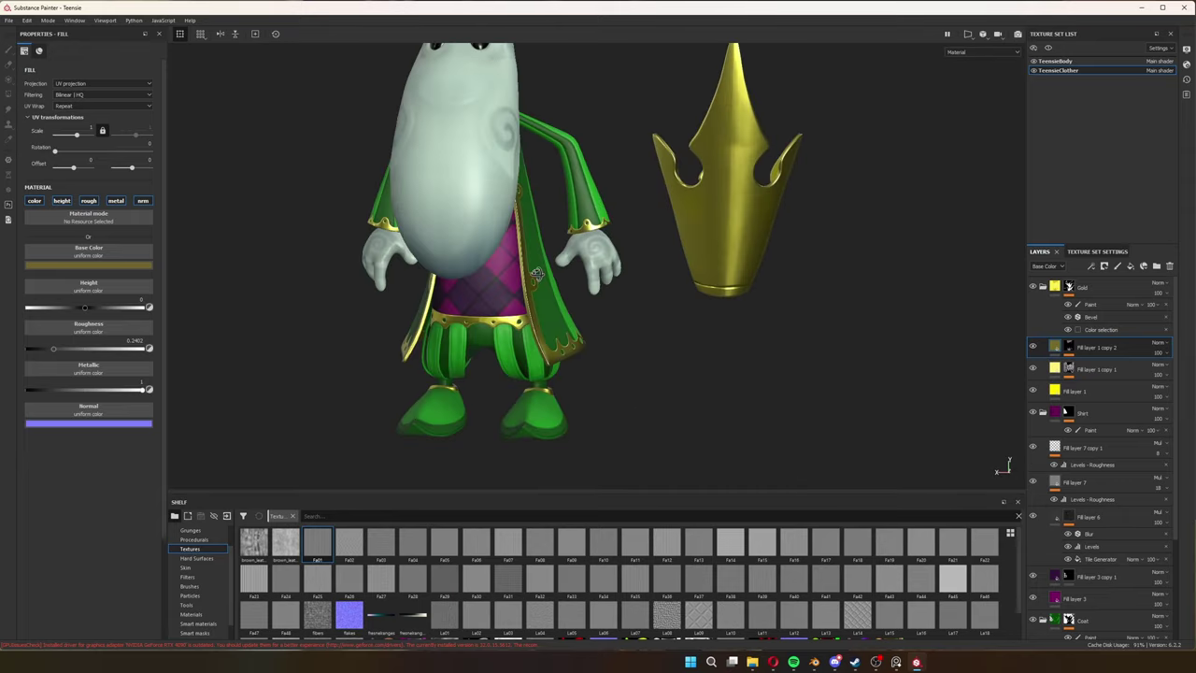
{"action": "scroll", "coordinate": [721, 356], "scroll_direction": "up", "scroll_amount": 5}
{"action": "key", "text": "c"}
{"action": "scroll", "coordinate": [721, 356], "scroll_direction": "up", "scroll_amount": 1}
{"action": "scroll", "coordinate": [833, 358], "scroll_direction": "up", "scroll_amount": 3}
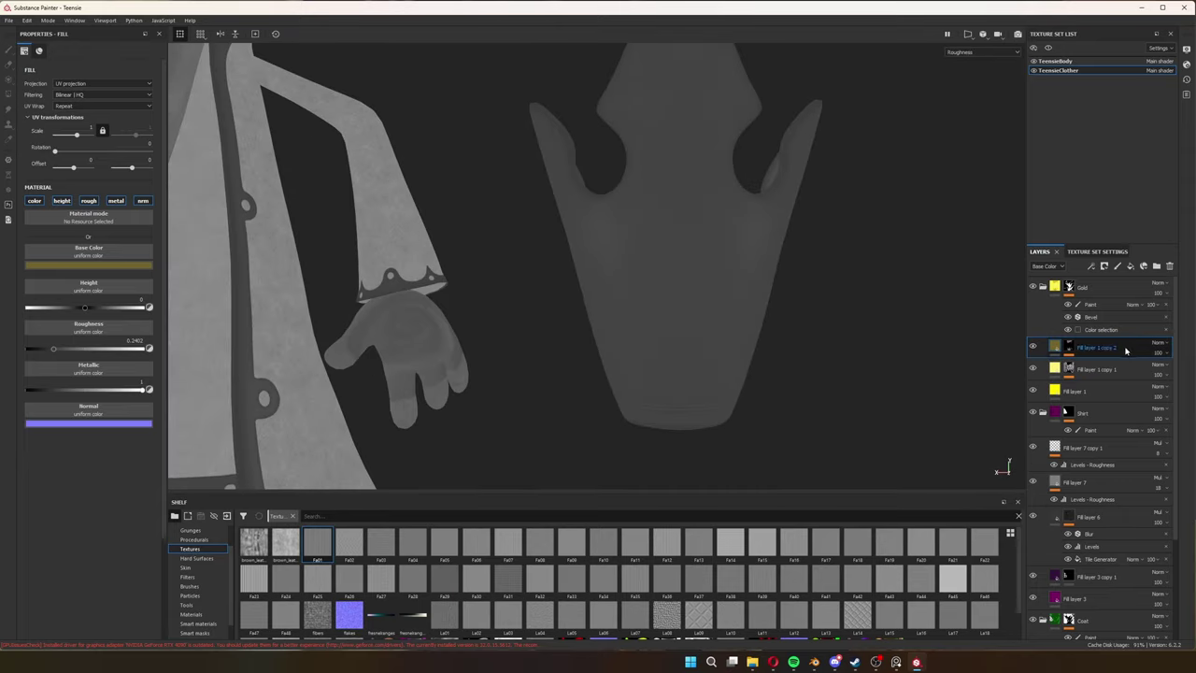
{"action": "left_click", "coordinate": [143, 202]}
{"action": "key", "text": "m"}
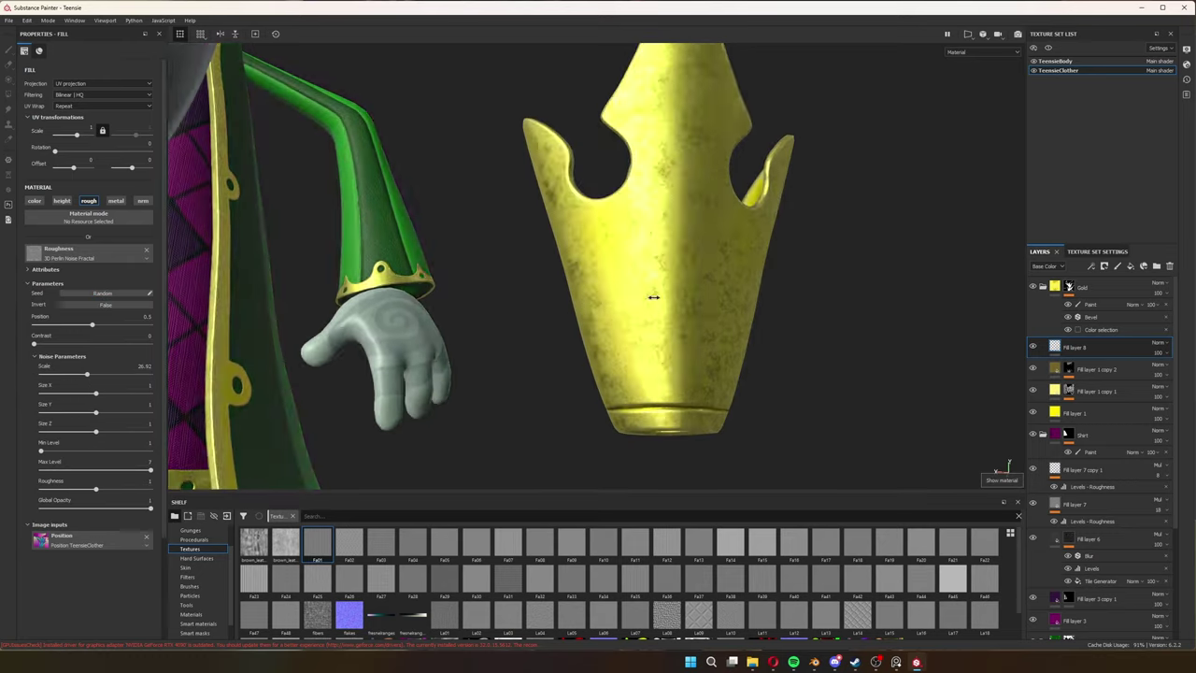
Enable colour on the noise layer with 3D Perlin noise and lower its opacity.
{"action": "scroll", "coordinate": [598, 280], "scroll_direction": "down", "scroll_amount": 5}
{"action": "scroll", "coordinate": [374, 327], "scroll_direction": "up", "scroll_amount": 5}
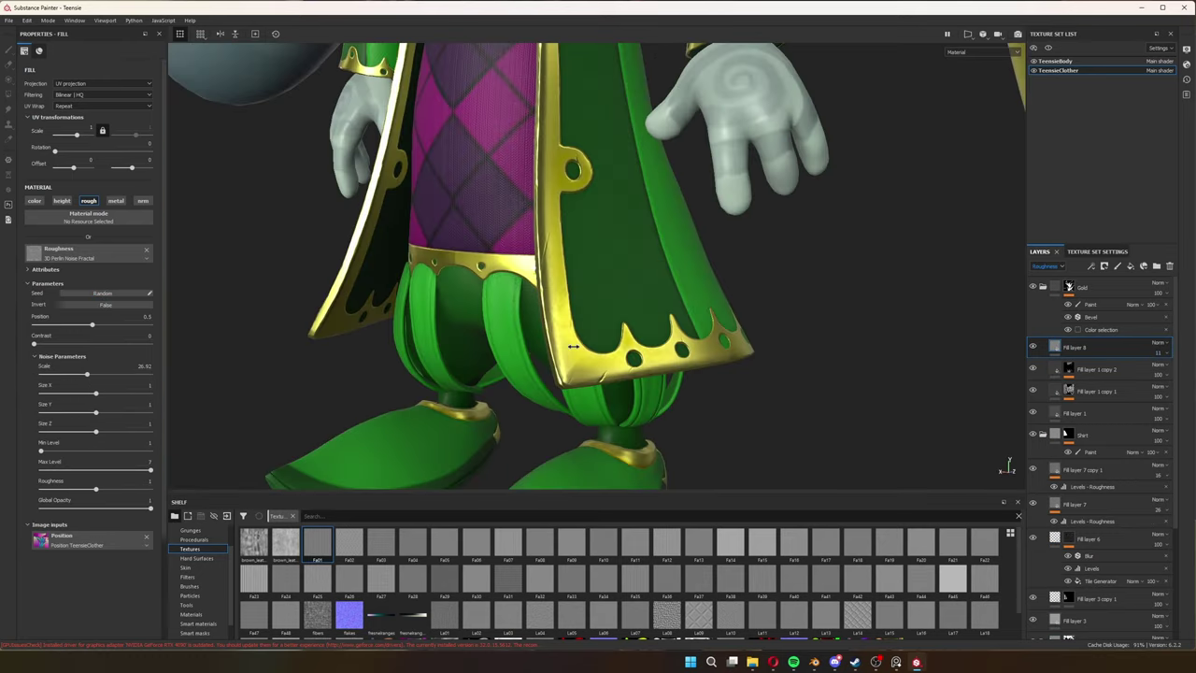
{"action": "scroll", "coordinate": [209, 259], "scroll_direction": "up", "scroll_amount": 3}
{"action": "left_click", "coordinate": [33, 200]}
{"action": "left_click", "coordinate": [88, 297]}
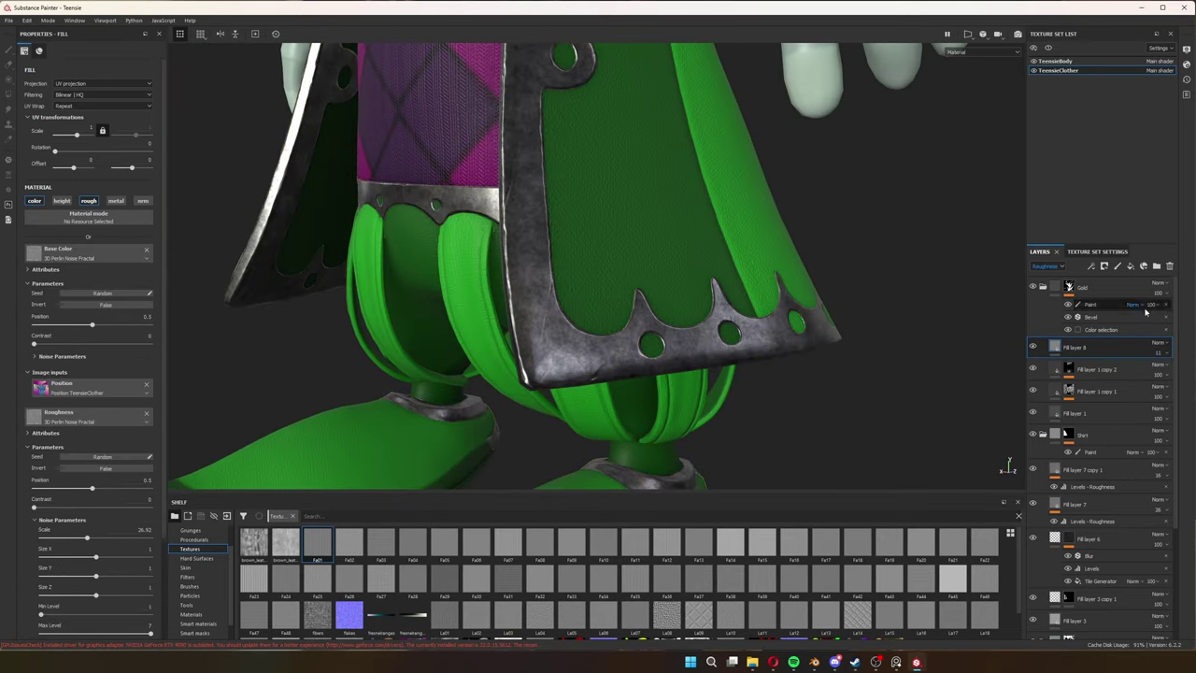
{"action": "mouse_move", "coordinate": [777, 348]}
{"action": "left_mouse_down", "text": "alt"}
{"action": "mouse_move", "coordinate": [522, 374]}
{"action": "mouse_move", "coordinate": [1037, 350]}
{"action": "left_mouse_up", "text": "alt"}
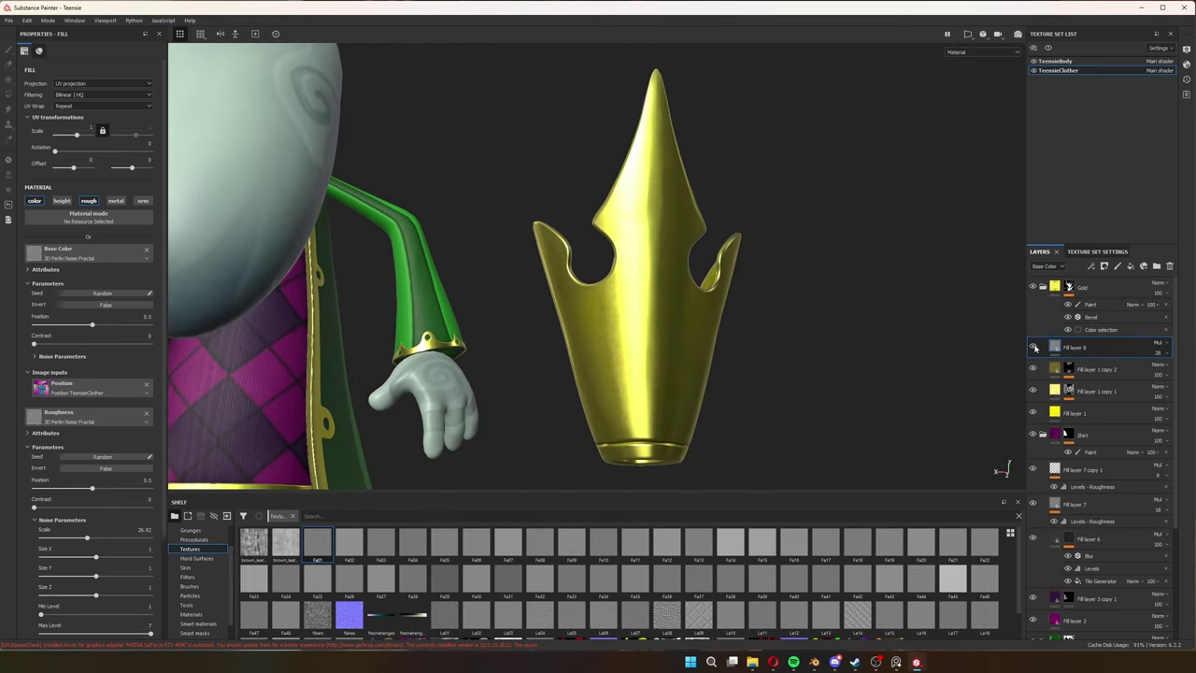
{"action": "left_click", "coordinate": [1158, 353]}
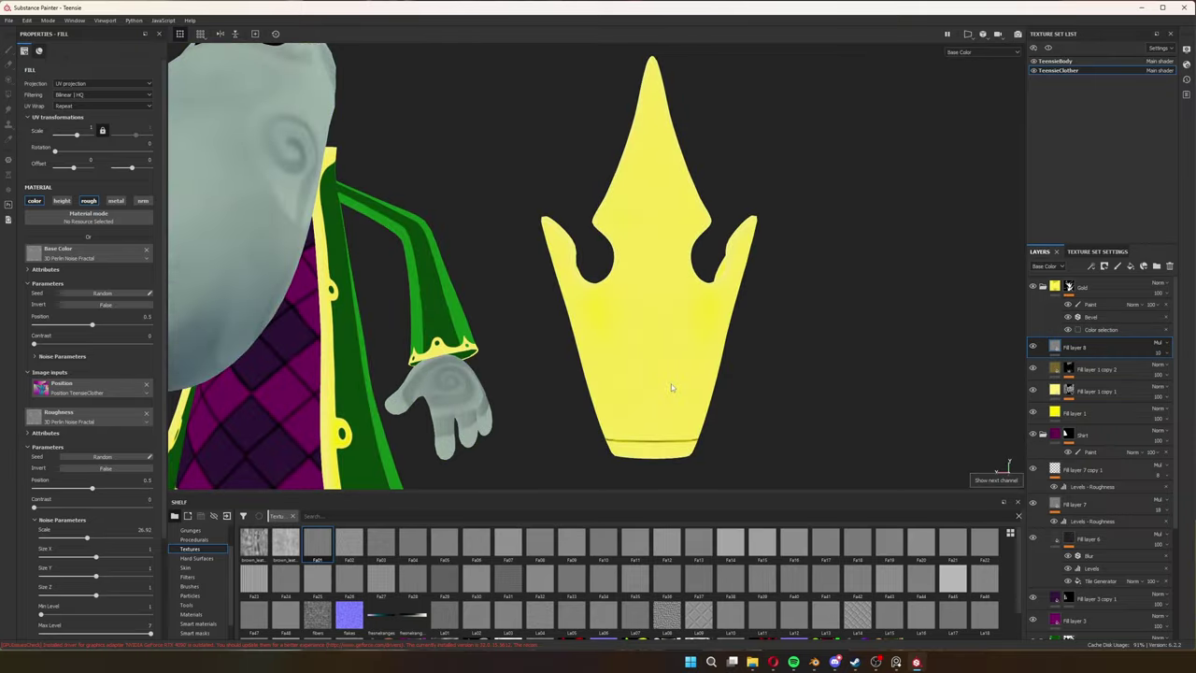
Add a new fill layer using the clothes albedo texture as its base colour.
{"action": "mouse_move", "coordinate": [671, 384]}
{"action": "left_mouse_down", "text": "alt"}
{"action": "mouse_move", "coordinate": [721, 287]}
{"action": "mouse_move", "coordinate": [583, 342]}
{"action": "left_mouse_up", "text": "alt"}
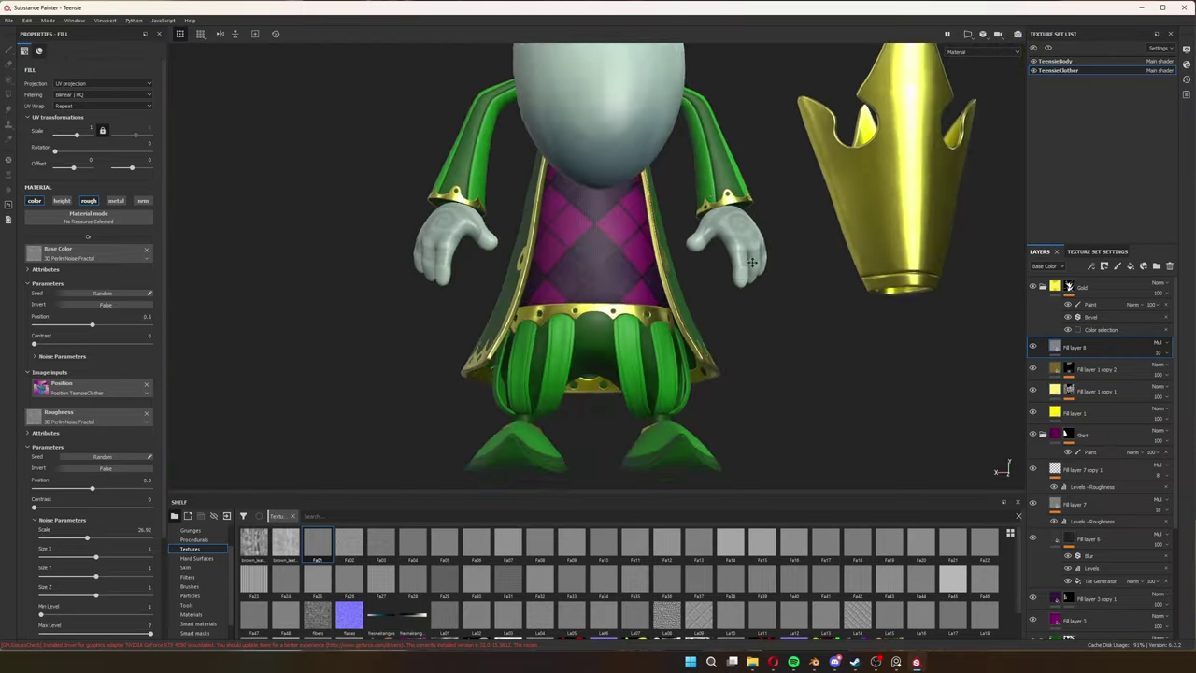
{"action": "left_click", "coordinate": [1130, 267]}
{"action": "left_click", "coordinate": [1129, 267]}
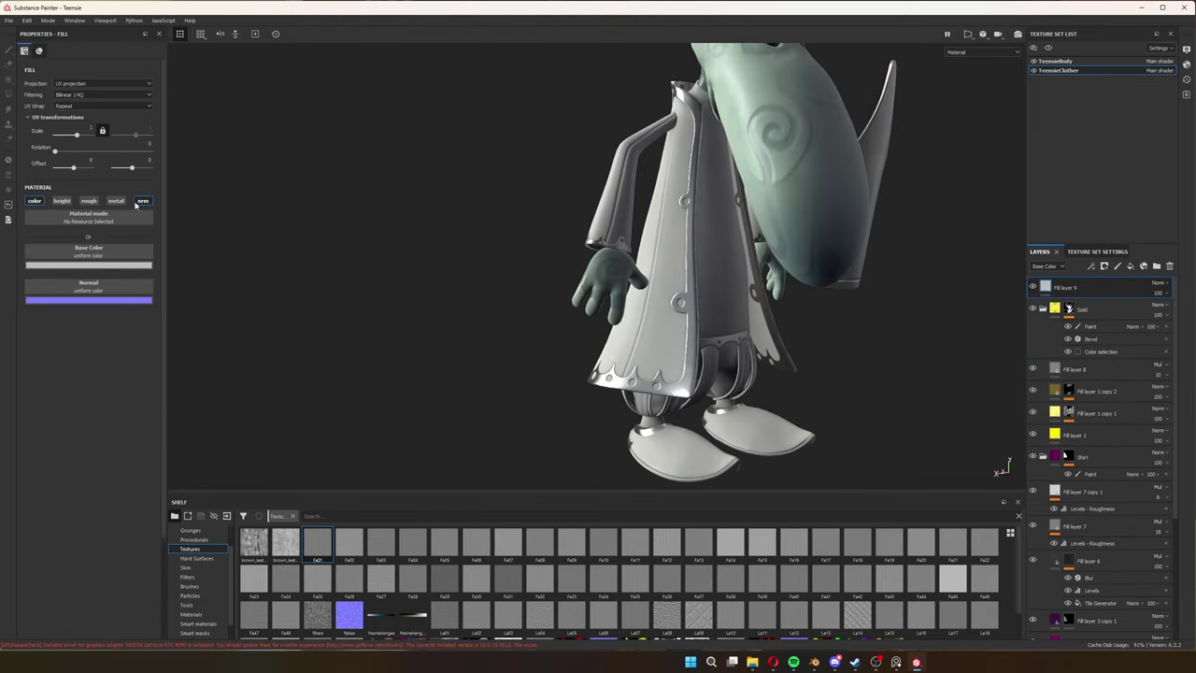
{"action": "scroll", "coordinate": [280, 579], "scroll_direction": "down", "scroll_amount": 1}
{"action": "left_click_drag", "start_coordinate": [699, 618], "coordinate": [89, 253]}
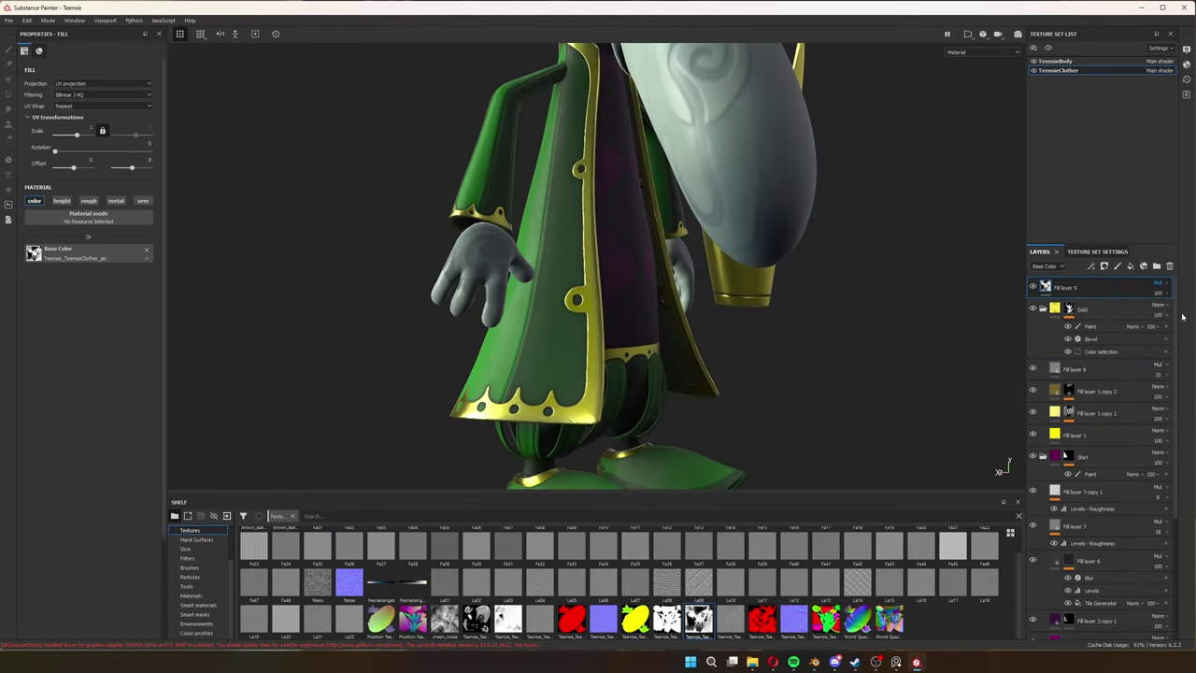
{"action": "scroll", "coordinate": [641, 334], "scroll_direction": "down", "scroll_amount": 3}
Review the multiplied clothes-texture overlay from the front, cycling channel views.
{"action": "left_click_drag", "start_coordinate": [641, 333], "coordinate": [676, 372], "text": "alt"}
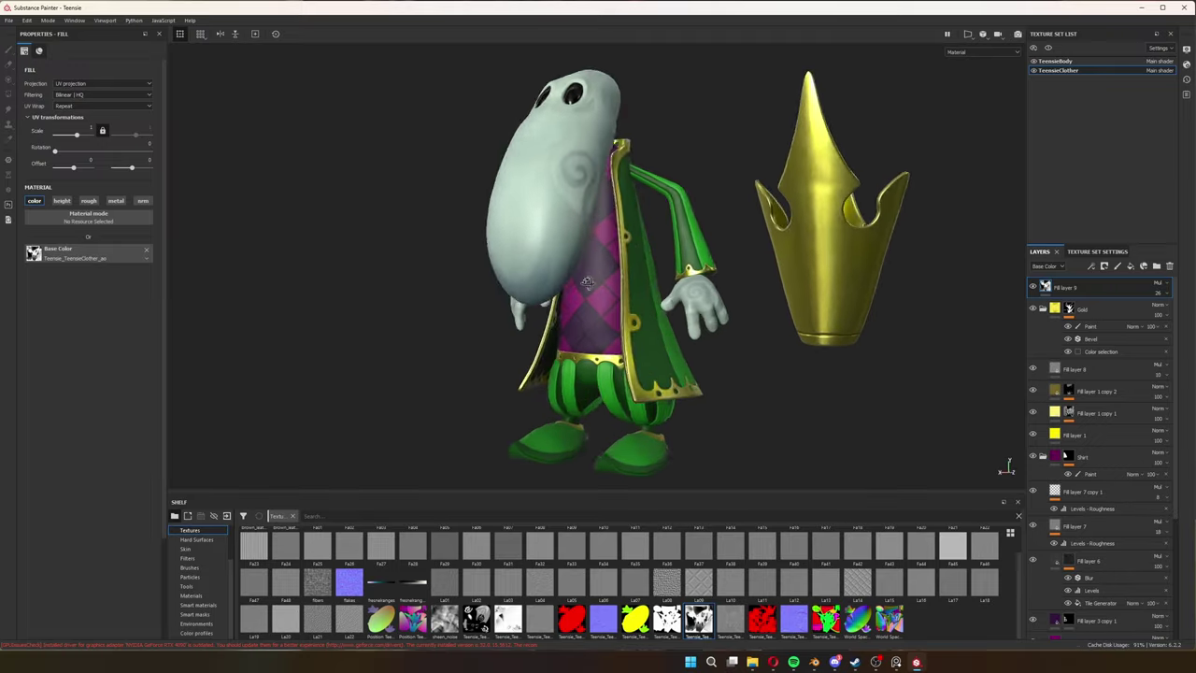
{"action": "scroll", "coordinate": [677, 372], "scroll_direction": "up", "scroll_amount": 3}
{"action": "scroll", "coordinate": [677, 372], "scroll_direction": "up", "scroll_amount": 3}
{"action": "scroll", "coordinate": [677, 379], "scroll_direction": "up", "scroll_amount": 2}
{"action": "scroll", "coordinate": [674, 388], "scroll_direction": "up", "scroll_amount": 2}
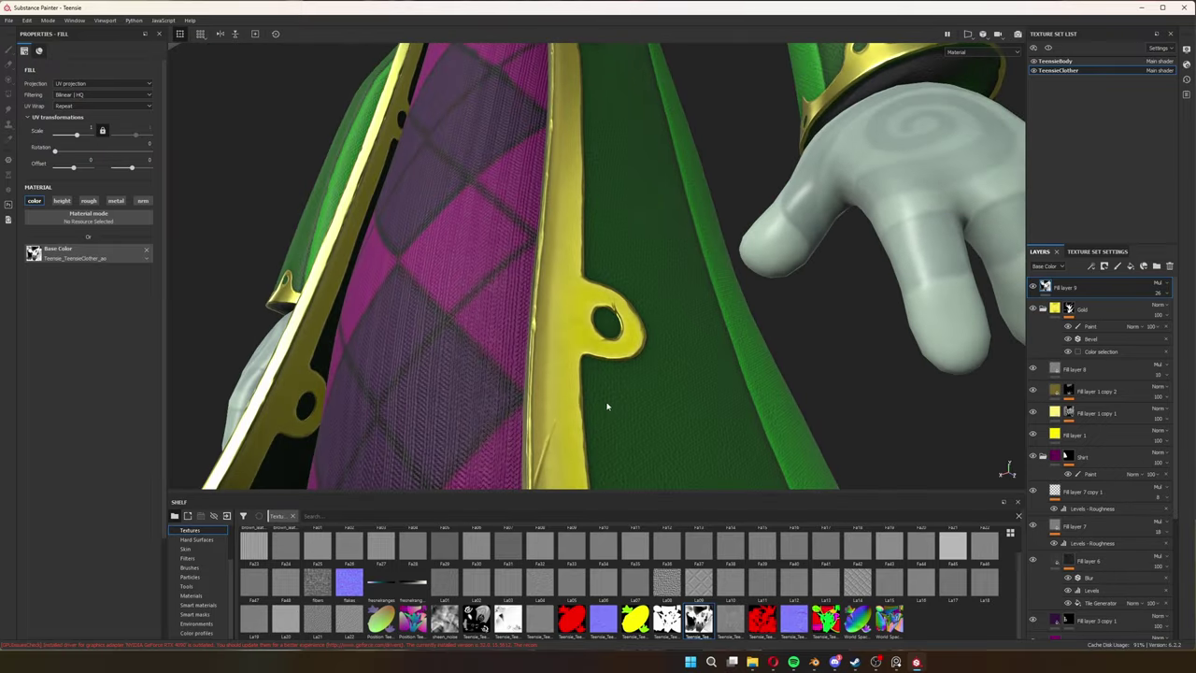
{"action": "scroll", "coordinate": [675, 399], "scroll_direction": "up", "scroll_amount": 2}
{"action": "key", "text": "c"}
{"action": "key", "text": "c"}
{"action": "left_click_drag", "start_coordinate": [783, 339], "coordinate": [713, 299], "text": "alt"}
{"action": "scroll", "coordinate": [707, 225], "scroll_direction": "down", "scroll_amount": 2}
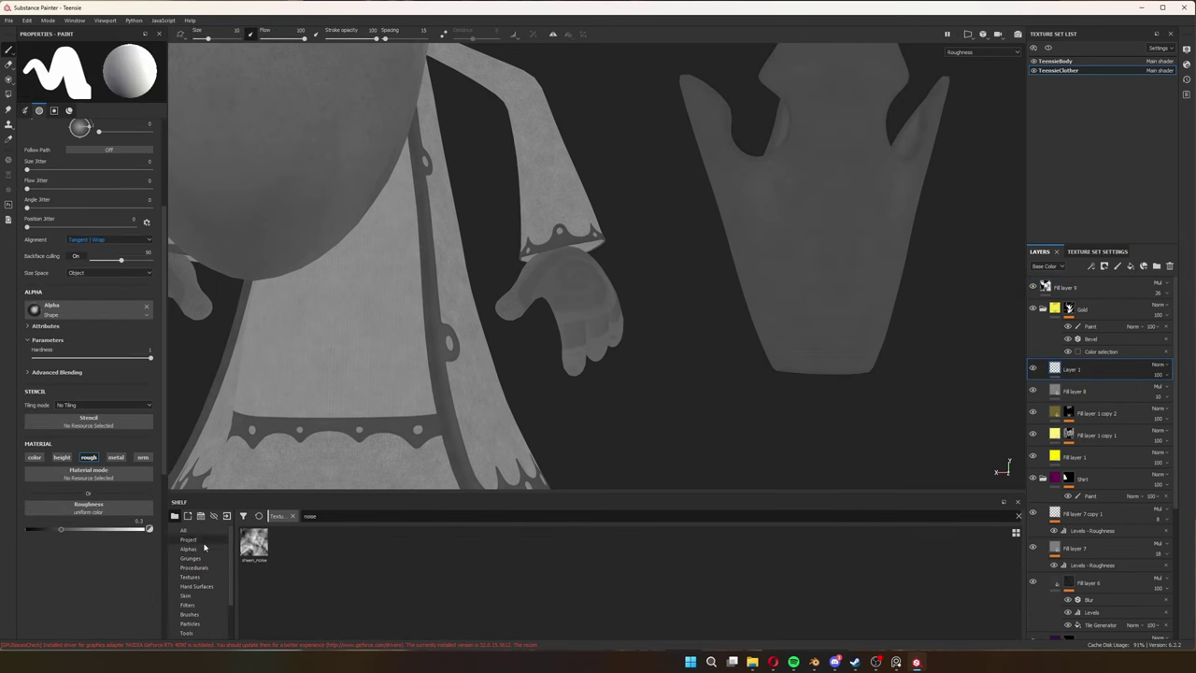
Browse the shelf's brushes, searching for 'smooth n'.
{"action": "left_click", "coordinate": [189, 614]}
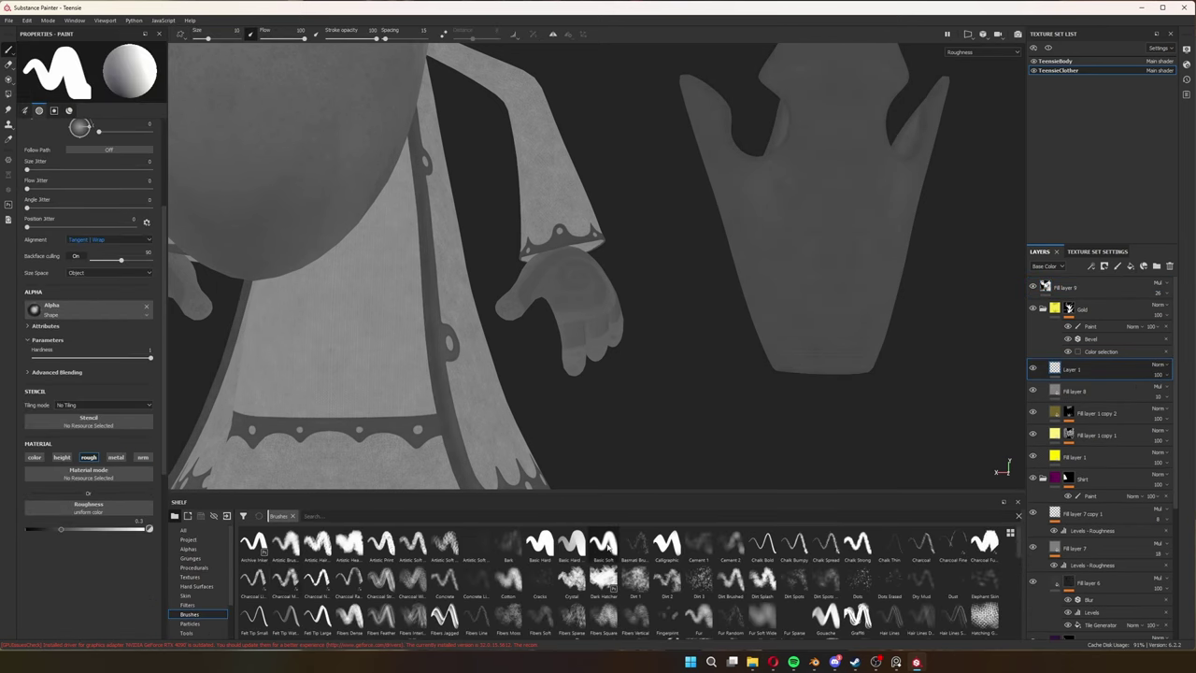
{"action": "left_click", "coordinate": [553, 517]}
{"action": "type", "text": "smooth n"}
{"action": "mouse_move", "coordinate": [862, 238]}
{"action": "left_mouse_down", "text": "alt"}
{"action": "mouse_move", "coordinate": [689, 334]}
{"action": "mouse_move", "coordinate": [791, 277]}
{"action": "mouse_move", "coordinate": [739, 315]}
{"action": "mouse_move", "coordinate": [699, 332]}
{"action": "mouse_move", "coordinate": [854, 214]}
{"action": "mouse_move", "coordinate": [828, 361]}
{"action": "mouse_move", "coordinate": [841, 327]}
{"action": "left_mouse_up", "text": "alt"}
{"action": "key", "text": "m"}
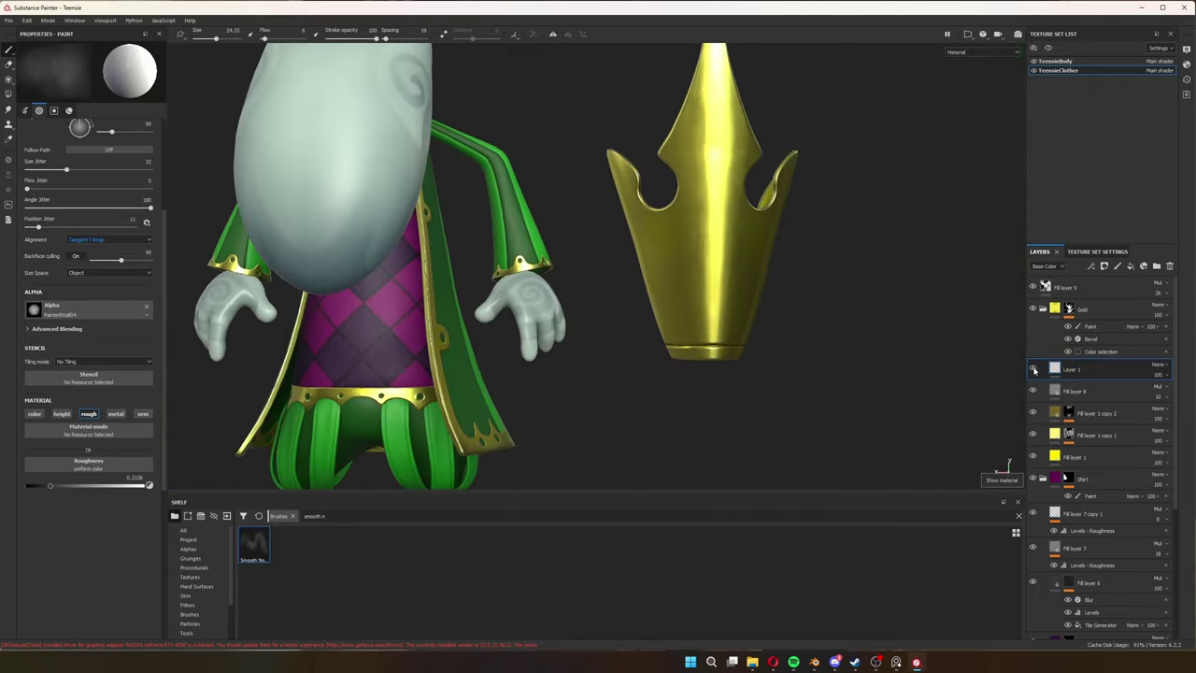
{"action": "key", "text": "BackSpace"}
{"action": "key", "text": "BackSpace"}
{"action": "key", "text": "BackSpace"}
Add a fill layer with Grunge Scratches Rough driving the roughness channel.
{"action": "type", "text": "scratc"}
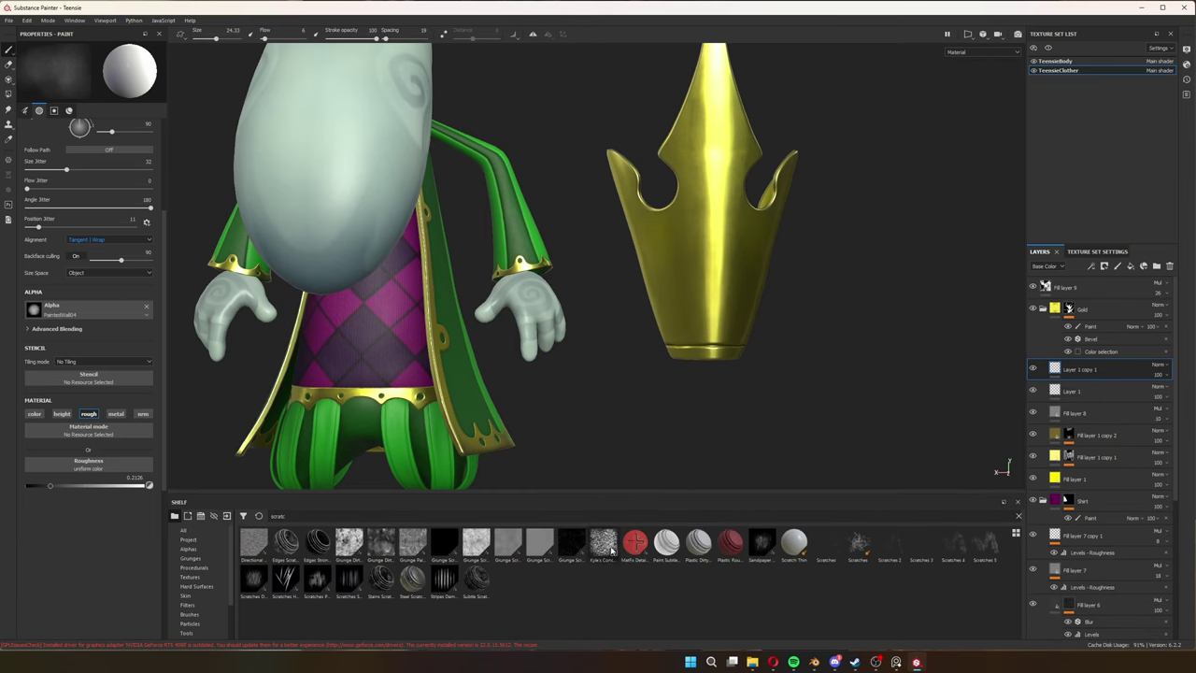
{"action": "left_click_drag", "start_coordinate": [571, 542], "coordinate": [89, 465]}
{"action": "key", "text": "c"}
{"action": "left_click", "coordinate": [1044, 286]}
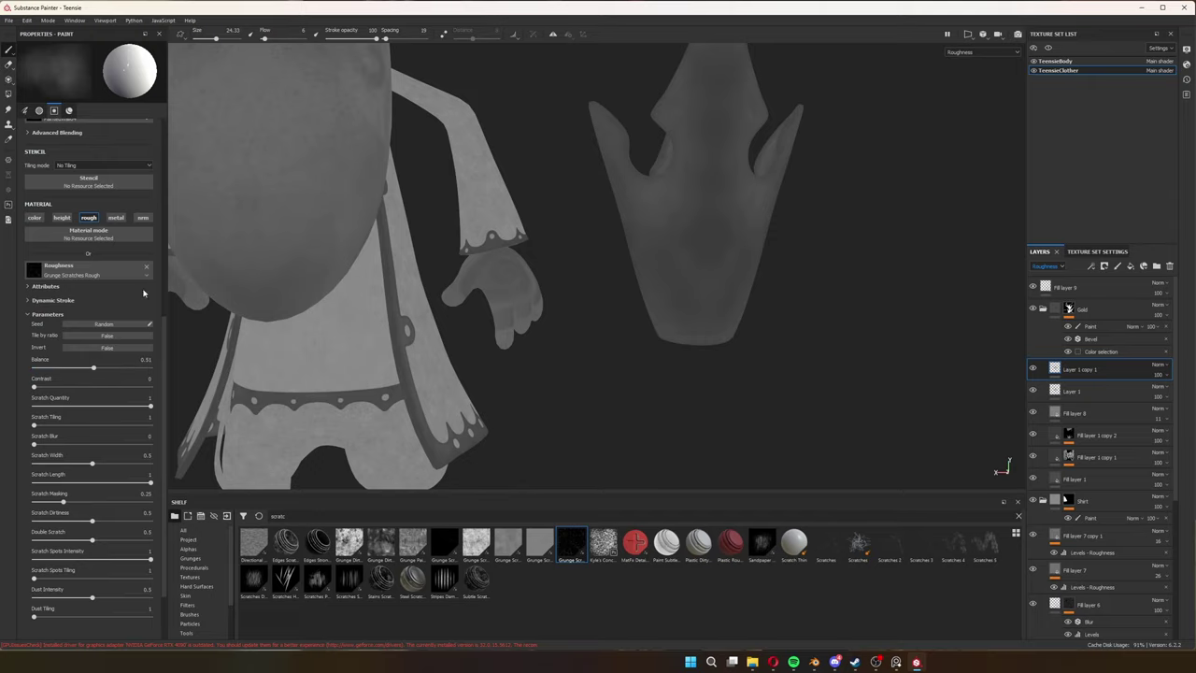
{"action": "left_click", "coordinate": [1131, 267]}
{"action": "left_click_drag", "start_coordinate": [571, 542], "coordinate": [89, 252]}
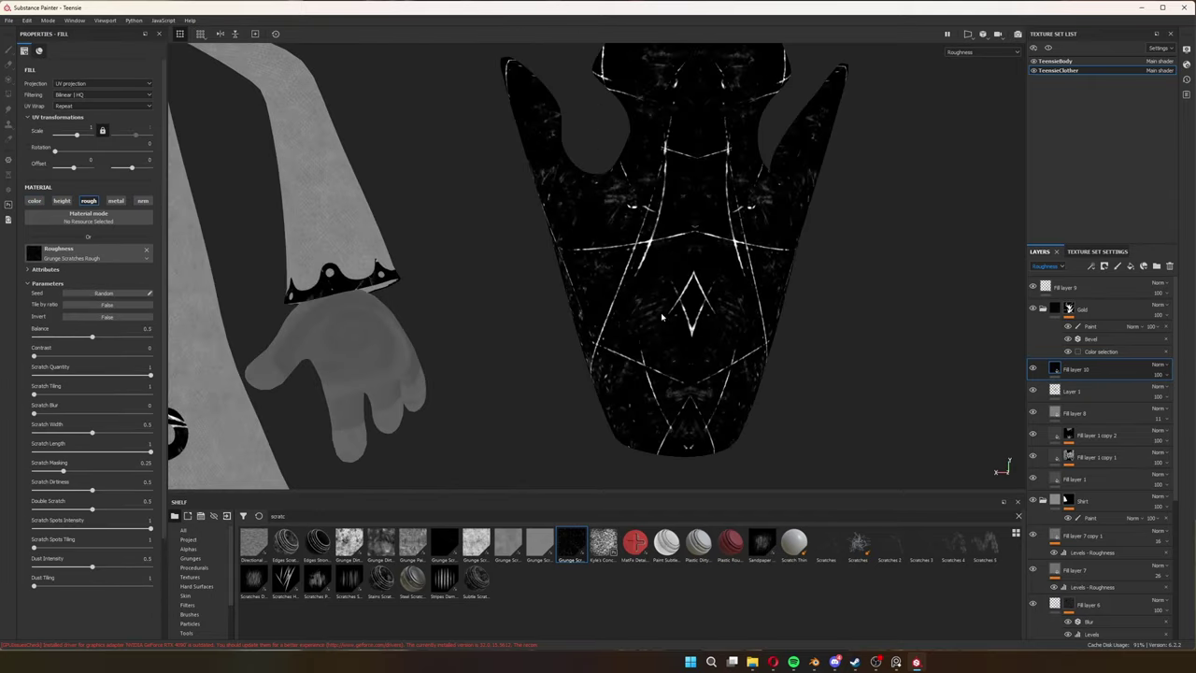
{"action": "key", "text": "m"}
Fade the scratches layer to 20 opacity and frame the whole character.
{"action": "scroll", "coordinate": [700, 309], "scroll_direction": "up", "scroll_amount": 2}
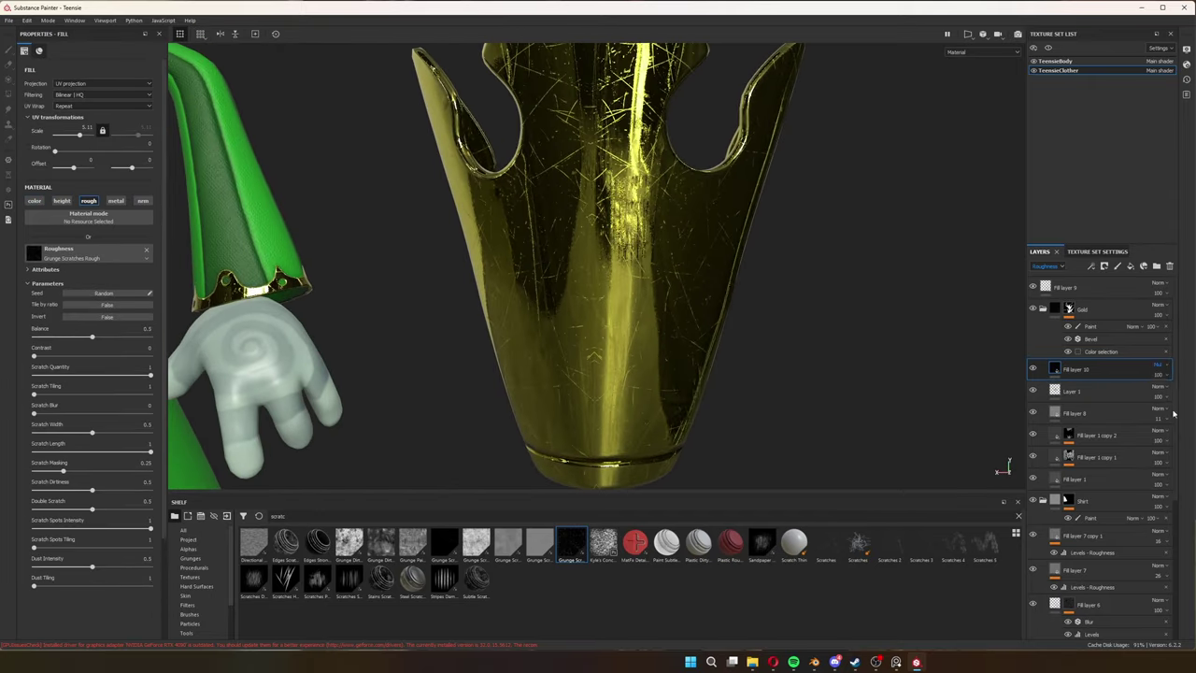
{"action": "left_click_drag", "start_coordinate": [696, 304], "coordinate": [833, 342], "text": "alt"}
{"action": "scroll", "coordinate": [832, 342], "scroll_direction": "up", "scroll_amount": 2}
{"action": "left_click_drag", "start_coordinate": [1168, 394], "coordinate": [1157, 394]}
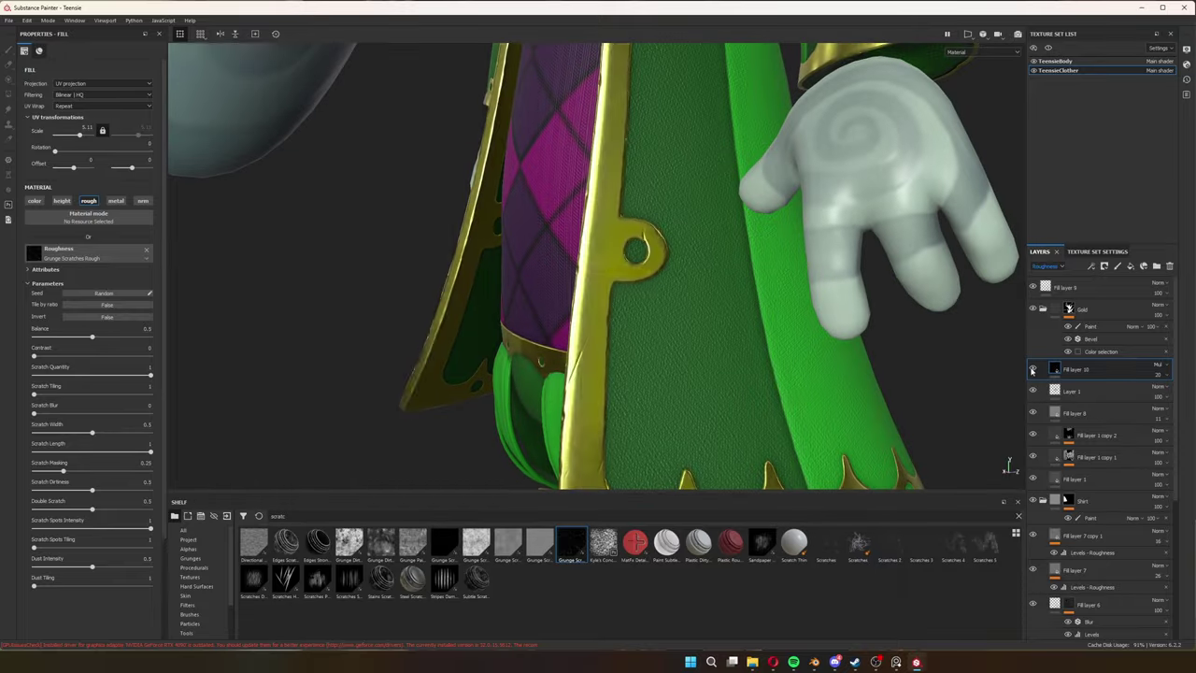
{"action": "key", "text": "f"}
{"action": "scroll", "coordinate": [712, 355], "scroll_direction": "up", "scroll_amount": 5}
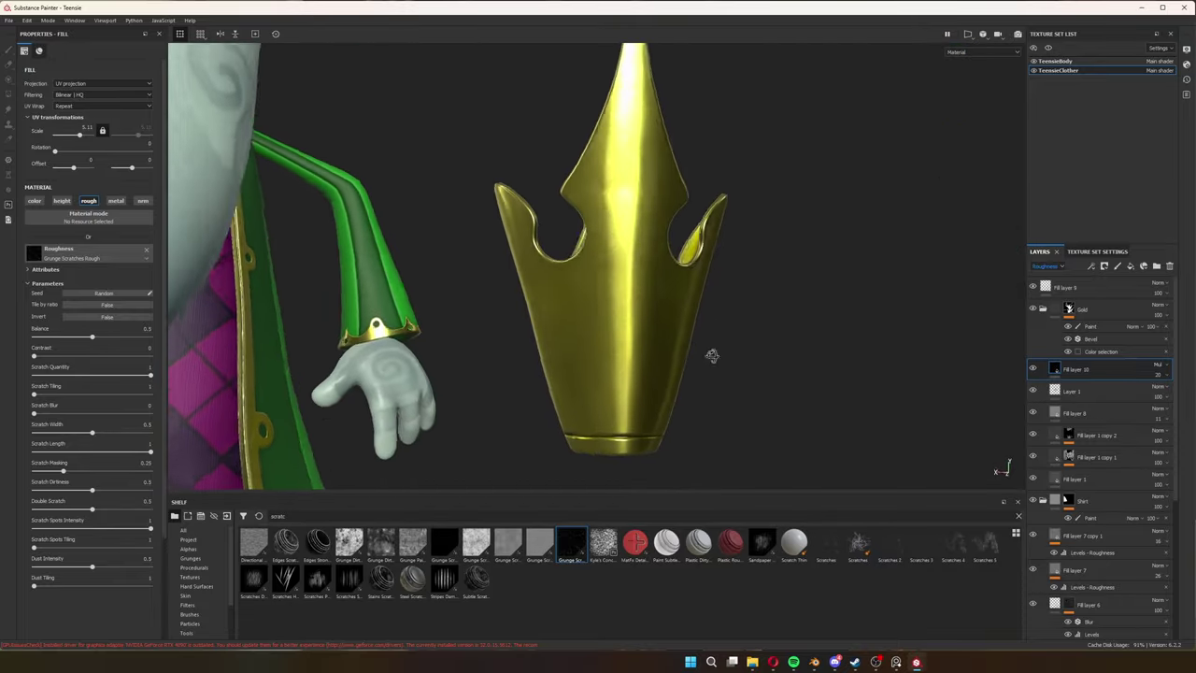
{"action": "left_click_drag", "start_coordinate": [712, 355], "coordinate": [648, 273], "text": "alt"}
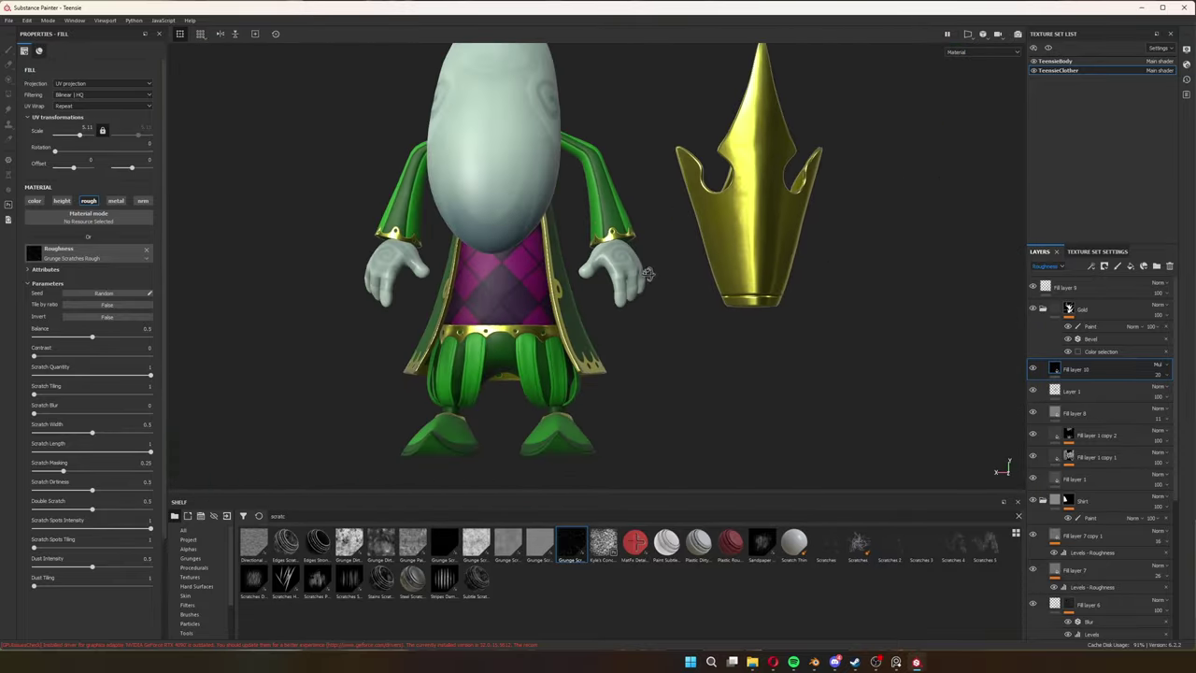
{"action": "scroll", "coordinate": [648, 273], "scroll_direction": "up", "scroll_amount": 4}
{"action": "scroll", "coordinate": [639, 326], "scroll_direction": "up", "scroll_amount": 4}
Put Perlin Noise into Fill layer 7 copy 1's base colour in the Material view.
{"action": "key", "text": "c"}
{"action": "left_click", "coordinate": [1056, 536]}
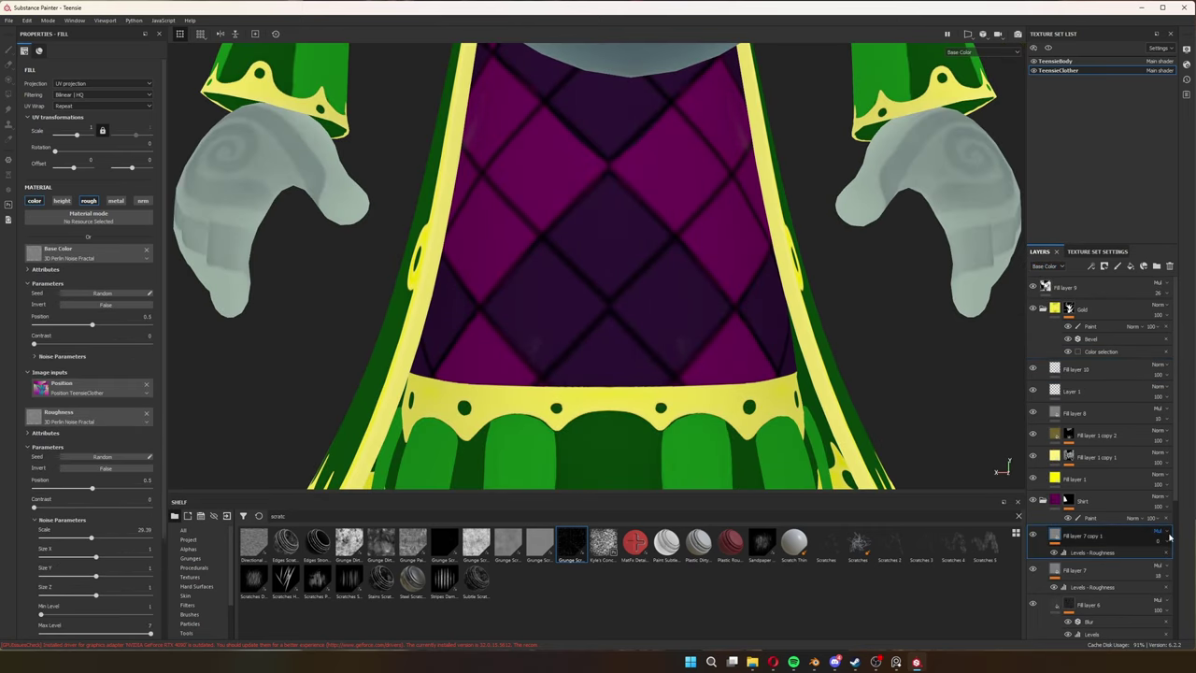
{"action": "key", "text": "m"}
{"action": "scroll", "coordinate": [1154, 555], "scroll_direction": "down", "scroll_amount": 3}
{"action": "scroll", "coordinate": [710, 308], "scroll_direction": "down", "scroll_amount": 5}
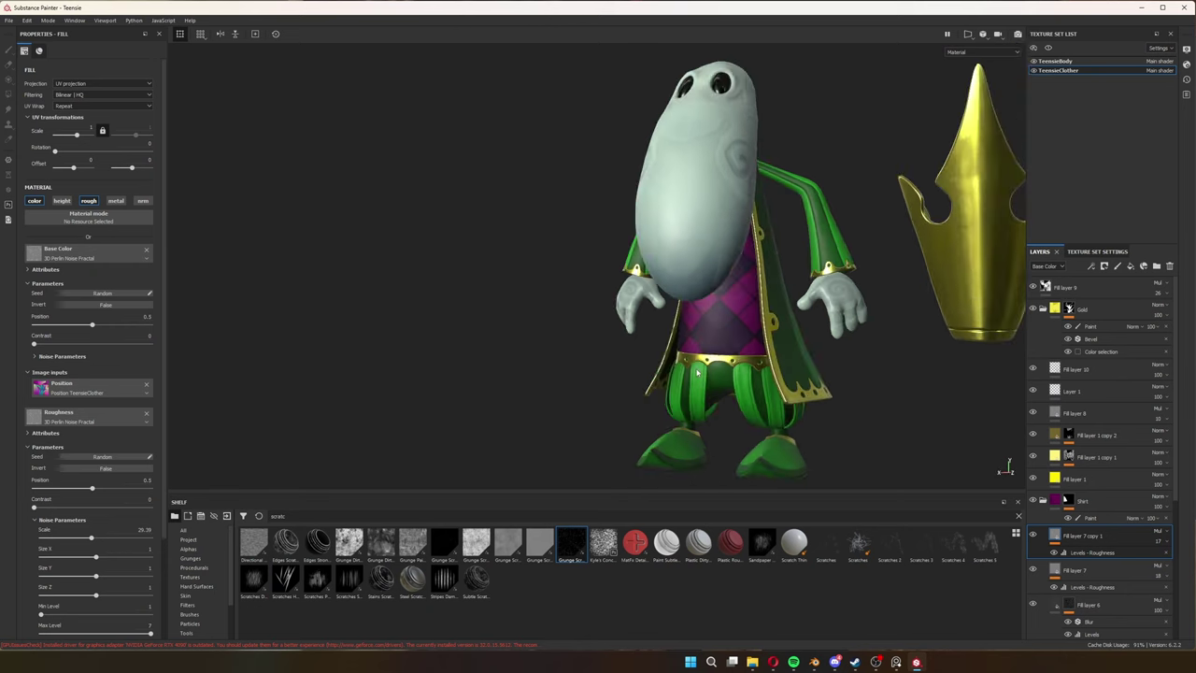
{"action": "scroll", "coordinate": [711, 308], "scroll_direction": "up", "scroll_amount": 6}
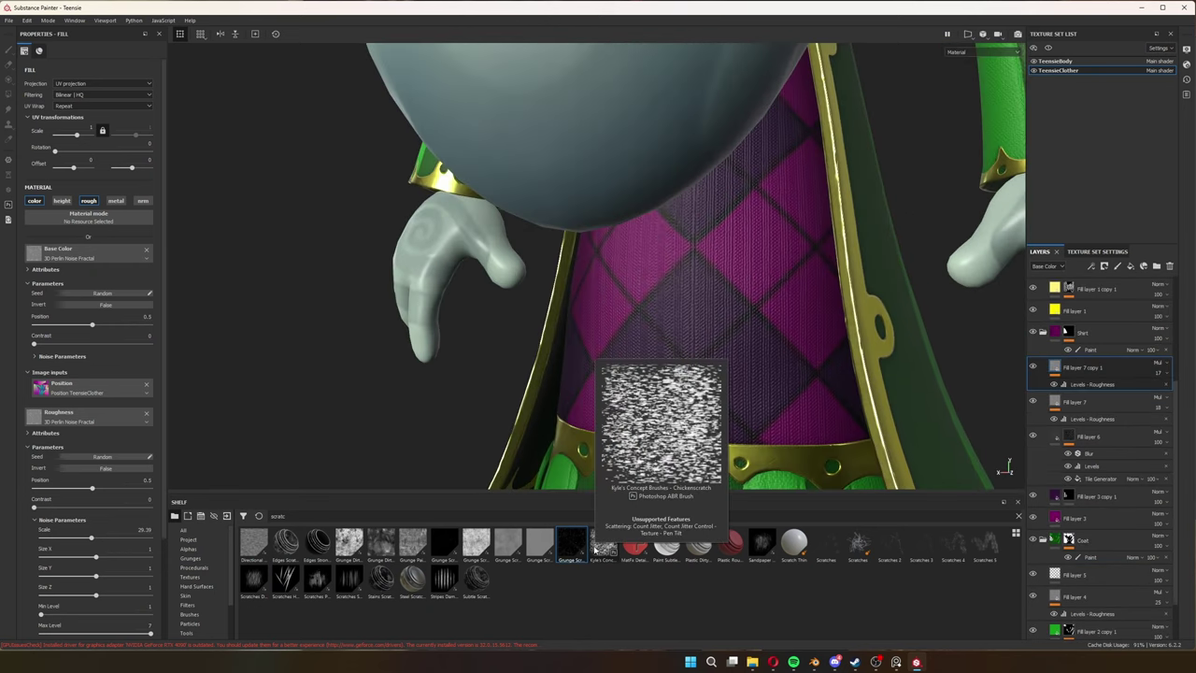
{"action": "type", "text": "perlin"}
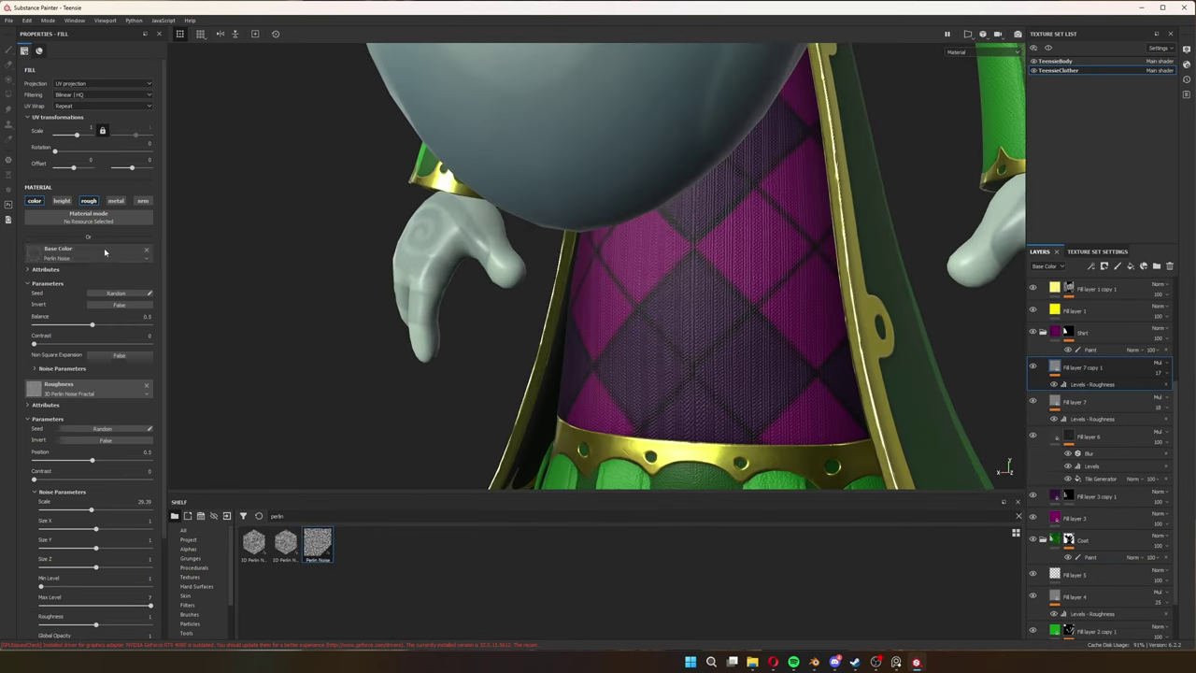
{"action": "left_click_drag", "start_coordinate": [318, 542], "coordinate": [89, 253]}
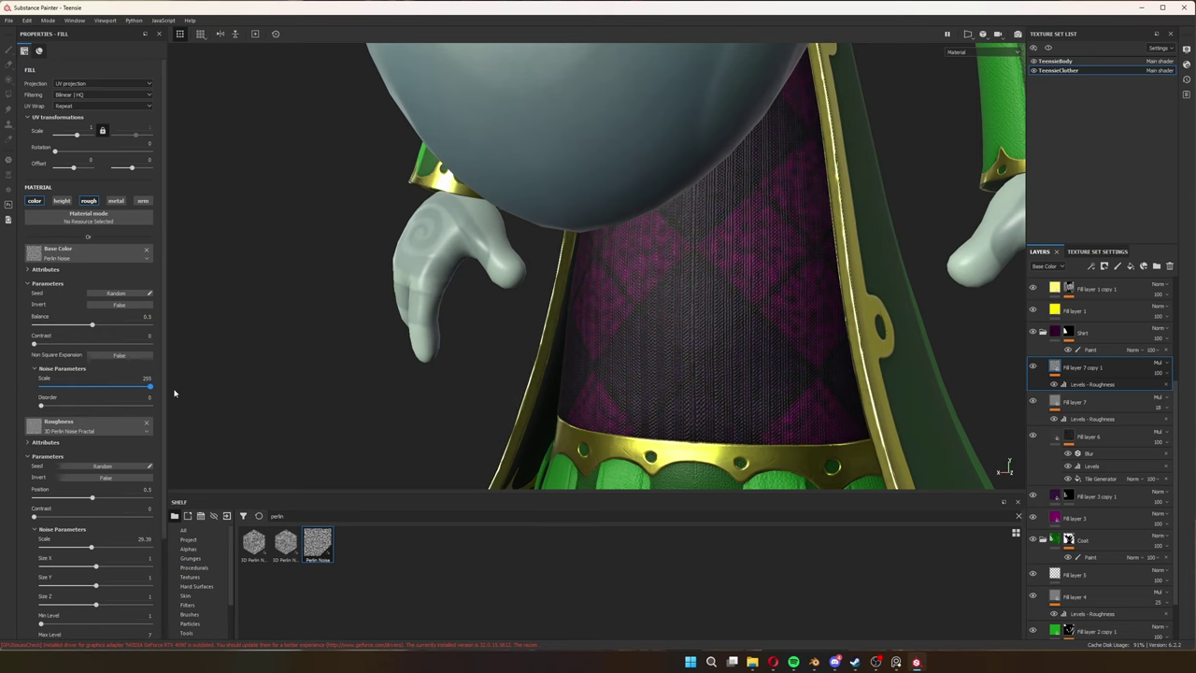
Raise the shirt overlay layer's opacity to 23 and check the robe.
{"action": "left_click_drag", "start_coordinate": [1159, 373], "coordinate": [1159, 392]}
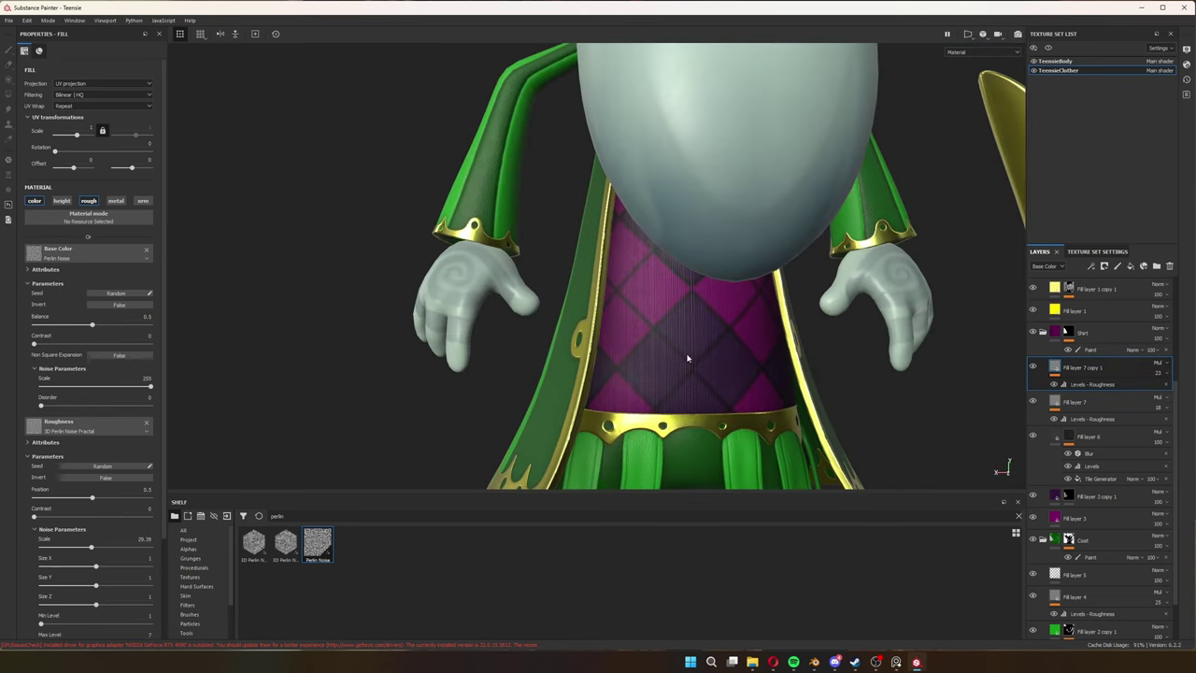
{"action": "left_click_drag", "start_coordinate": [687, 357], "coordinate": [712, 350], "text": "alt"}
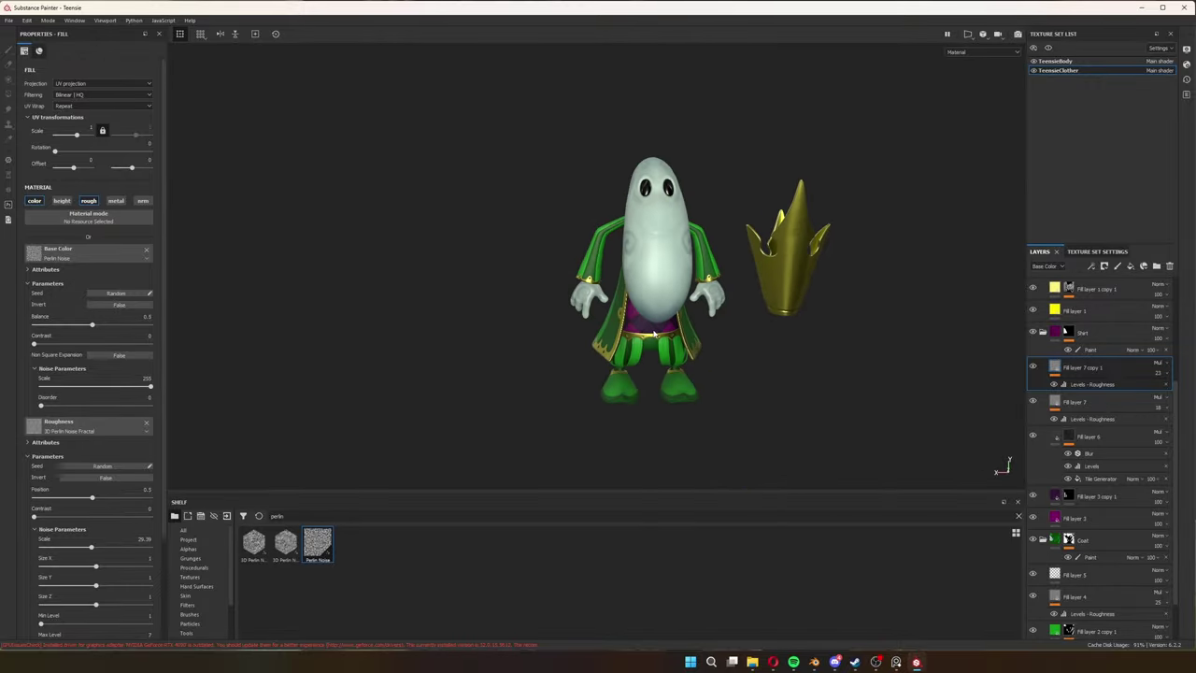
{"action": "scroll", "coordinate": [712, 349], "scroll_direction": "up", "scroll_amount": 5}
{"action": "mouse_move", "coordinate": [712, 349]}
{"action": "left_mouse_down", "text": "alt"}
{"action": "mouse_move", "coordinate": [612, 364]}
{"action": "mouse_move", "coordinate": [860, 362]}
{"action": "left_mouse_up", "text": "alt"}
{"action": "scroll", "coordinate": [765, 351], "scroll_direction": "down", "scroll_amount": 5}
Inspect Fill layers 4 and 5 under the coat and adjust Fill layer 5's opacity.
{"action": "scroll", "coordinate": [1074, 560], "scroll_direction": "down", "scroll_amount": 1}
{"action": "left_click", "coordinate": [1060, 557]}
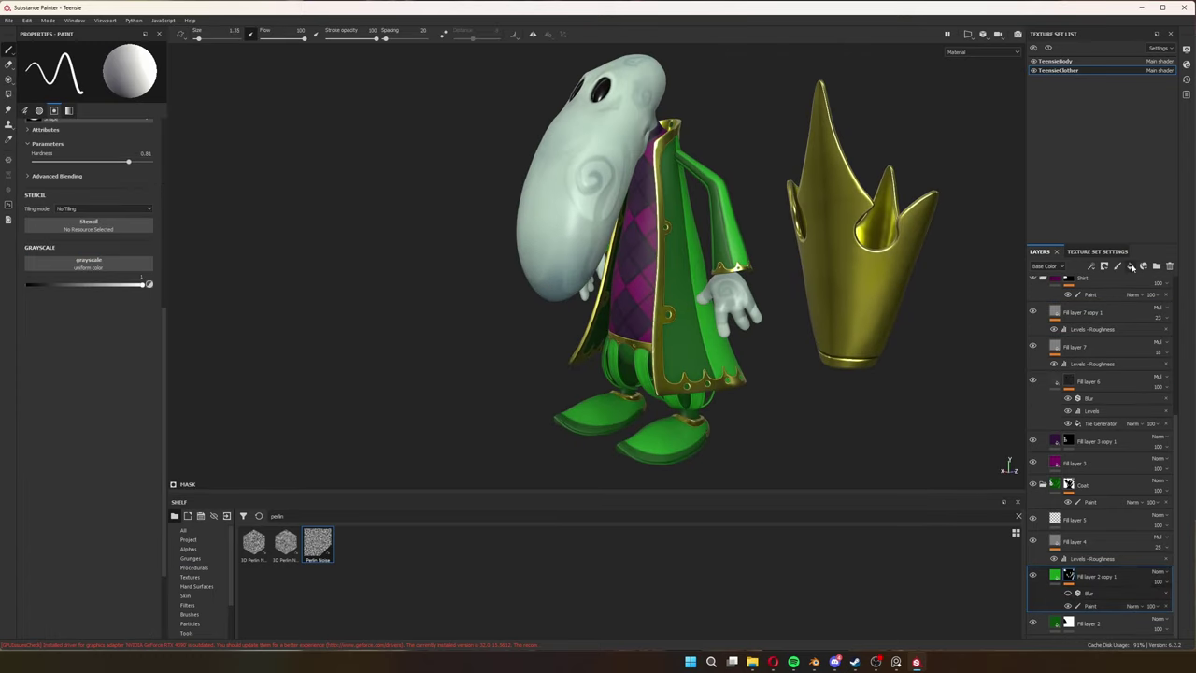
{"action": "left_click", "coordinate": [1056, 544]}
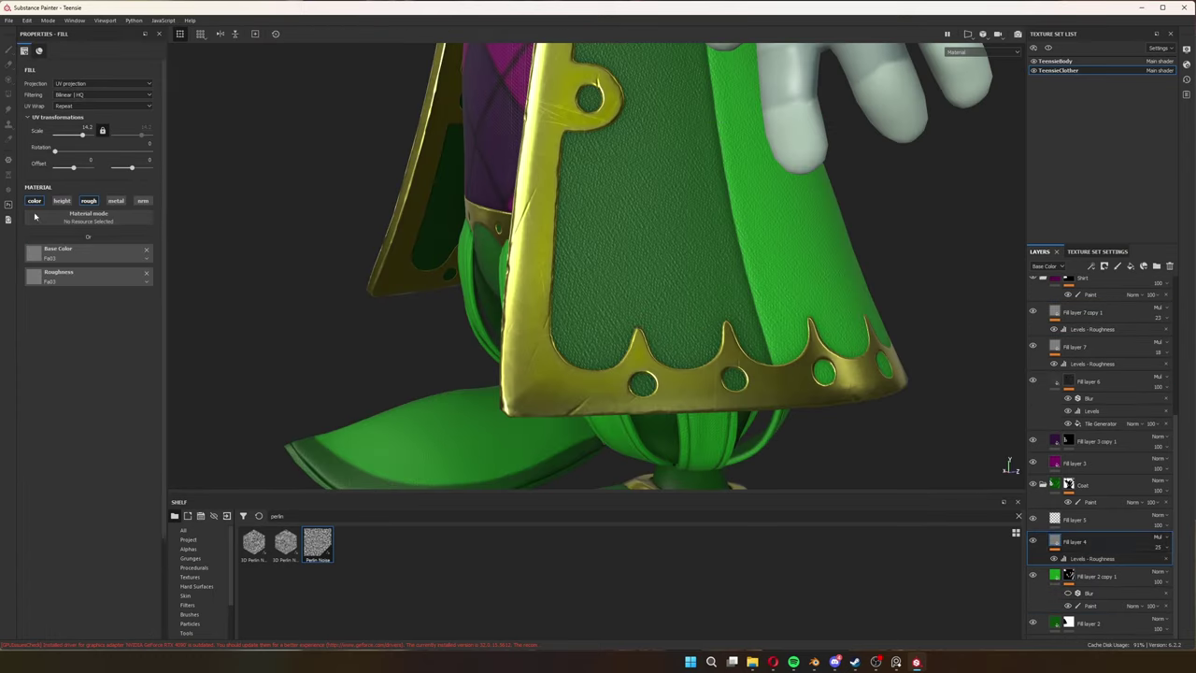
{"action": "left_click", "coordinate": [1075, 518]}
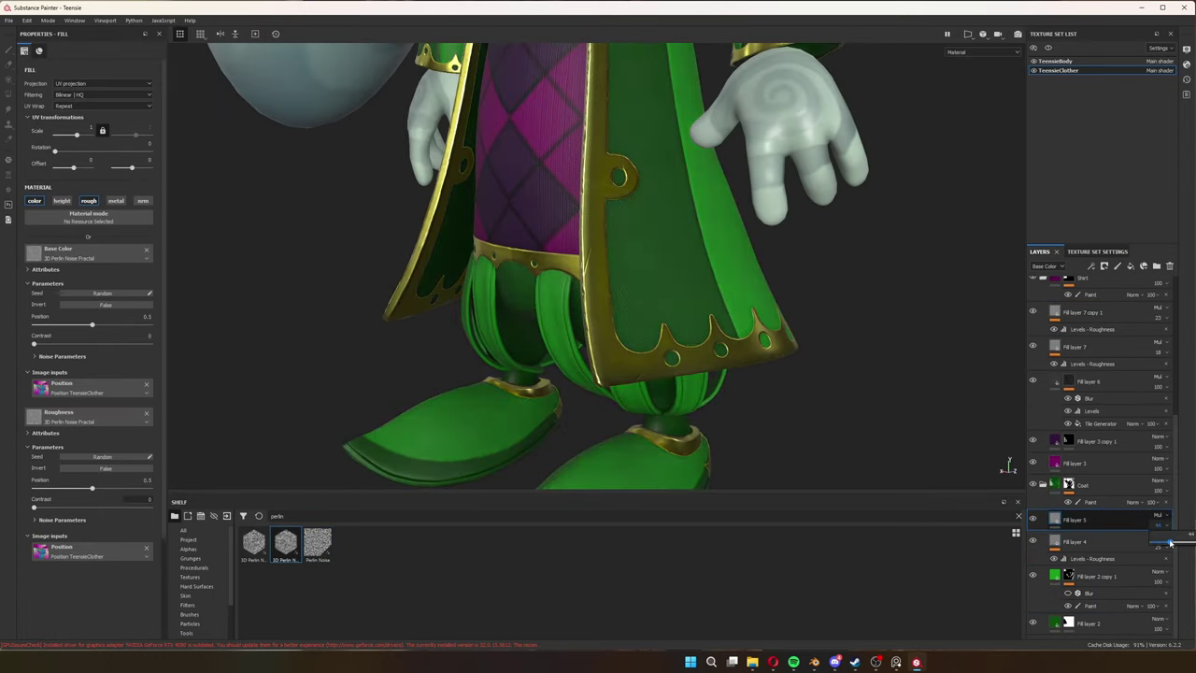
{"action": "left_click_drag", "start_coordinate": [599, 280], "coordinate": [748, 280], "text": "alt"}
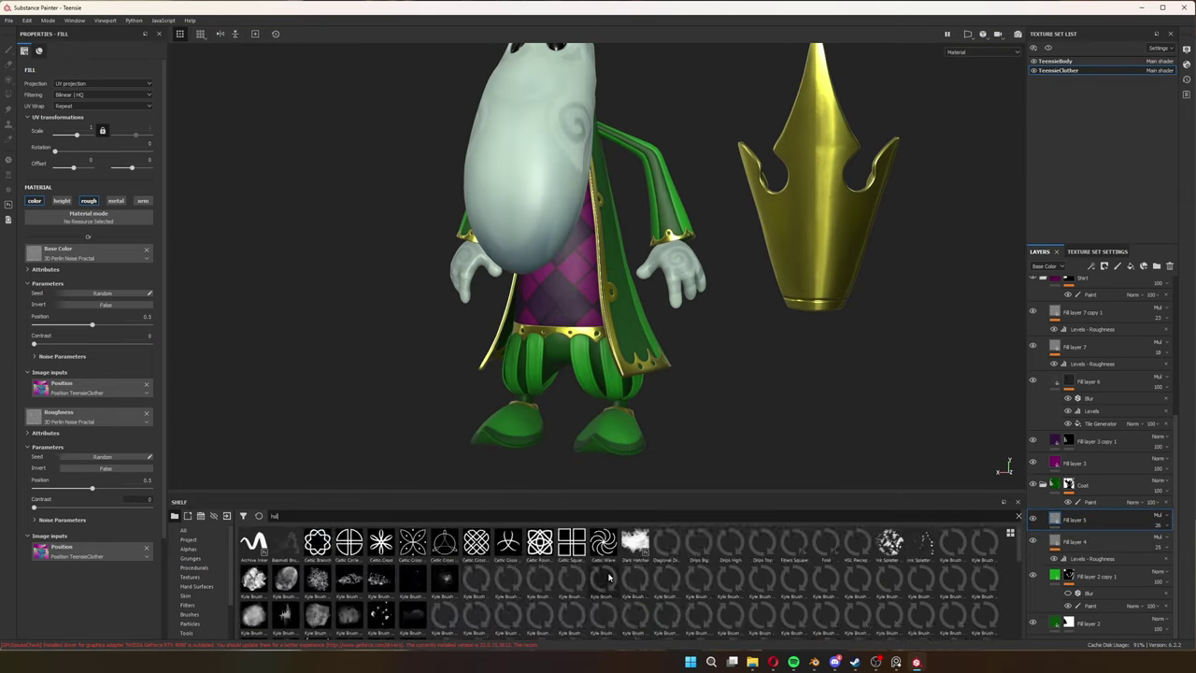
Add an HSL Perceptive adjustment to the coat and raise saturation to about 0.55.
{"action": "left_click_drag", "start_coordinate": [857, 542], "coordinate": [1090, 530]}
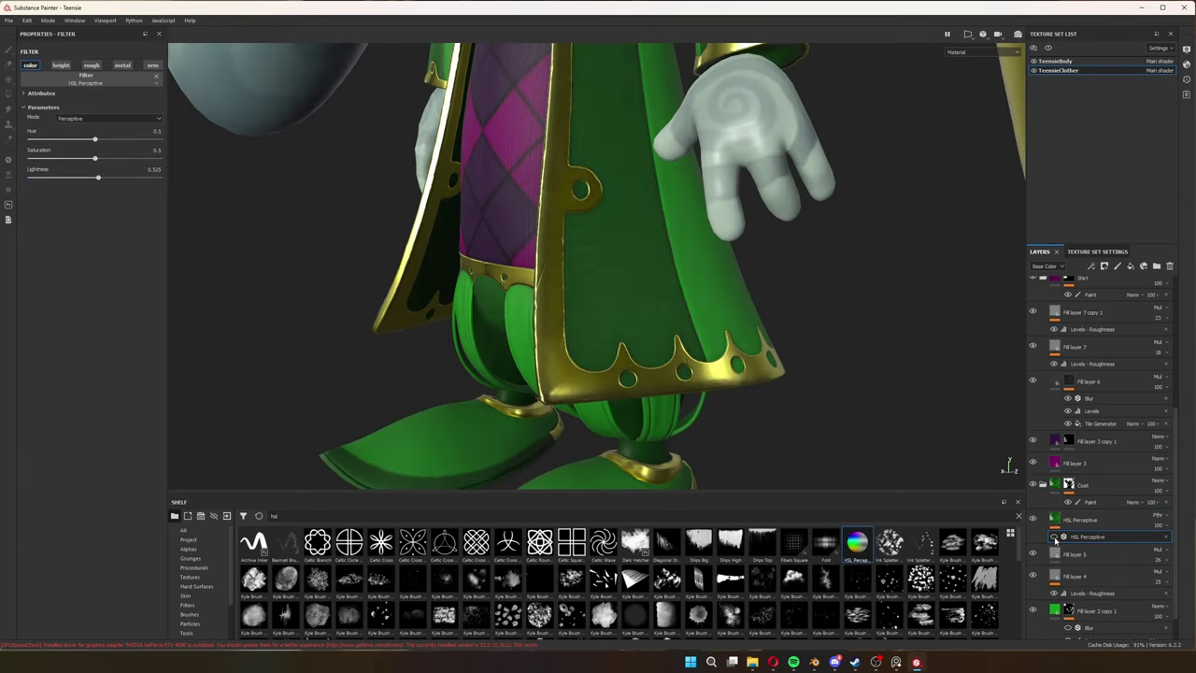
{"action": "left_click_drag", "start_coordinate": [94, 159], "coordinate": [105, 162]}
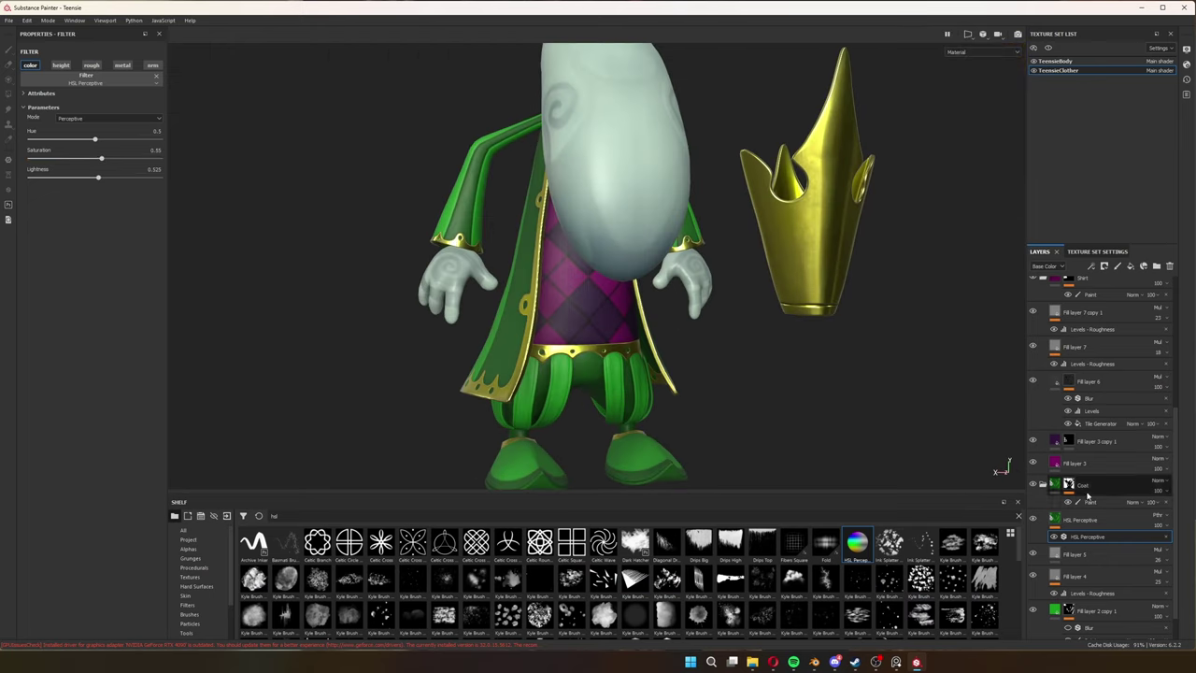
{"action": "left_click", "coordinate": [1167, 559]}
{"action": "left_click_drag", "start_coordinate": [598, 355], "coordinate": [590, 352], "text": "alt"}
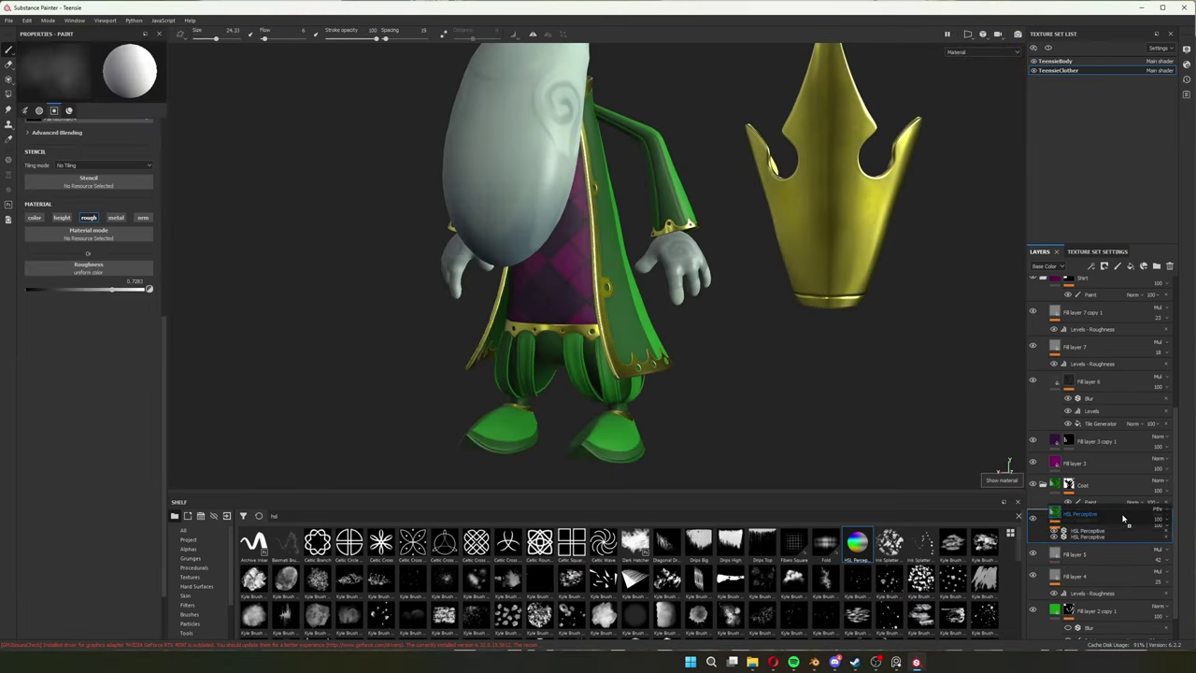
{"action": "left_click_drag", "start_coordinate": [856, 542], "coordinate": [1034, 311]}
{"action": "left_click", "coordinate": [1084, 329]}
{"action": "type", "text": "pbr"}
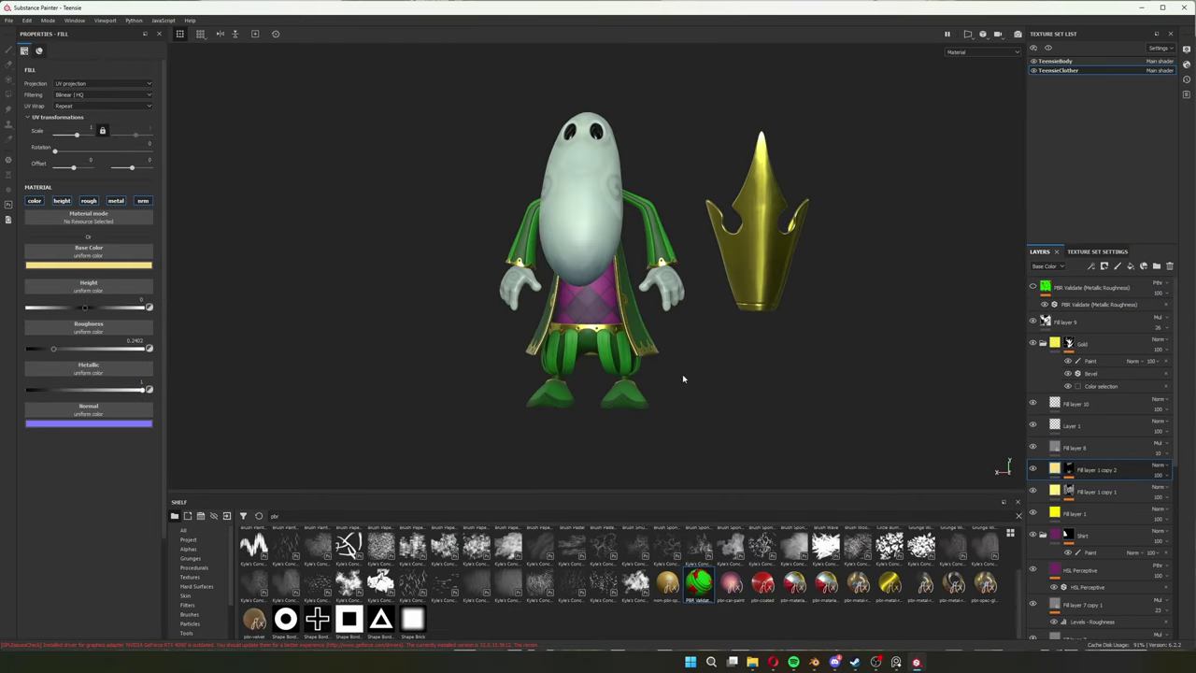
Select the Shirt folder's paint mask and brush magenta shirt fabric onto the ankle bands.
{"action": "left_click_drag", "start_coordinate": [682, 379], "coordinate": [714, 355], "text": "alt"}
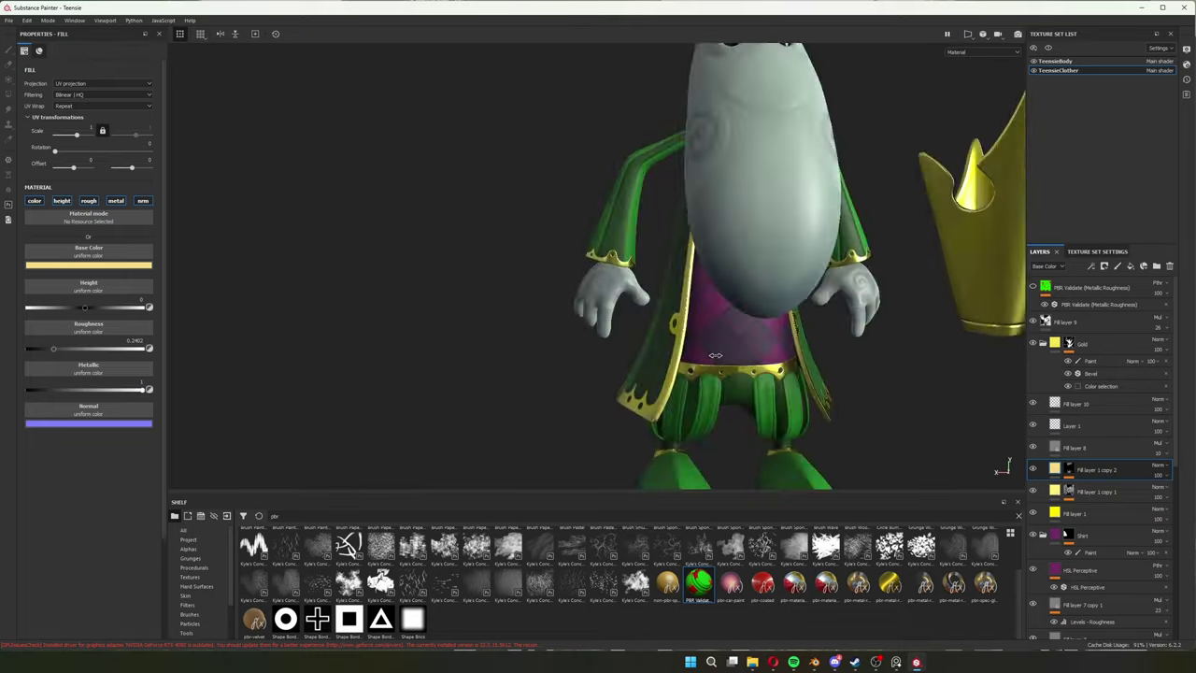
{"action": "right_click_drag", "start_coordinate": [715, 355], "coordinate": [668, 354], "text": "alt"}
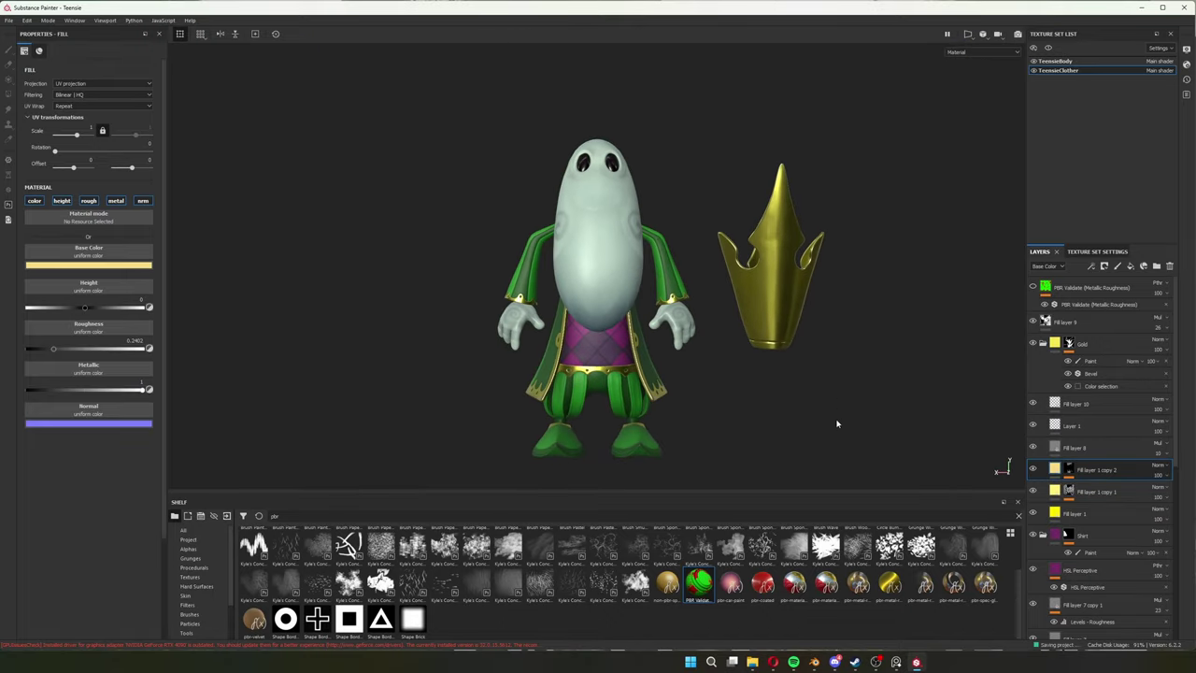
{"action": "right_click_drag", "start_coordinate": [836, 423], "coordinate": [747, 374], "text": "alt"}
{"action": "mouse_move", "coordinate": [747, 374]}
{"action": "left_mouse_down", "text": "alt"}
{"action": "mouse_move", "coordinate": [666, 350]}
{"action": "mouse_move", "coordinate": [695, 336]}
{"action": "mouse_move", "coordinate": [635, 290]}
{"action": "mouse_move", "coordinate": [598, 280]}
{"action": "mouse_move", "coordinate": [570, 393]}
{"action": "left_mouse_up", "text": "alt"}
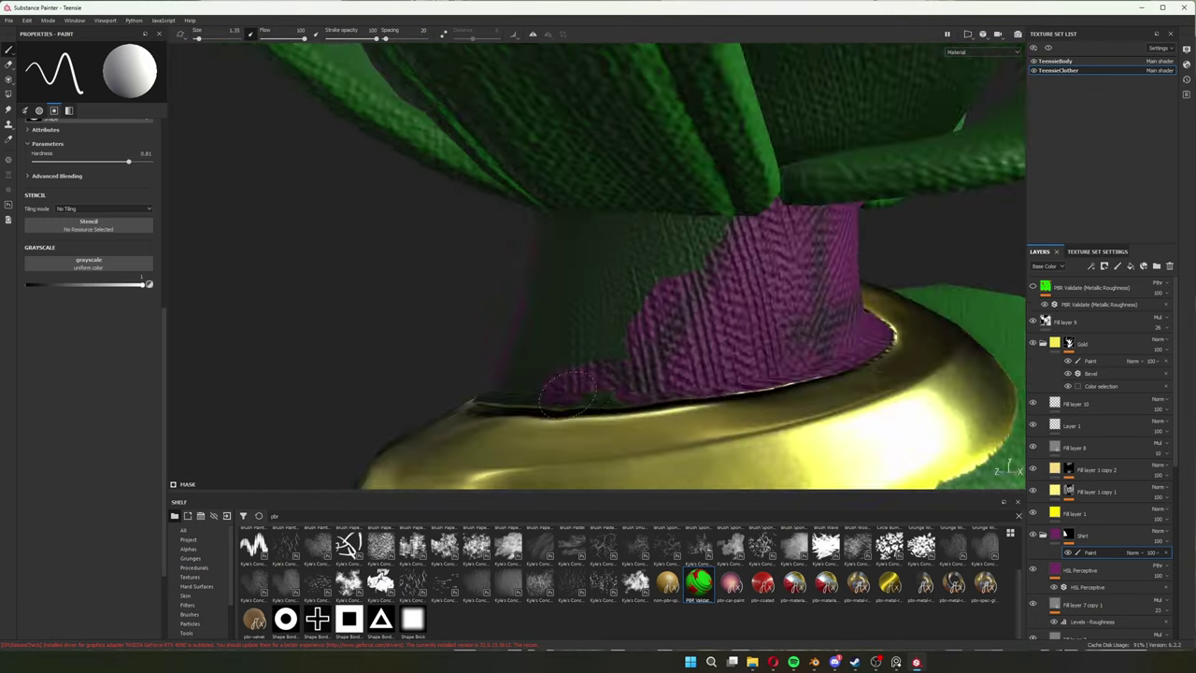
{"action": "key", "text": "f"}
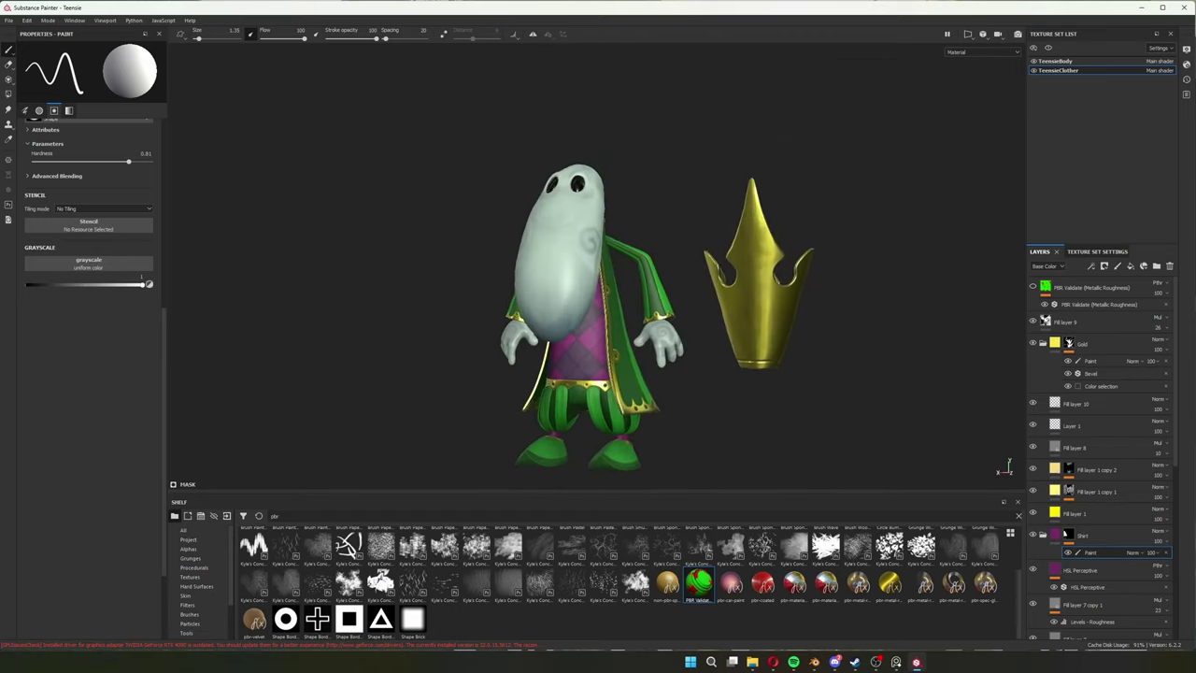
{"action": "key", "text": "ctrl"}
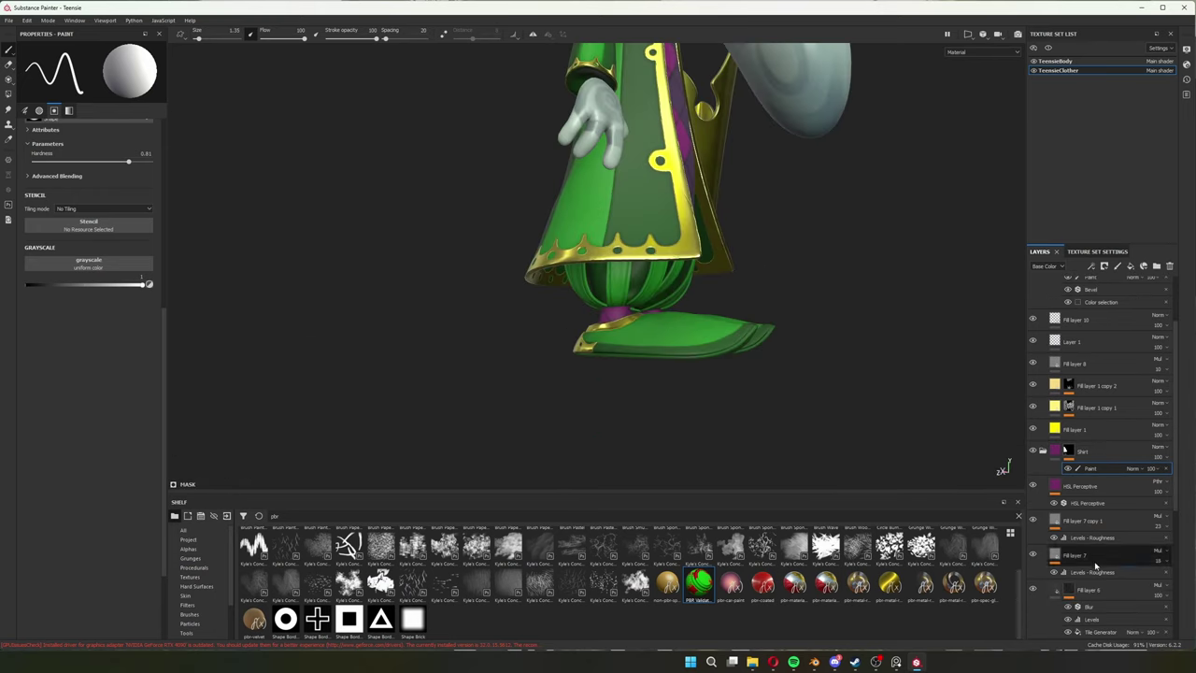
{"action": "scroll", "coordinate": [1096, 566], "scroll_direction": "down", "scroll_amount": 2}
{"action": "left_click", "coordinate": [1091, 610]}
{"action": "left_click_drag", "start_coordinate": [664, 314], "coordinate": [687, 364], "text": "alt"}
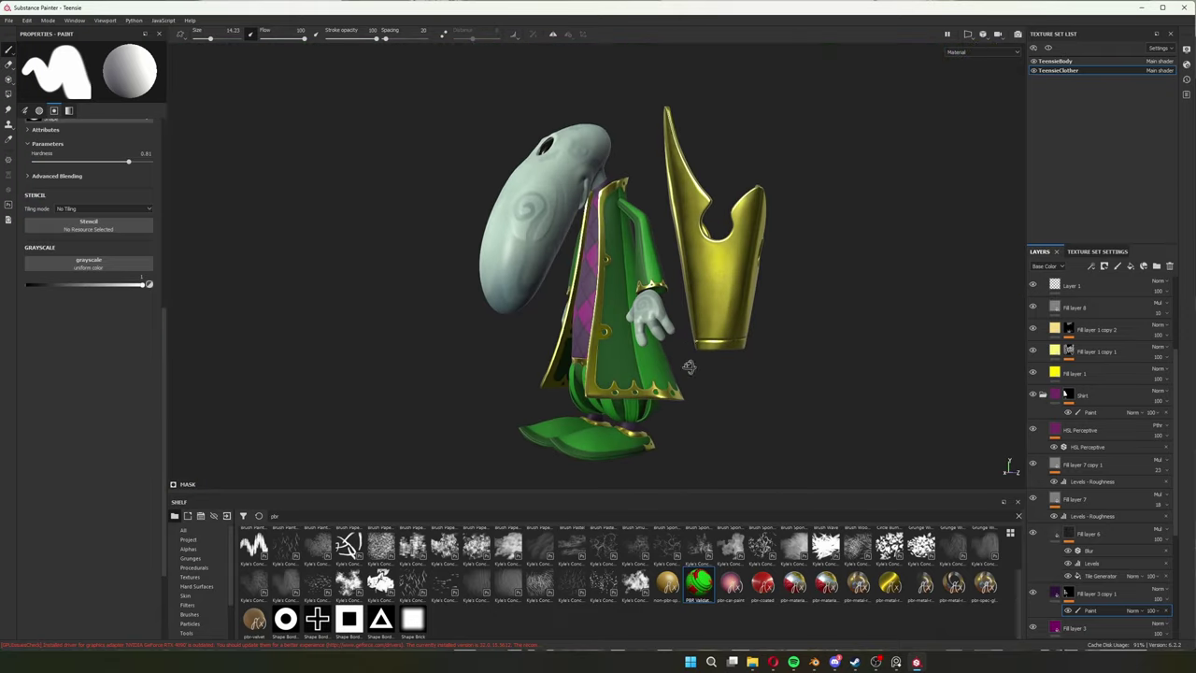
{"action": "left_click_drag", "start_coordinate": [711, 374], "coordinate": [737, 422], "text": "alt"}
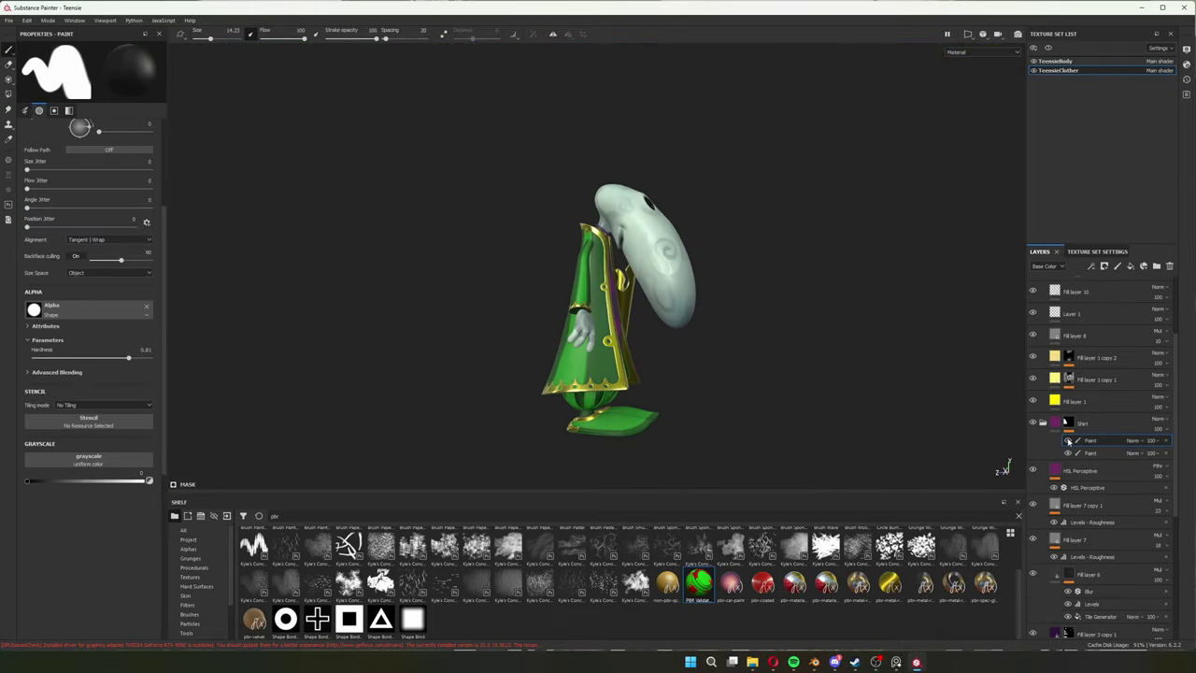